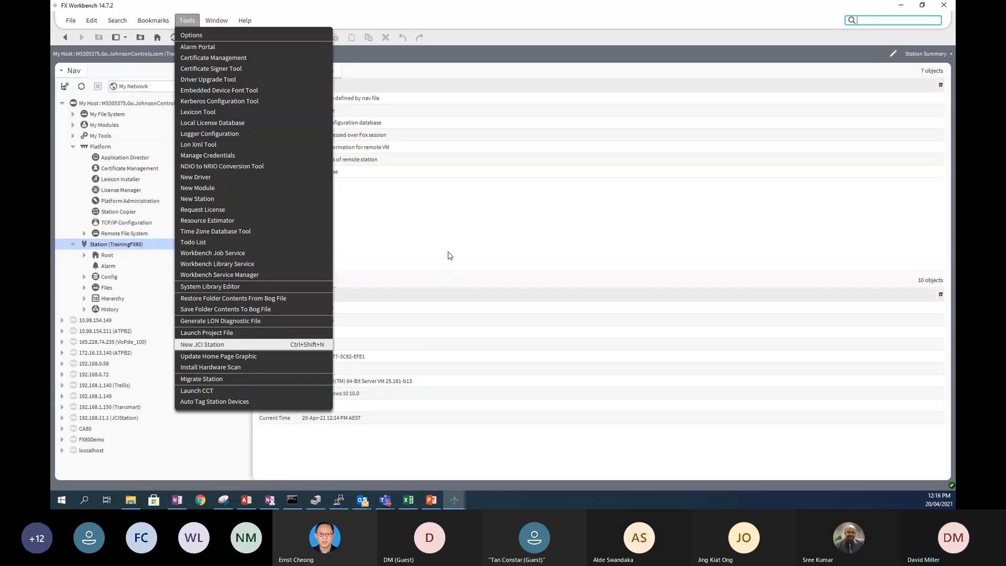
- Close the Tools list without choosing anything, then bring up the File menu
left_click(397, 258)
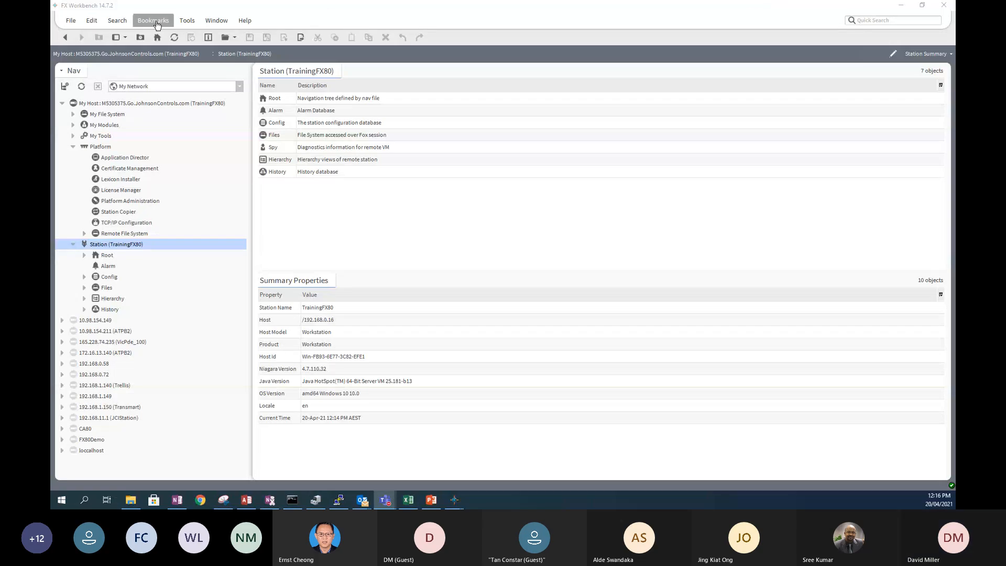
left_click(71, 27)
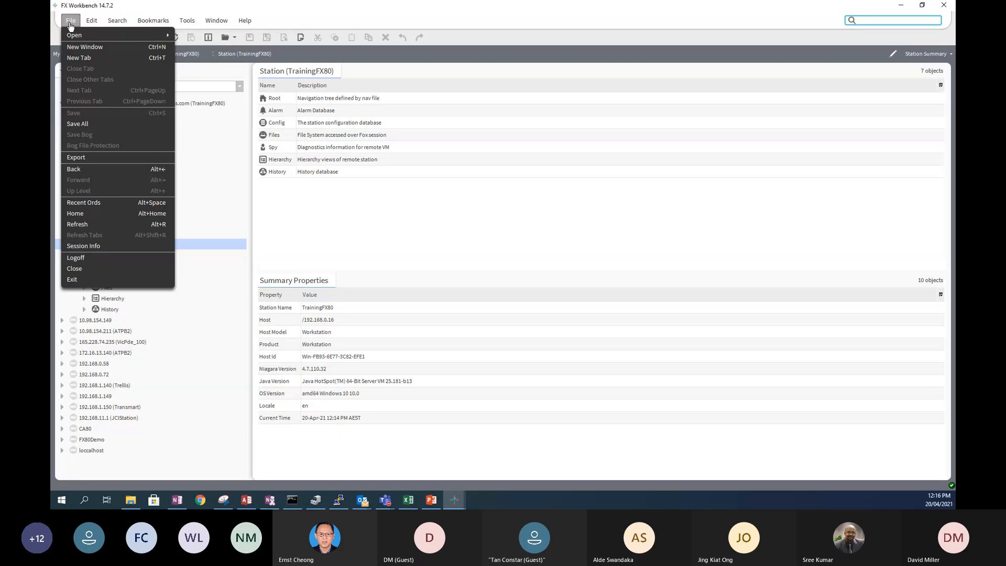
- Open a new station tab showing the alarm history, then flip between the station and alarm tabs
left_click(79, 59)
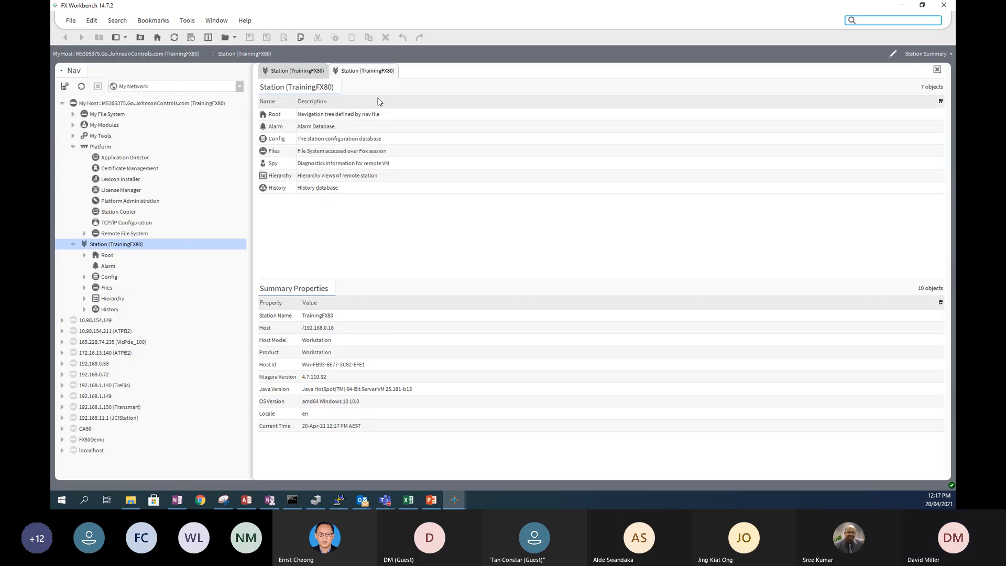
left_click(366, 73)
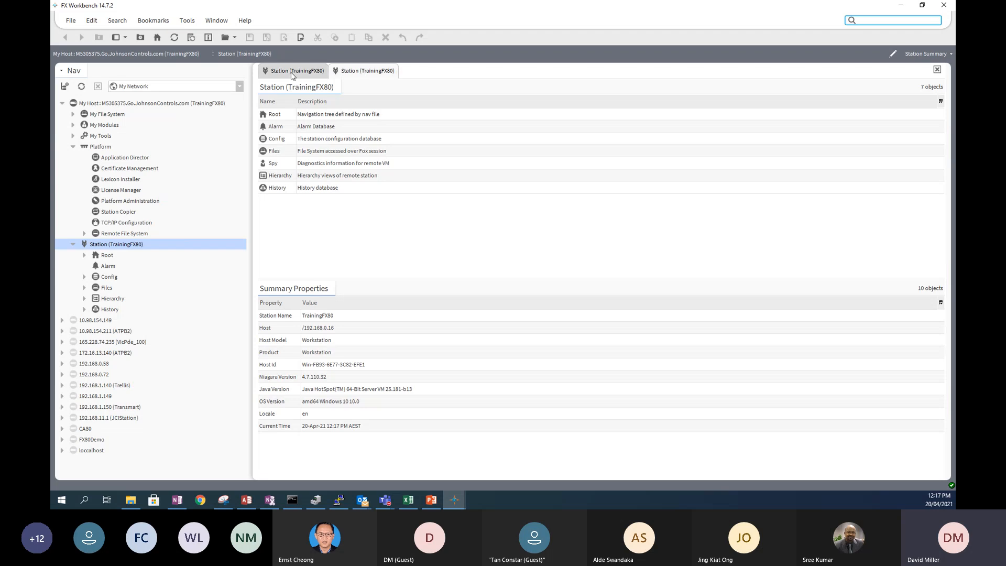
double_click(106, 267)
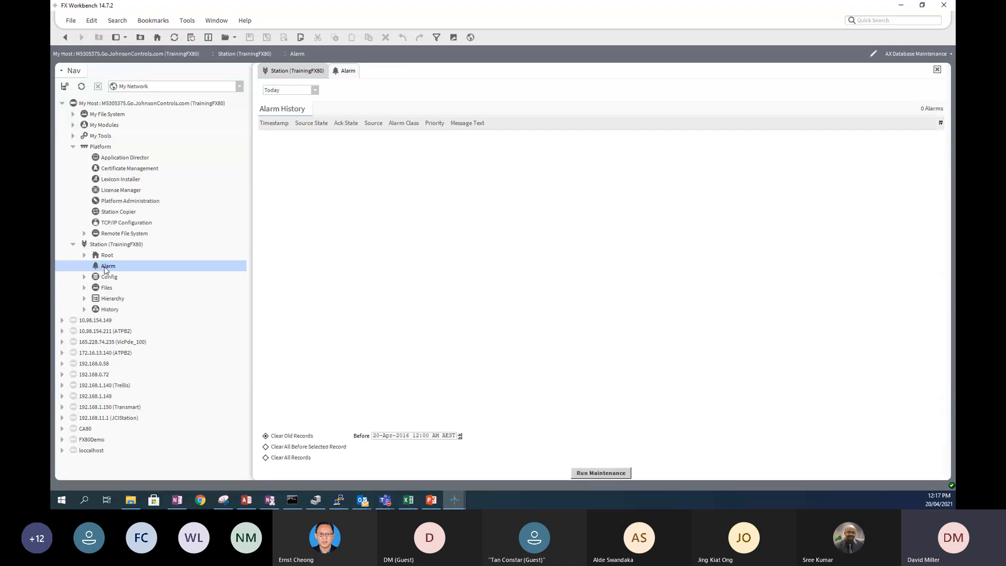
left_click(292, 72)
left_click(346, 71)
left_click(300, 70)
left_click(357, 73)
left_click(306, 72)
left_click(349, 74)
- Expand Config > Facility Explorer in the Nav tree and open the Custom Control wire sheet
left_click(84, 276)
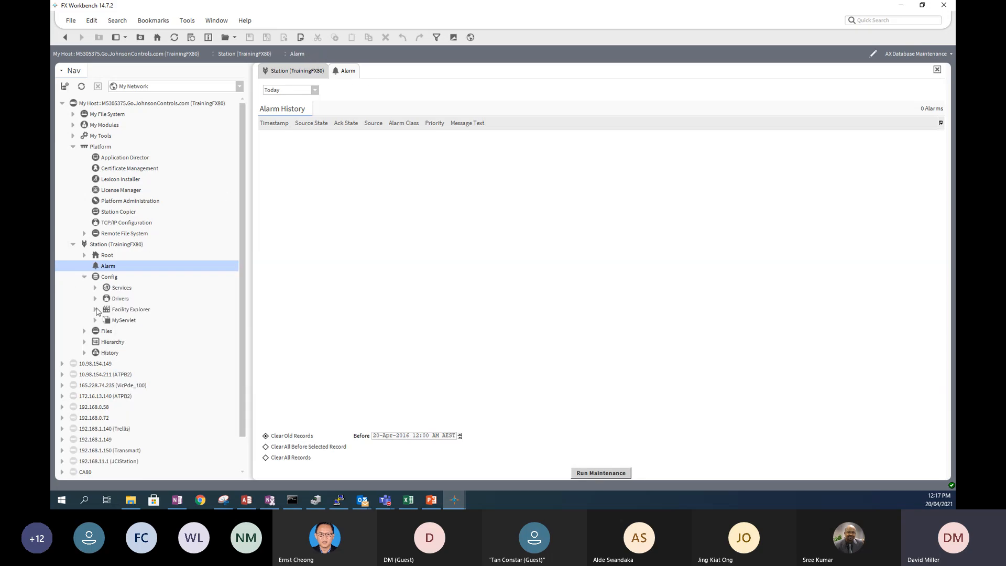
left_click(95, 309)
left_click(141, 322)
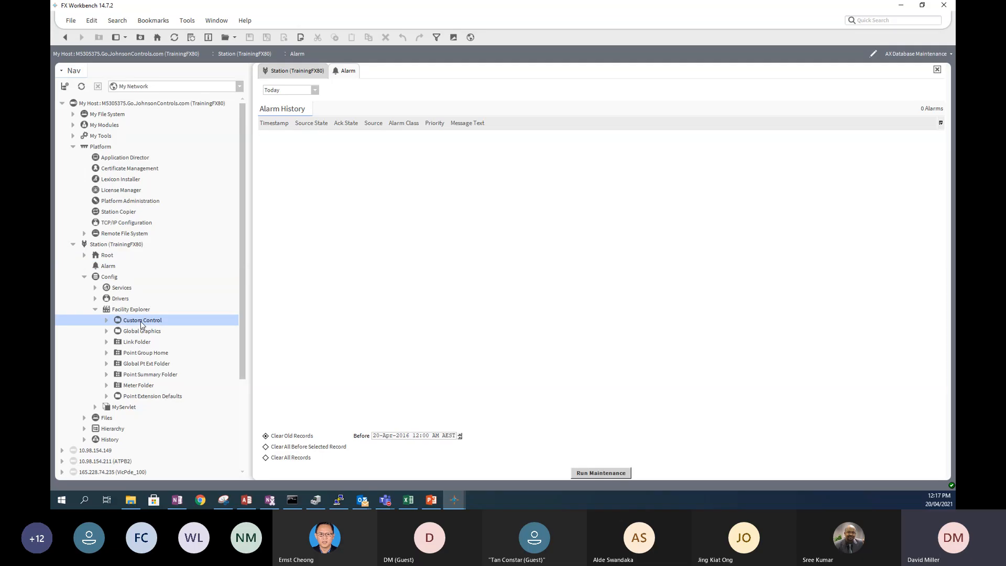
double_click(140, 322)
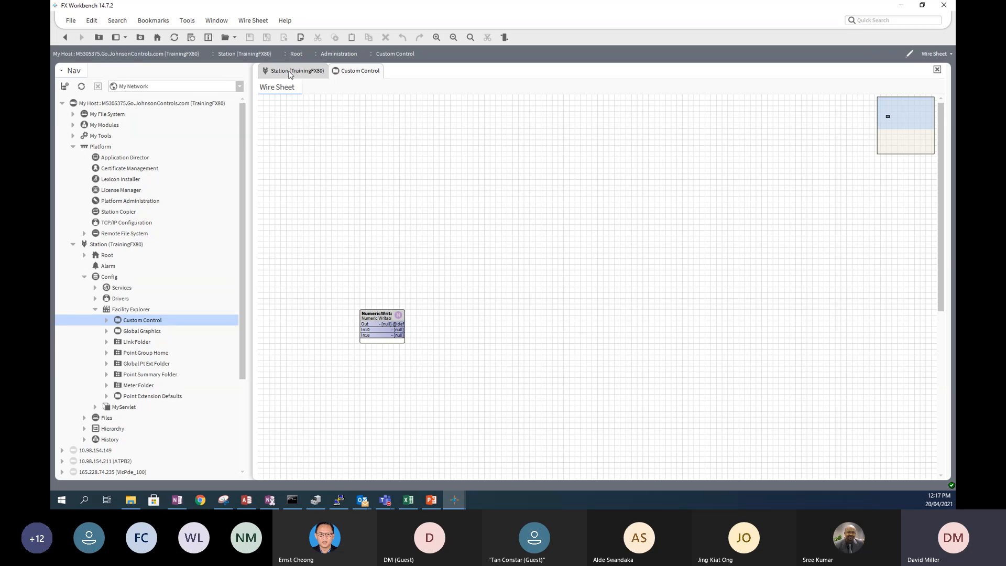
- Show the Root home graphic in the Station tab, then return to the Custom Control tab
left_click(289, 74)
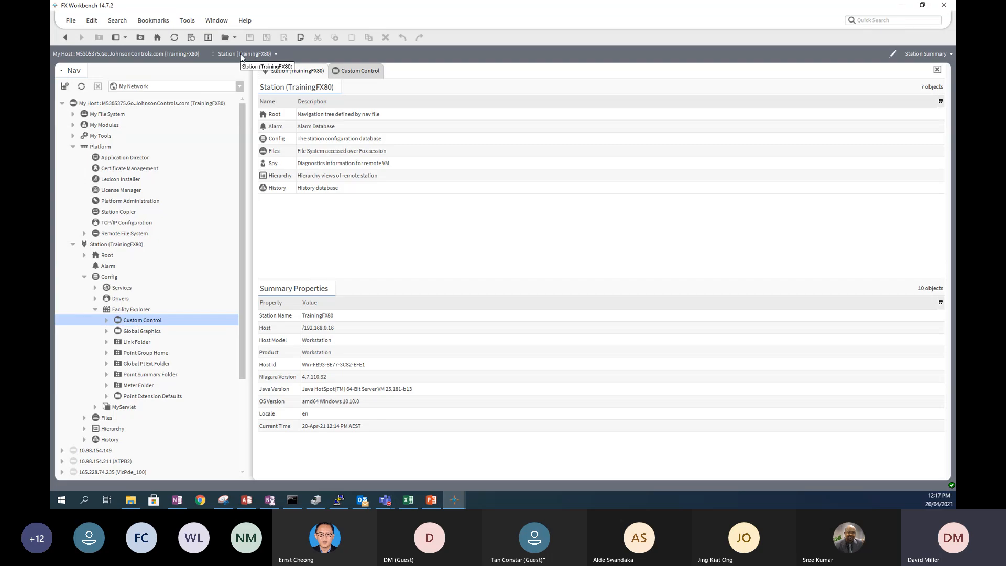
left_click(103, 254)
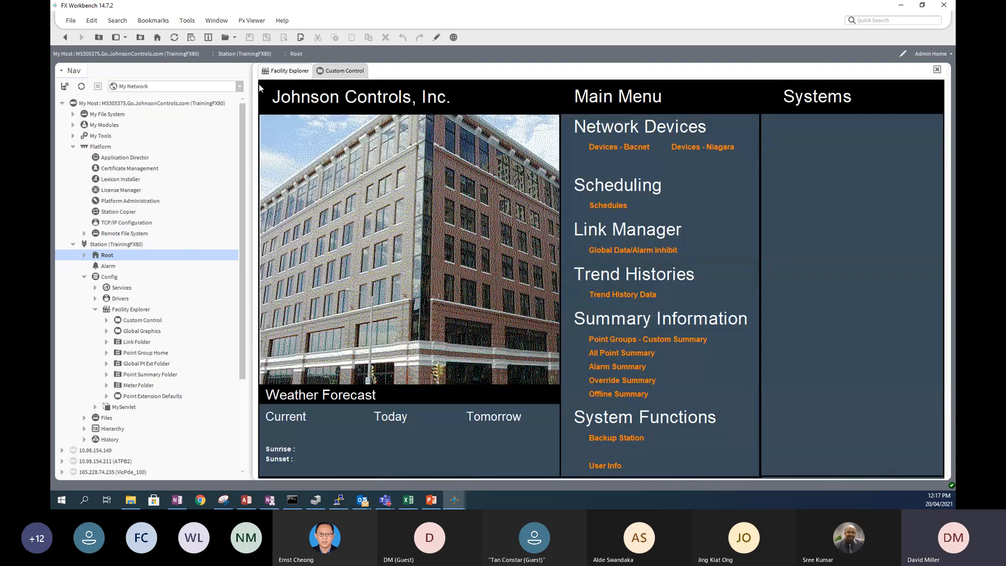
left_click(345, 71)
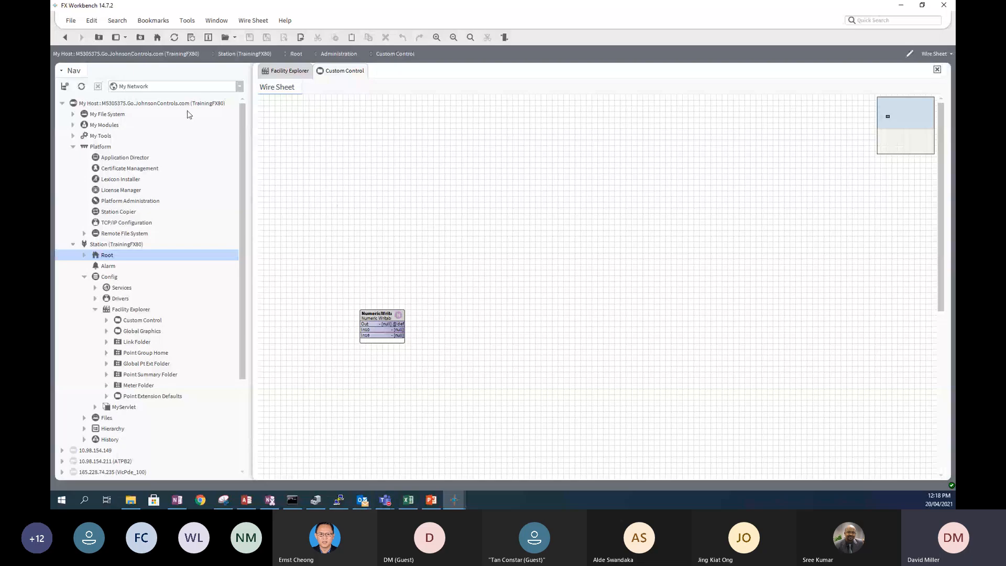
left_click(71, 22)
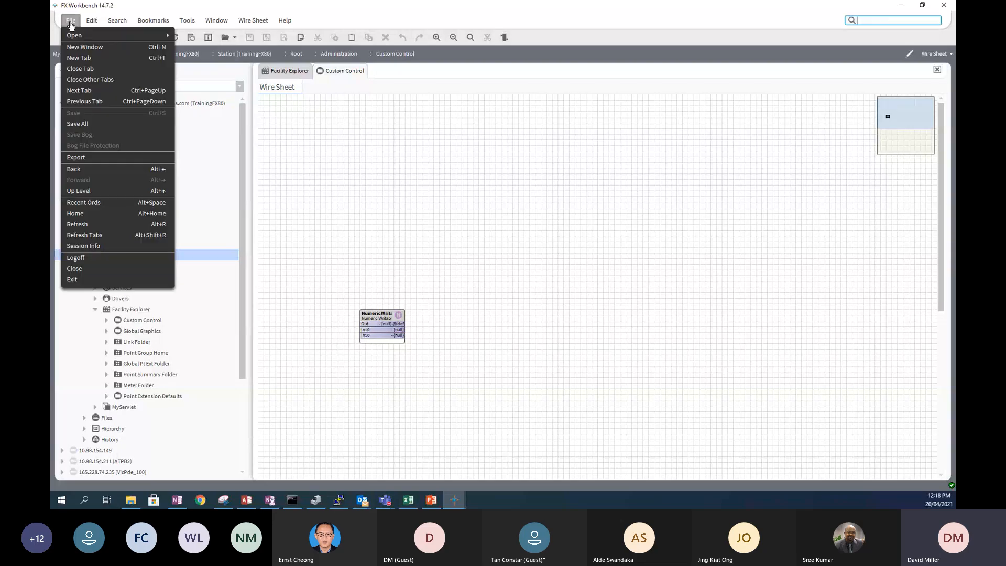
mouse_move(83, 35)
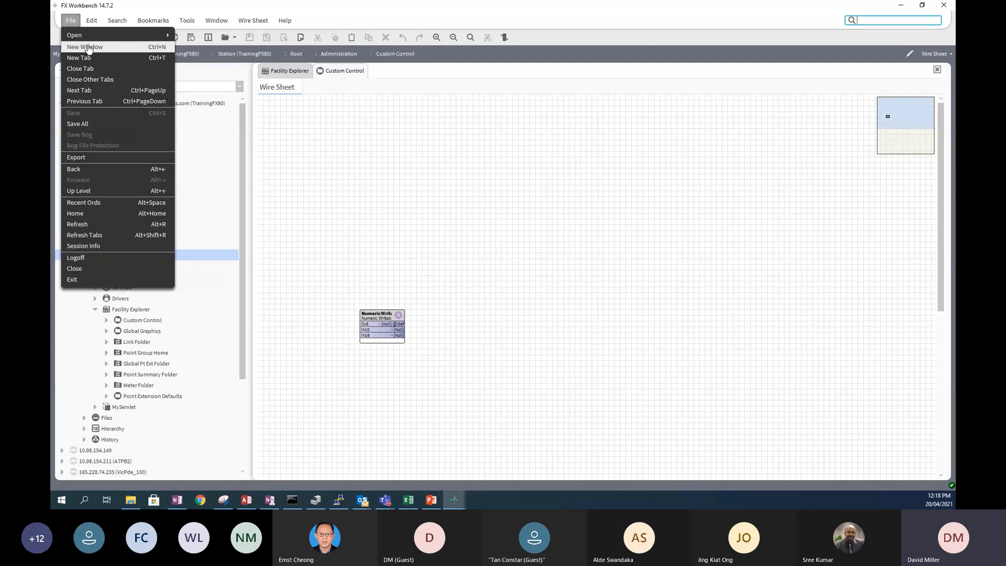
left_click(88, 48)
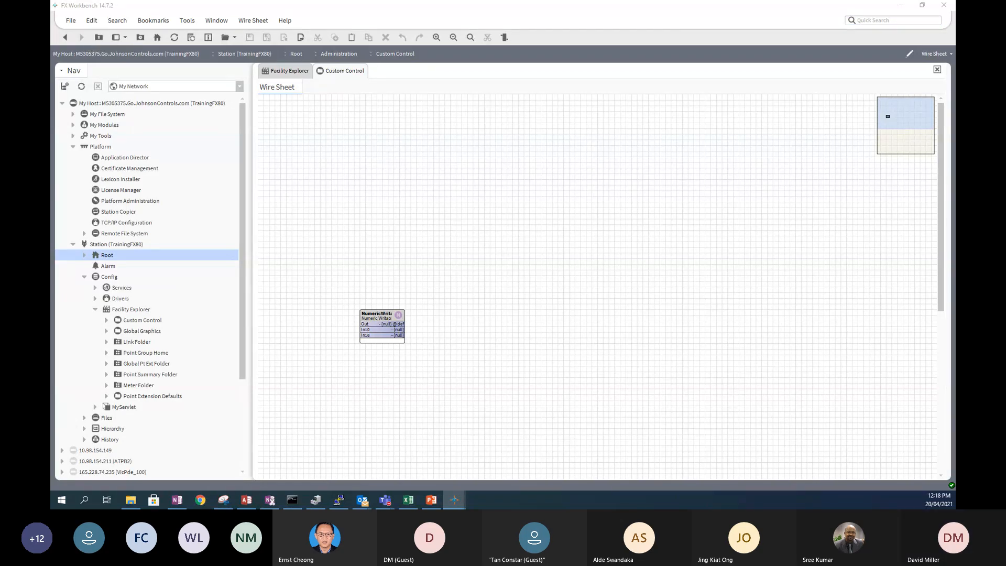
left_click_drag(955, 79, 535, 102)
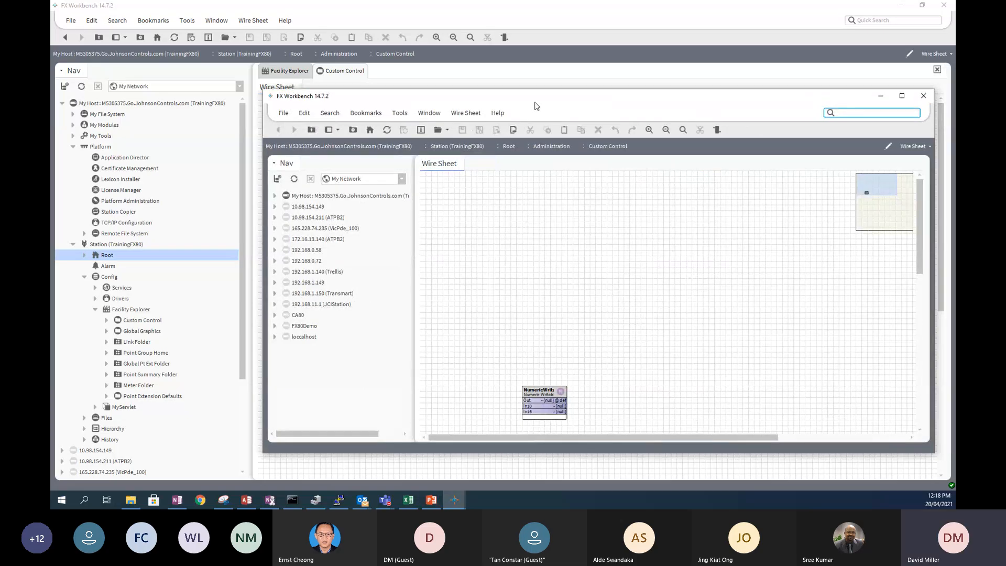
left_click_drag(537, 106, 490, 124)
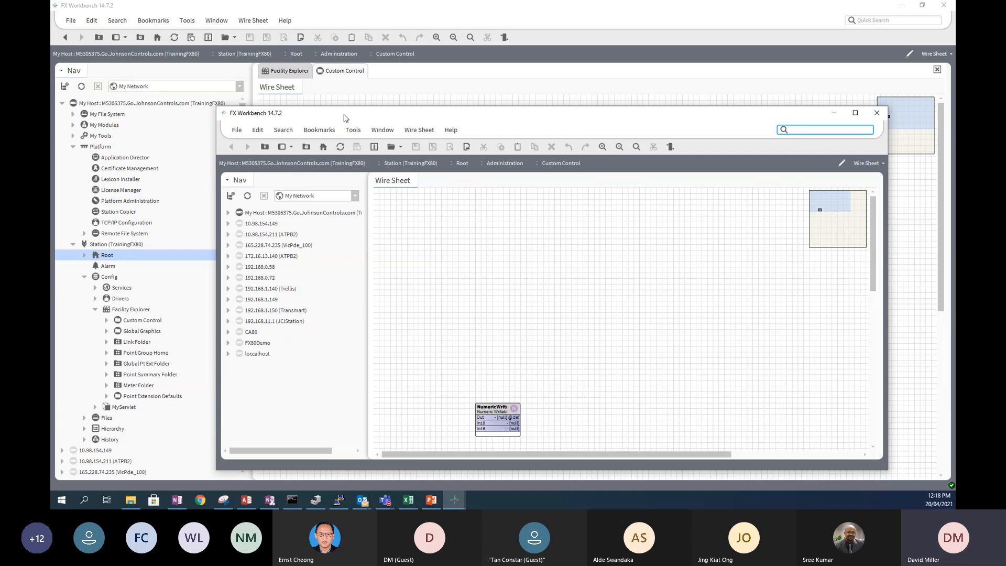
left_click(228, 213)
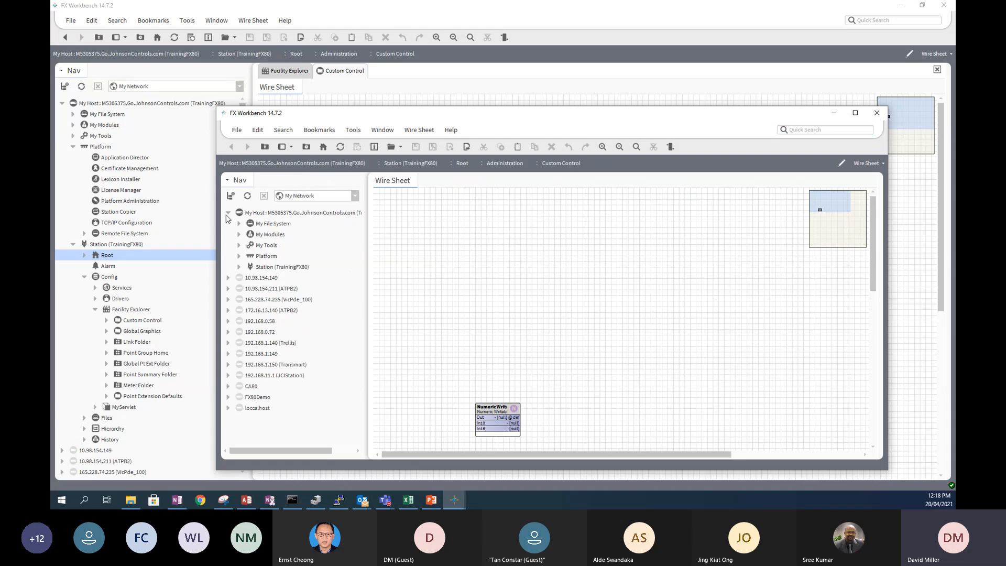
left_click(238, 267)
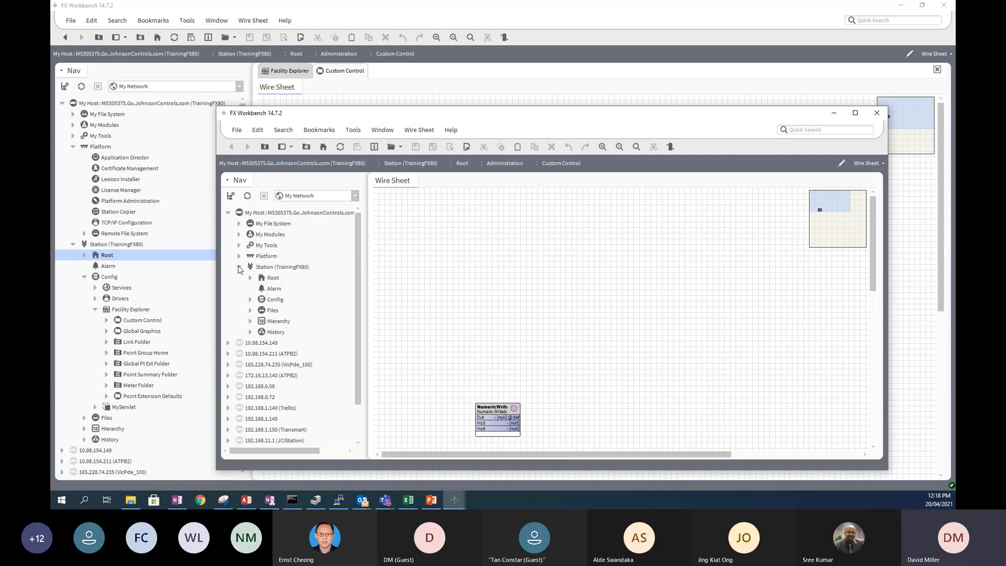
left_click(250, 299)
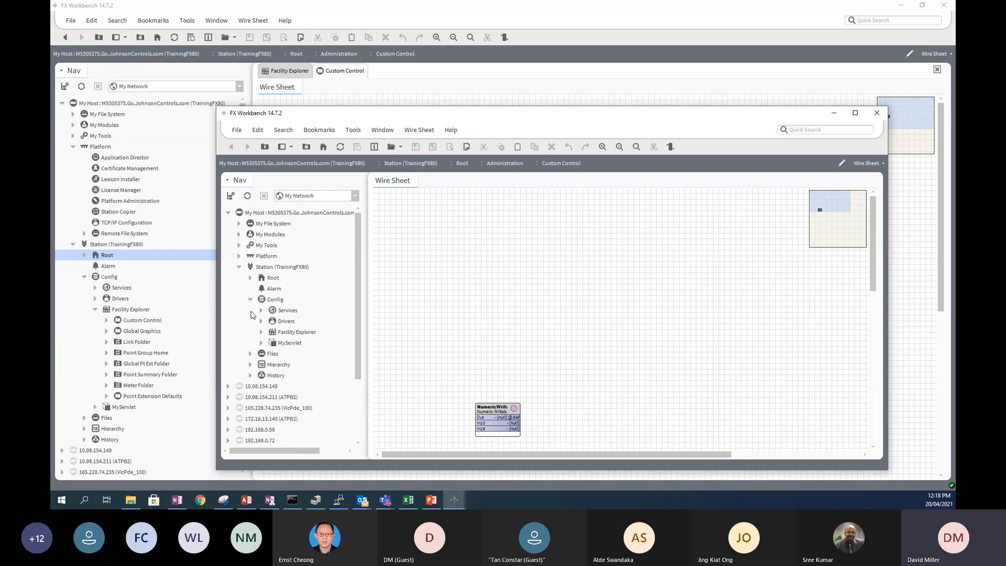
left_click(262, 333)
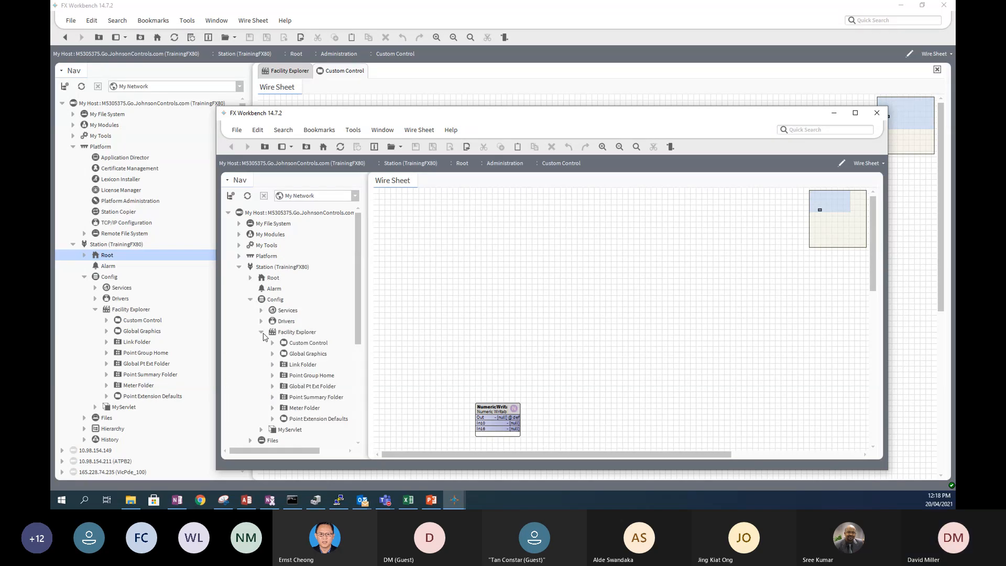
left_click(301, 345)
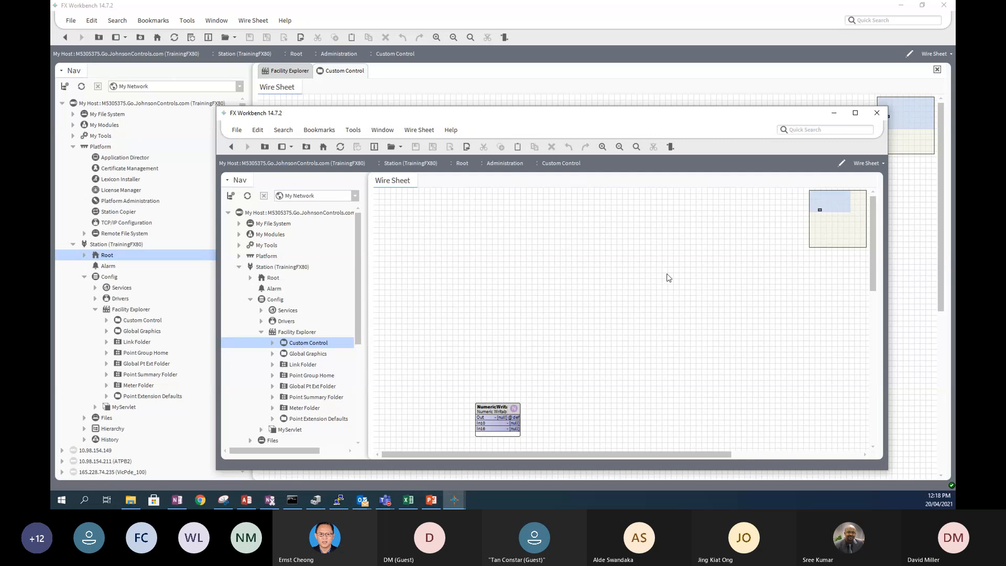
left_click_drag(517, 120, 607, 117)
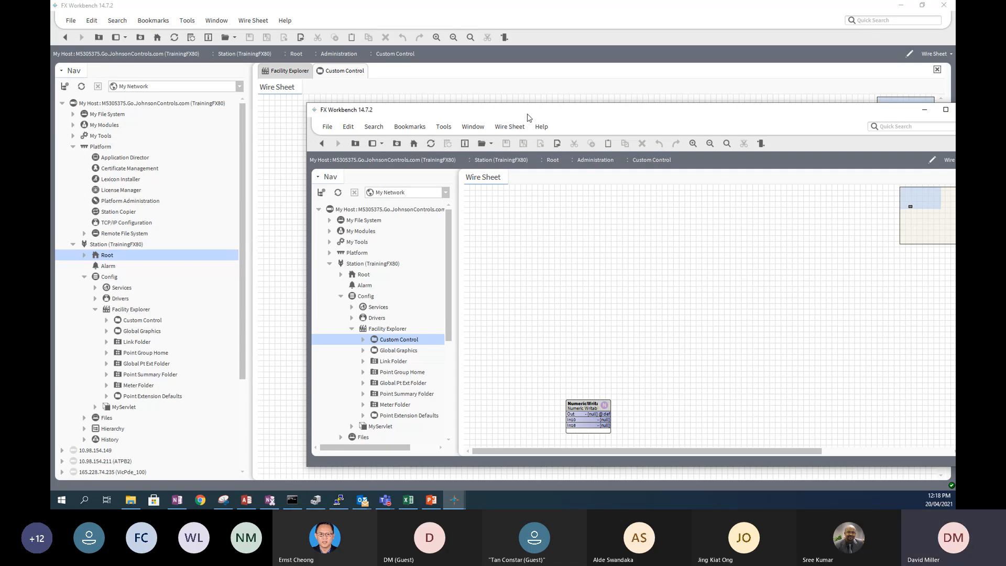
left_click_drag(528, 118, 372, 120)
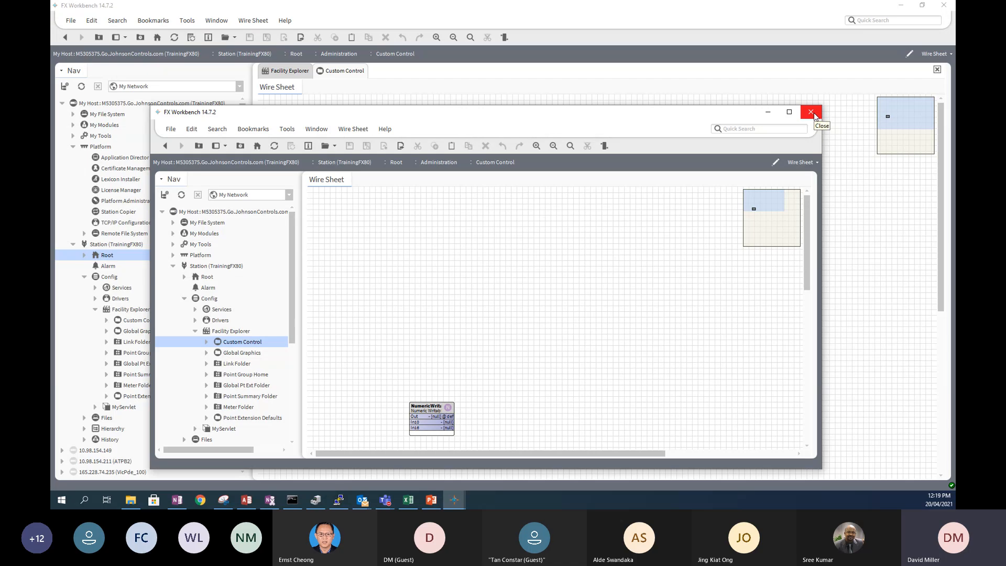
left_click(812, 114)
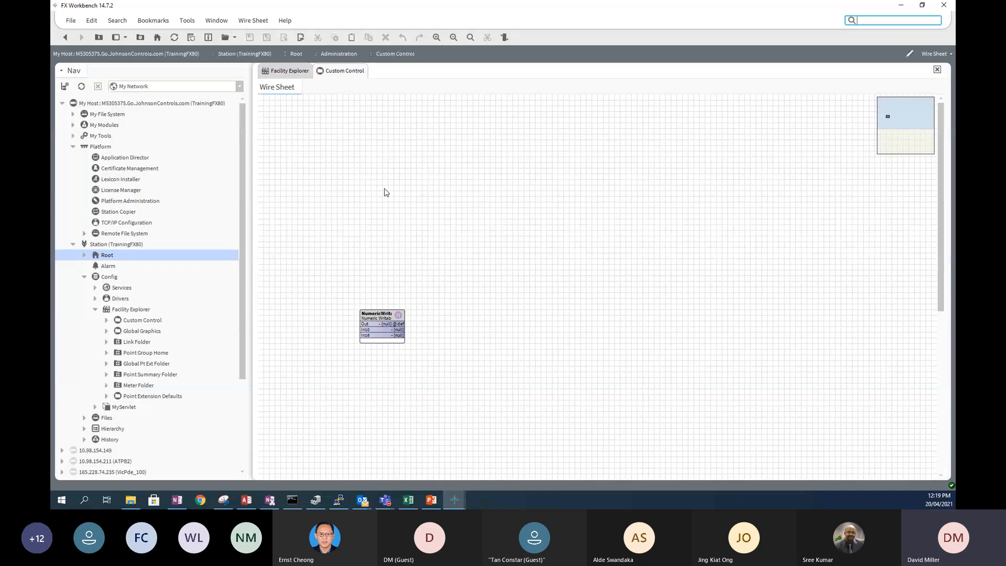
- Choose File > Open > Open Platform to show the TLS connect dialog on port 5011
left_click(71, 21)
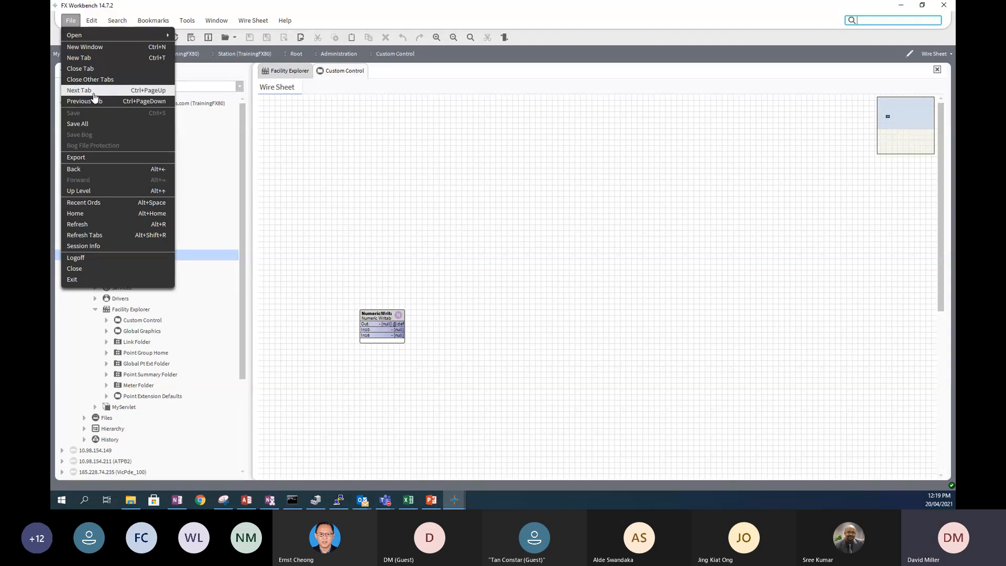
mouse_move(79, 40)
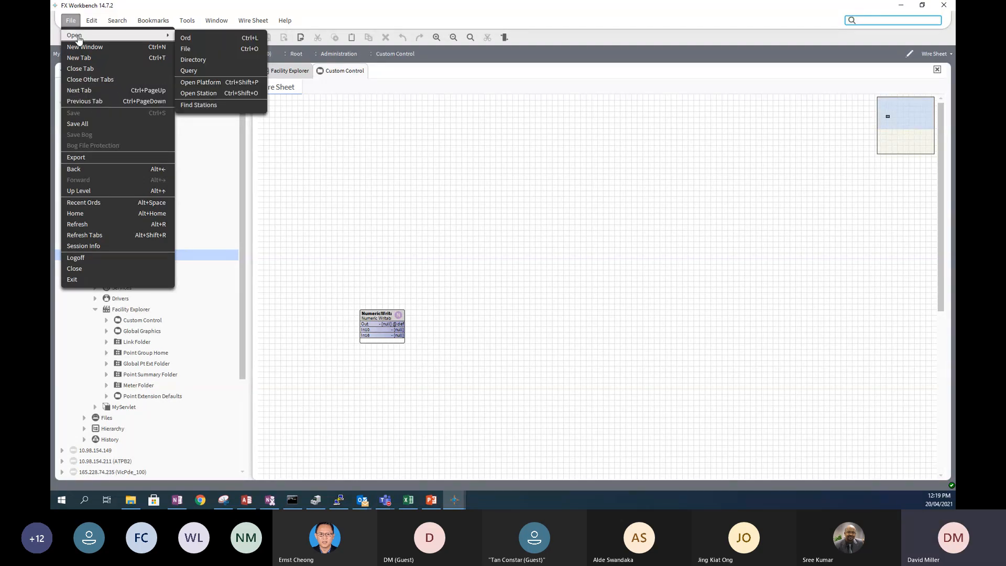
left_click(202, 88)
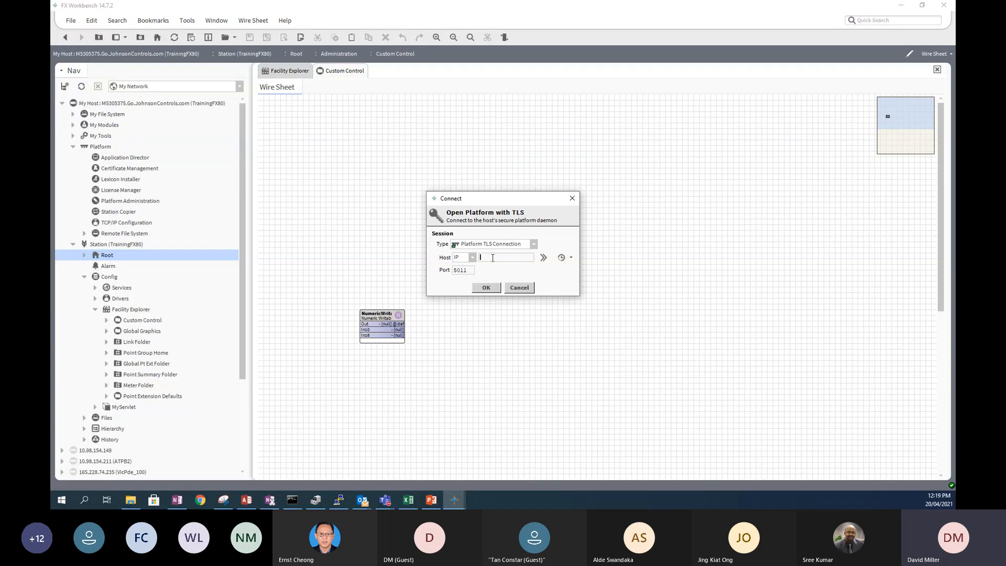
- Enter host localhost and switch the connection type to Platform Connection on port 3011
type("localhost")
left_click(528, 246)
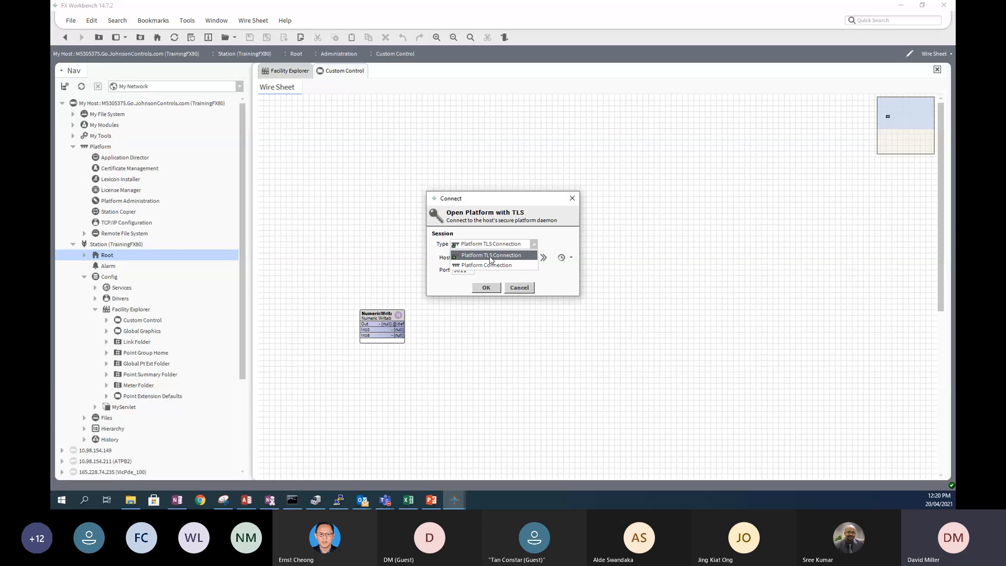
left_click(456, 256)
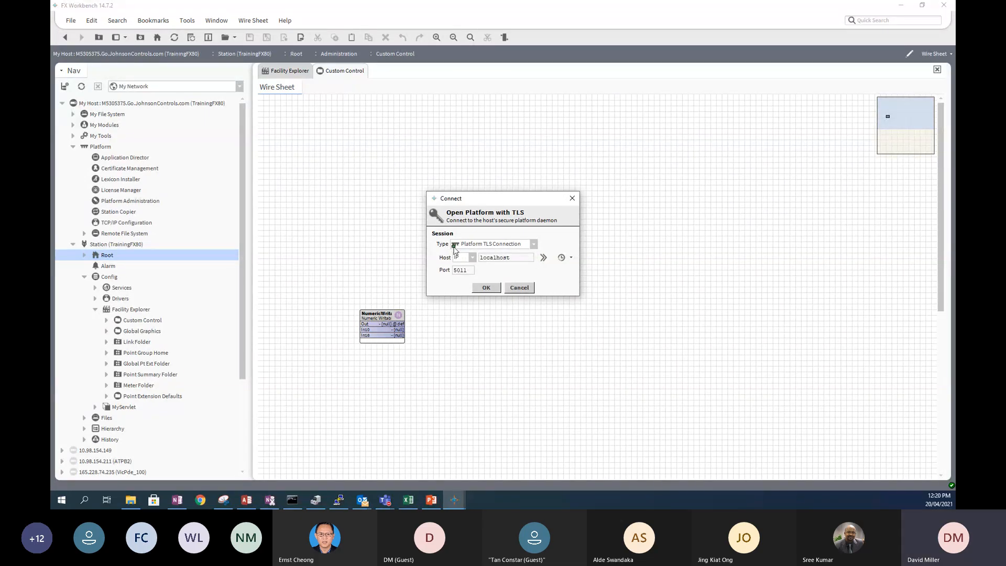
left_click(533, 244)
left_click(496, 266)
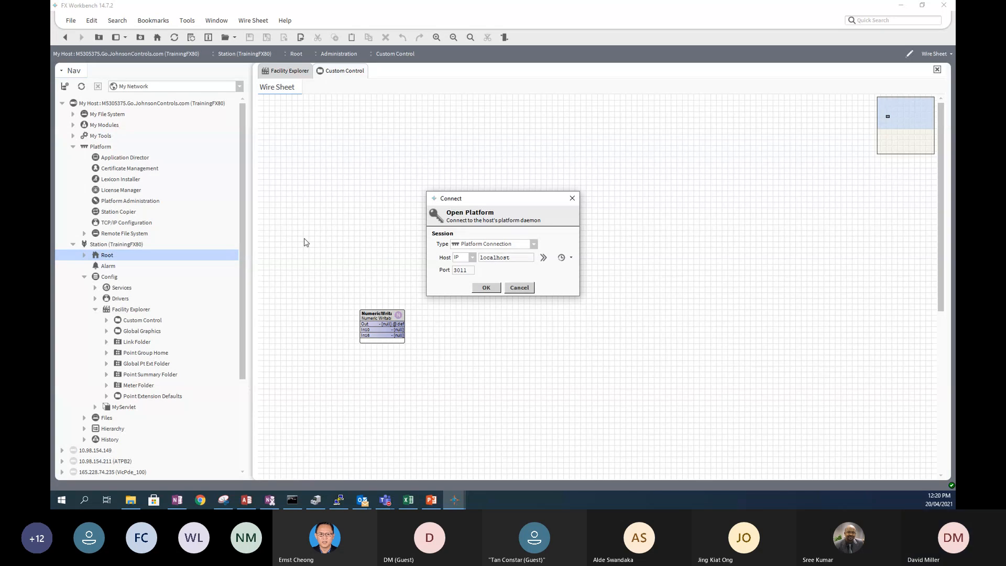
- Keep Platform Connection as the type, then cancel the Open Platform dialog without connecting
left_click(534, 246)
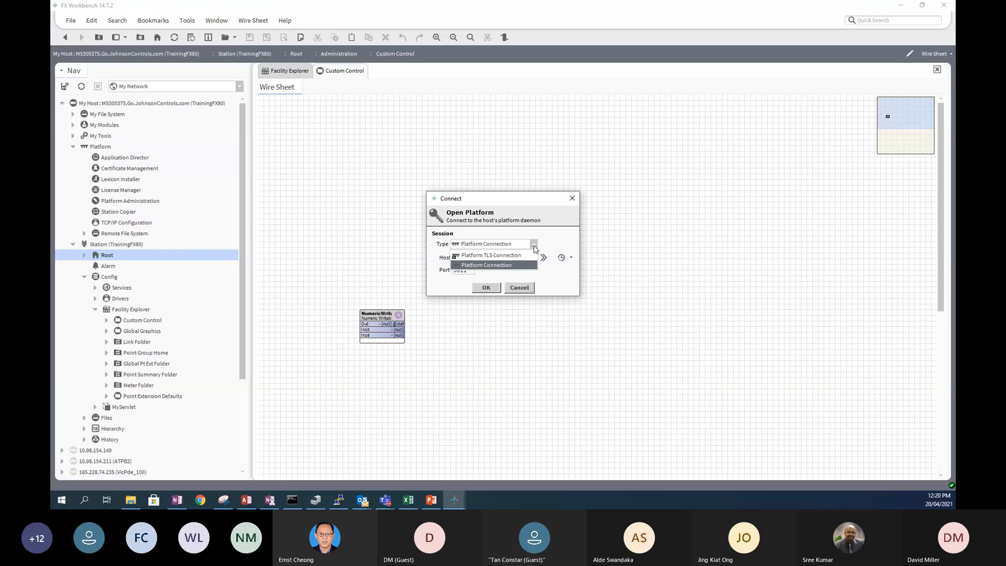
left_click(497, 265)
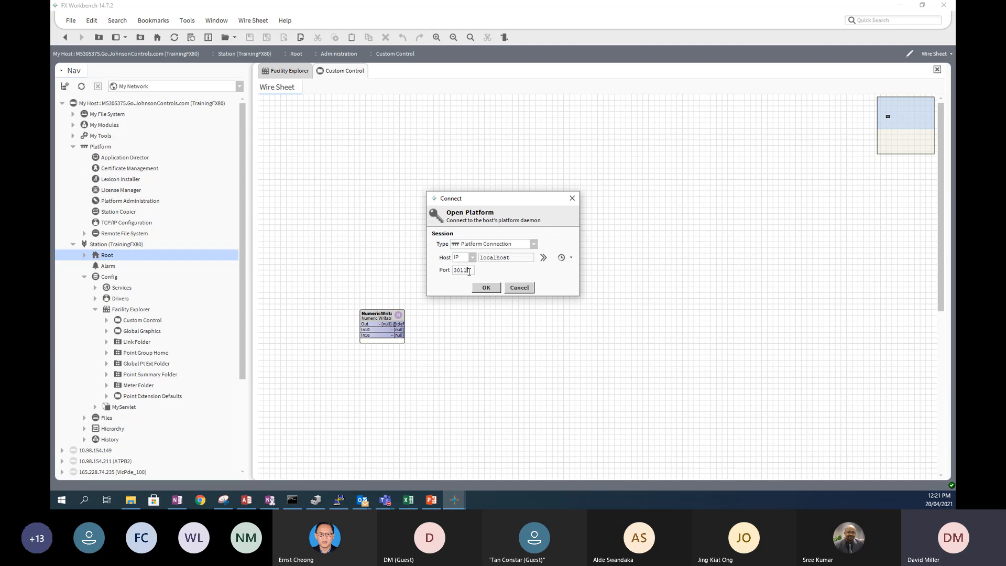
left_click(520, 288)
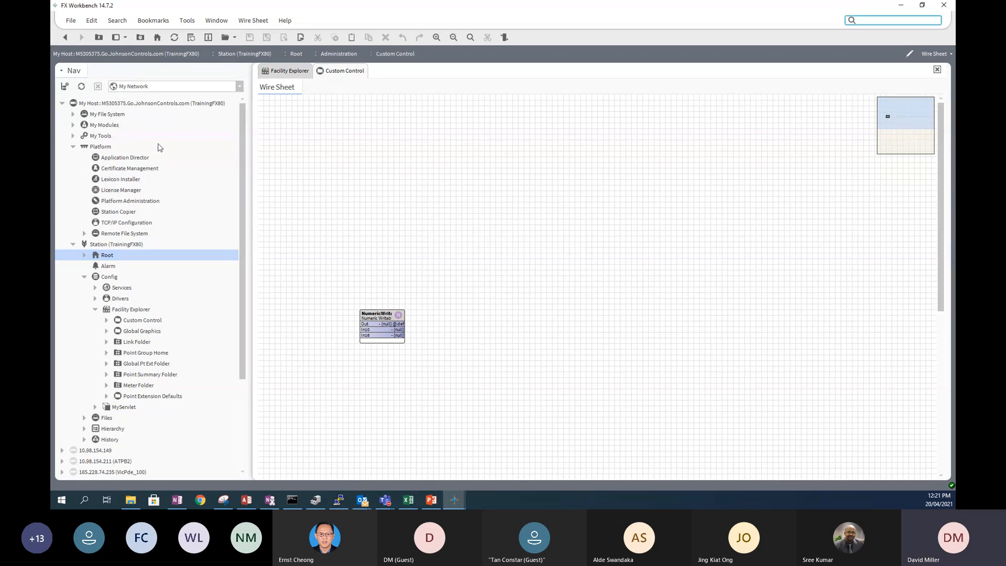
- Expand the 10.98.154.149 and 192.168.1.149 hosts in the Nav tree
left_click(100, 149)
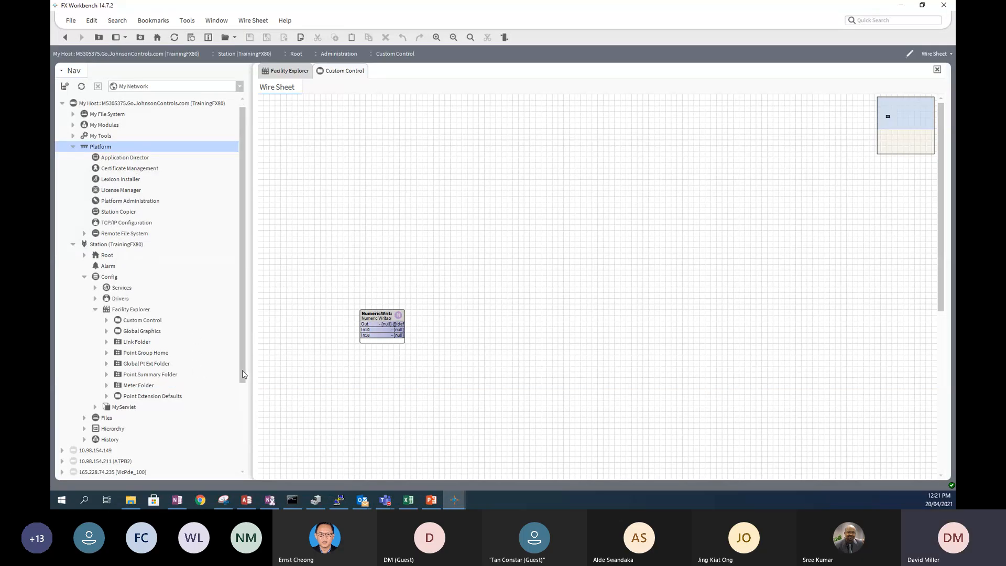
left_click_drag(242, 370, 235, 457)
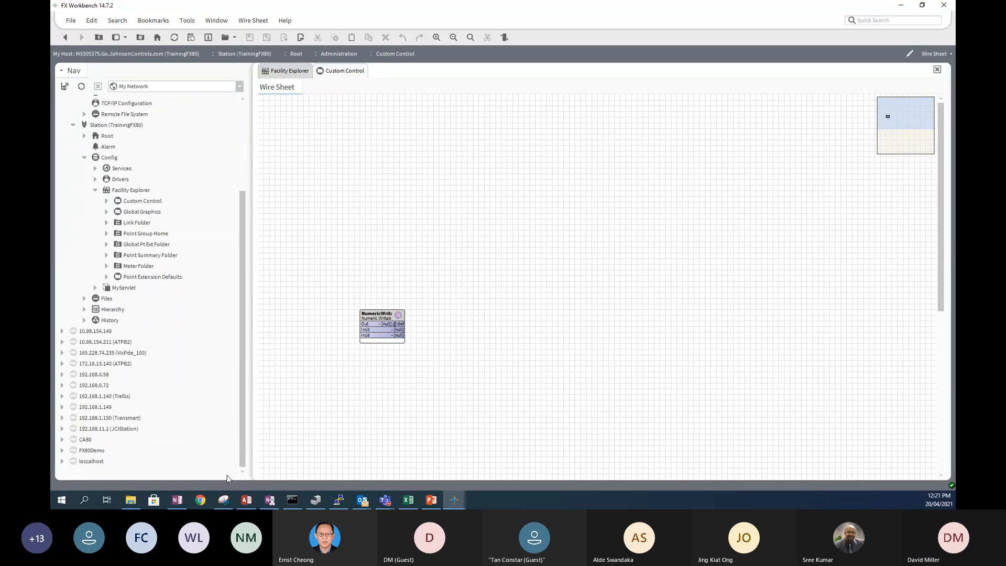
left_click(62, 331)
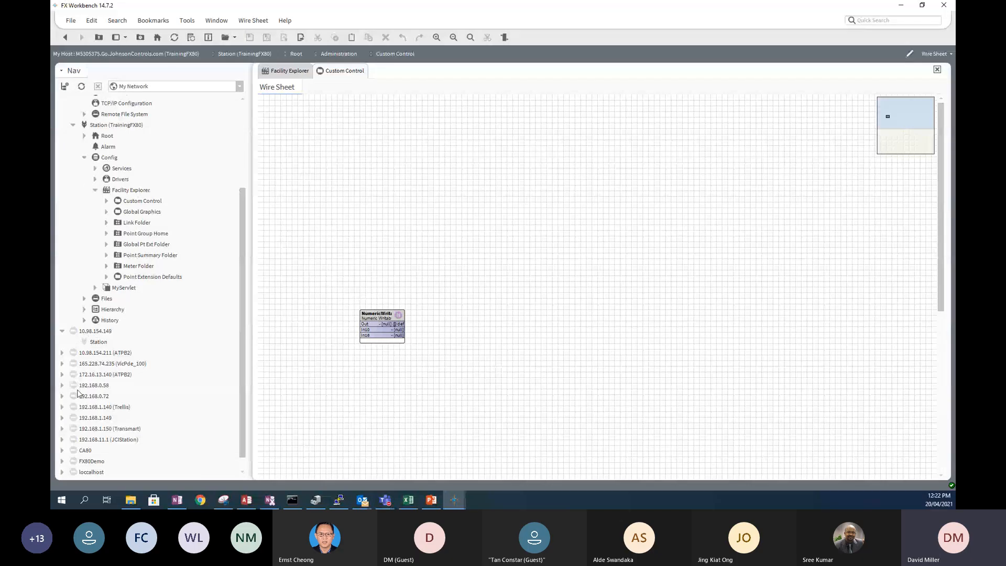
left_click(91, 336)
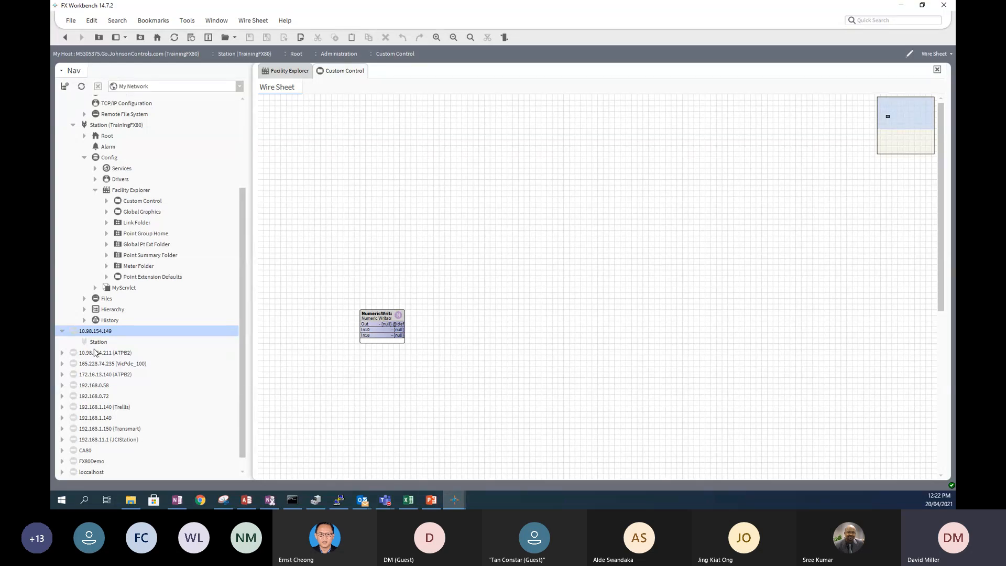
left_click(62, 418)
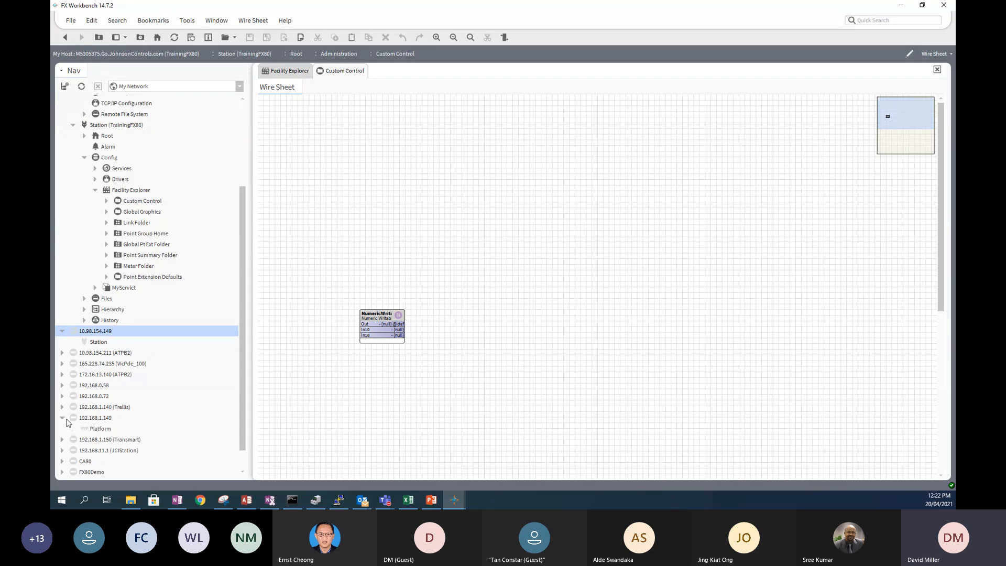
left_click(97, 431)
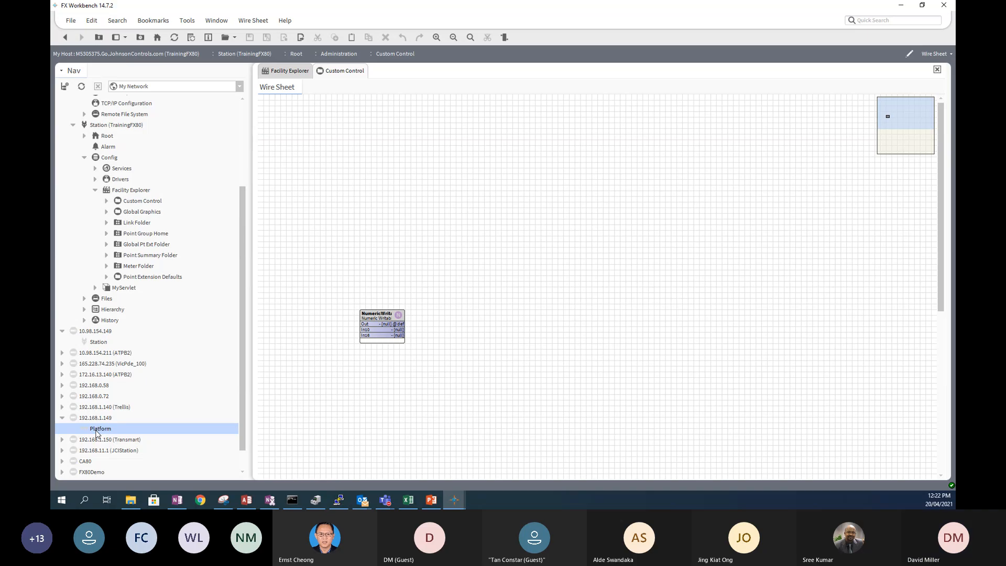
- Close the 192.168.11.1 (JCIStation) host and confirm with Yes
scroll(96, 456, "down", 1)
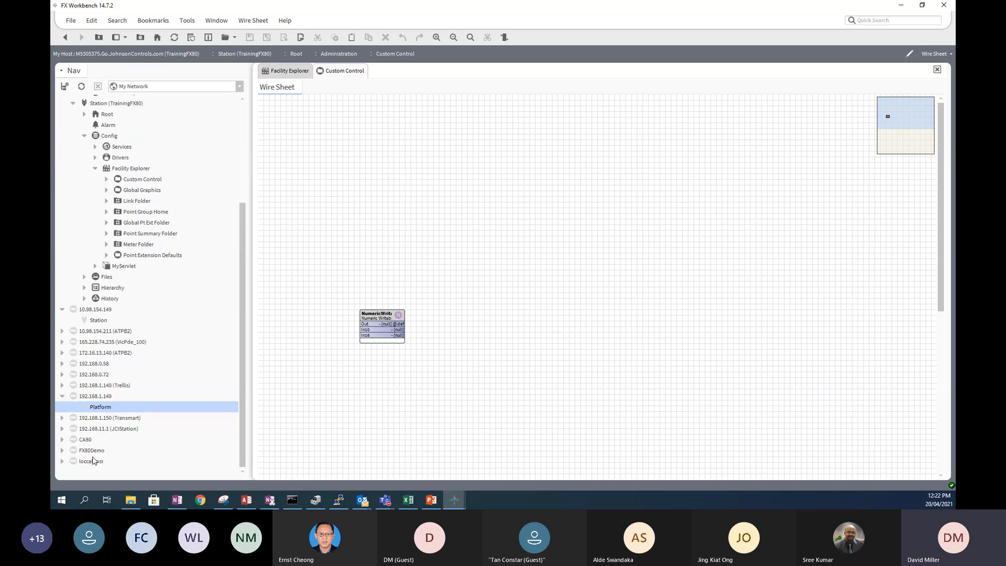
right_click(96, 430)
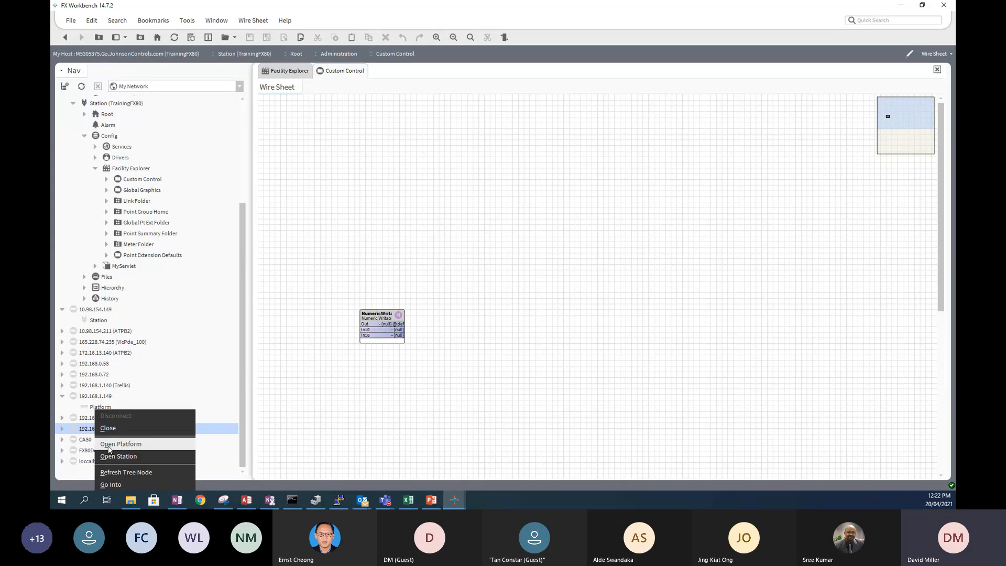
left_click(105, 429)
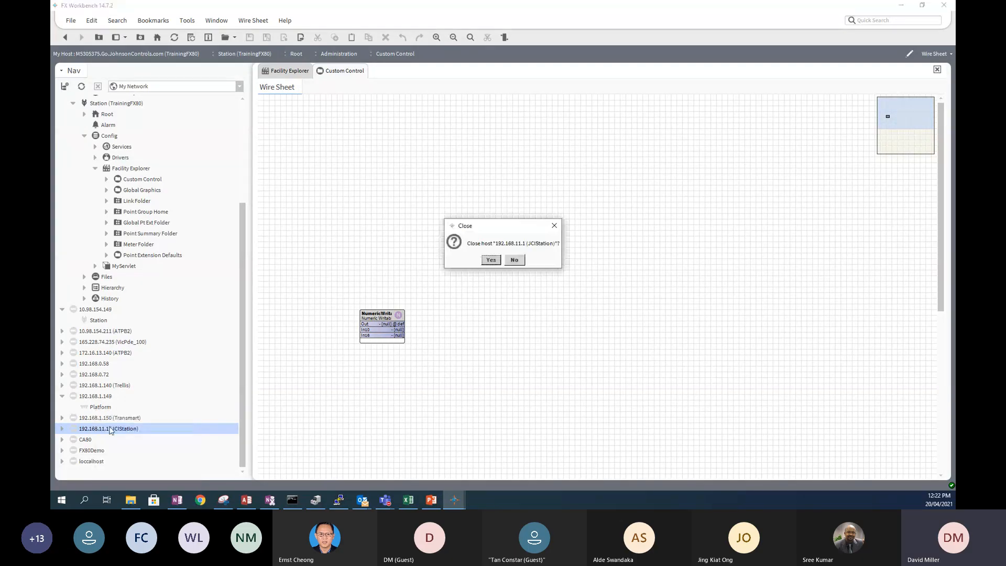
left_click(491, 261)
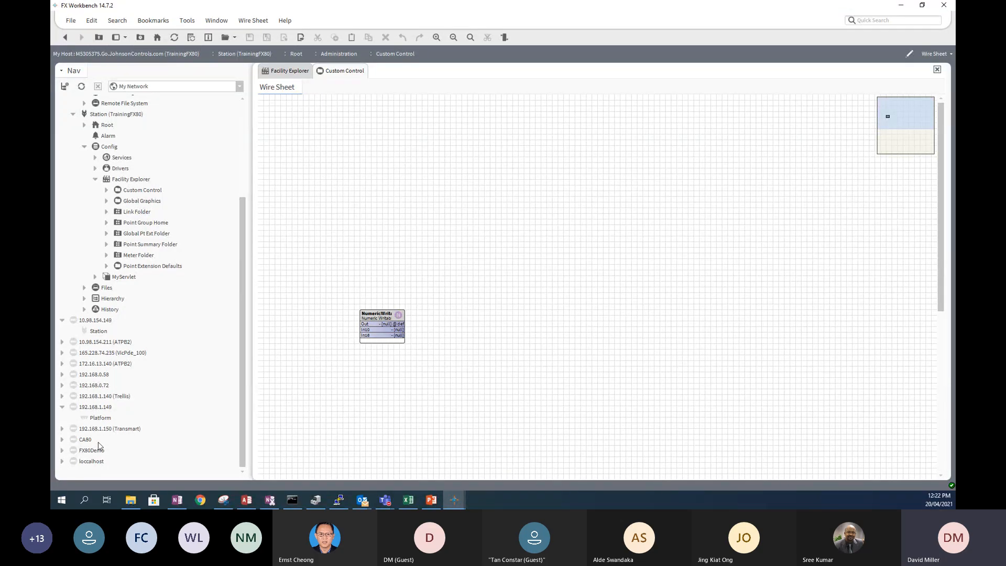
- Look through the File menu twice, dismissing it without choosing anything
left_click(73, 22)
mouse_move(90, 35)
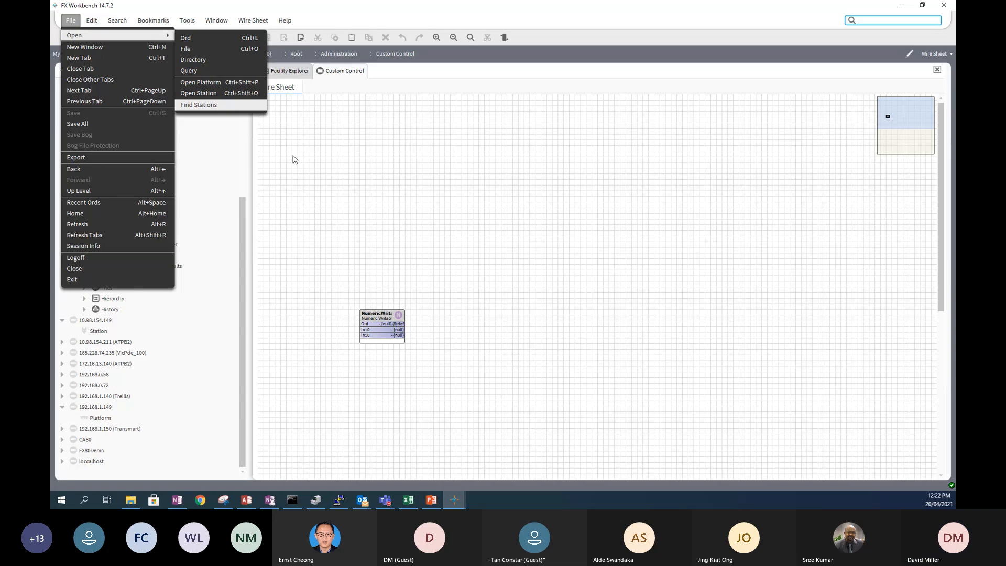
left_click(245, 219)
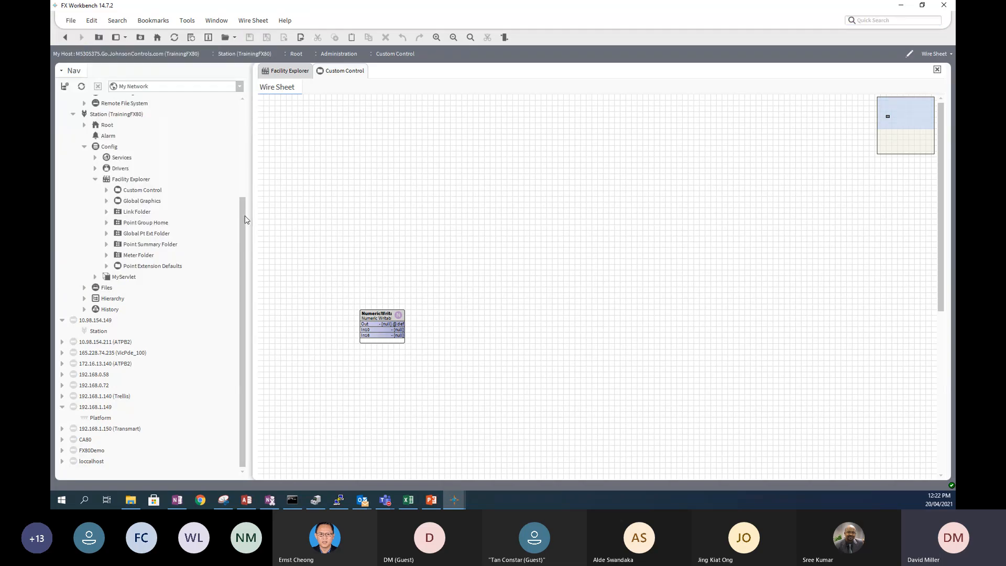
left_click(69, 21)
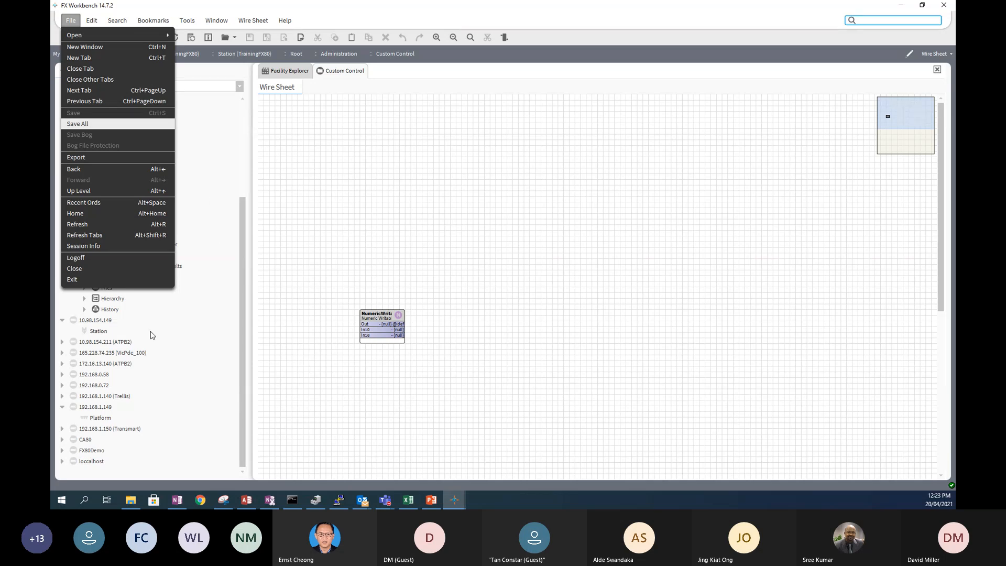
left_click(241, 181)
- Browse the Edit, Search, Bookmarks, Tools, Window and Wire Sheet menus, ending at Help
left_click(90, 21)
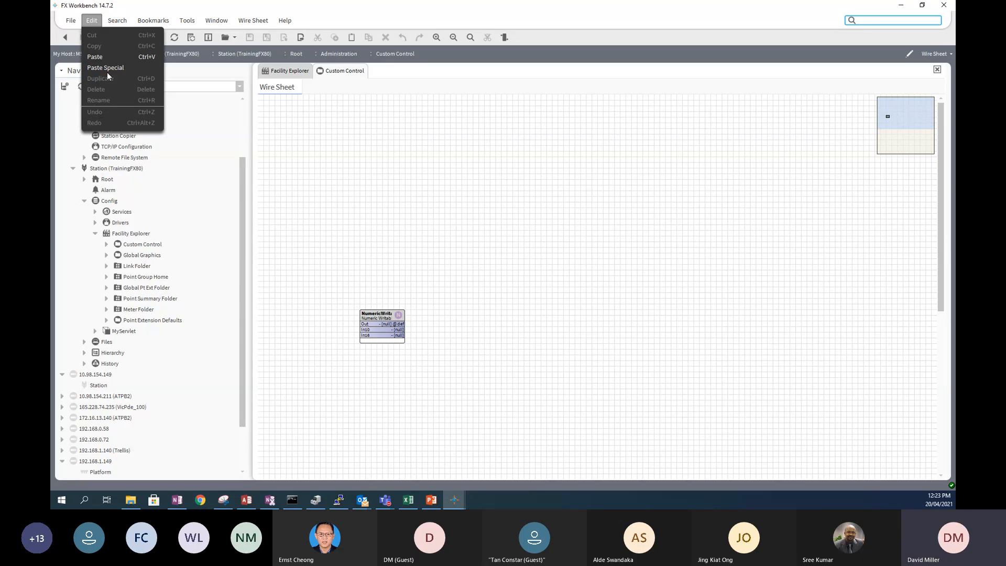
mouse_move(108, 23)
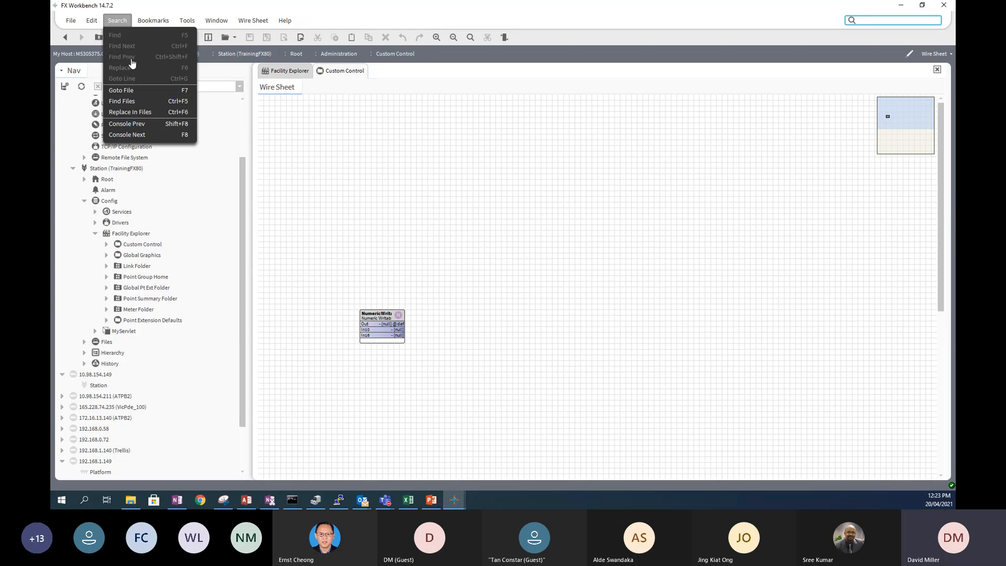
mouse_move(149, 23)
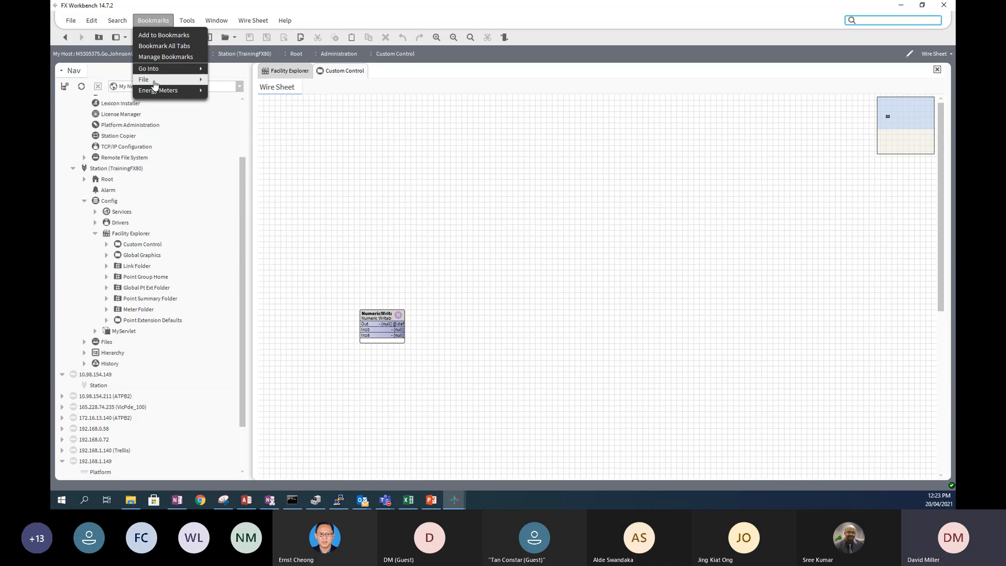
mouse_move(156, 92)
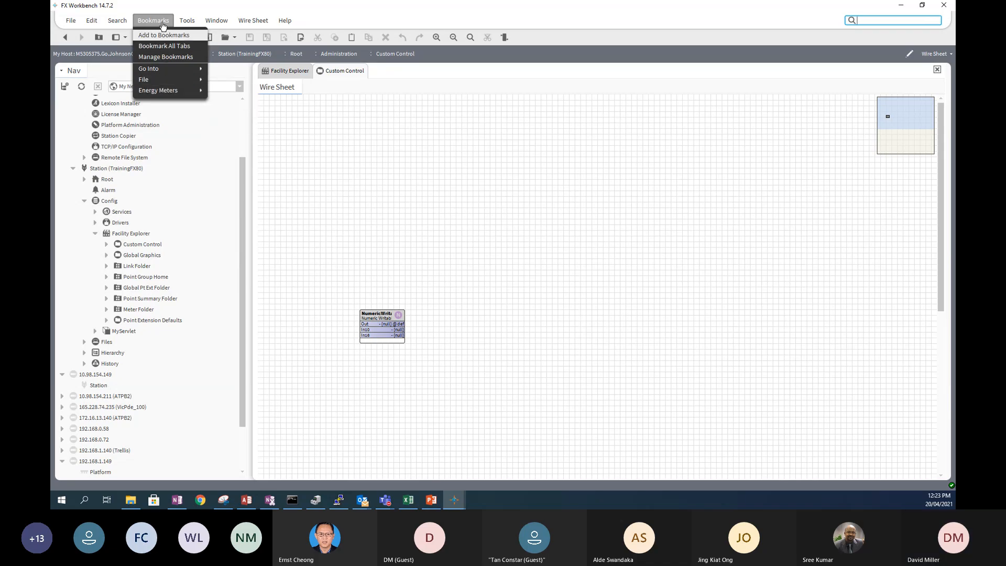
mouse_move(186, 22)
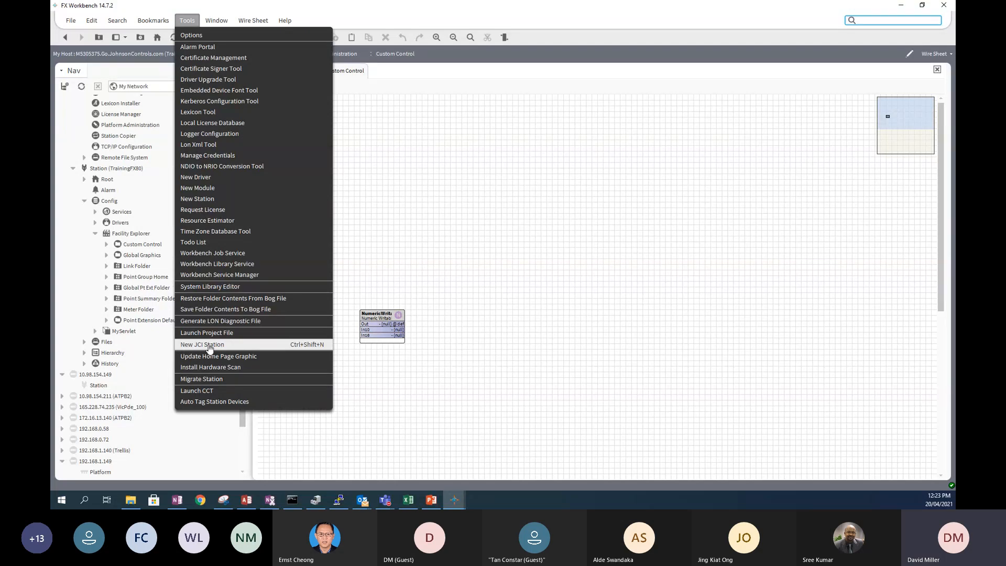
mouse_move(219, 22)
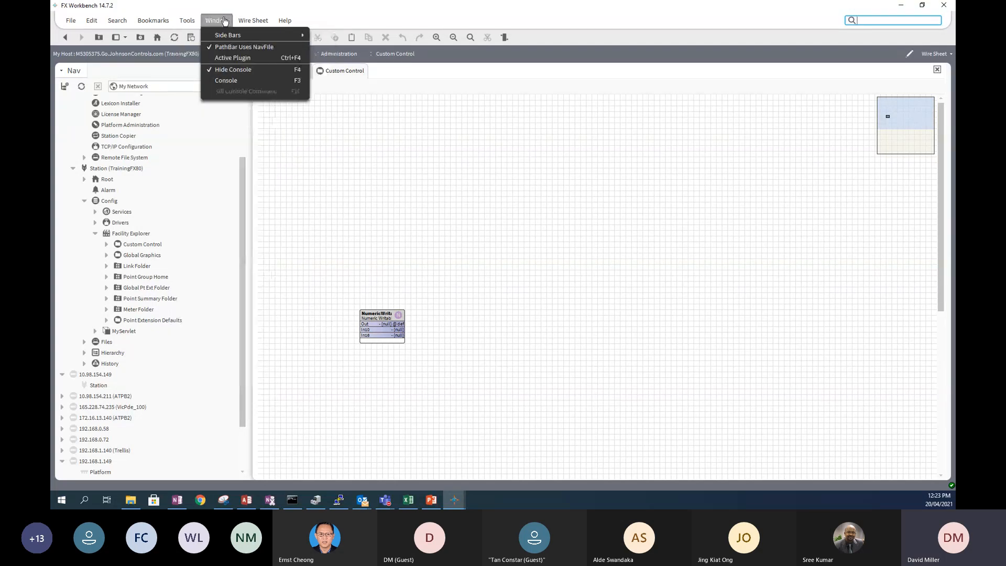
mouse_move(231, 40)
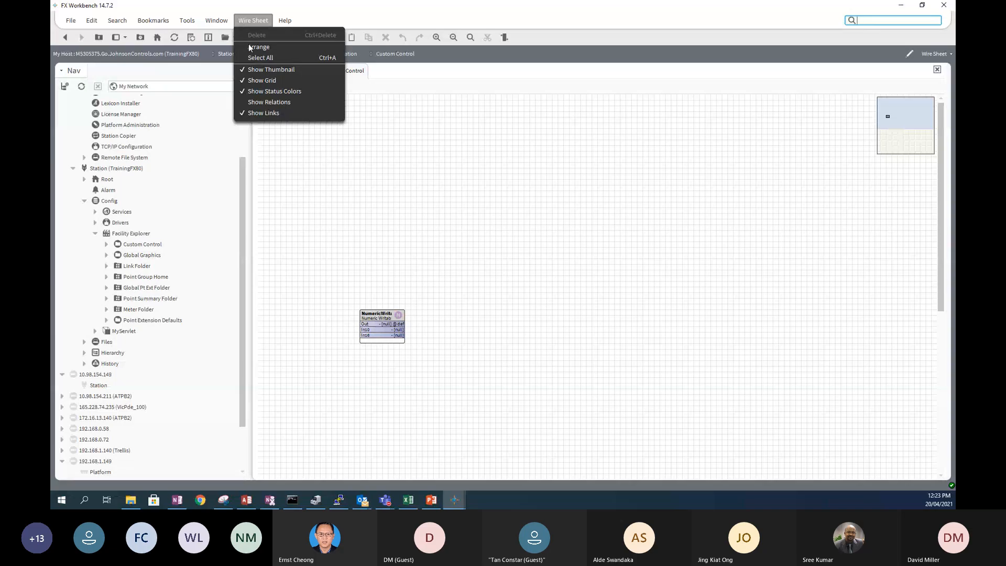
left_click(387, 225)
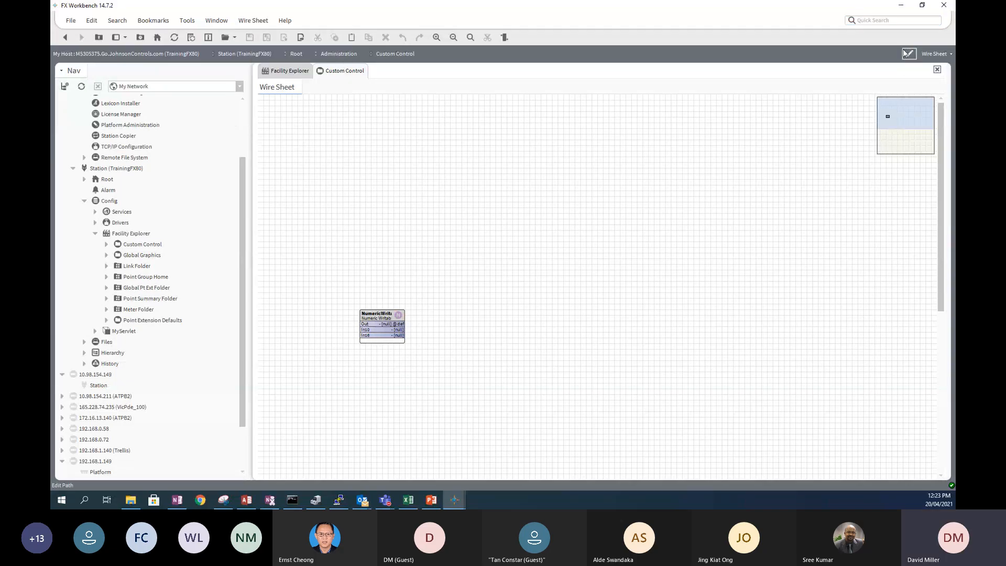
left_click(248, 22)
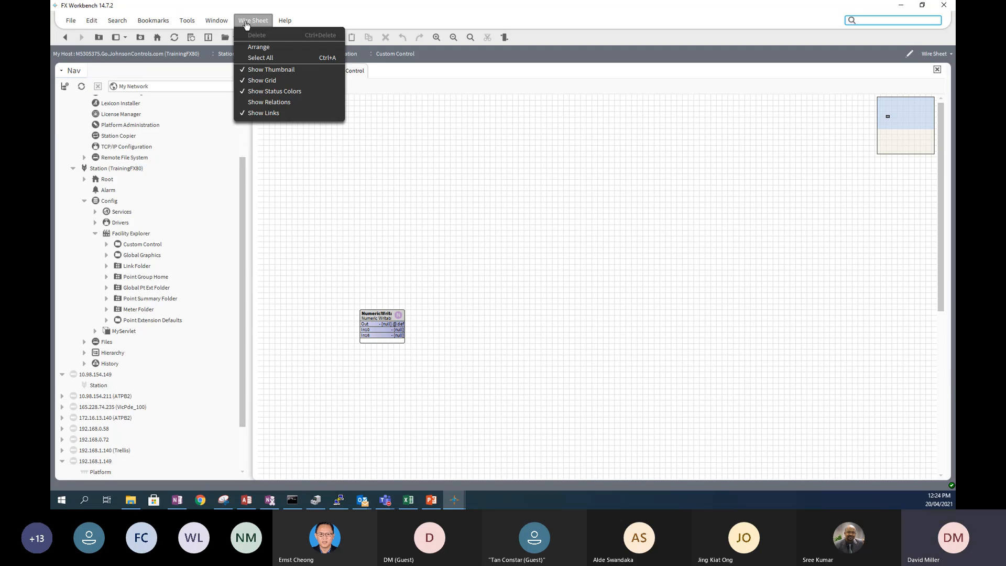
mouse_move(285, 22)
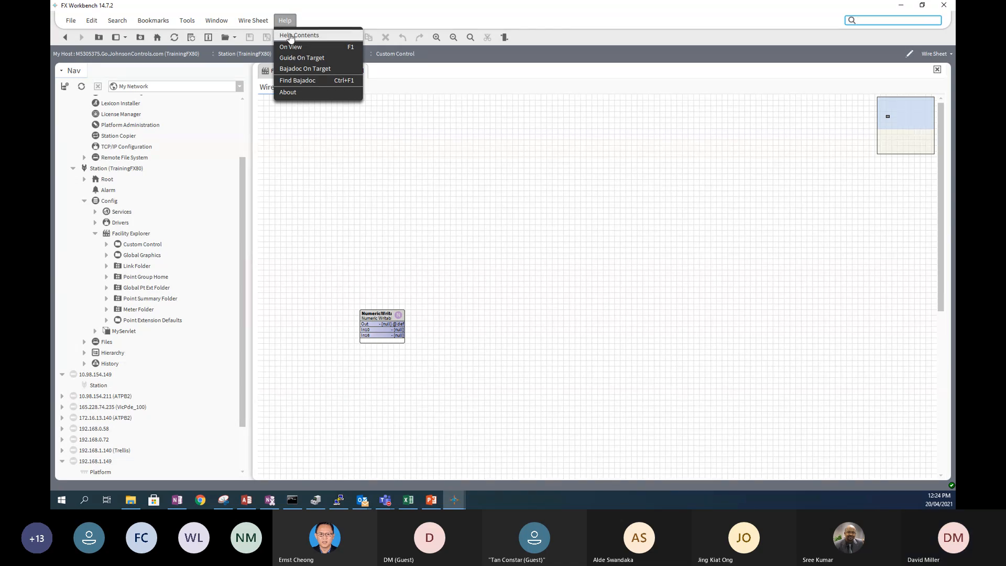
- Open the Workbench help contents to Doc Modbus and its Modbus Quick Start page
left_click(290, 36)
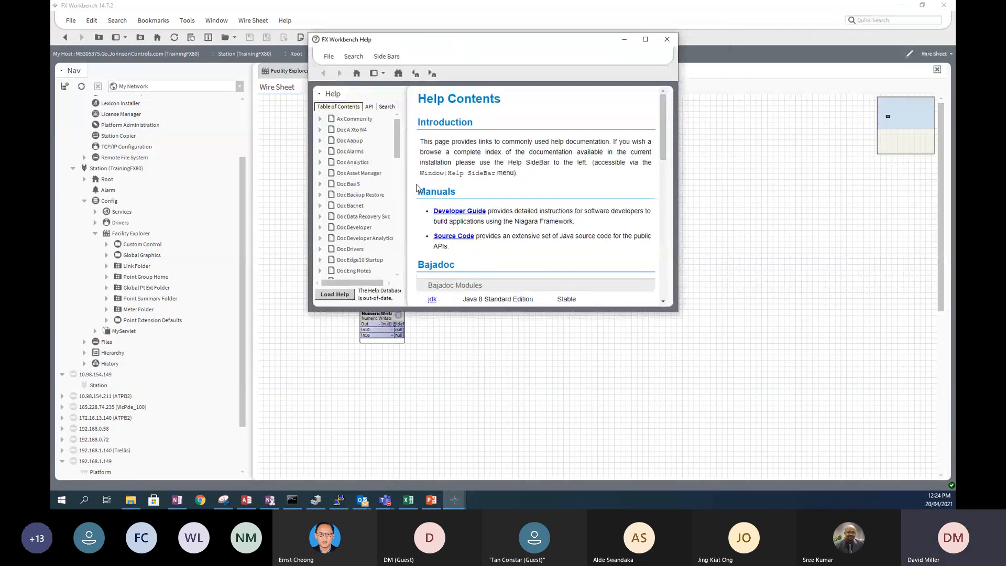
mouse_move(395, 149)
left_mouse_down()
mouse_move(388, 277)
mouse_move(390, 140)
left_mouse_up()
left_click_drag(396, 159, 397, 210)
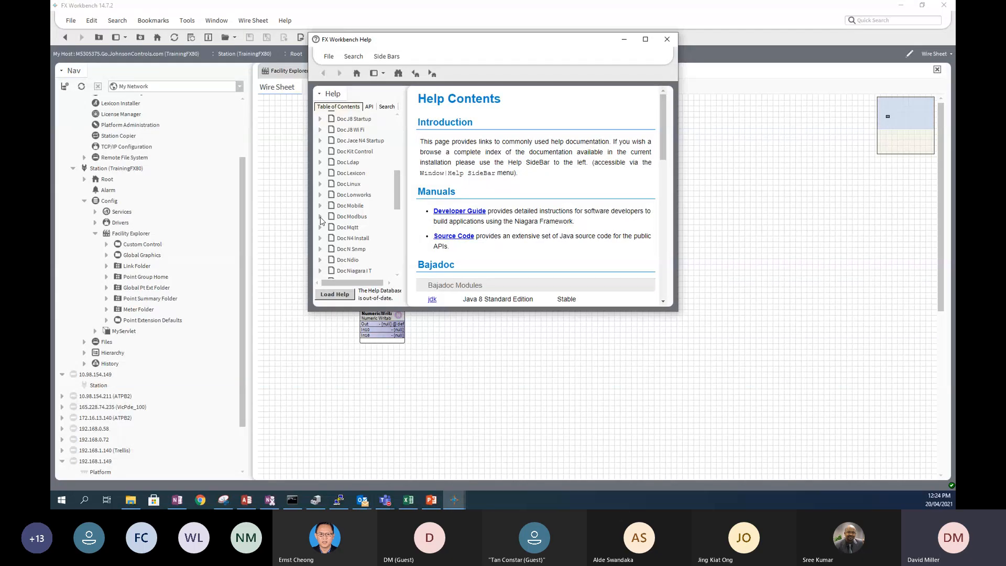
left_click(320, 217)
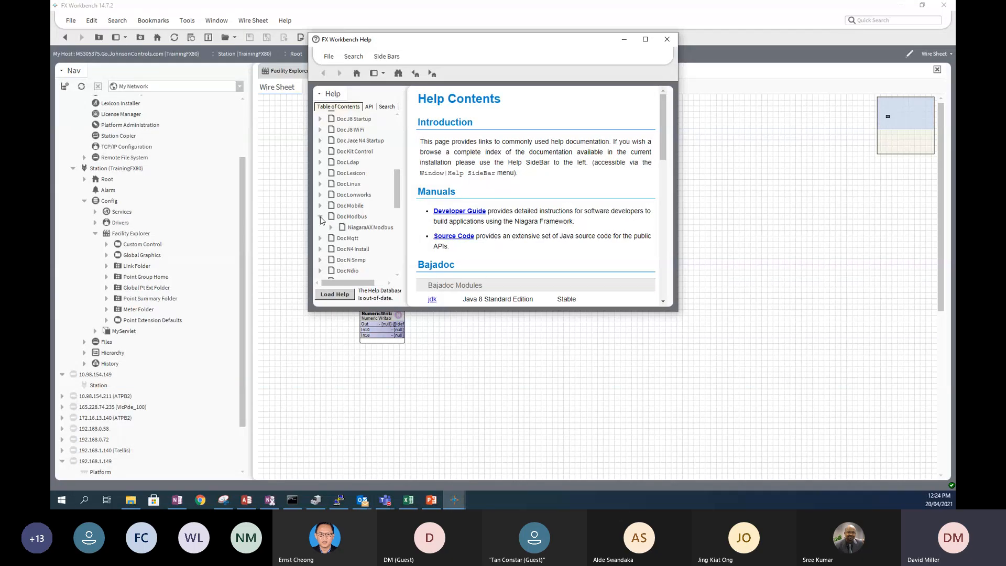
left_click(360, 217)
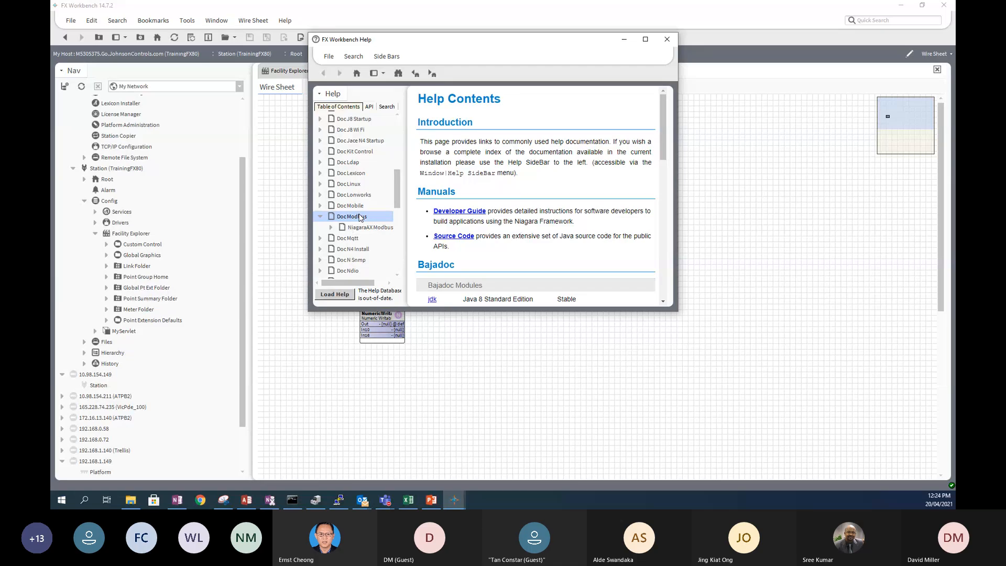
scroll(574, 147, "down", 3)
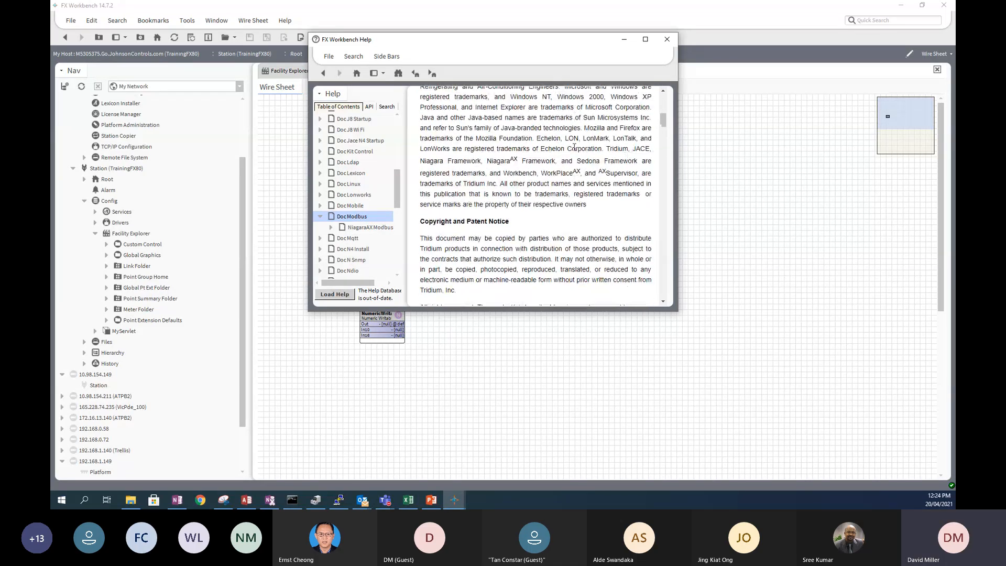
scroll(574, 148, "down", 3)
scroll(572, 151, "down", 1)
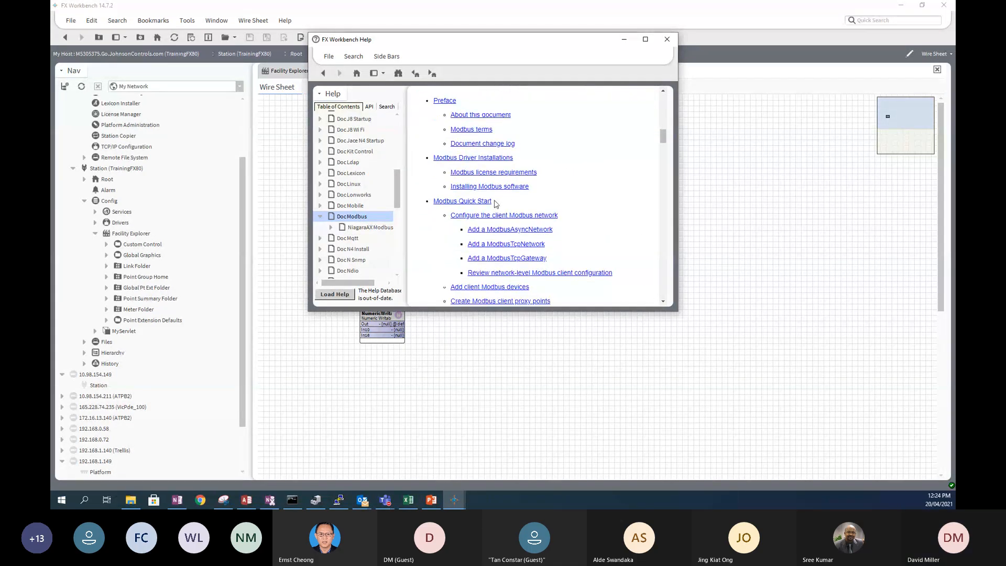
left_click(458, 202)
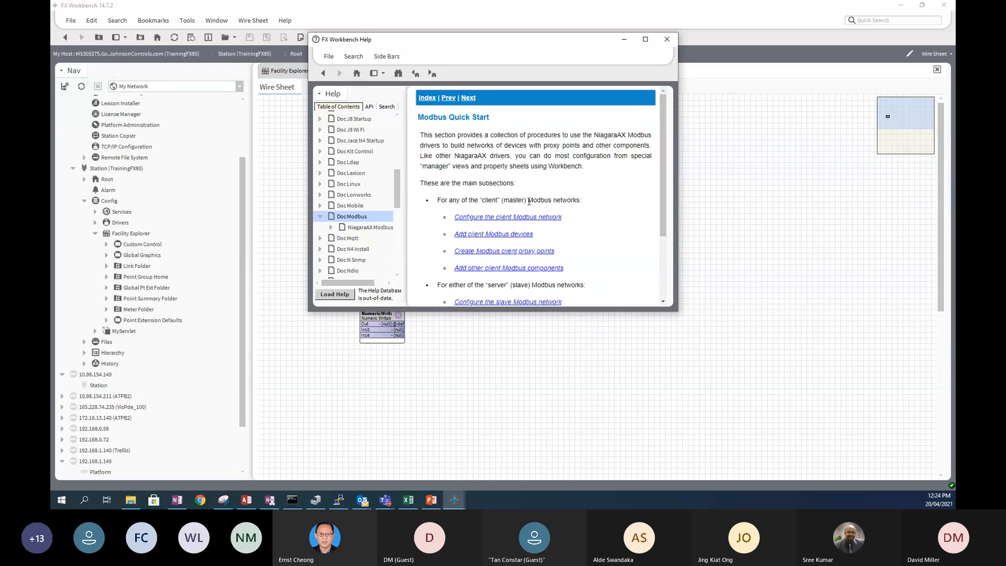
scroll(529, 202, "down", 3)
scroll(503, 184, "up", 1)
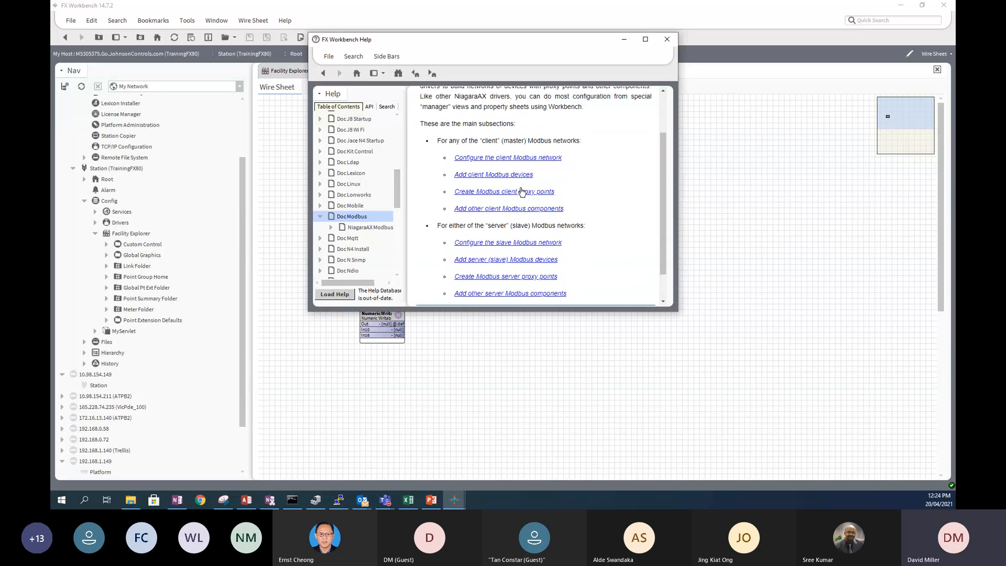
- Read the Add a ModbusAsyncNetwork help page, then bring the stations File Explorer window forward
left_click(498, 159)
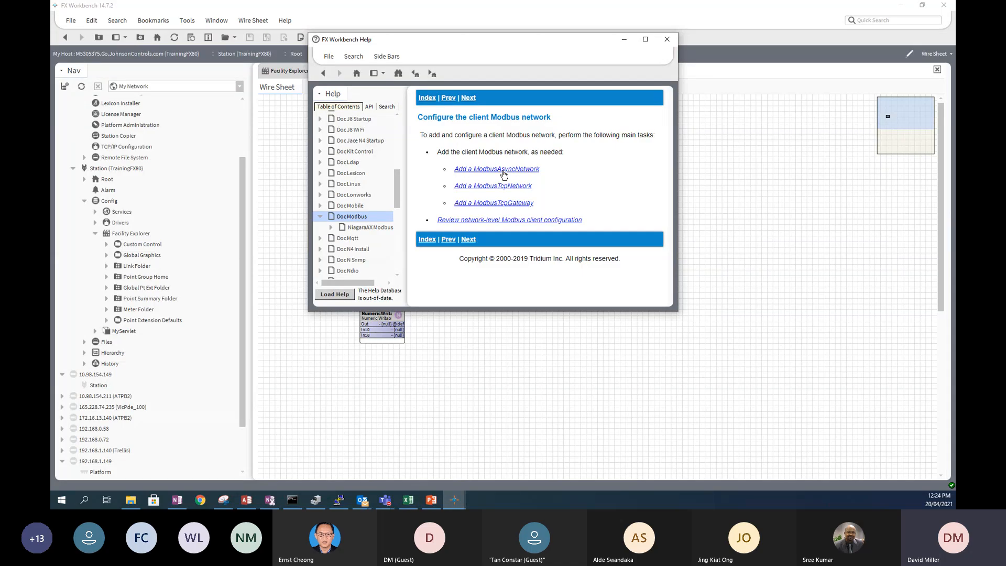
left_click(503, 171)
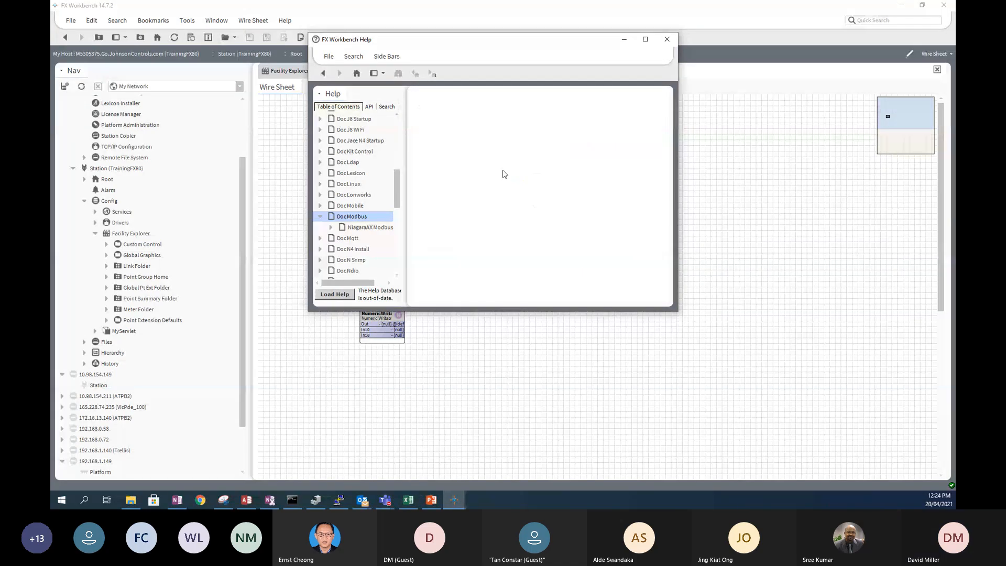
scroll(543, 189, "down", 10)
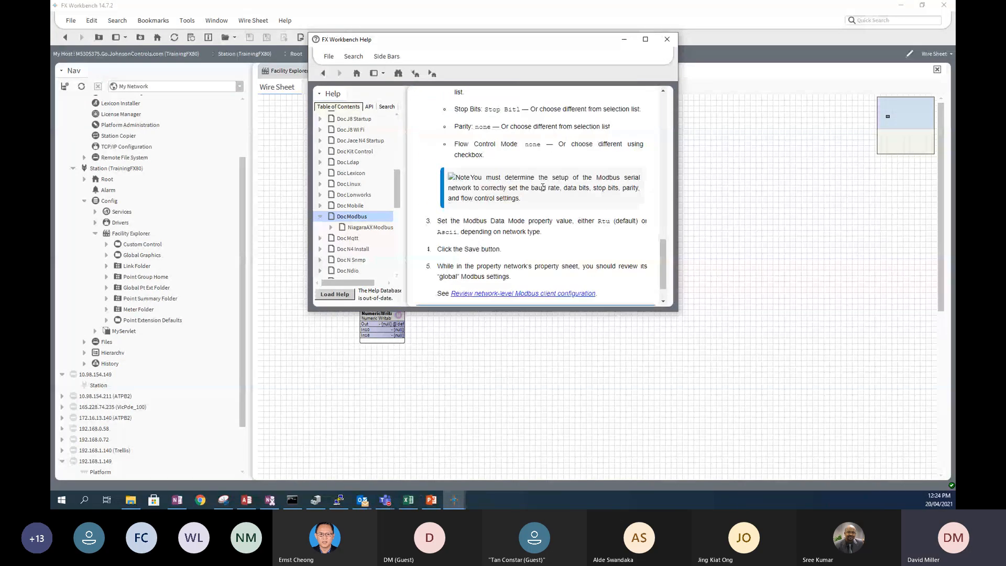
scroll(543, 188, "up", 10)
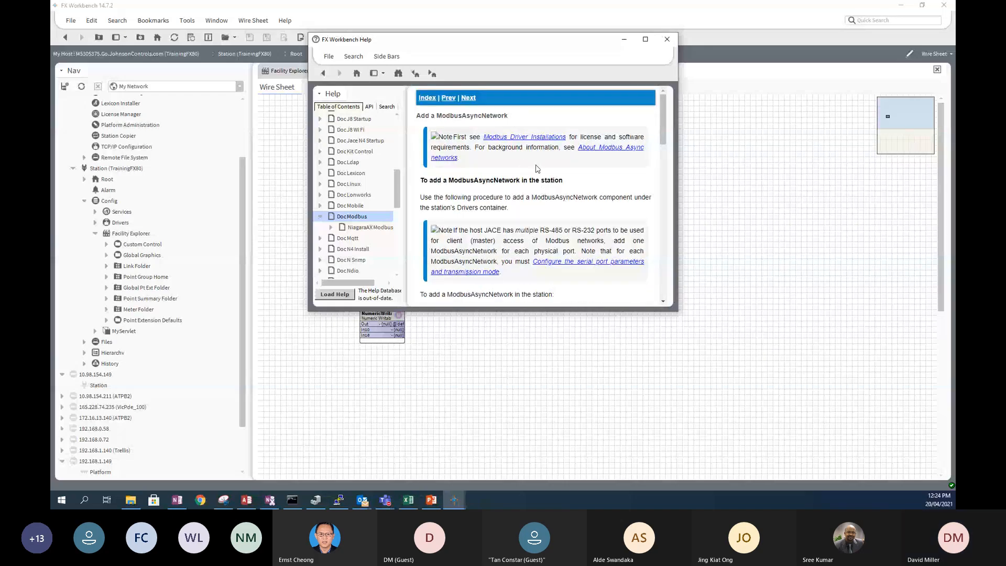
scroll(560, 212, "down", 3)
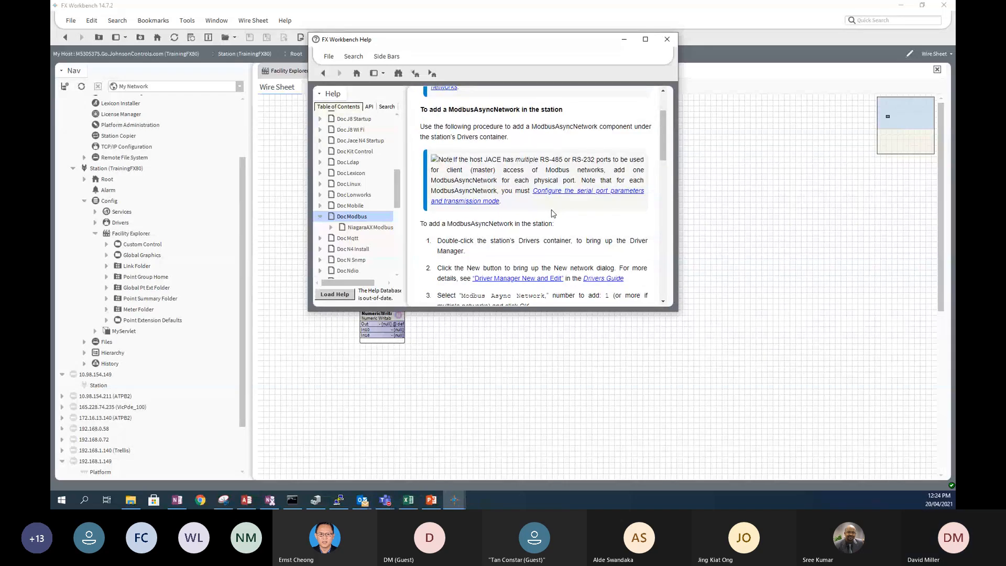
scroll(493, 211, "down", 4)
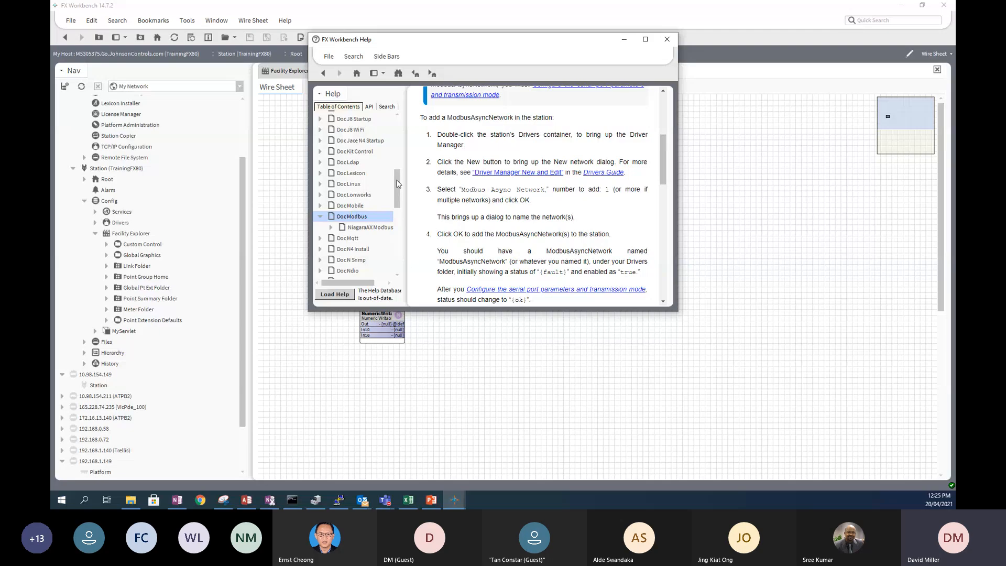
left_click_drag(398, 183, 398, 139)
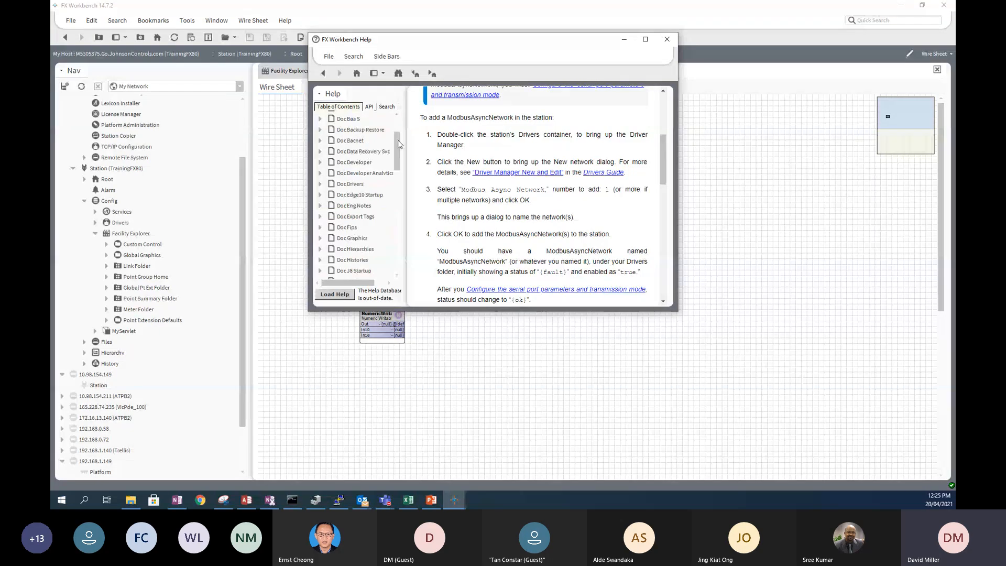
left_click(131, 502)
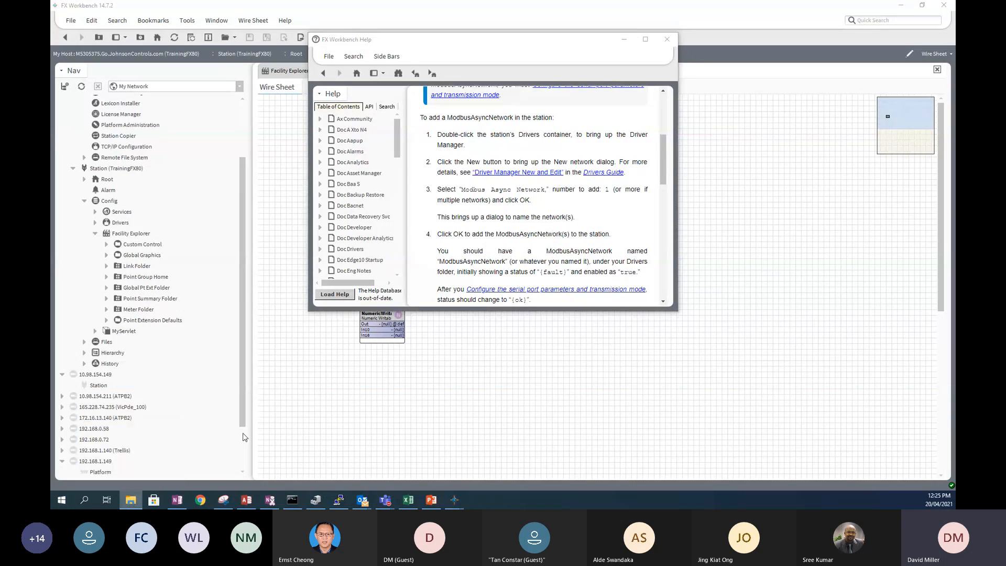
left_click_drag(955, 9, 559, 74)
- Maximize File Explorer and browse to C:\JCI\FXServer-14.4\docs\docModbus, listing docModbus.pdf
double_click(559, 73)
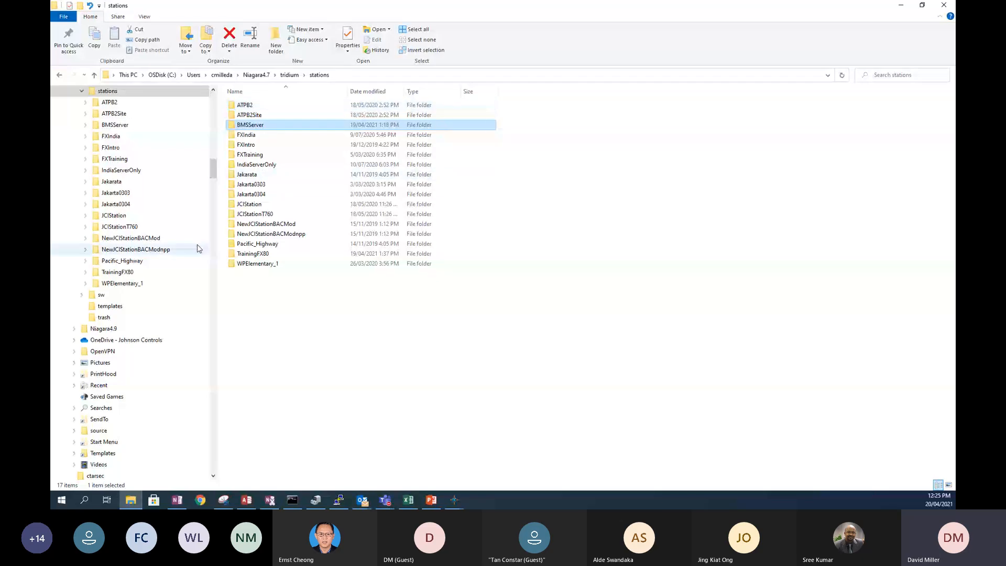
left_click_drag(213, 167, 212, 97)
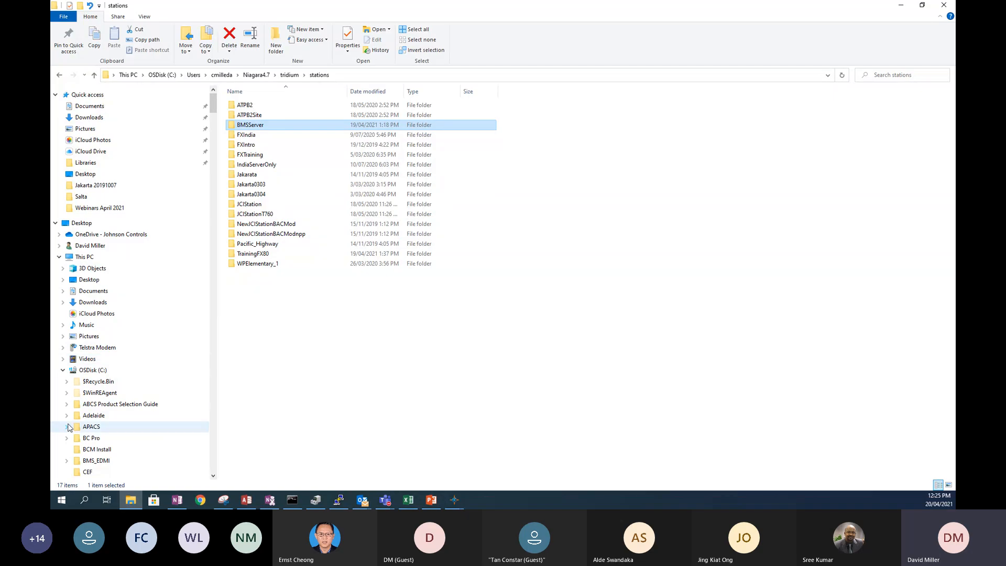
scroll(83, 412, "down", 4)
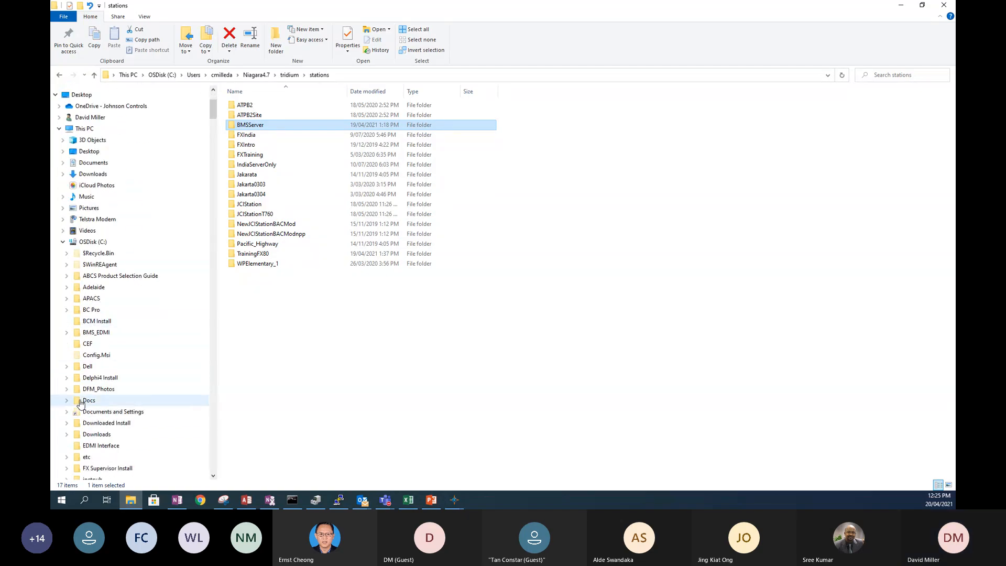
scroll(80, 403, "down", 10)
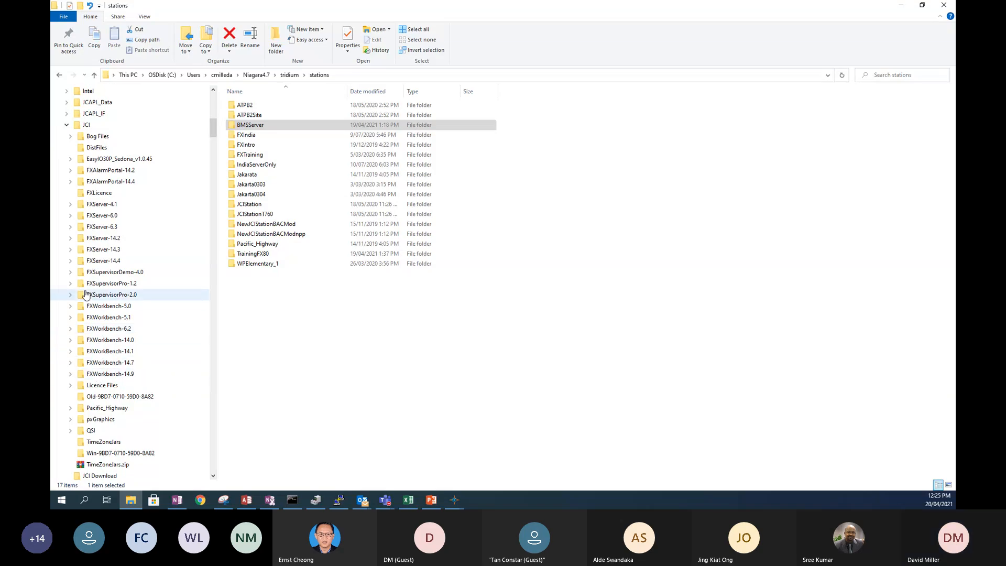
left_click(71, 261)
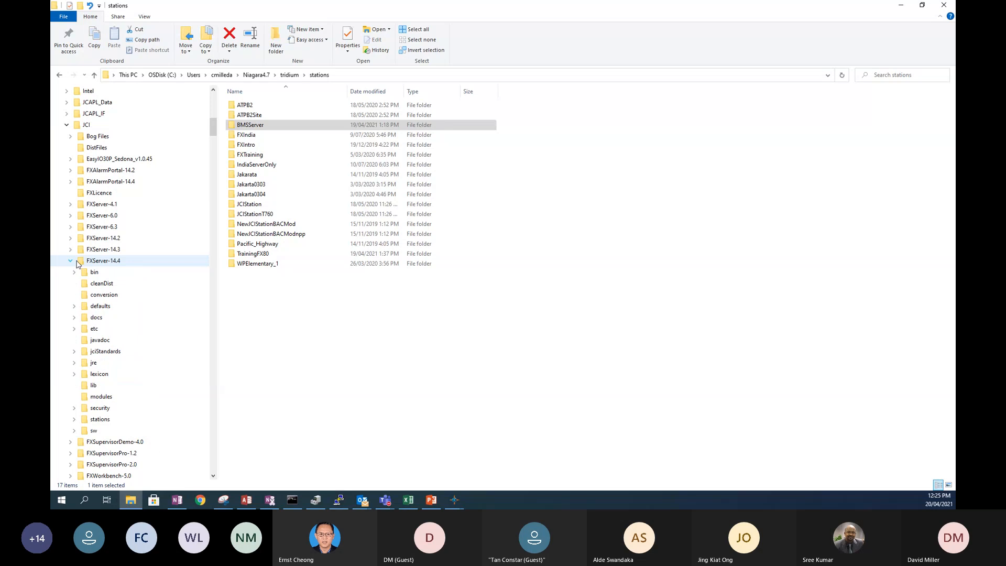
left_click(74, 319)
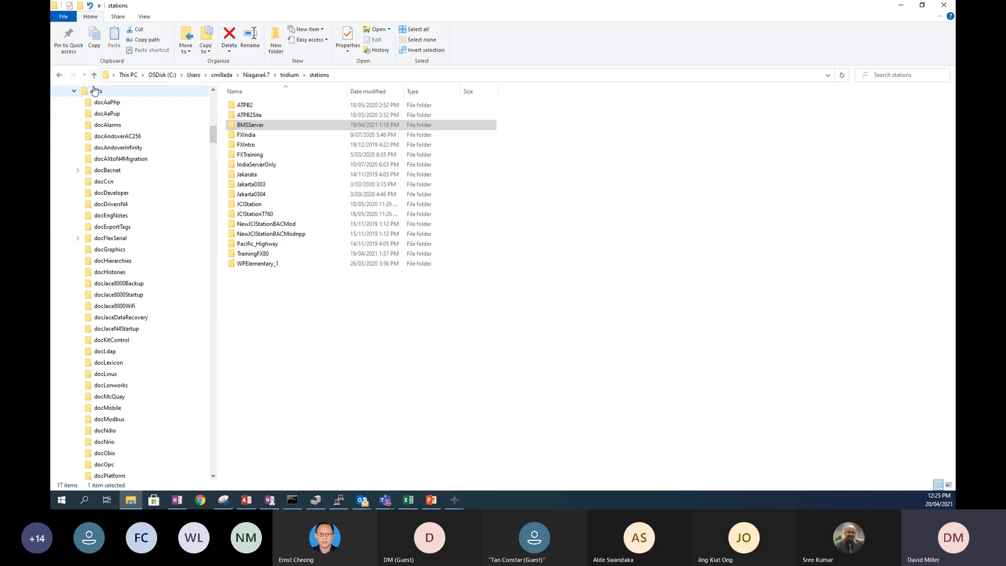
left_click(93, 422)
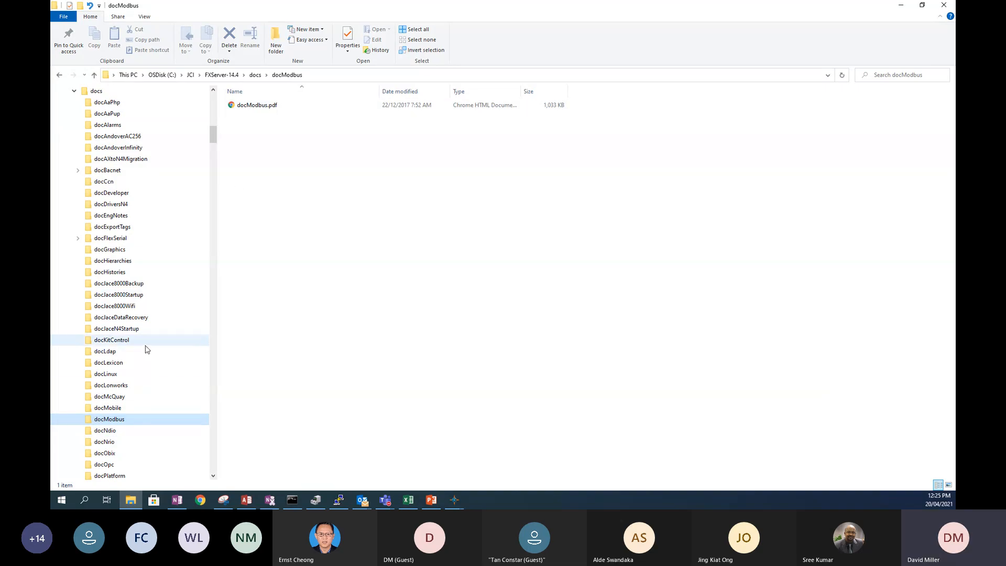
- Open docModbus.pdf, the NiagaraAX Modbus Guide, in Chrome
double_click(248, 107)
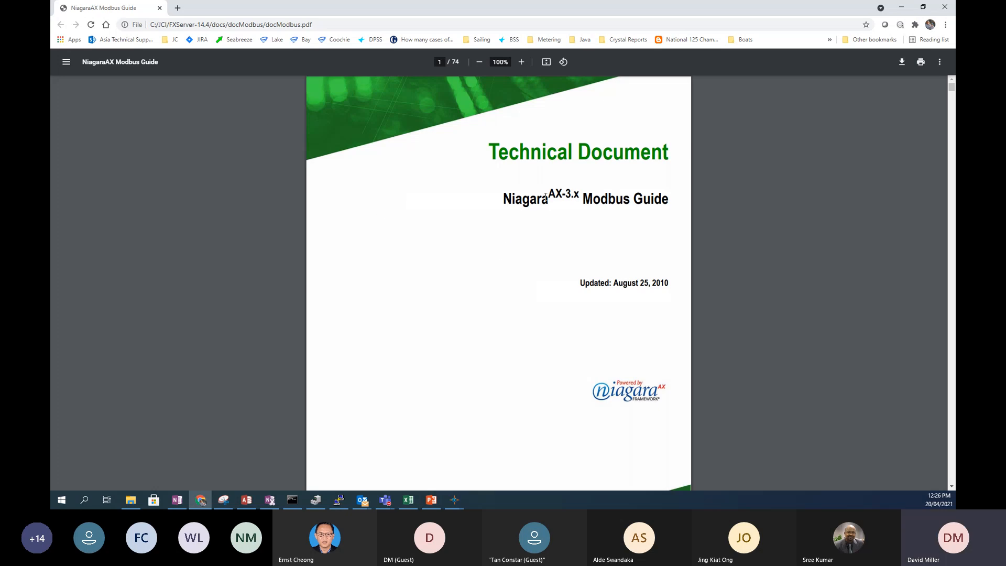
left_click_drag(551, 193, 574, 190)
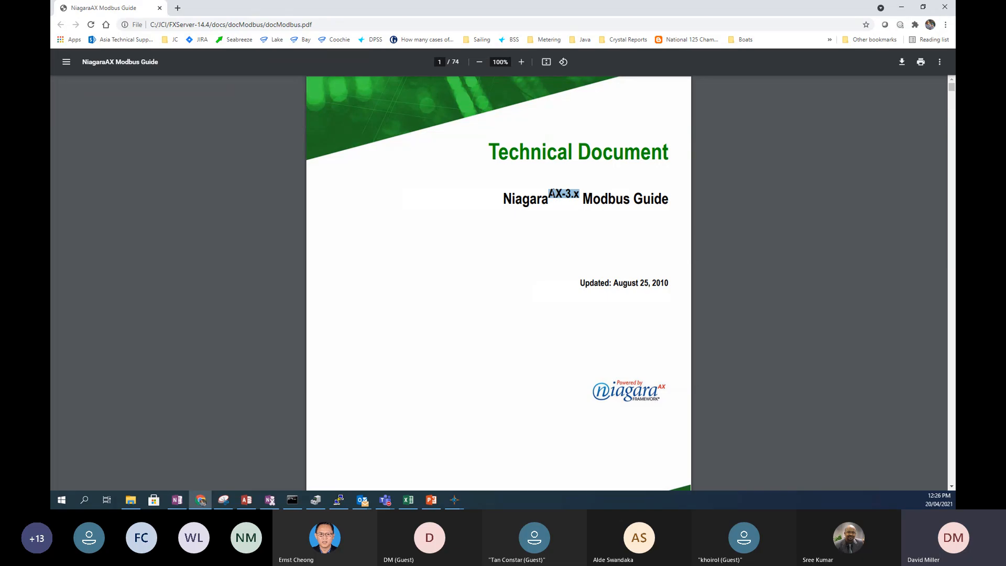
left_click(555, 192)
- Read through the guide to page 18, 'Add server (slave) Modbus devices'
scroll(562, 193, "down", 6)
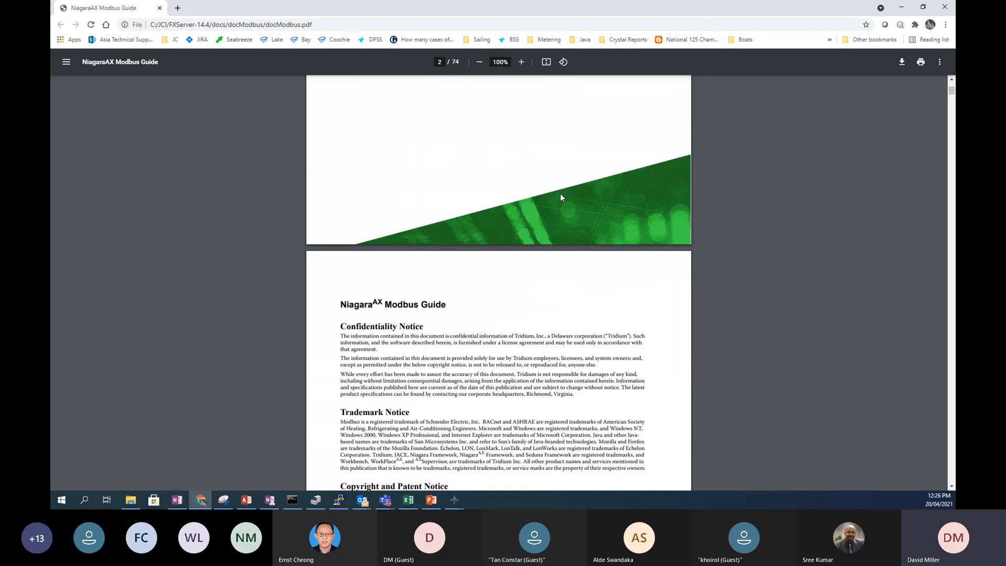
scroll(560, 193, "down", 12)
scroll(561, 193, "down", 18)
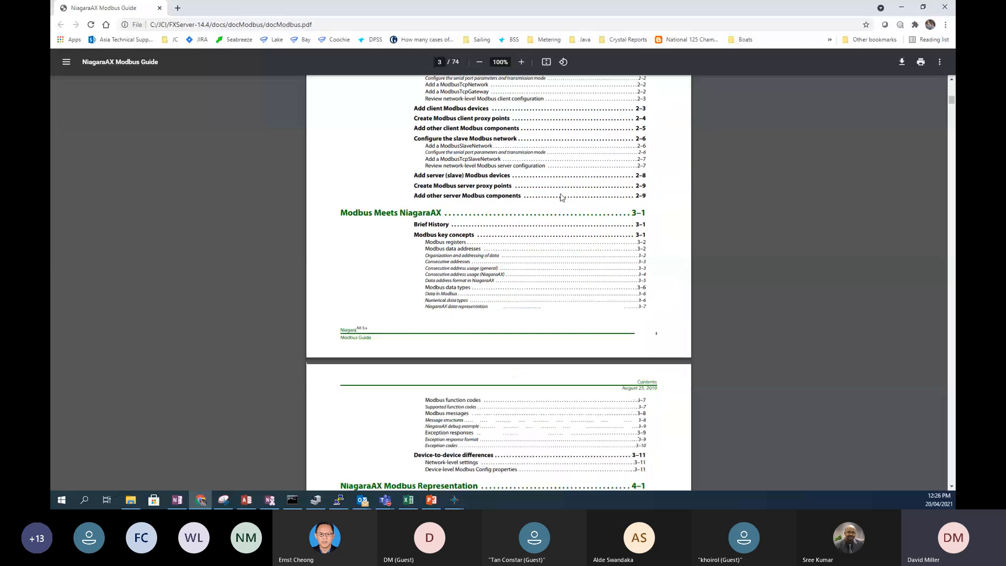
scroll(561, 197, "down", 14)
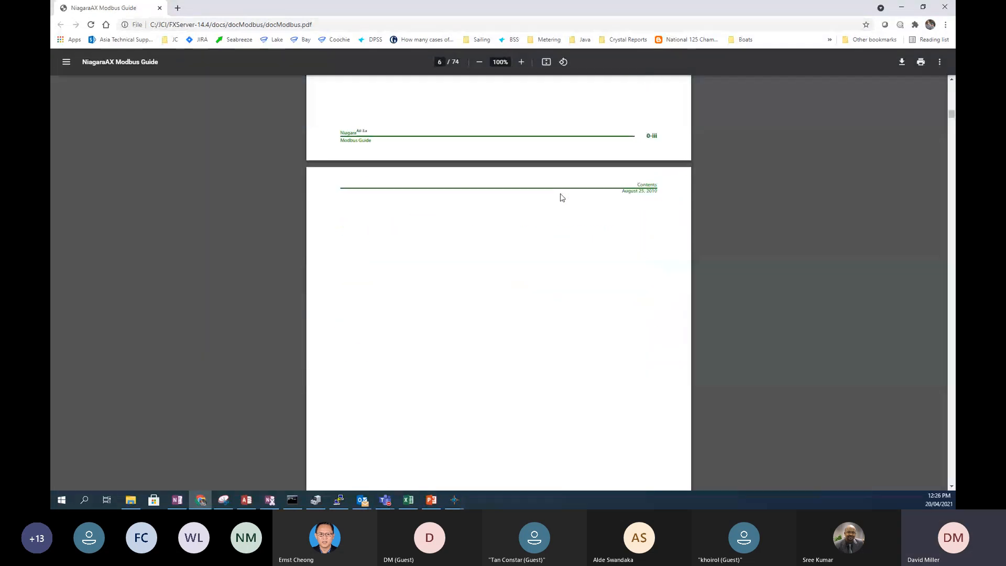
scroll(560, 204, "down", 15)
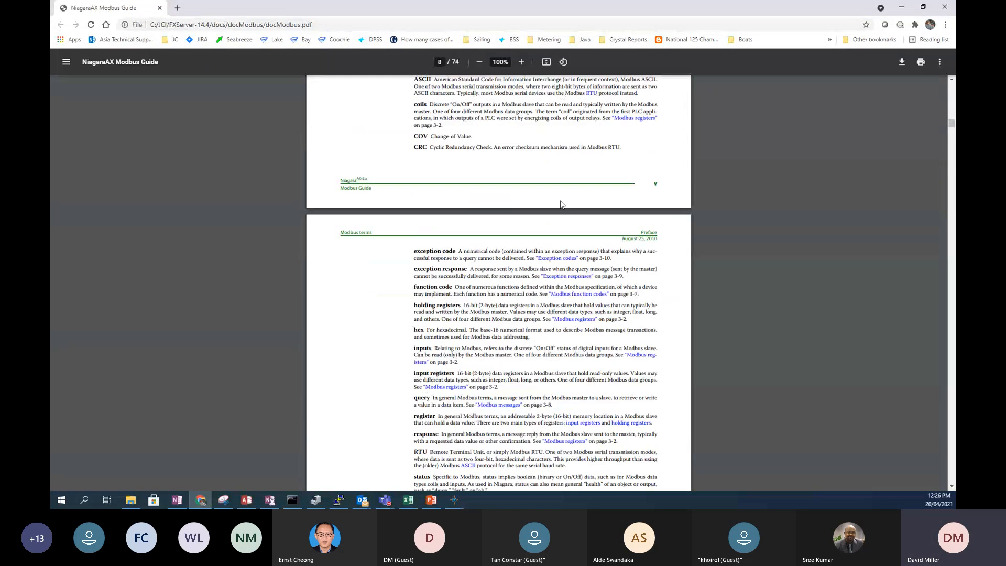
scroll(561, 204, "down", 15)
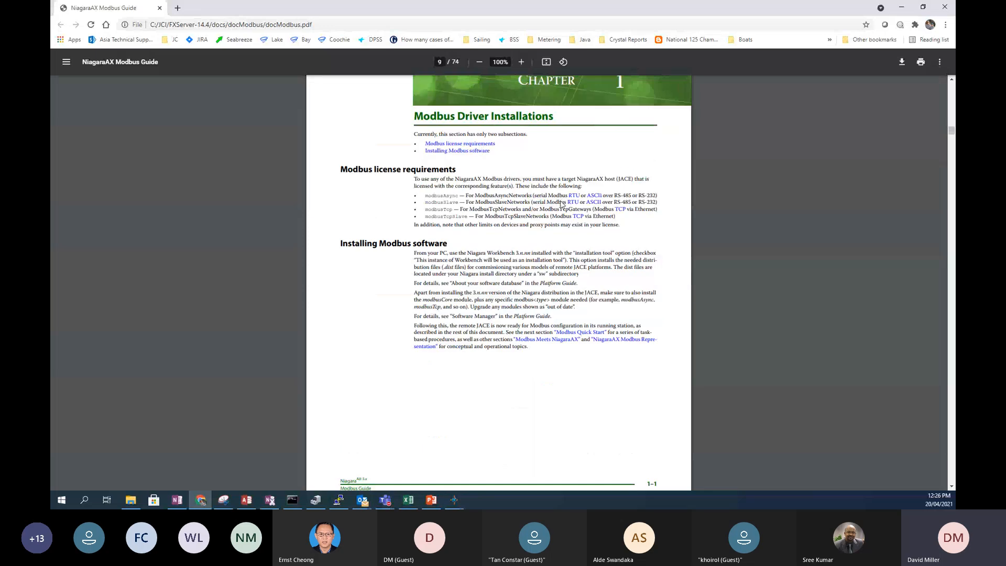
scroll(561, 204, "down", 8)
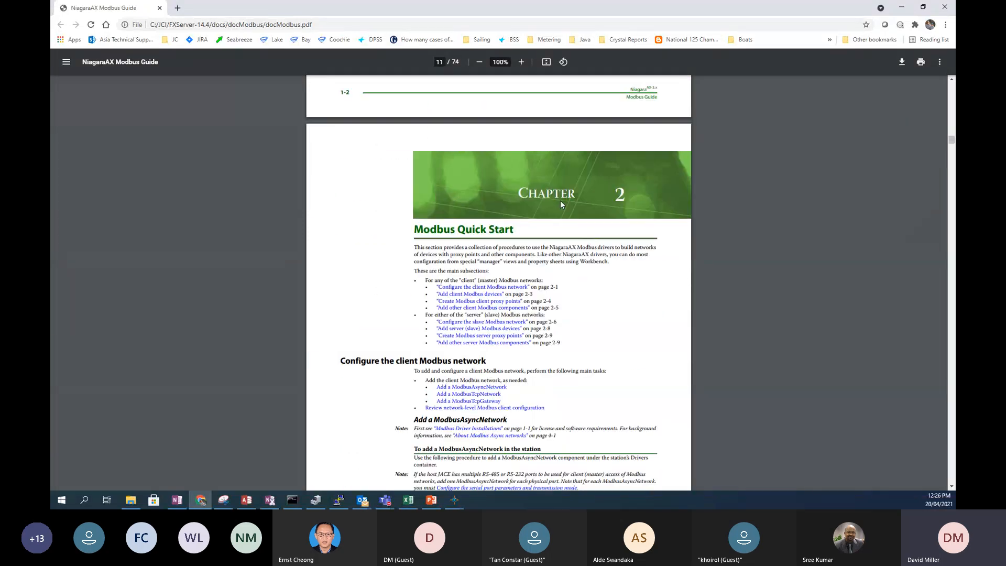
scroll(561, 204, "down", 15)
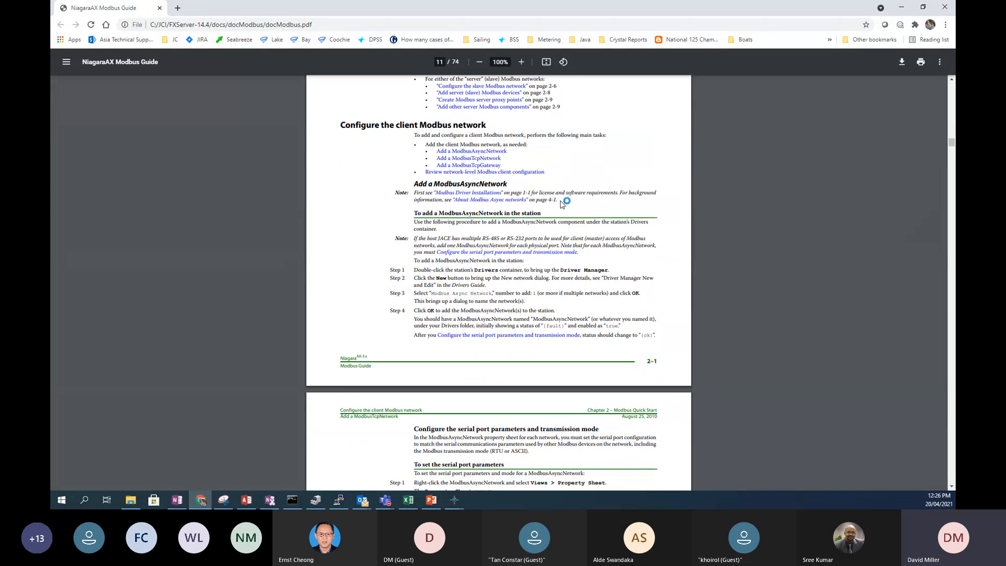
scroll(561, 204, "down", 15)
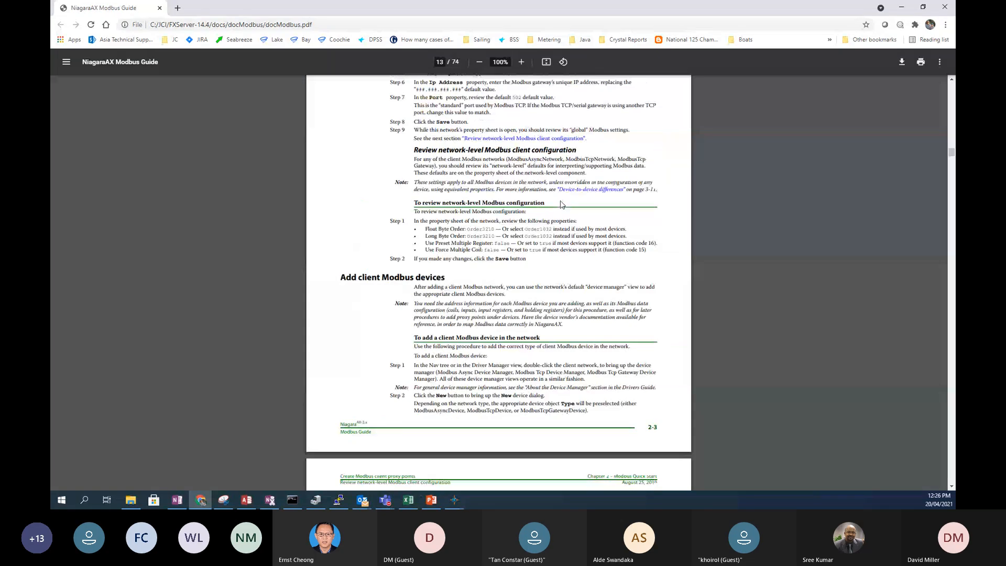
scroll(561, 204, "down", 15)
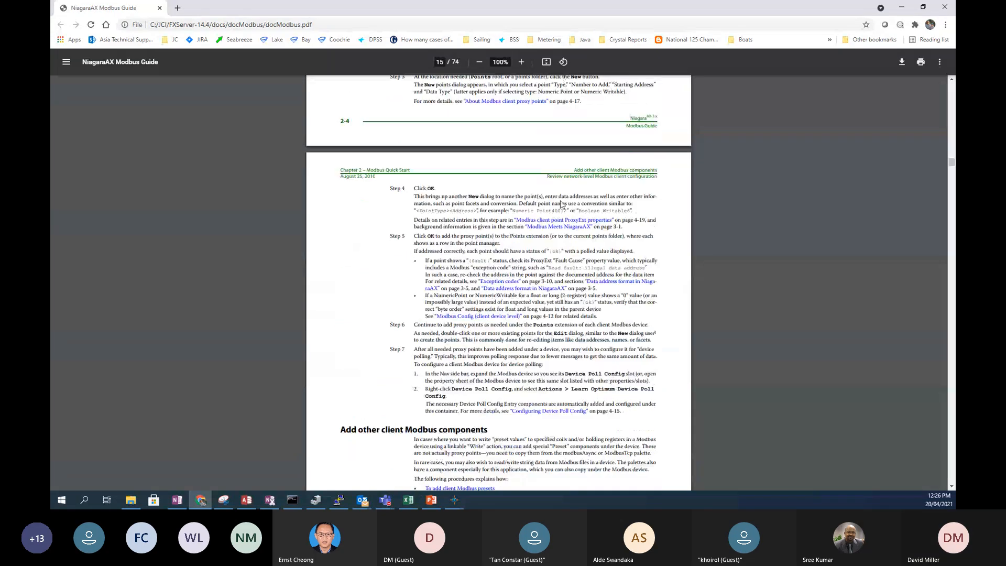
scroll(560, 204, "down", 6)
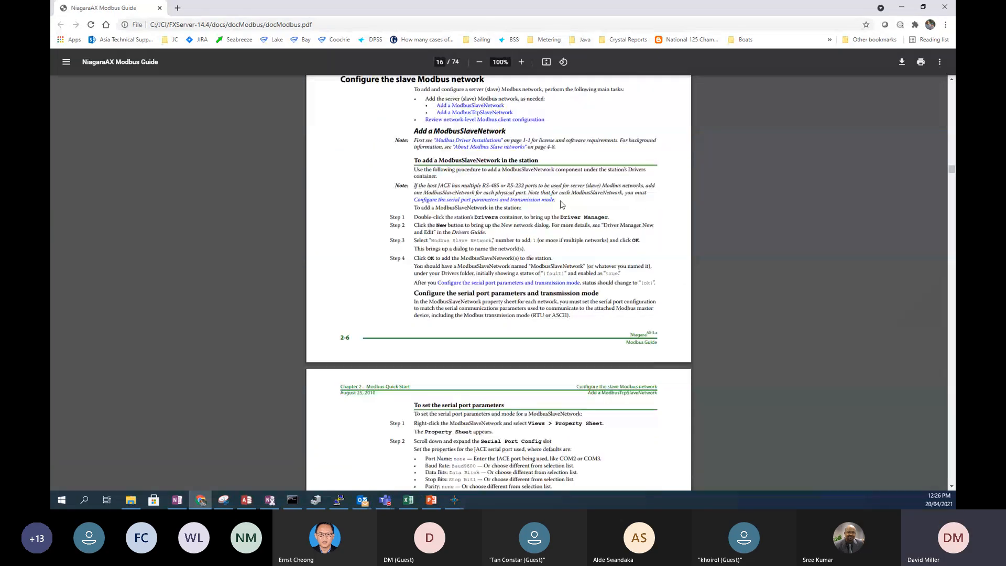
scroll(560, 204, "down", 4)
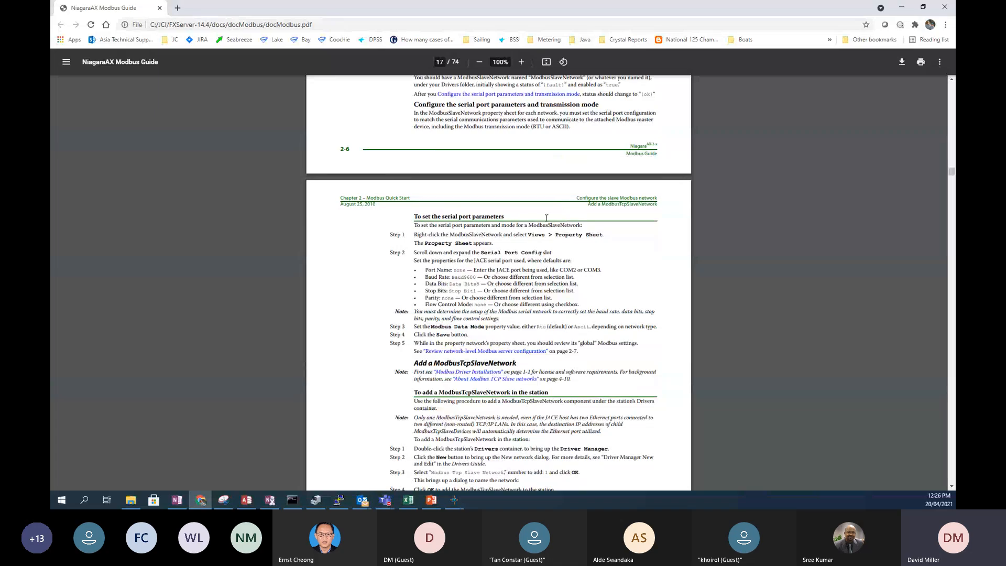
scroll(496, 285, "down", 11)
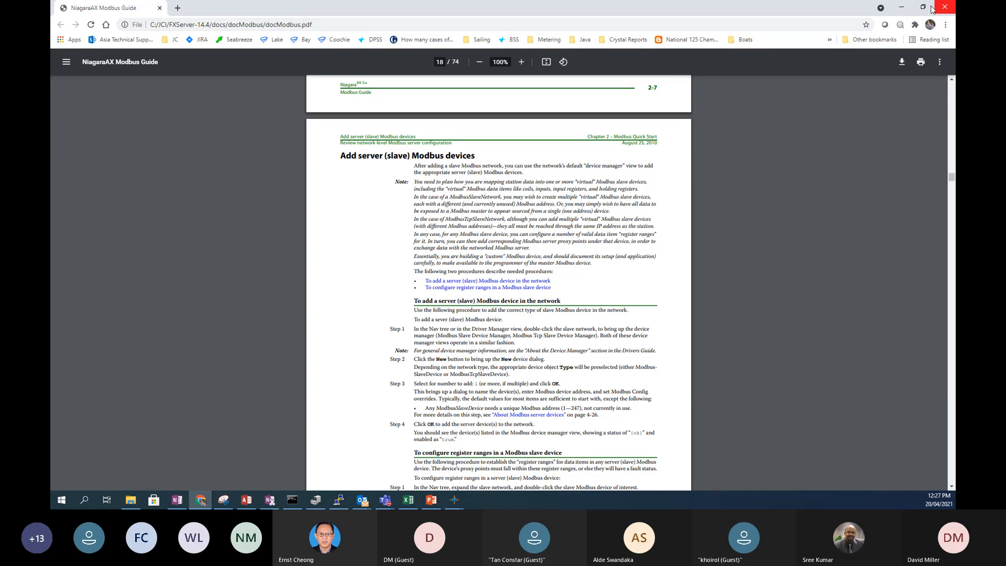
- Return to the docs\docModbus folder in File Explorer and browse the other documentation folders
left_click(130, 499)
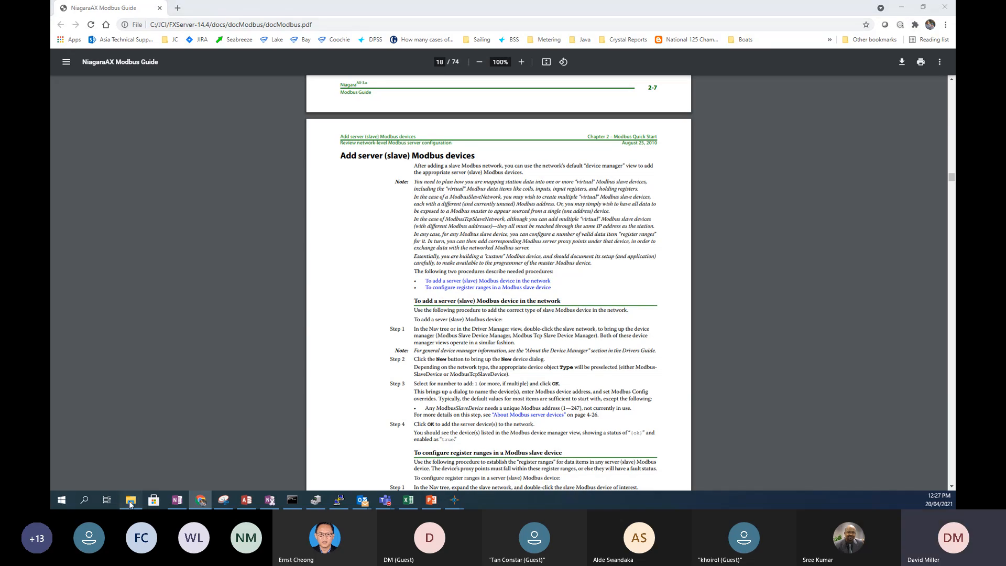
scroll(180, 328, "up", 9)
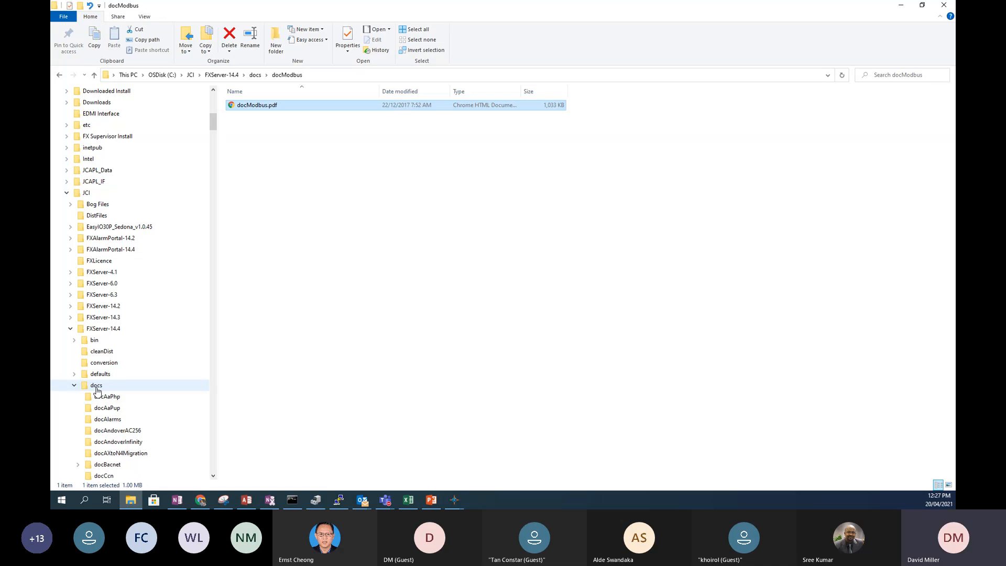
scroll(106, 401, "down", 3)
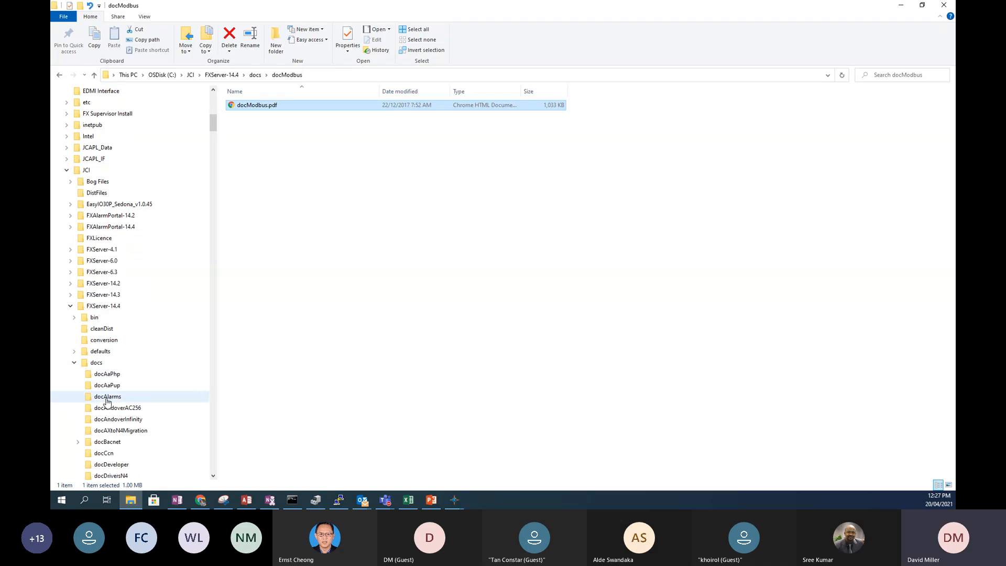
scroll(105, 402, "down", 2)
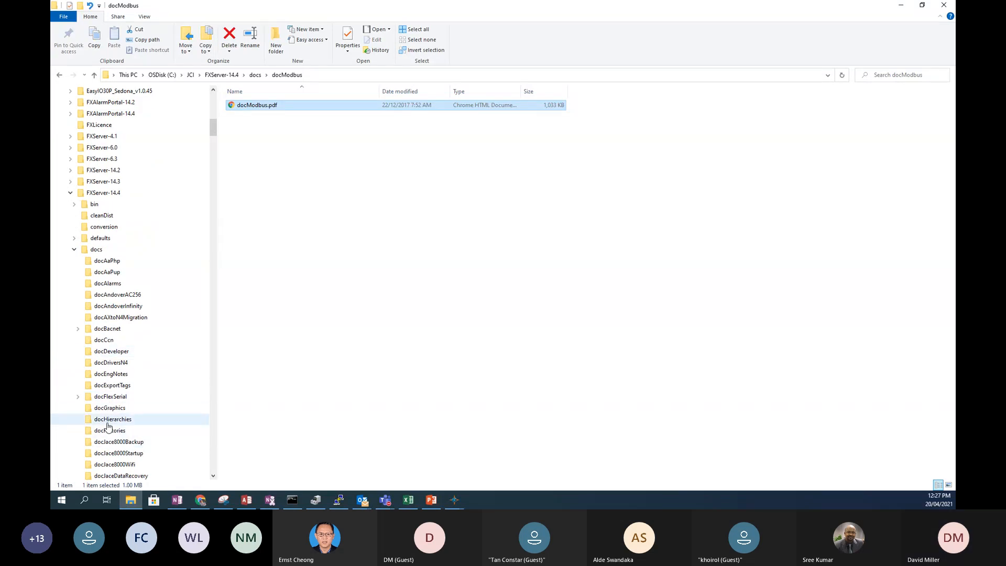
scroll(104, 402, "down", 2)
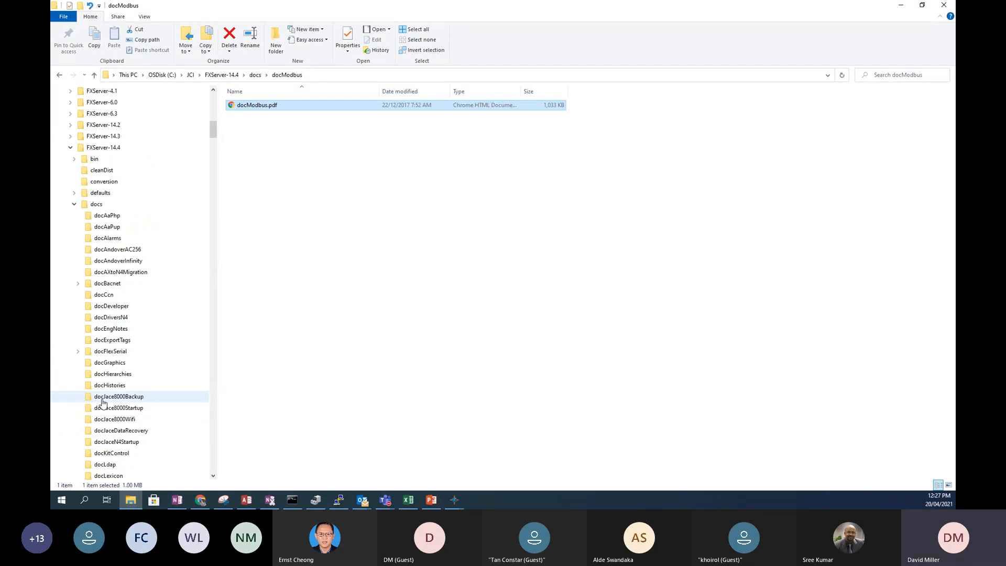
scroll(104, 414, "down", 4)
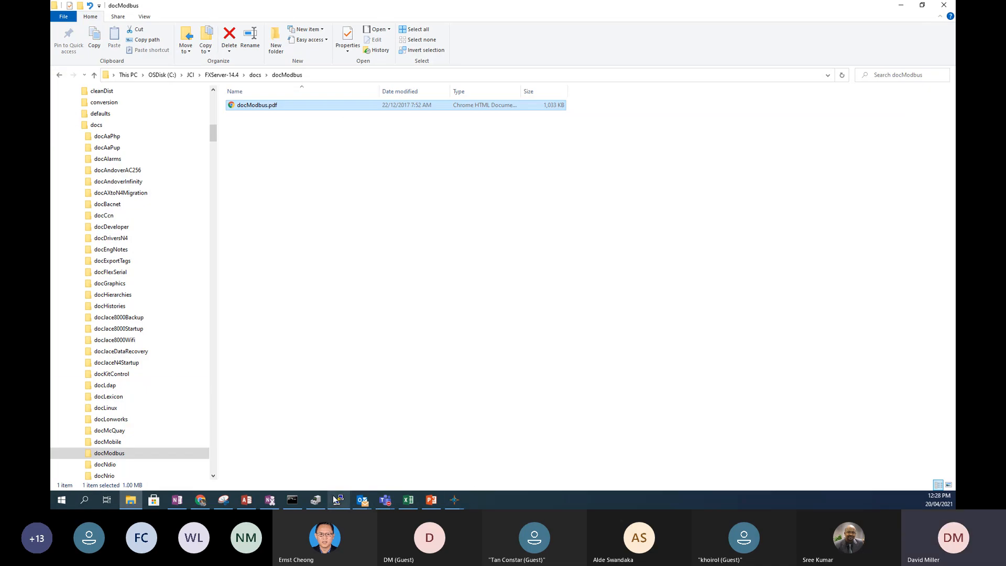
- Bring the FX Workbench Help window forward, then the main window showing the Custom Control wire sheet
mouse_move(456, 502)
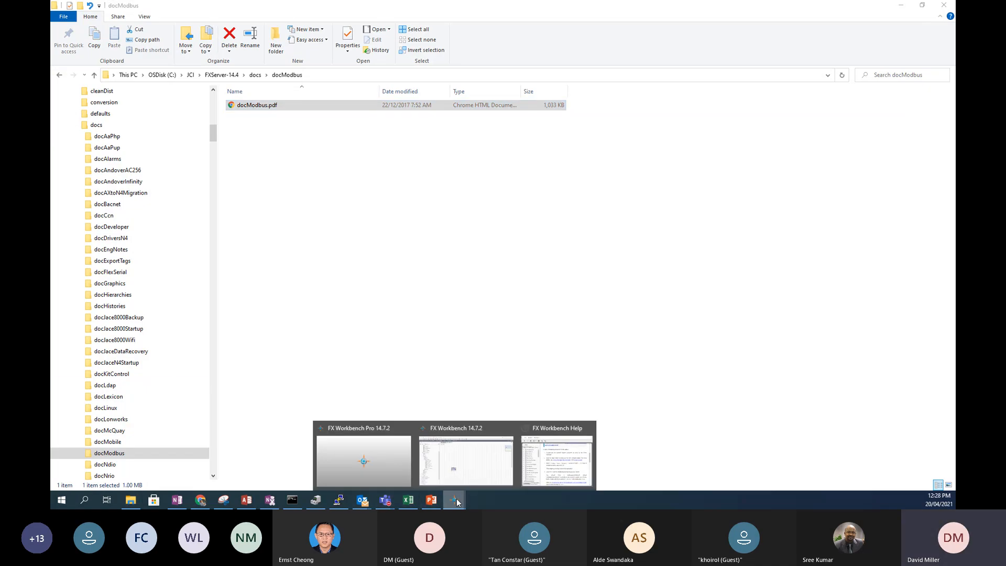
left_click(561, 399)
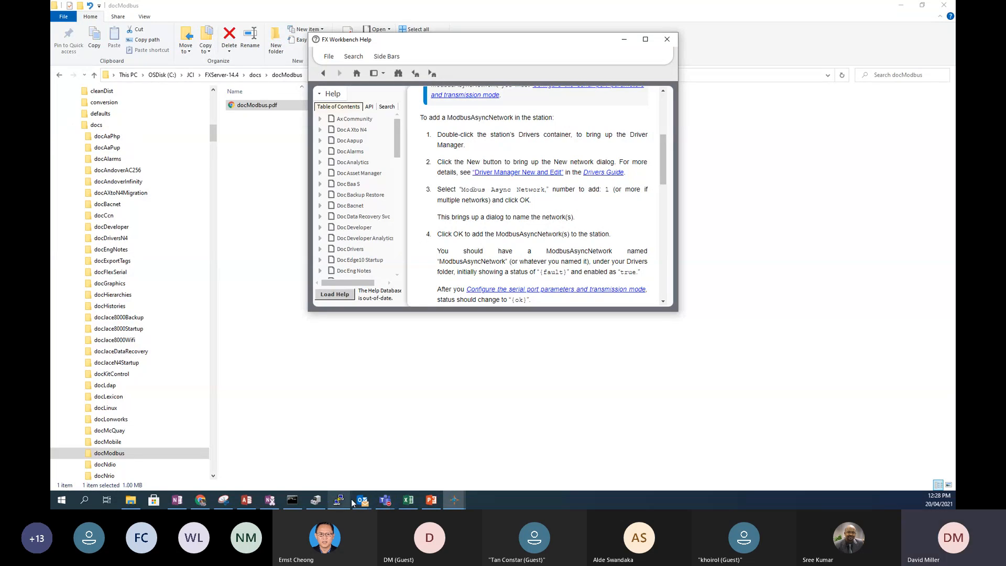
mouse_move(455, 500)
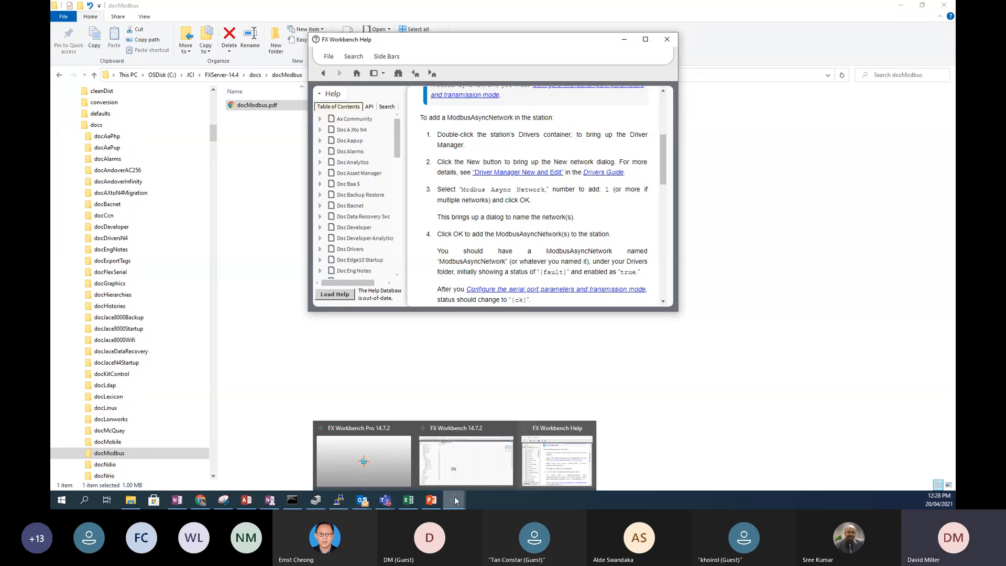
left_click(459, 468)
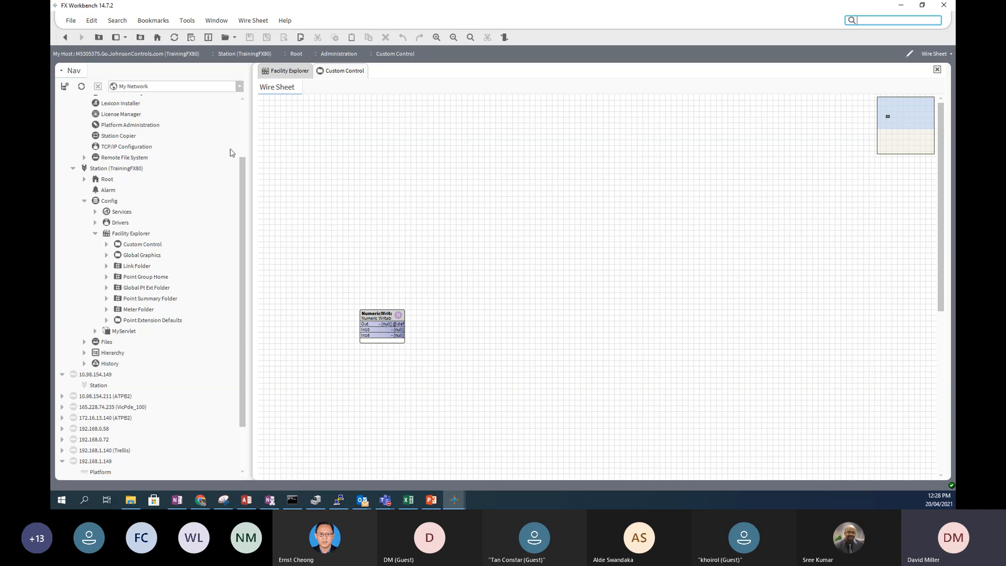
- Step back to the alarm history and forward again, then go up to the station Root main-menu graphic
left_click_drag(242, 179, 242, 127)
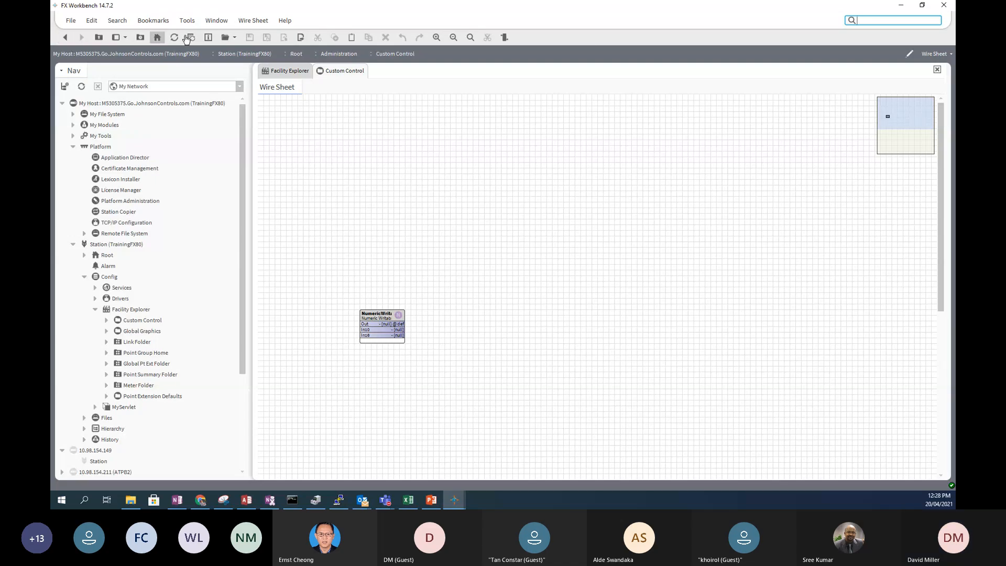
left_click(63, 39)
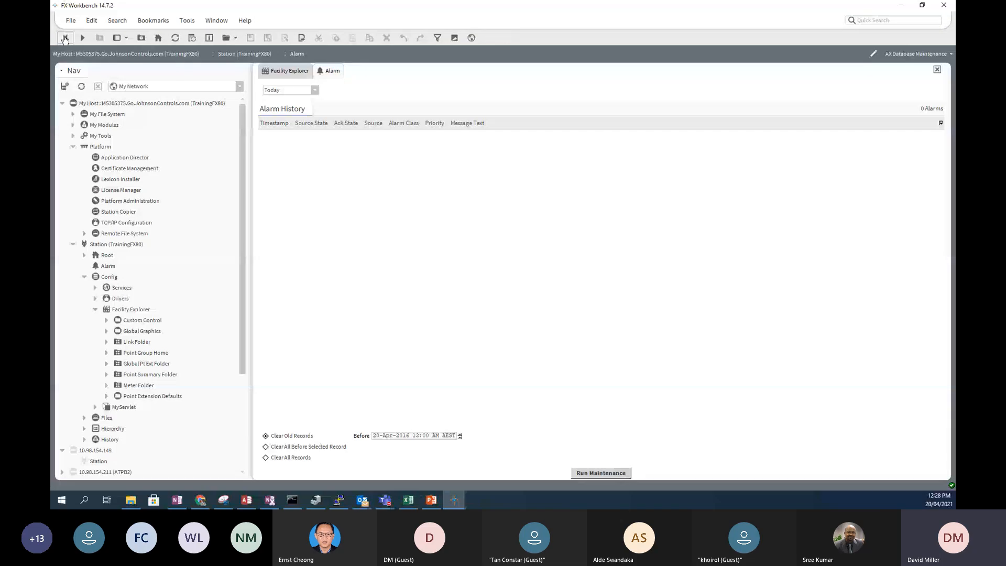
left_click(82, 39)
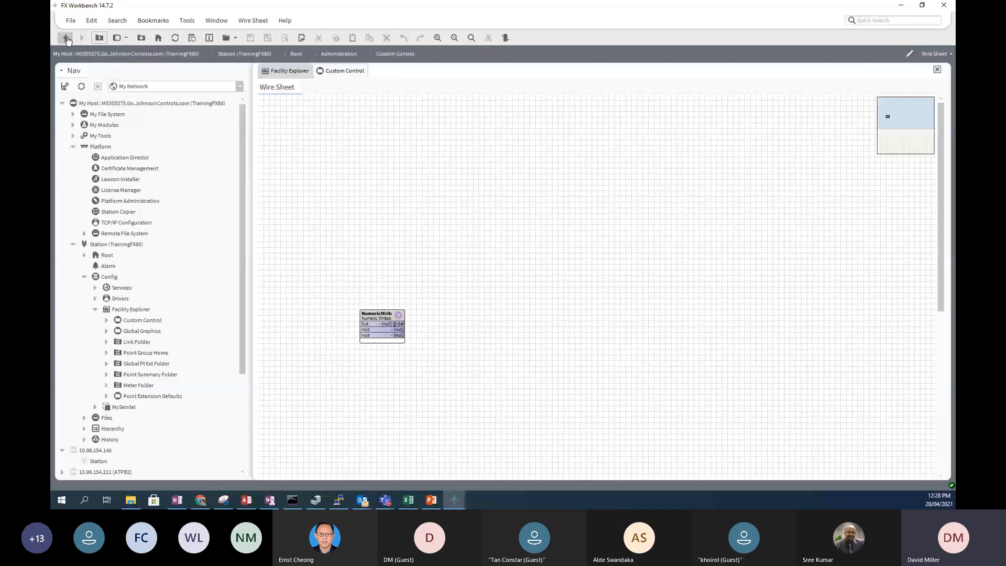
left_click(99, 39)
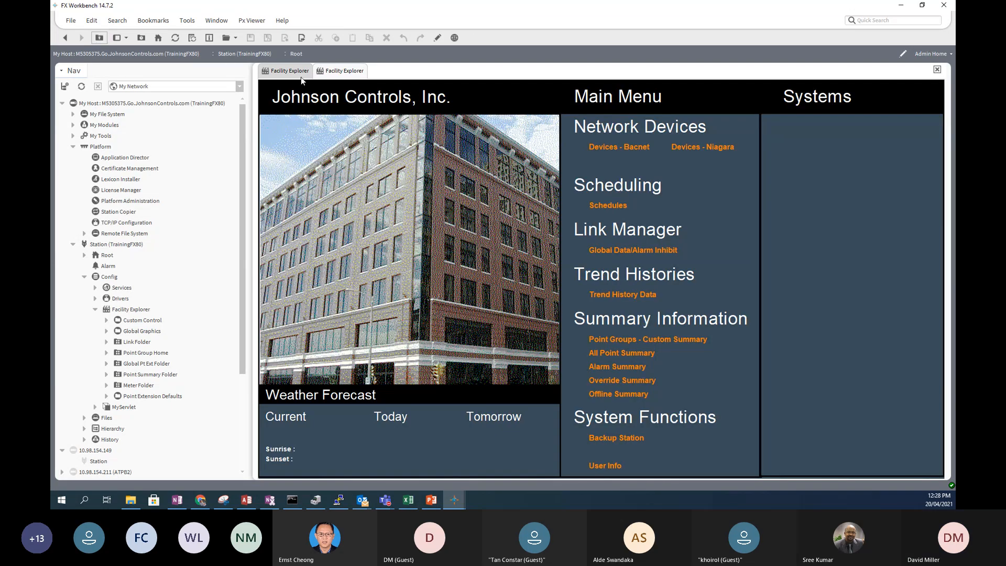
- Hide and restore the side bar, then add and close a second Nav pane
left_click(126, 40)
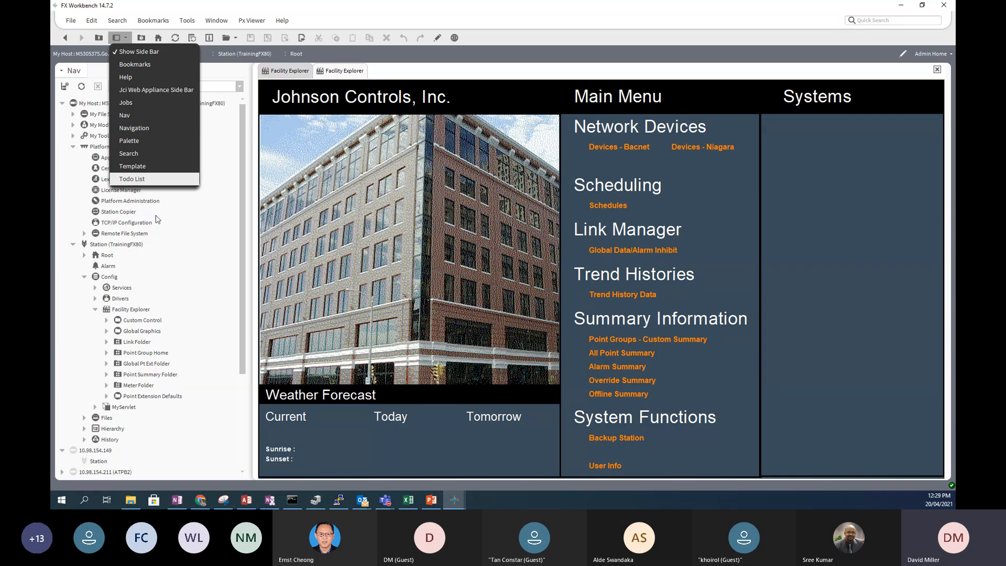
left_click(114, 53)
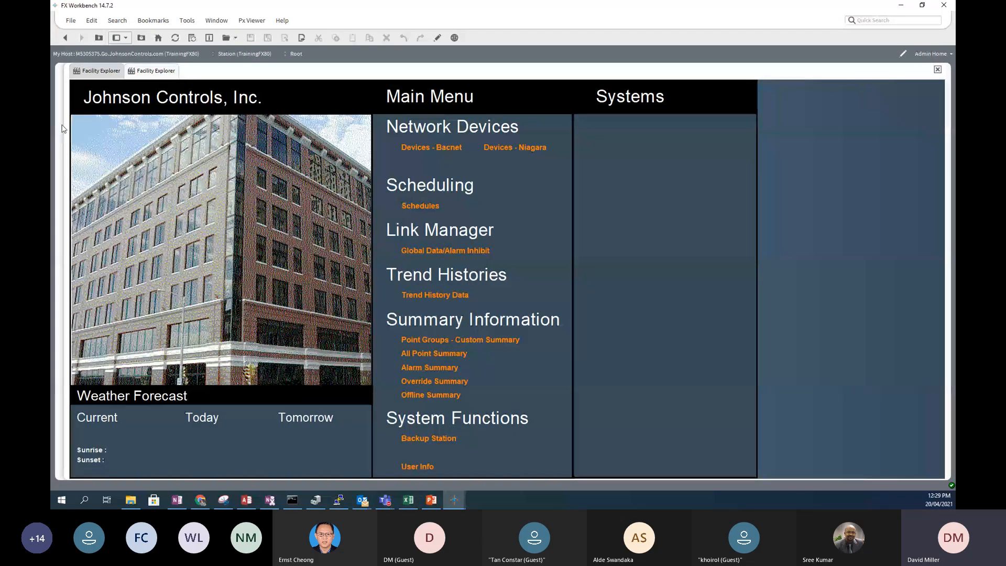
left_click(126, 38)
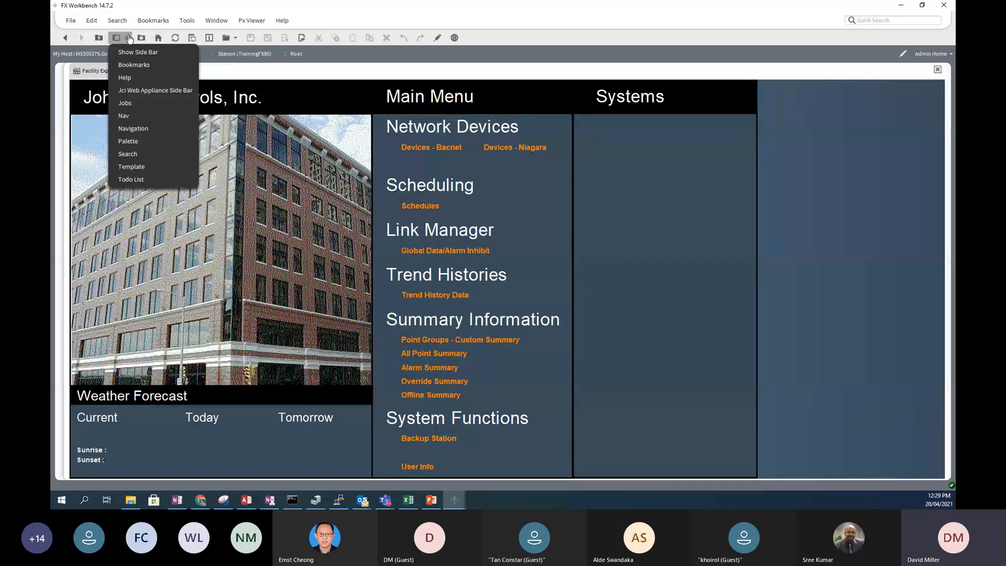
left_click(128, 52)
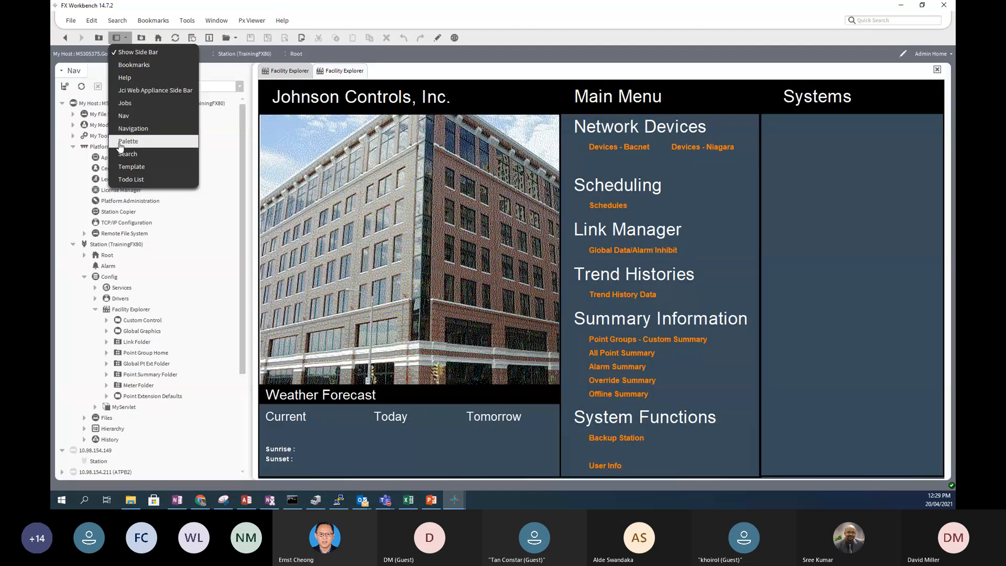
left_click(115, 116)
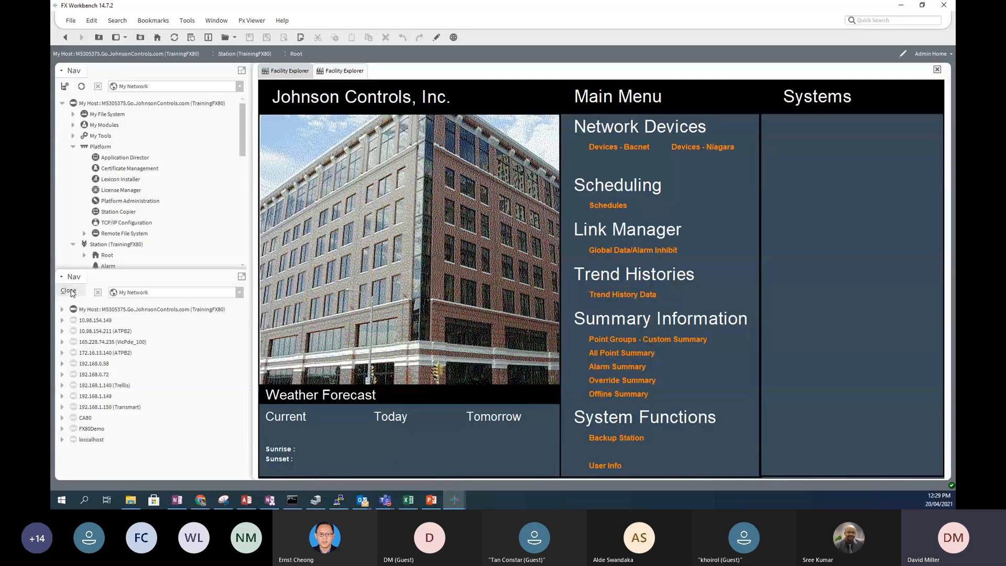
left_click(72, 292)
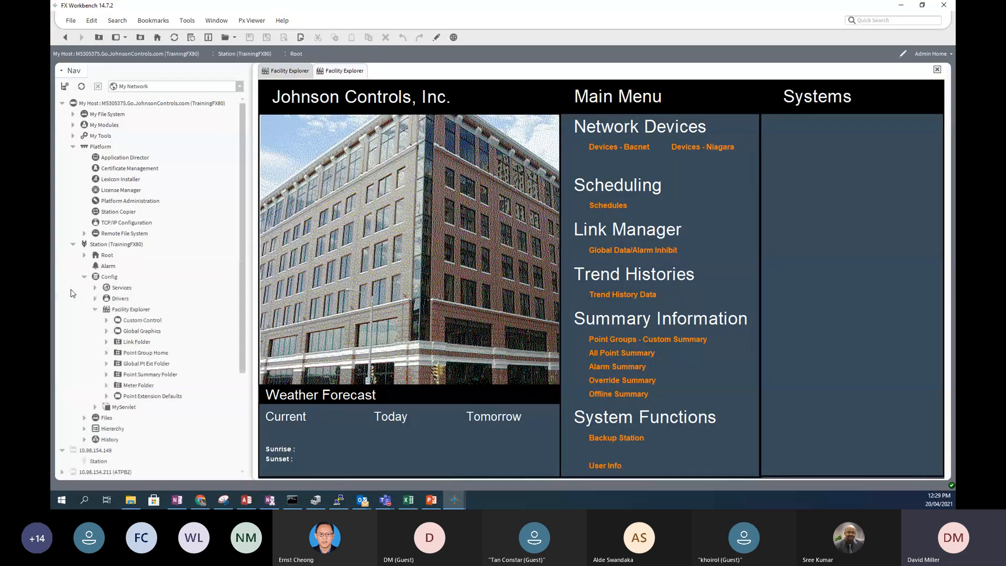
- Add the kitPx Palette pane beneath the Nav tree
left_click(126, 37)
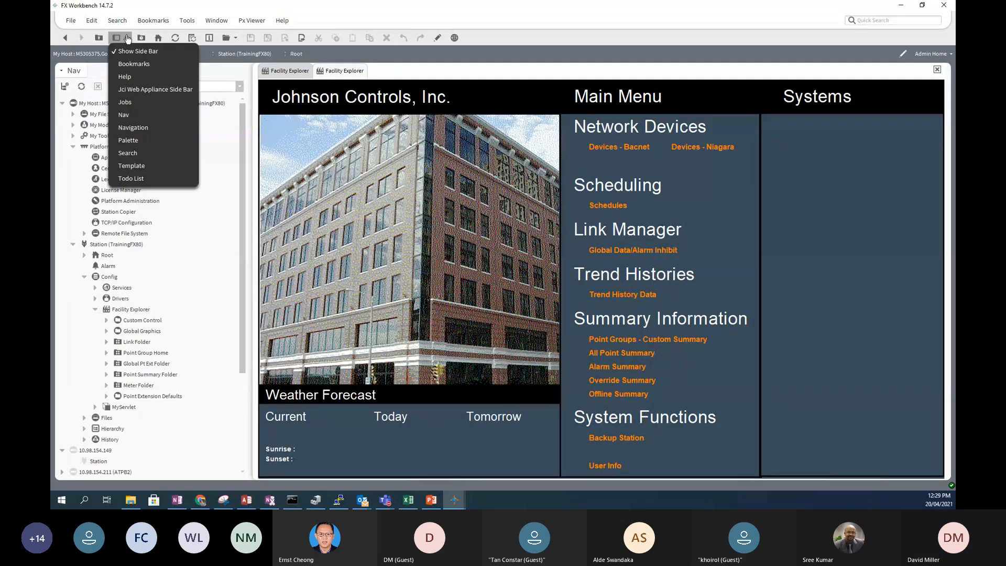
left_click(114, 141)
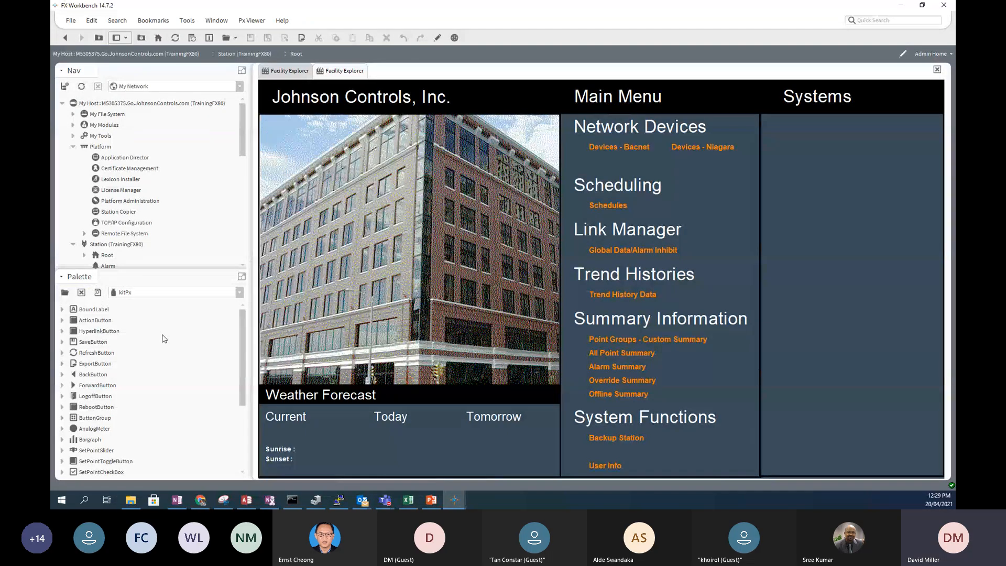
left_click(126, 39)
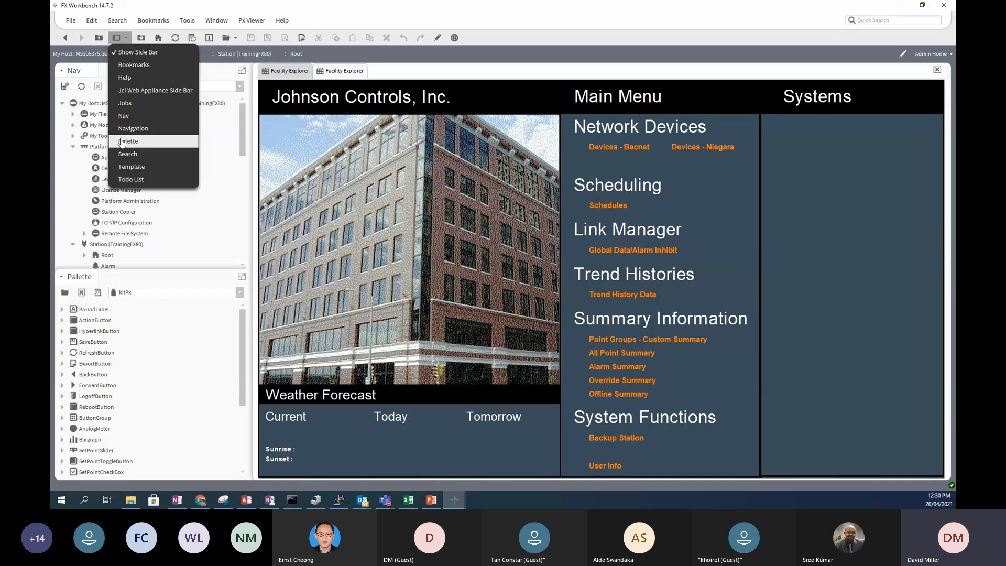
left_click(146, 4)
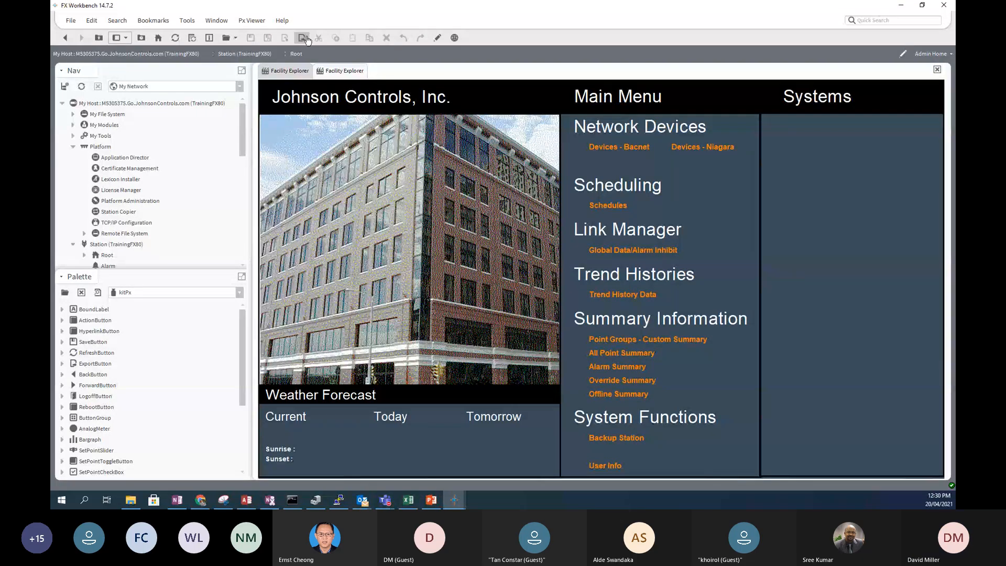
left_click(455, 39)
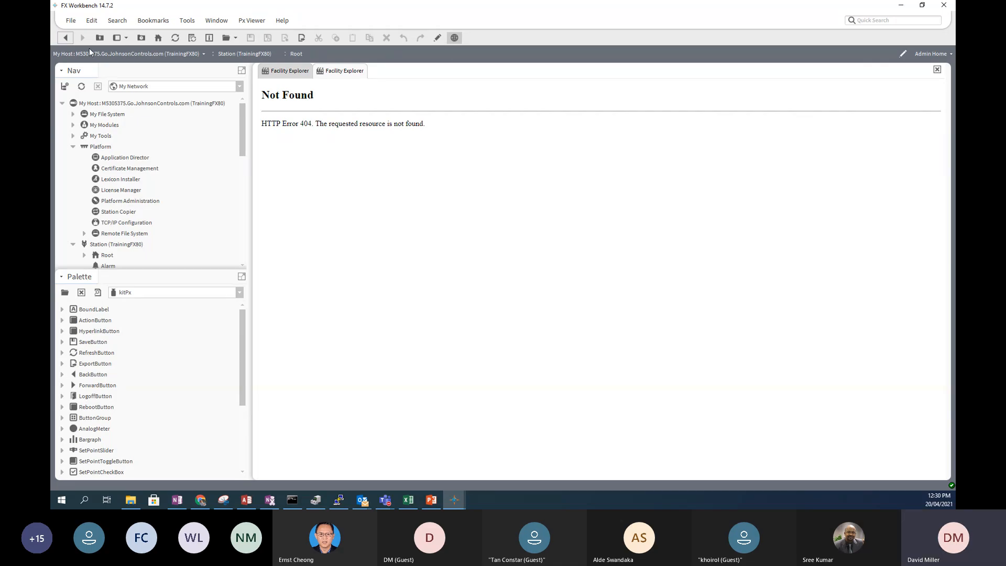
left_click(66, 39)
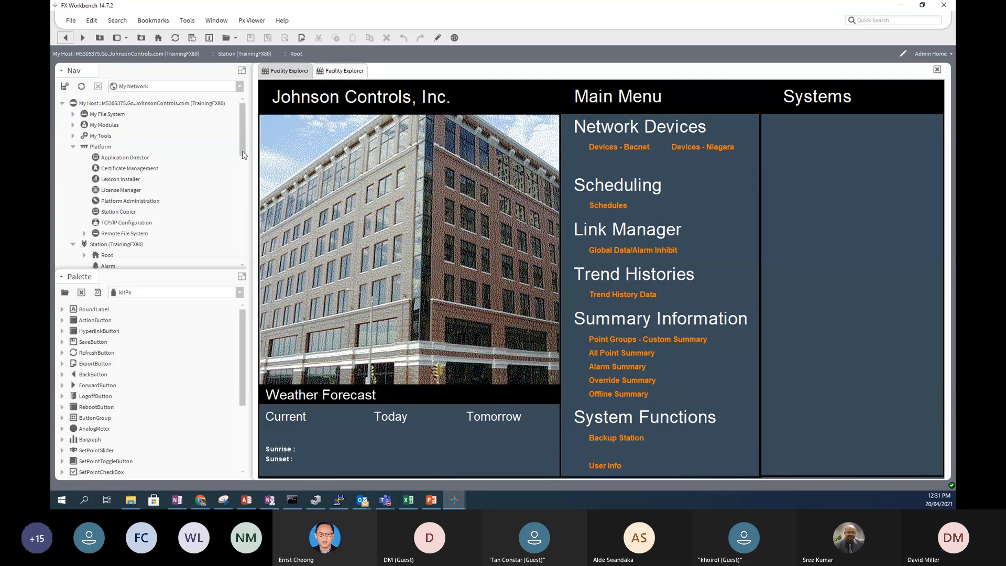
scroll(228, 185, "down", 2)
scroll(228, 186, "up", 2)
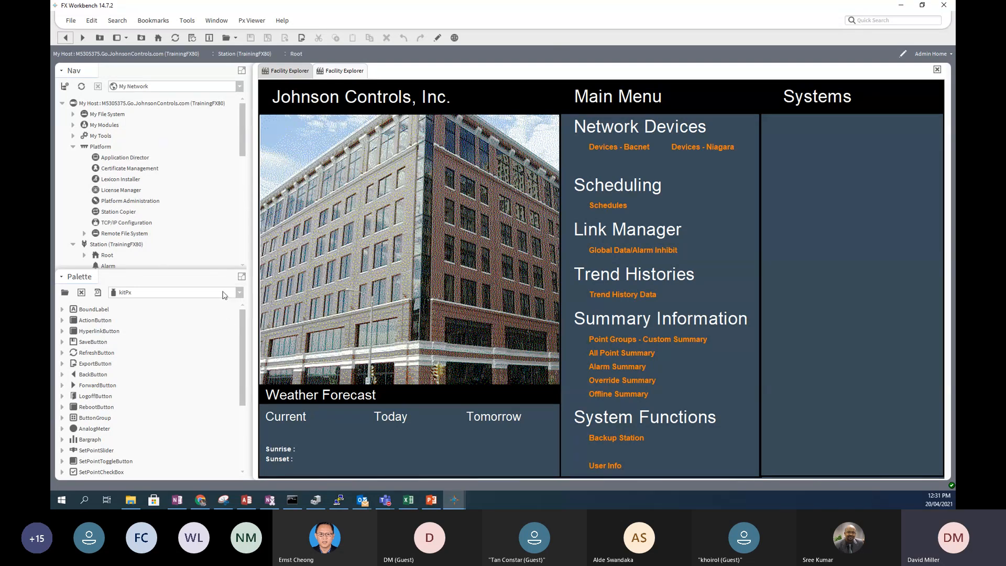
- Close the Palette pane, then expand TrainingFX80's Config Services in the Nav tree
left_click(68, 292)
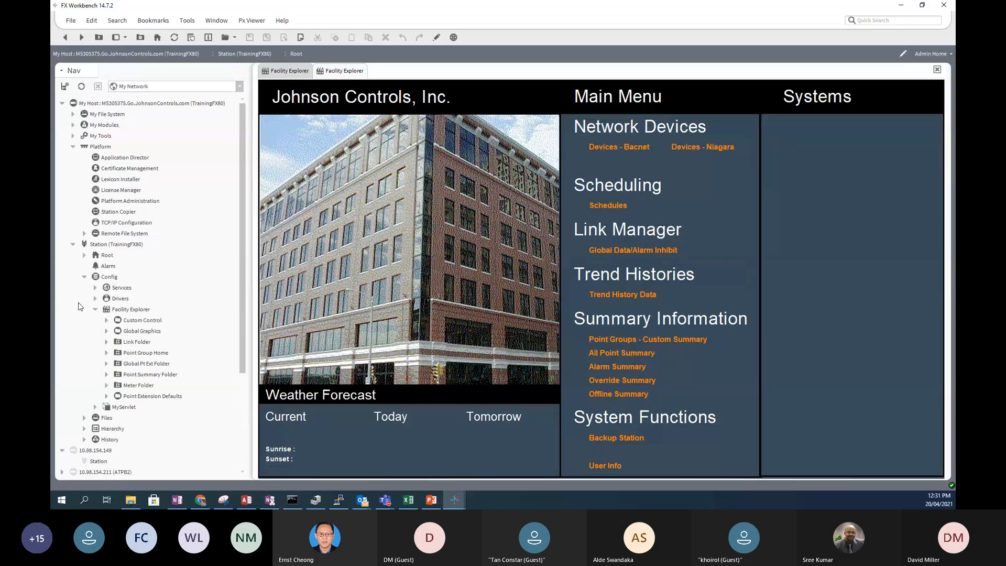
left_click(101, 247)
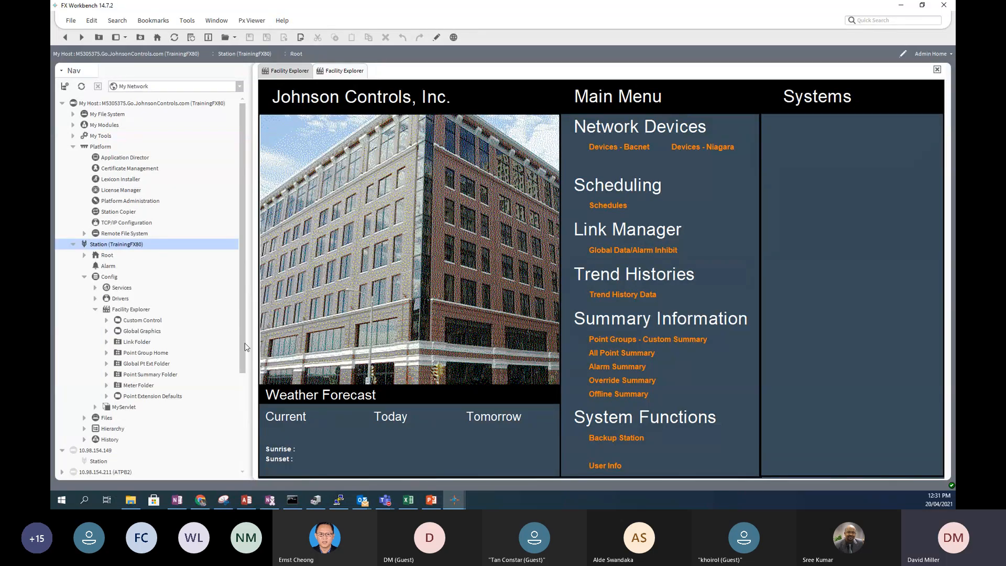
left_click_drag(244, 346, 236, 426)
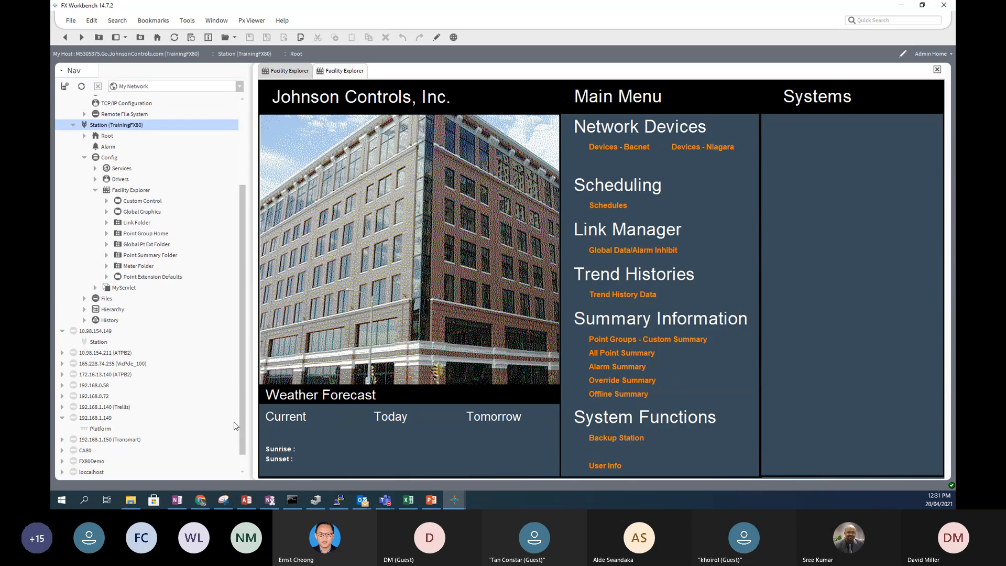
left_click(106, 159)
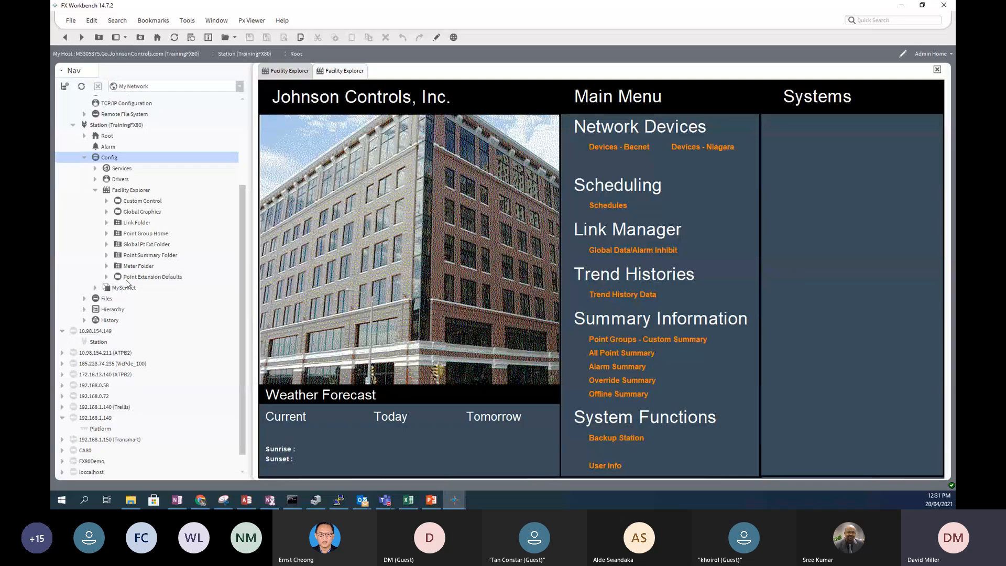
left_click(95, 168)
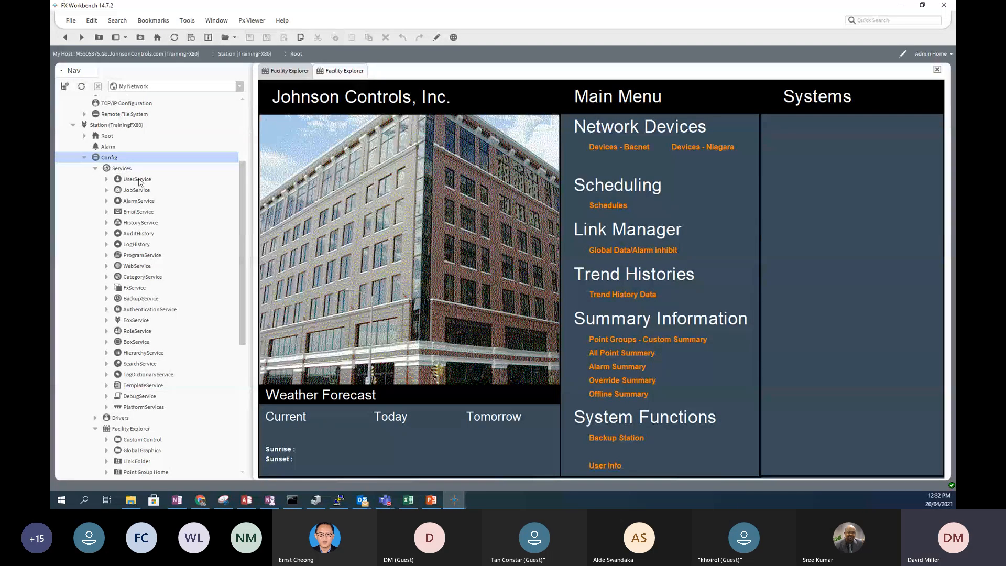
- Expand UserService to check the admin and BACnet users, then open it in the AX User Manager
left_click(107, 179)
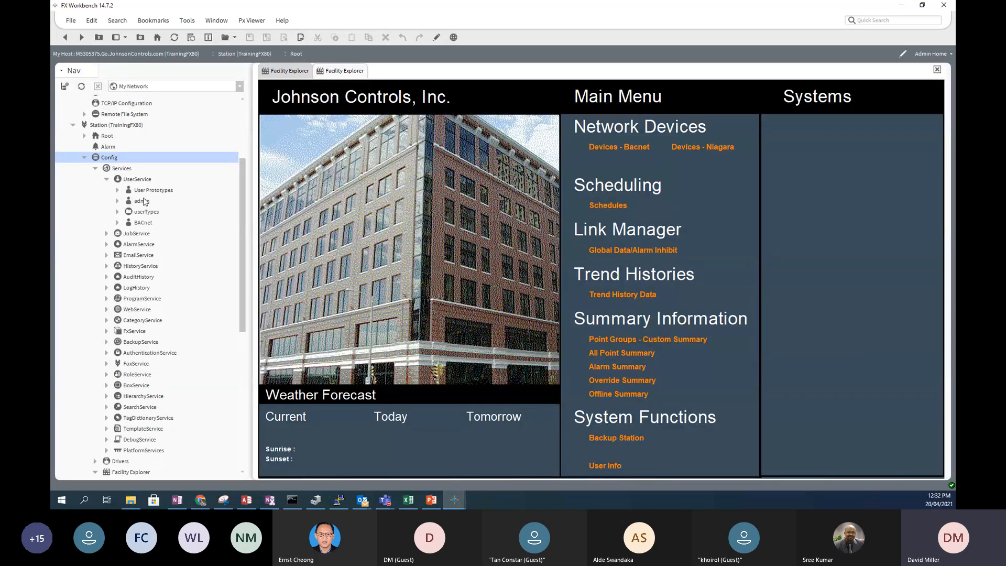
left_click(141, 202)
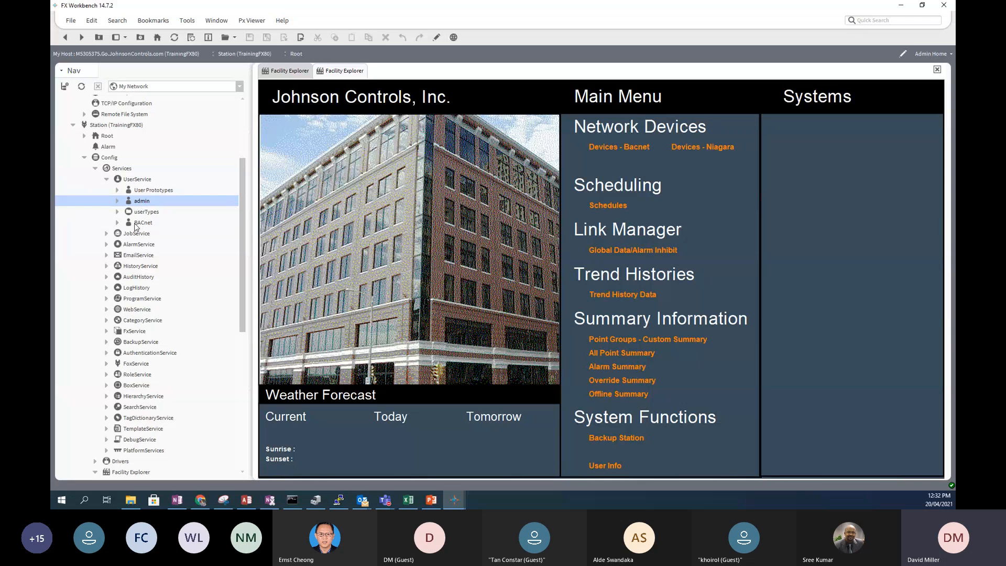
left_click(138, 225)
left_click(138, 203)
left_click(139, 224)
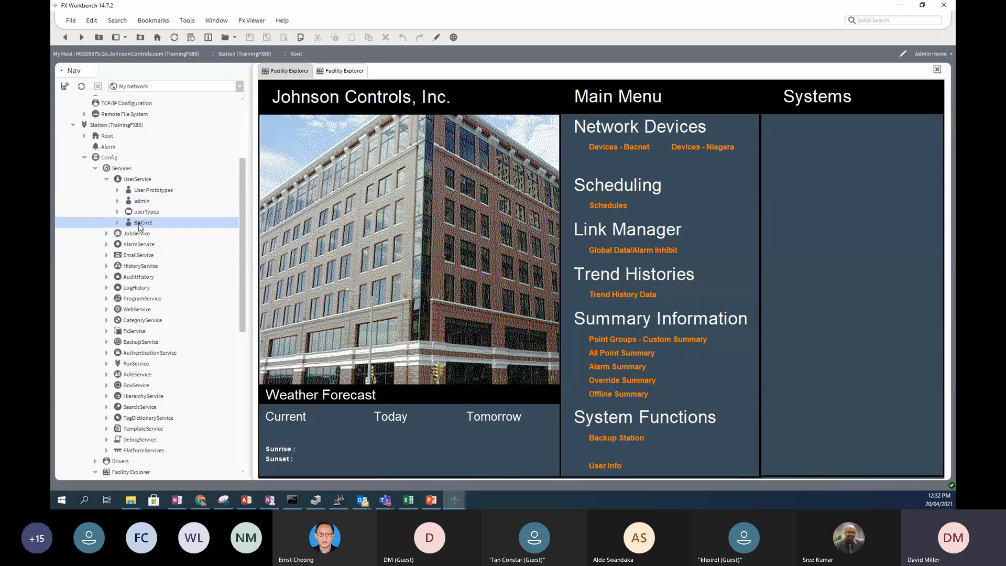
double_click(132, 179)
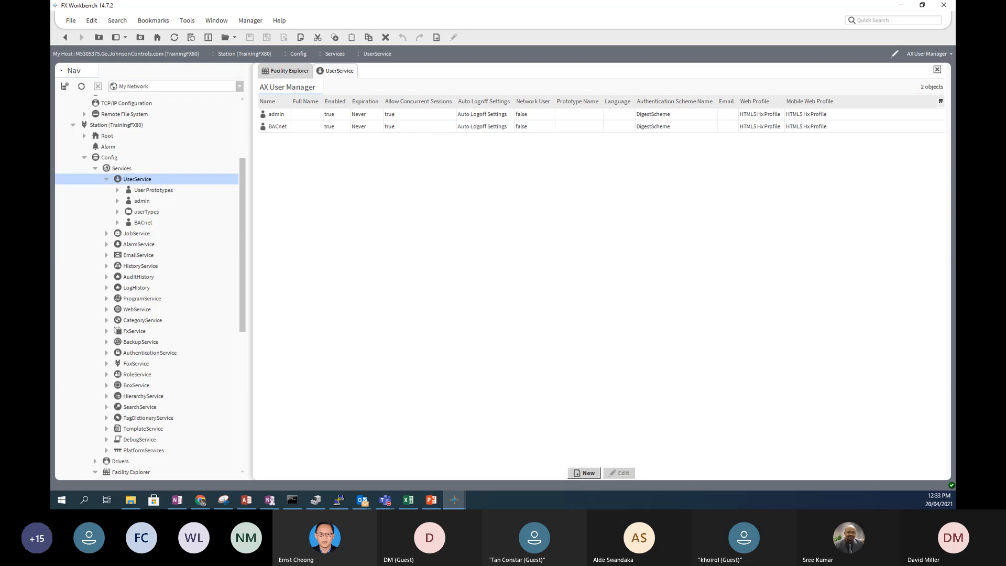
- Switch the UserService view to AX Property Sheet
left_click(950, 55)
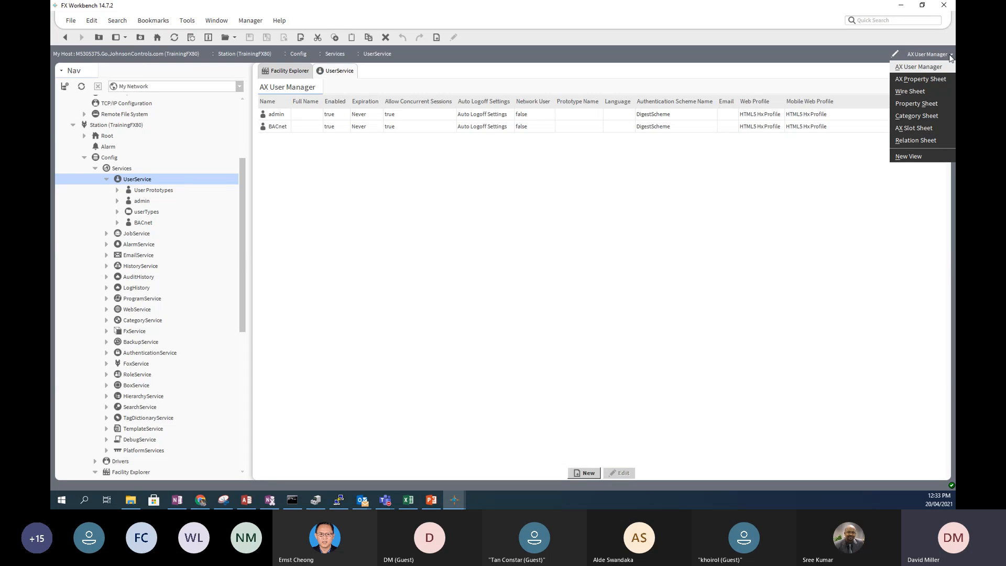
left_click(920, 83)
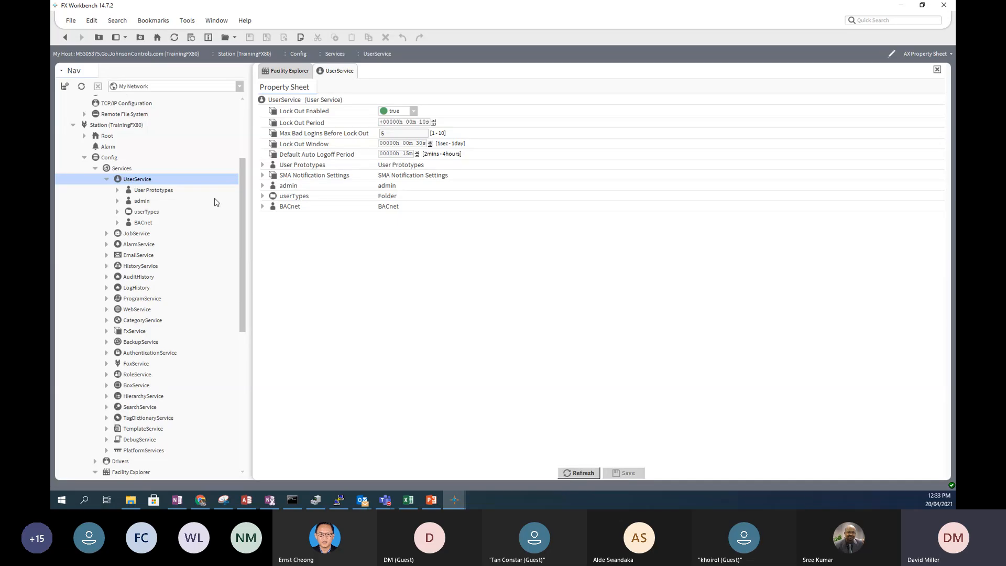
- Expand admin in the UserService property sheet, then open the admin user's own property sheet
left_click(263, 186)
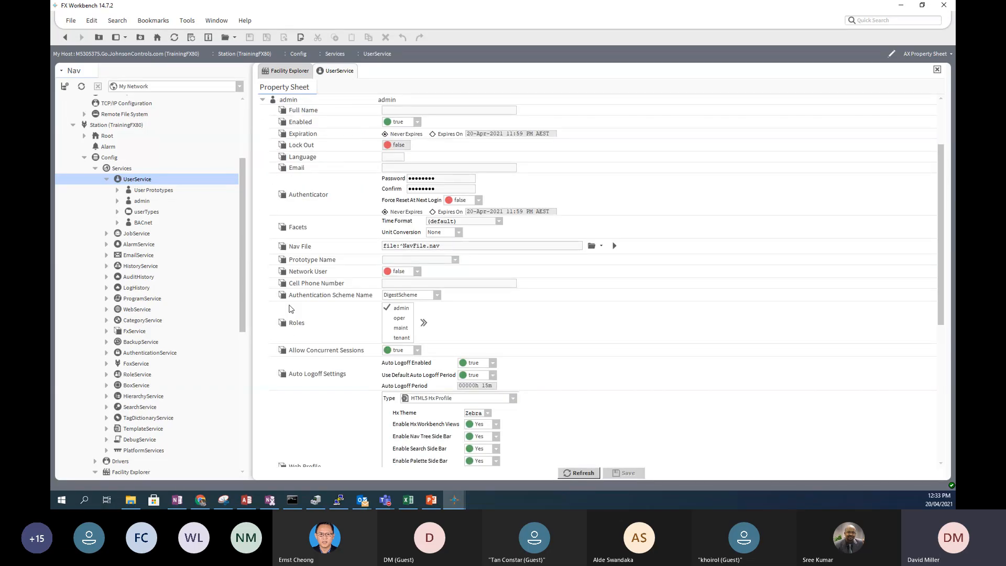
scroll(335, 201, "up", 3)
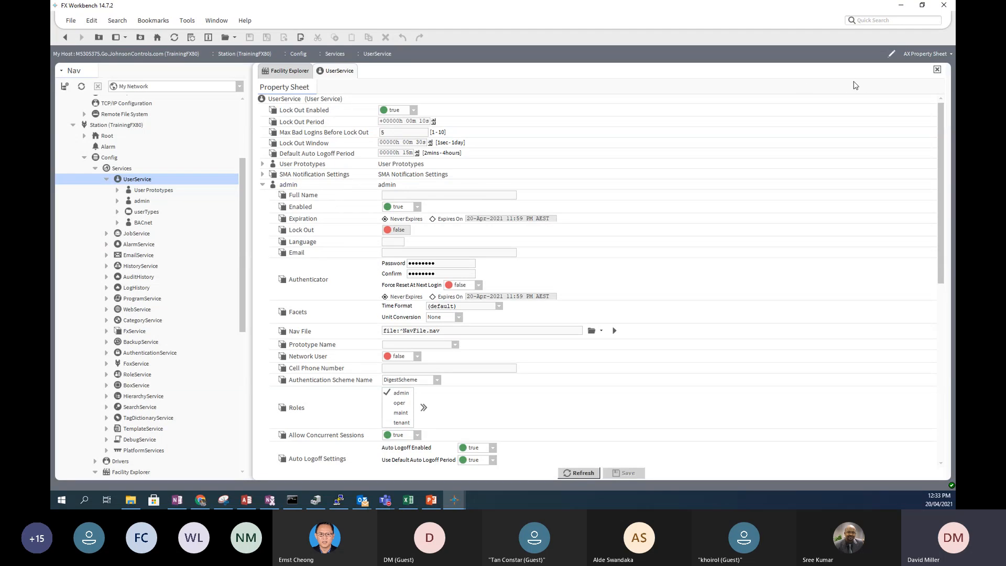
scroll(302, 199, "down", 1)
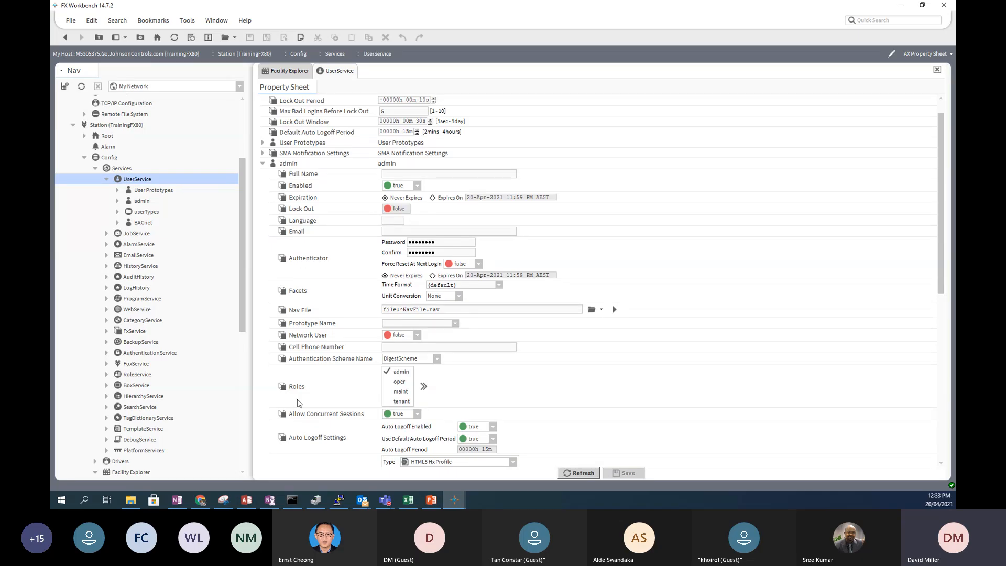
scroll(299, 425, "down", 2)
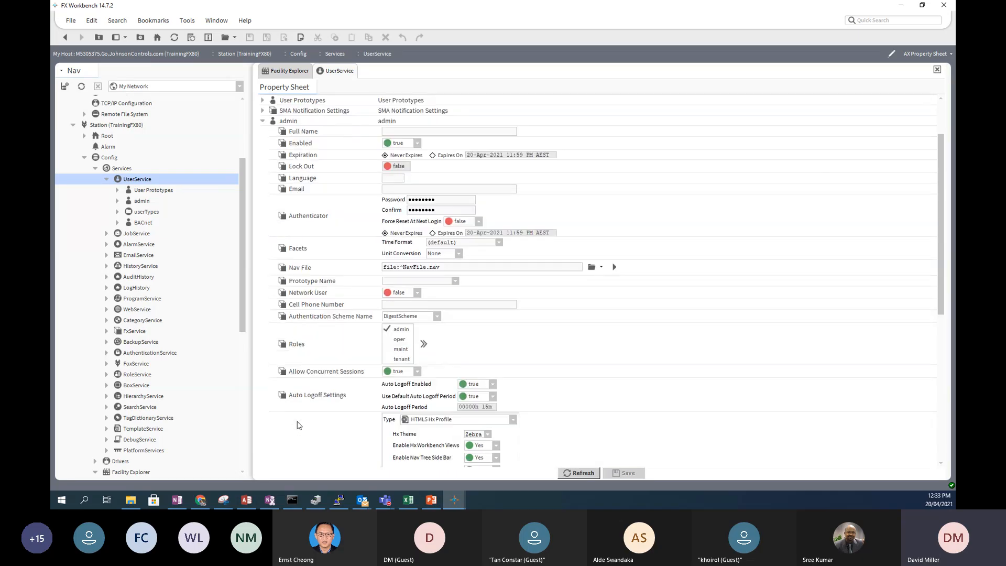
double_click(137, 202)
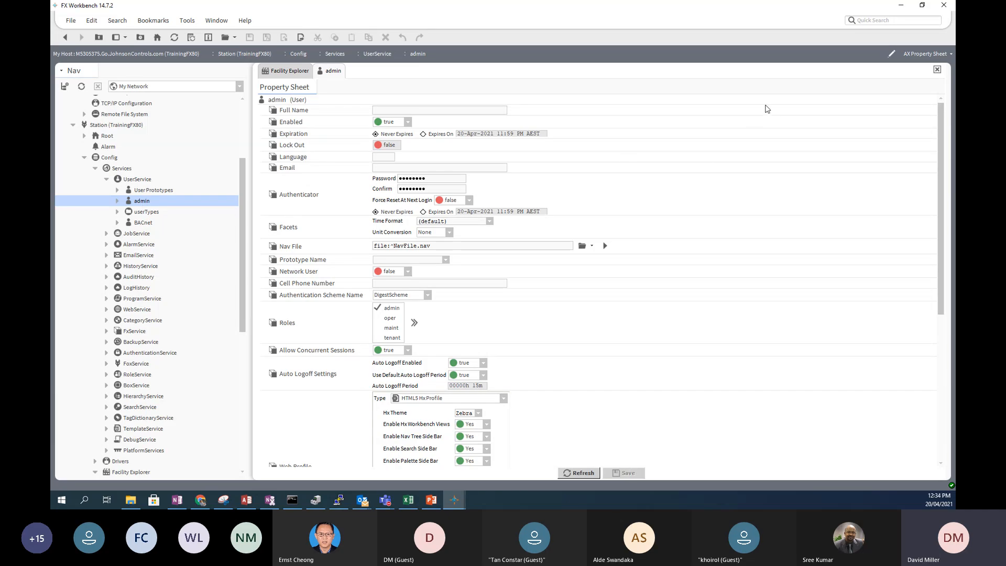
left_click(951, 54)
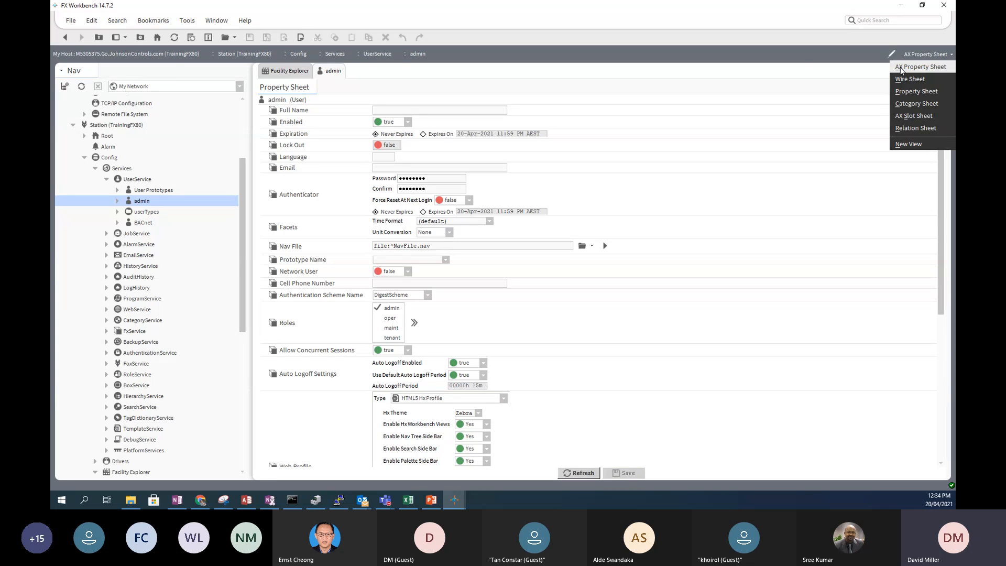
- Return to the UserService user list and open the New dialog for 1 User
double_click(142, 181)
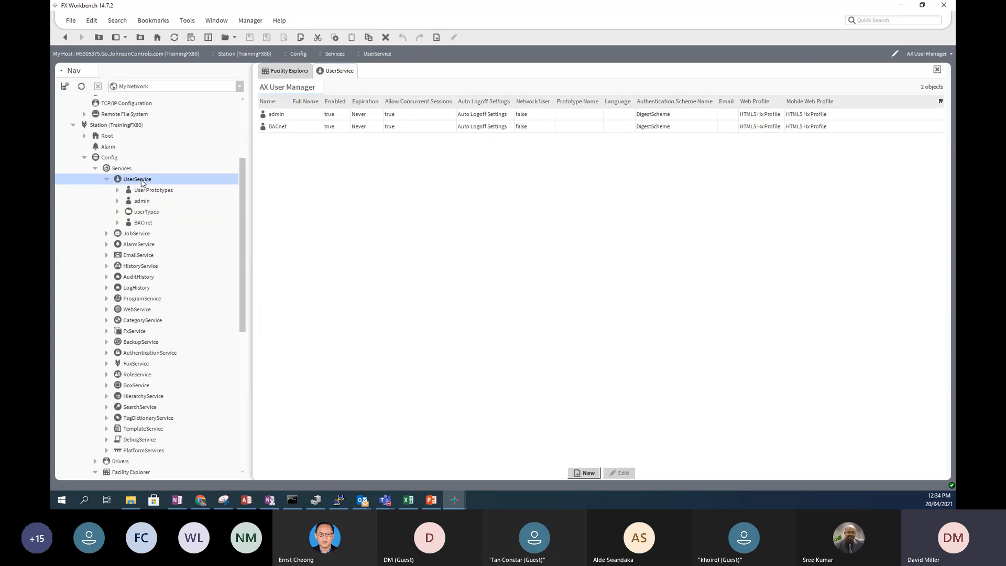
left_click(950, 54)
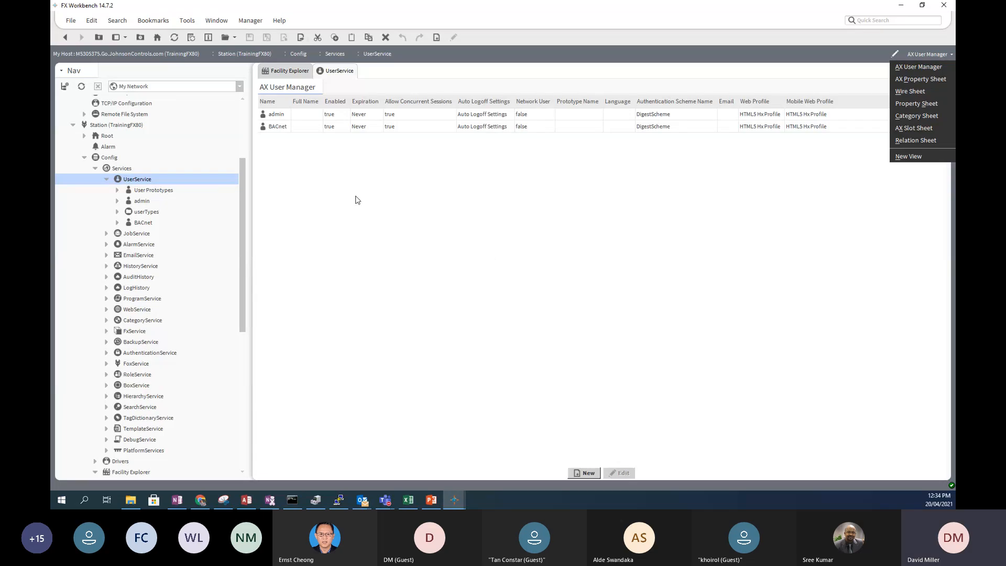
left_click(461, 186)
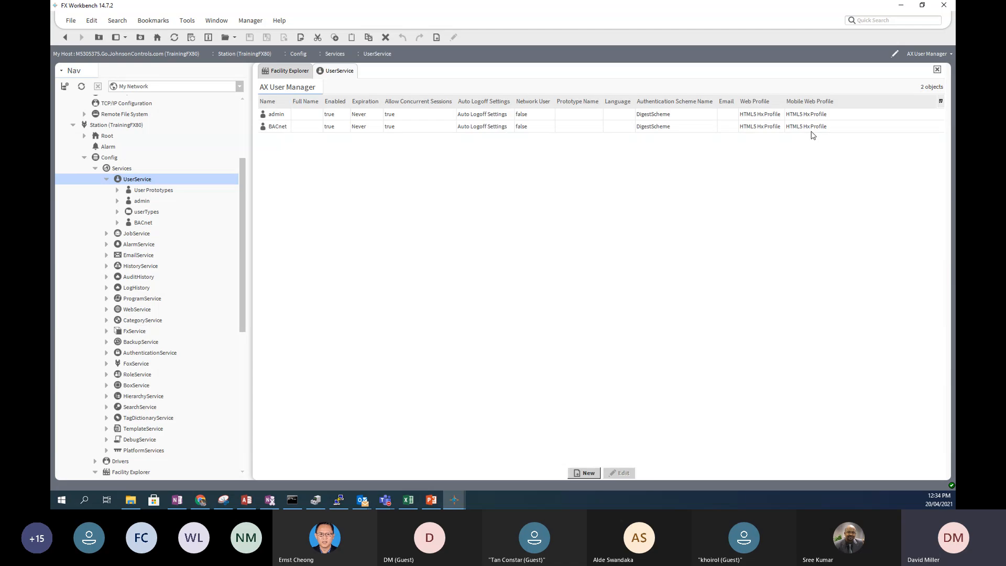
left_click(582, 474)
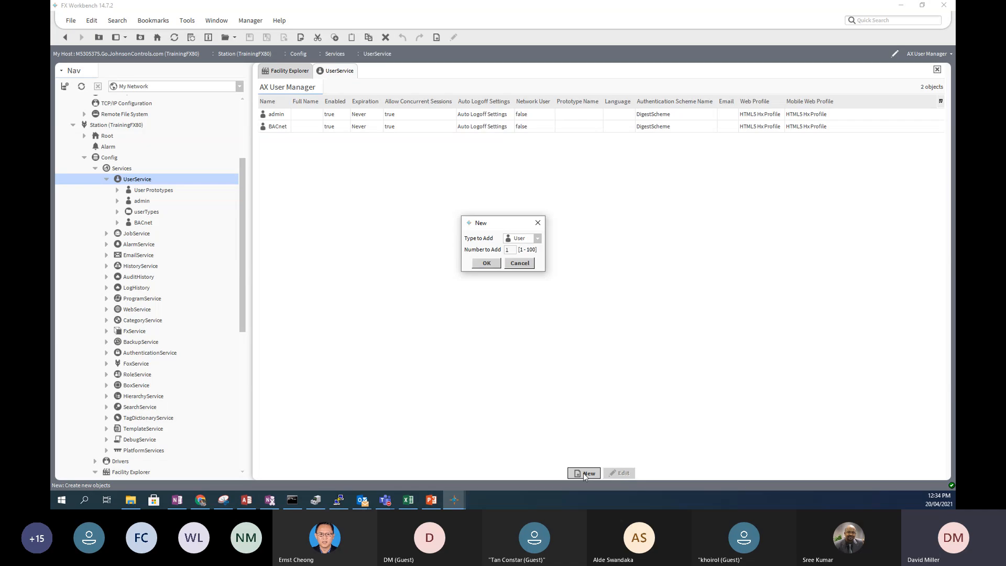
- Add one new User named Tenant 1 and give it the tenant role
left_click(486, 264)
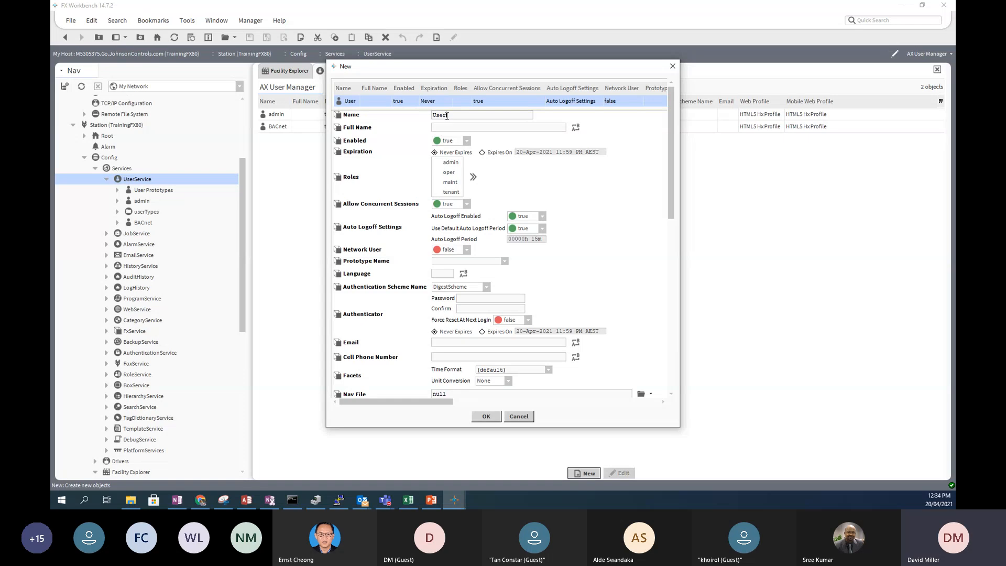
left_click_drag(449, 115, 423, 115)
type("Tenan")
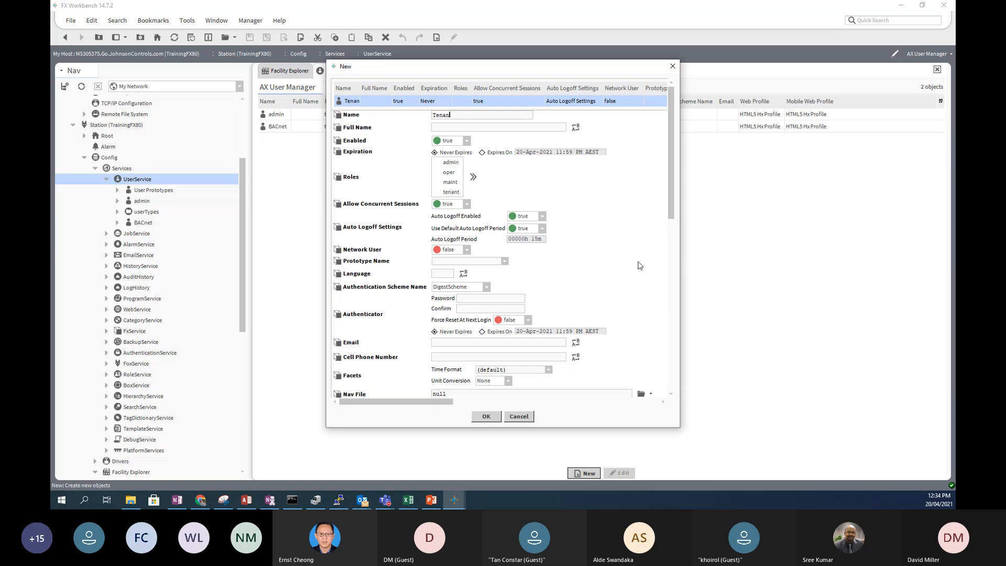
type("t 1")
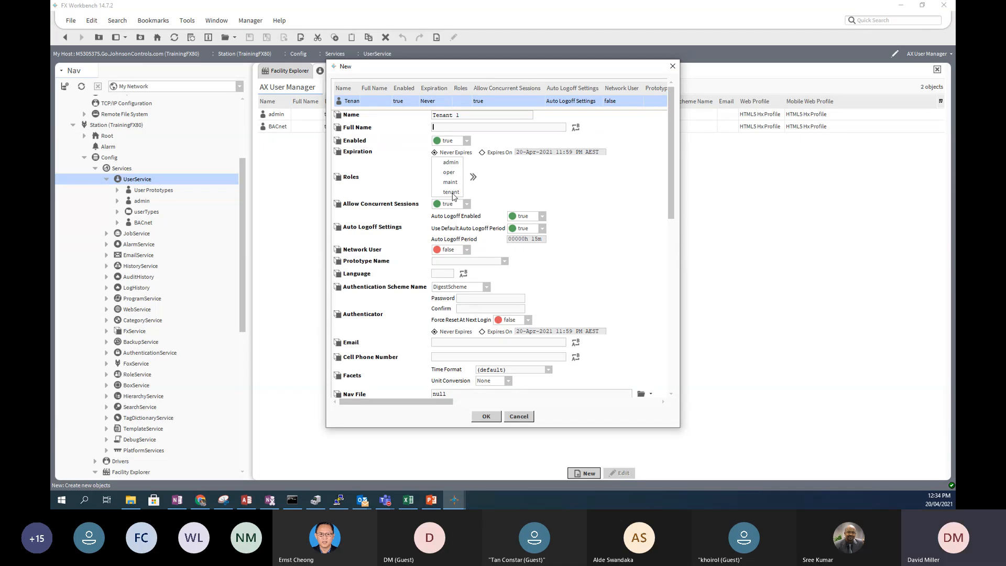
left_click(438, 192)
- Enter a numeric password in both the Password and Confirm fields
type("123456")
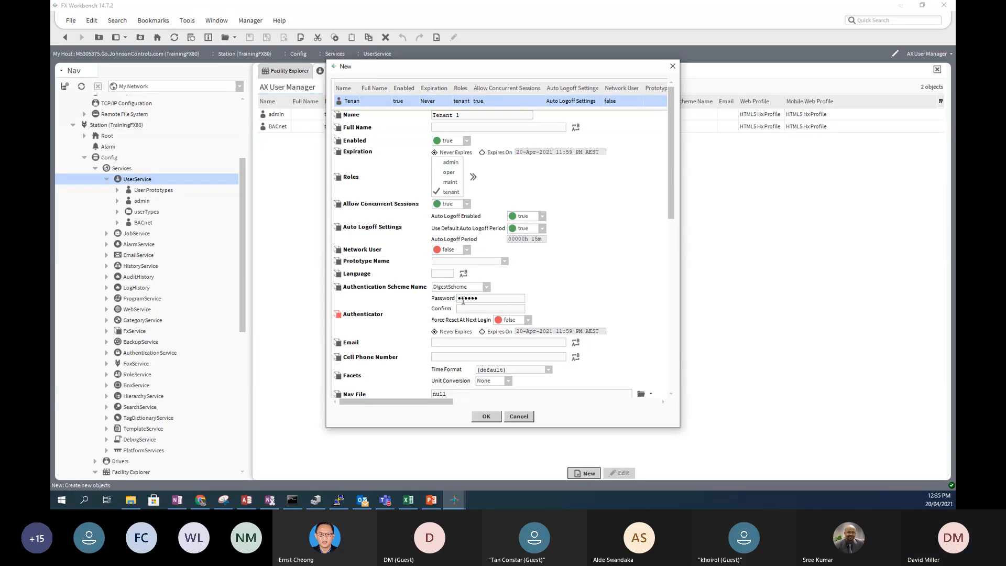
type("789")
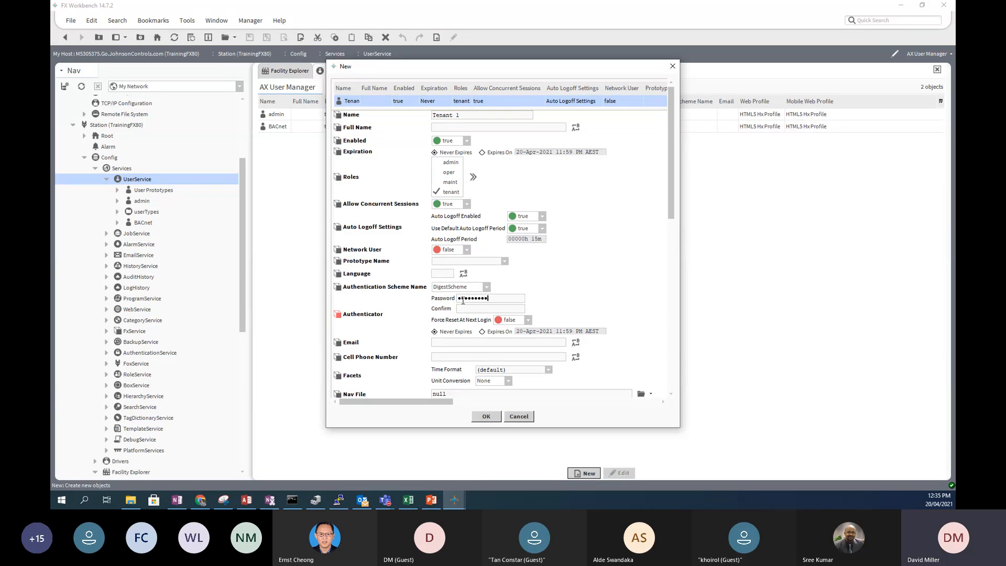
key("Tab")
type("1234567")
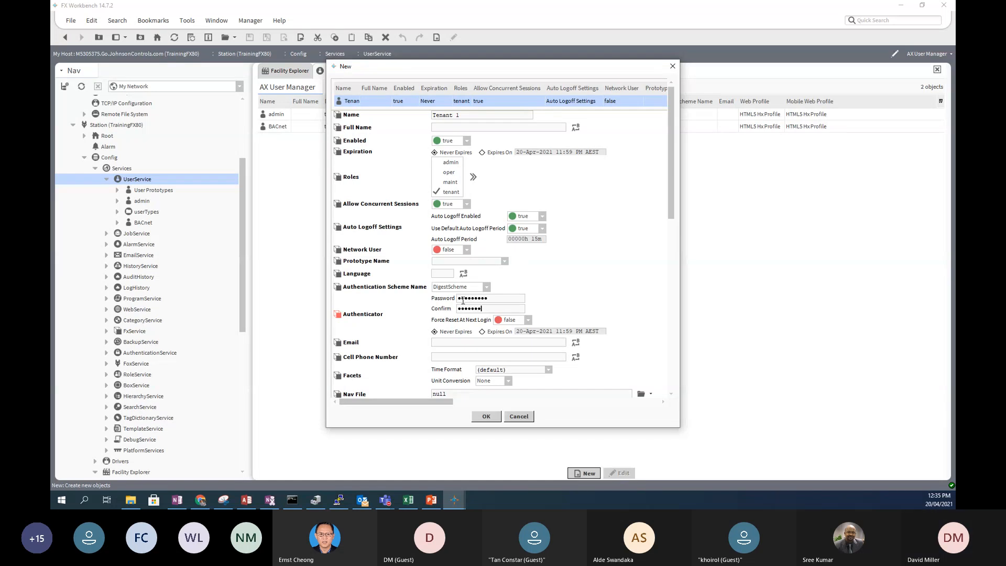
type("89")
- Try to create the Tenant 1 user from the New dialog
left_click(444, 341)
scroll(422, 346, "down", 3)
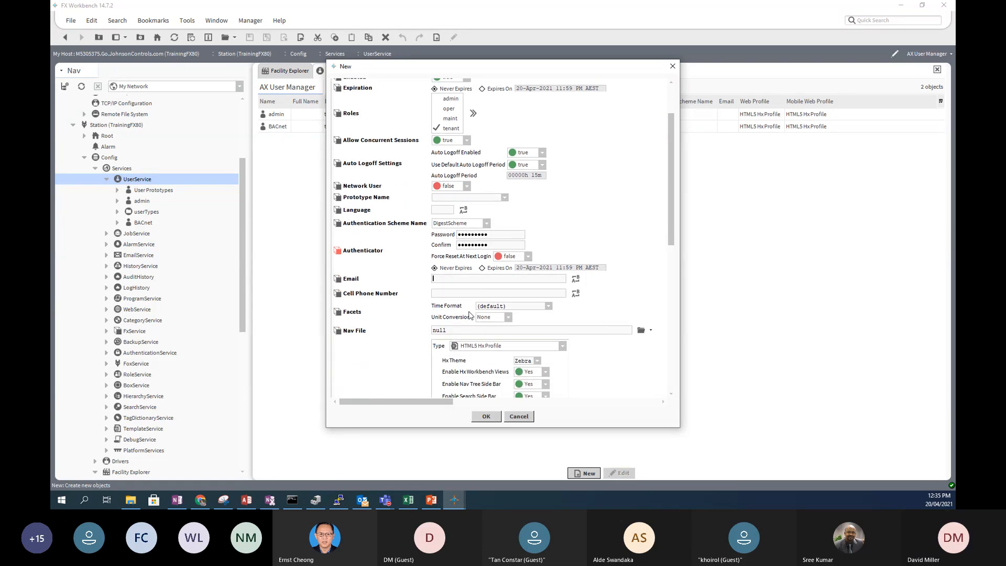
scroll(470, 315, "down", 2)
scroll(471, 316, "down", 10)
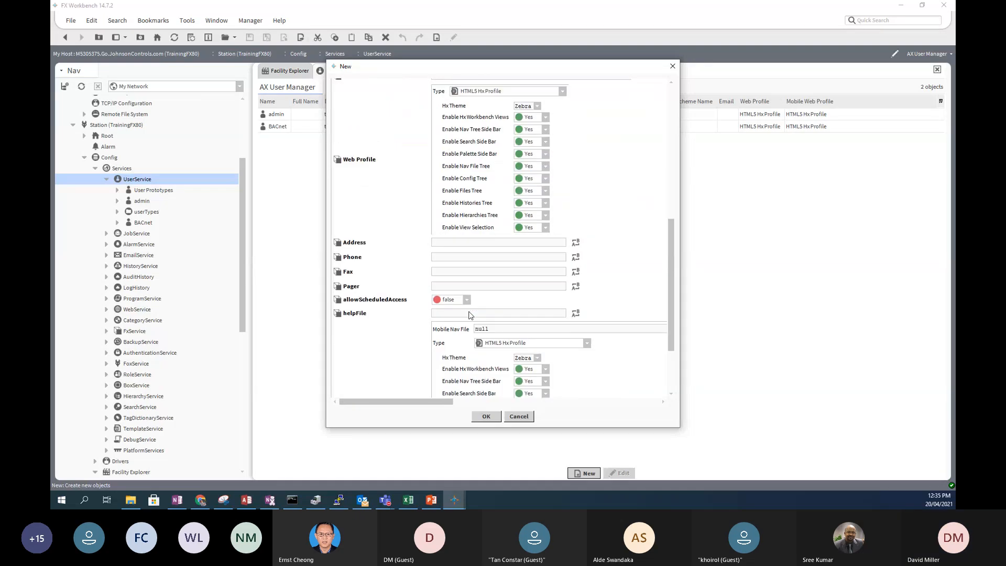
scroll(470, 315, "down", 4)
scroll(470, 315, "up", 14)
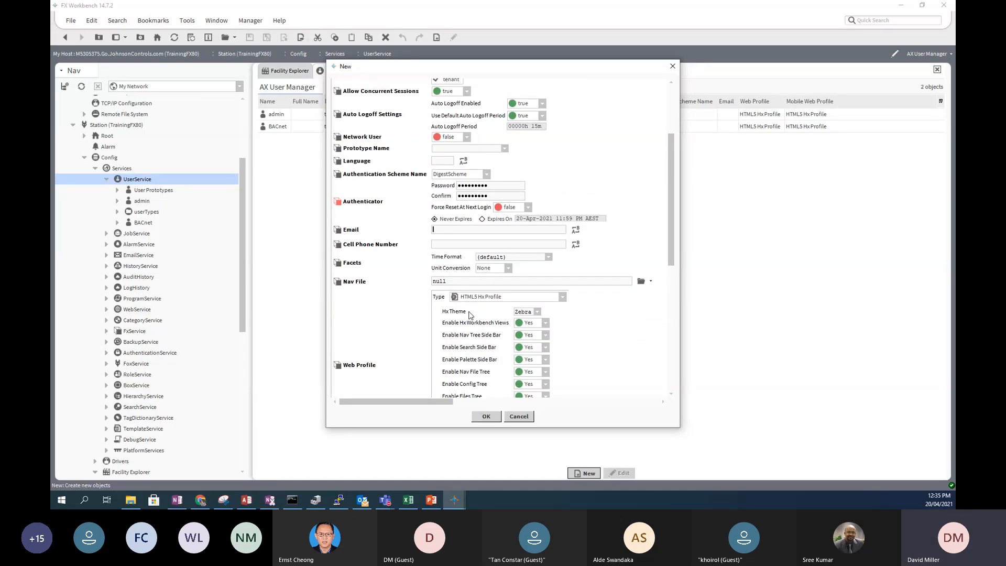
left_click(486, 416)
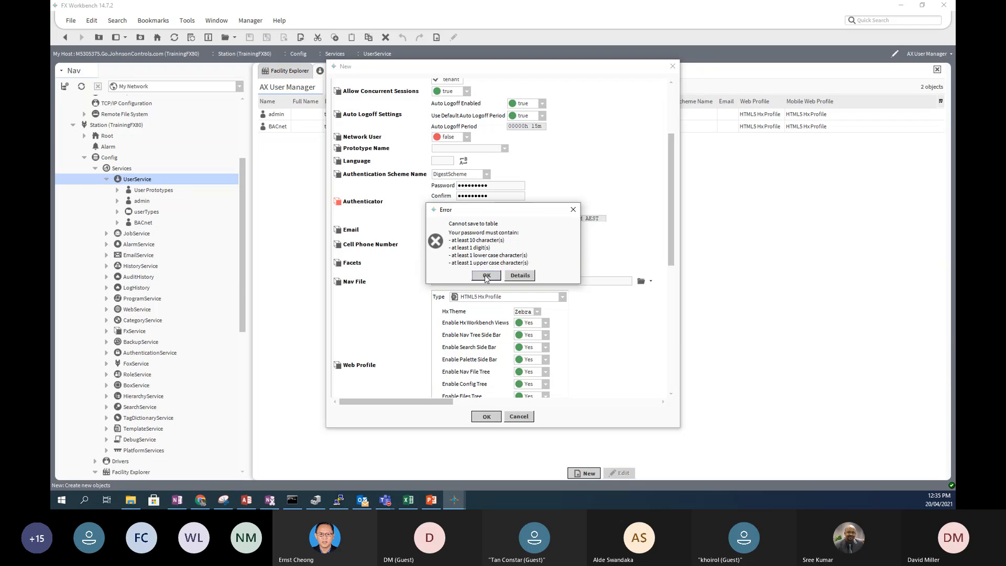
- Dismiss the password requirements error, correct the Confirm field, and create Tenant 1
left_click(487, 276)
left_click(447, 230)
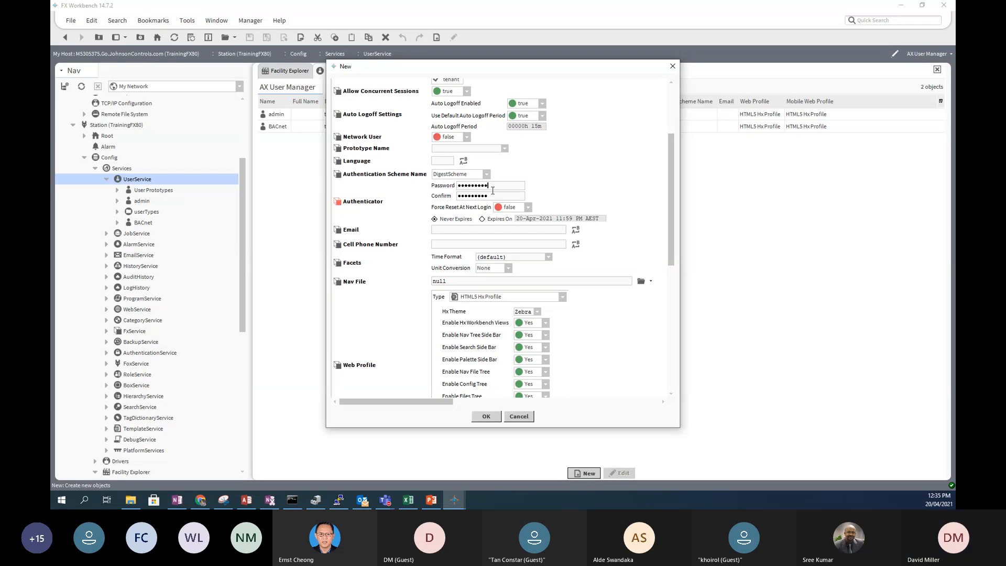
left_click(494, 195)
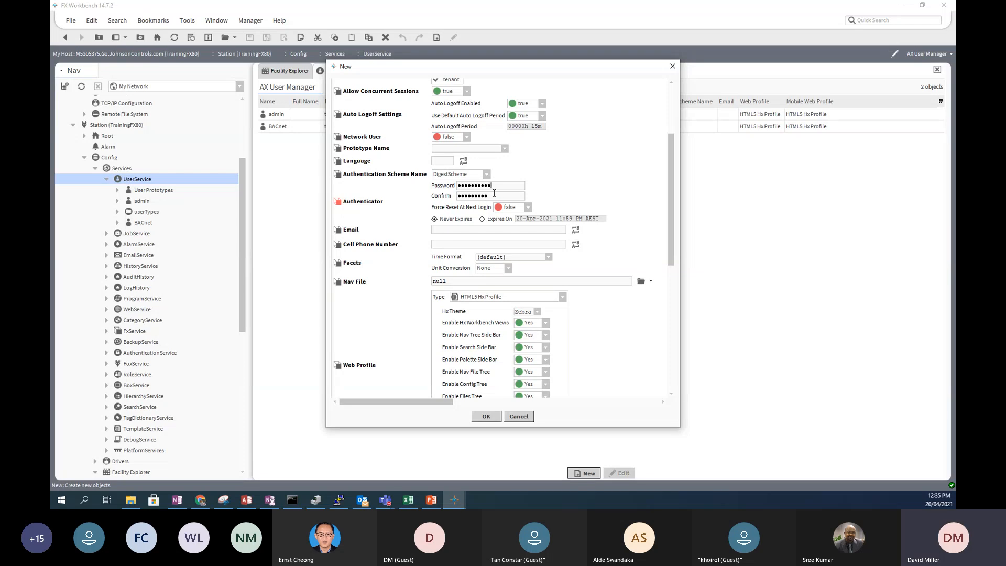
left_click(486, 416)
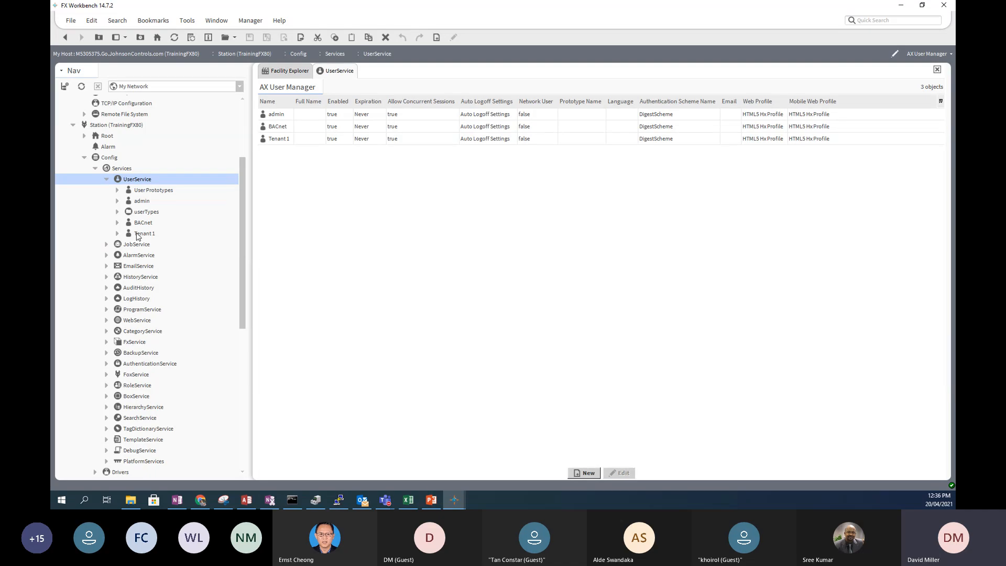
- On Tenant 1's property sheet, set Force Reset At Next Login to true, back to false, and save
double_click(144, 234)
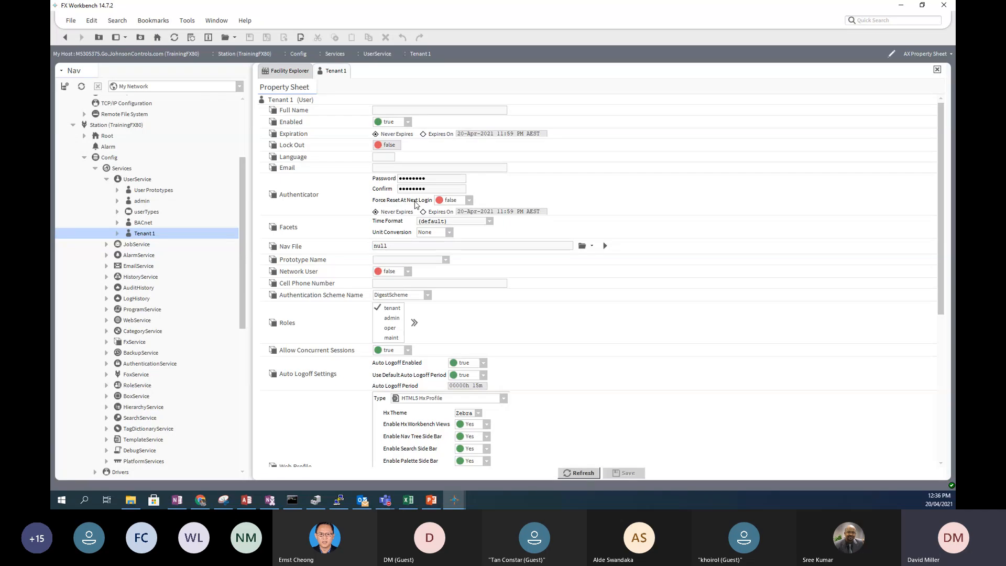
left_click(470, 200)
left_click(461, 222)
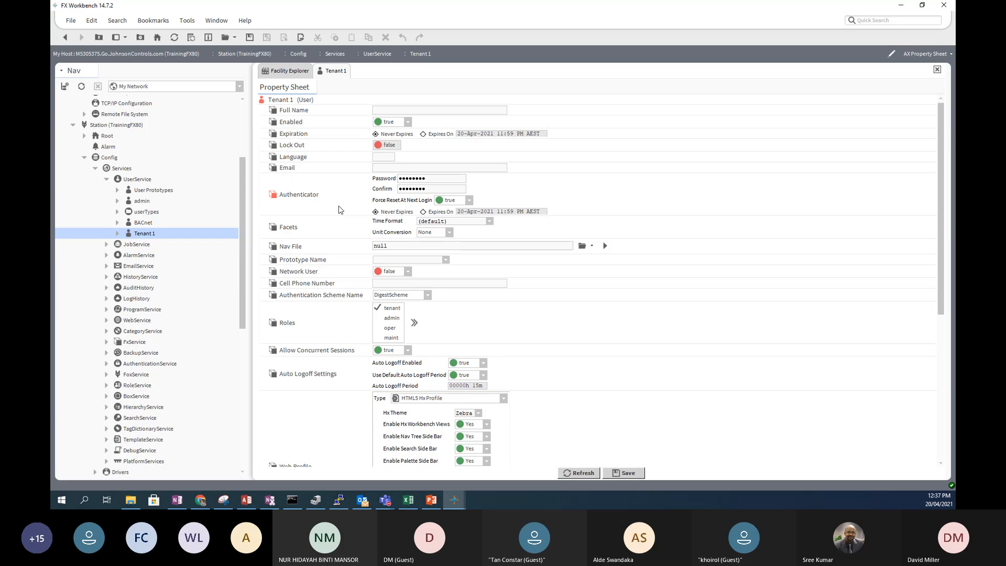
left_click(470, 202)
left_click(463, 212)
left_click(629, 474)
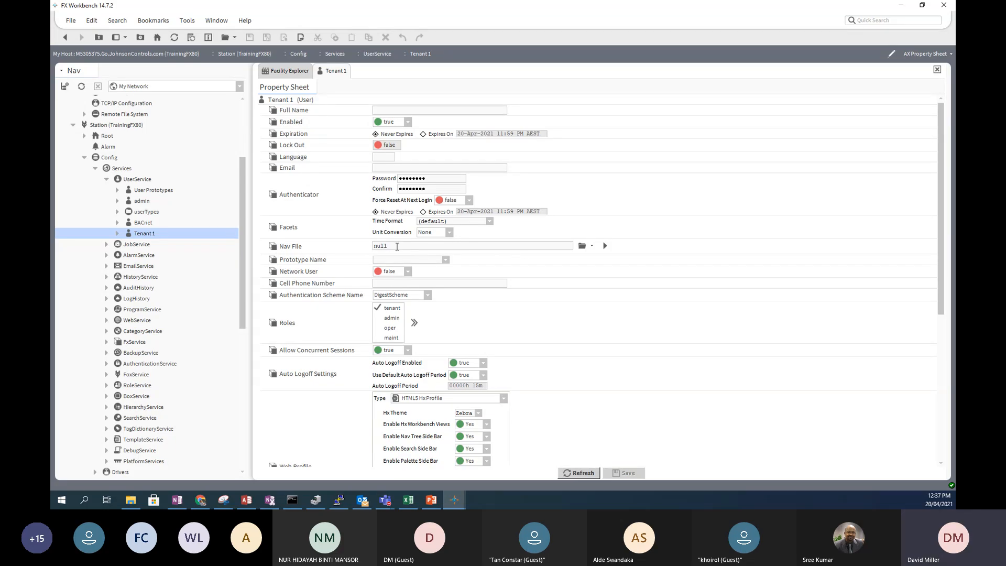
- Browse the station's files and set Tenant 1's Nav File to TenantNavFile.nav
left_click(591, 246)
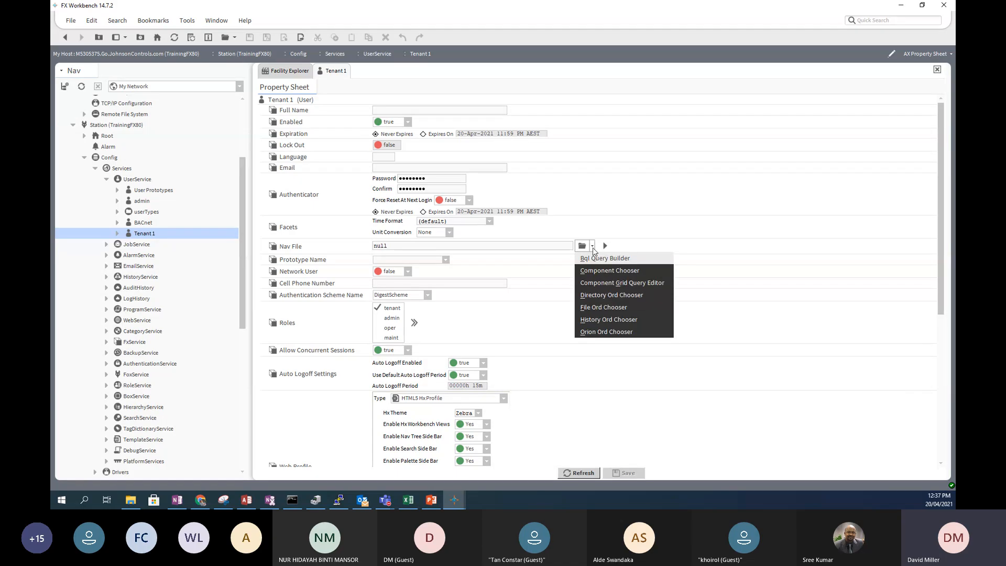
left_click(584, 247)
left_click(583, 248)
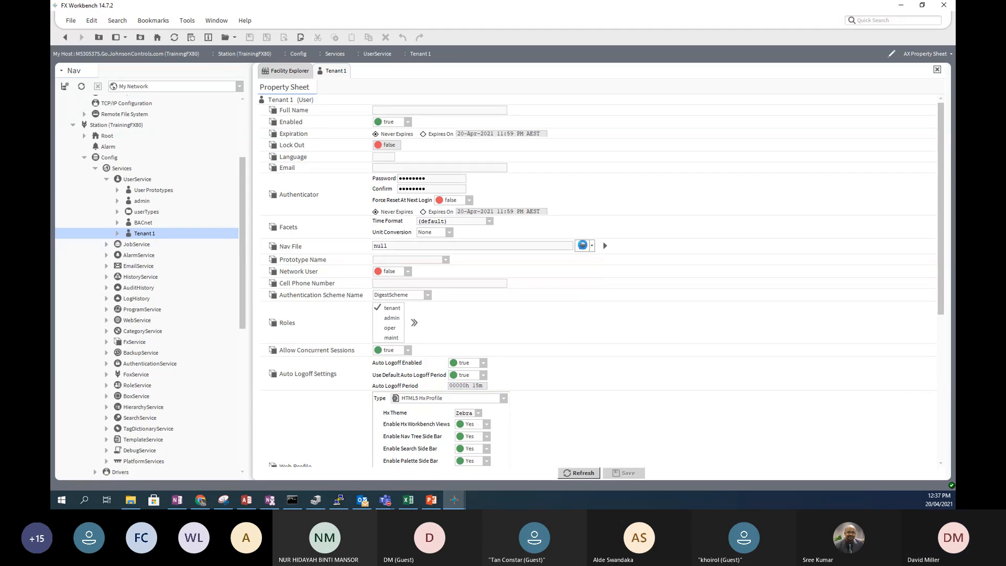
left_click_drag(545, 268, 549, 313)
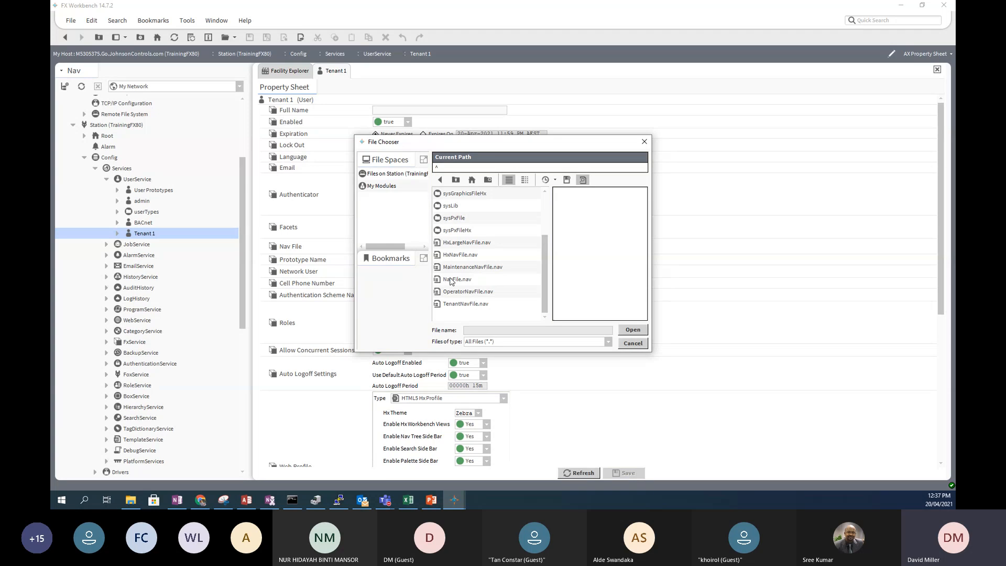
left_click(457, 305)
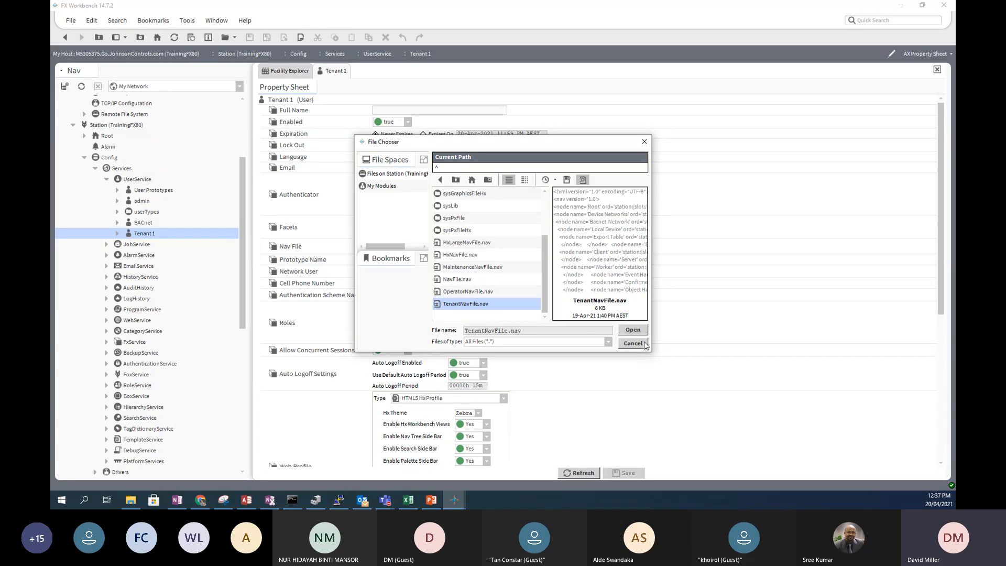
left_click(633, 330)
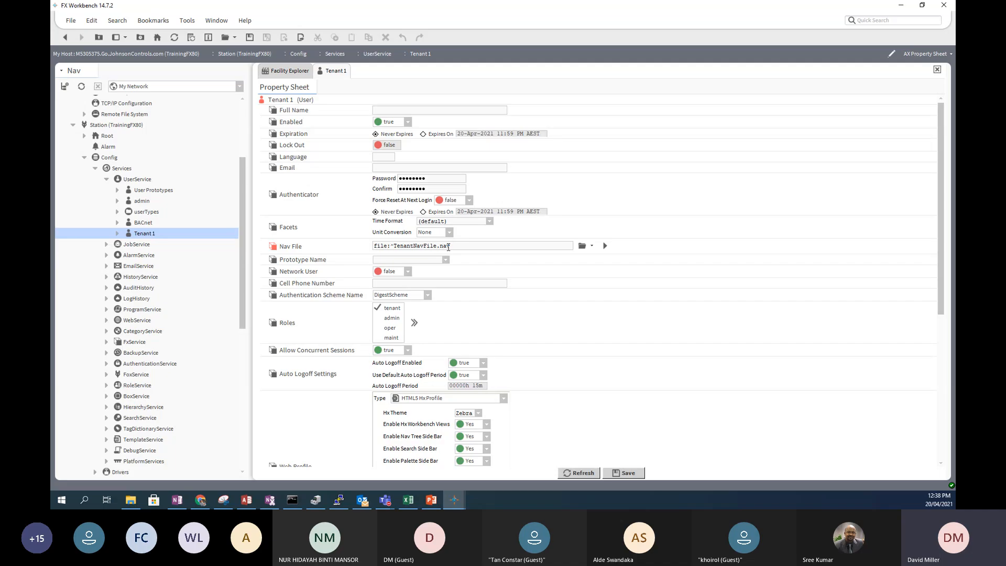
- Save the nav file change, leave Prototype Name empty, and expand User Prototypes to show Default Prototype
left_click(625, 475)
left_click(445, 261)
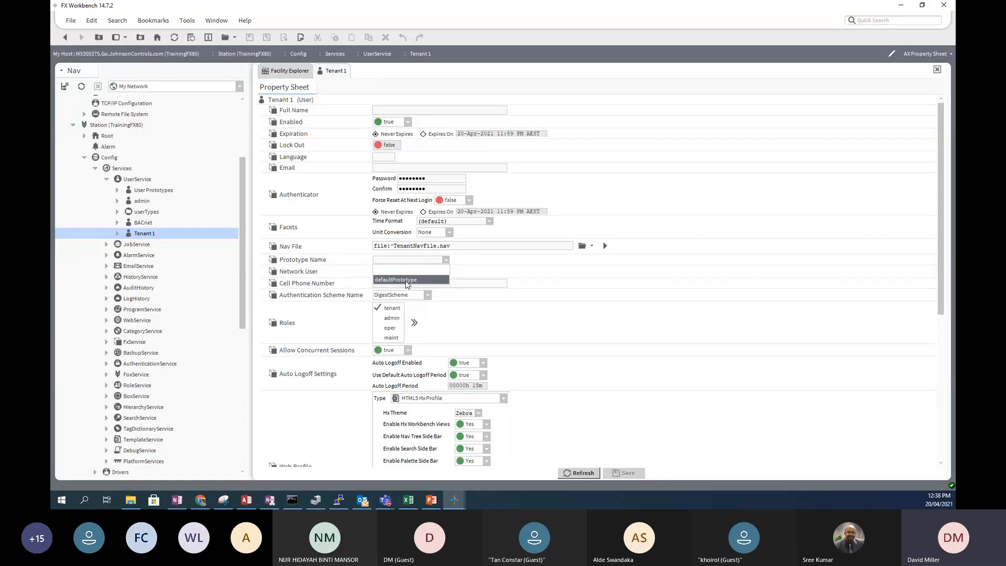
left_click(145, 193)
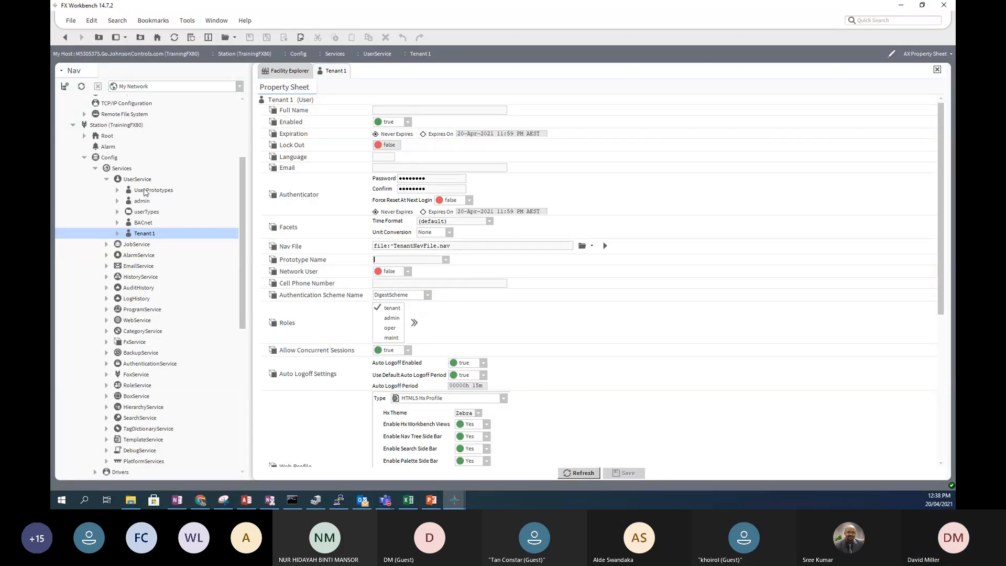
left_click(118, 191)
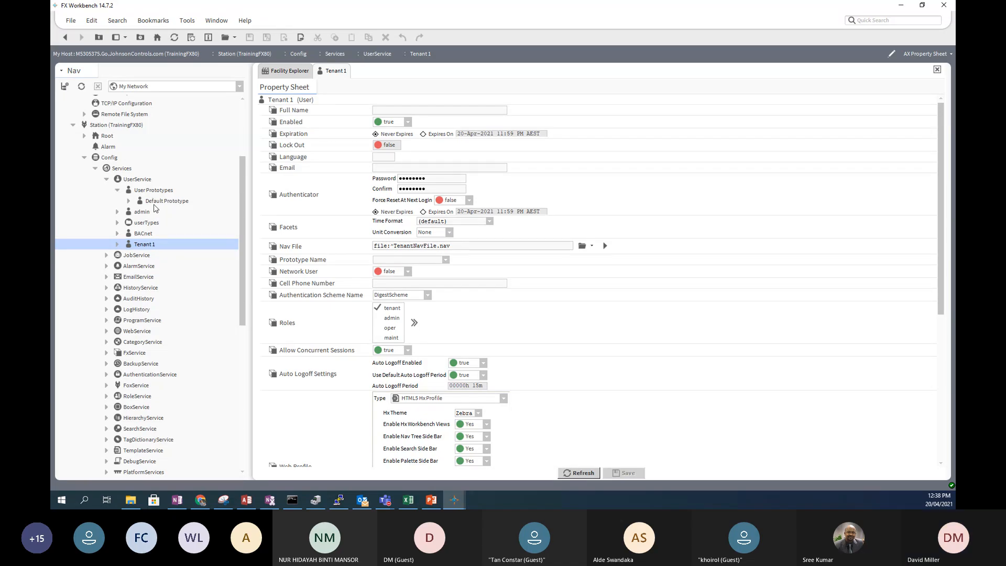
left_click(446, 261)
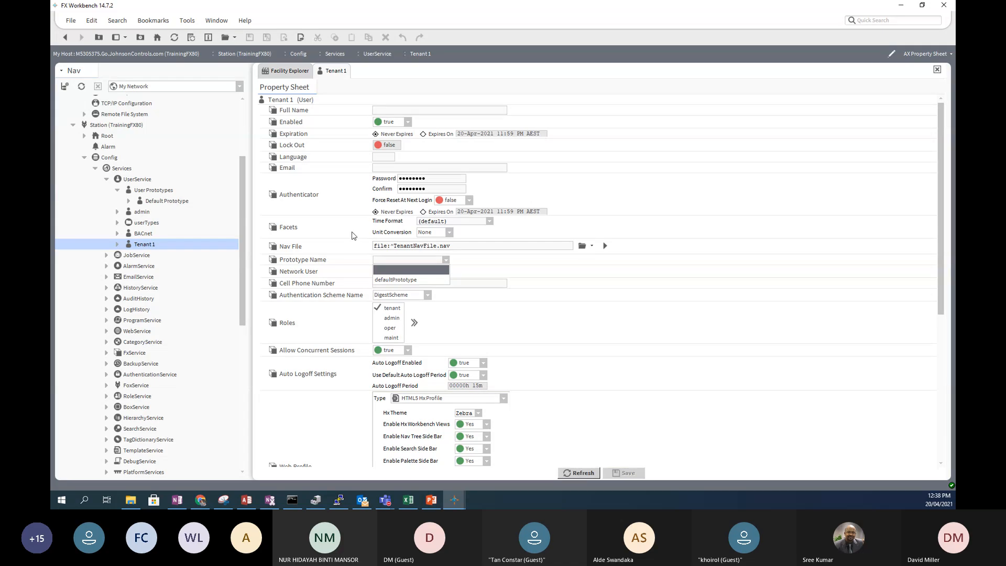
left_click(473, 262)
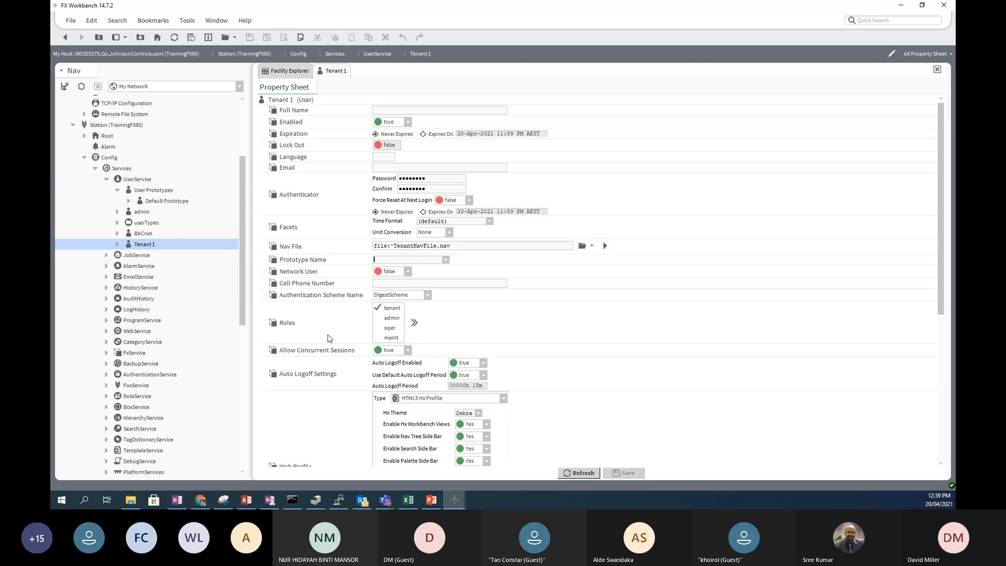
- Expand RoleService and try adding the admin role through Edit Roles
left_click(107, 396)
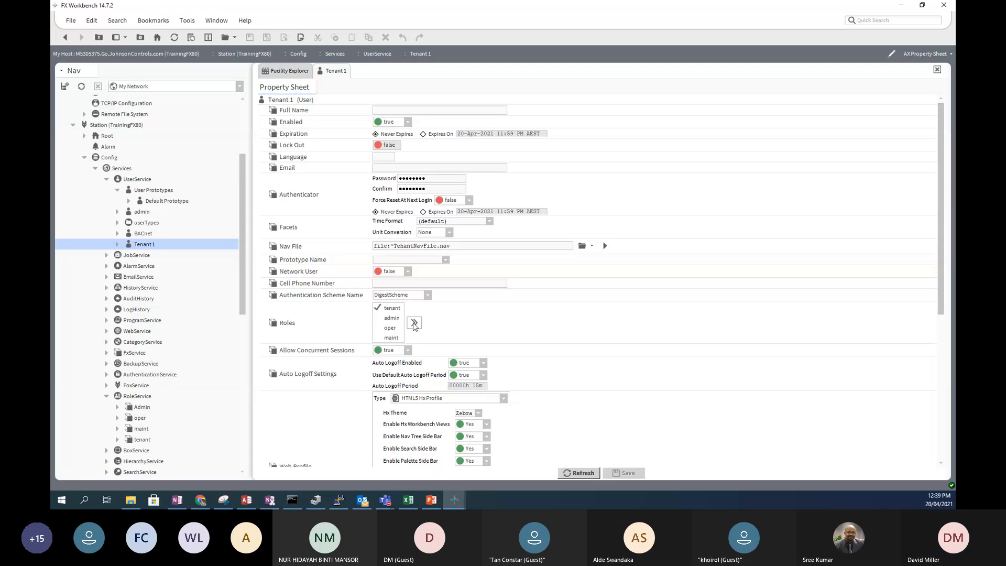
left_click(378, 318)
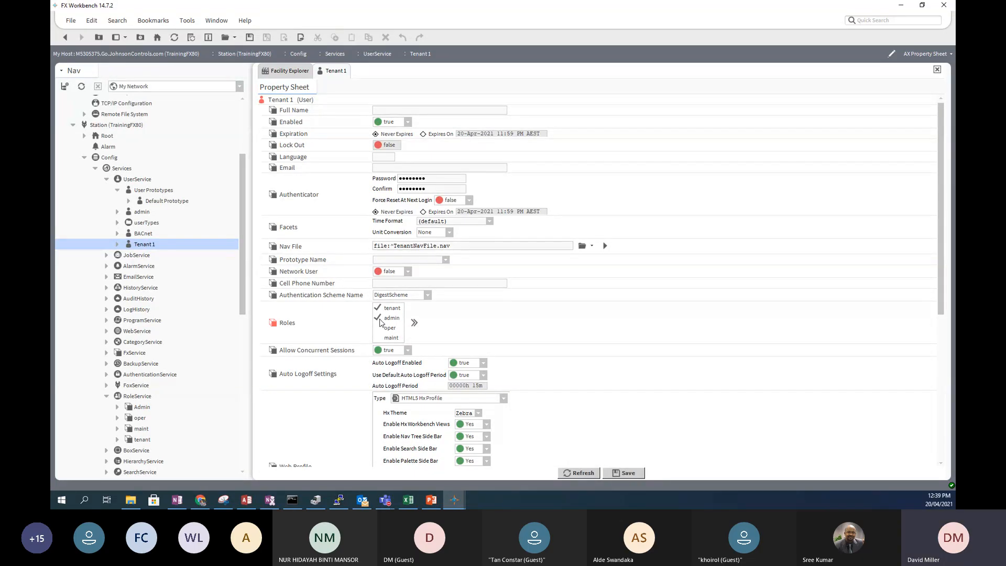
left_click(414, 322)
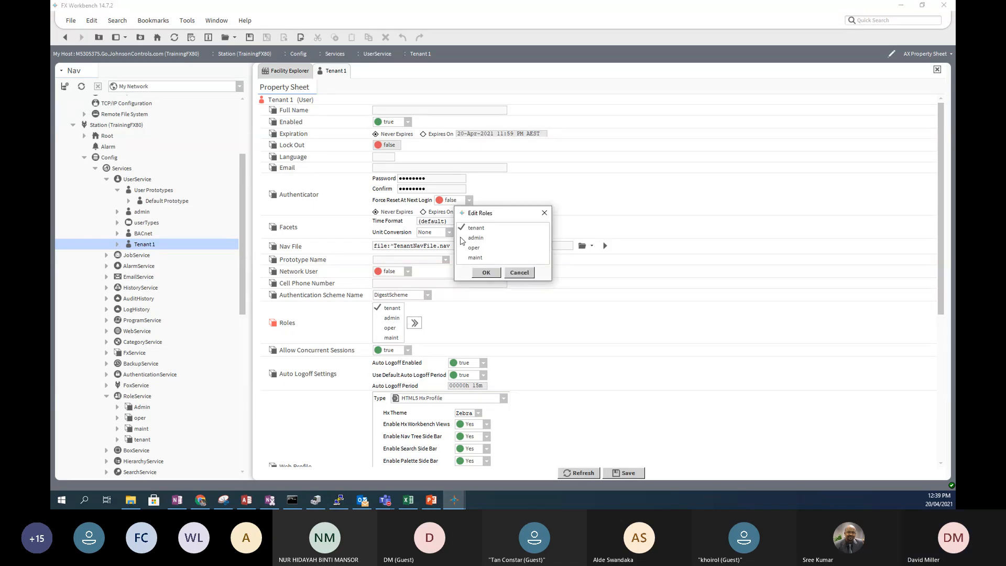
left_click(463, 238)
left_click(485, 273)
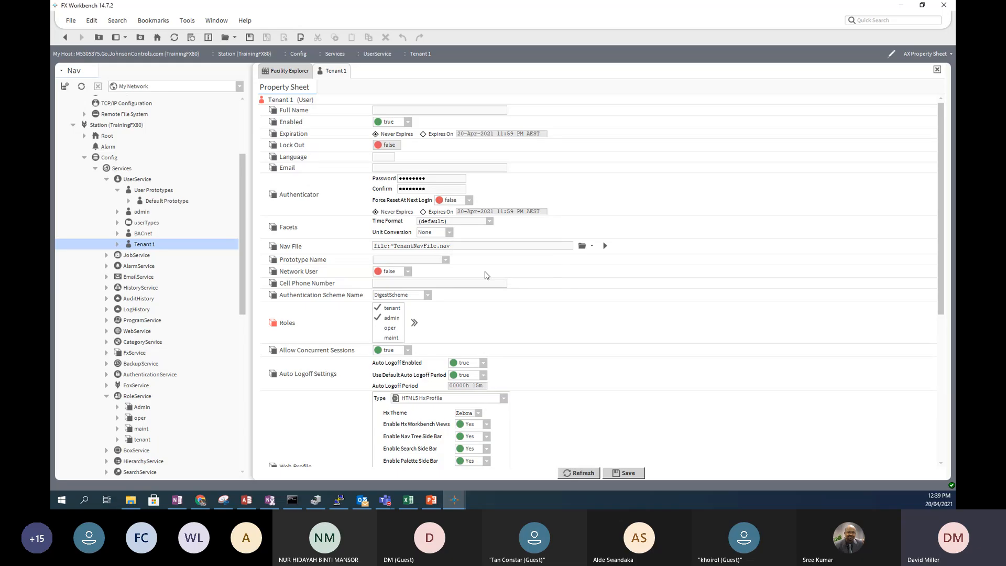
- Try the oper role, then leave only tenant checked in Tenant 1's roles
left_click(379, 329)
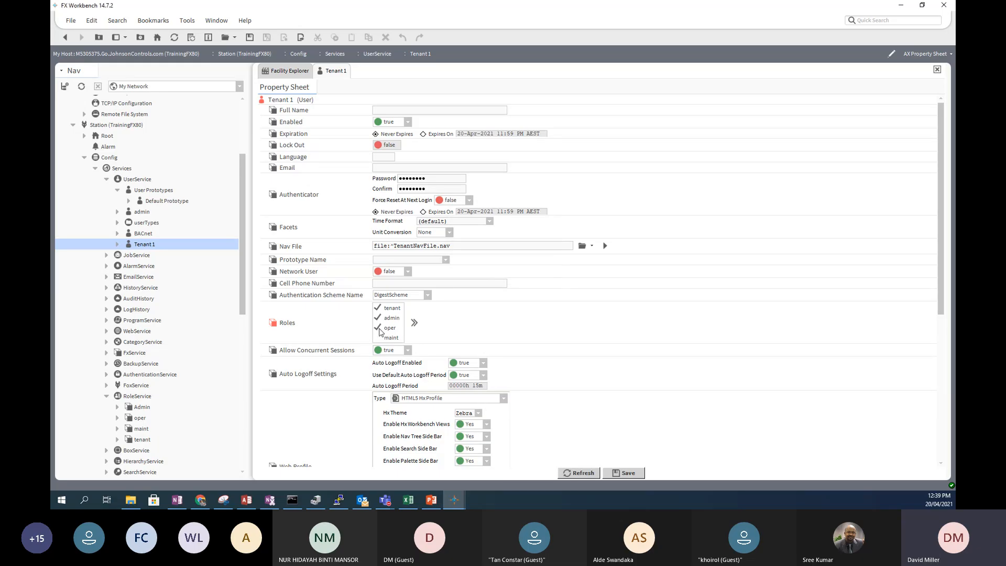
left_click(414, 324)
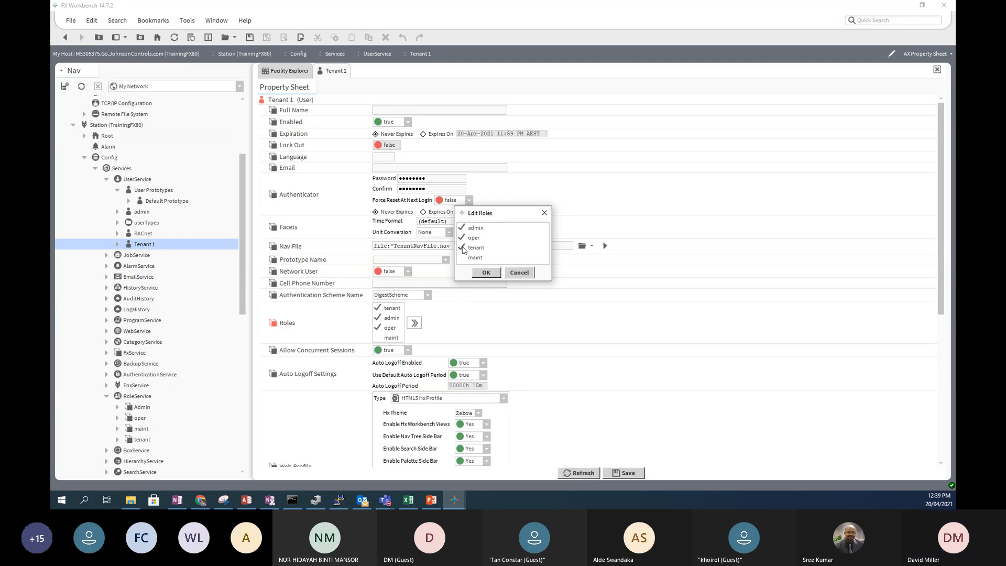
left_click(462, 239)
left_click(487, 272)
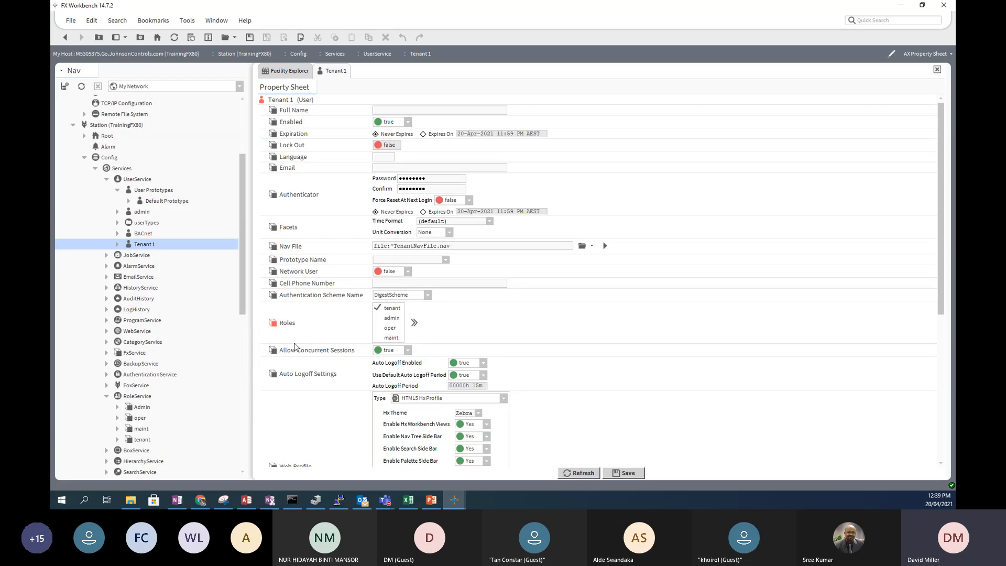
- Show the Web Profile type choices, currently HTML5 Hx Profile, on Tenant 1's sheet
scroll(590, 335, "down", 3)
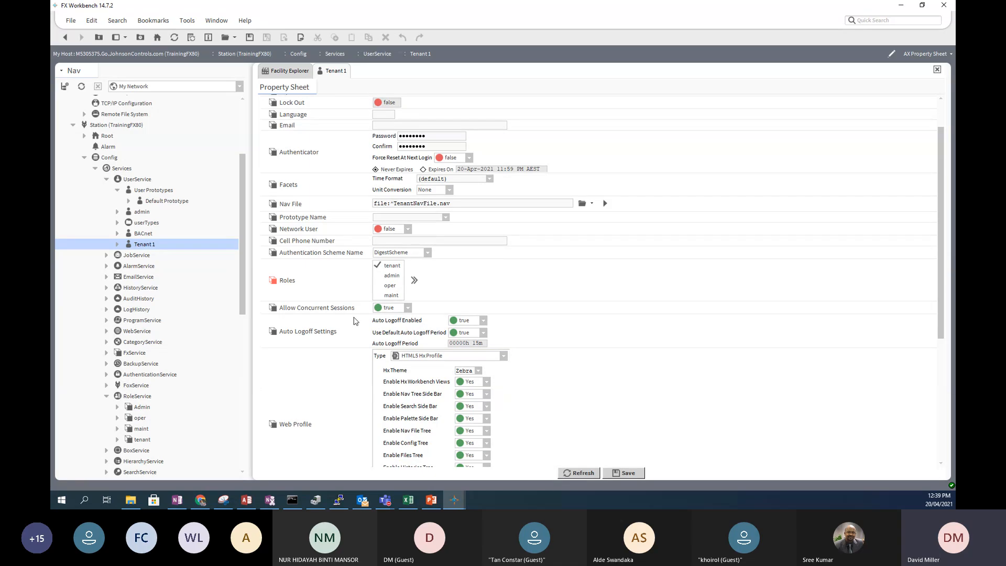
scroll(339, 346, "down", 1)
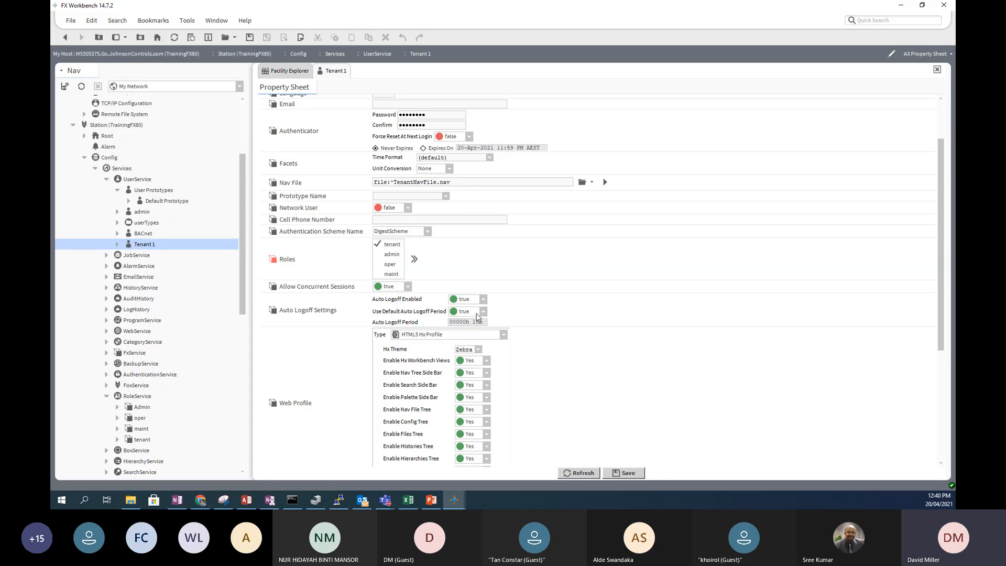
scroll(567, 308, "down", 1)
scroll(566, 307, "down", 1)
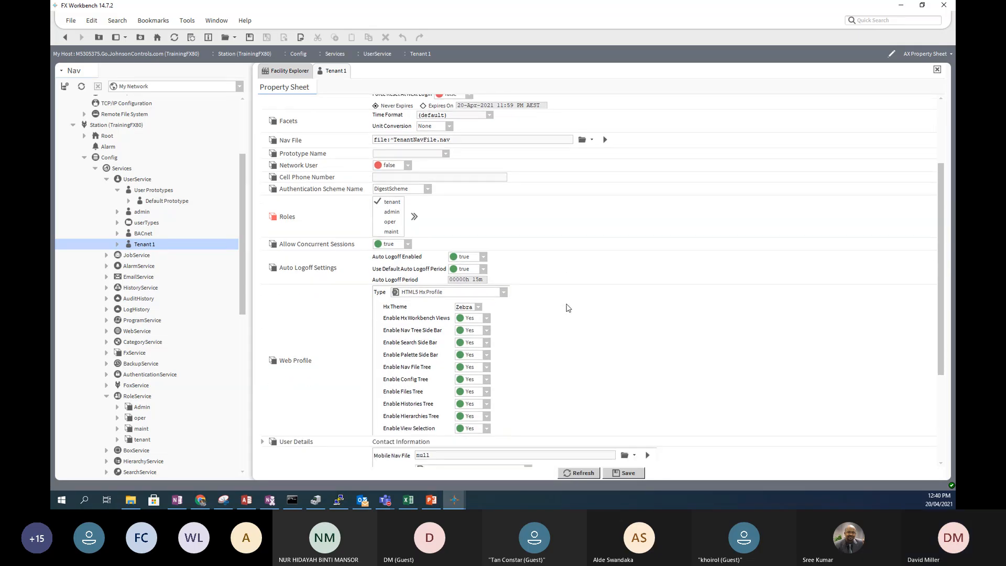
scroll(567, 307, "down", 4)
scroll(566, 307, "down", 1)
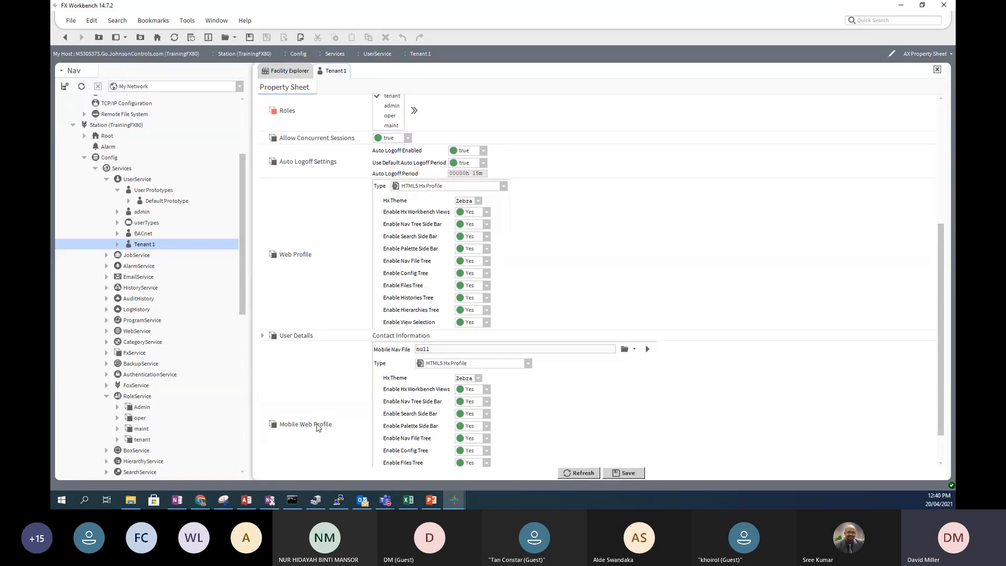
scroll(377, 225, "up", 3)
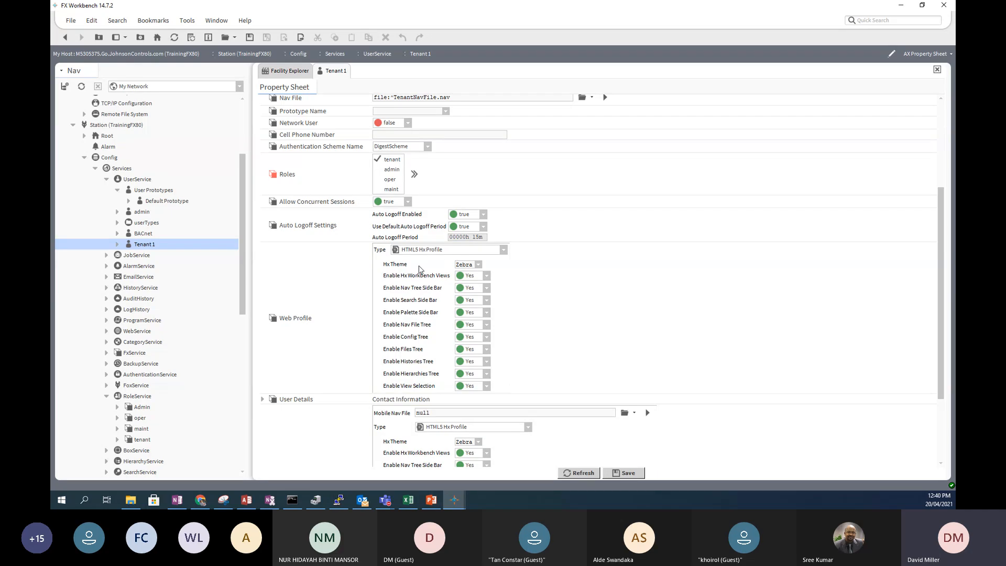
left_click(504, 252)
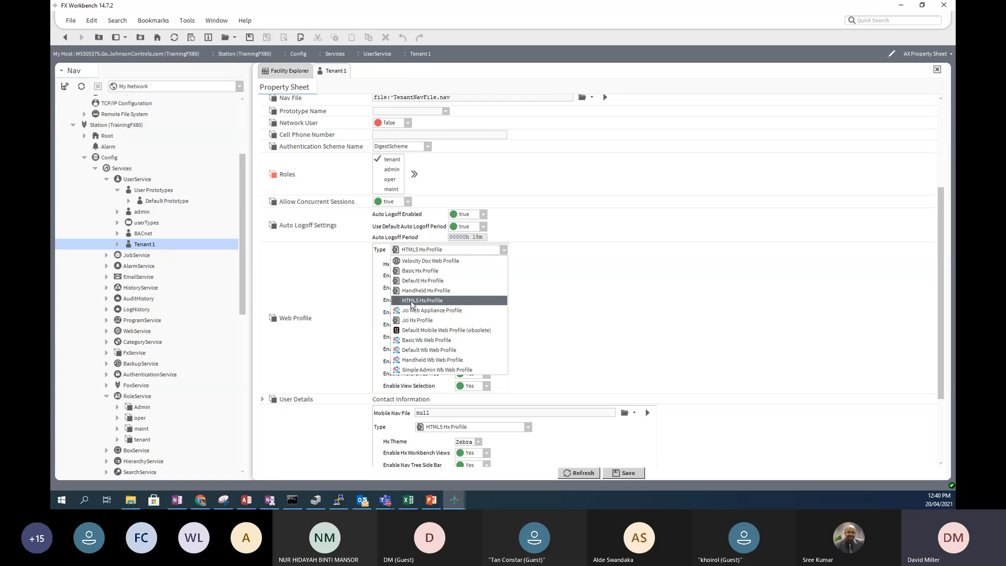
- Switch the Web Profile type to Default Wb Web Profile and review its Zebra theme settings
left_click(408, 350)
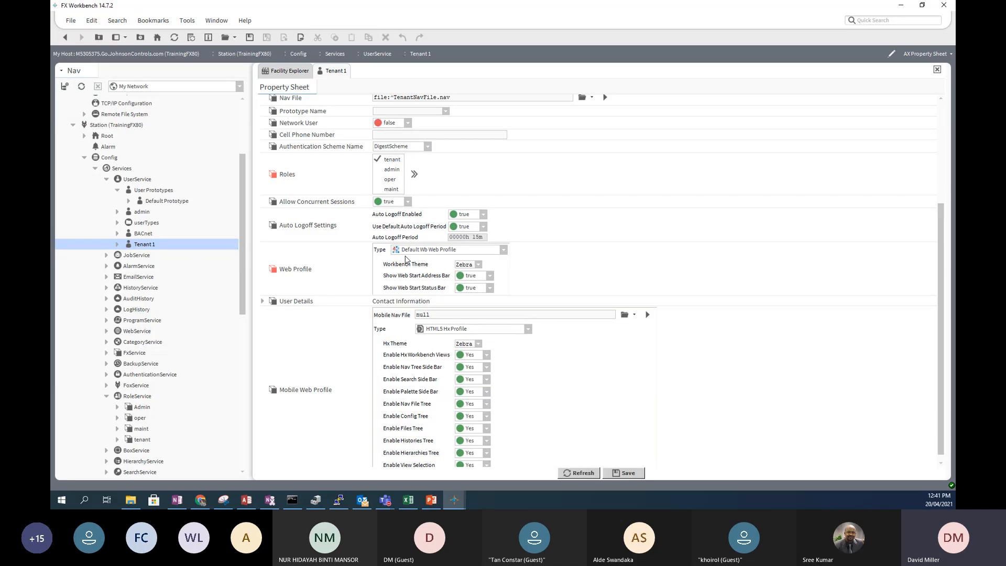
scroll(376, 360, "down", 1)
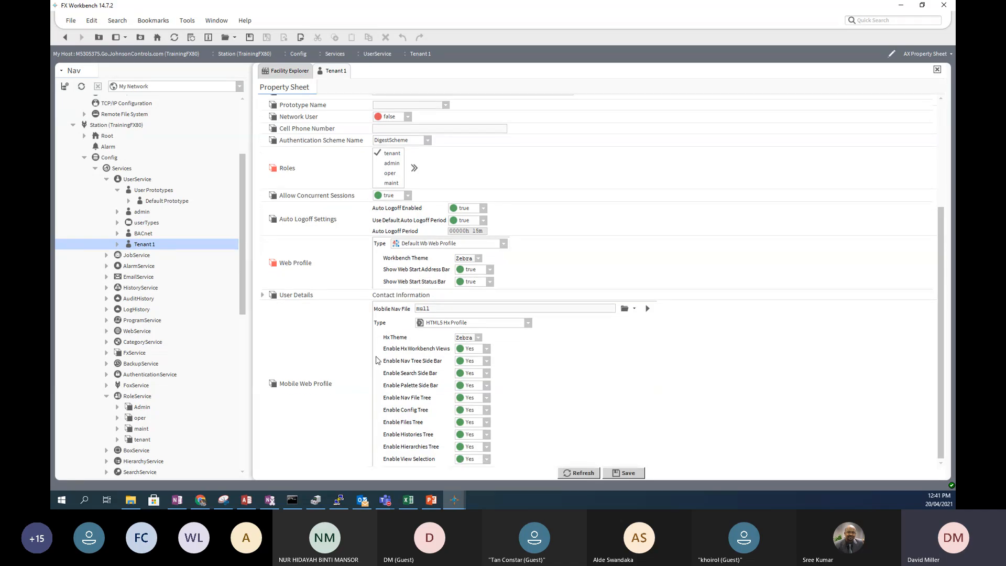
scroll(377, 360, "up", 3)
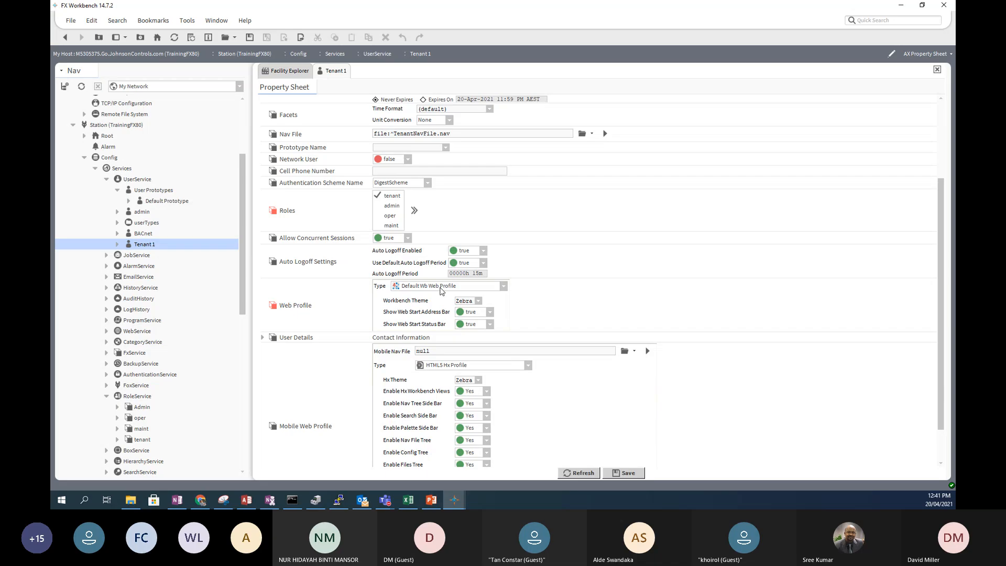
- Choose HTML5 Hx Profile again as Tenant 1's Web Profile type
left_click(503, 286)
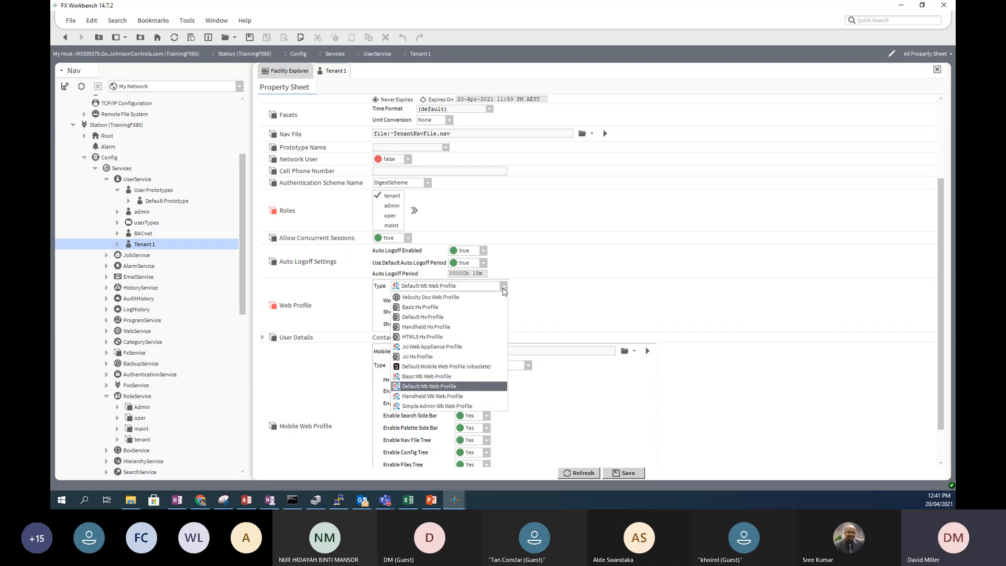
scroll(493, 351, "up", 3)
scroll(494, 355, "up", 1)
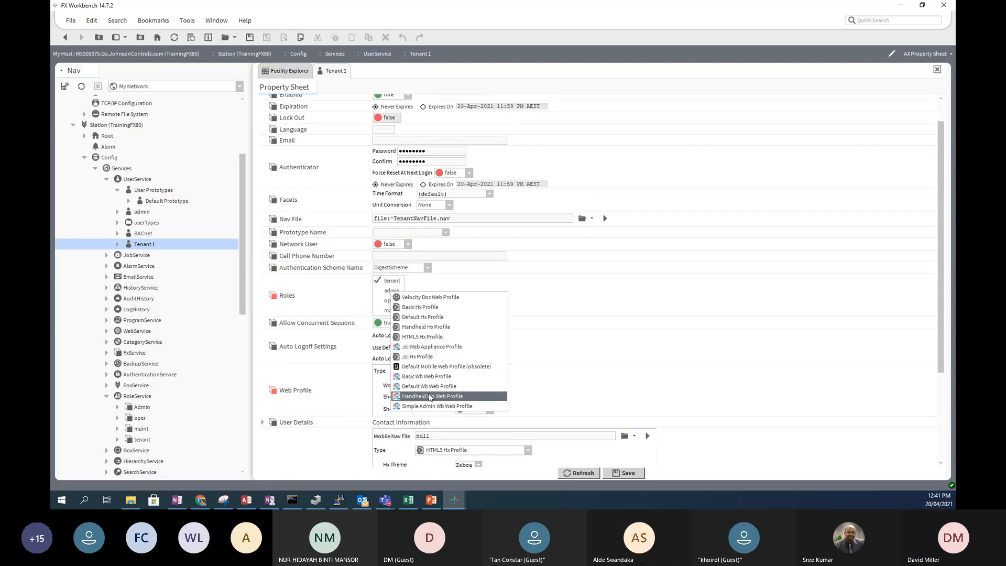
left_click(423, 337)
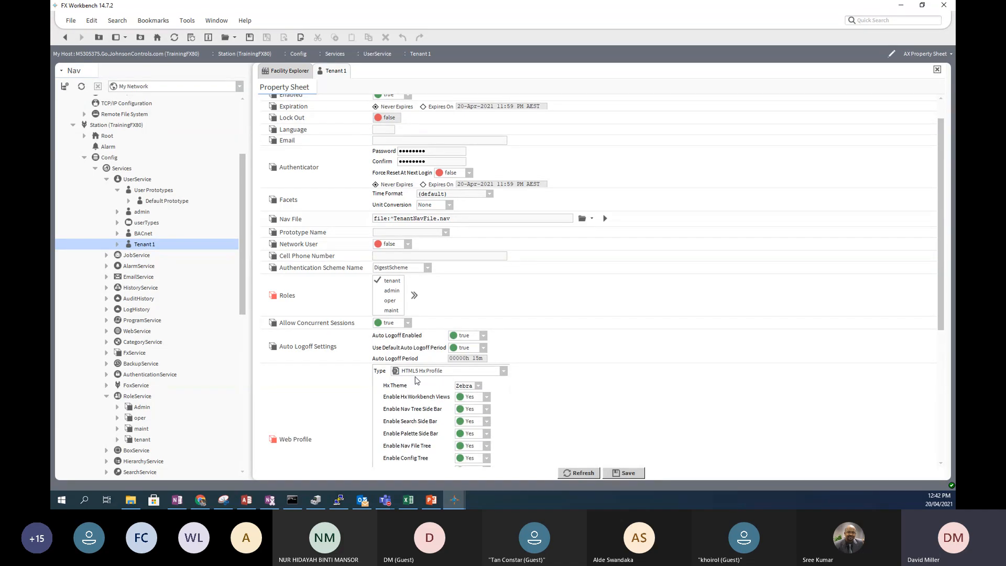
scroll(417, 380, "down", 4)
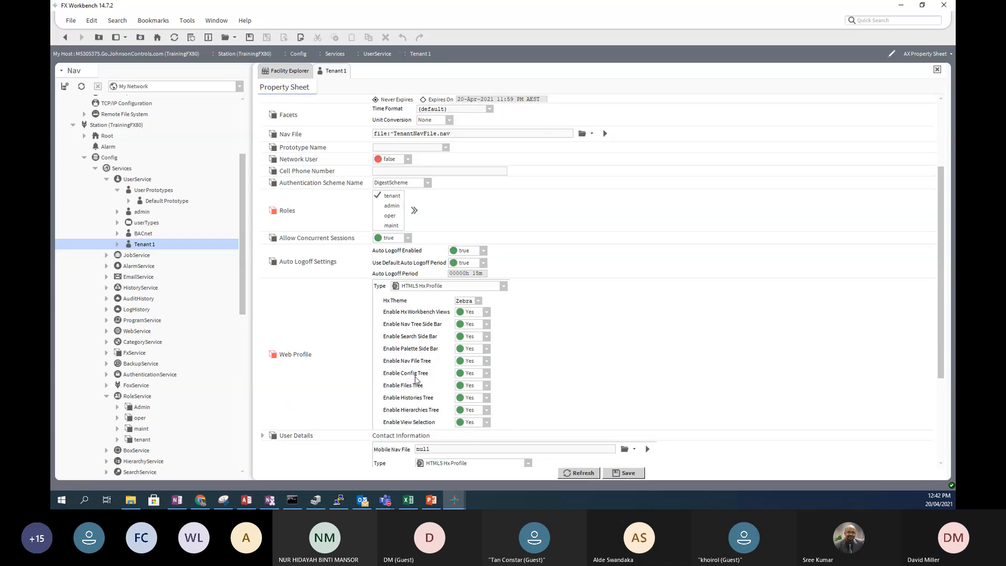
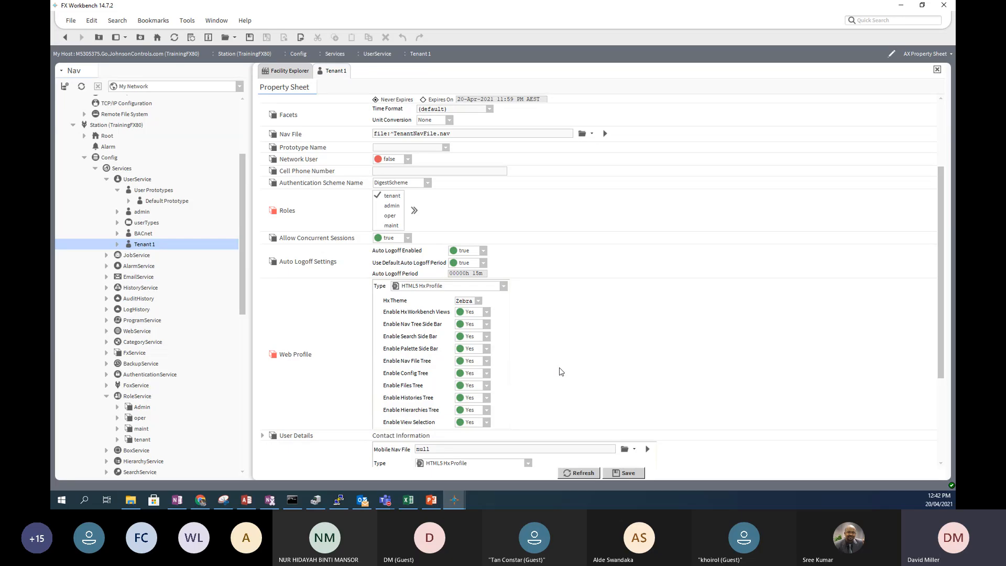
- Review the Mobile Web Profile type choices and leave the type unchanged
scroll(560, 370, "down", 3)
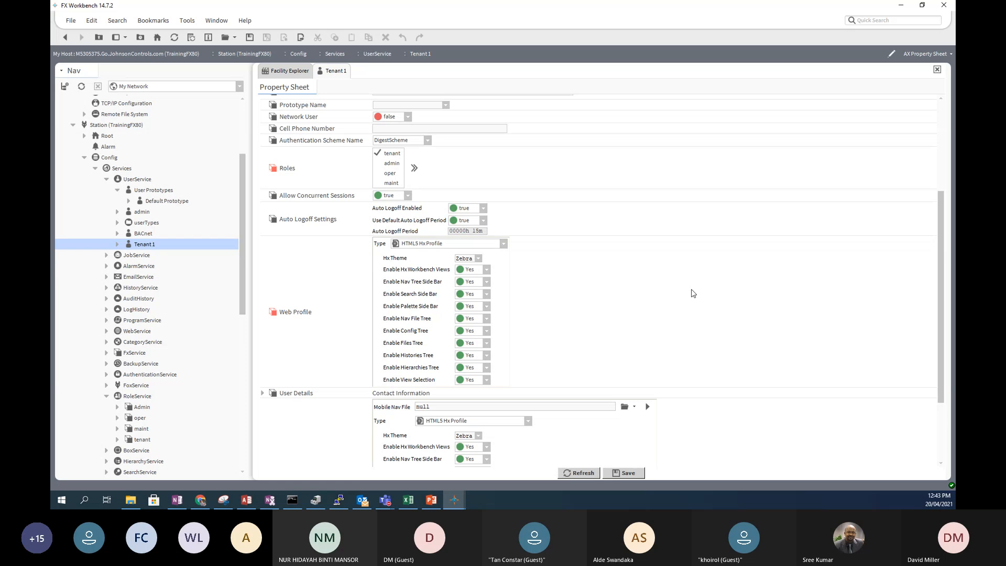
scroll(534, 294, "down", 2)
scroll(534, 294, "down", 1)
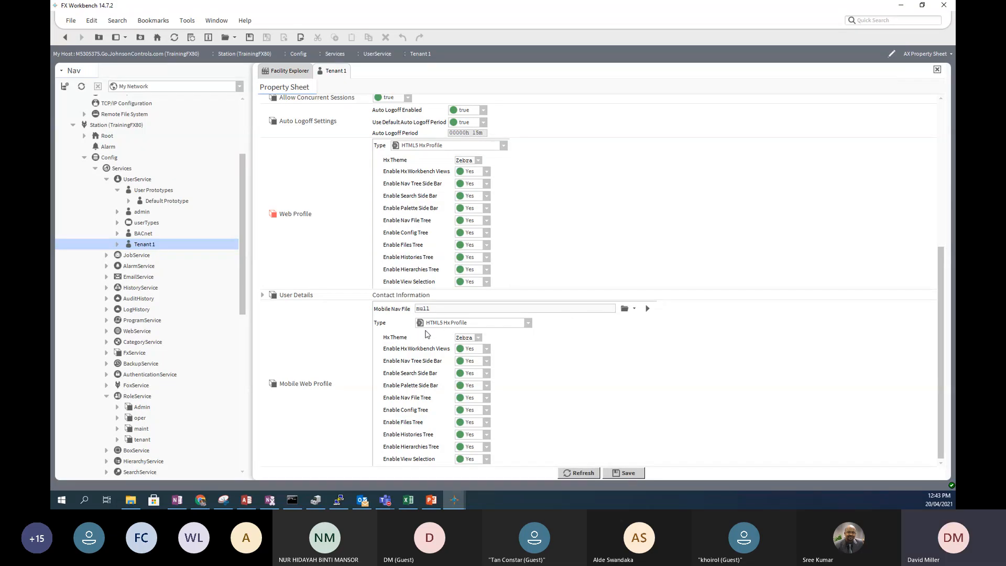
left_click(529, 324)
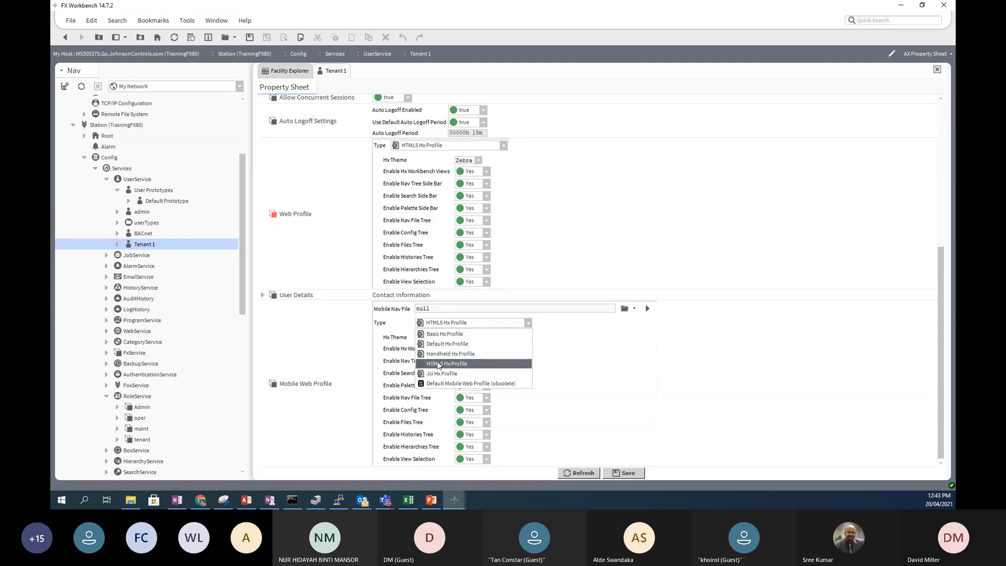
left_click(439, 363)
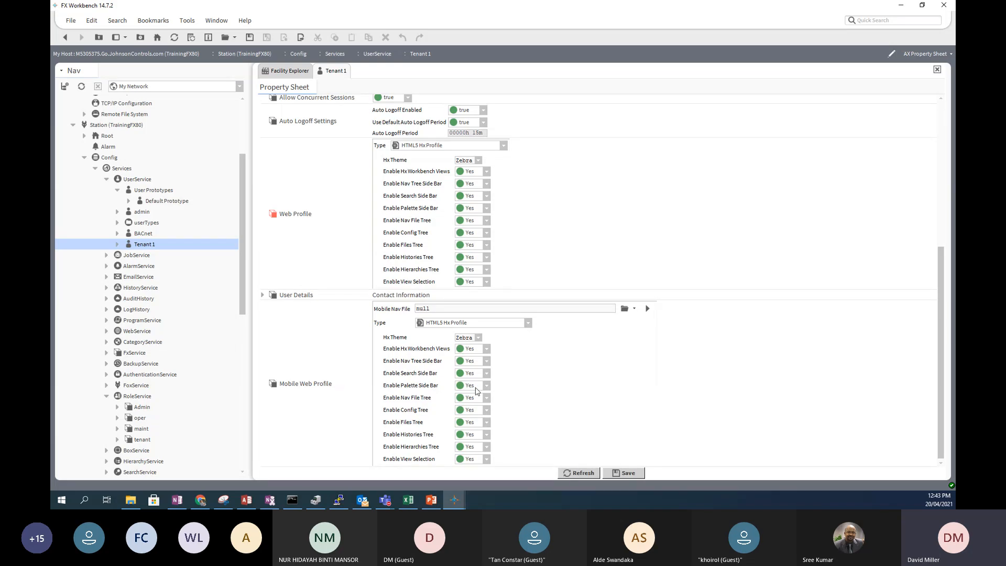
- Set Tenant 1's Mobile Nav File to TenantNavFile.nav
scroll(535, 232, "up", 1)
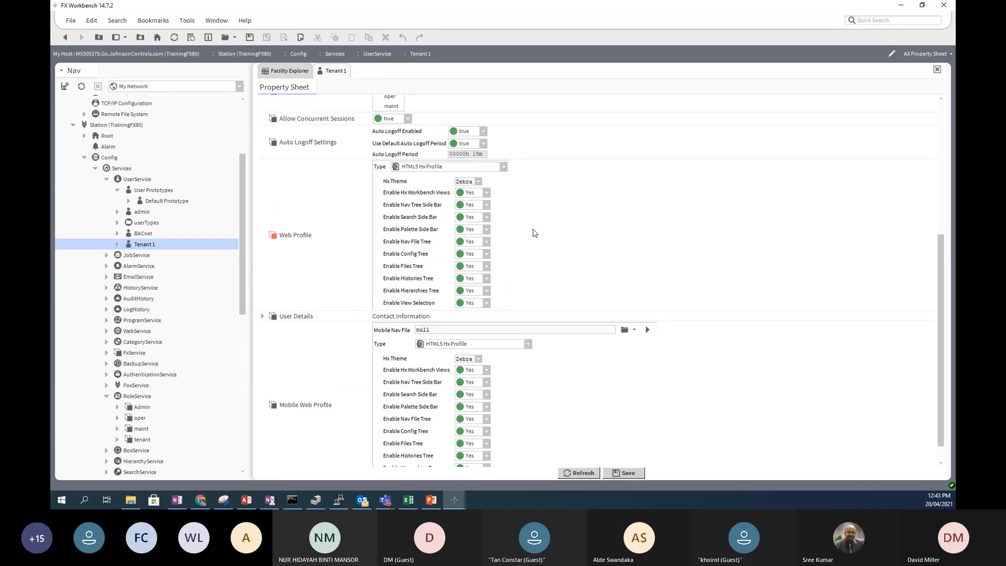
scroll(534, 233, "down", 1)
scroll(534, 232, "up", 5)
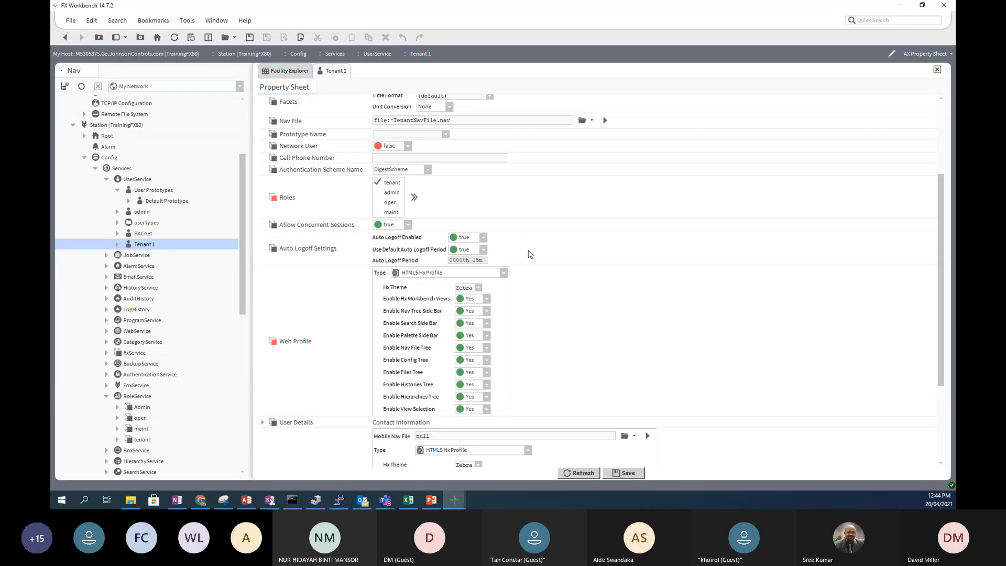
scroll(706, 183, "up", 6)
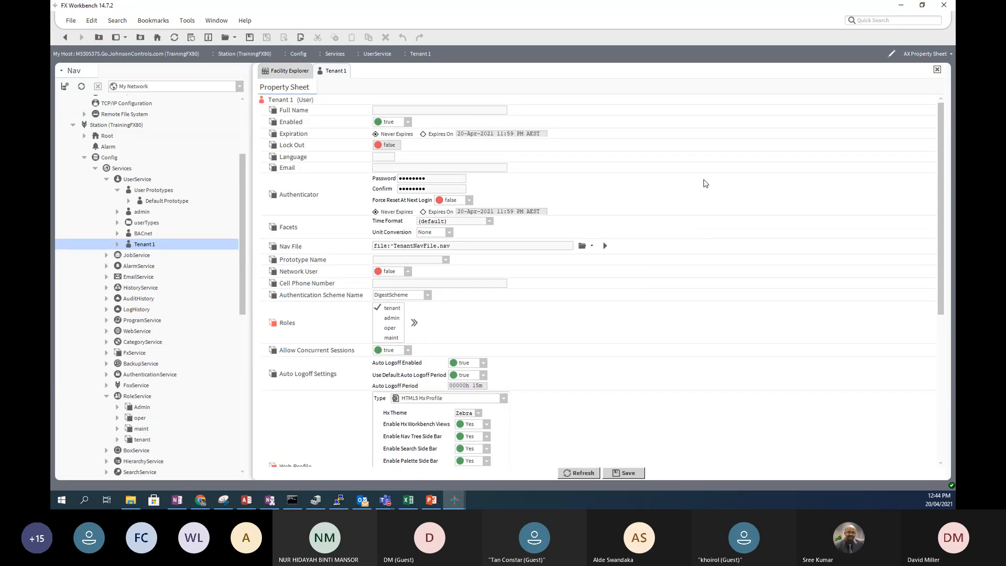
scroll(706, 183, "down", 4)
scroll(703, 183, "down", 2)
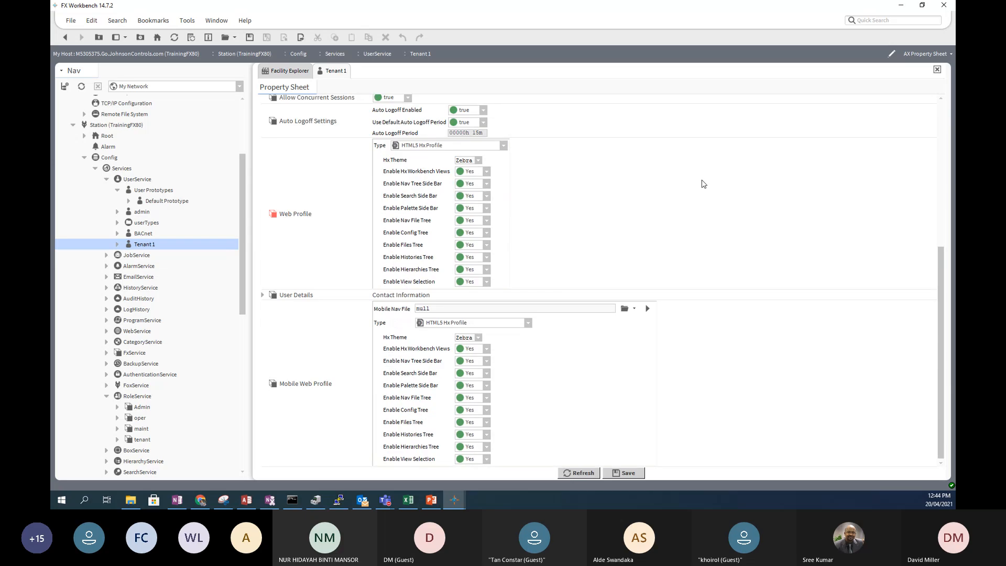
scroll(703, 186, "up", 3)
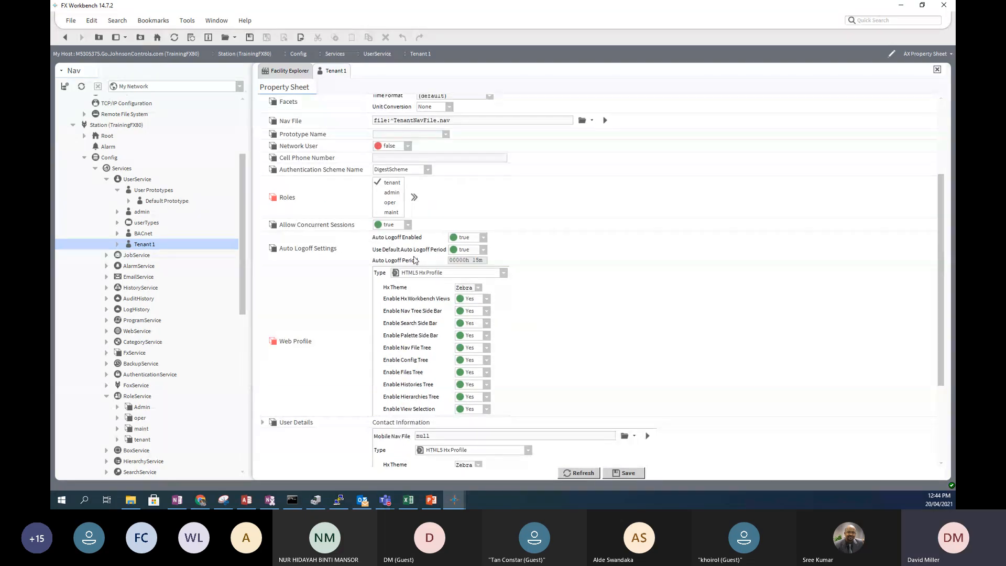
scroll(415, 261, "up", 2)
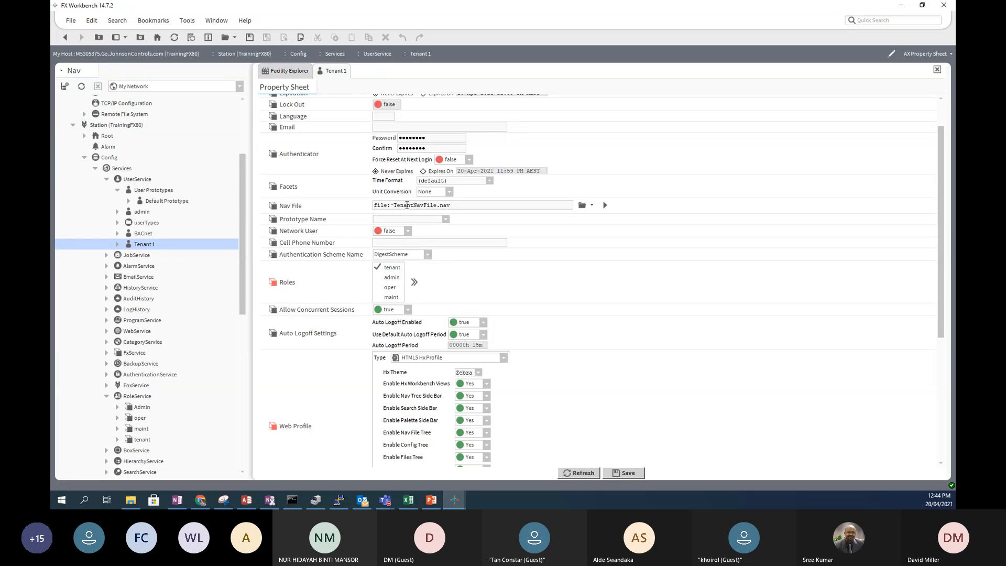
scroll(493, 308, "down", 4)
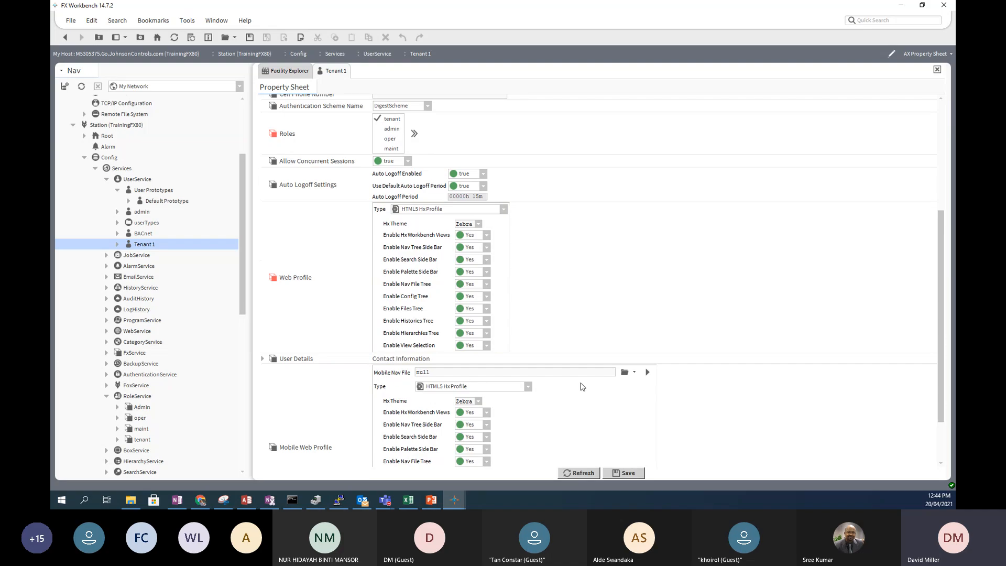
left_click(624, 372)
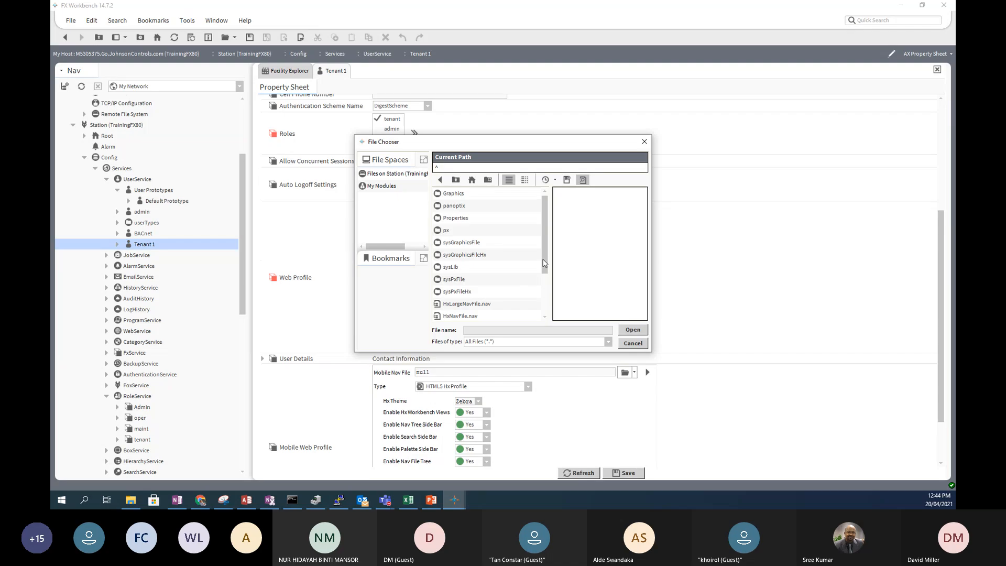
left_click_drag(545, 258, 545, 307)
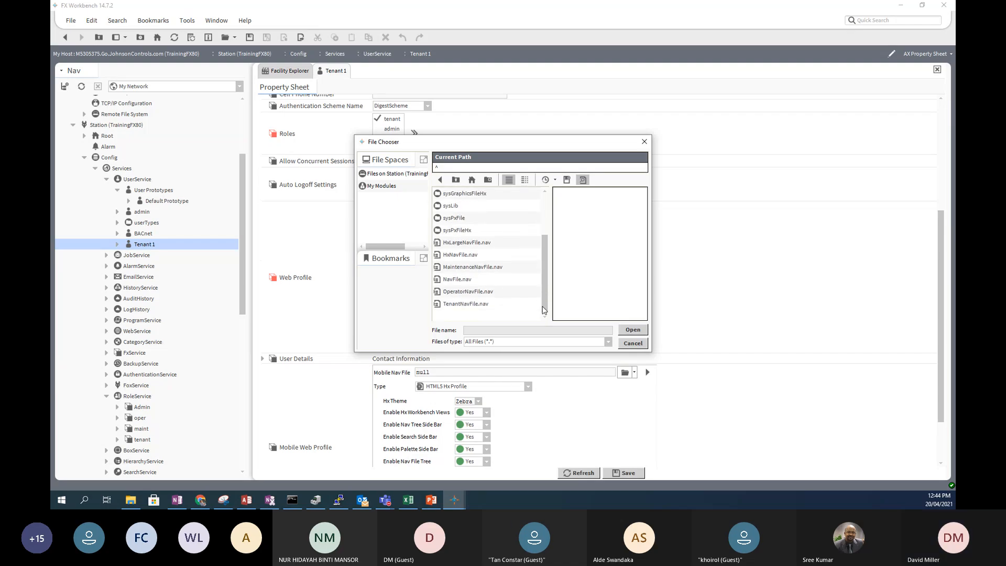
left_click(455, 305)
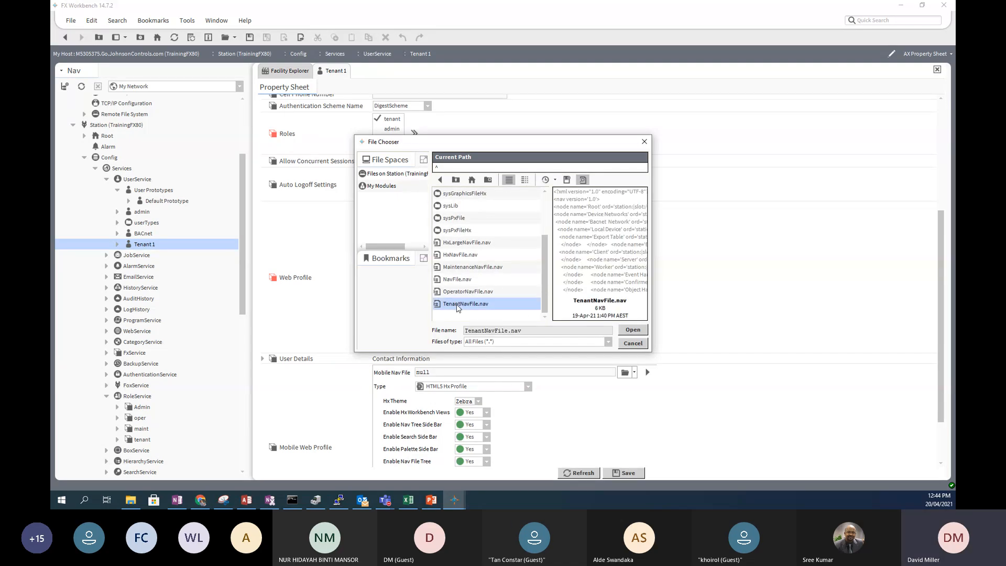
left_click(632, 330)
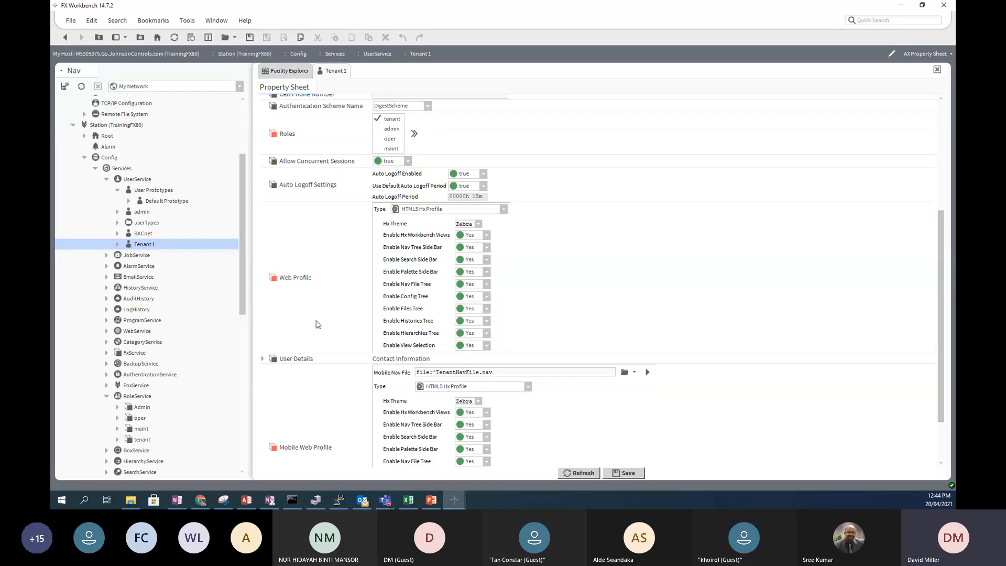
- Check Tenant 1's property sheet and save it with both nav files set to TenantNavFile.nav
scroll(439, 393, "down", 3)
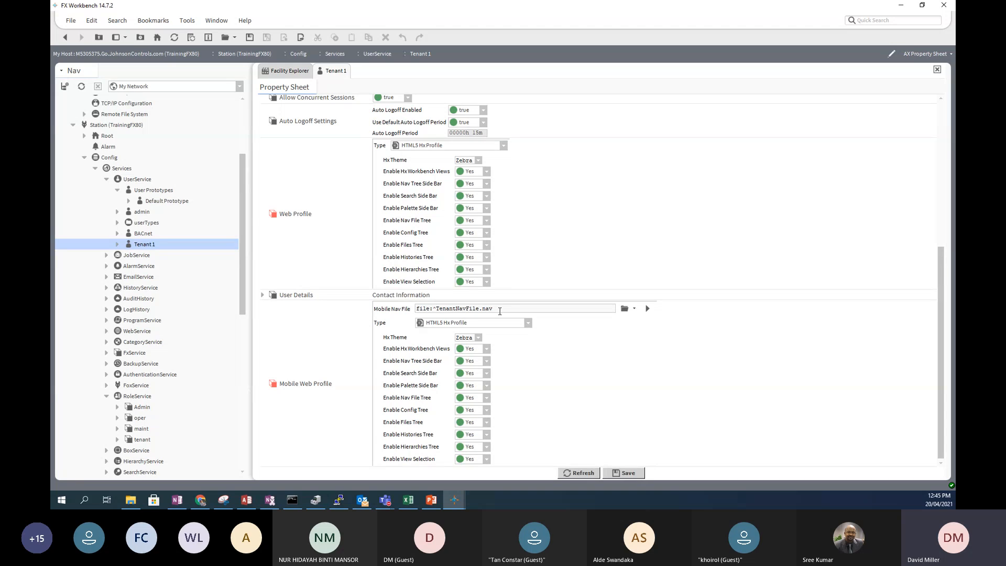
scroll(511, 280, "up", 5)
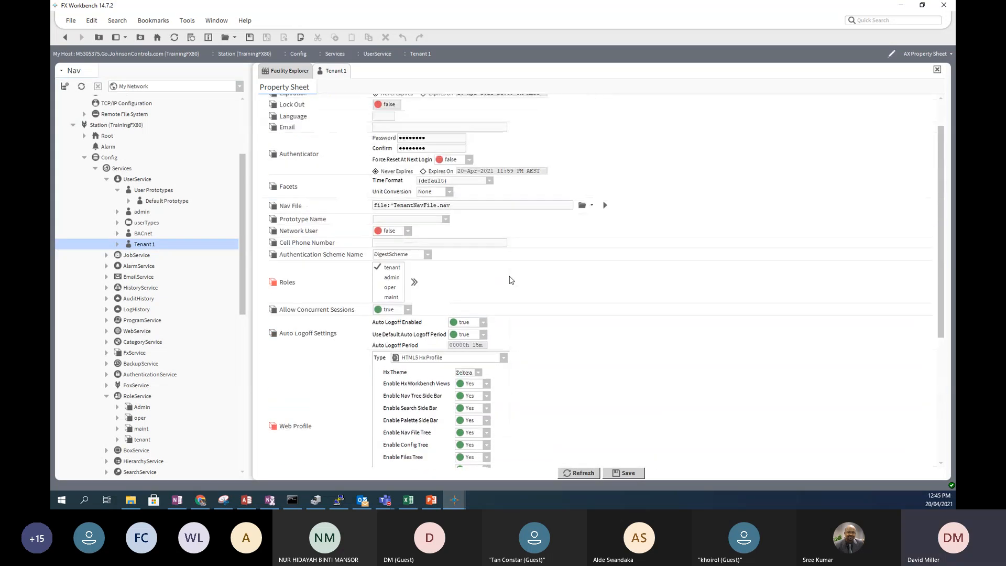
scroll(511, 279, "up", 1)
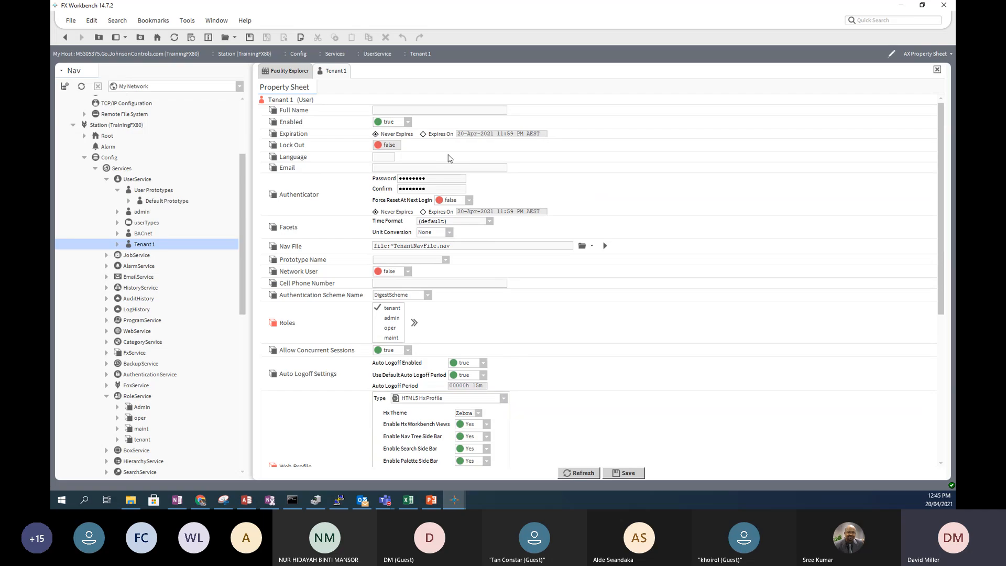
scroll(449, 158, "down", 6)
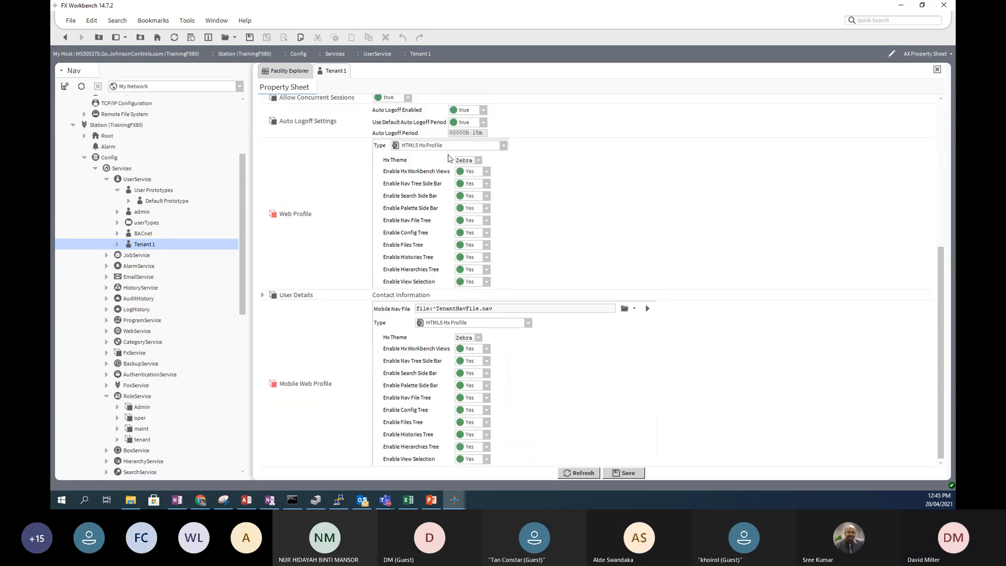
scroll(448, 158, "up", 6)
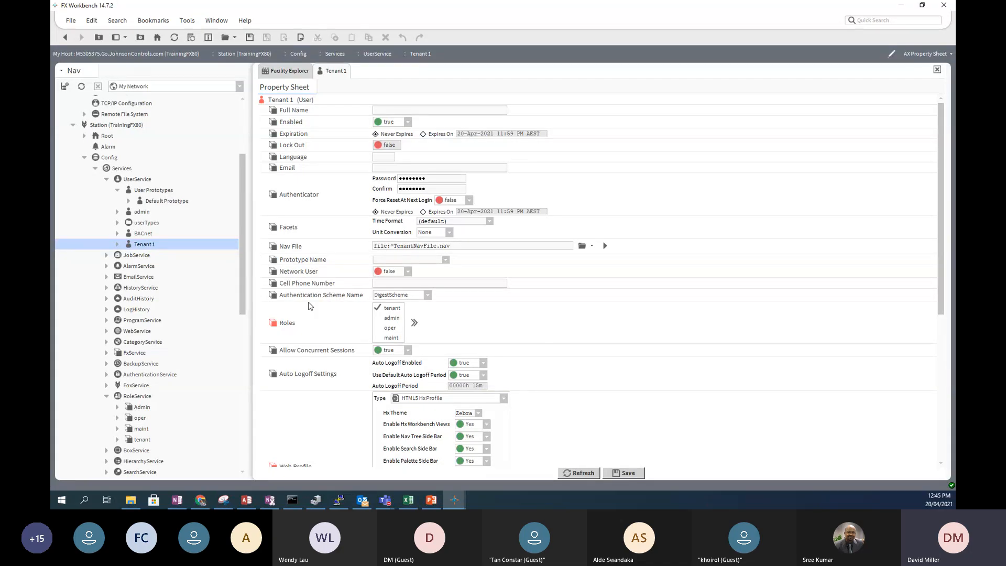
left_click(629, 473)
- Duplicate the Tenant 1 user as Tenant 2 and open its properties
right_click(142, 246)
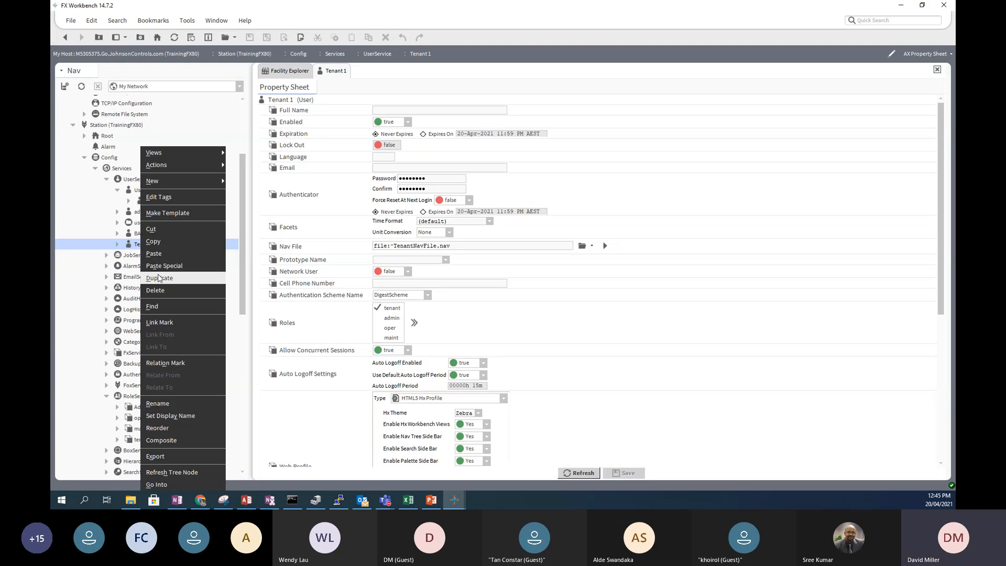
left_click(159, 278)
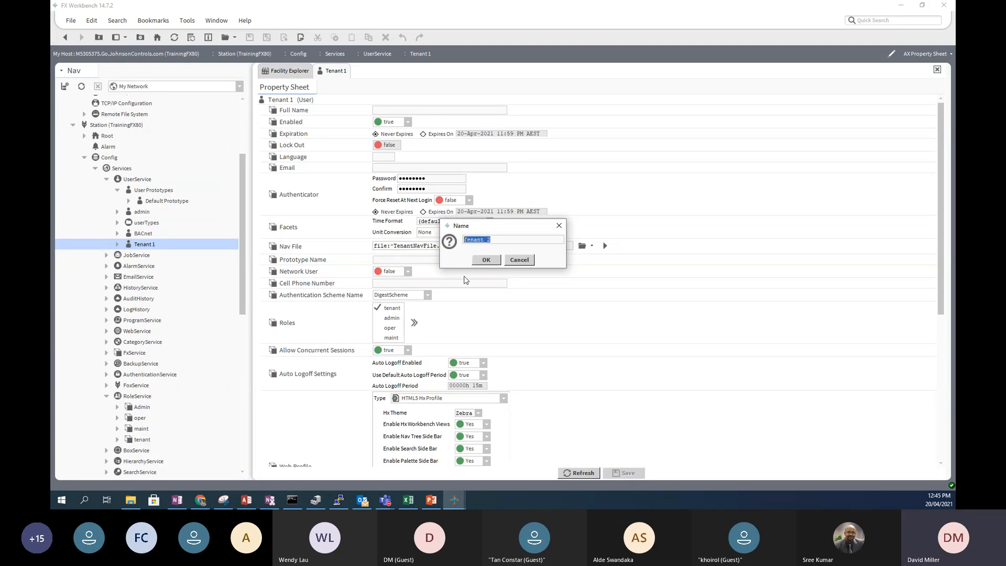
left_click(486, 260)
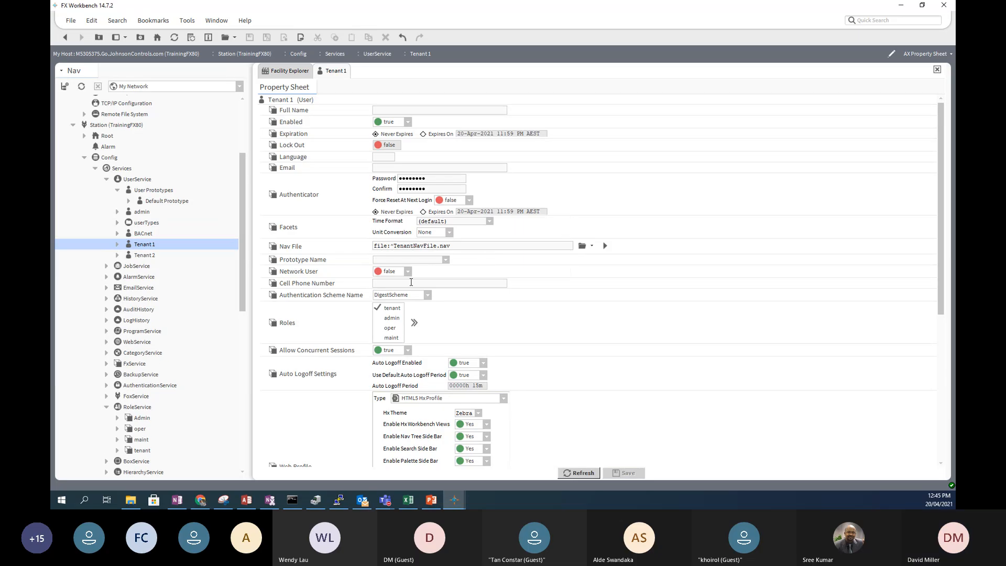
left_click(143, 256)
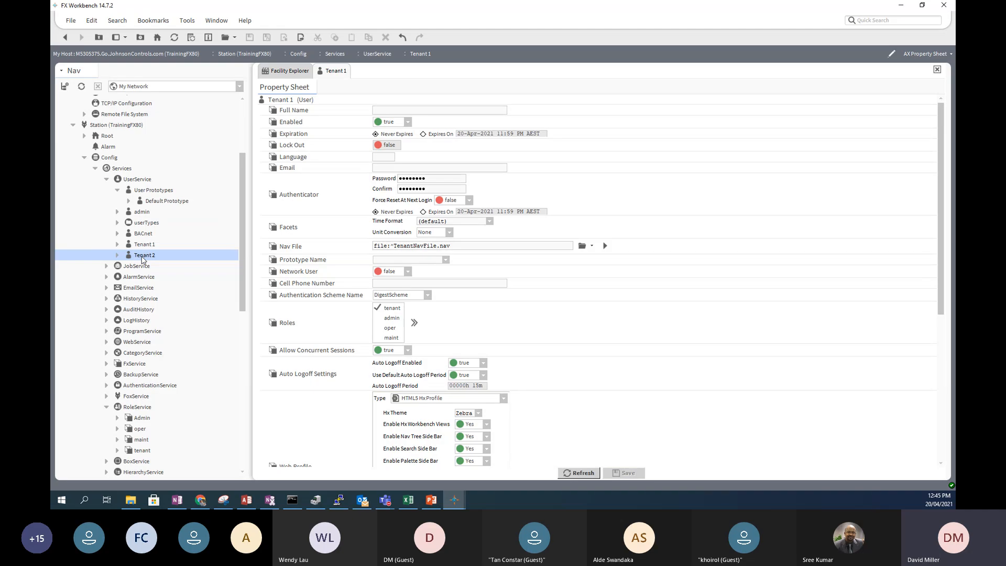
double_click(143, 255)
- Check Tenant 2's password value, then open RoleService's role list
double_click(407, 177)
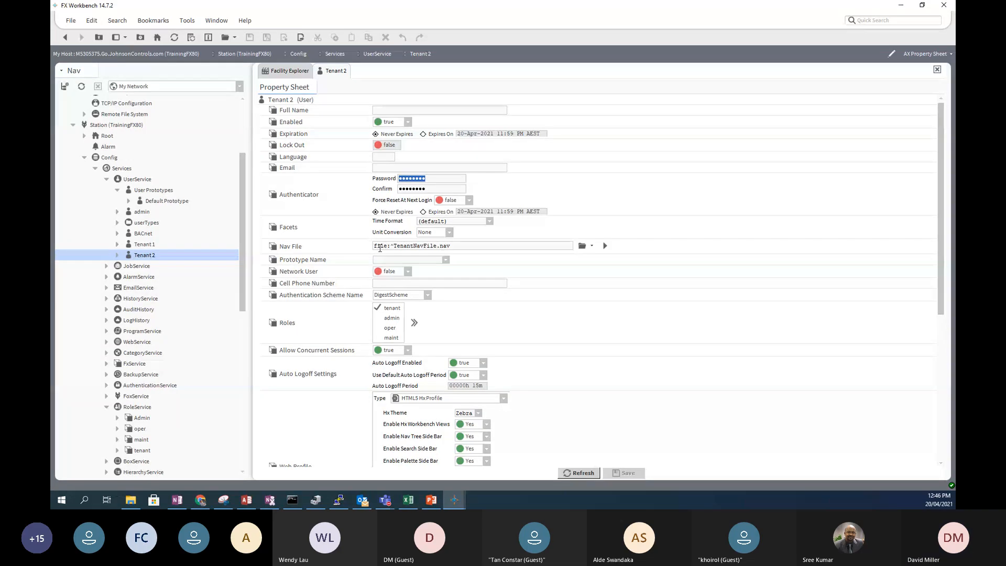
left_click_drag(243, 299, 243, 250)
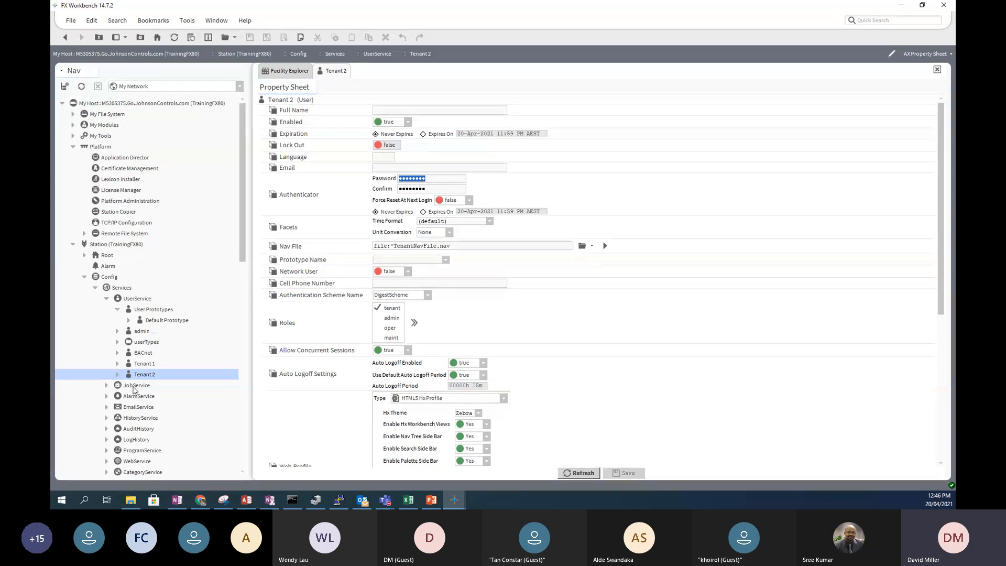
left_click_drag(243, 249, 249, 317)
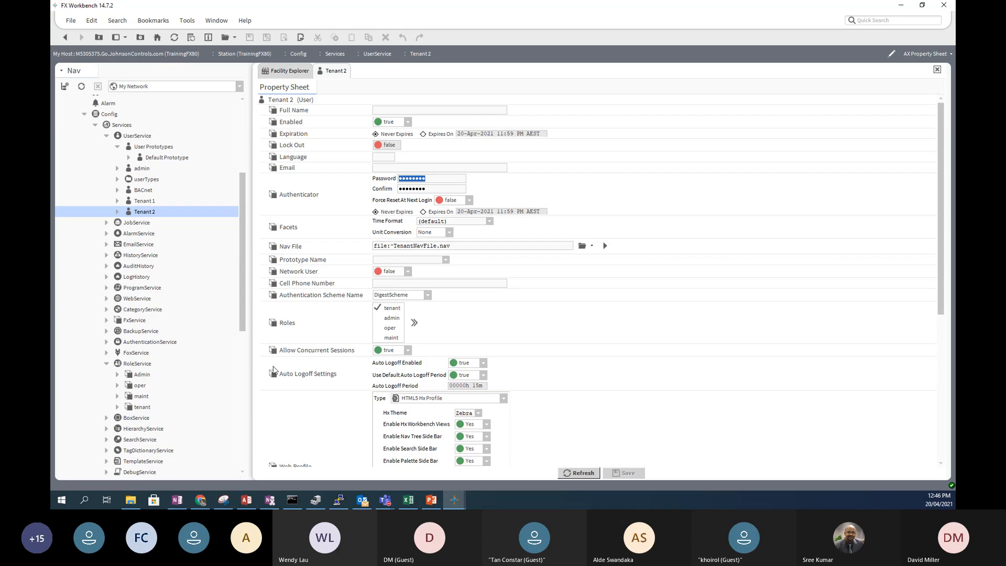
double_click(136, 364)
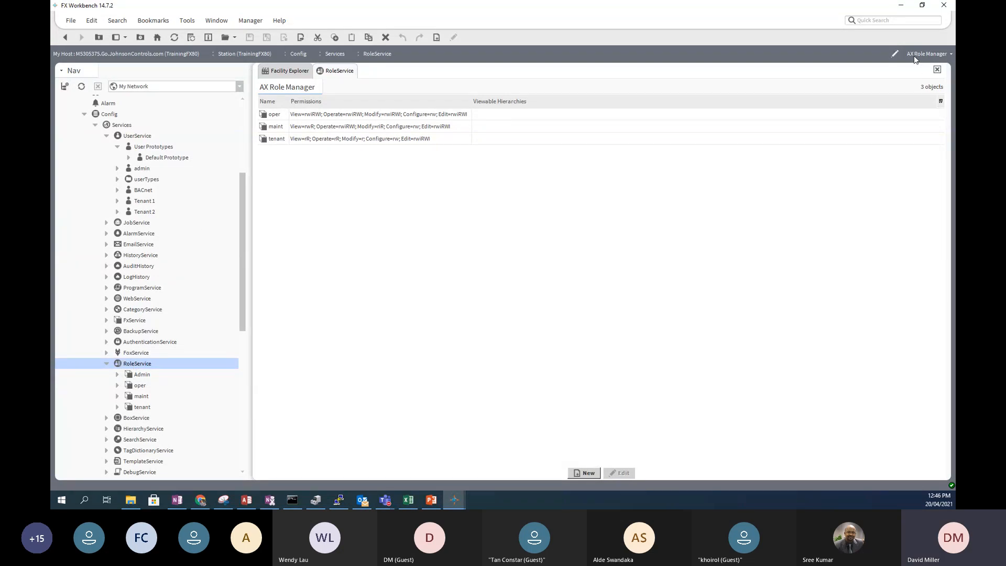
- Try RoleService's Permissions Browser and property sheet views, ending in the AX Role Manager
left_click(949, 52)
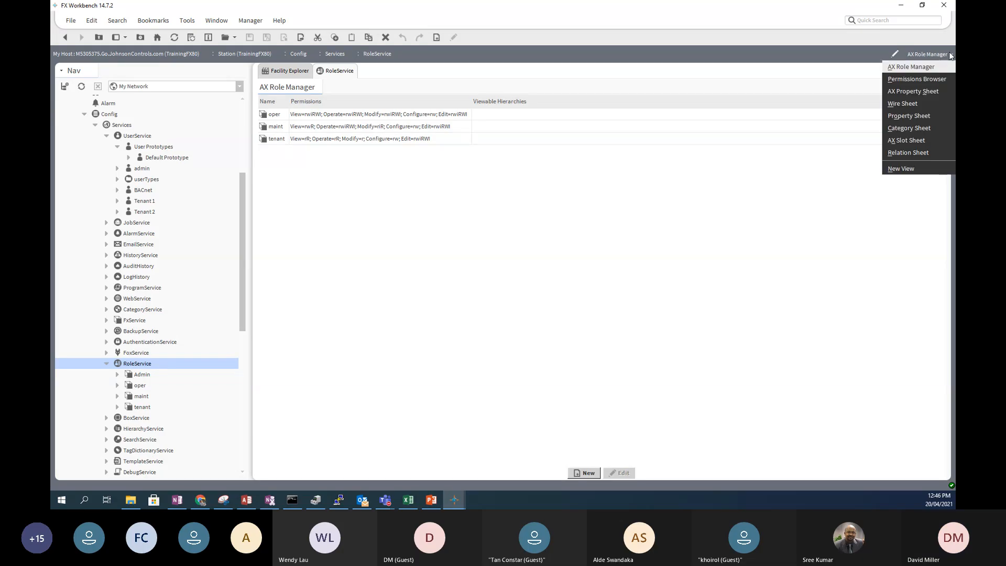
left_click(902, 80)
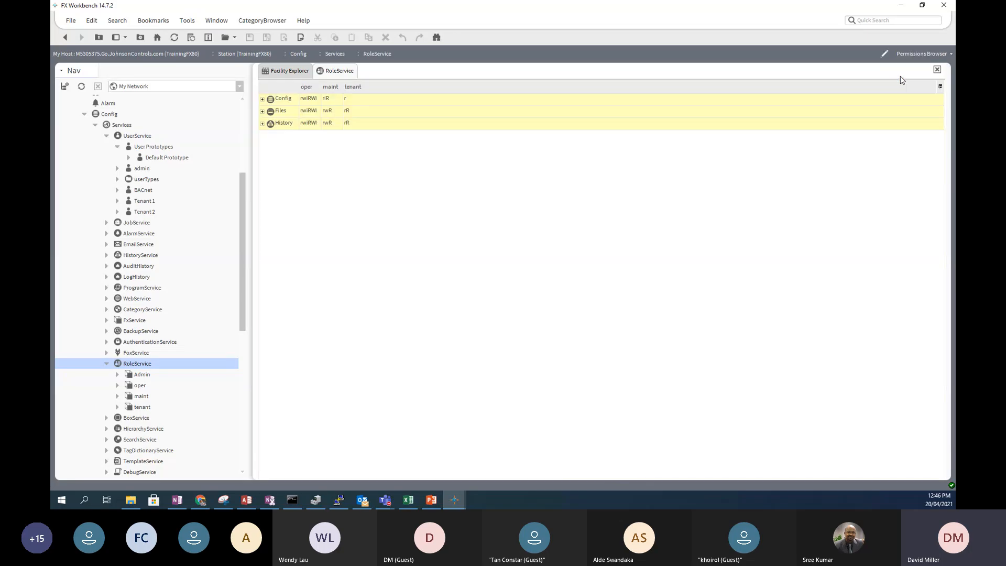
left_click(941, 54)
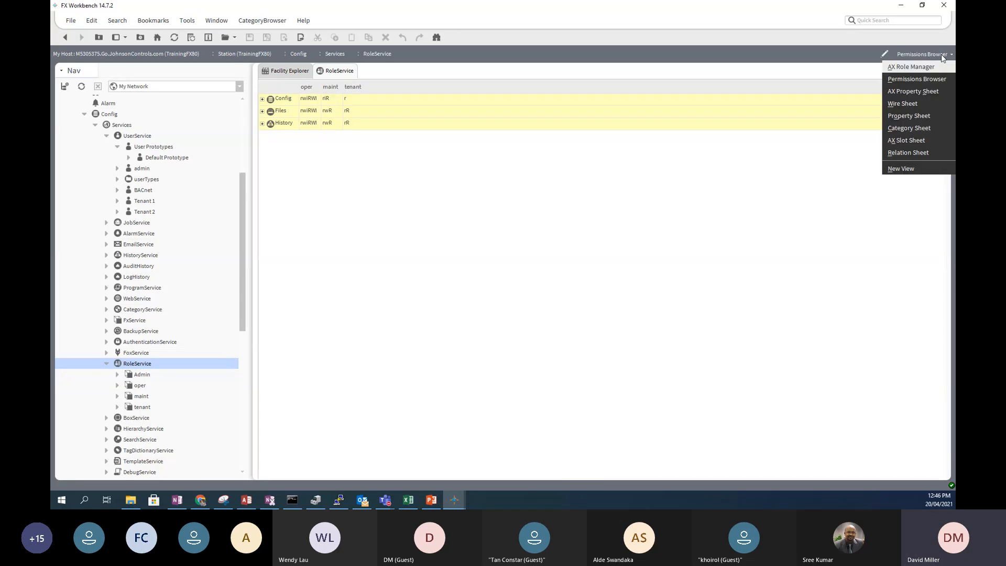
left_click(918, 92)
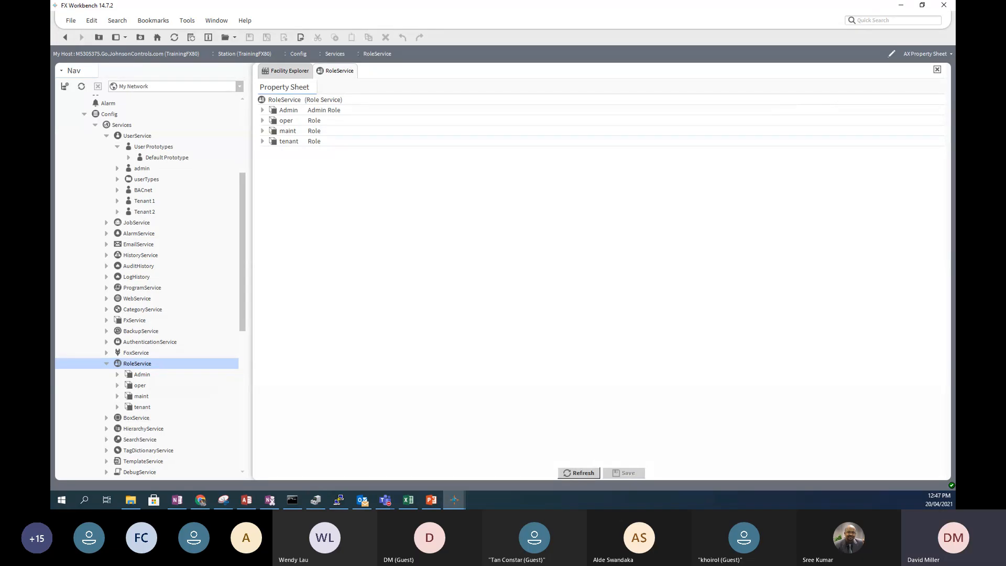
left_click(937, 55)
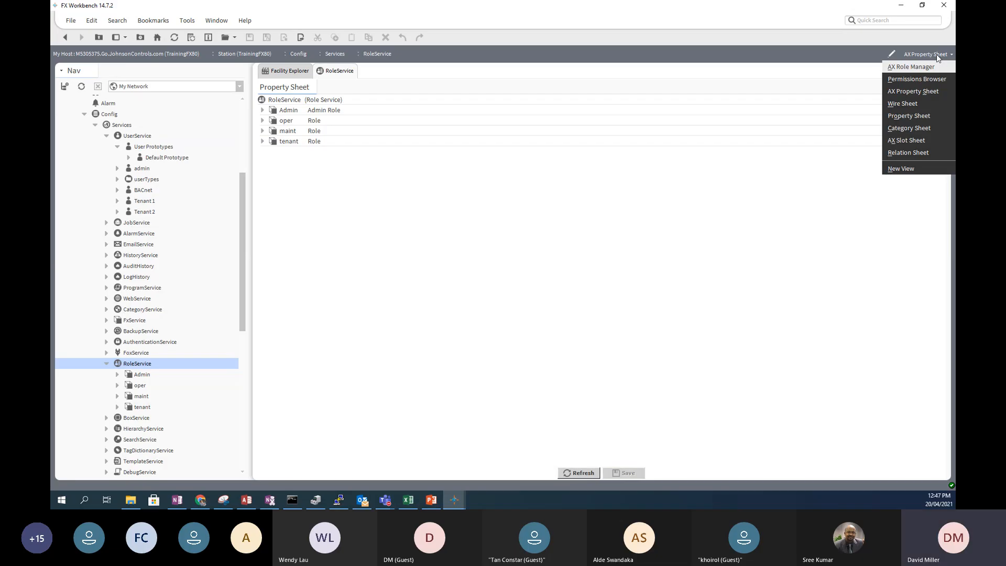
left_click(926, 66)
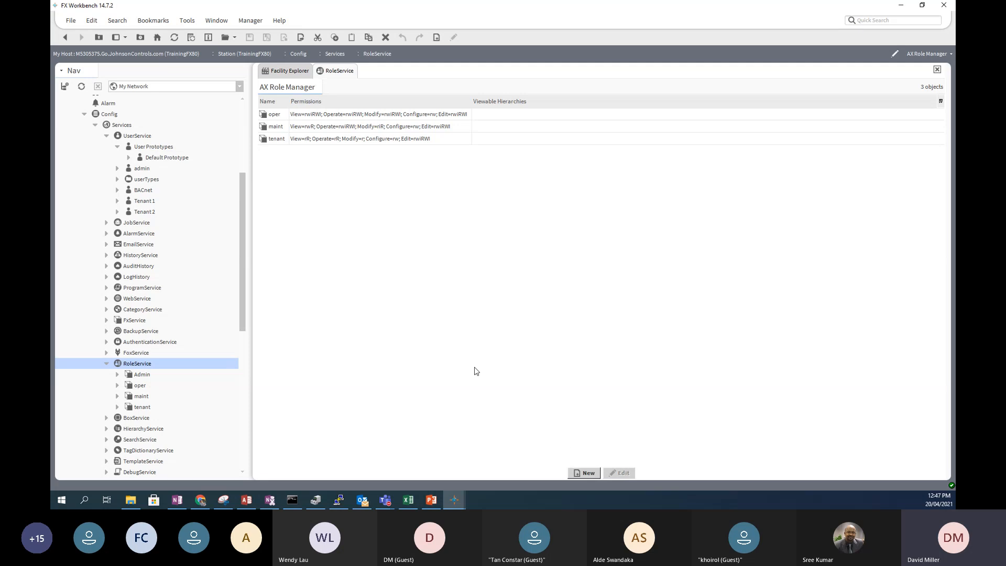
- Add one new Role and name it Level 5 Tenant
left_click(584, 473)
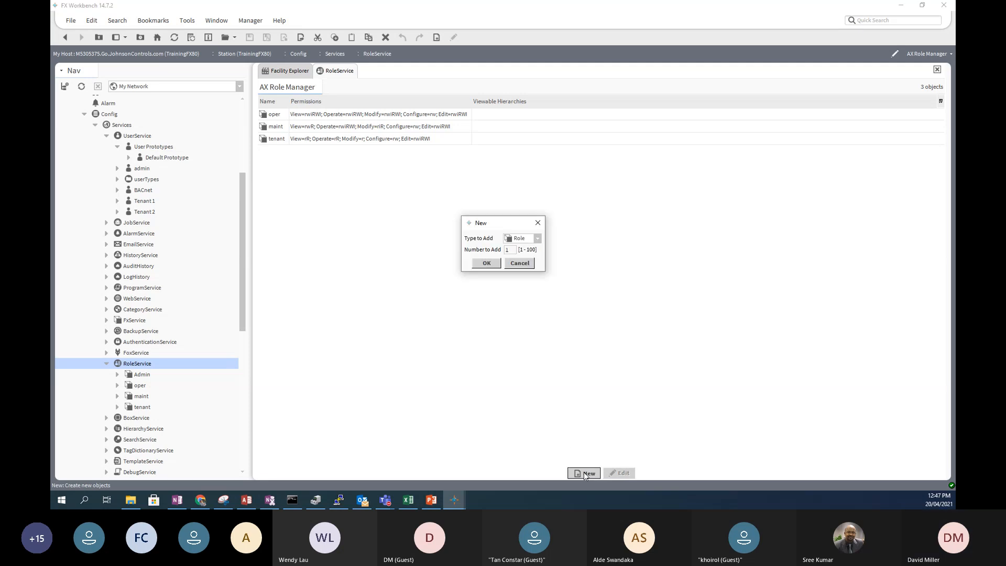
left_click(486, 263)
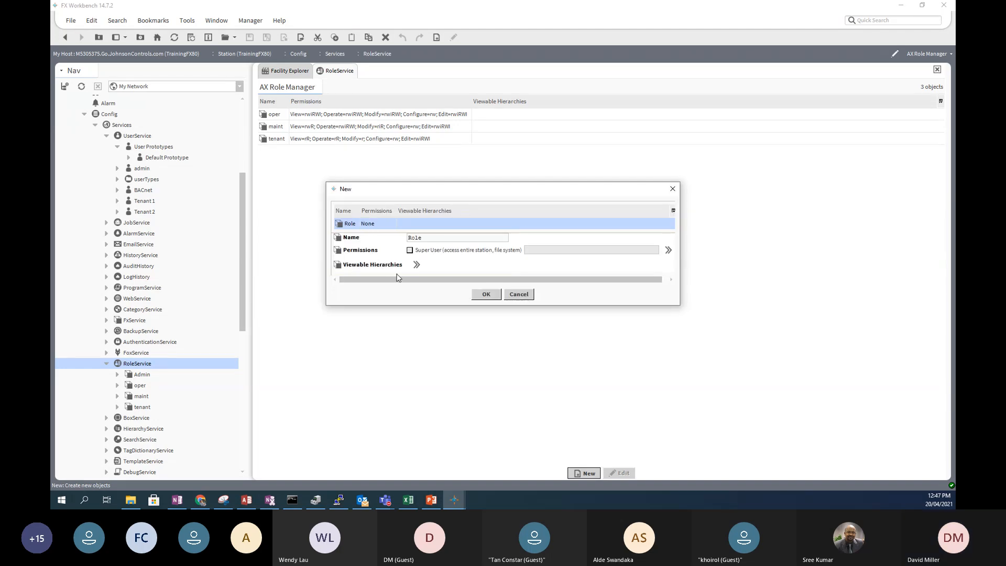
double_click(418, 238)
type("Level")
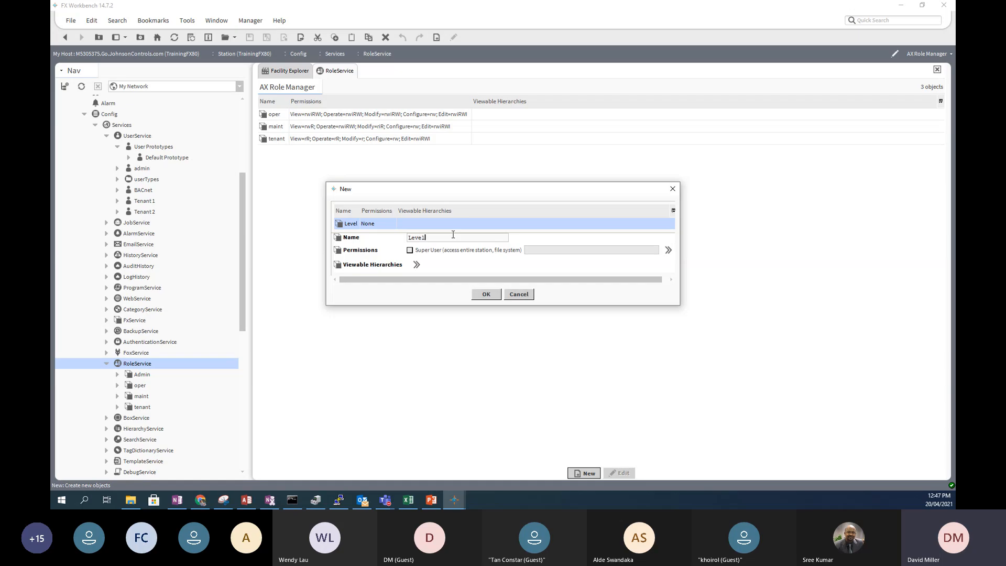
type(" 5 Tenant")
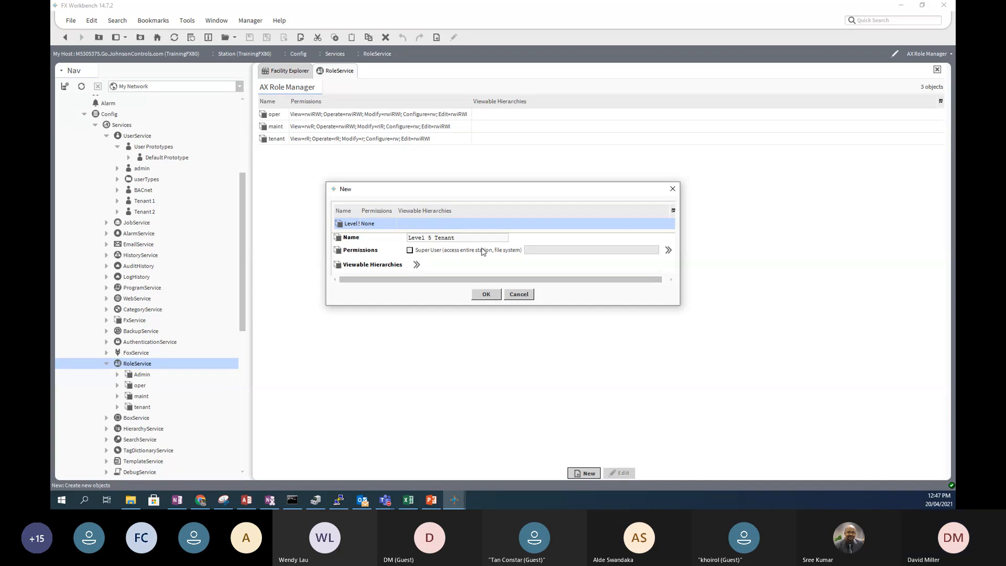
- Grant Operator and Admin read, write and invoke on Category 7 and create the role
left_click(669, 251)
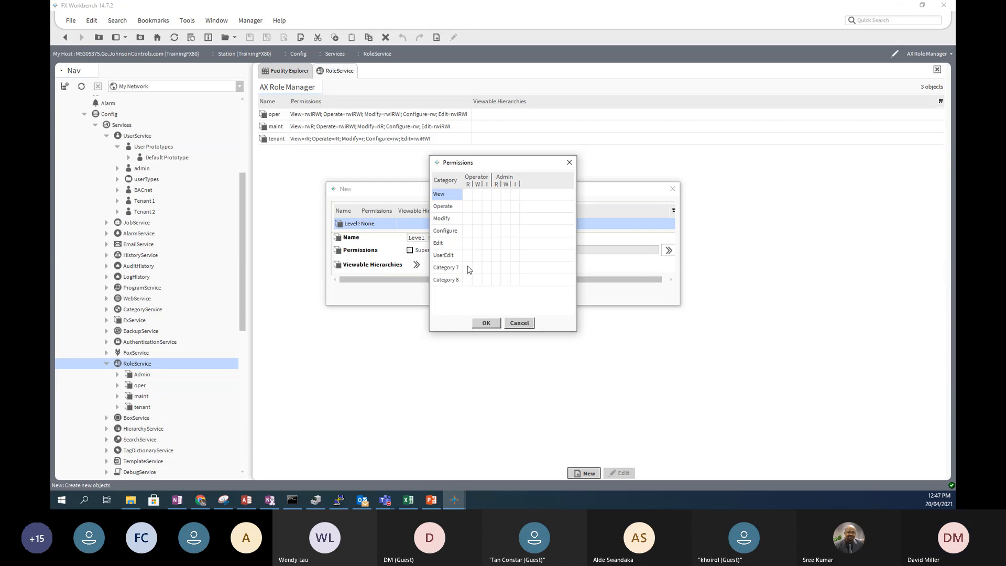
left_click(488, 269)
left_click(468, 269)
left_click(478, 268)
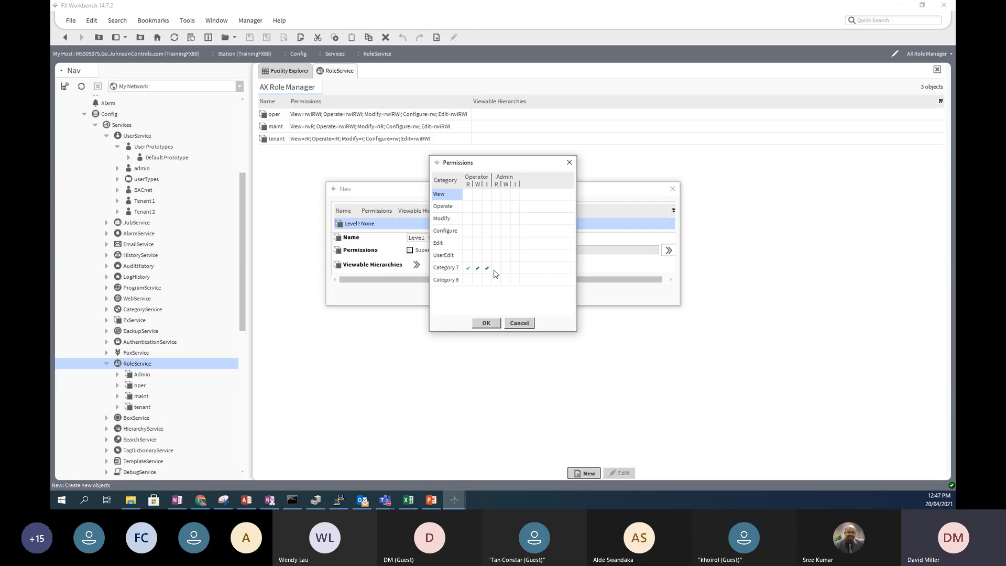
left_click(497, 269)
left_click(506, 269)
left_click(515, 268)
left_click(486, 323)
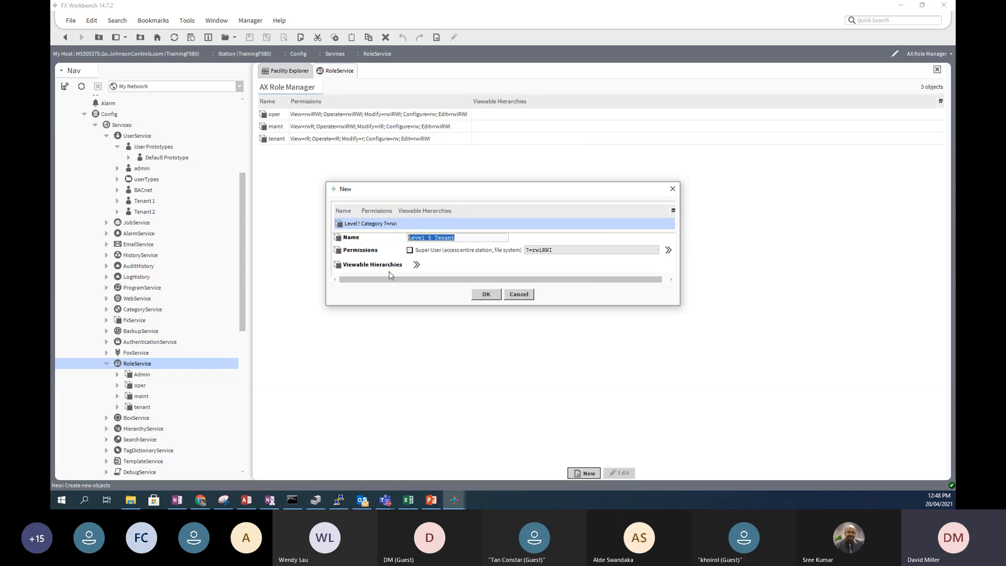
left_click(486, 294)
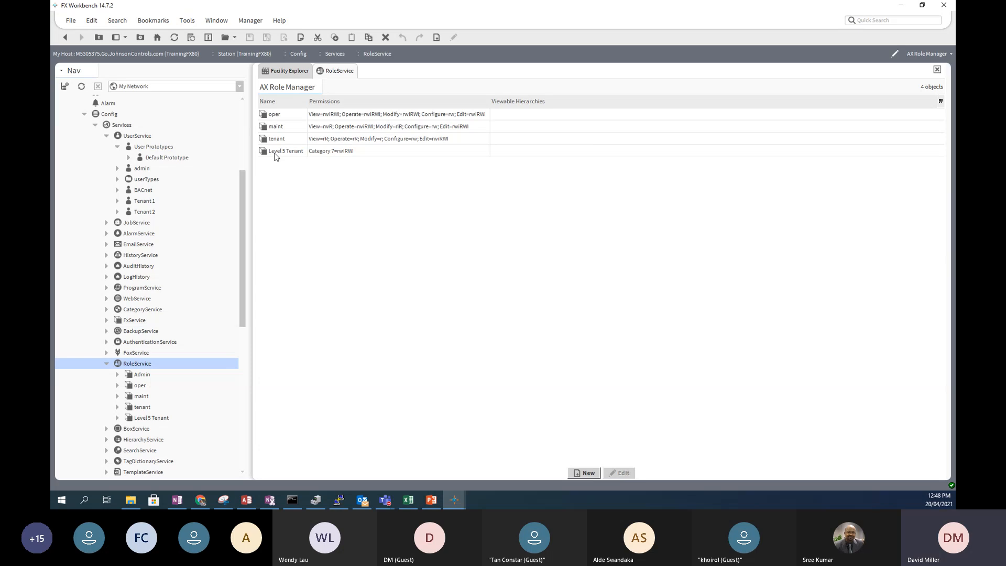
- Confirm Level 5 Tenant is the fourth role, then bring up RoleService's view choices
left_click(926, 54)
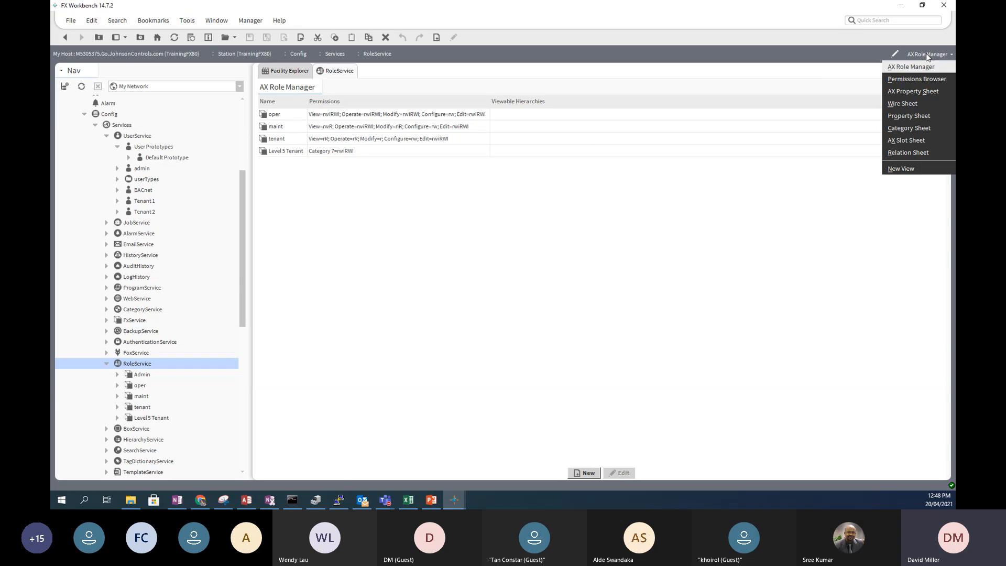
- Show RoleService as the Permissions Browser with Config and Services expanded
left_click(916, 80)
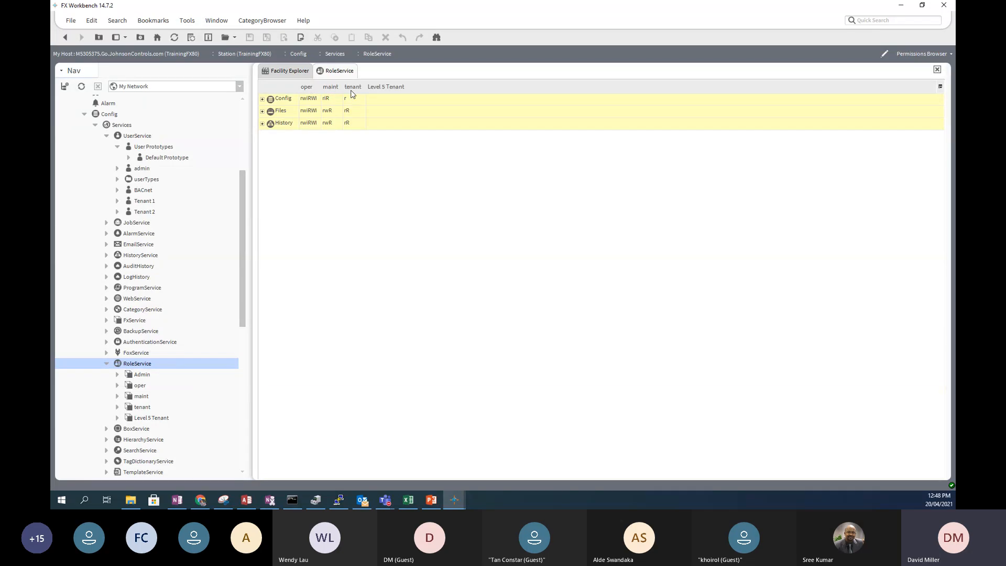
left_click(262, 99)
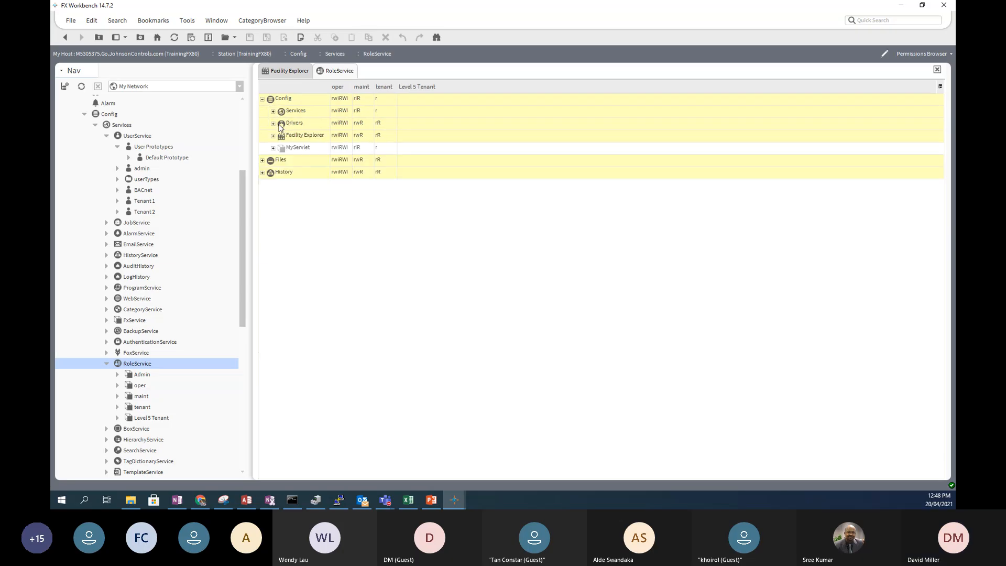
left_click_drag(243, 187, 245, 122)
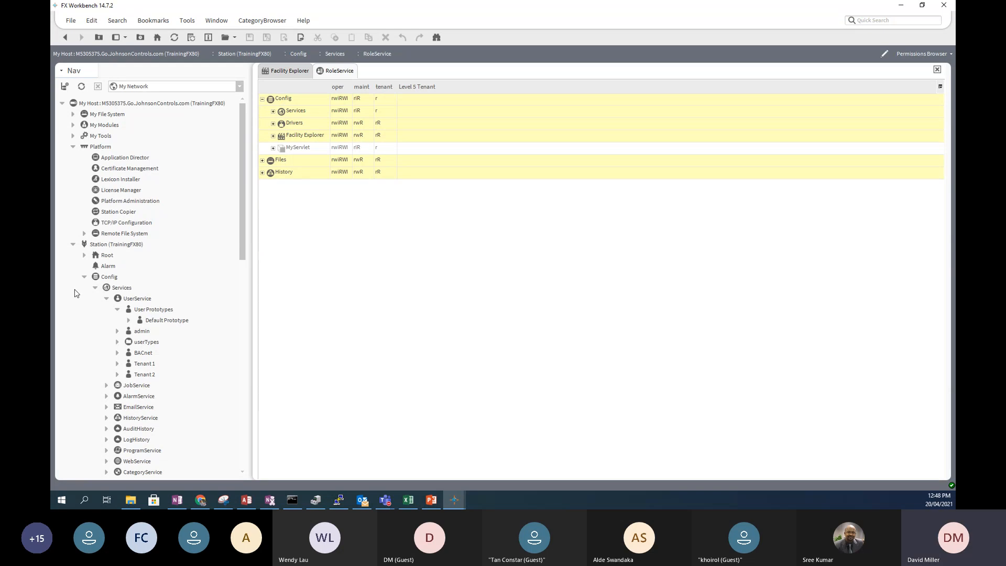
left_click(84, 277)
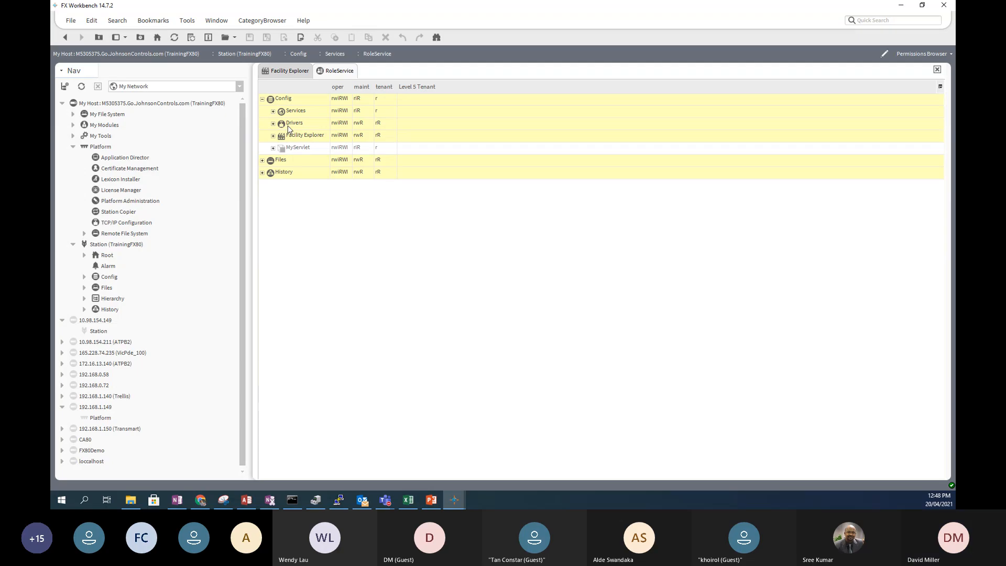
left_click(85, 277)
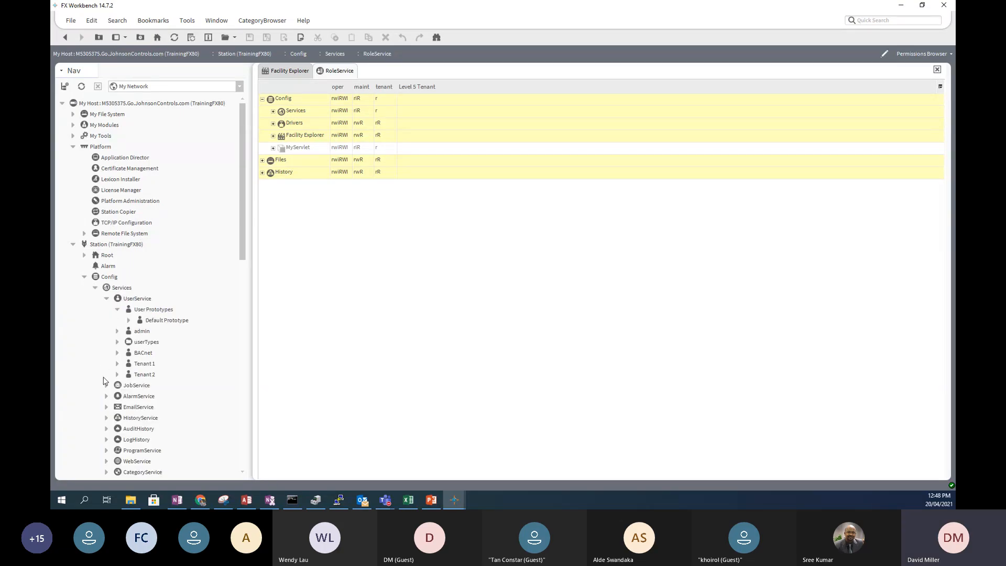
scroll(105, 374, "down", 5)
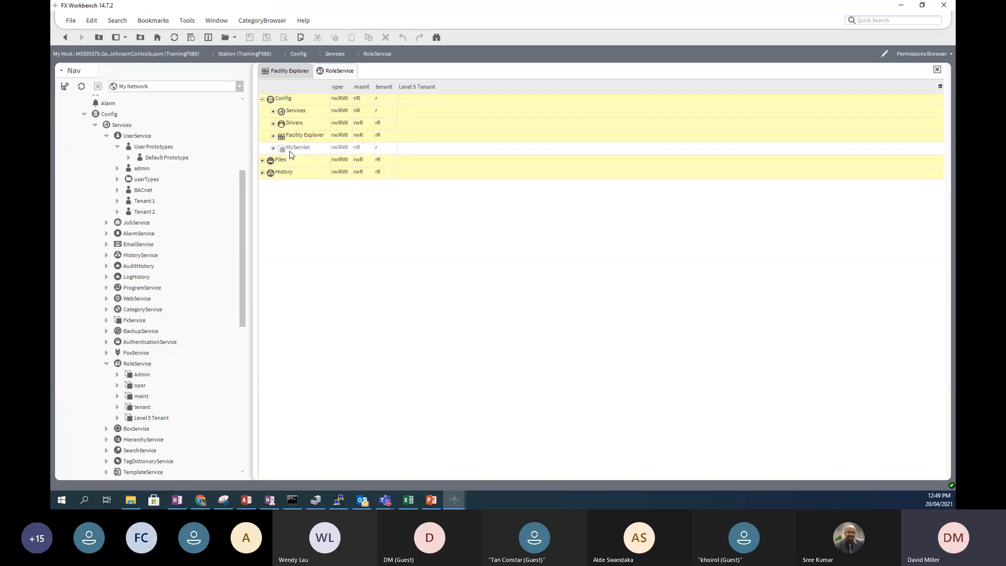
left_click(273, 113)
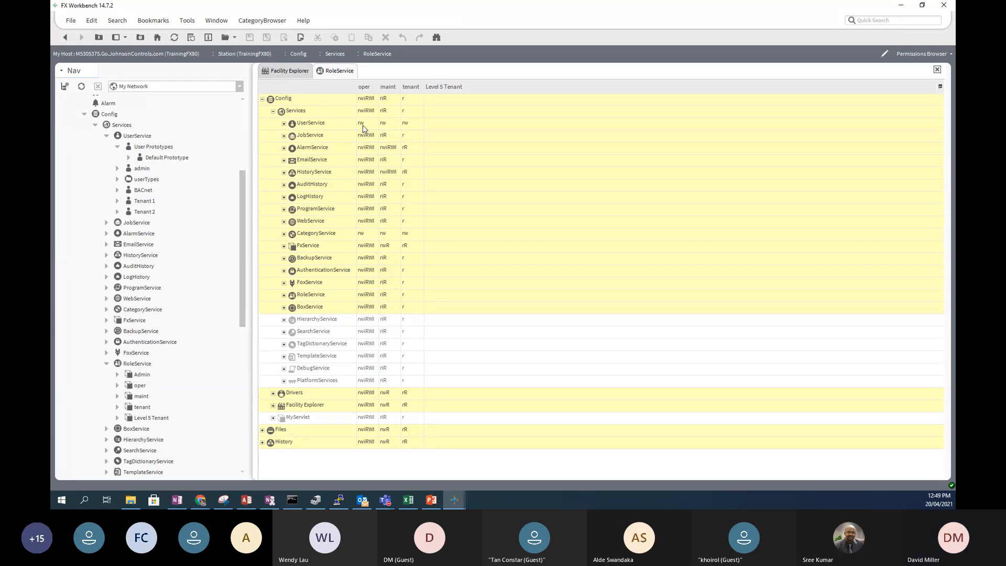
- Expand UserService, the admin user and its Authenticator in the permissions table
left_click(284, 125)
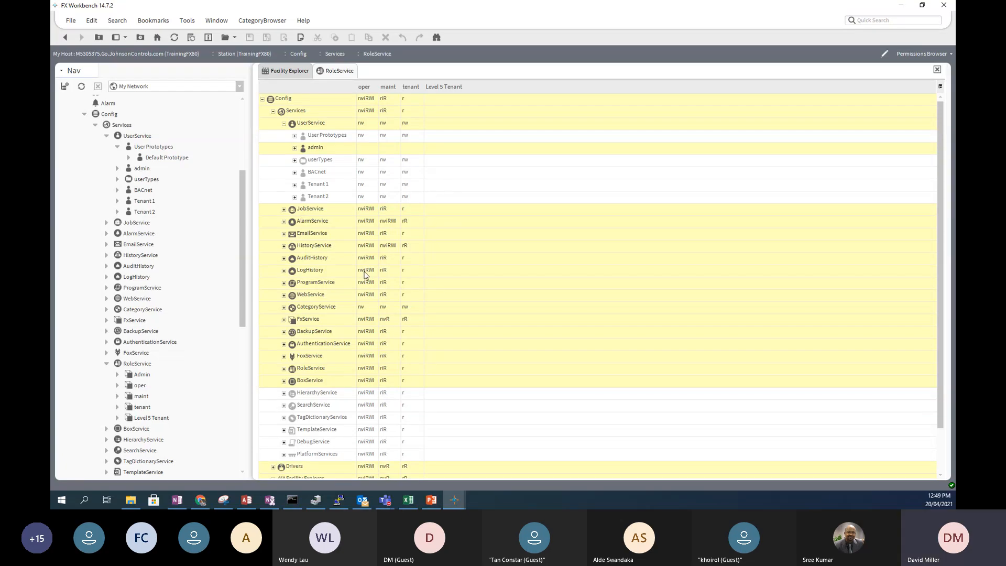
scroll(365, 275, "down", 1)
scroll(365, 275, "down", 3)
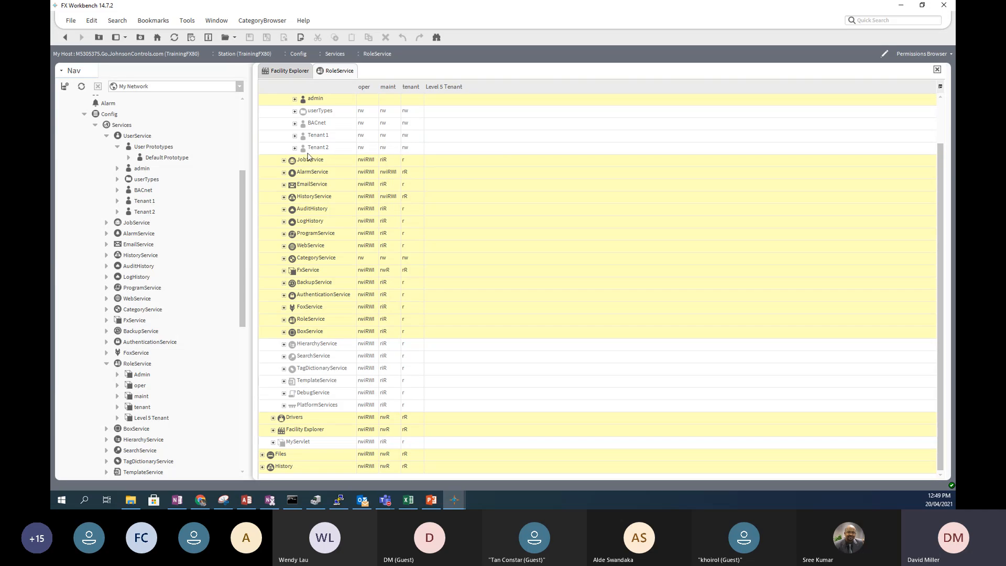
left_click(295, 99)
left_click(306, 112)
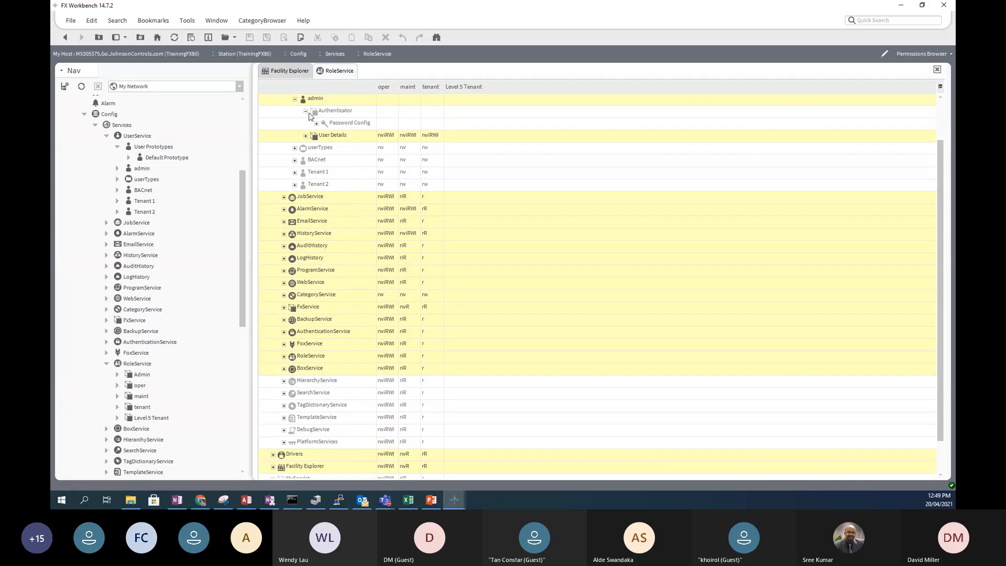
- Scroll through the per-role permissions and collapse Config to the top-level rows
scroll(455, 126, "up", 2)
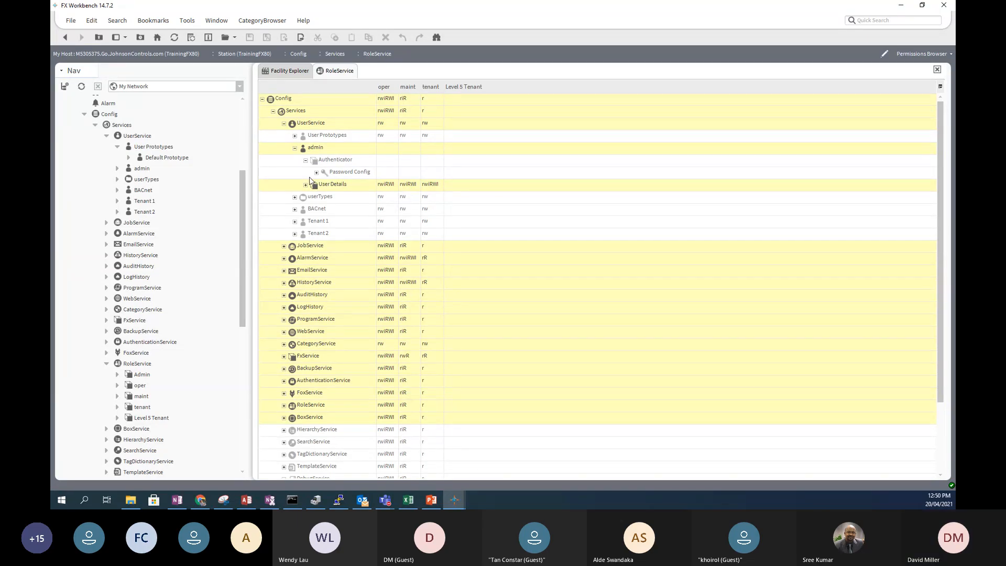
scroll(288, 277, "down", 3)
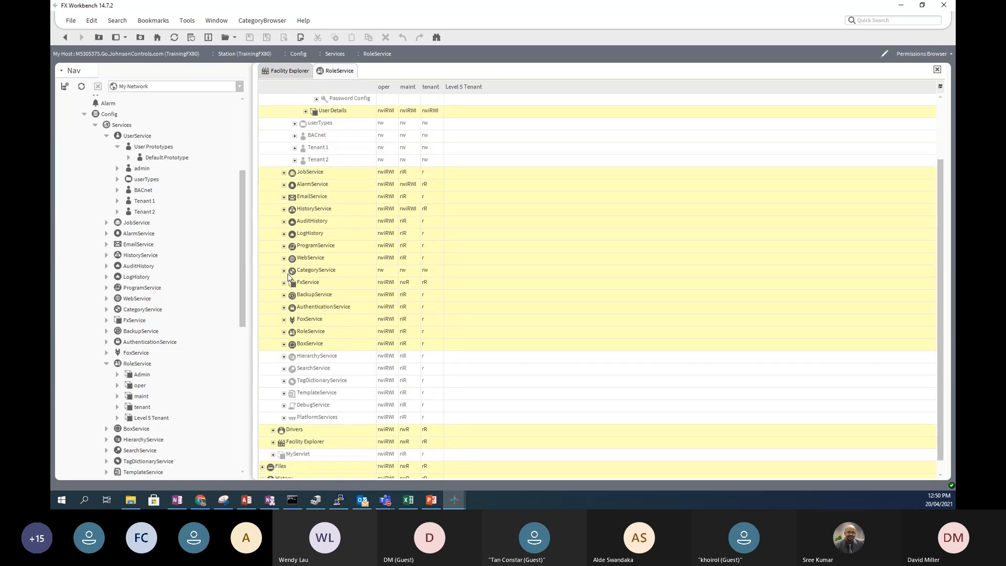
scroll(288, 276, "down", 1)
scroll(288, 277, "up", 4)
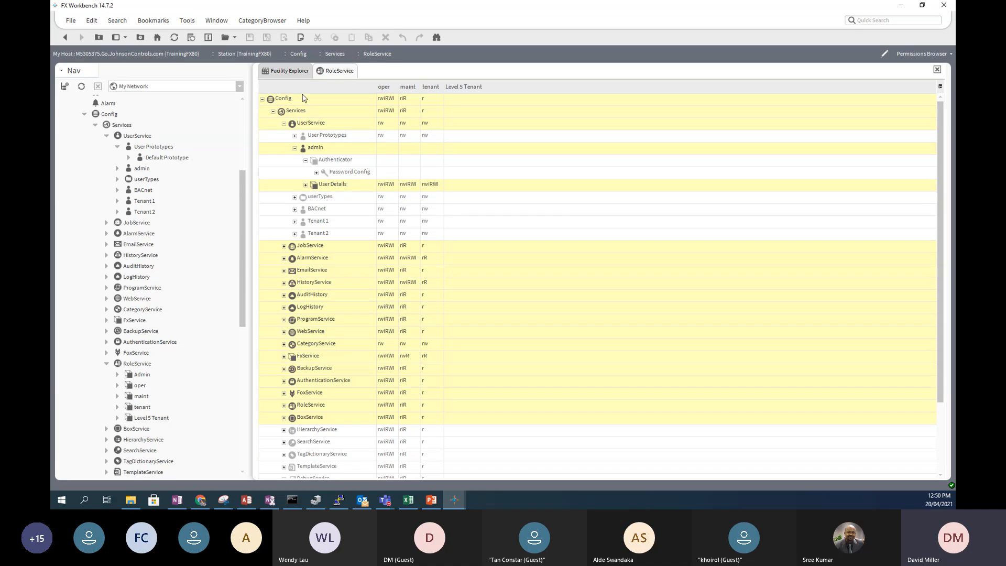
left_click(262, 99)
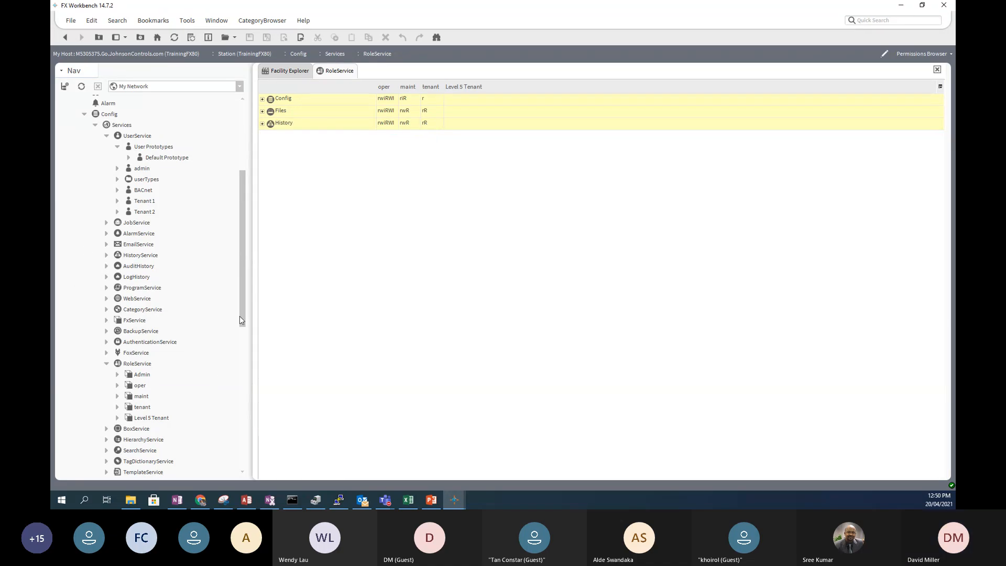
- Expand CategoryService in the Nav tree and open its Category Browser
left_click_drag(240, 319, 238, 263)
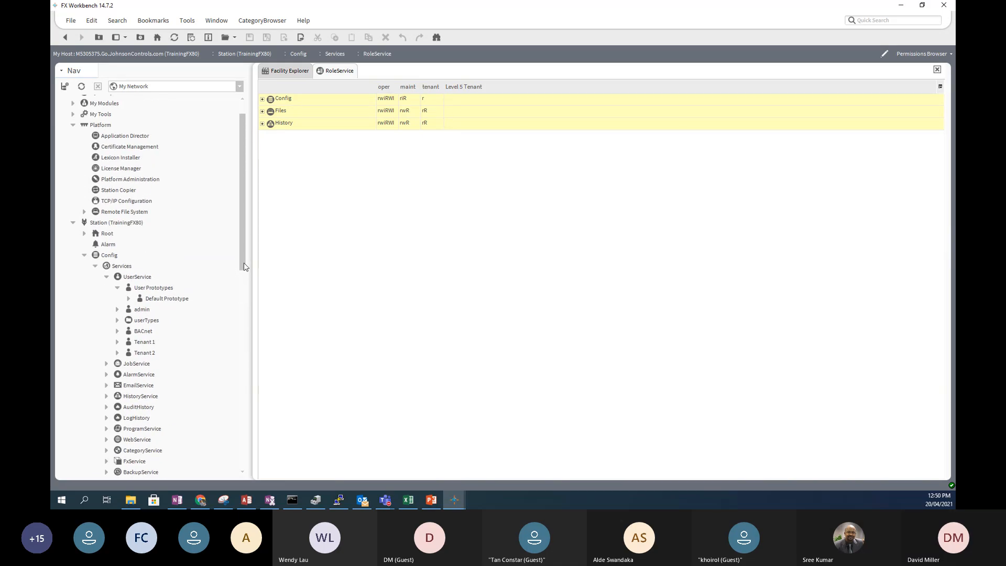
left_click_drag(244, 266, 235, 346)
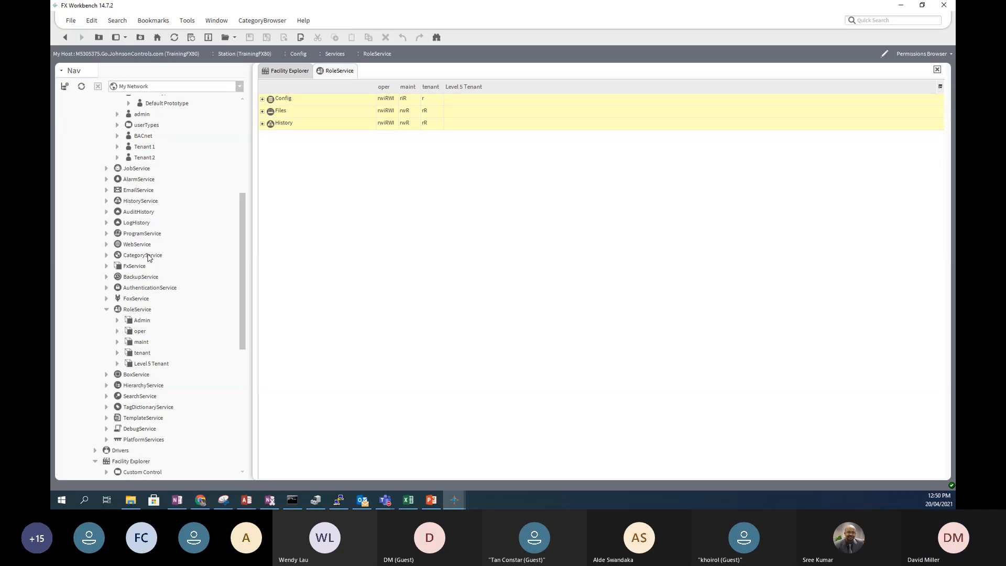
left_click(106, 256)
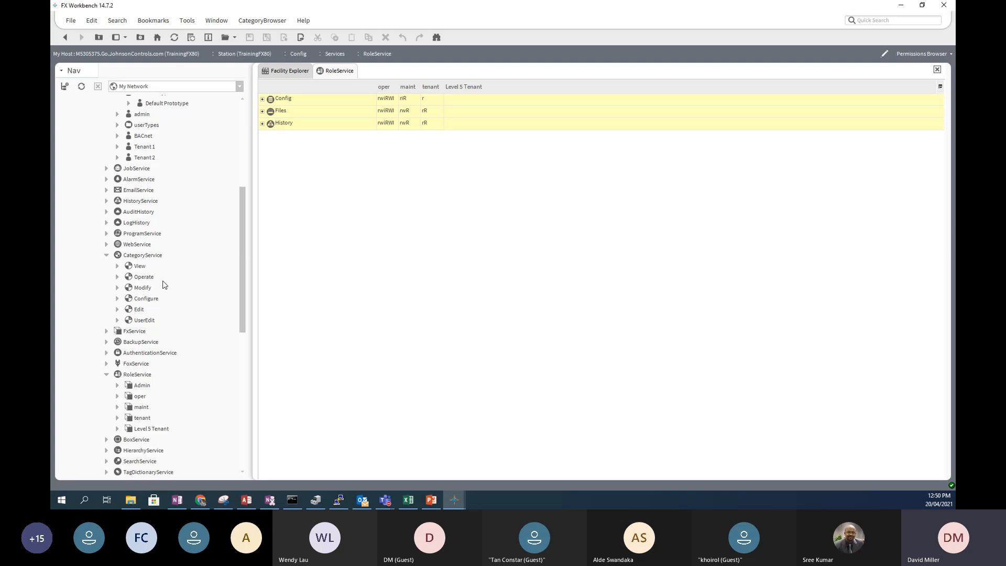
double_click(129, 257)
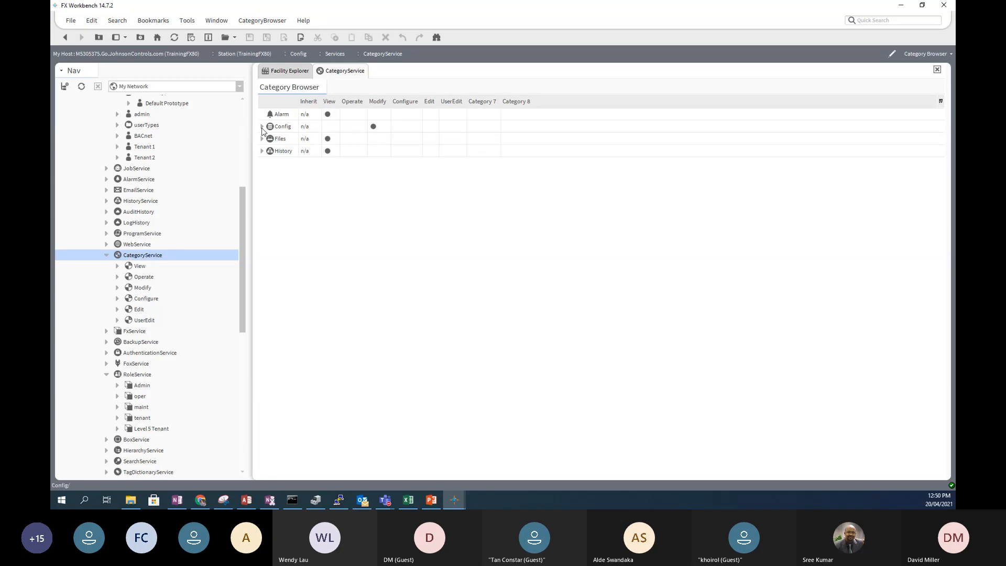
- Expand Config, Services, UserService and the admin user rows in the Category Browser grid
left_click(262, 127)
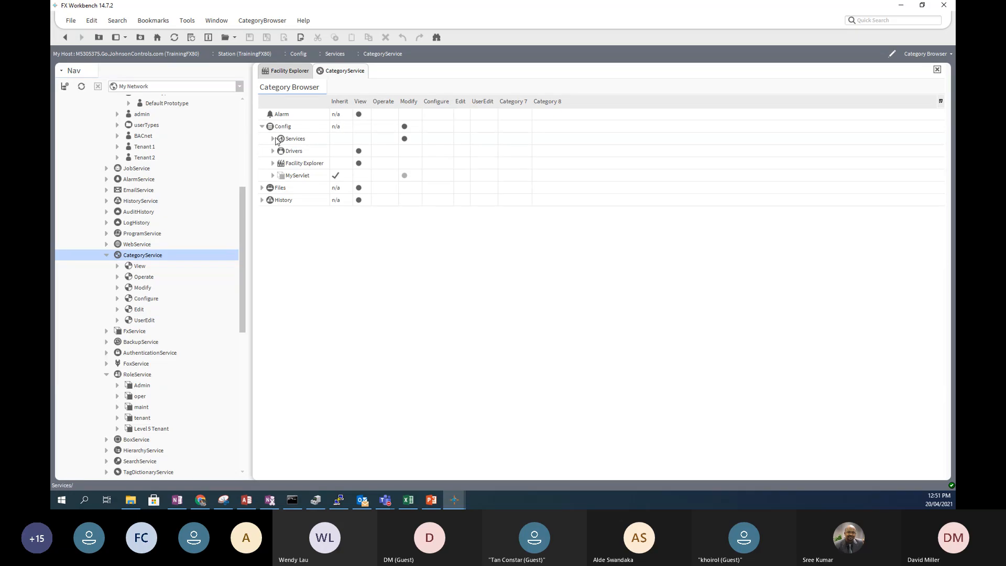
left_click(272, 139)
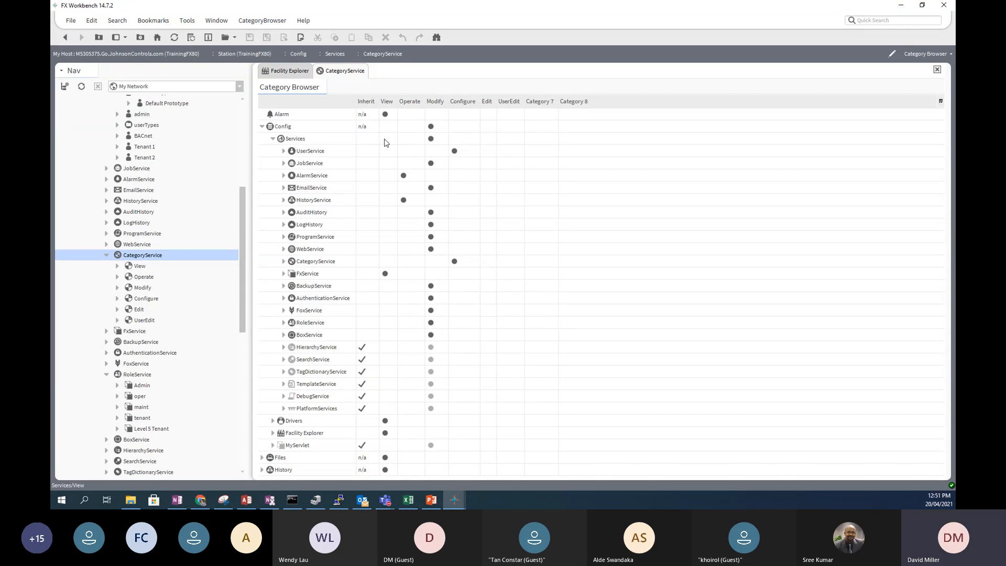
left_click(283, 151)
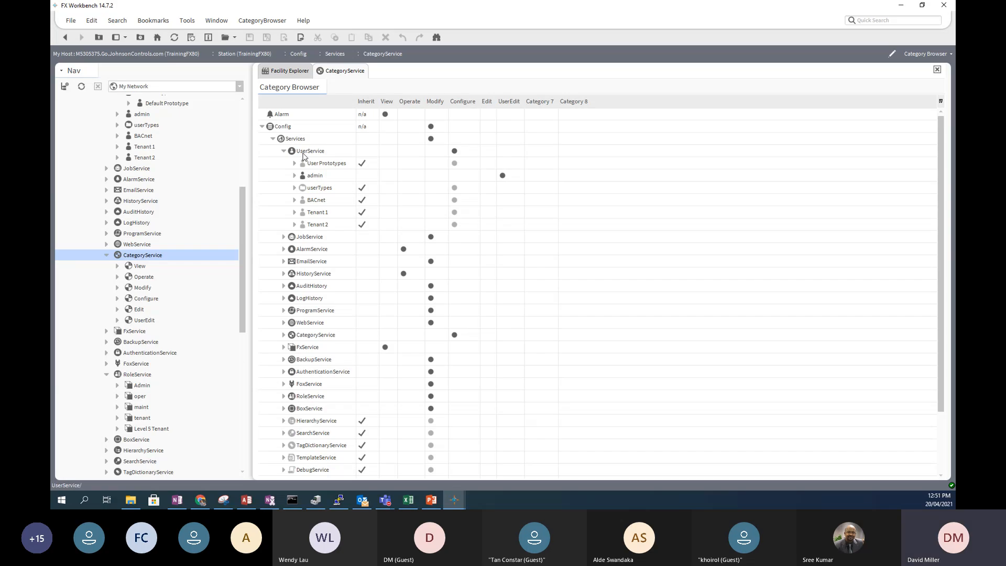
left_click(295, 176)
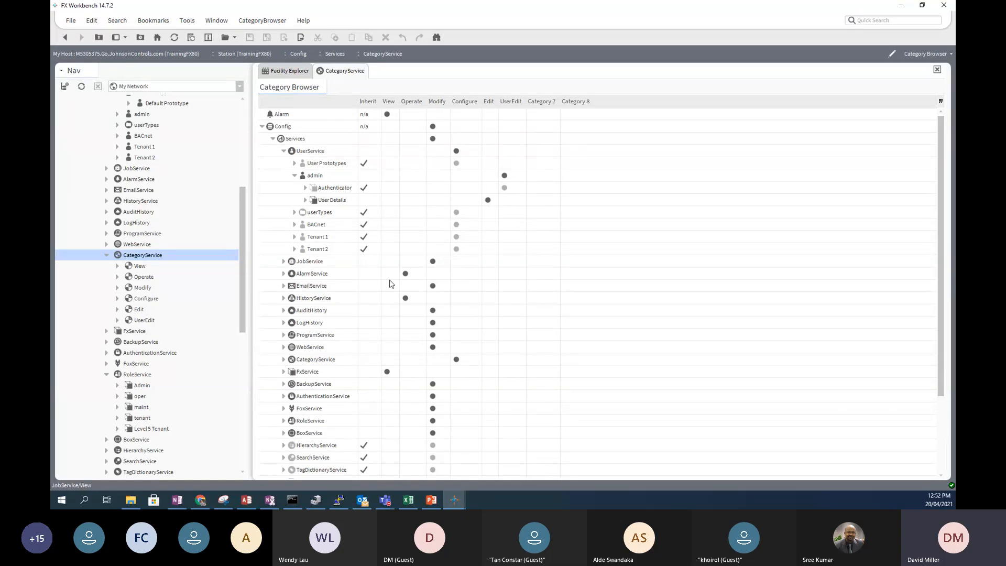
- Expand Drivers and Bacnet Network to list Local Device, Bacnet Comm, Monitor and Tuning Policies, then check Niagara Network
scroll(372, 333, "down", 3)
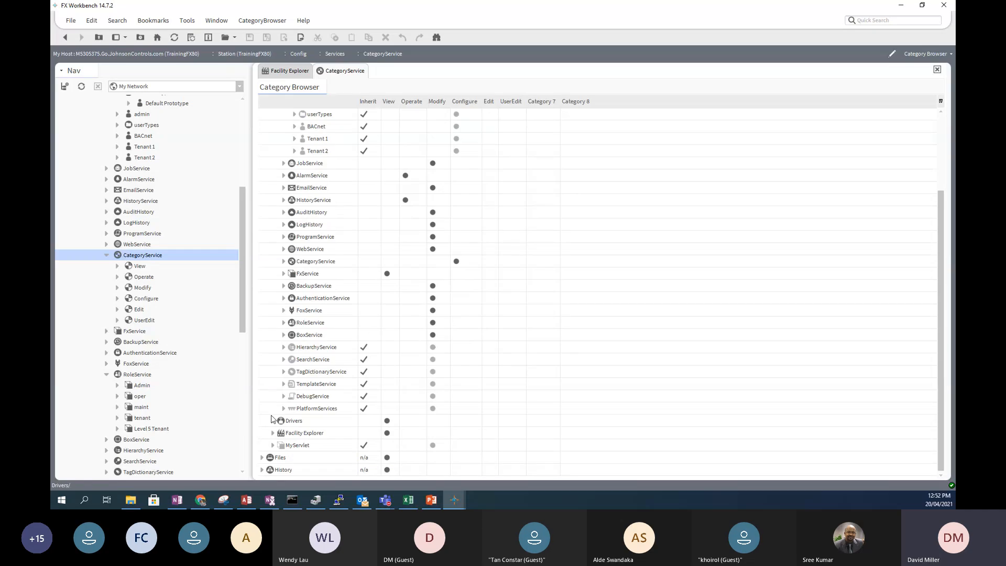
left_click(273, 421)
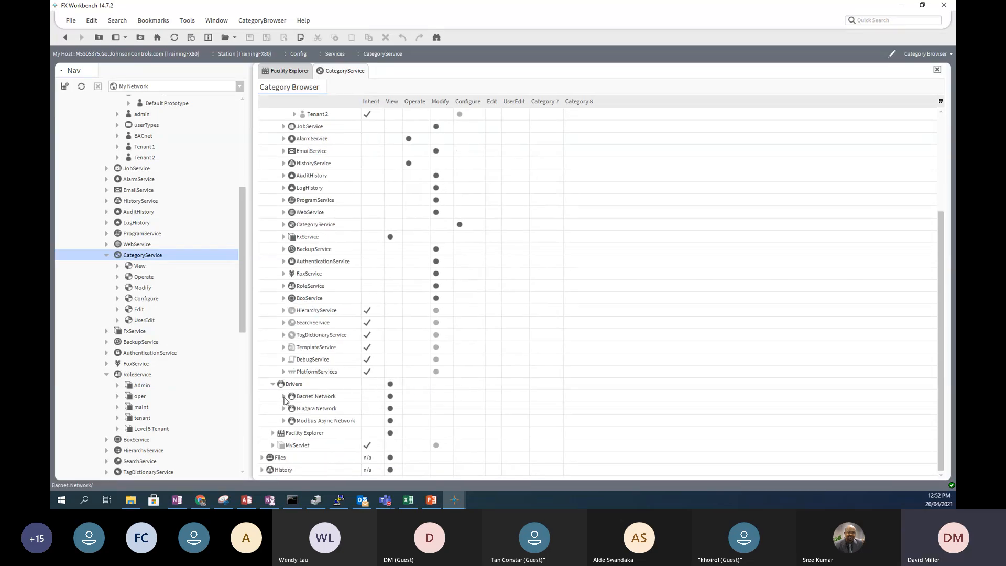
left_click(284, 397)
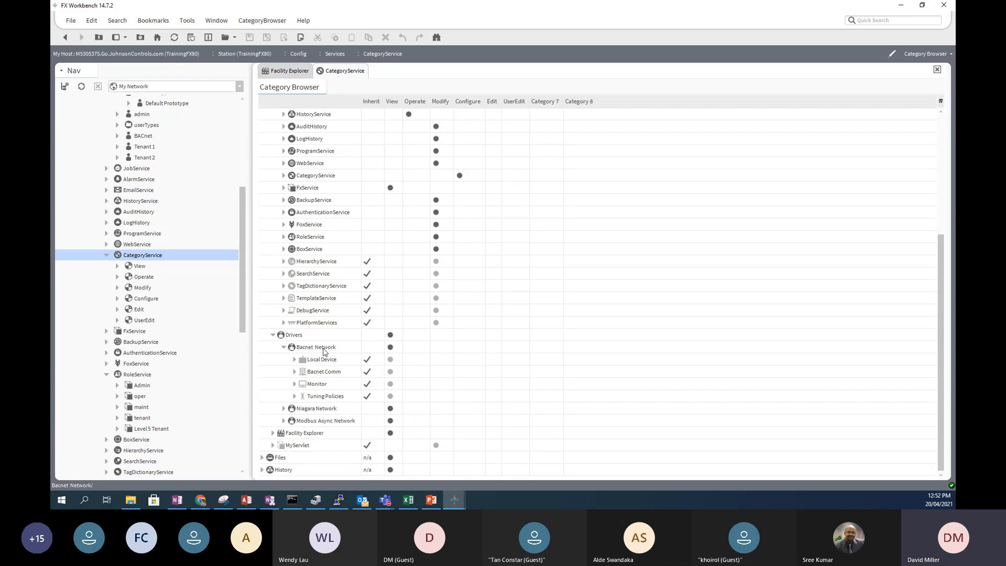
left_click(284, 408)
- Try Bacnet Network in Operate and remove it, then stop Tuning Policies' Default Policy inheriting
left_click(419, 348)
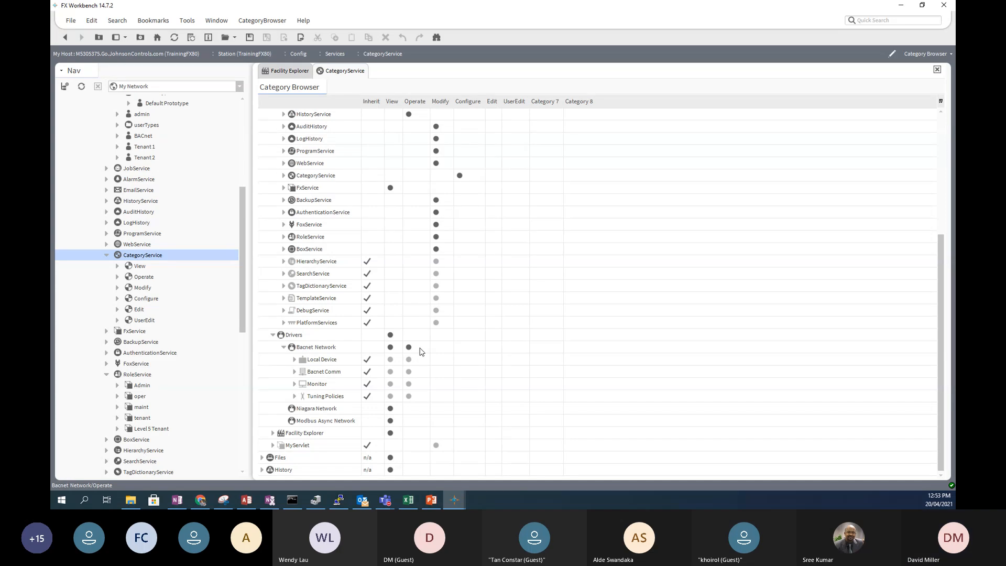
left_click(294, 360)
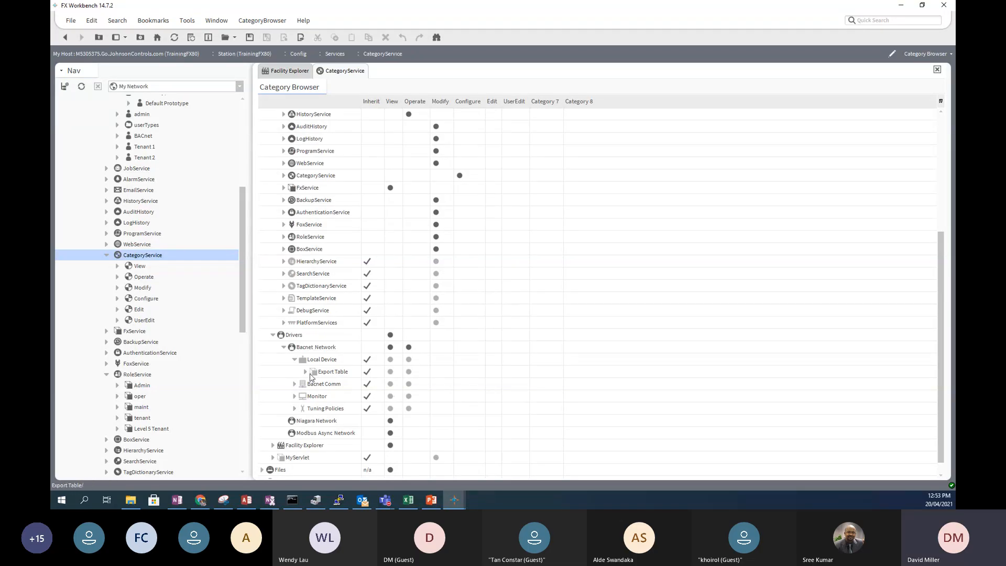
left_click(408, 347)
left_click(295, 409)
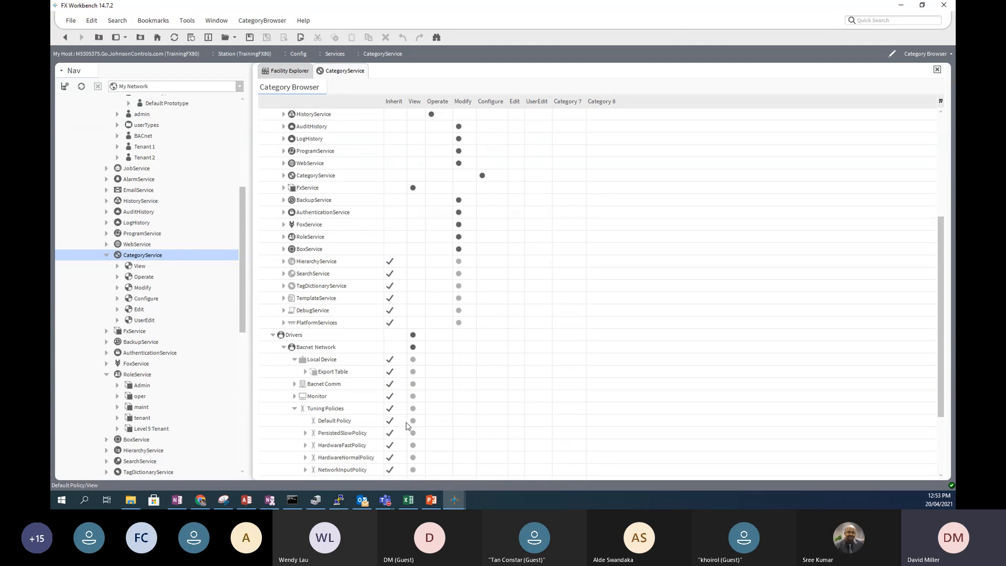
left_click(391, 422)
- Put Bacnet Network back in Operate, restore Default Policy inheritance, and collapse the Bacnet branch
left_click(432, 351)
left_click(388, 421)
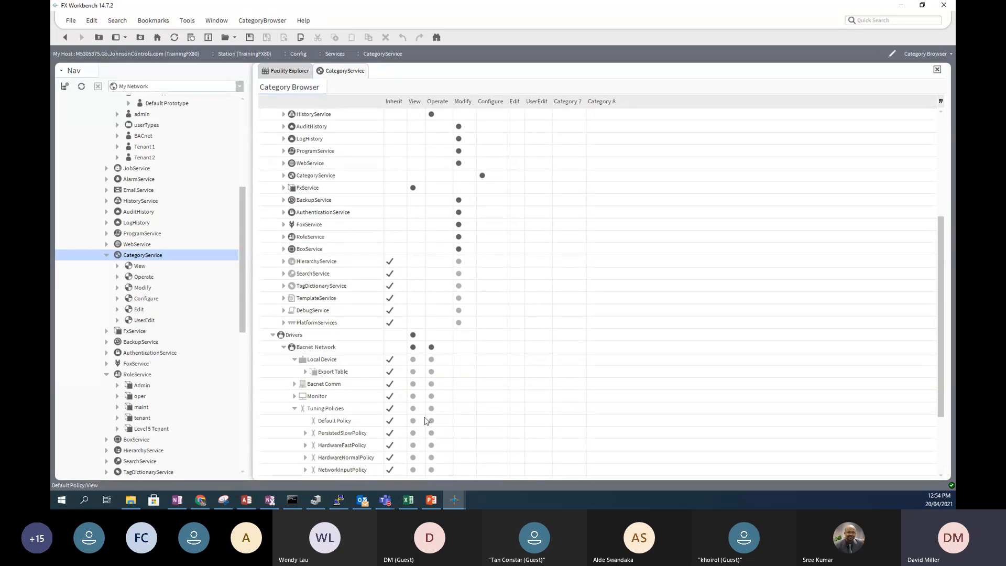
left_click(284, 347)
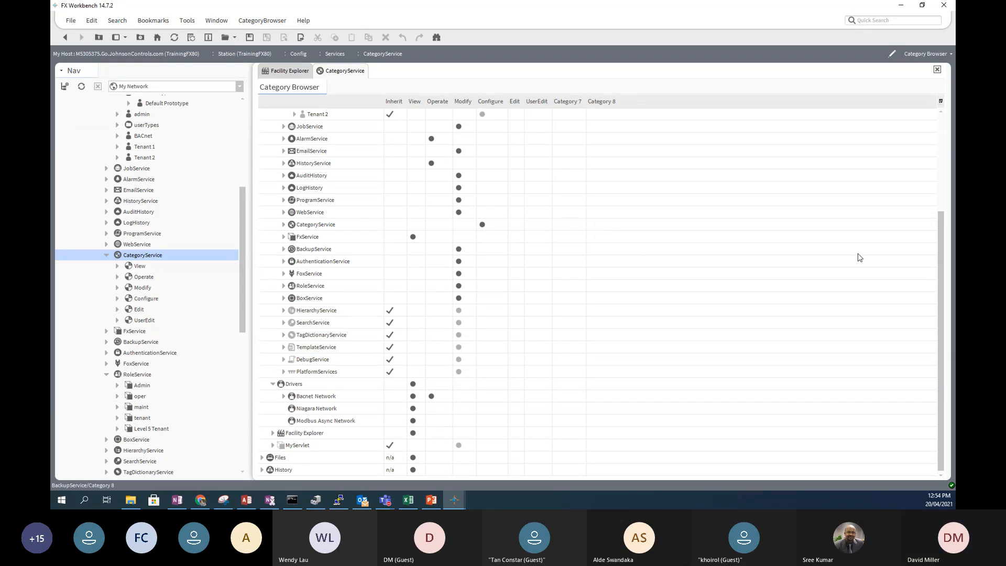
left_click_drag(937, 220, 942, 114)
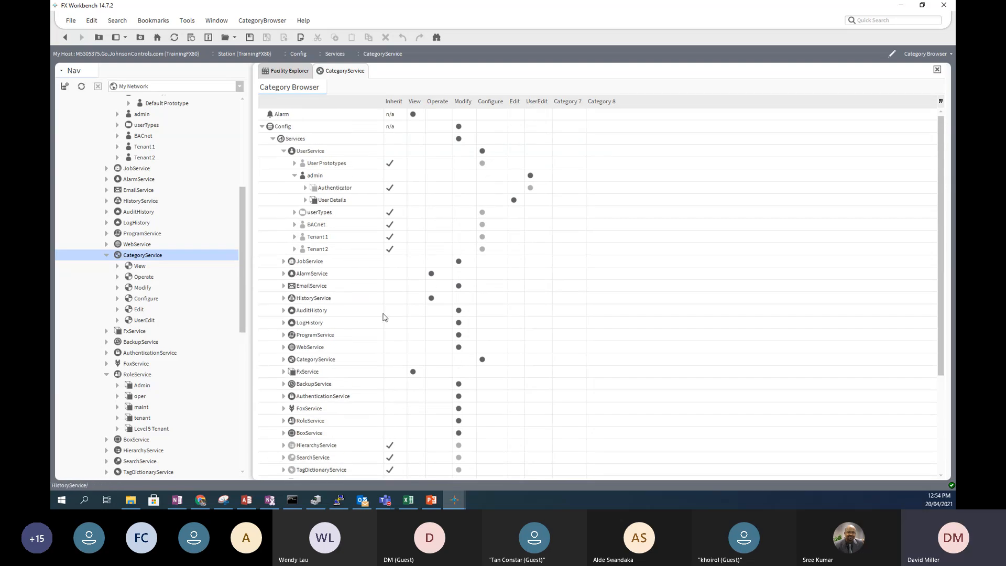
- Reload CategoryService without saving the category changes, then select the UserEdit category
double_click(161, 260)
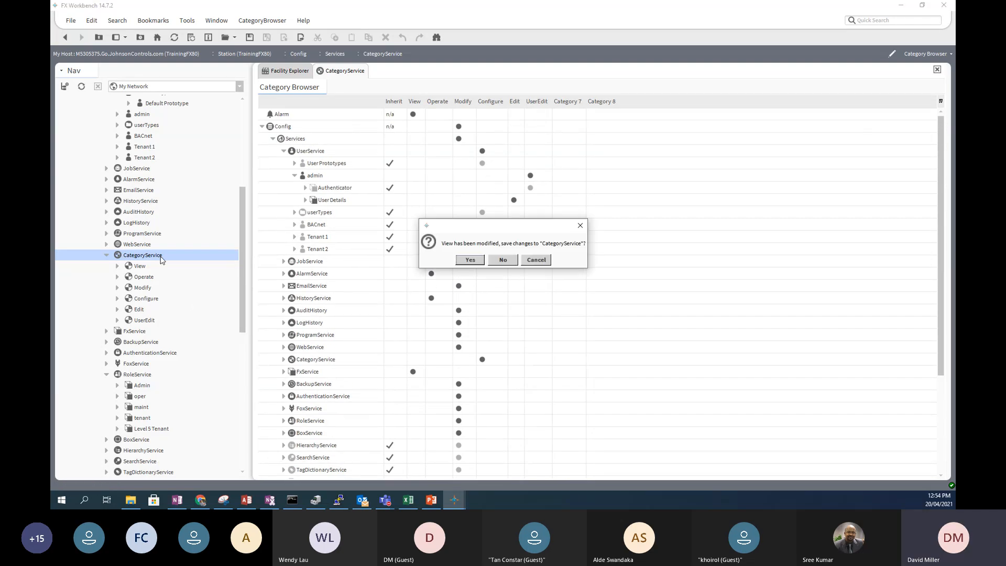
left_click(503, 260)
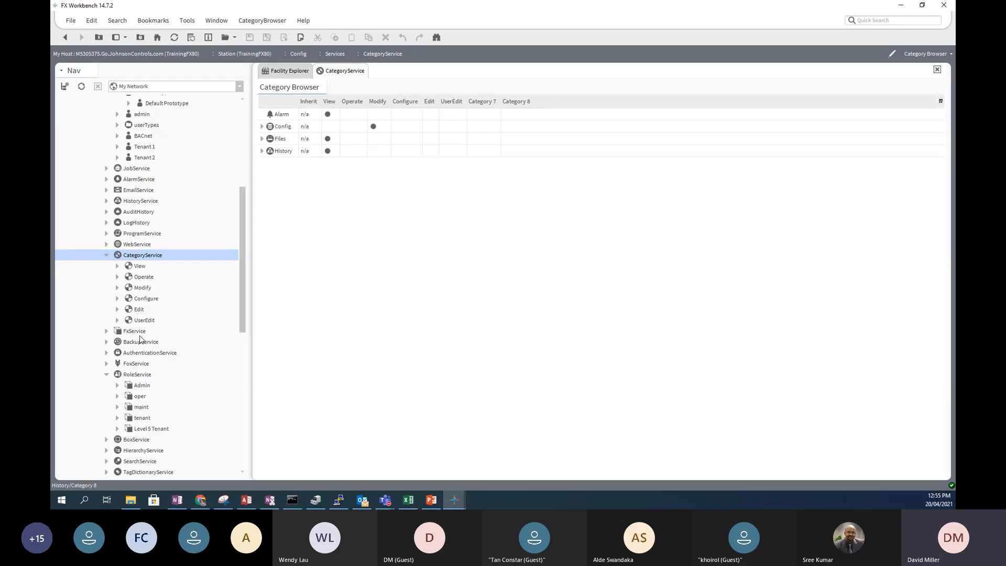
left_click(139, 321)
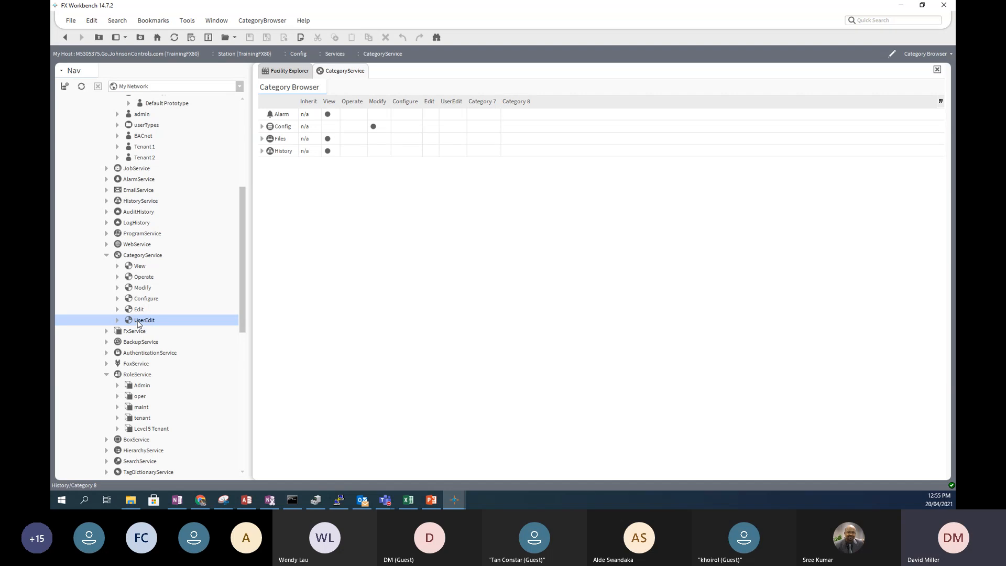
- Duplicate the UserEdit category from its right-click menu, bringing up the UserEdit1 name prompt
right_click(139, 322)
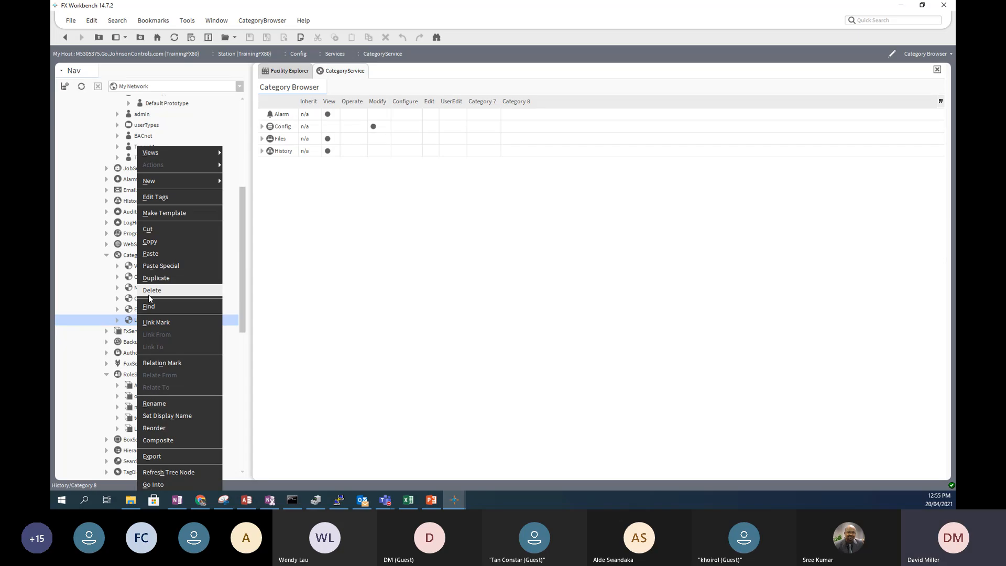
left_click(127, 321)
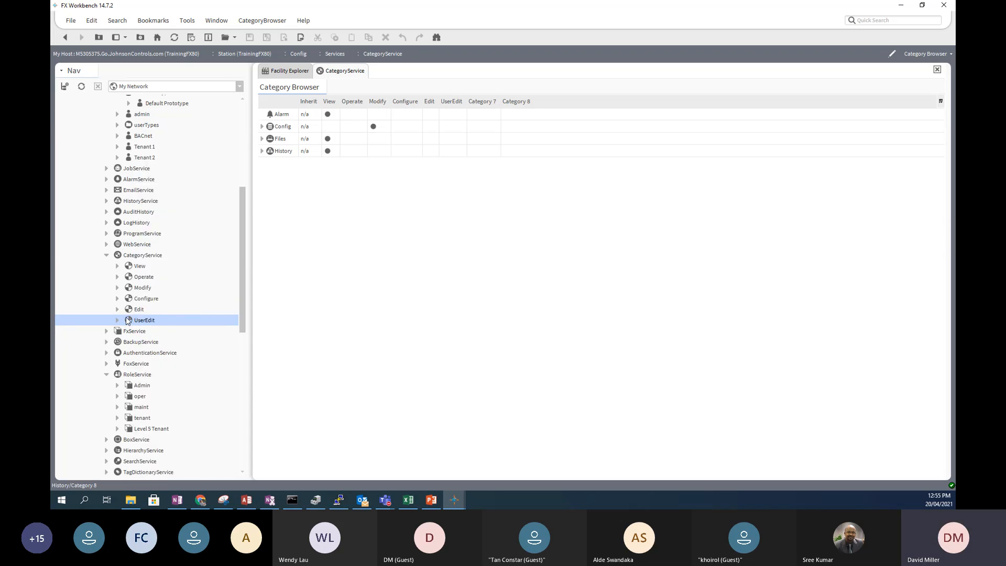
right_click(136, 321)
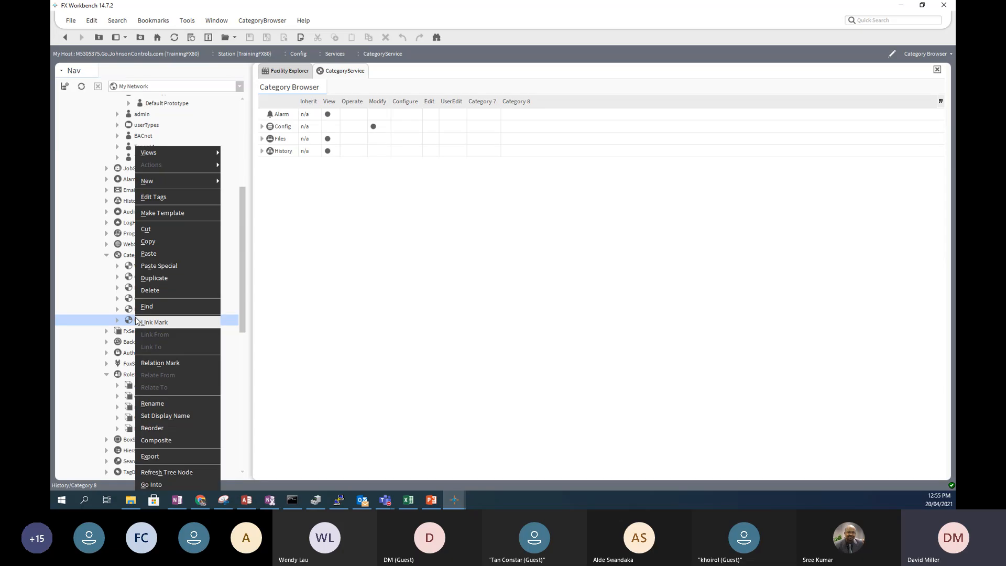
left_click(165, 278)
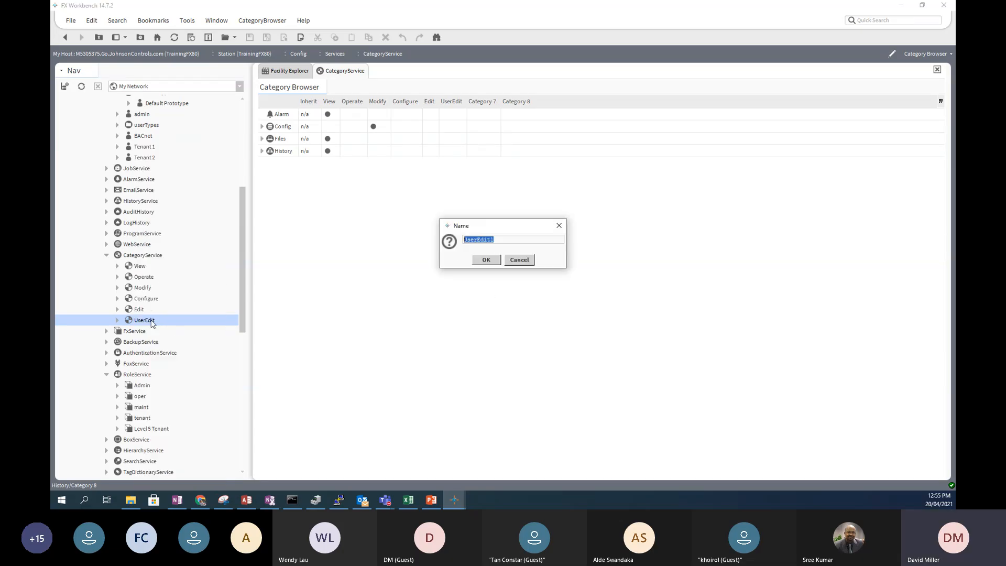
- Replace the default name UserEdit1 with Level5Tenant and confirm the new category
left_click_drag(509, 238, 439, 236)
type("Leve")
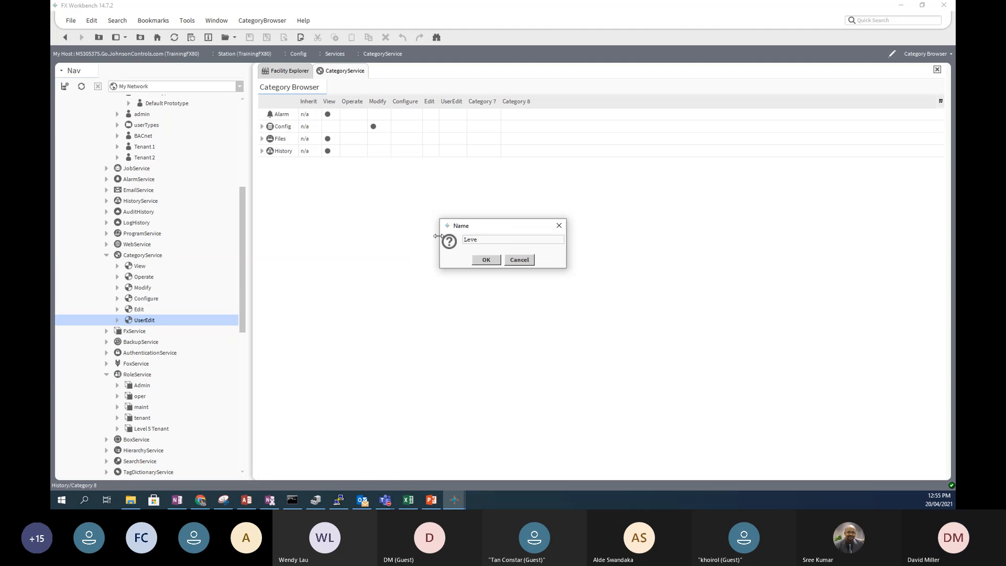
type("l5")
key("BackSpace")
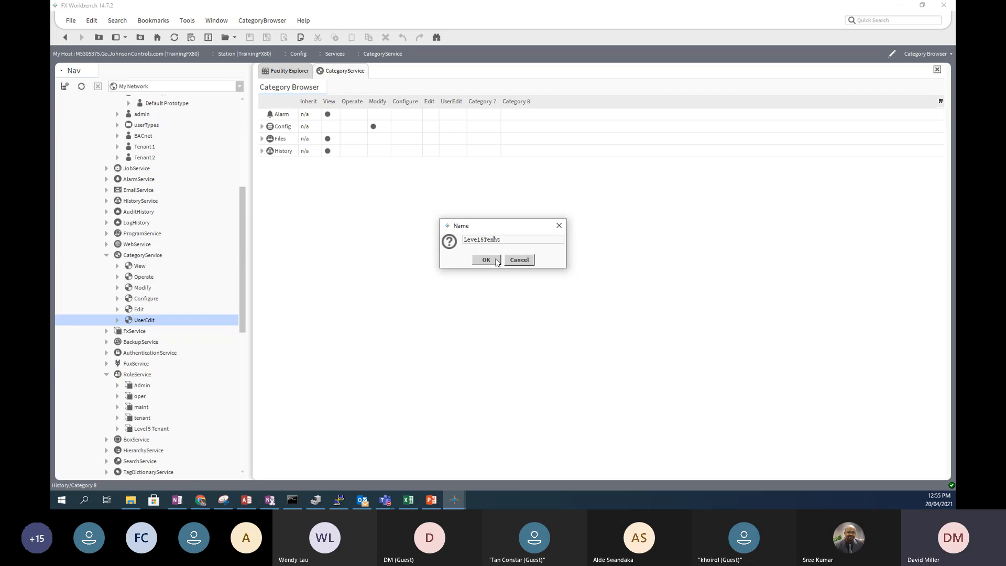
left_click(487, 260)
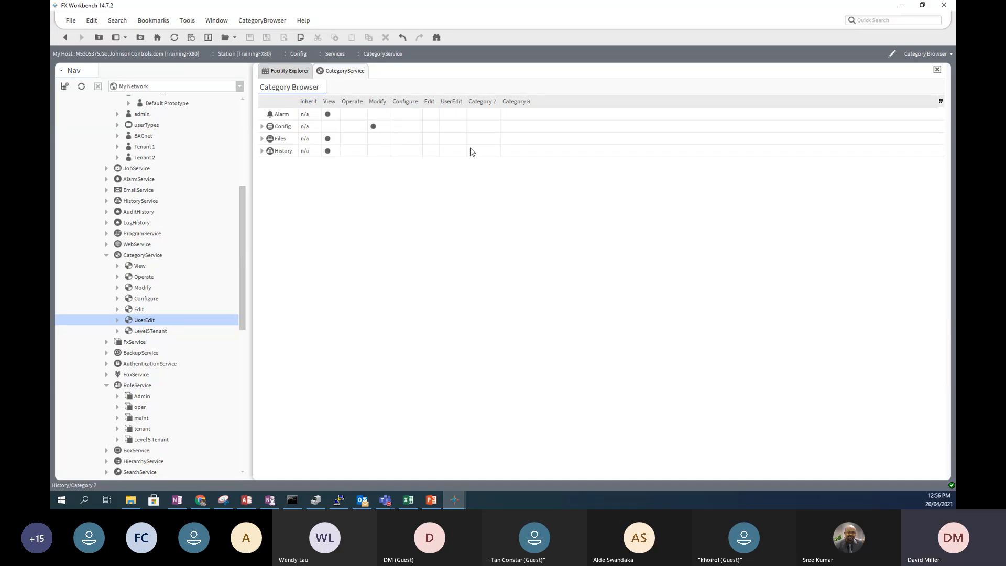
- Select CategoryService, scroll down, and expand Facility Explorer's Custom Control to show NumericWritable
left_click(140, 256)
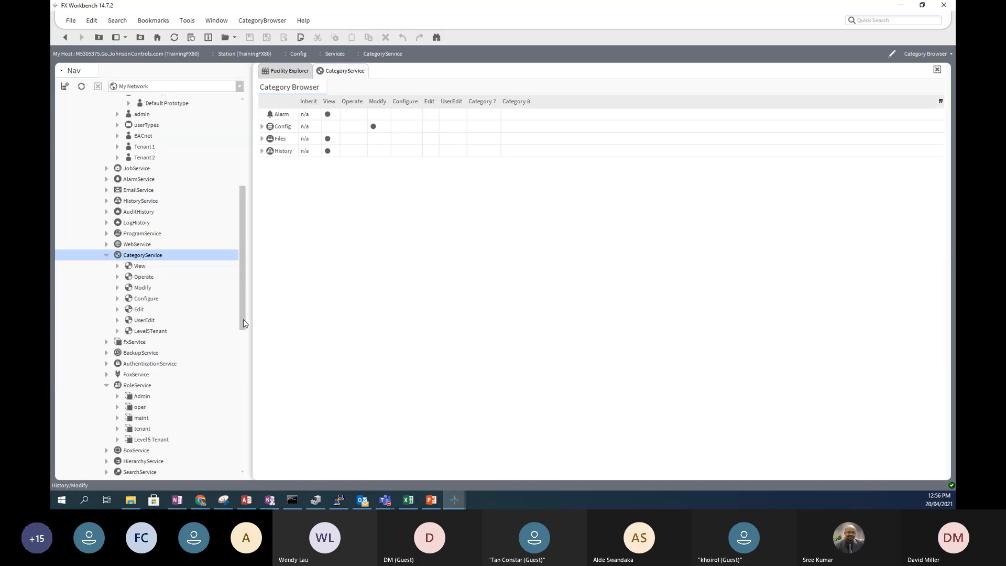
left_click_drag(243, 320, 242, 430)
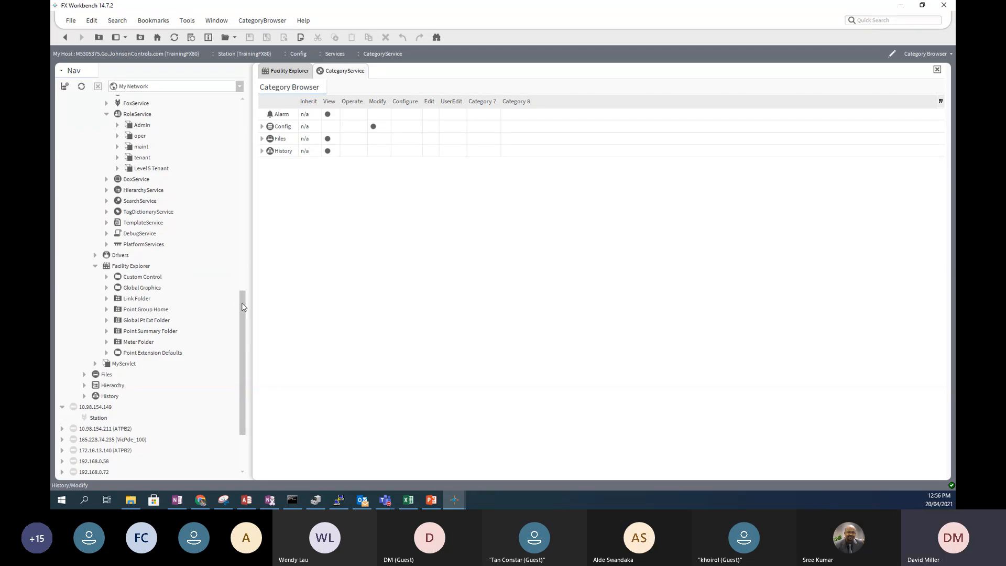
left_click(112, 277)
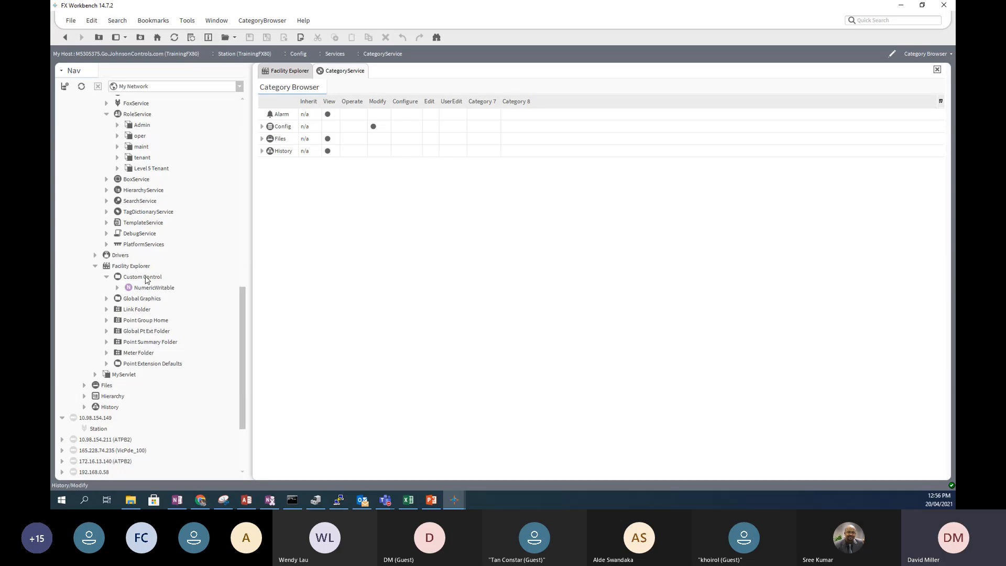
- Open the Custom Control wire sheet and cancel the unwanted new-component name prompt
double_click(146, 277)
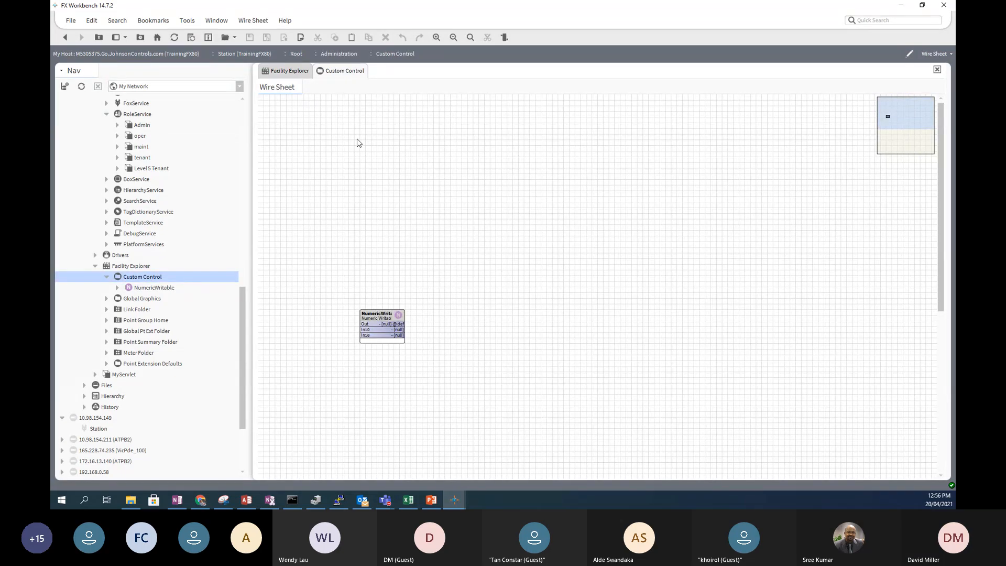
left_click_drag(139, 278, 139, 276)
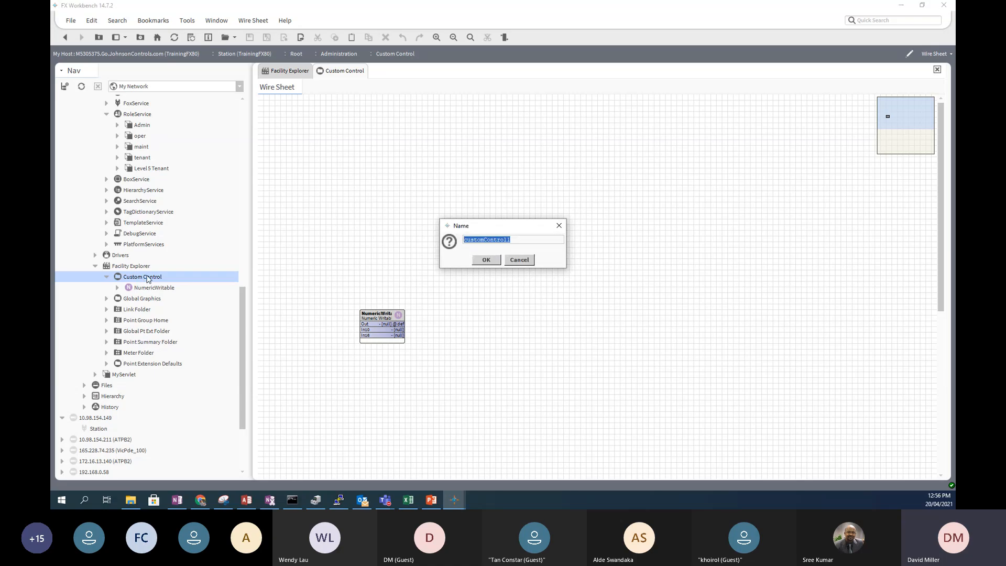
left_click(519, 260)
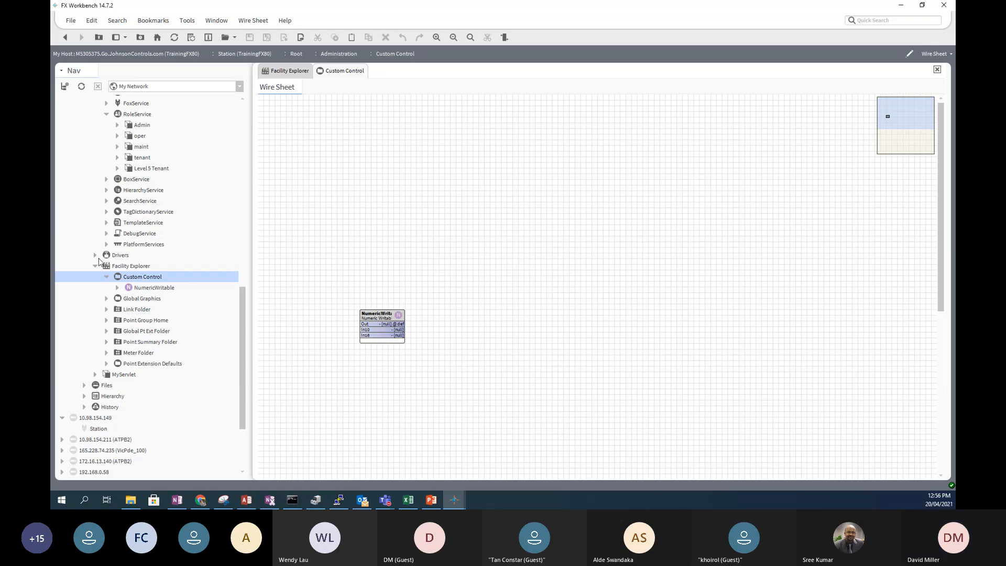
- Create a new folder named Level 5 inside Custom Control and open its wire sheet
right_click(125, 279)
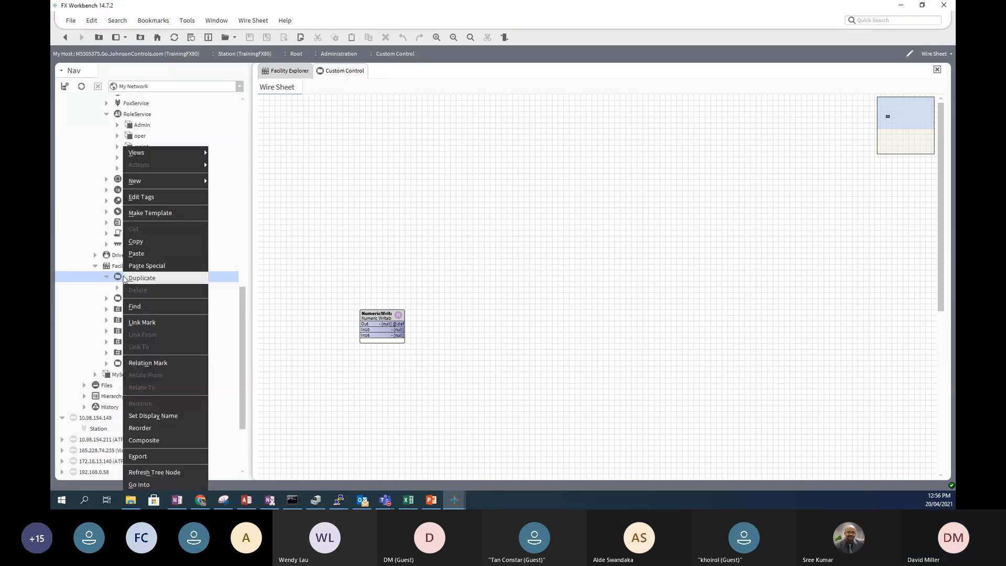
mouse_move(169, 183)
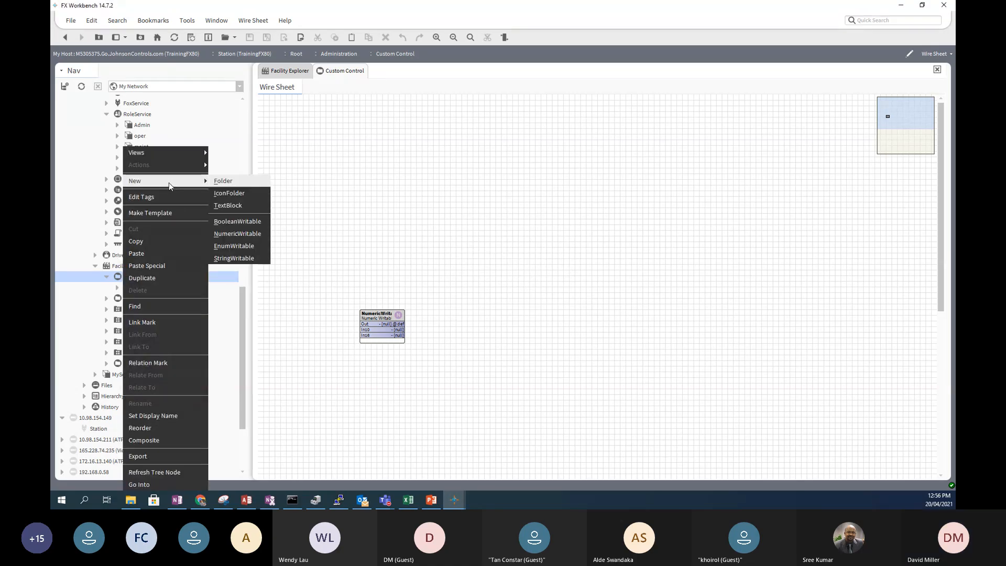
left_click(223, 180)
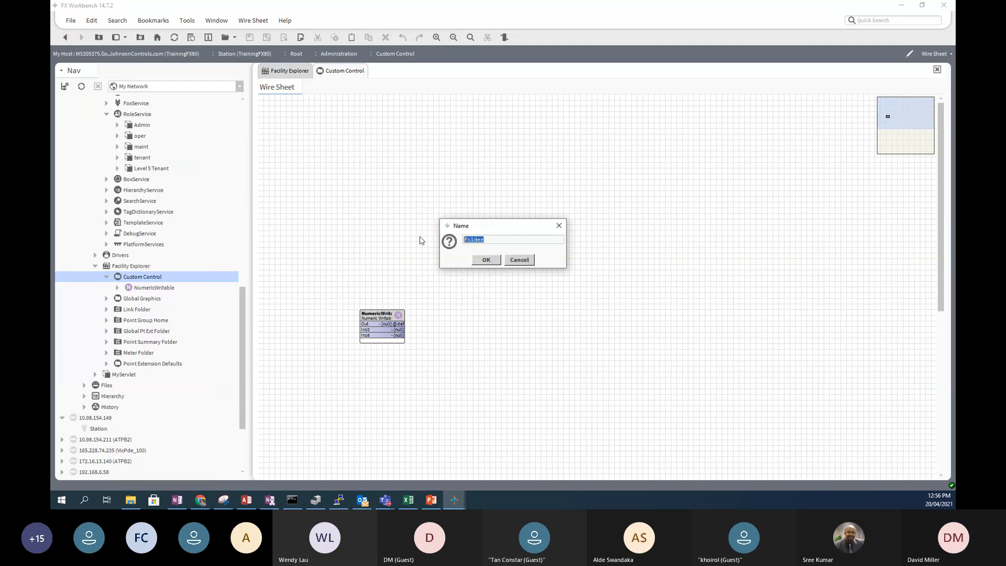
type("Leve")
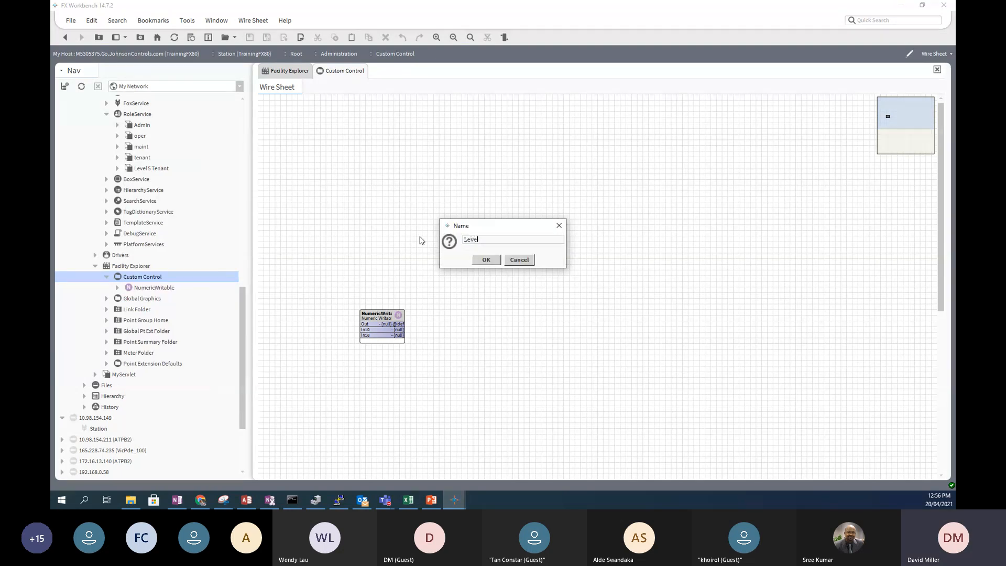
type("l 5")
left_click(484, 262)
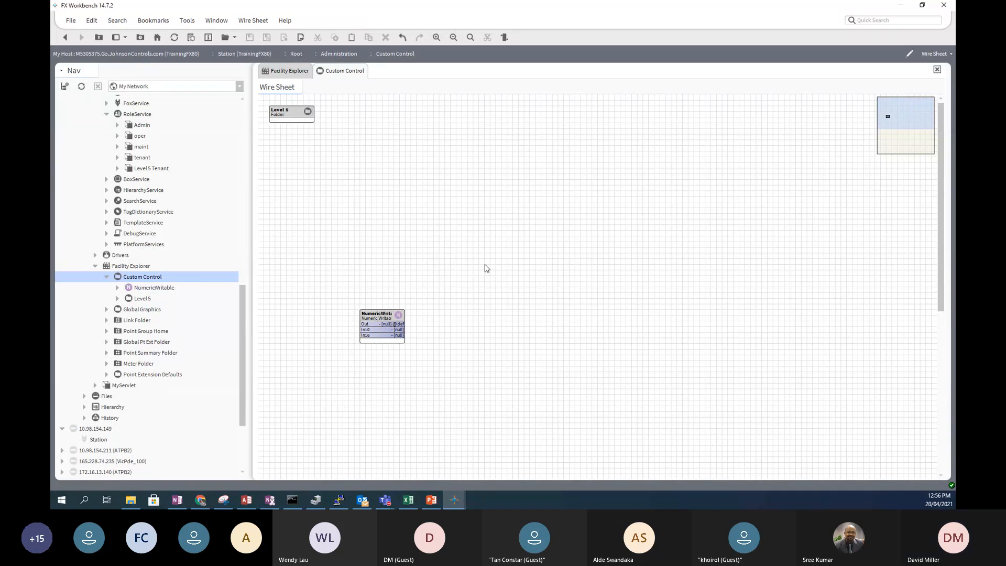
double_click(141, 298)
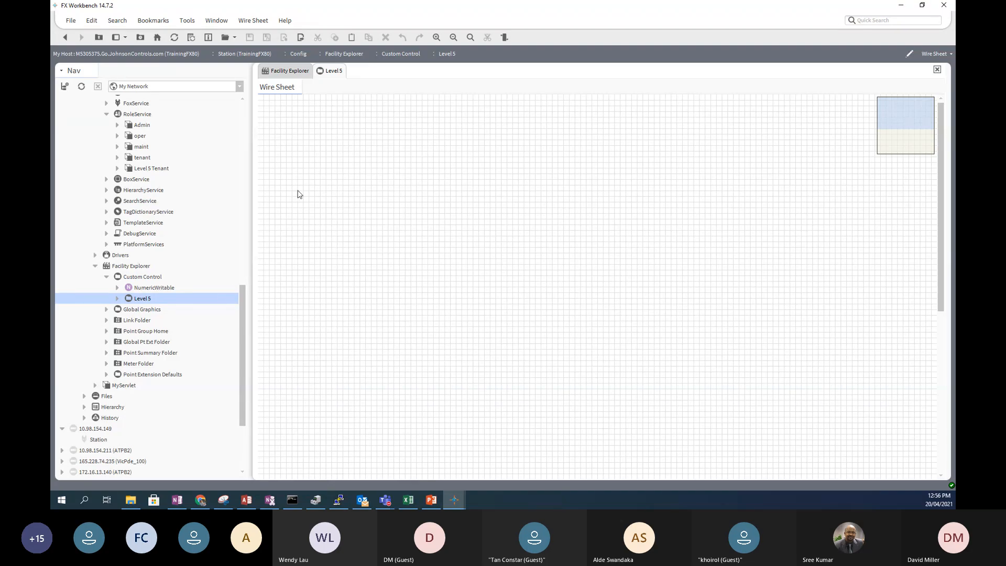
- On Level 5's Category Sheet, turn off Inherit, tick Category 8, save, then open RoleService
left_click(928, 54)
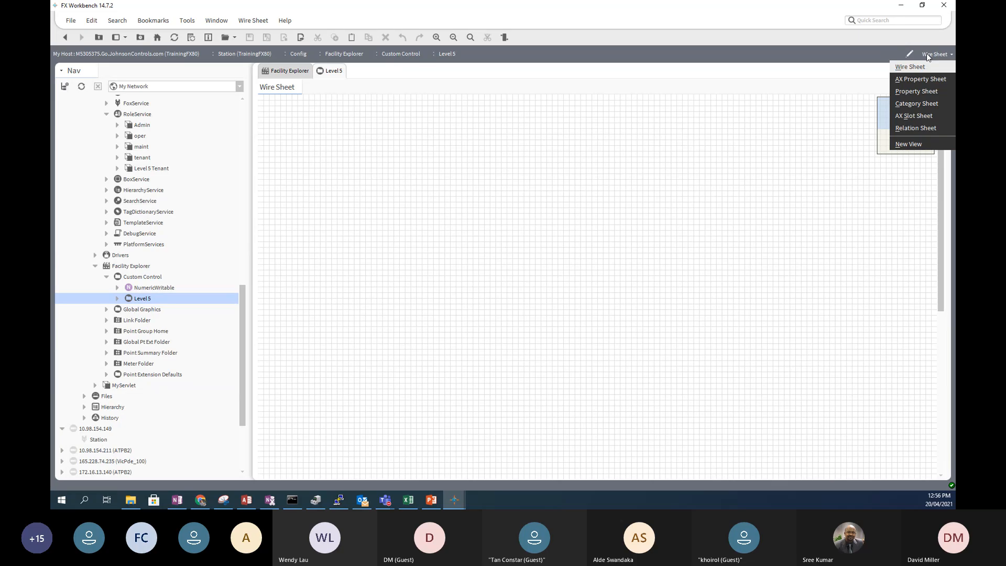
left_click(904, 103)
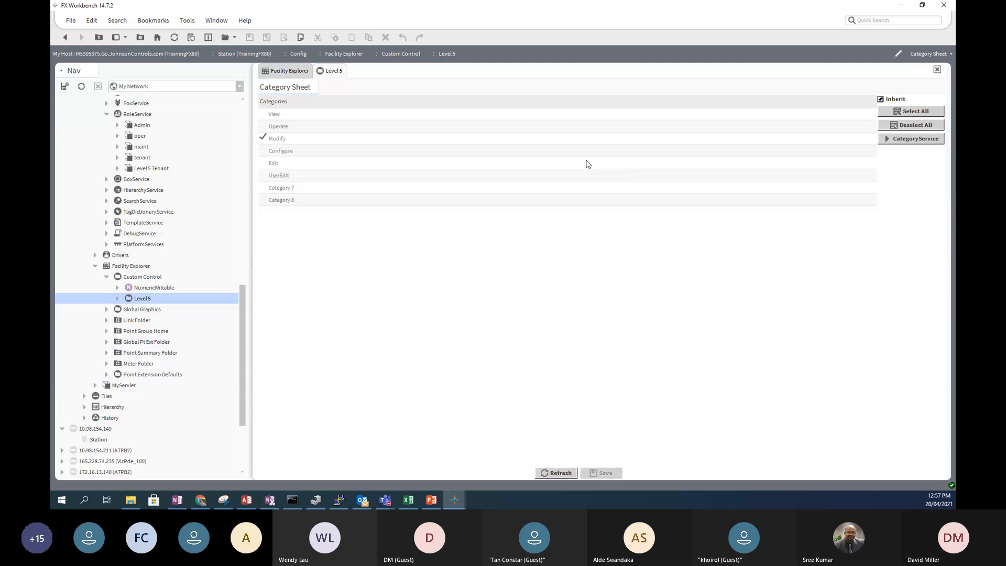
left_click(880, 100)
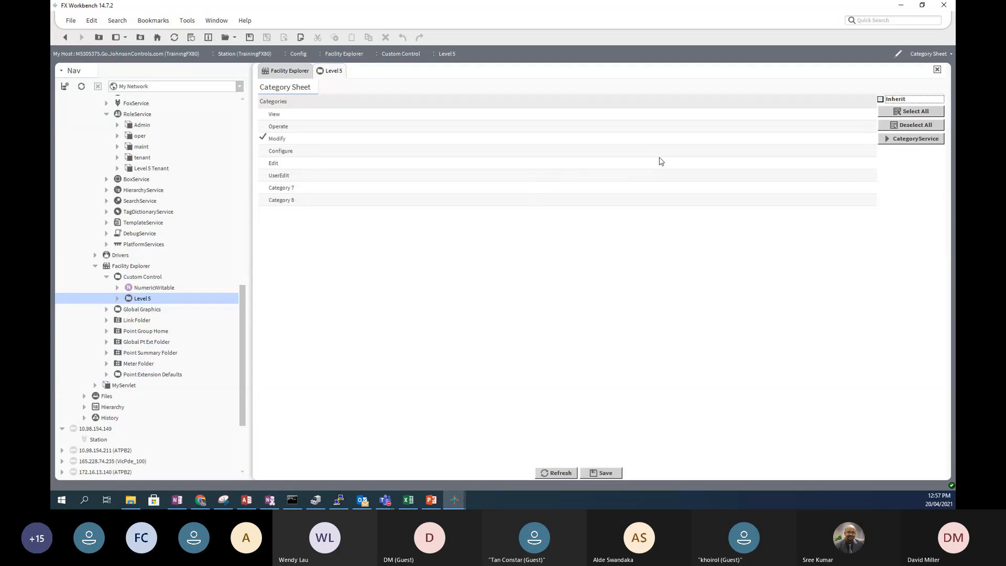
left_click(265, 201)
left_click(614, 474)
scroll(196, 260, "up", 3)
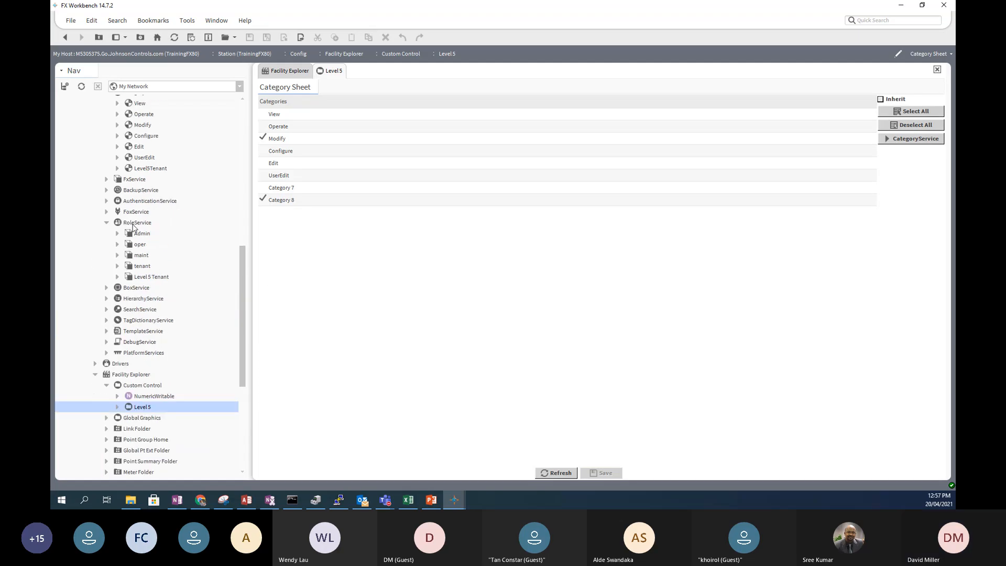
double_click(133, 224)
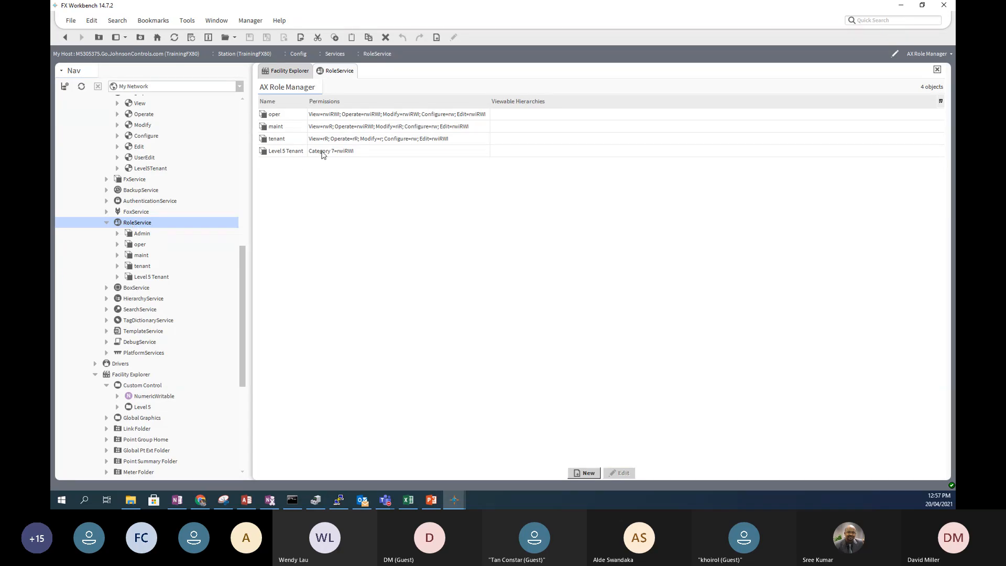
left_click(288, 154)
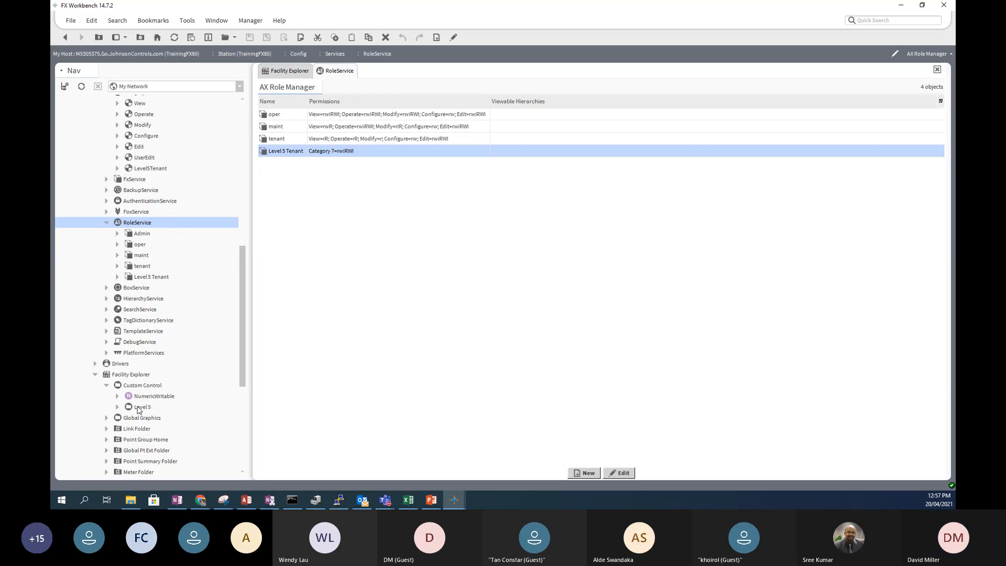
left_click(942, 53)
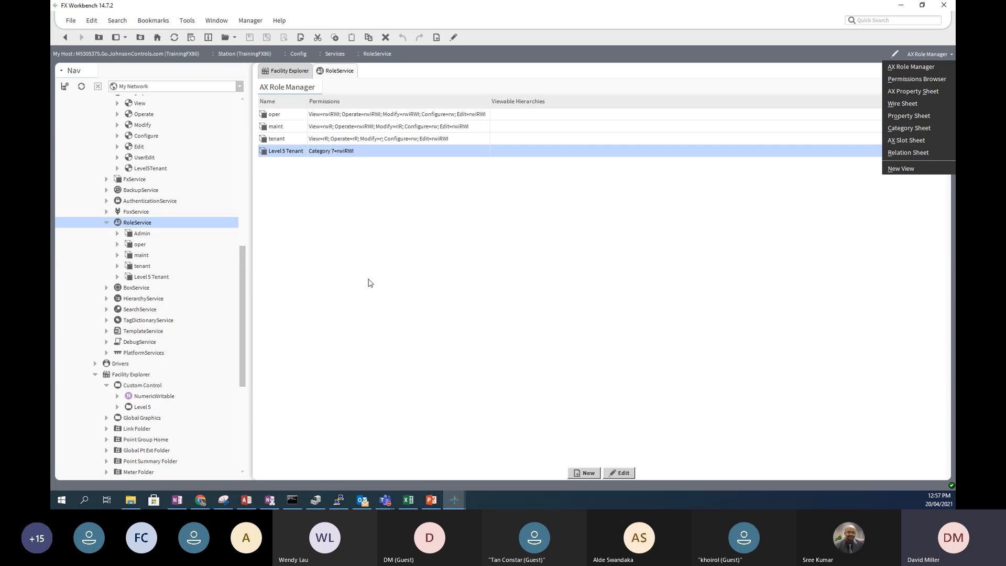
left_click(242, 379)
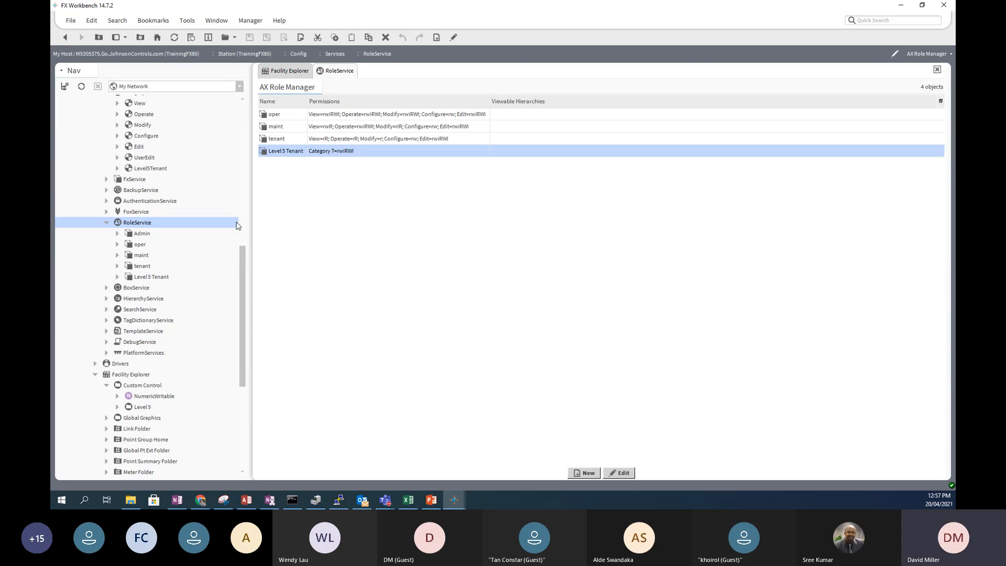
scroll(243, 233, "up", 5)
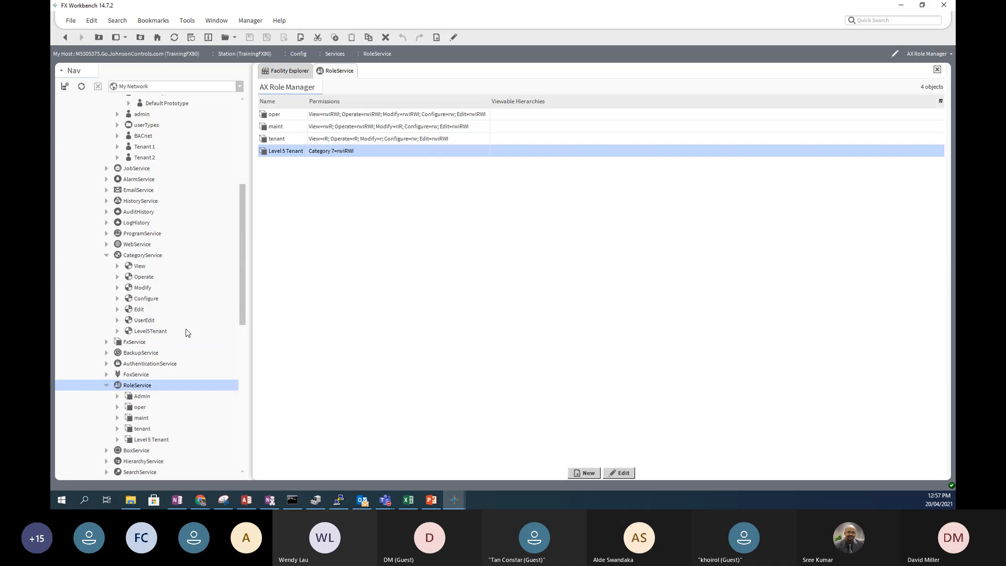
- Open CategoryService and expand Config > Facility Explorer > Custom Control > Level 5
double_click(137, 255)
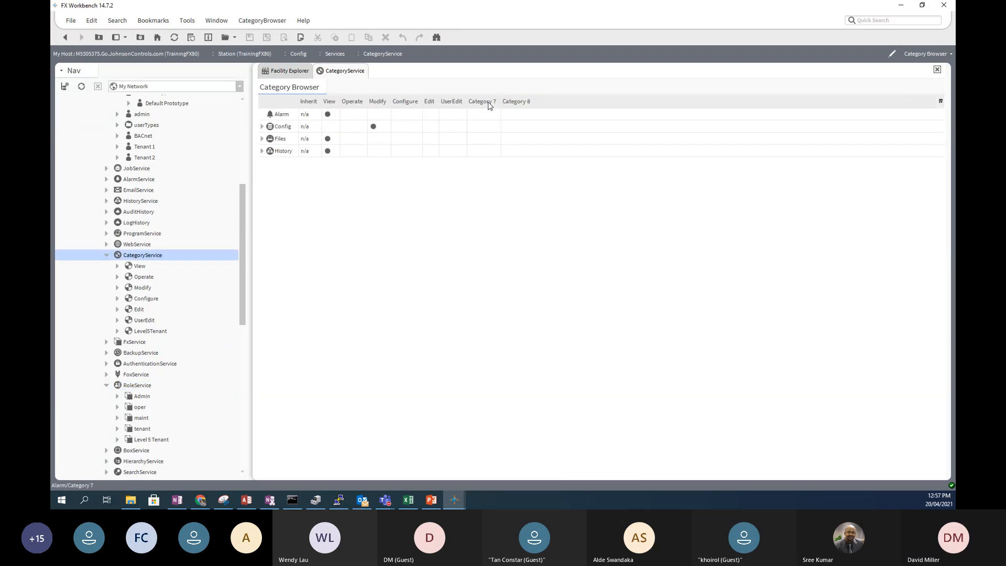
left_click(262, 126)
left_click(272, 164)
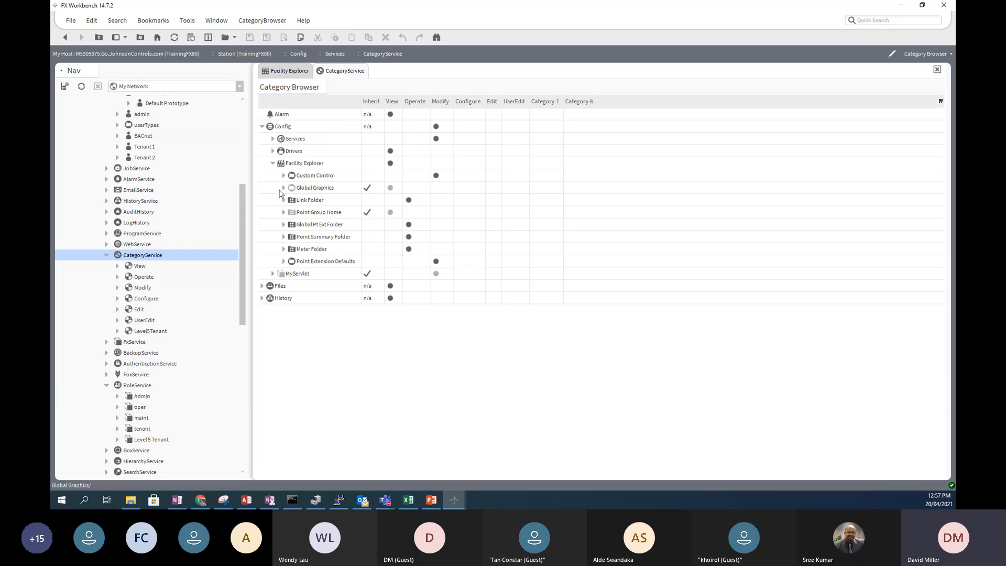
left_click(284, 177)
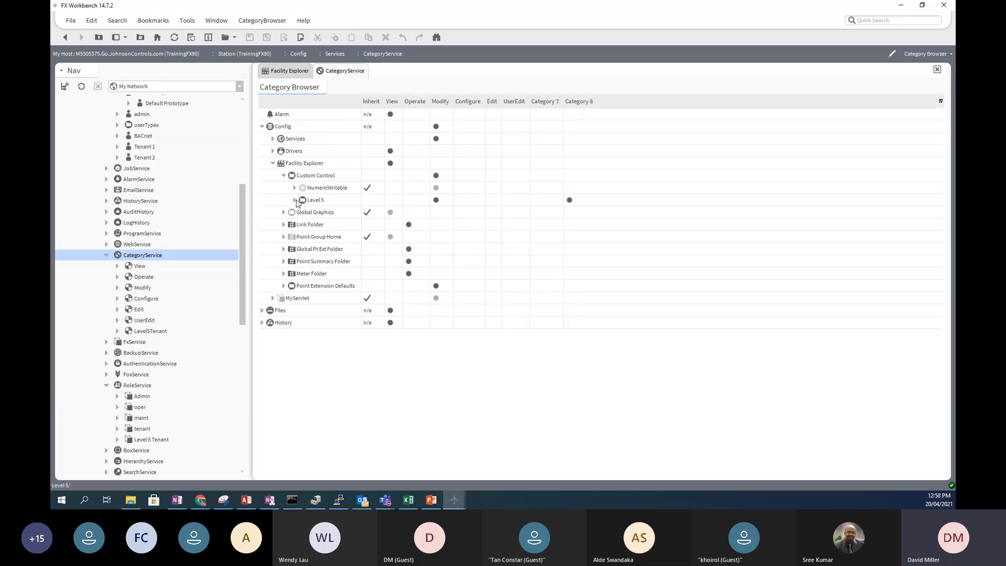
left_click(295, 199)
- Stop Global Graphics inheriting its categories and save the CategoryService assignments
left_click(367, 214)
left_click(153, 332)
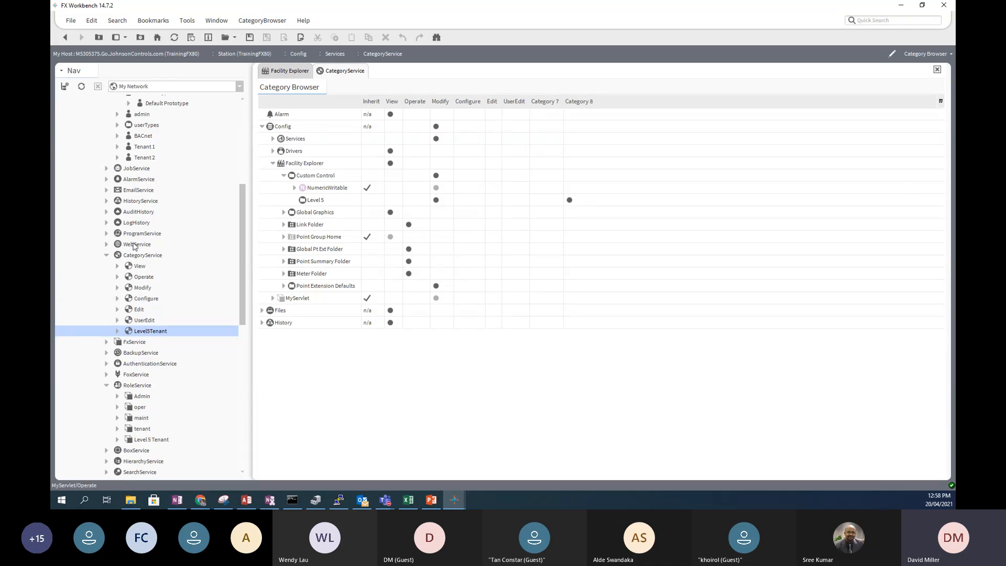
double_click(146, 256)
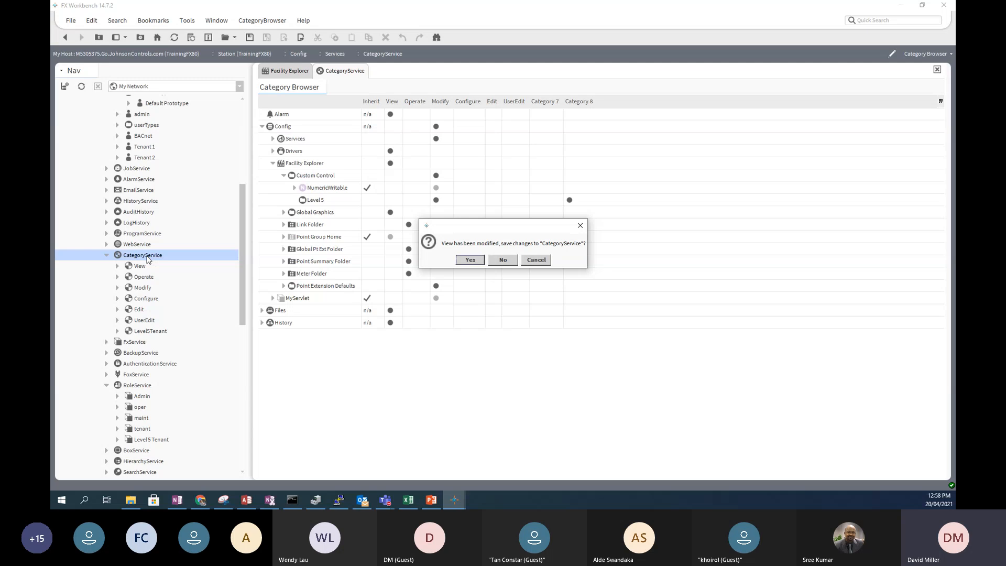
left_click(468, 261)
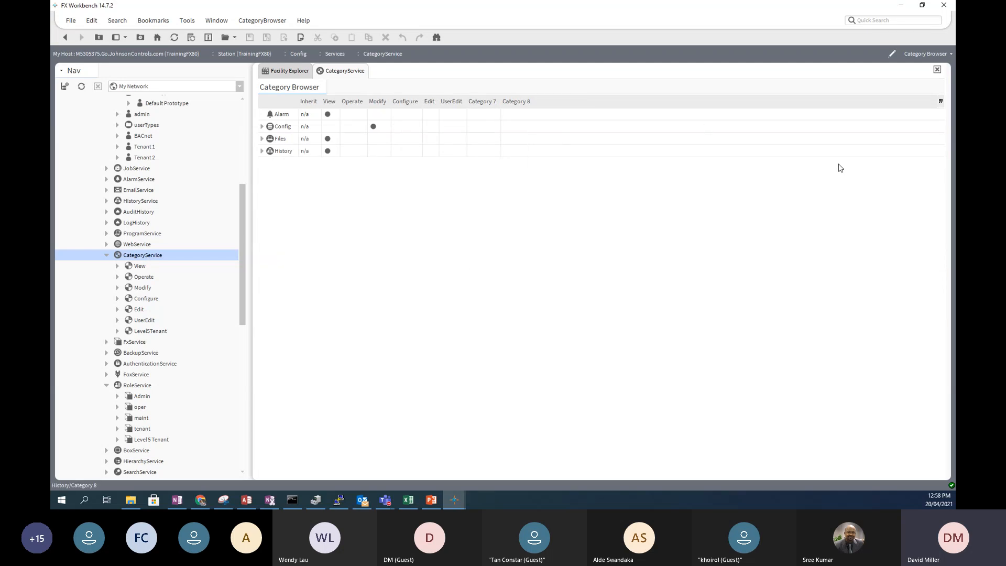
left_click(937, 55)
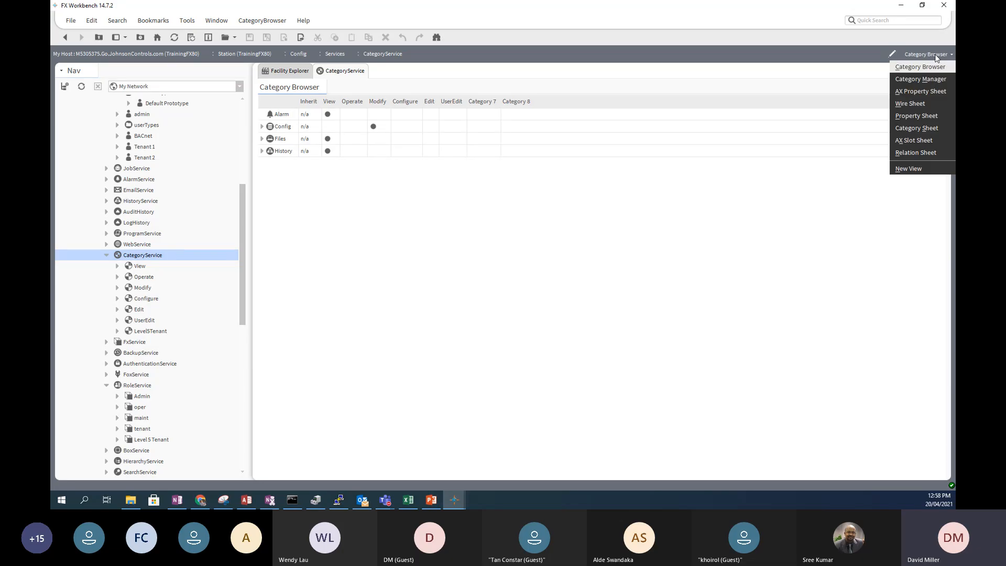
left_click(927, 142)
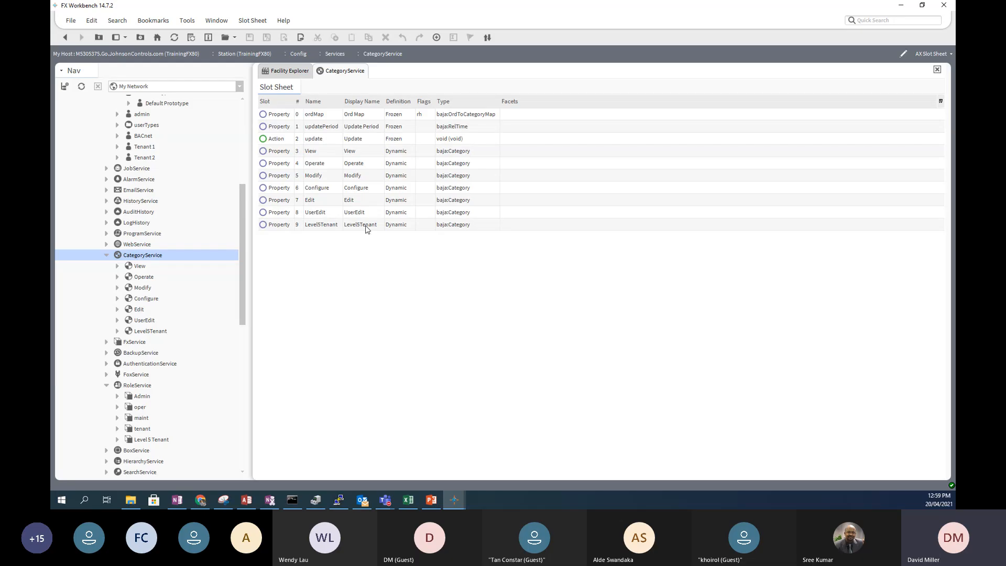
left_click(940, 56)
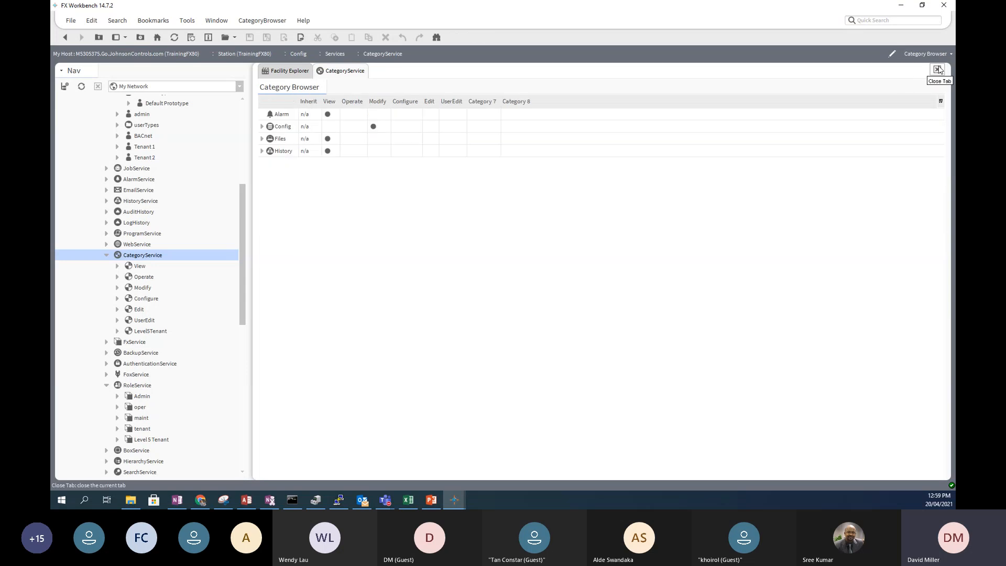
left_click(946, 54)
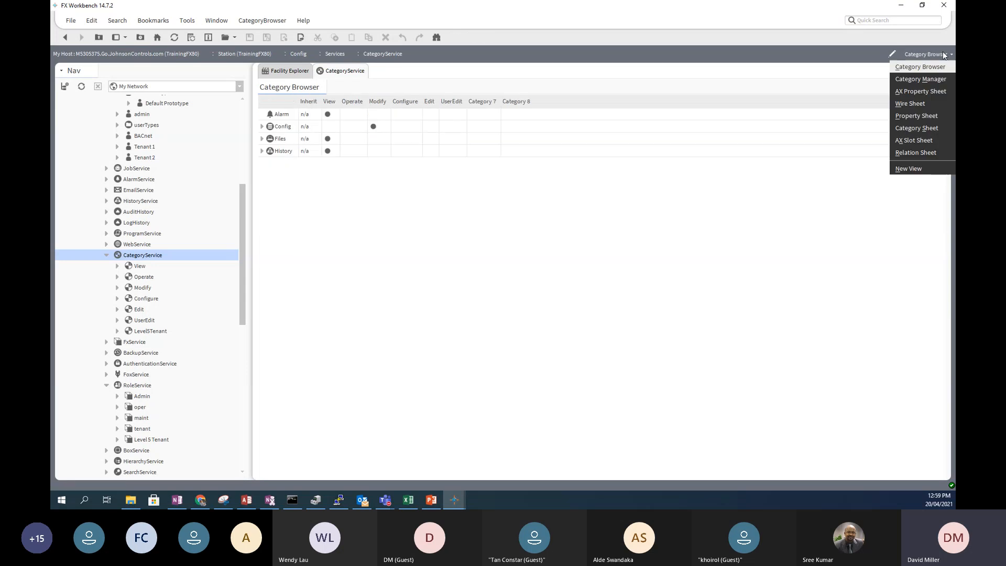
- Change Level5Tenant's duplicate category index from 6 to 7 to clear its fault
left_click(920, 79)
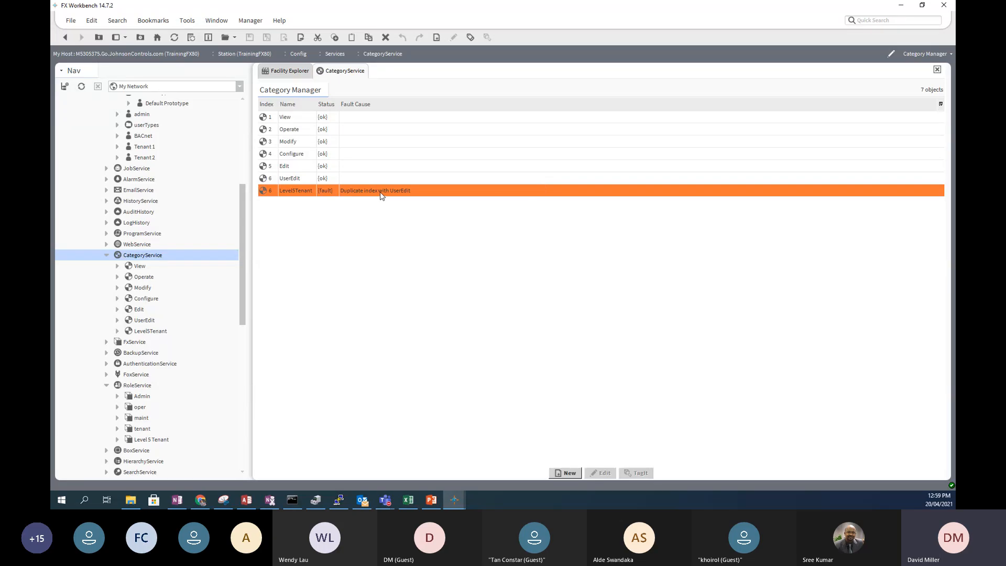
right_click(272, 195)
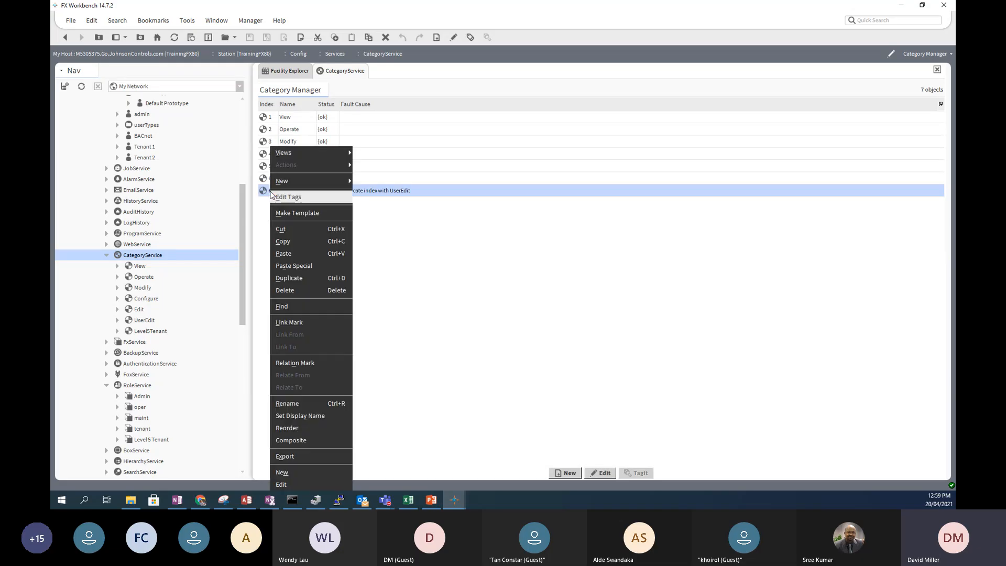
mouse_move(319, 155)
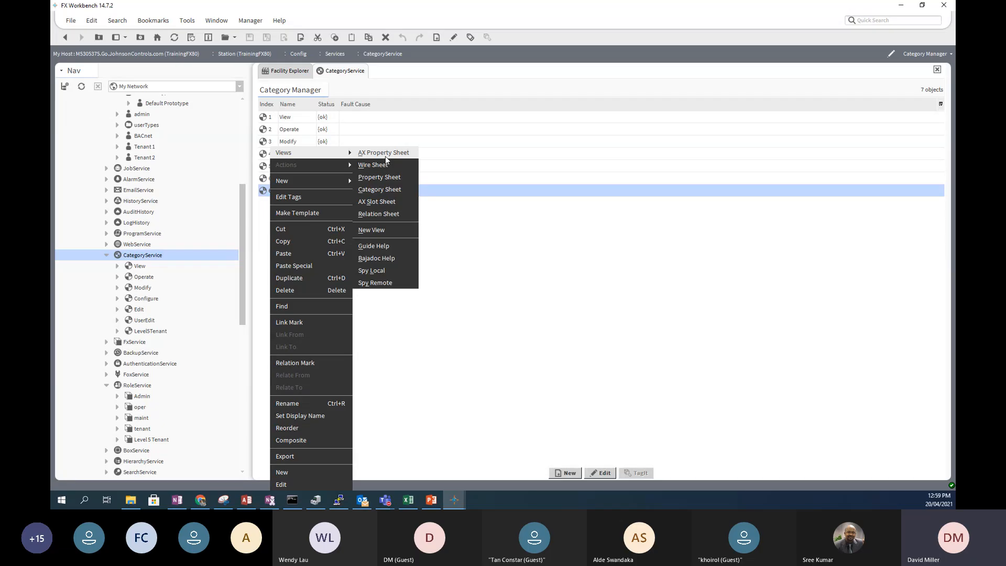
left_click(600, 475)
left_click(600, 474)
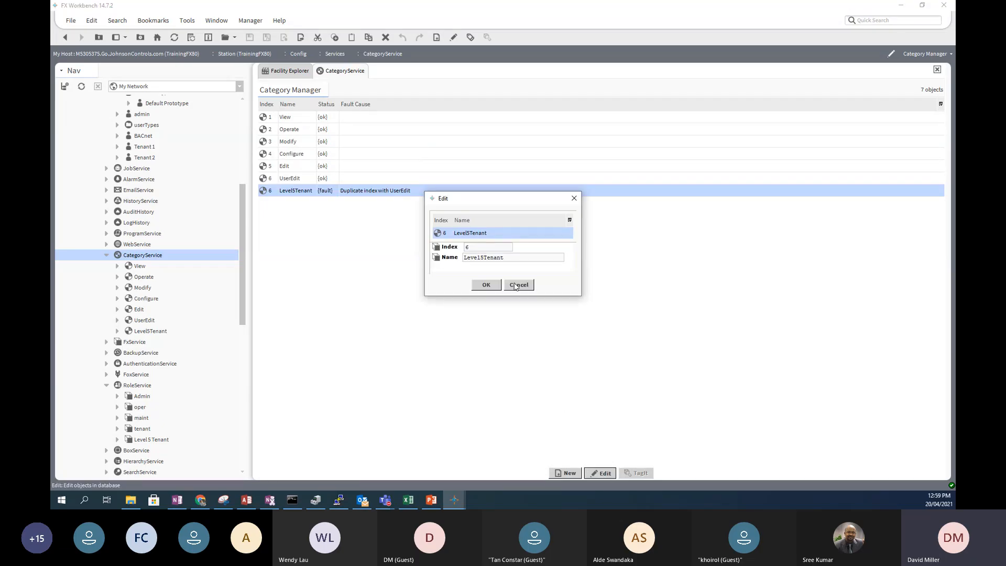
double_click(474, 248)
type("7")
left_click(487, 285)
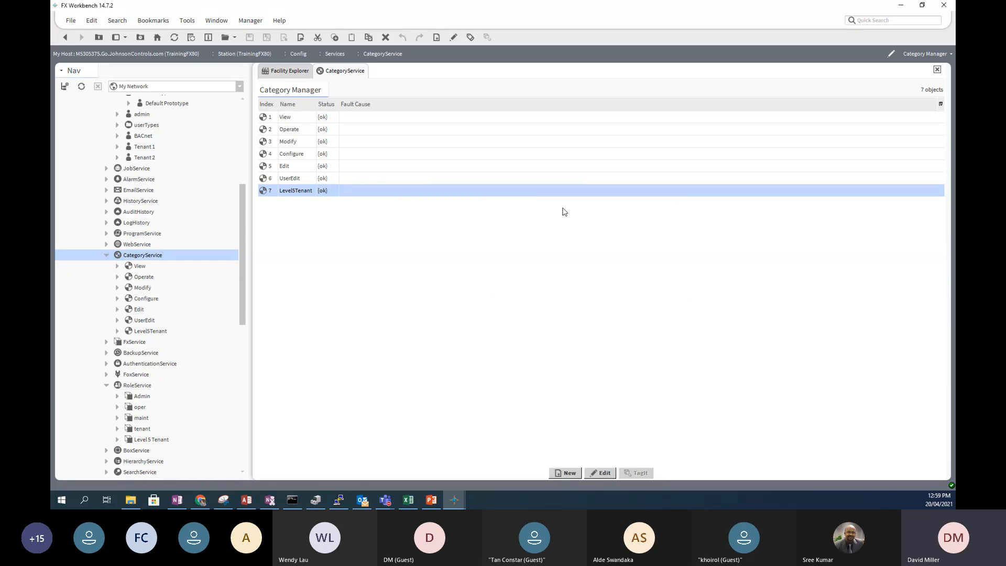
- Open the Category Browser and expand Config > Facility Explorer > Custom Control
left_click(924, 56)
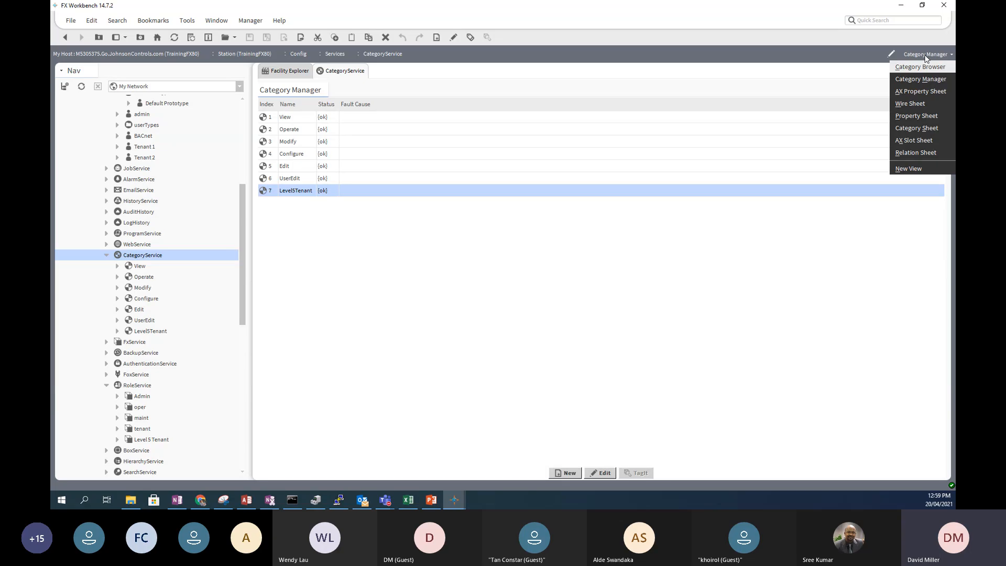
left_click(926, 68)
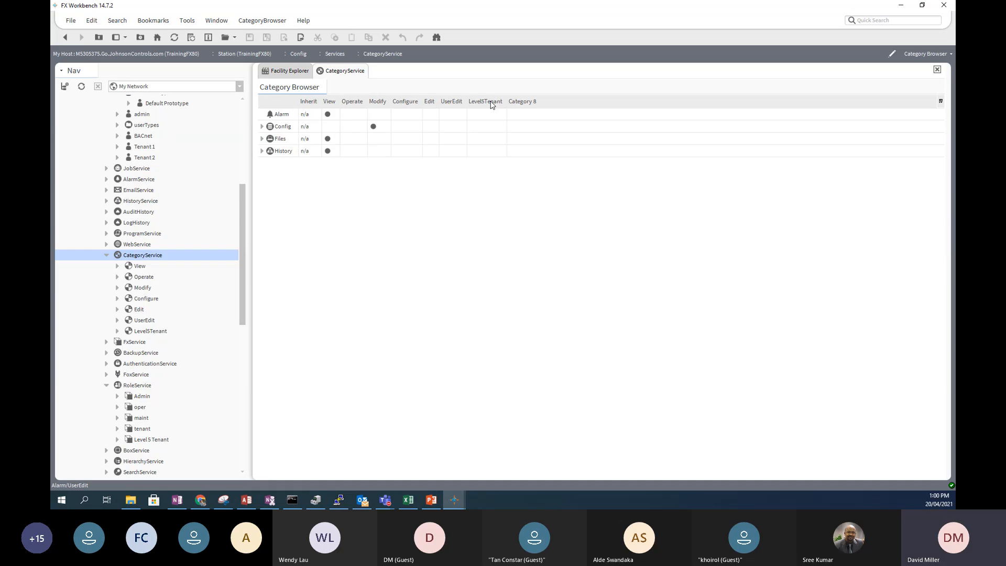
left_click(262, 126)
left_click(272, 164)
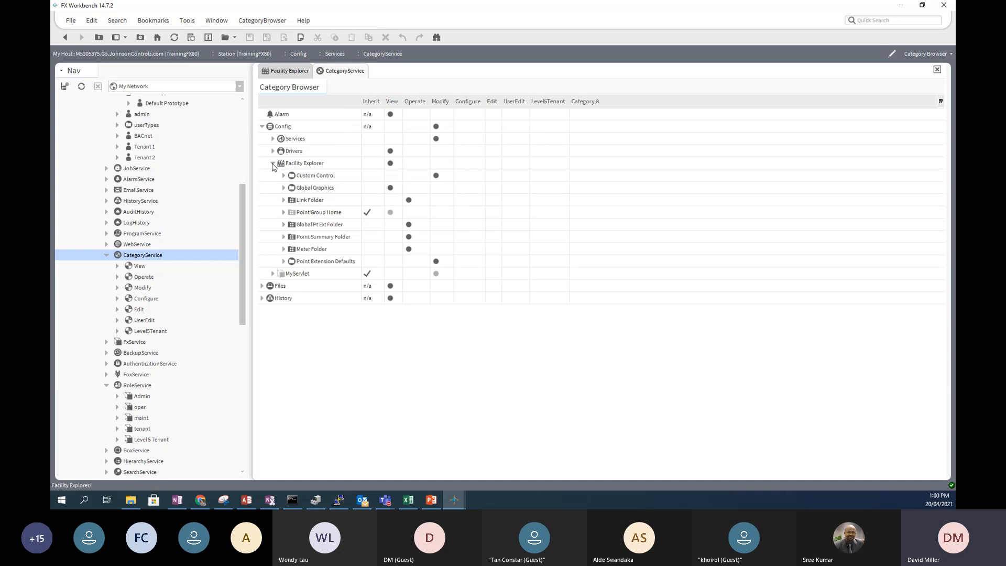
left_click(284, 176)
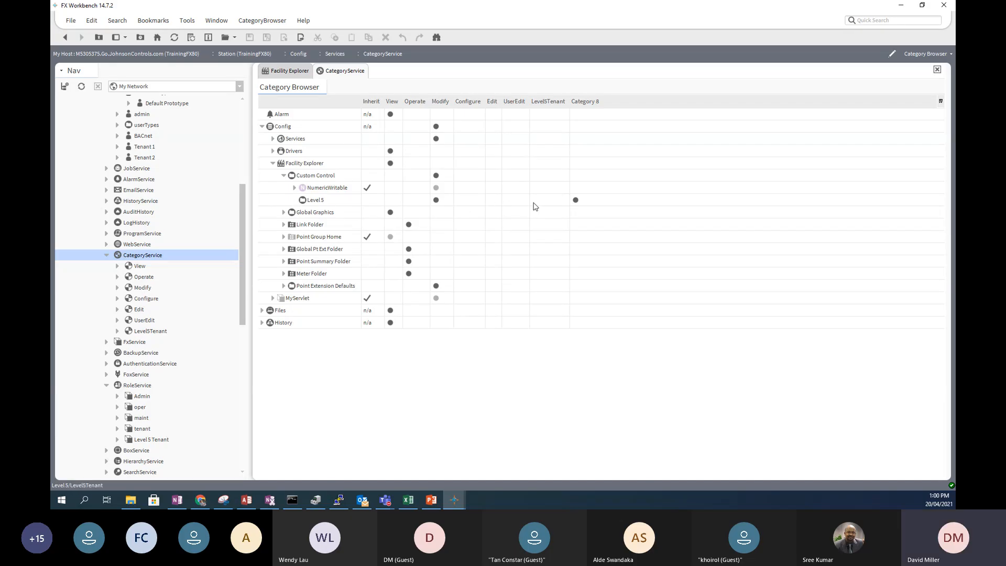
- Assign Level 5 to Level5Tenant only, removing its Category 8 and Modify memberships
left_click(558, 204)
left_click(575, 201)
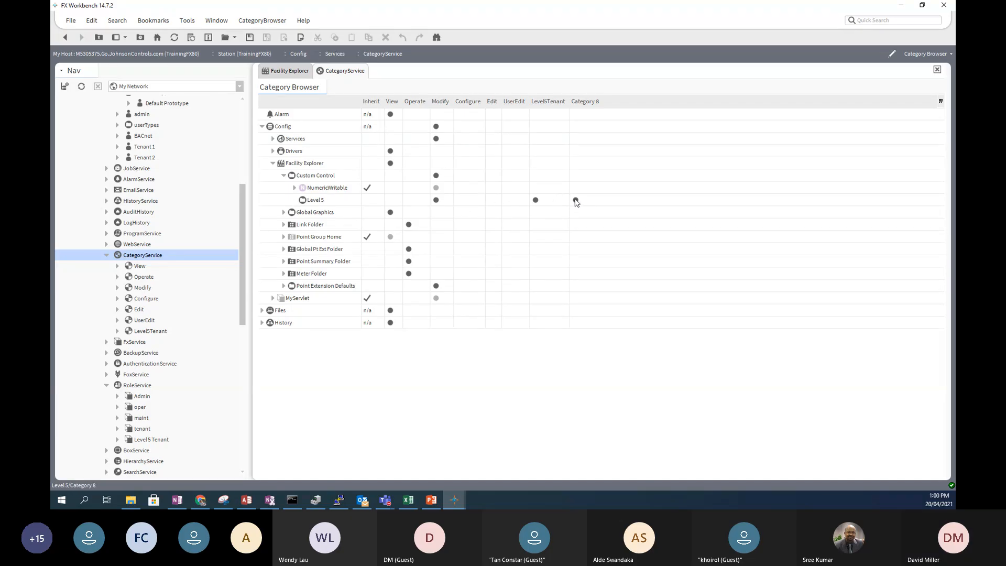
left_click(436, 202)
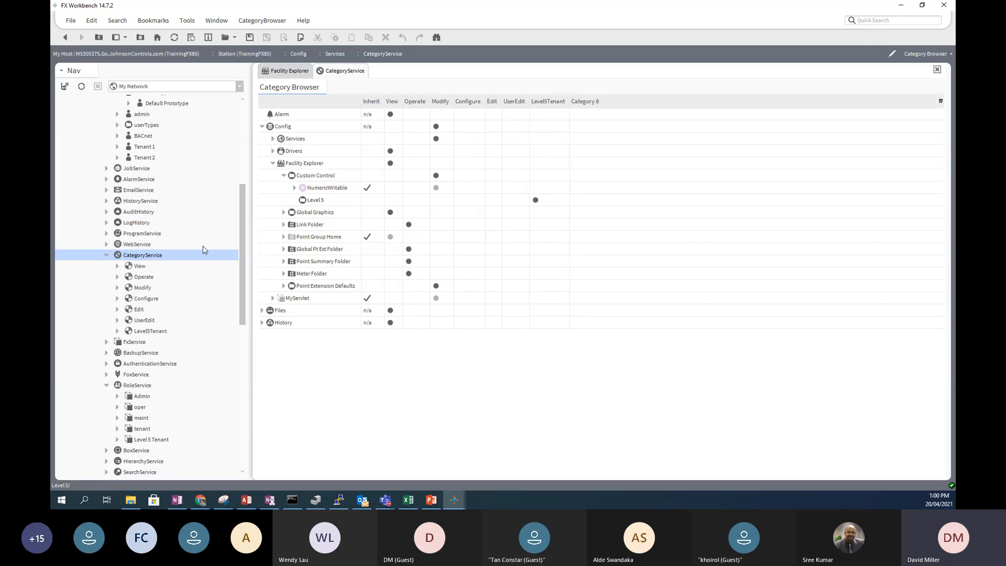
left_click_drag(242, 209, 243, 186)
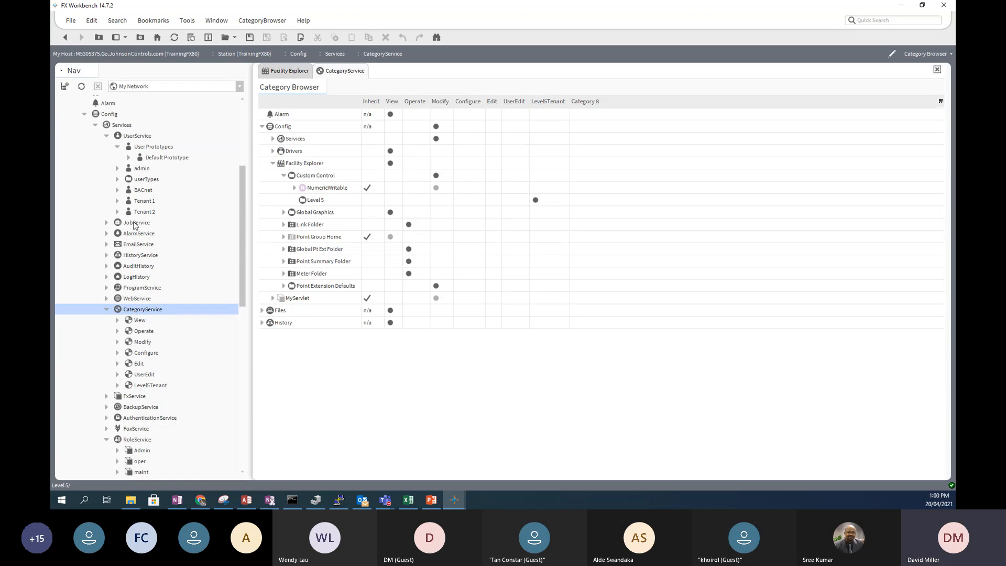
scroll(154, 344, "down", 3)
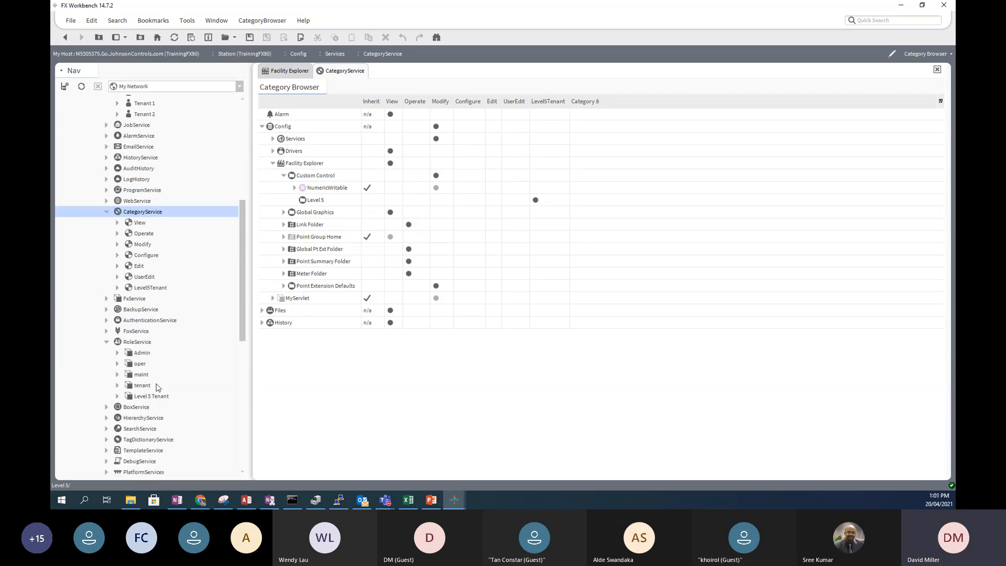
- Save the category change, then give the Level 5 Tenant role full rights on Level5Tenant and save
double_click(146, 398)
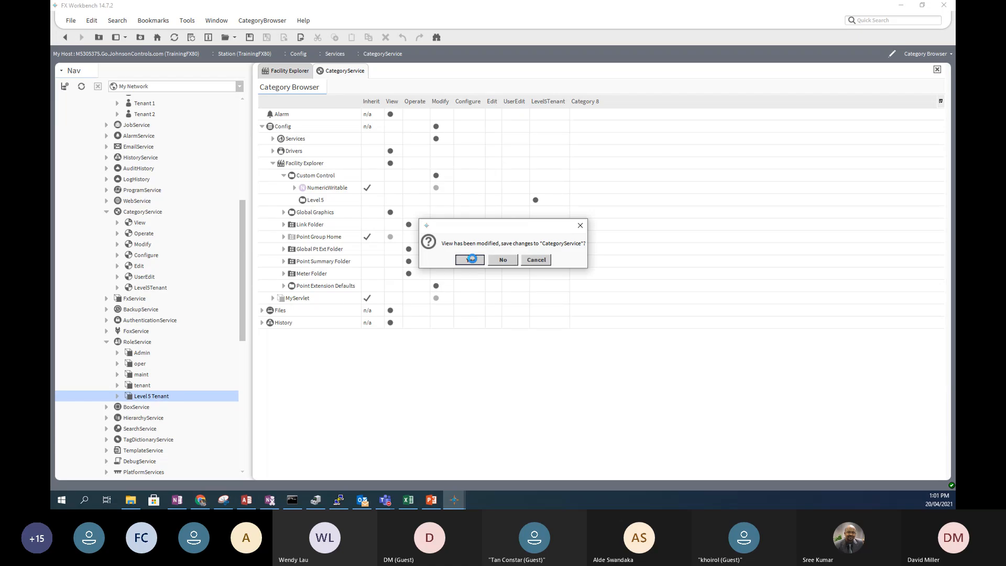
left_click(456, 264)
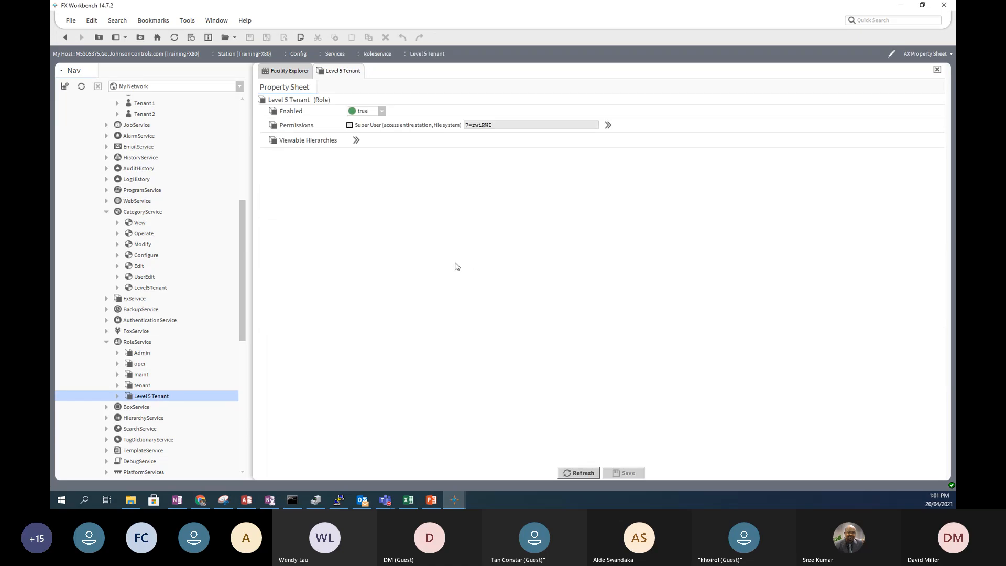
left_click(608, 126)
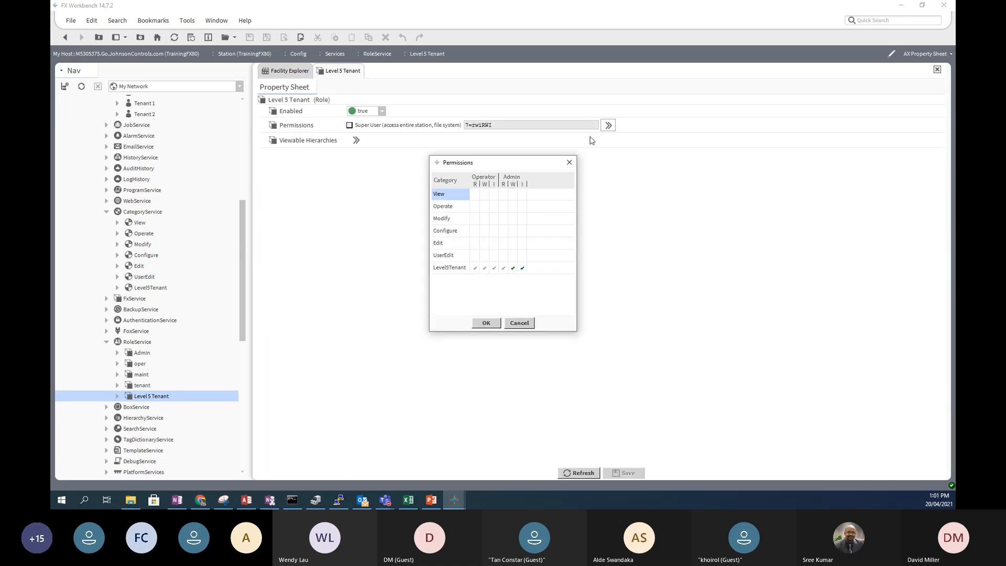
left_click(449, 270)
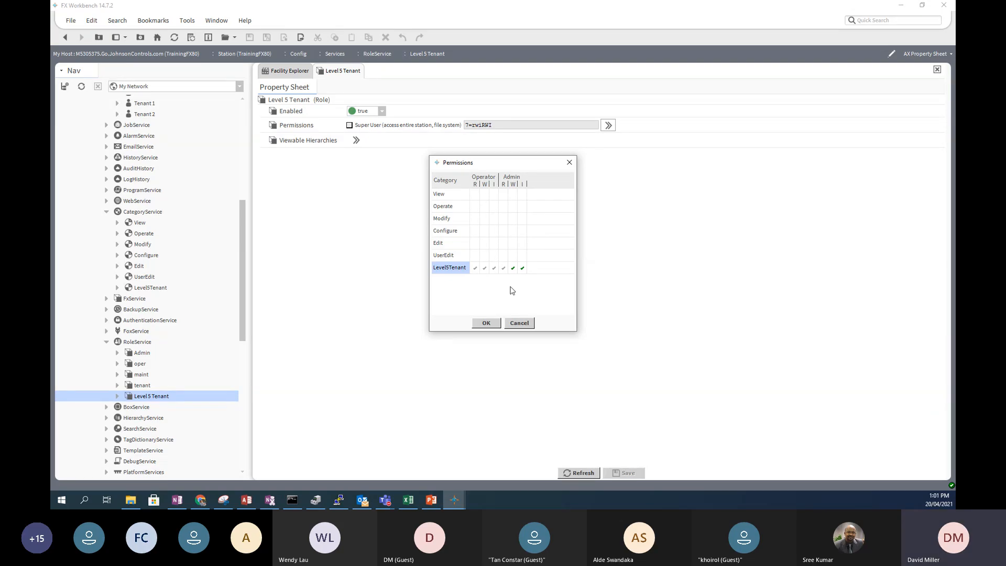
left_click(487, 324)
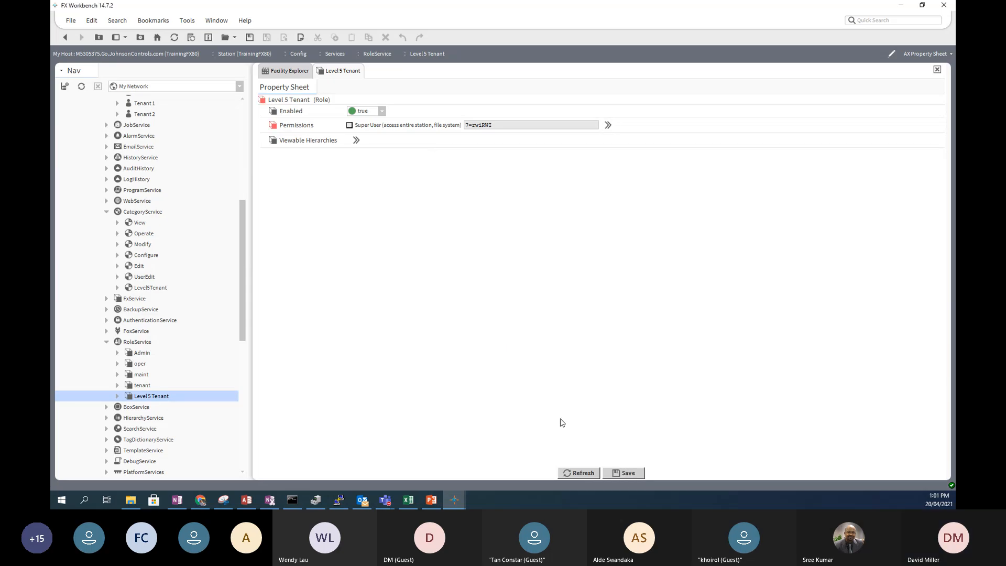
left_click(623, 472)
- Replace Tenant 1's tenant role with Level 5 Tenant and save the user
left_click_drag(242, 212, 242, 187)
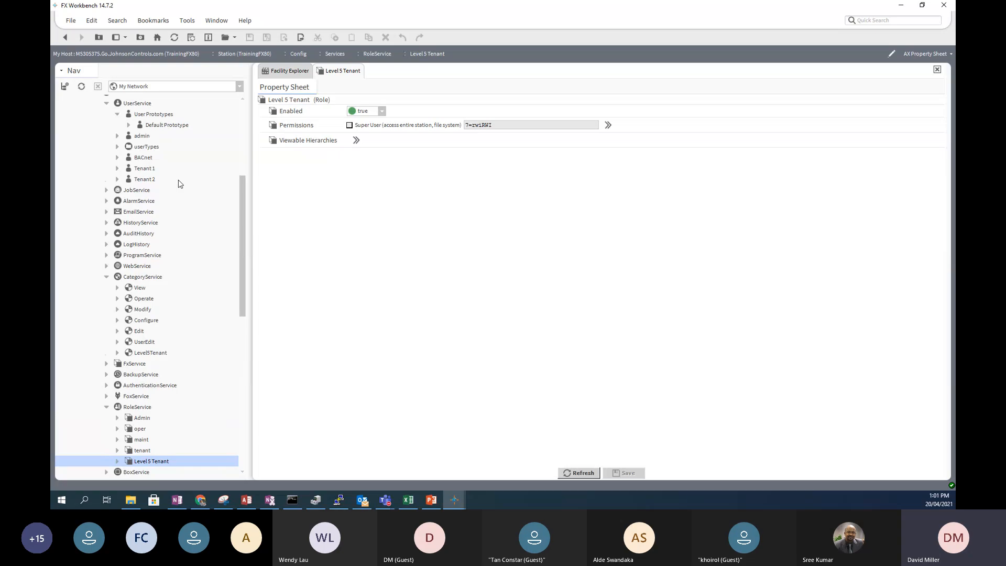
double_click(140, 170)
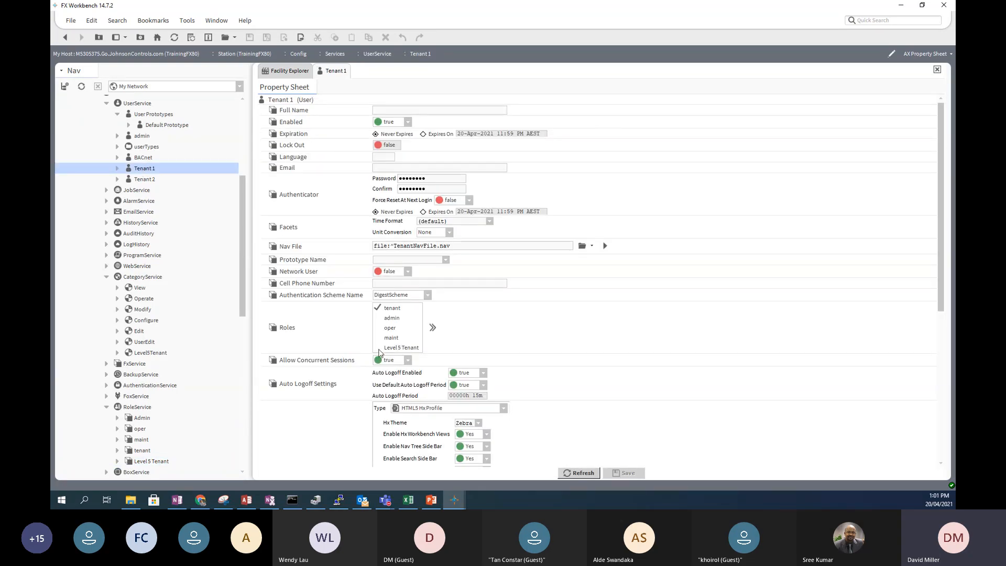
left_click(378, 348)
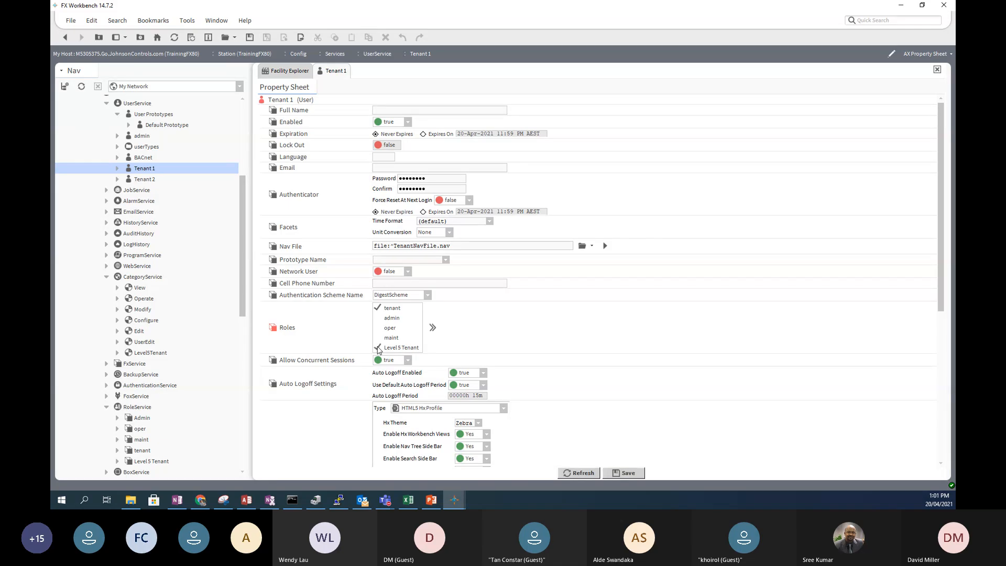
left_click(378, 310)
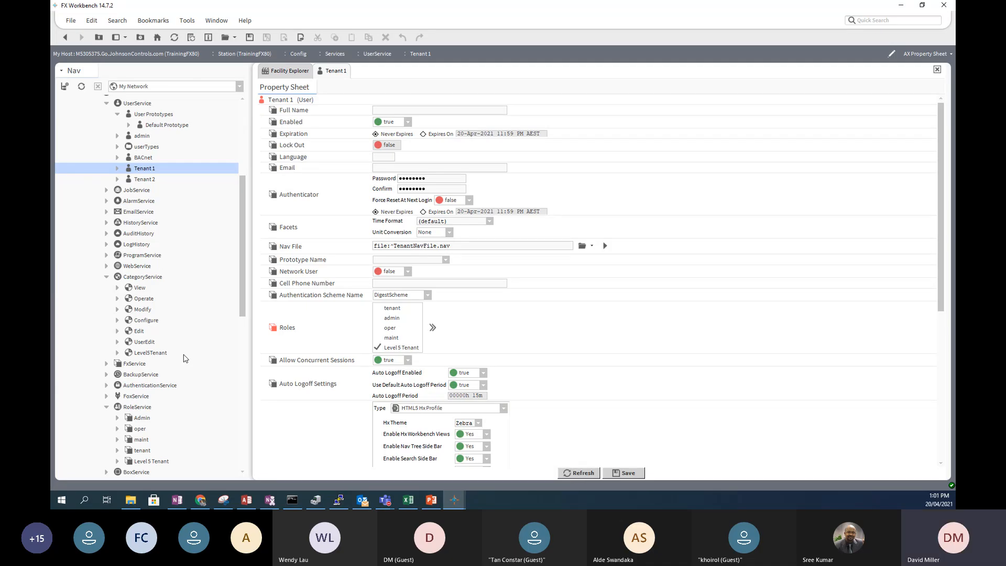
left_click(626, 477)
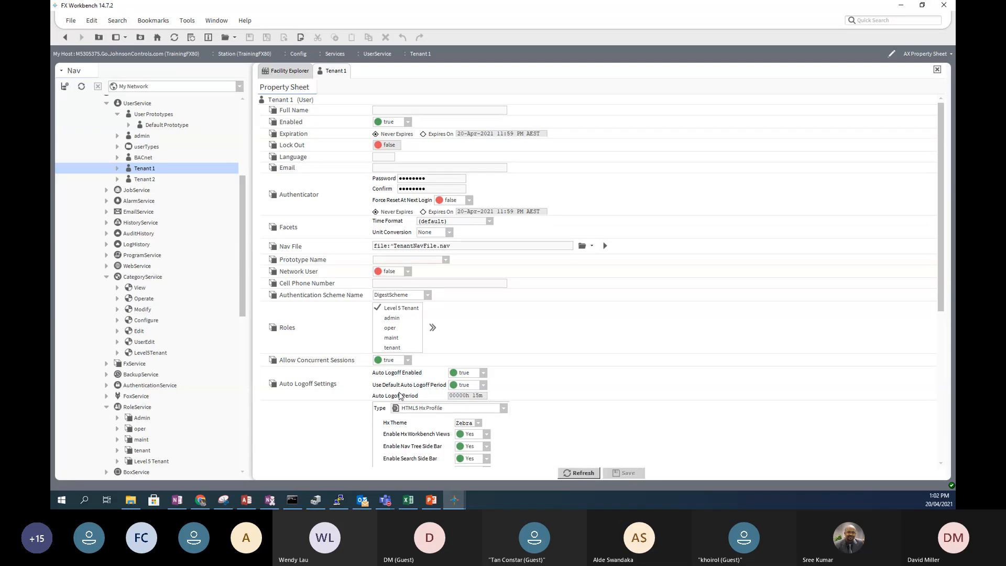
scroll(243, 199, "up", 1)
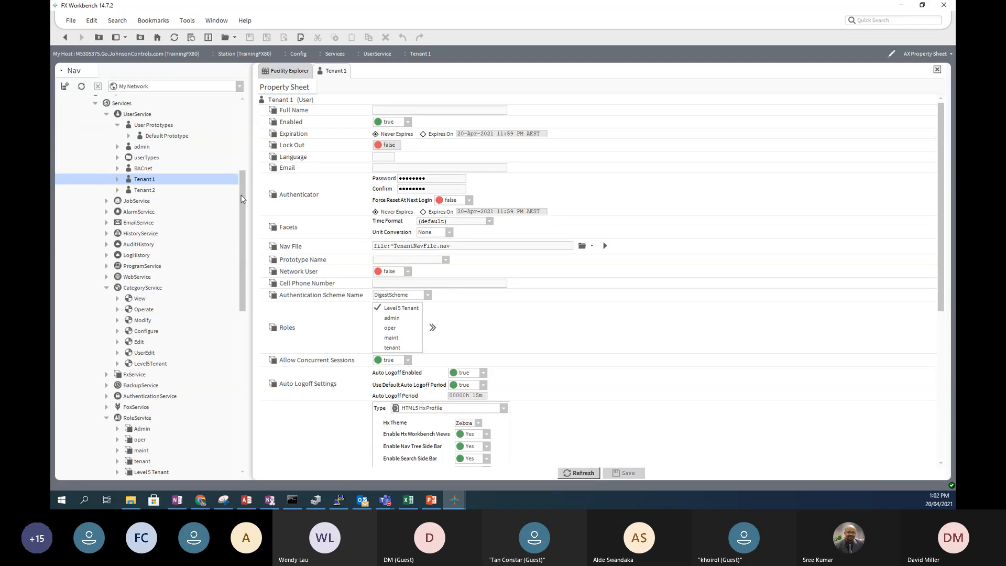
left_click_drag(242, 198, 238, 178)
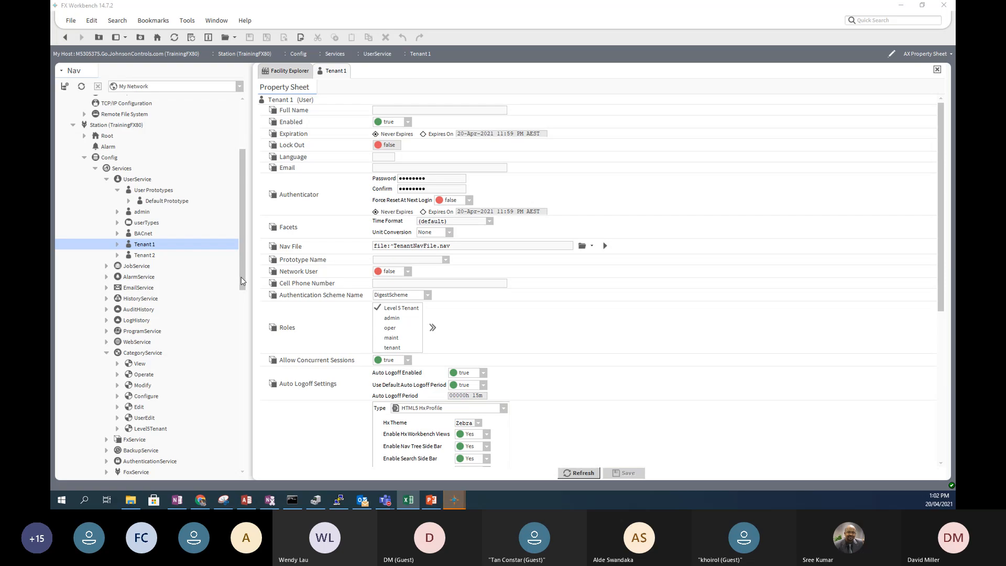
scroll(242, 283, "down", 1)
left_click_drag(243, 283, 241, 266)
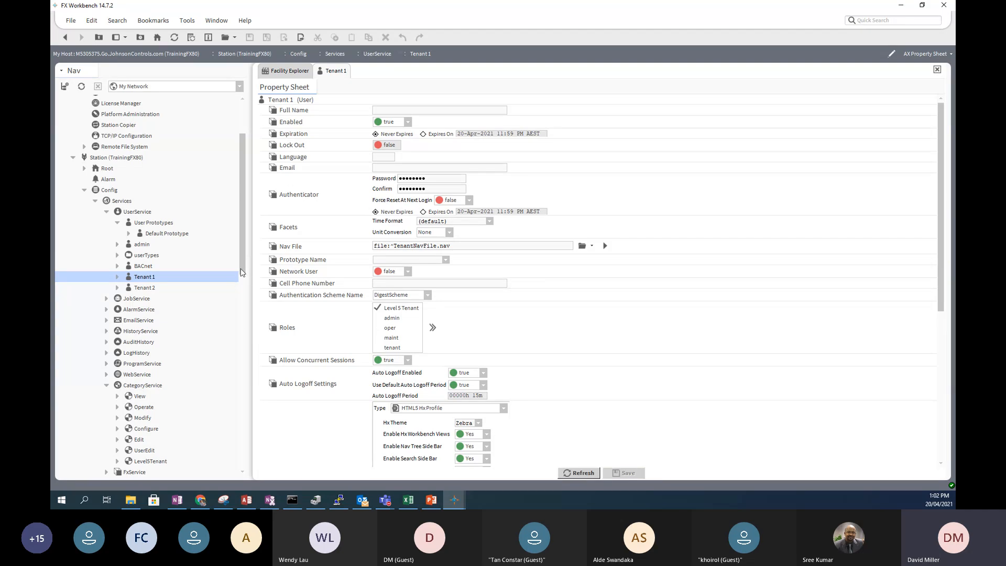
left_click_drag(243, 273, 244, 291)
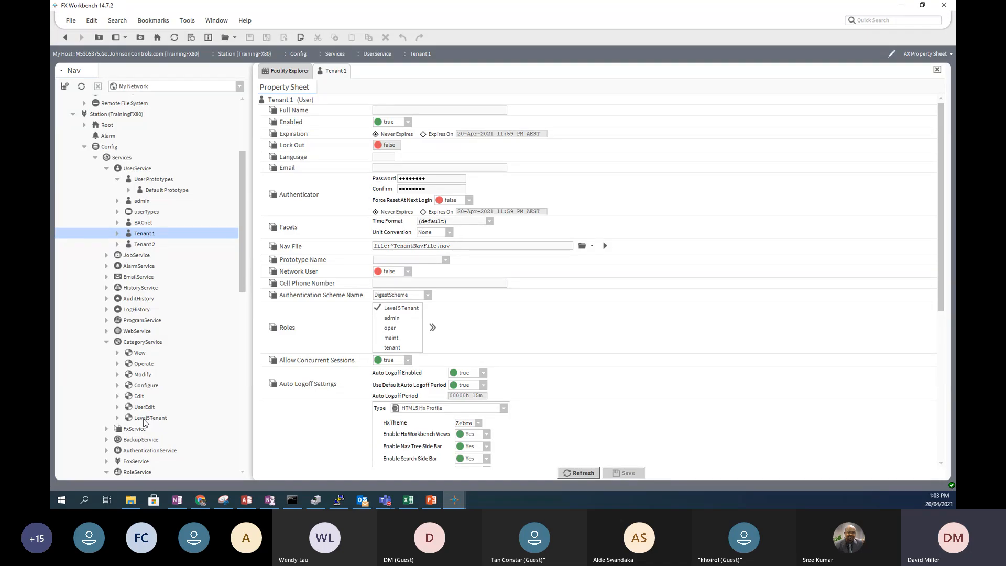
left_click(141, 365)
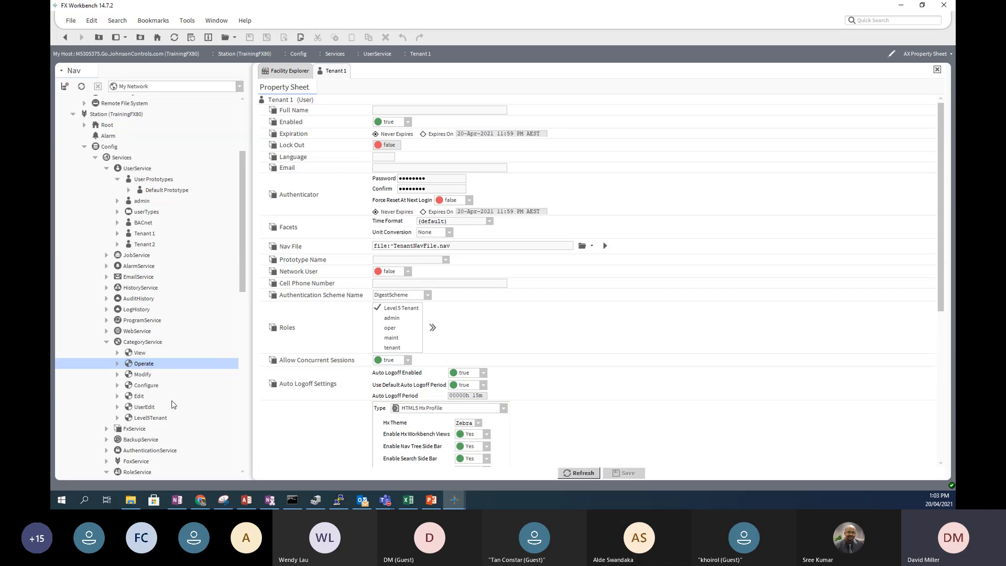
scroll(173, 406, "down", 1)
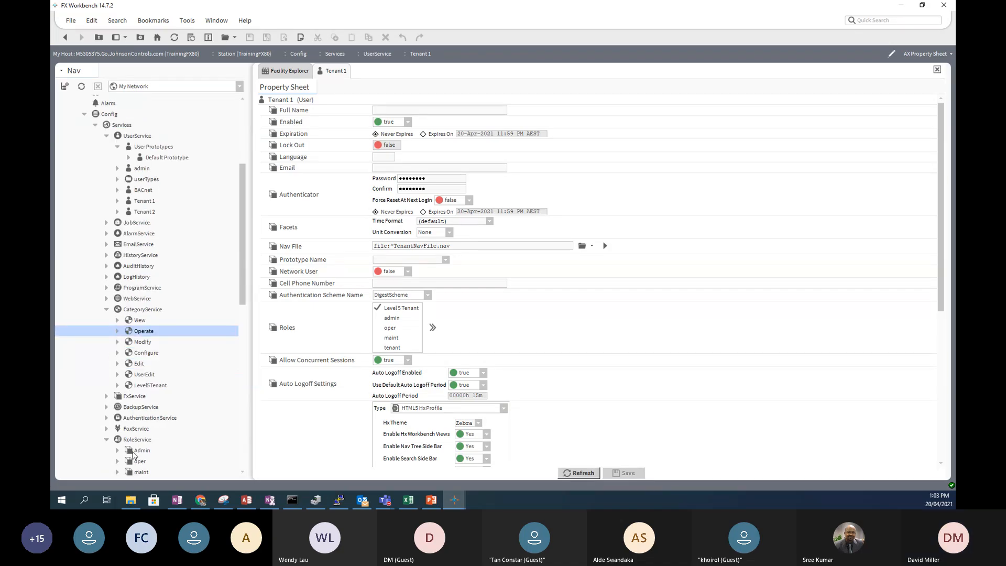
scroll(134, 454, "down", 1)
scroll(136, 416, "down", 1)
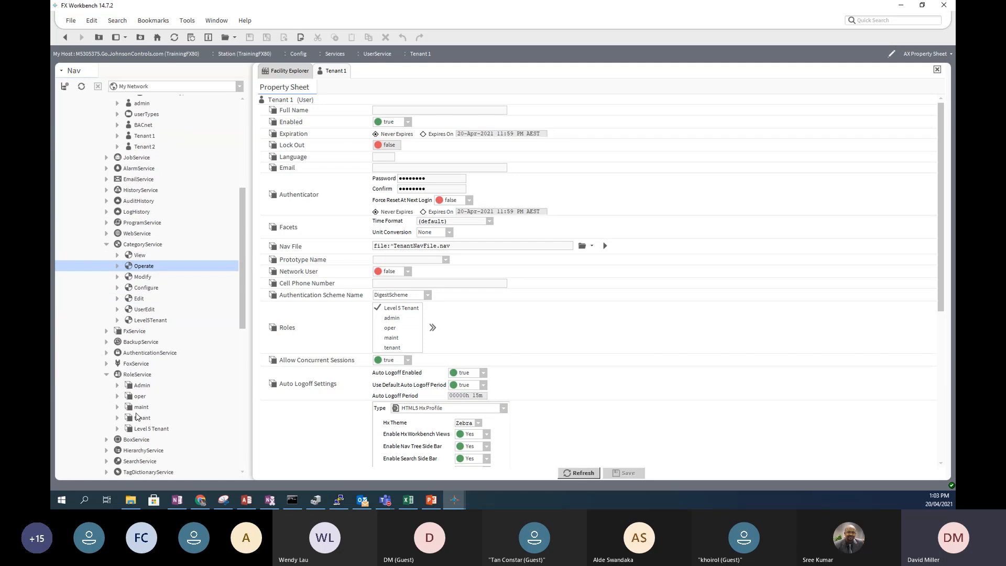
left_click(140, 397)
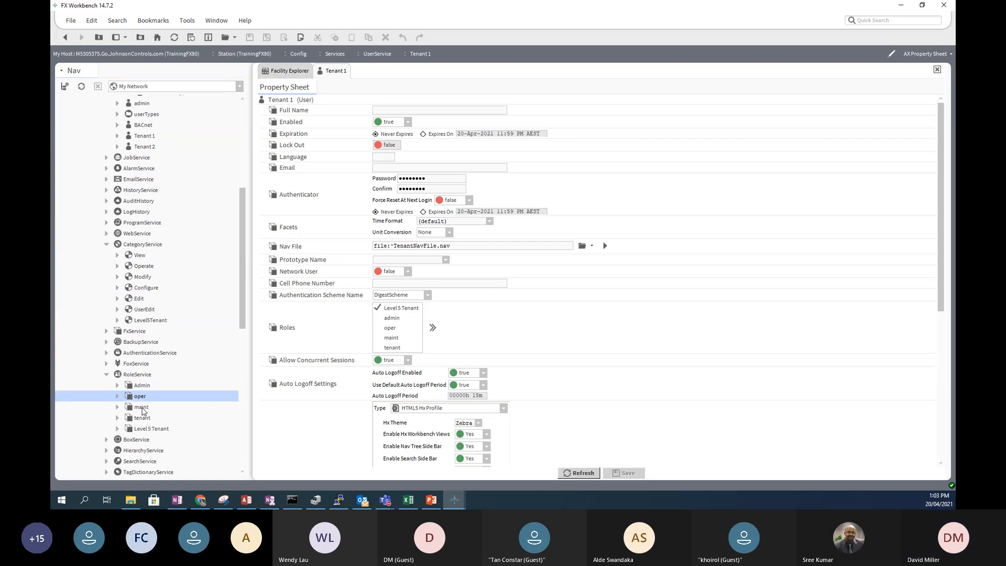
left_click(141, 407)
left_click(143, 418)
left_click(141, 408)
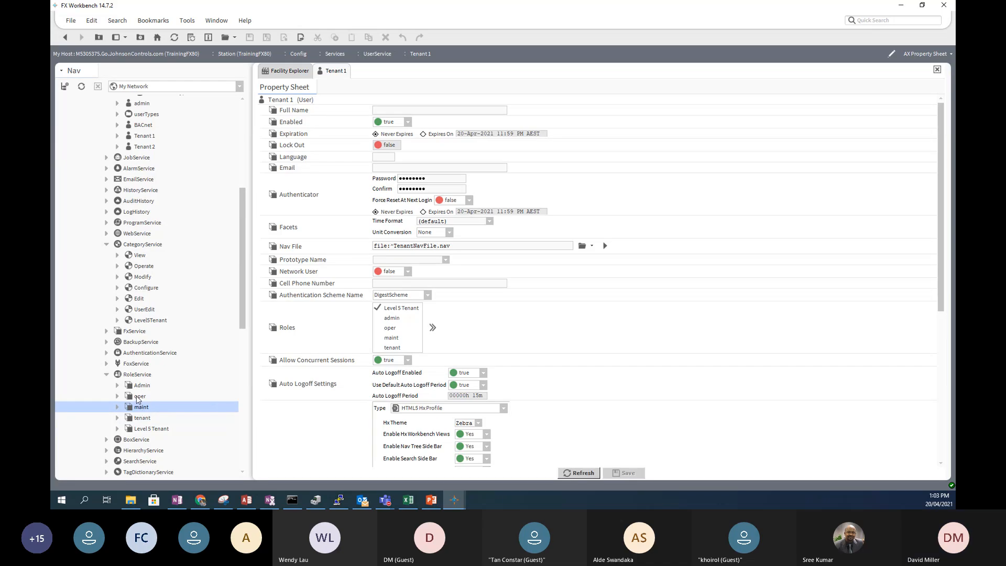
left_click(140, 397)
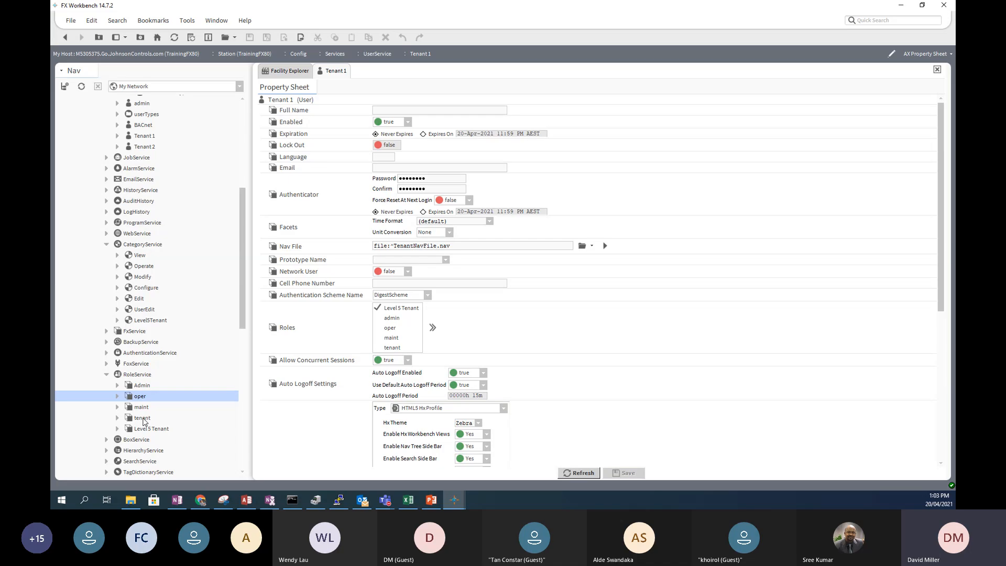
left_click(139, 387)
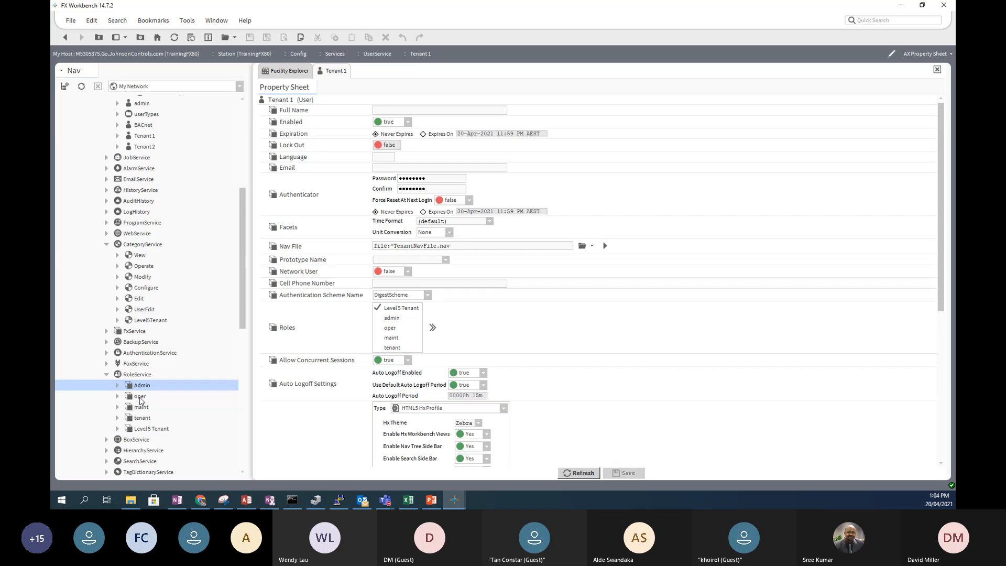
left_click(140, 400)
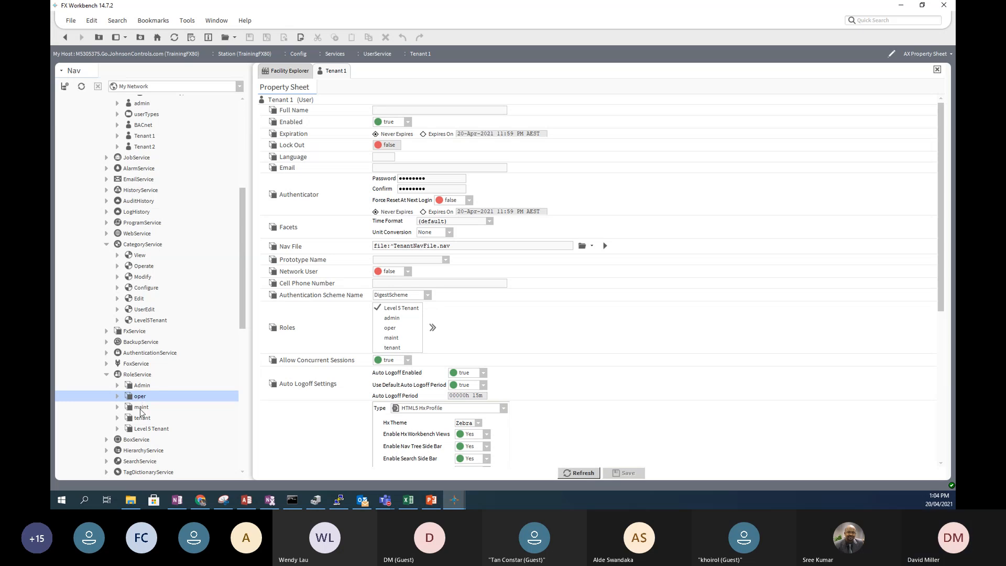
left_click(140, 411)
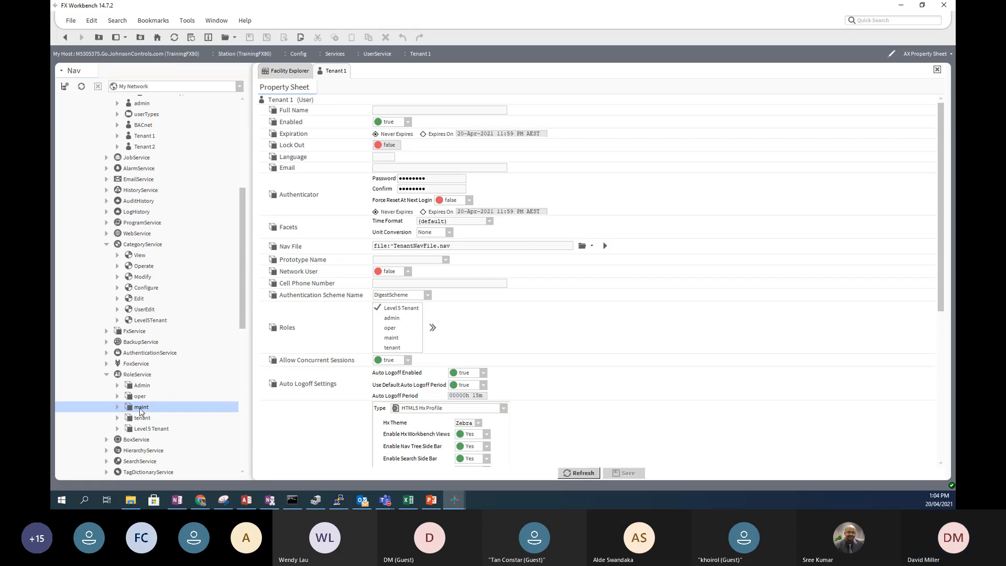
left_click(145, 419)
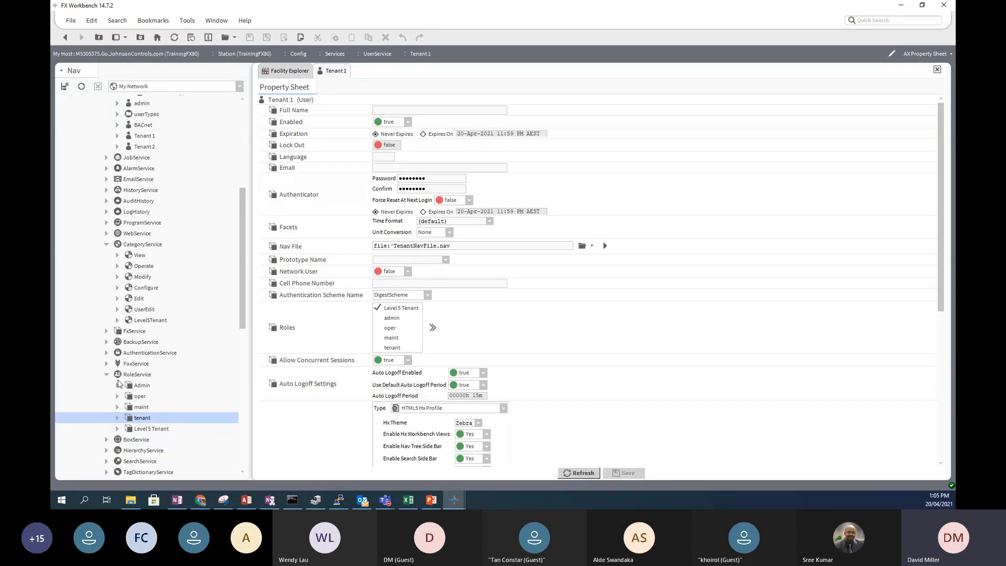
- Open CategoryService and expand Config, Facility Explorer and Custom Control to view assignments
left_click(146, 245)
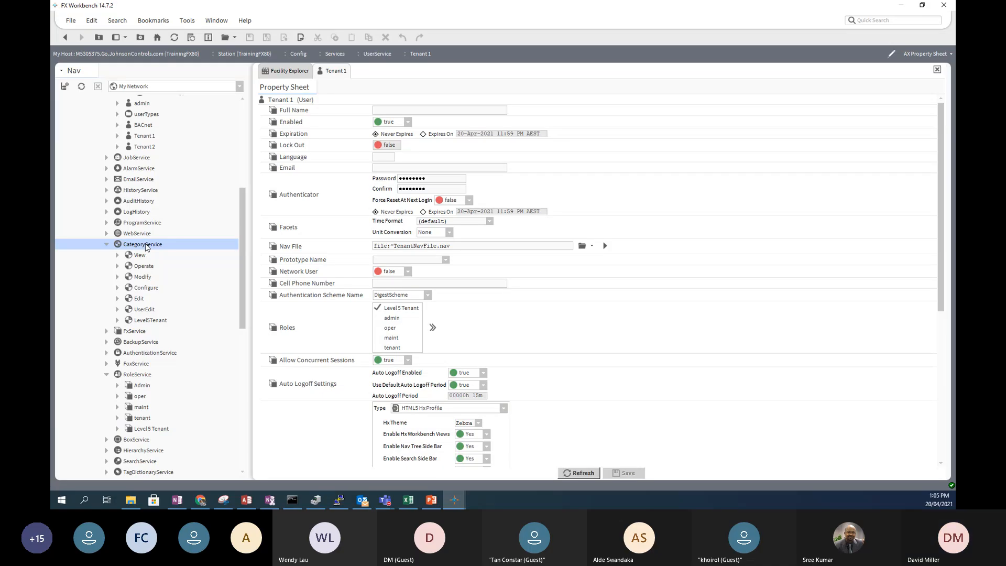
double_click(146, 245)
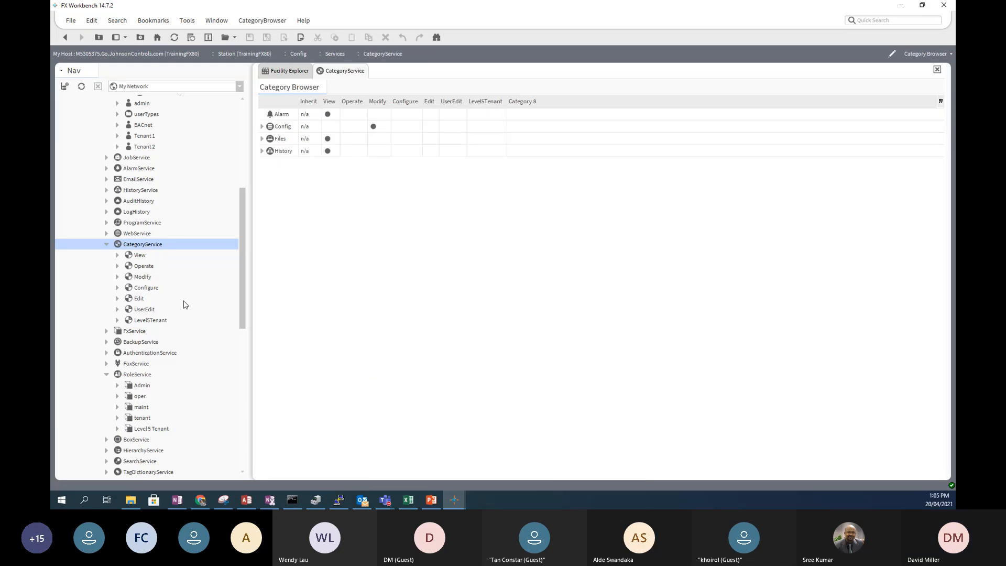
left_click(262, 127)
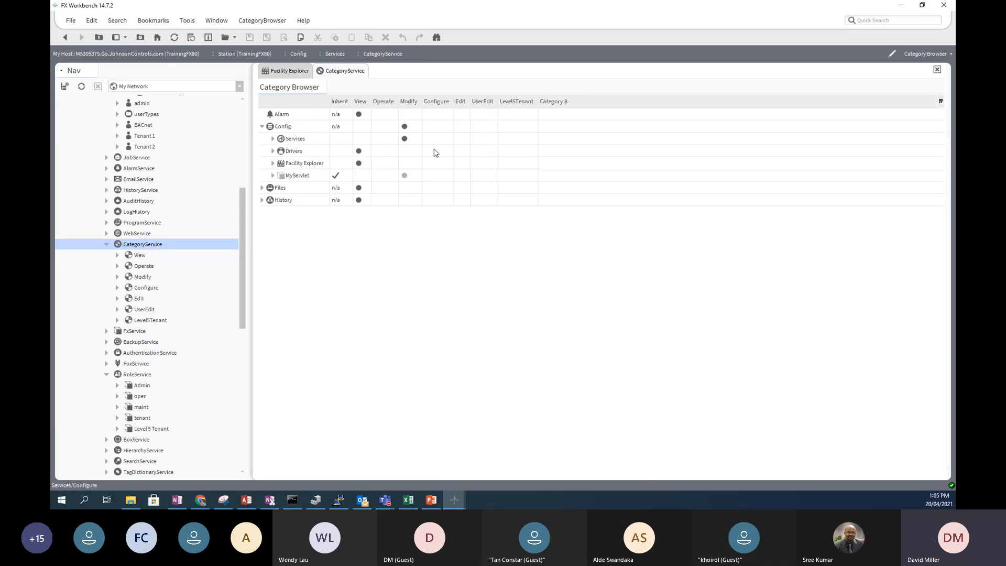
left_click(273, 163)
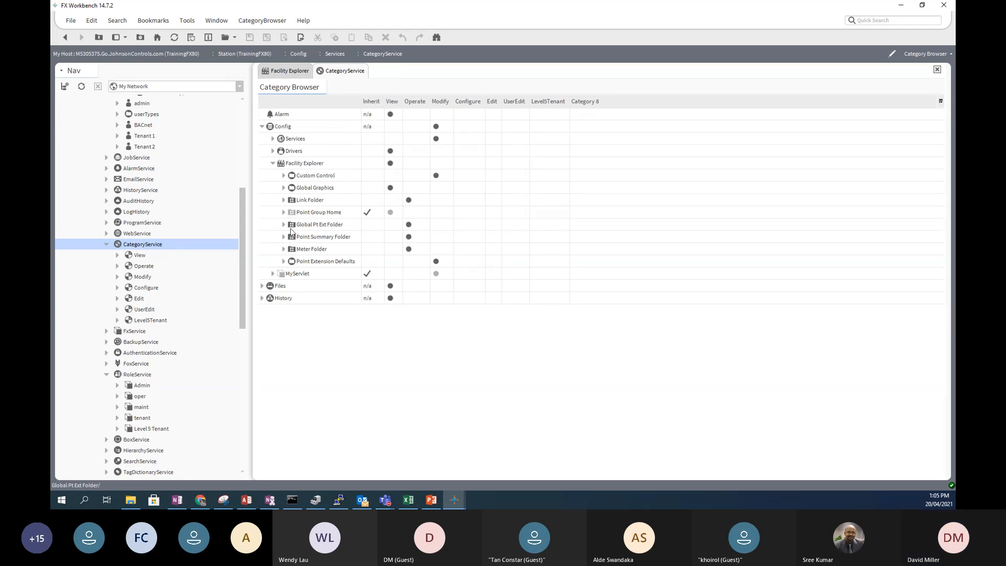
left_click(284, 175)
left_click(295, 200)
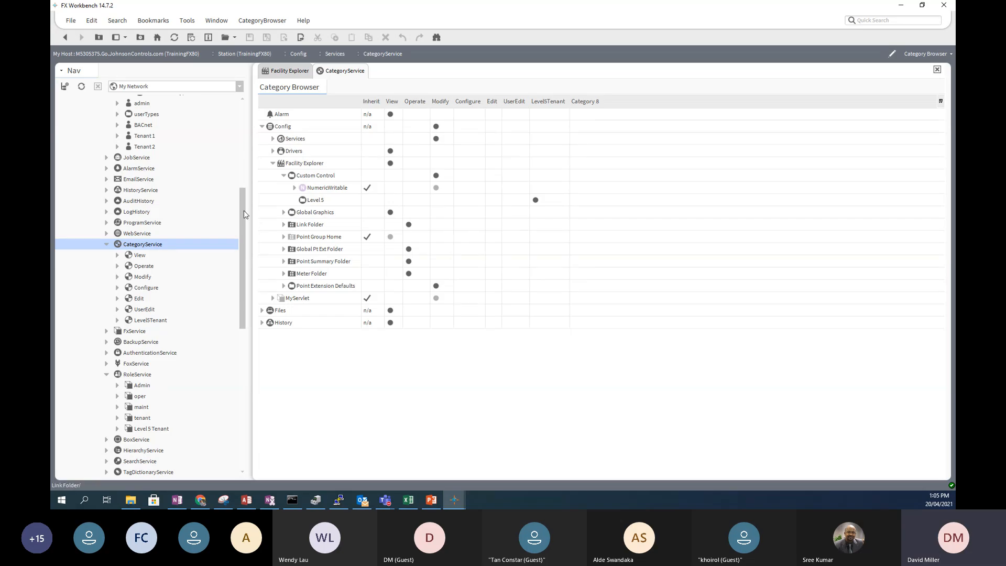
left_click_drag(243, 210, 242, 180)
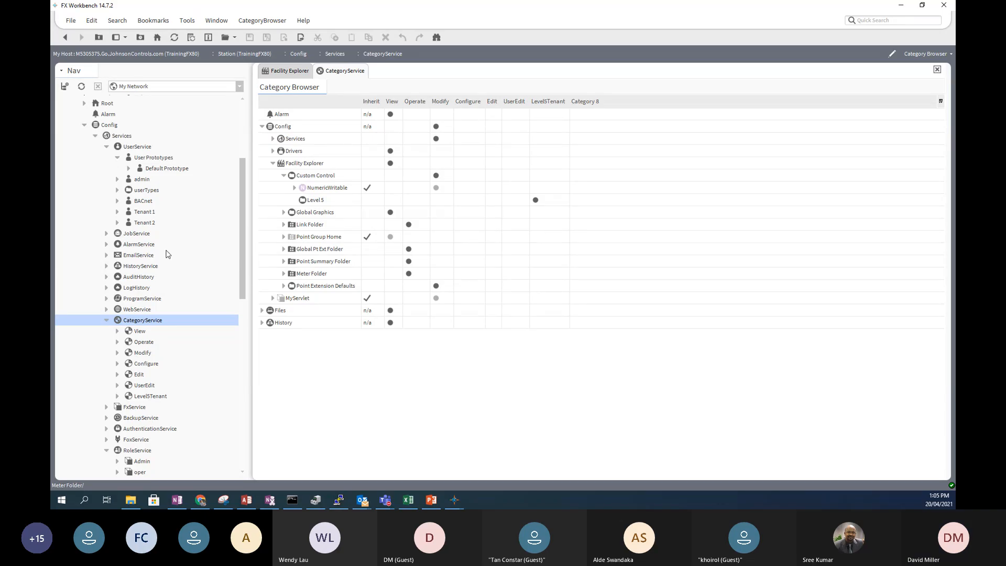
- Collapse the CategoryService and UserService nodes and select AlarmService
left_click(106, 320)
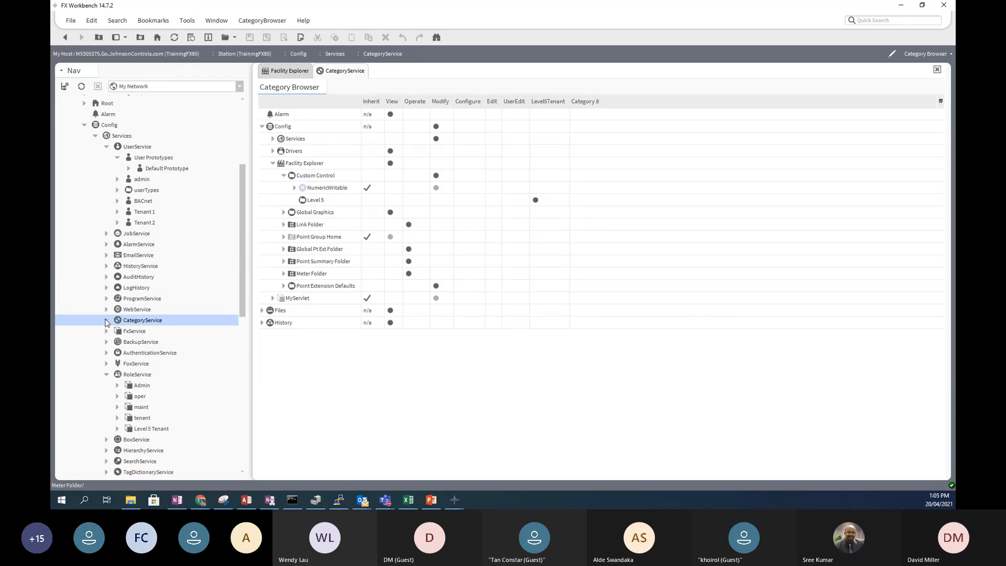
left_click(107, 147)
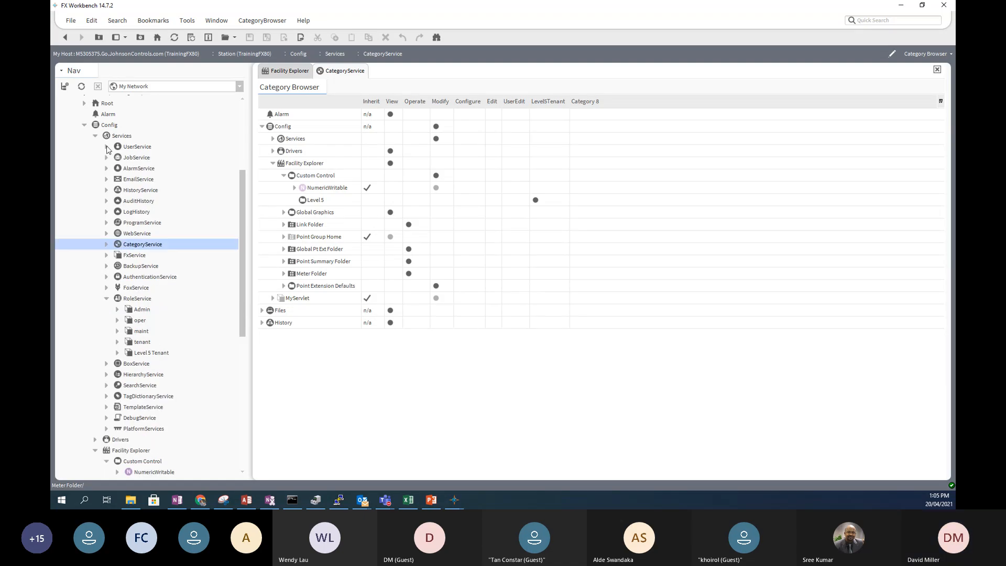
left_click(130, 171)
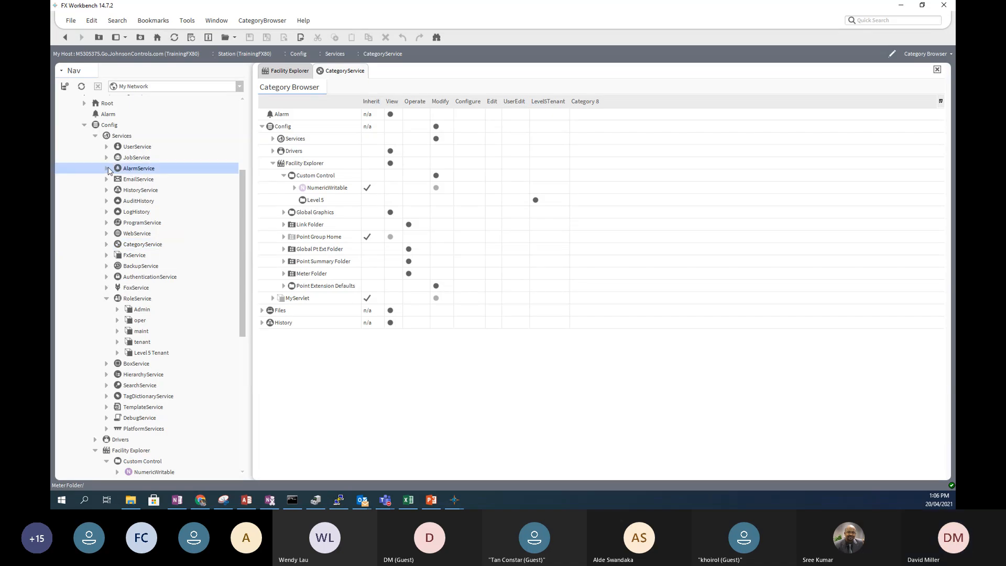
- Open the AlarmService wire sheet, move AlarmConsole right, and expand AlarmService in the Nav tree
double_click(136, 172)
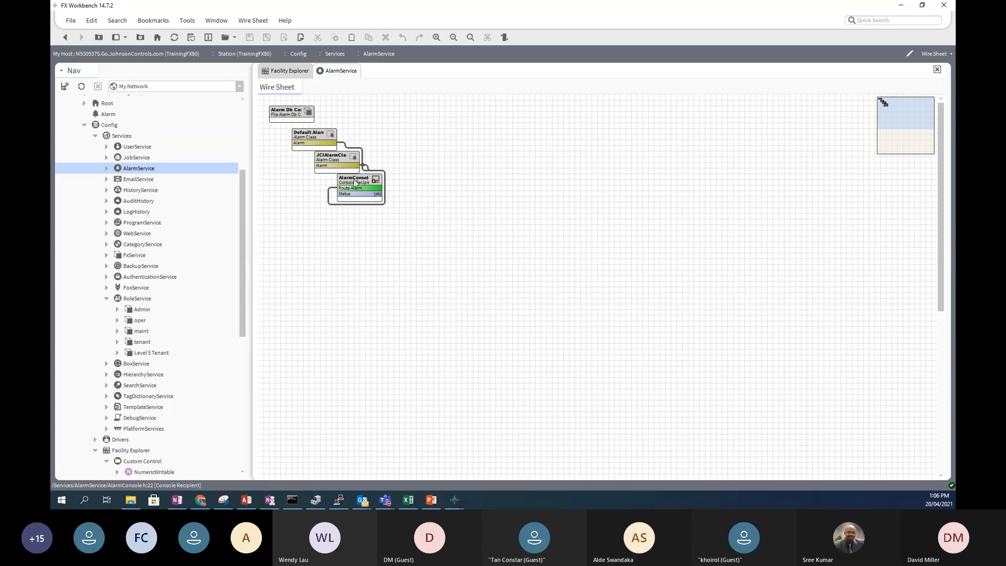
left_click_drag(357, 177, 480, 145)
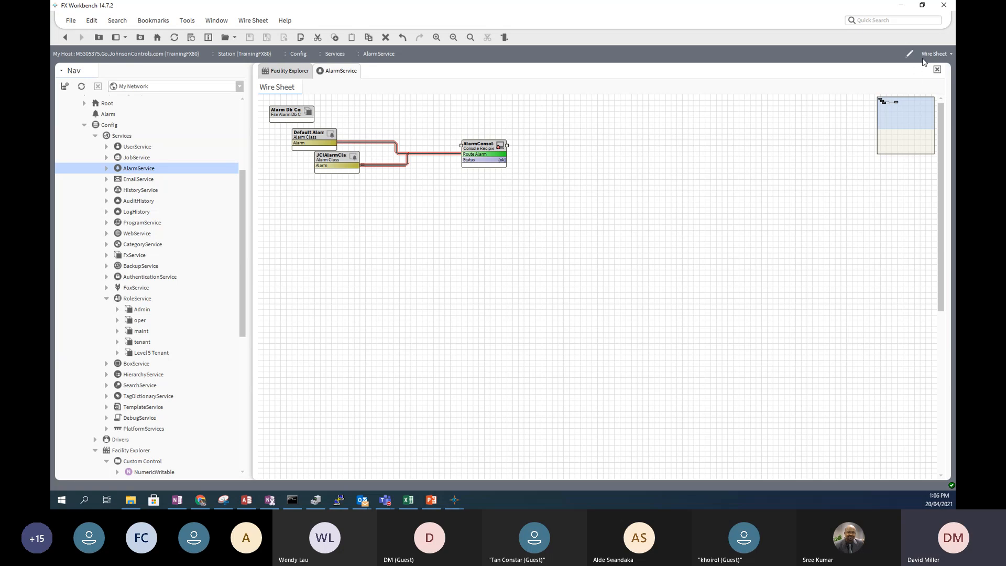
left_click(950, 54)
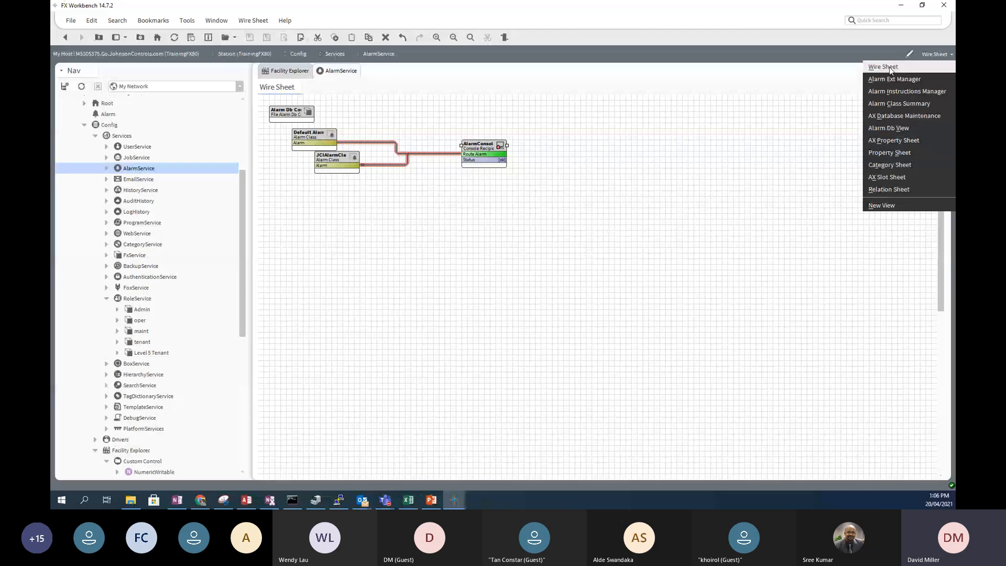
left_click(566, 200)
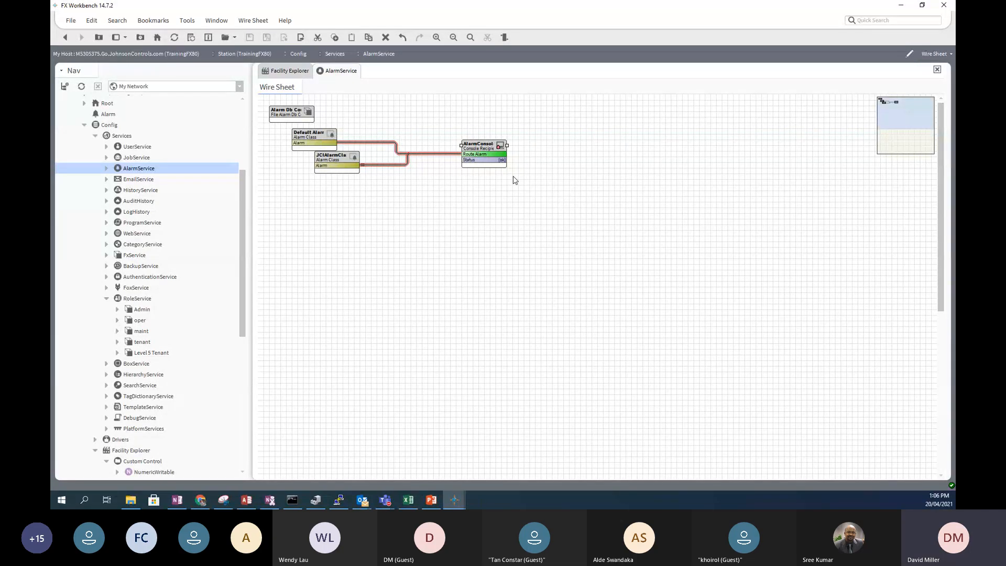
left_click(106, 168)
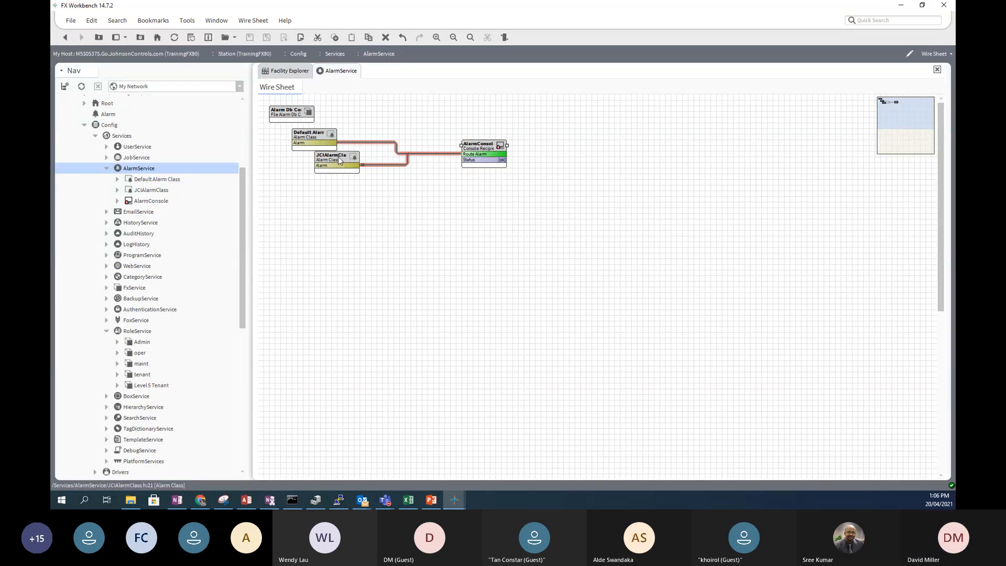
- Move the JCIAlarmClass block lower and select the alarm components in the Nav tree
left_click_drag(340, 155, 318, 184)
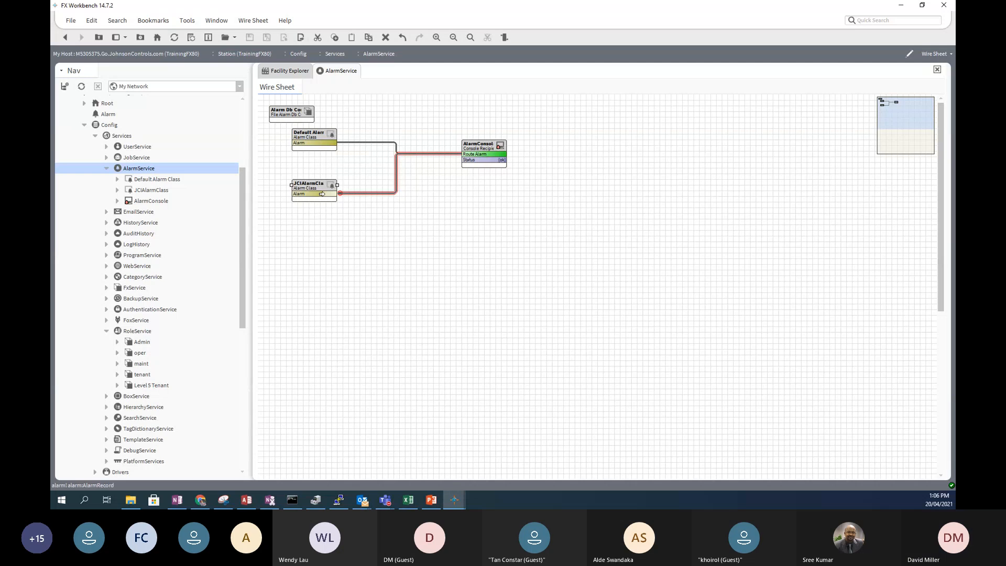
left_click(147, 202)
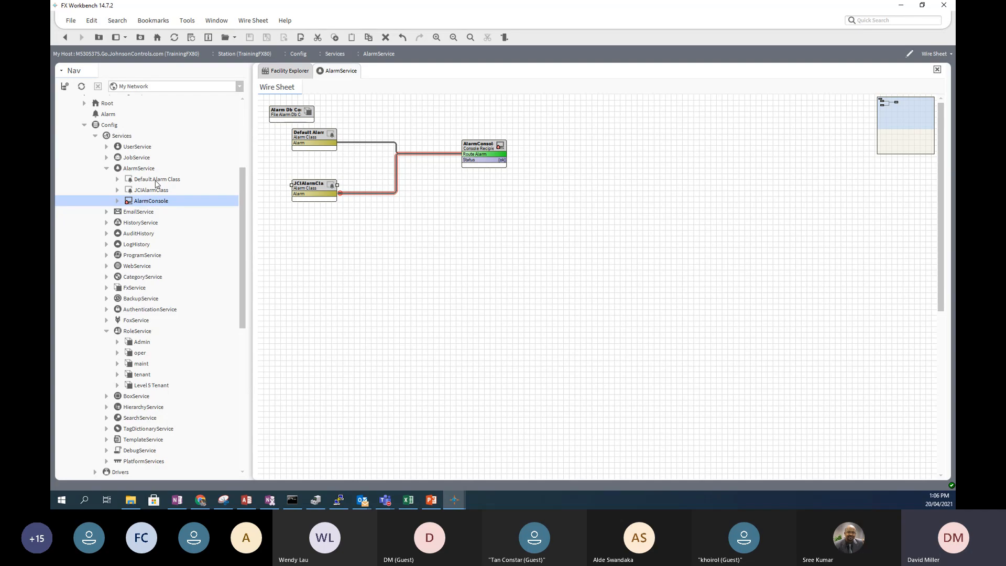
left_click(157, 181)
left_click(157, 191)
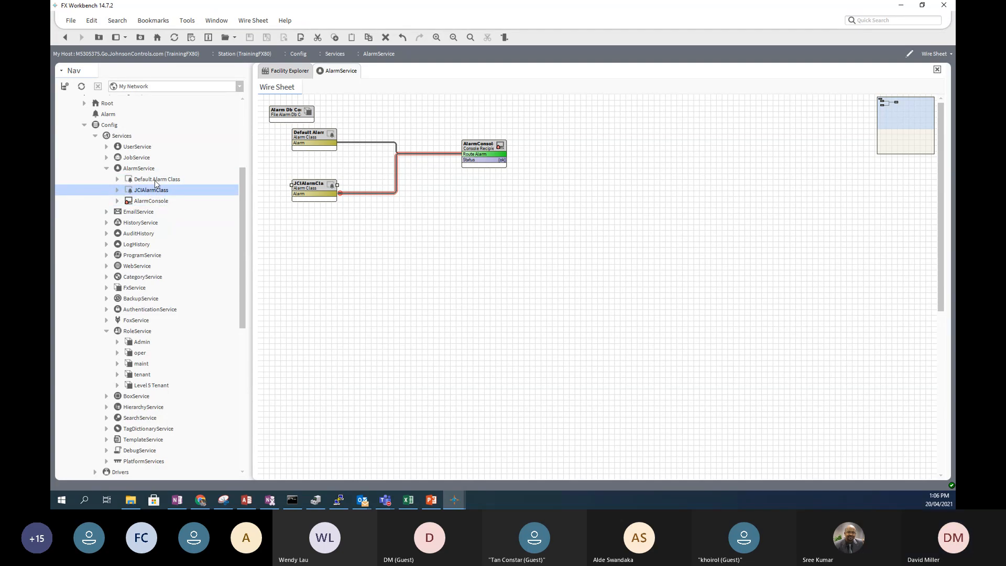
left_click(158, 181)
left_click(155, 192)
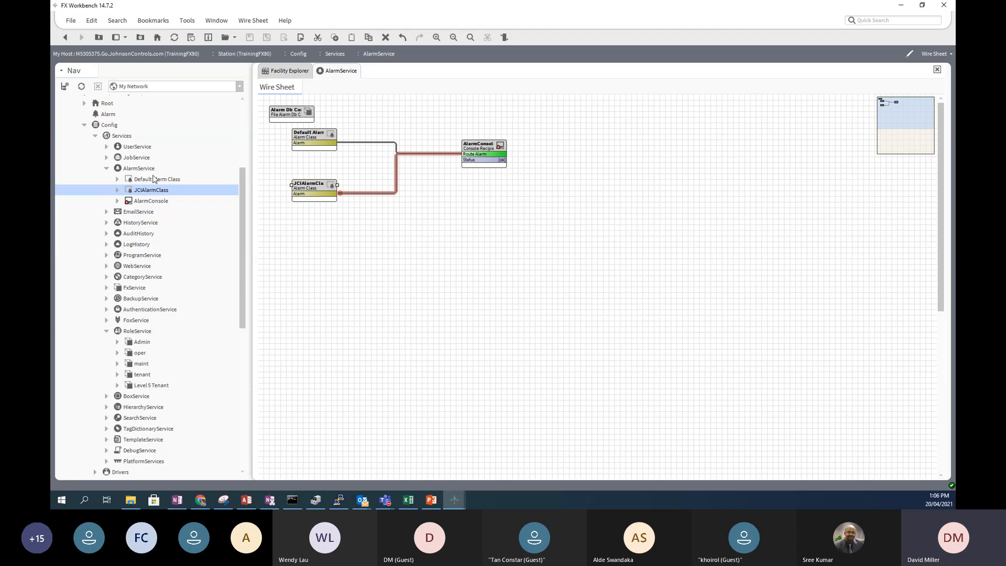
left_click(154, 179)
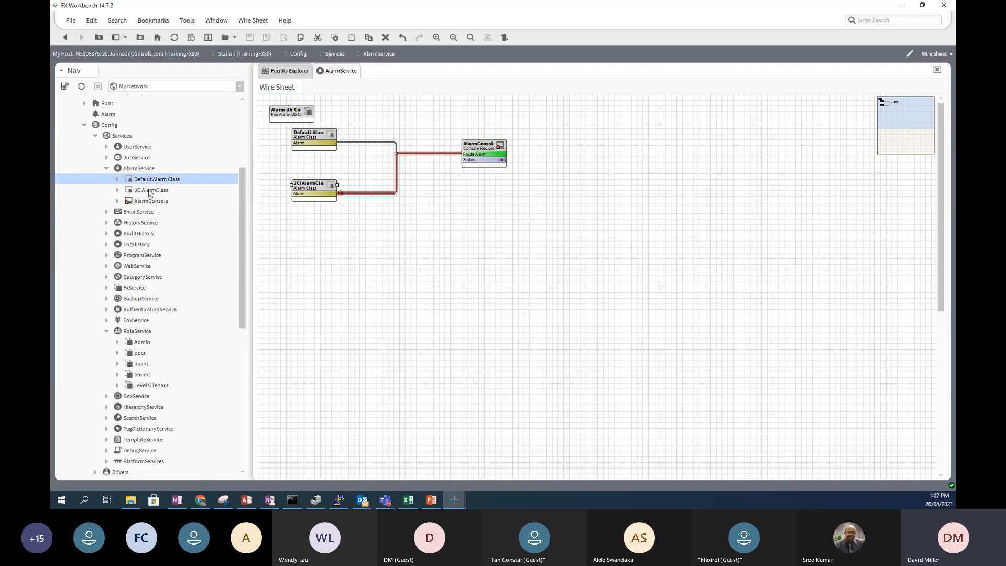
left_click(150, 191)
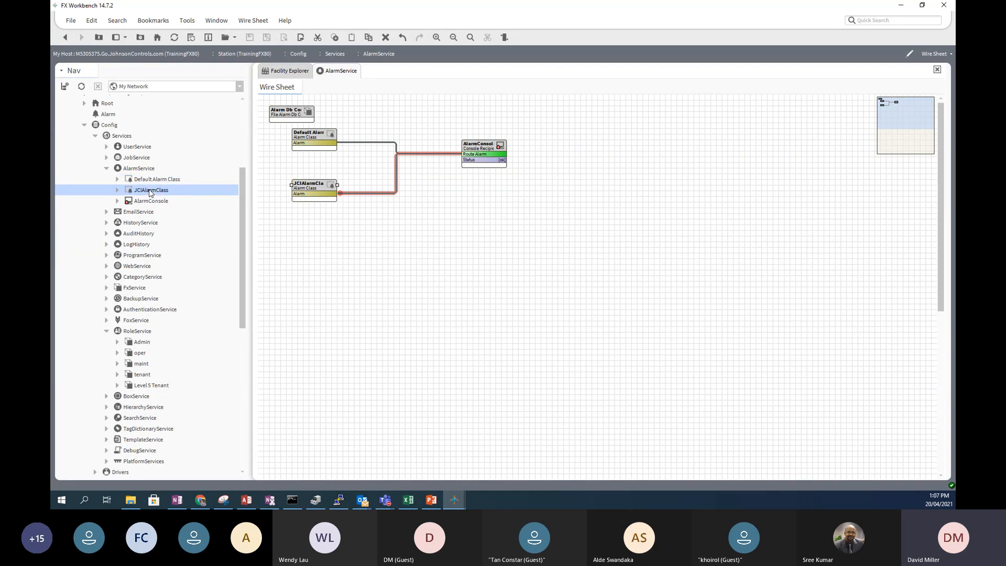
- Duplicate JCIAlarmClass as CriticalAlarmClass and move JCIAlarmClass to reveal the new block
right_click(151, 192)
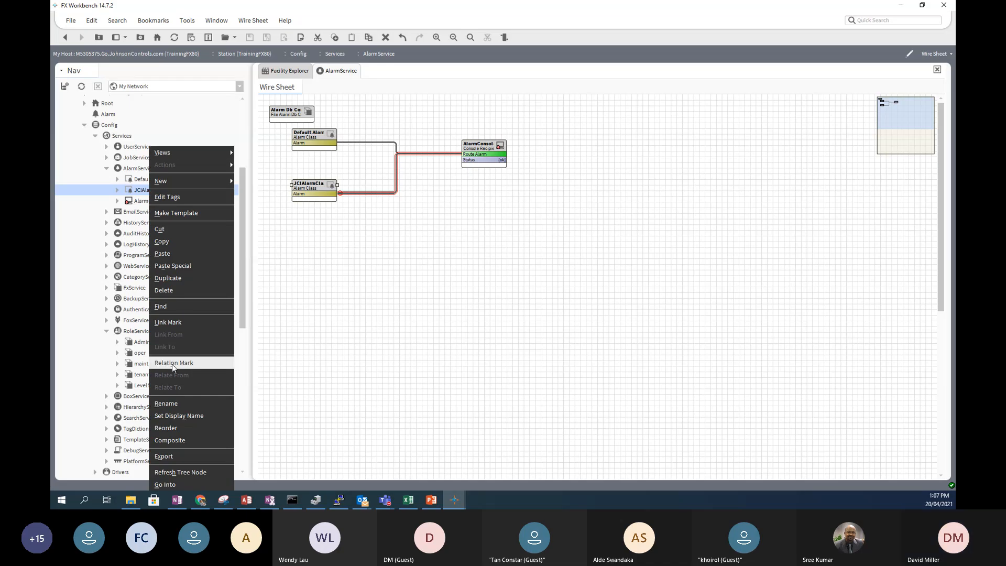
left_click(160, 280)
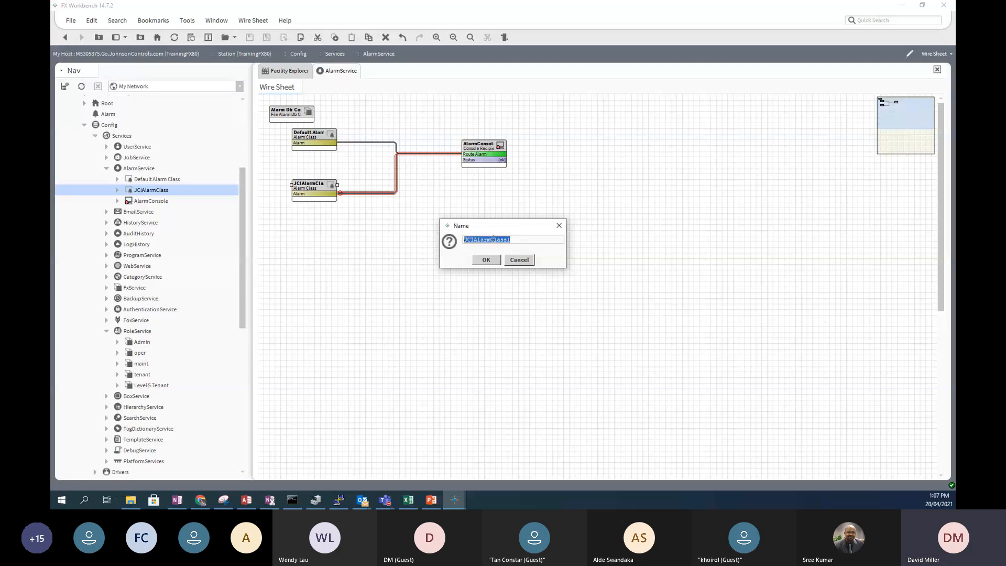
left_click(475, 239)
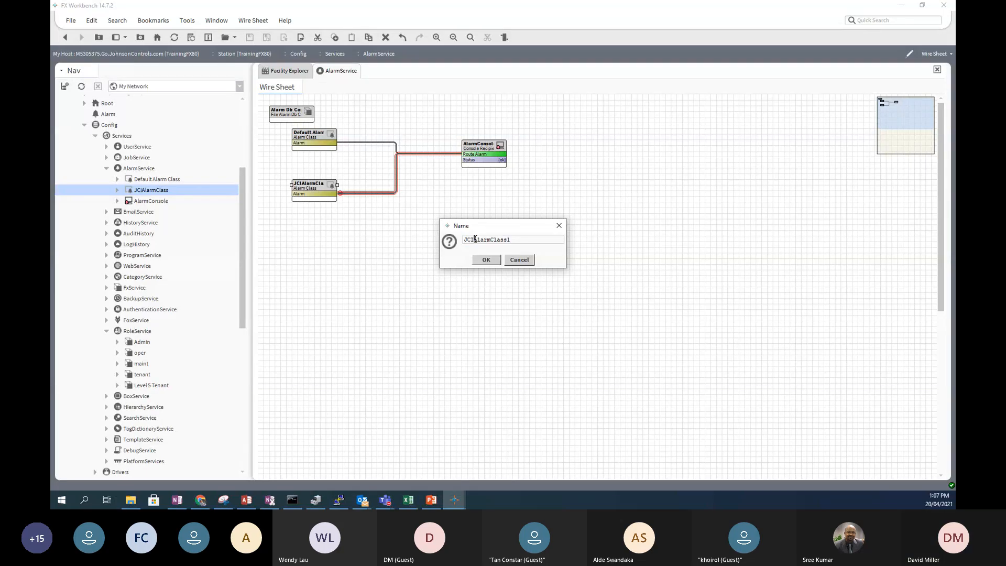
left_click_drag(472, 239, 451, 245)
type("Critical")
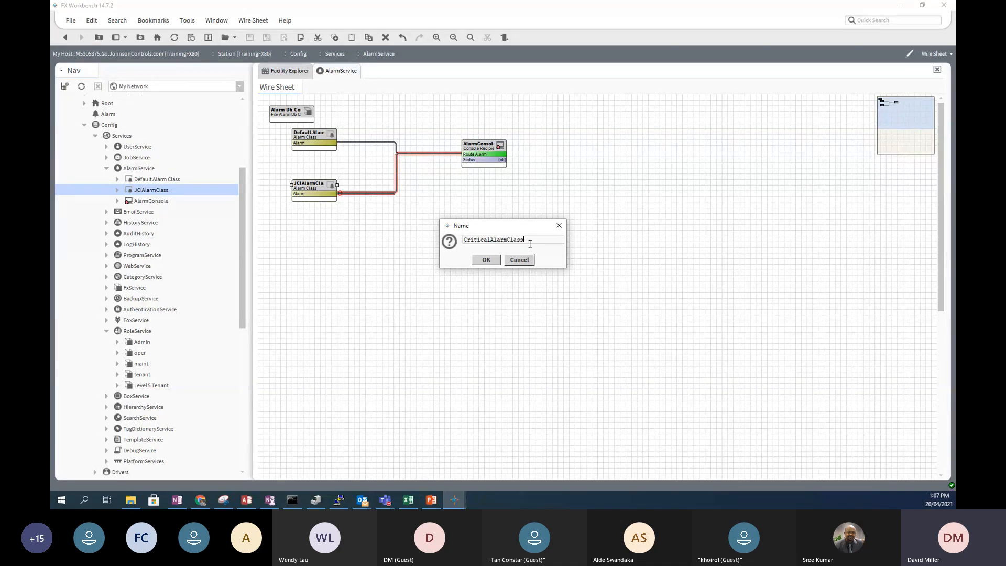
left_click(487, 260)
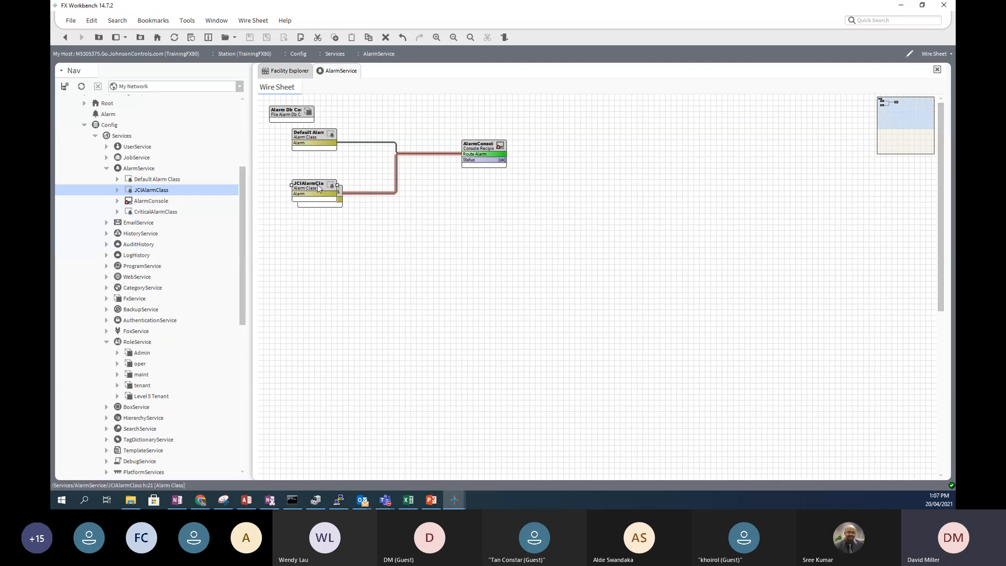
left_click_drag(318, 189, 313, 223)
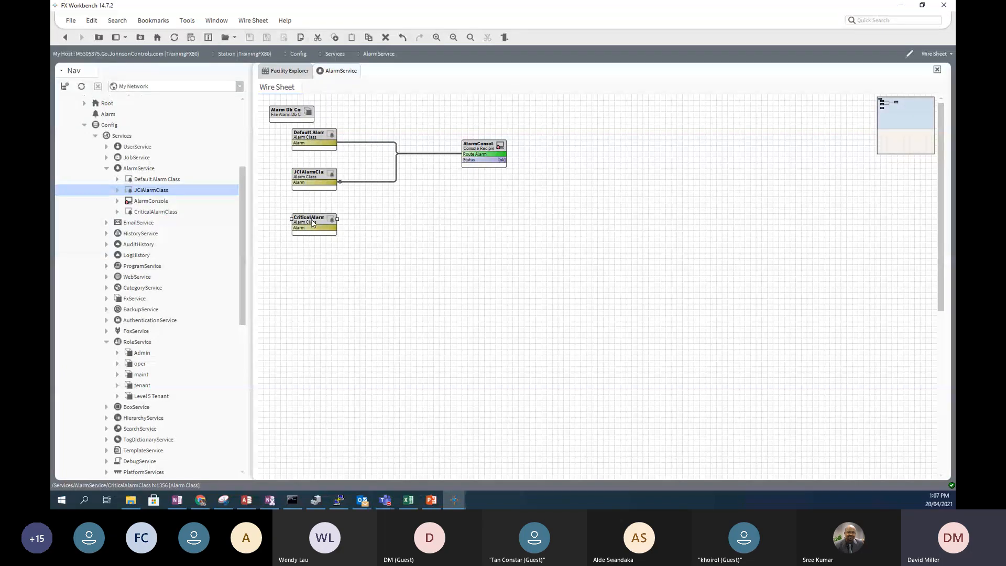
left_click(150, 201)
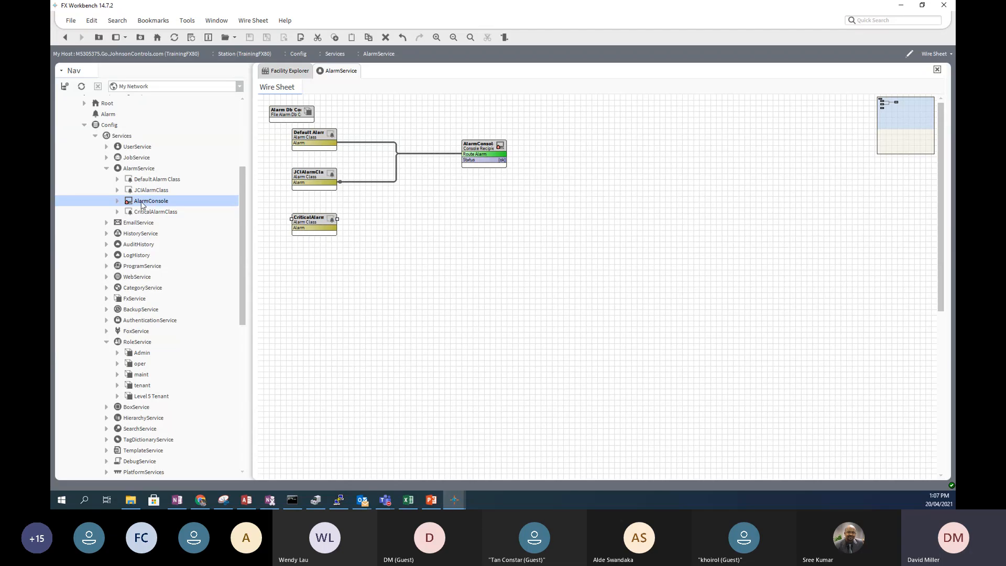
- Open AlarmConsole and acknowledge the two EnumAlarm alarms and the BooleanAlarm alarm
double_click(145, 202)
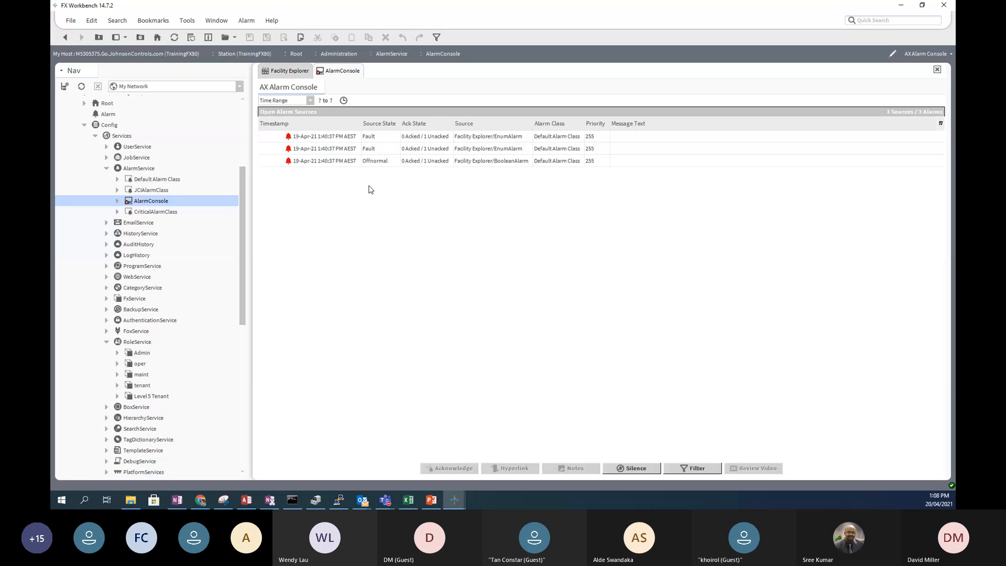
left_click(319, 137)
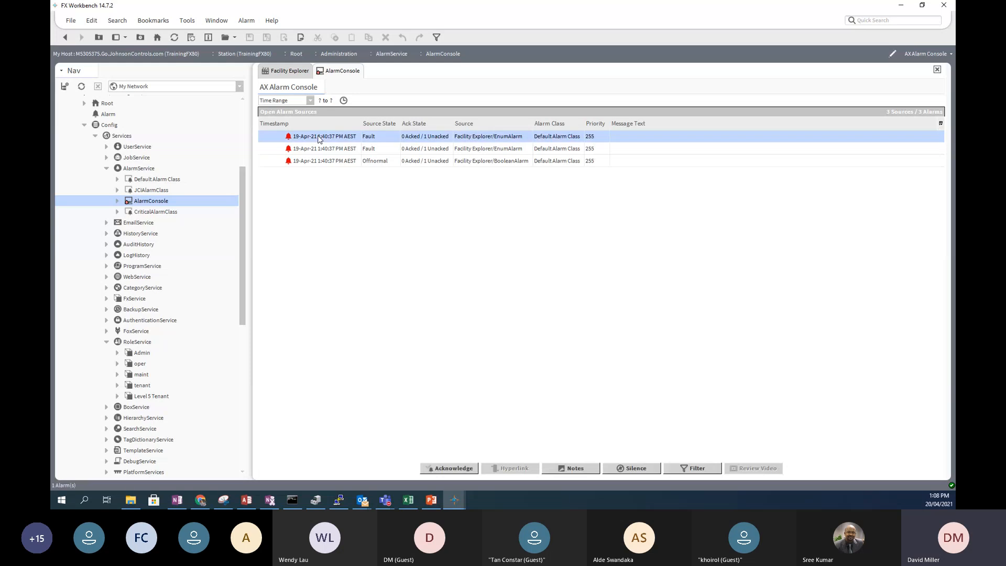
left_click(438, 469)
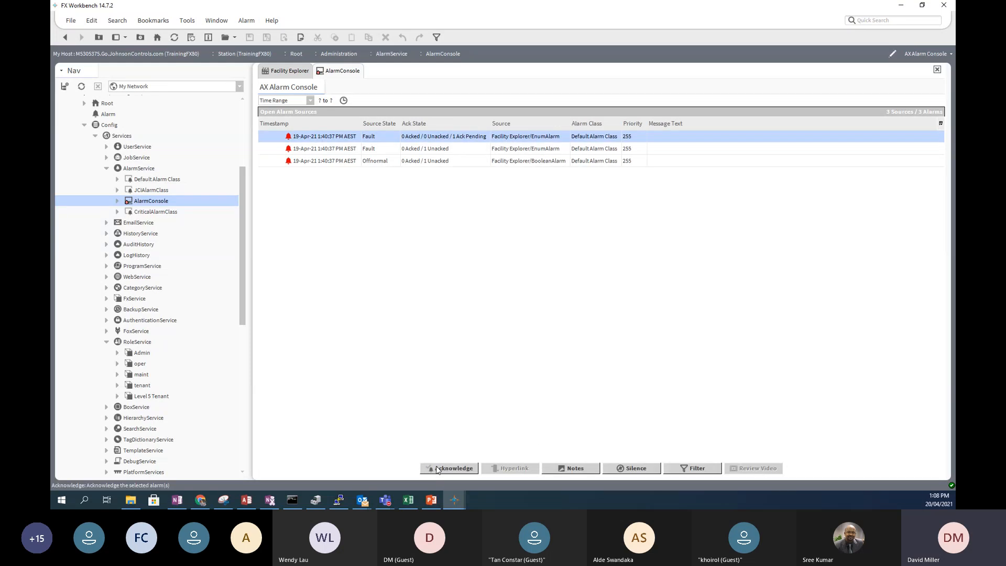
left_click(304, 149)
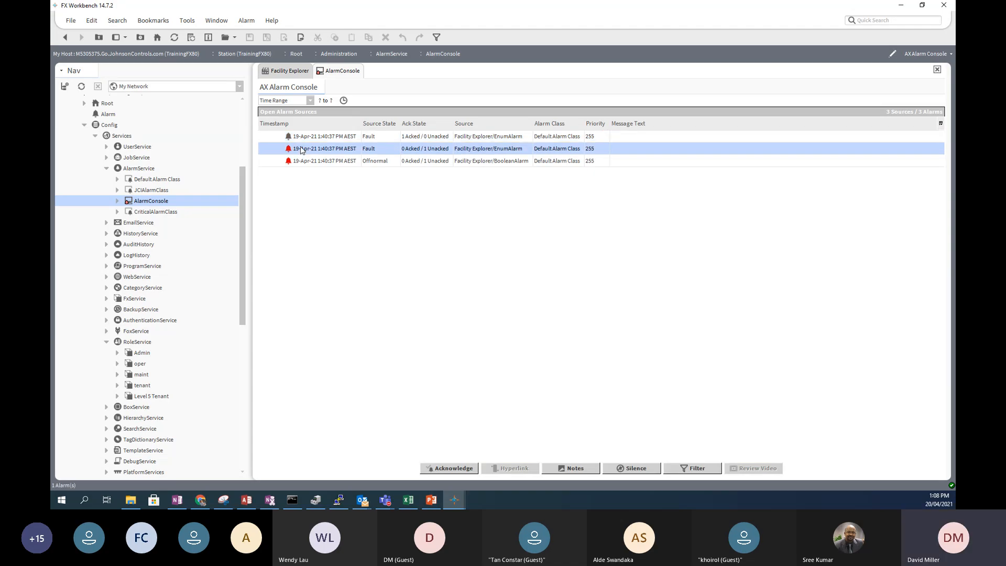
left_click(452, 468)
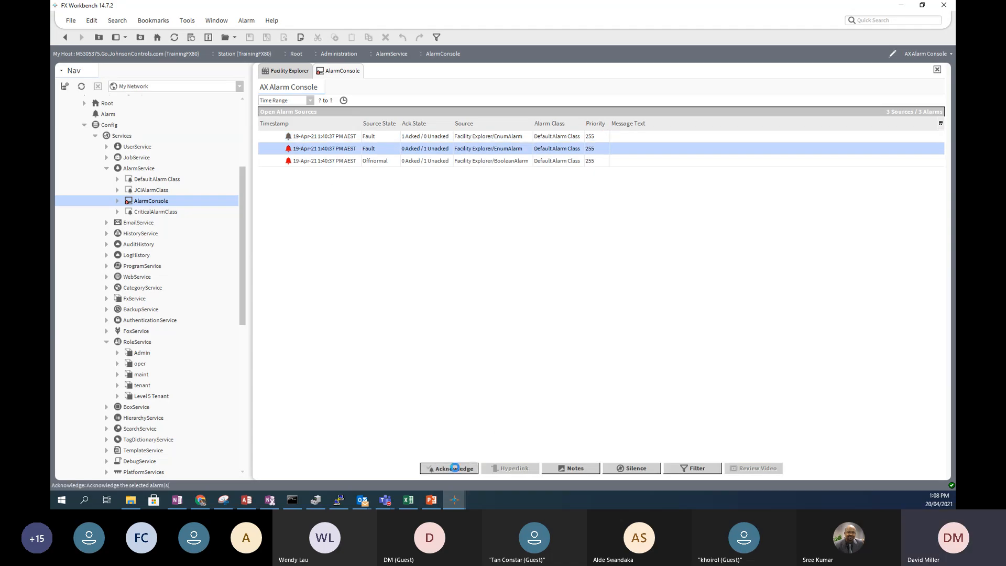
left_click(321, 161)
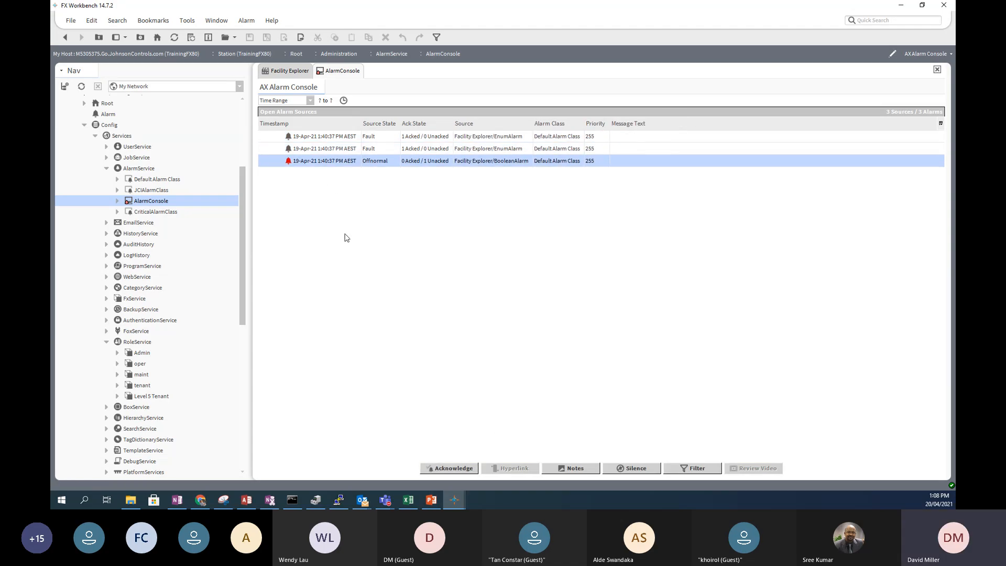
left_click(449, 469)
- Duplicate AlarmConsole as CriticalAlarms, open it, then open the AlarmService wire sheet
right_click(153, 204)
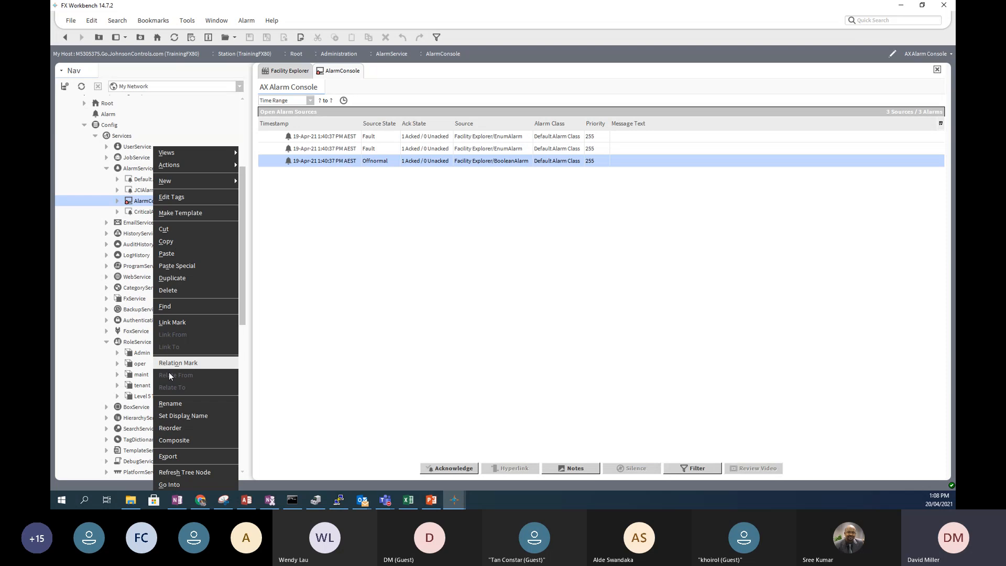
left_click(181, 278)
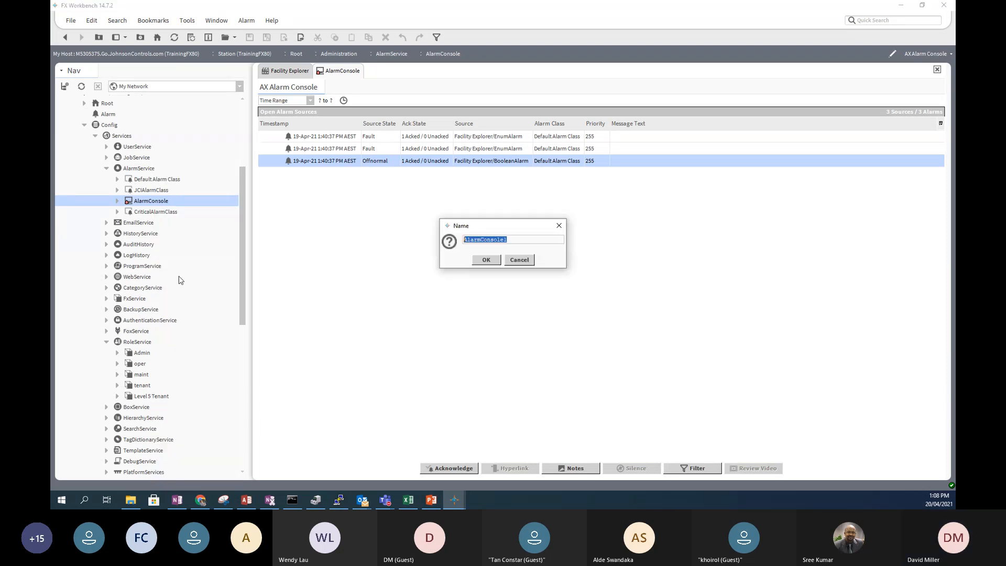
left_click(469, 239)
type("Criti")
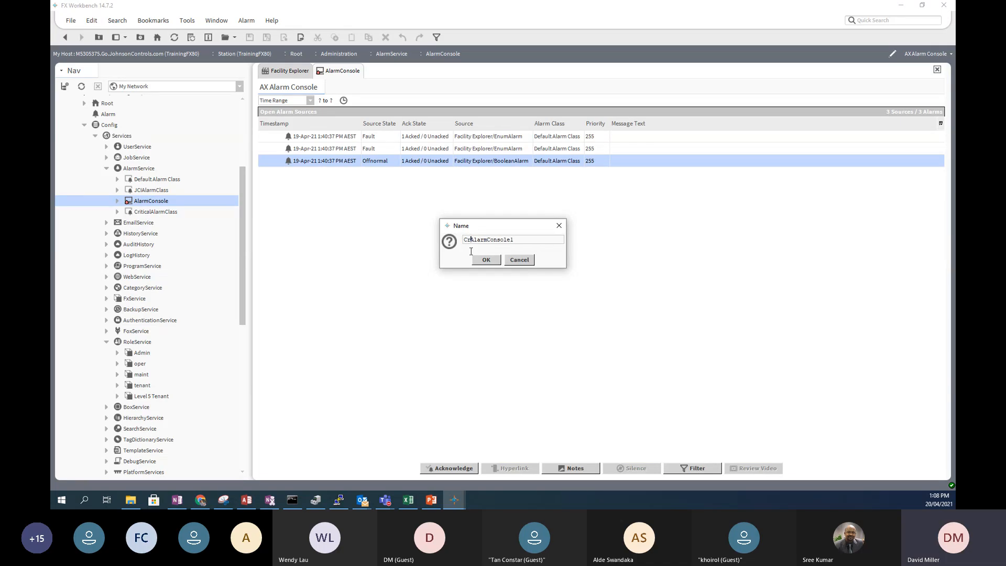
type("calA")
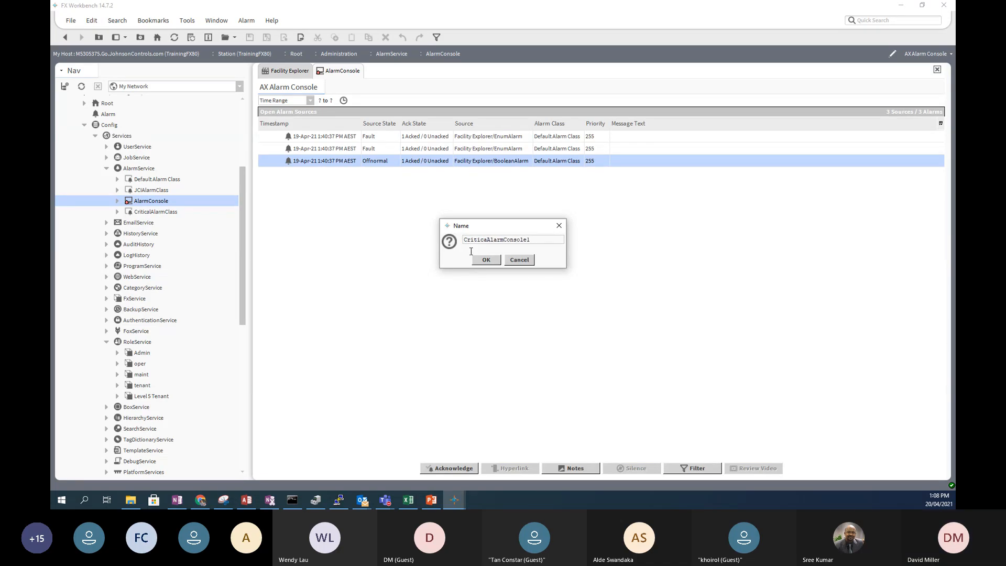
type("l")
key("BackSpace")
key("BackSpace")
key("BackSpace")
key("BackSpace")
type("s")
left_click(494, 260)
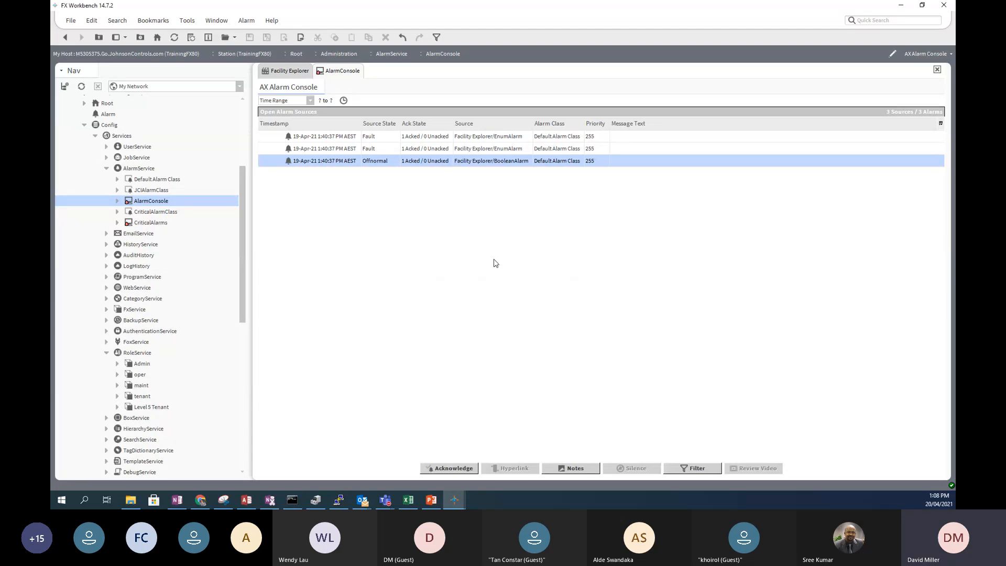
double_click(148, 223)
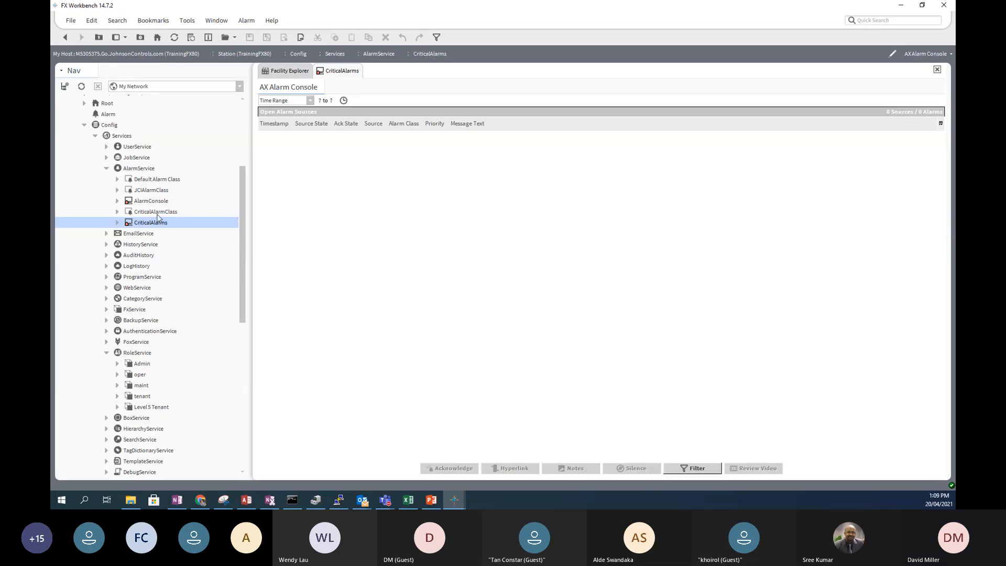
double_click(140, 169)
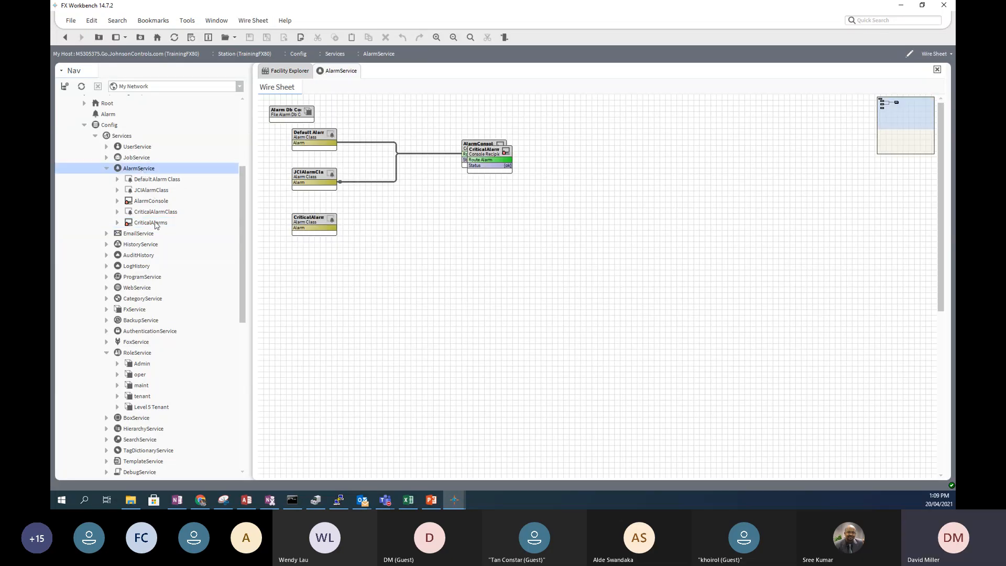
- Place CriticalAlarms beside CriticalAlarmClass, wire Alarm to Route Alarm, and widen the block
left_click_drag(484, 154, 518, 233)
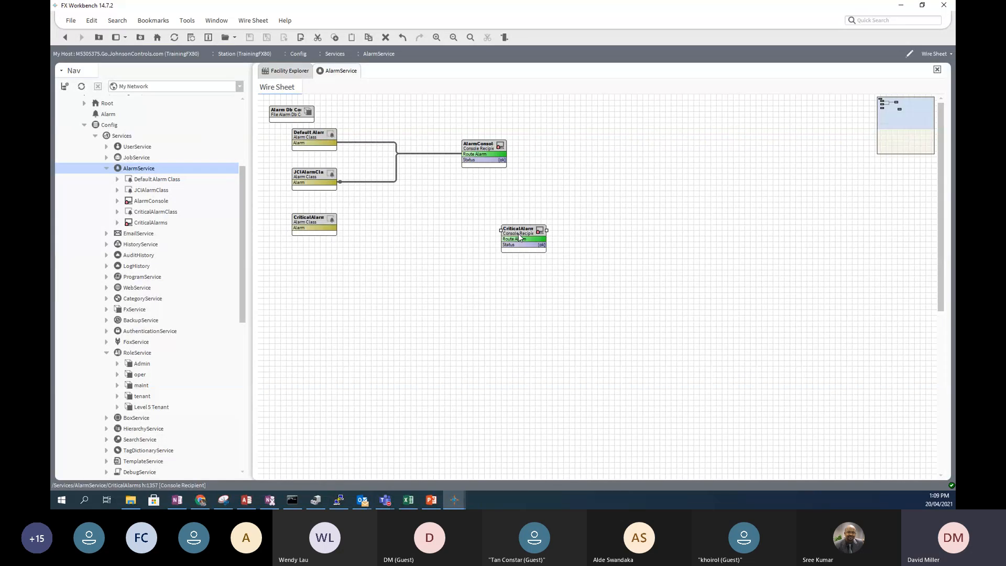
left_click_drag(514, 229, 480, 217)
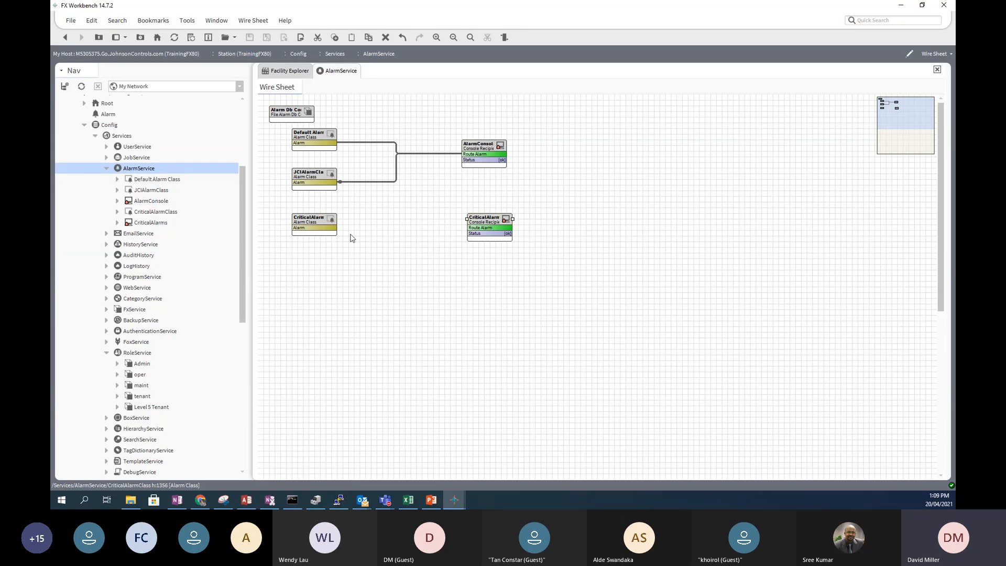
left_click_drag(333, 228, 475, 226)
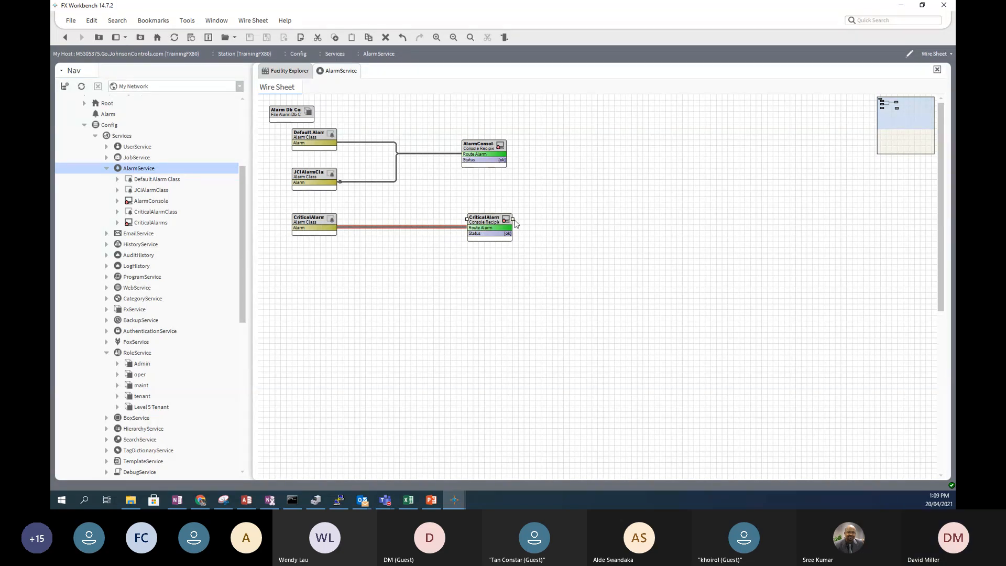
left_click_drag(515, 219, 557, 219)
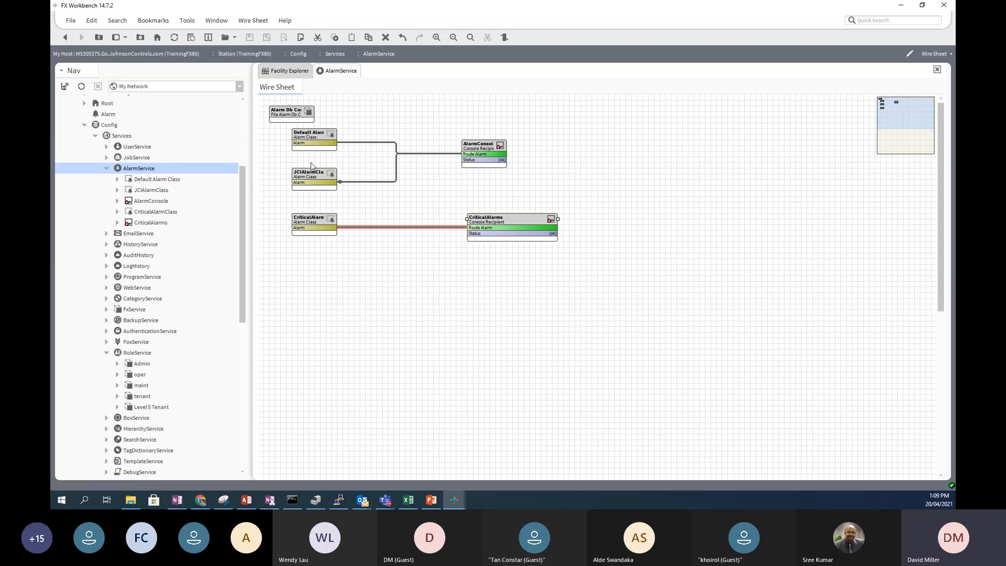
- Check the links of Default Alarm Class, JCIAlarmClass and CriticalAlarms on the sheet
left_click(310, 136)
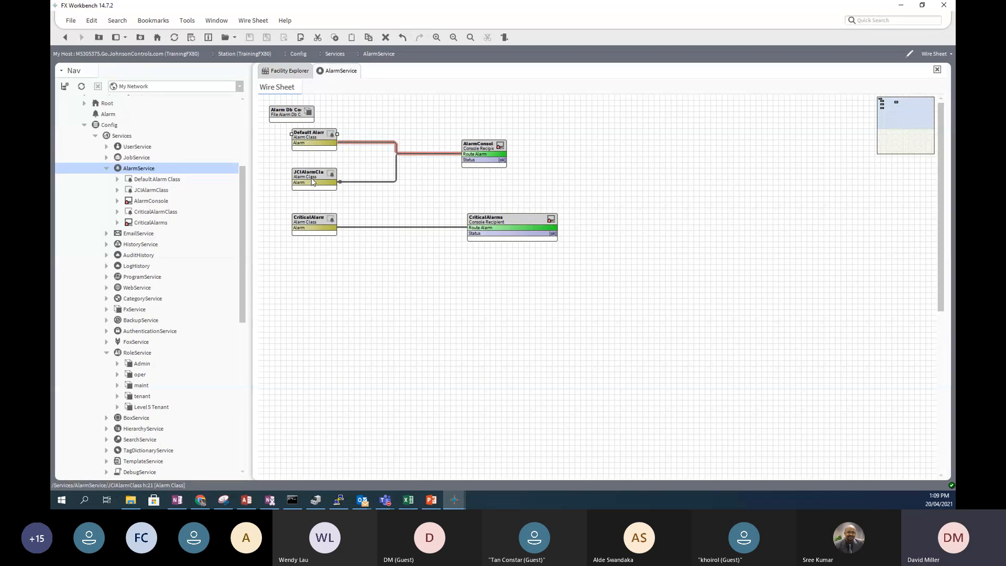
left_click(312, 178)
left_click(315, 135)
left_click(497, 221)
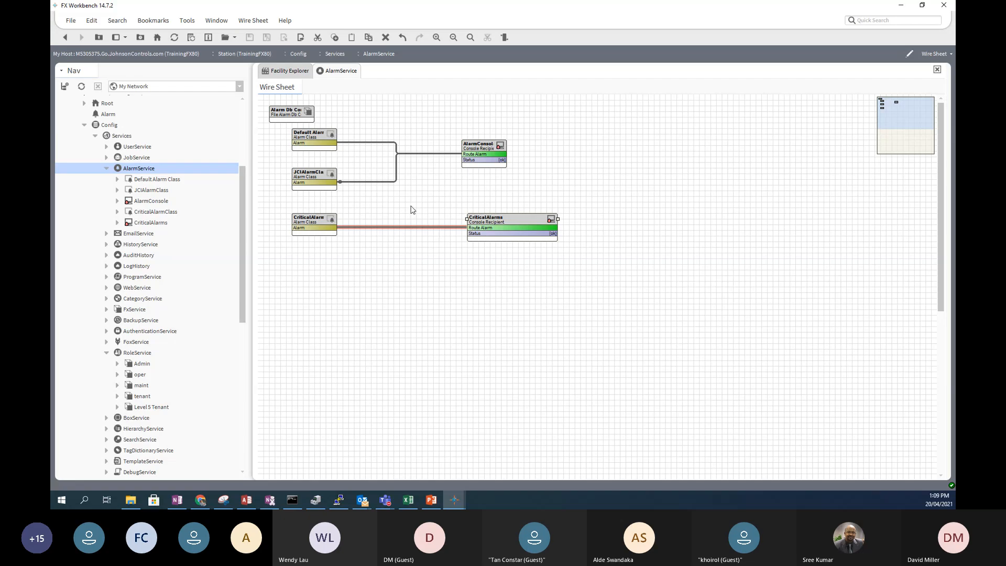
left_click(310, 176)
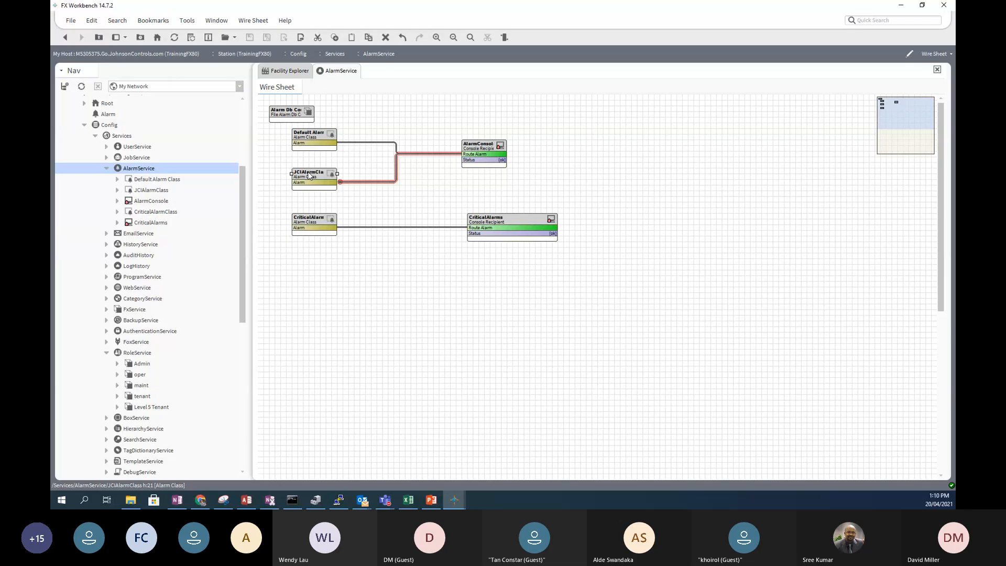
left_click(311, 135)
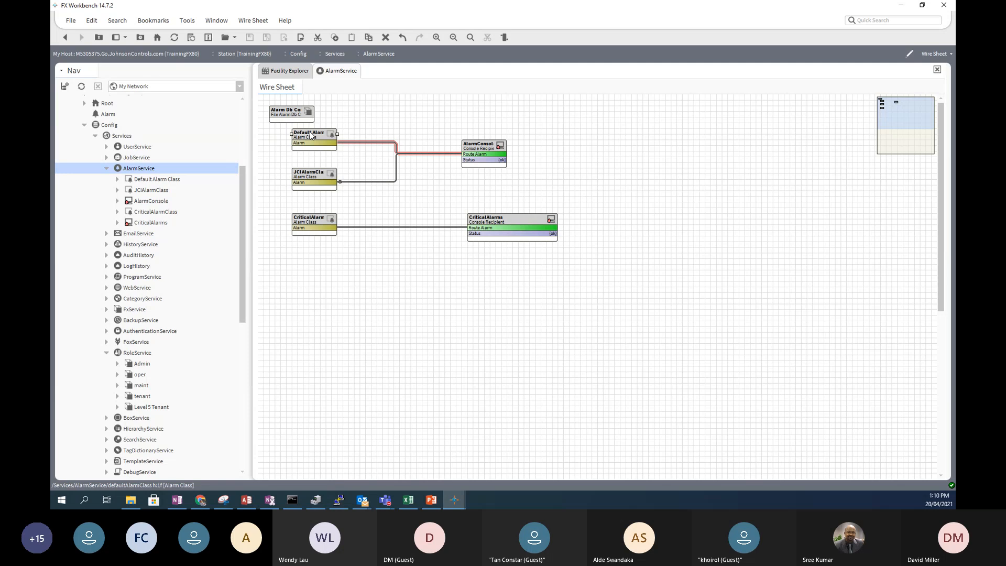
- Pin Default Alarm Class's Escalated Alarm1, Escalated Alarm2 and Escalated Alarm3 slots onto its block
right_click(311, 136)
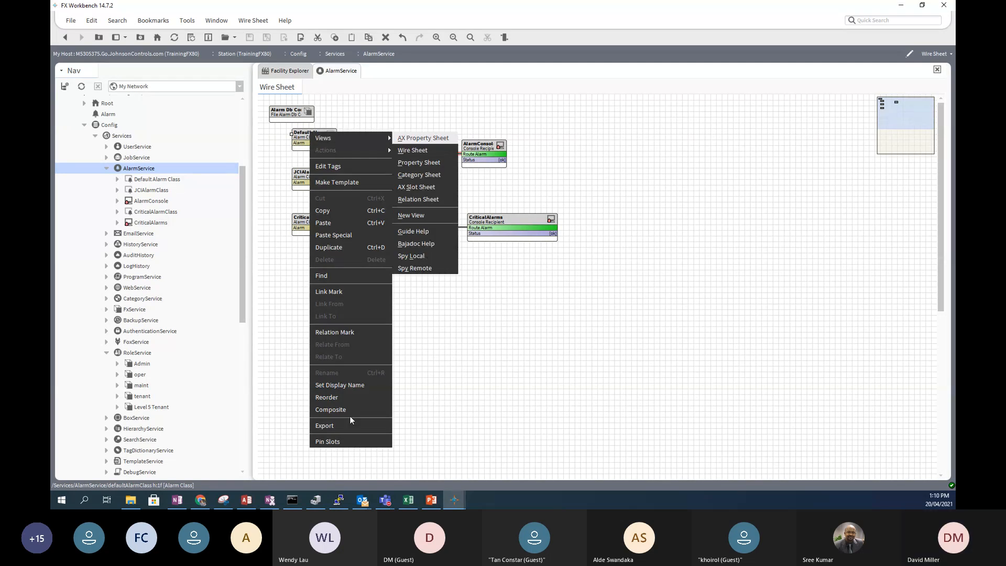
left_click(328, 443)
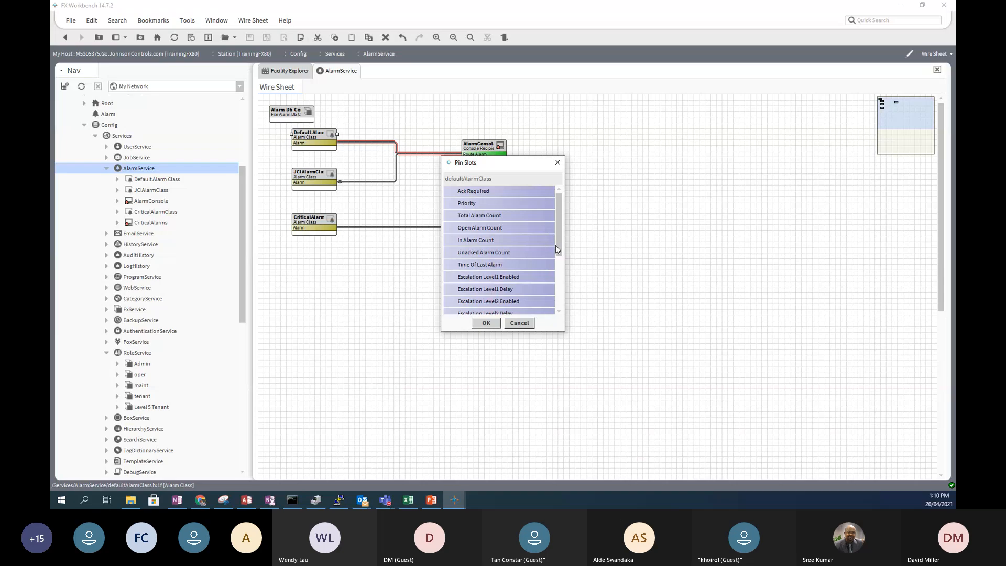
left_click_drag(558, 247, 559, 274)
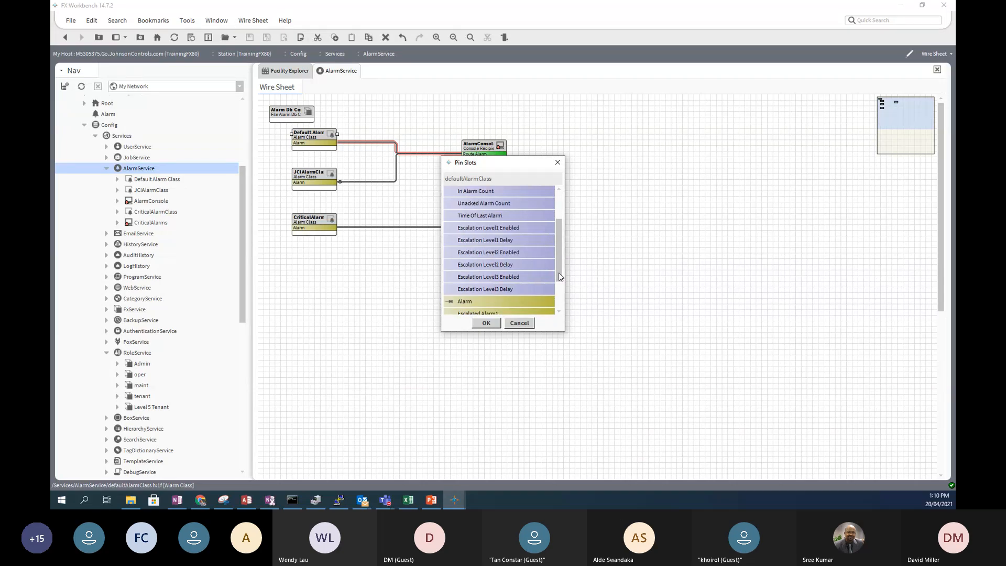
left_click_drag(560, 278, 560, 303)
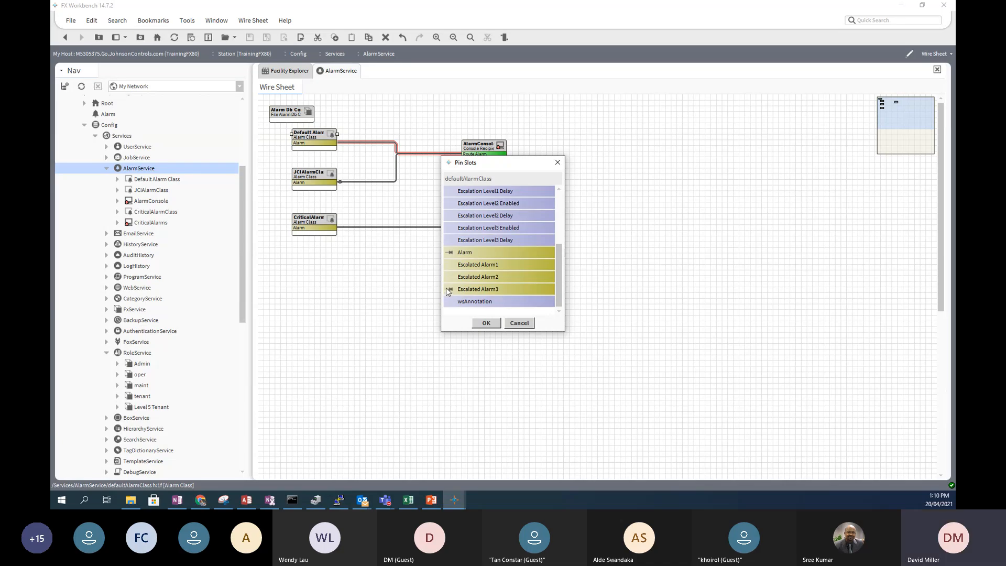
left_click(480, 326)
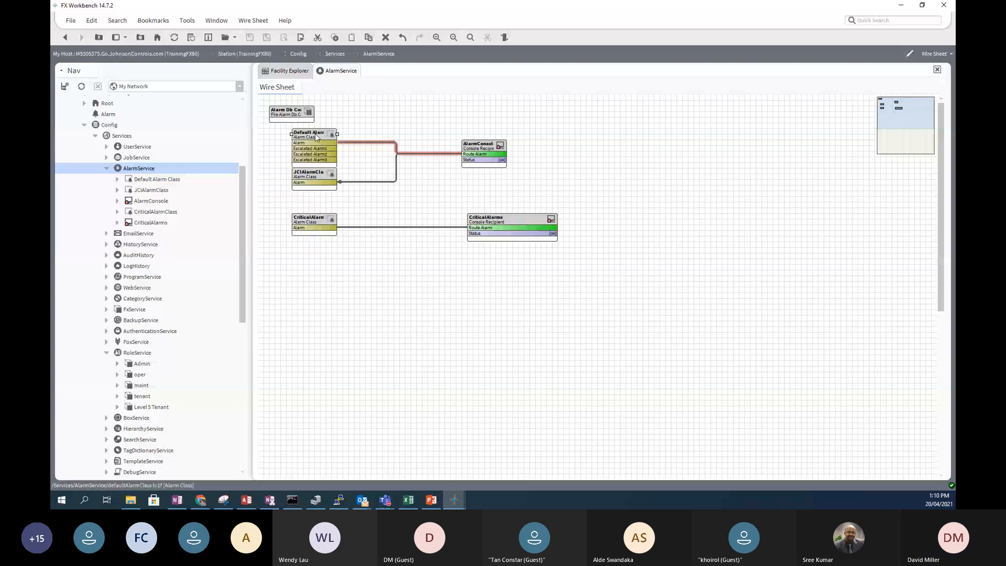
- Wire Escalated Alarm1 to CriticalAlarms Route Alarm and open Default Alarm Class's property sheet
left_click_drag(315, 131, 344, 112)
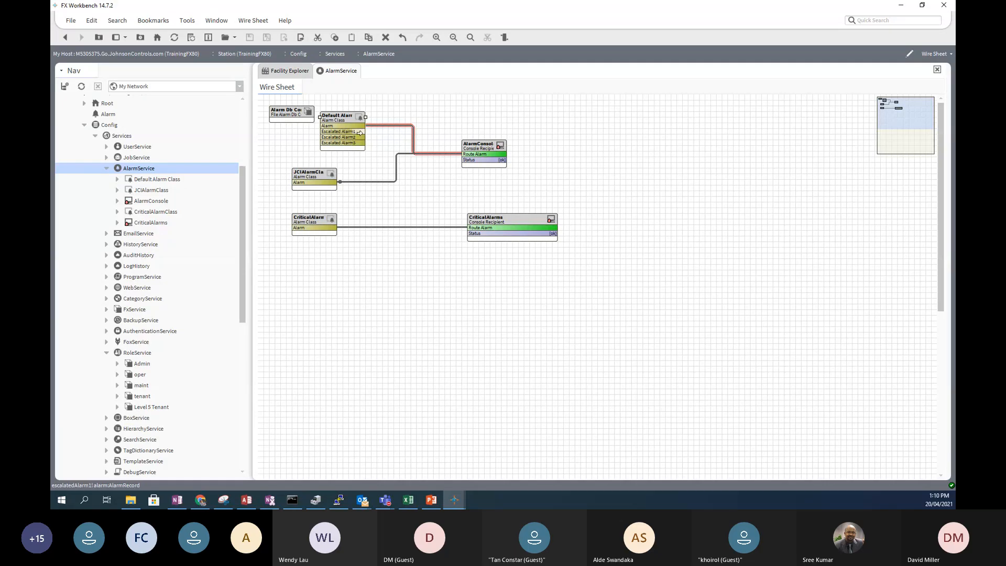
left_click_drag(360, 131, 465, 230)
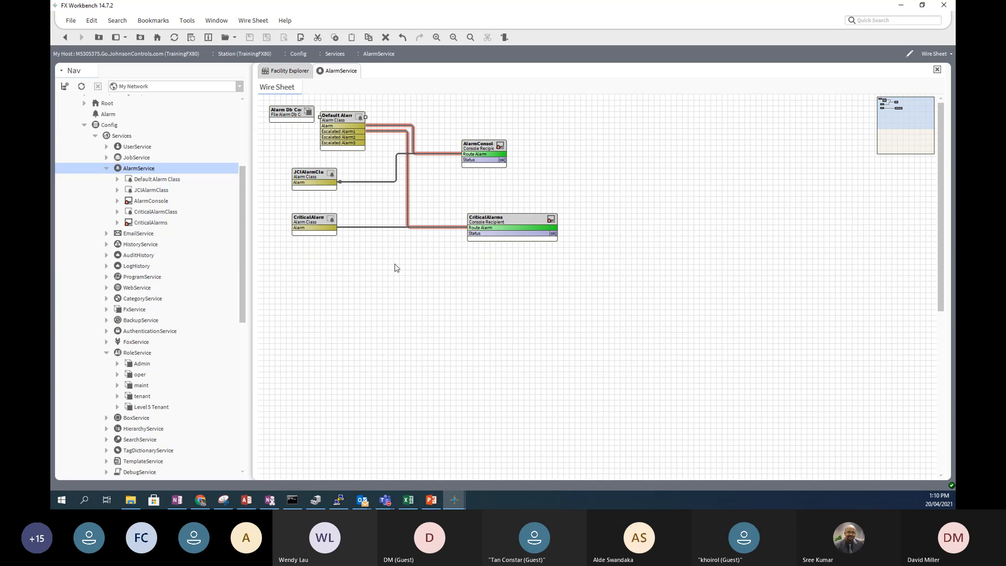
double_click(337, 119)
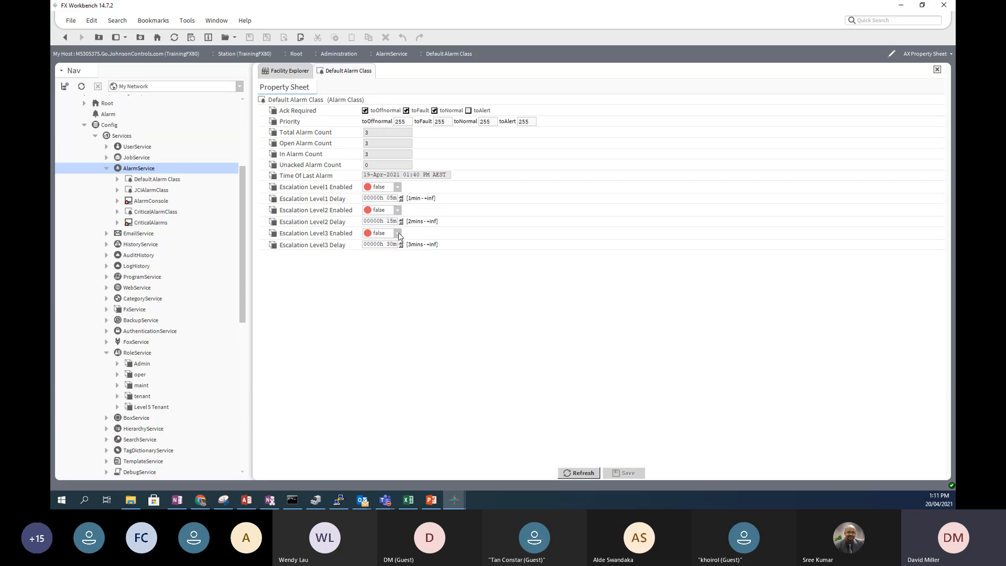
- Set Escalation Level3, Level2 and Level1 Enabled to true on Default Alarm Class and save
left_click(398, 233)
left_click(380, 254)
left_click(398, 210)
left_click(383, 233)
left_click(398, 187)
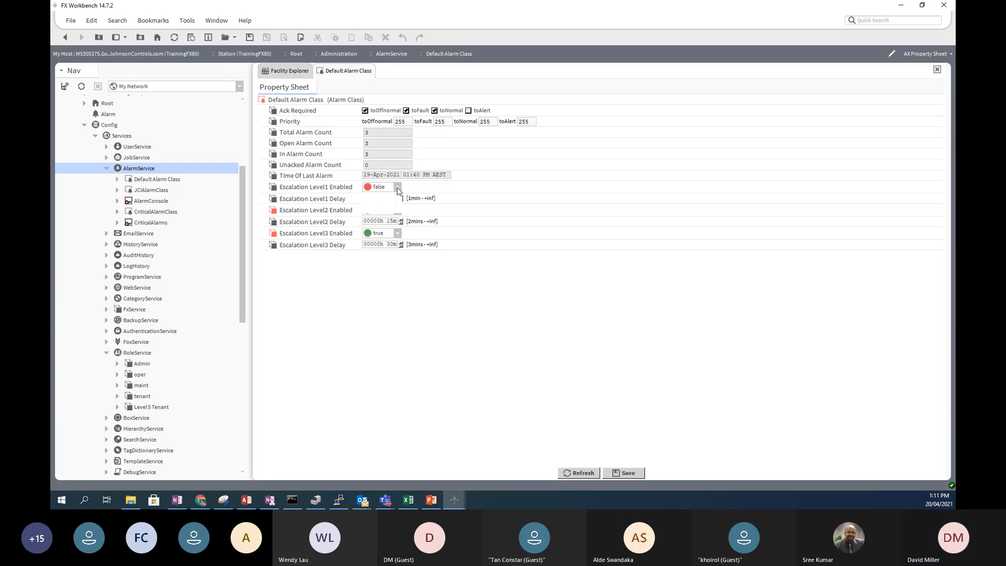
left_click(380, 208)
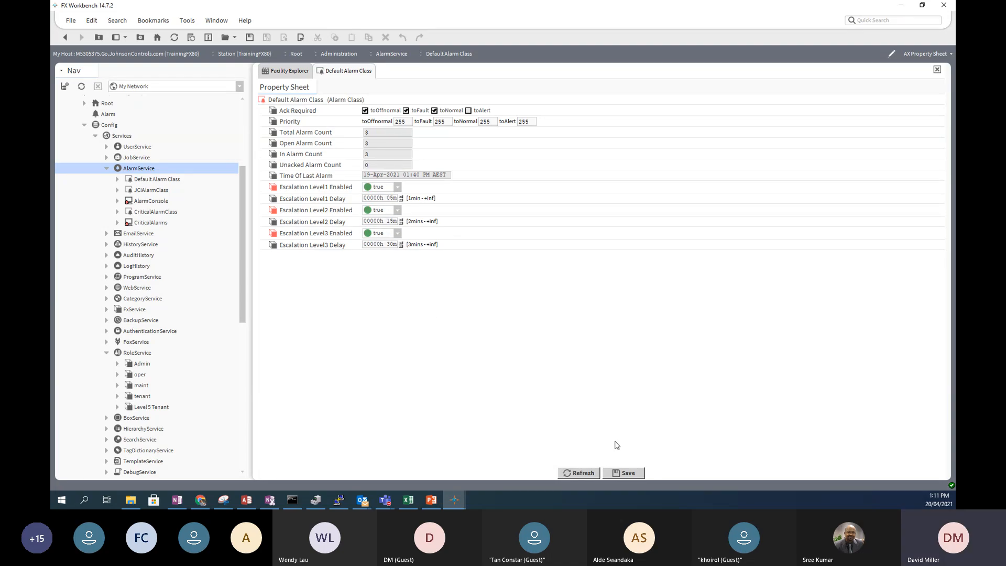
left_click(629, 474)
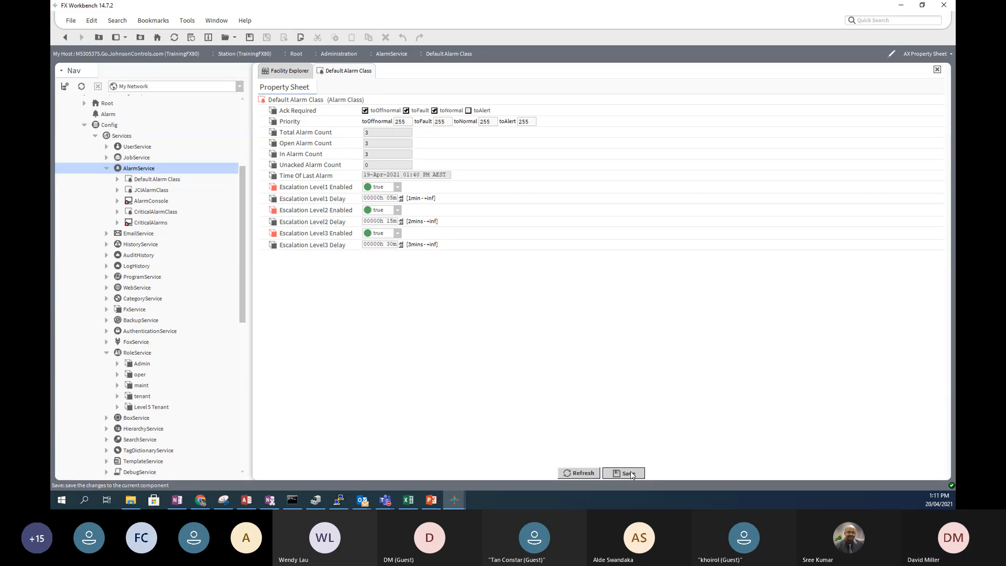
- Return to the AlarmService wire sheet after briefly reopening Default Alarm Class's properties
left_click(70, 40)
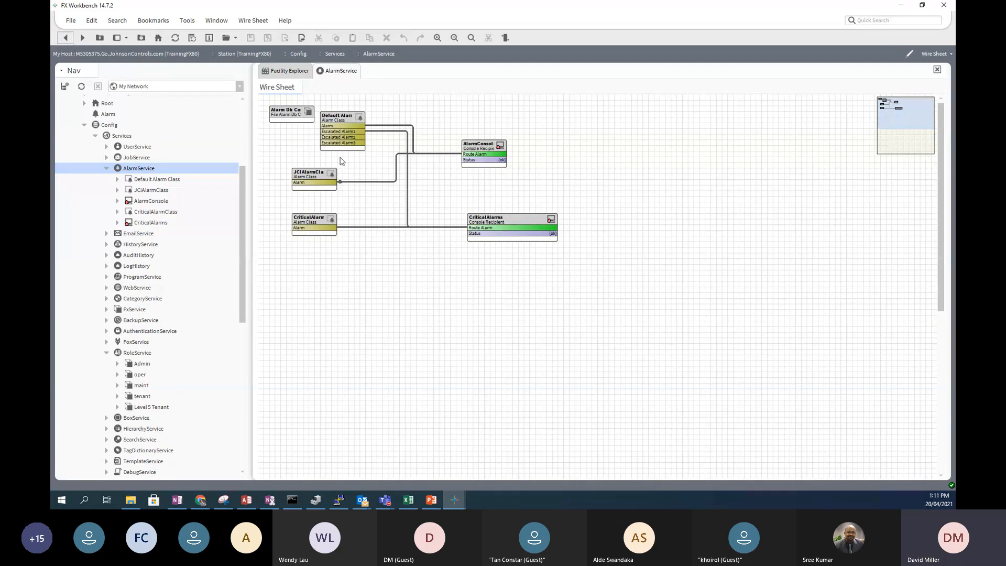
double_click(339, 118)
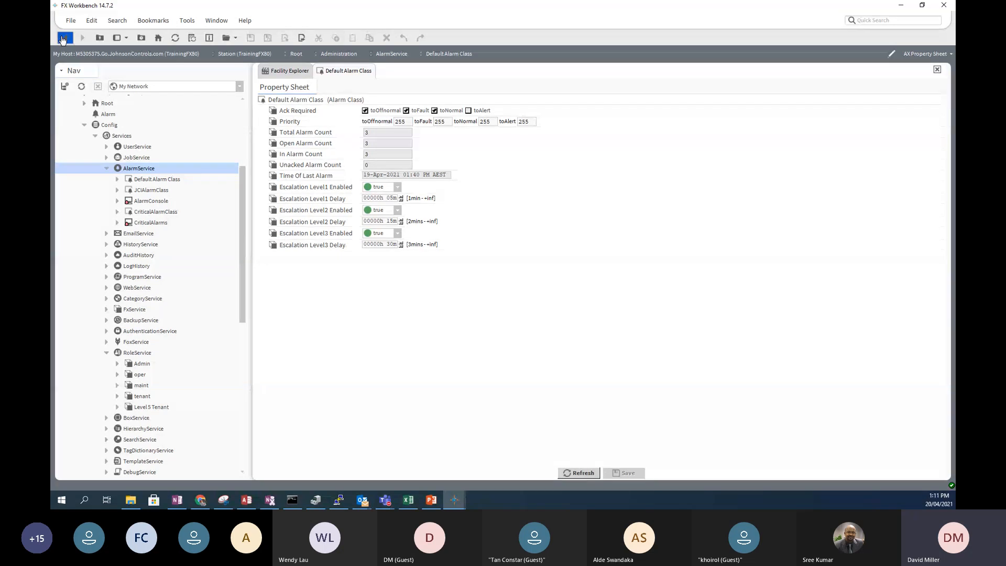
left_click(62, 38)
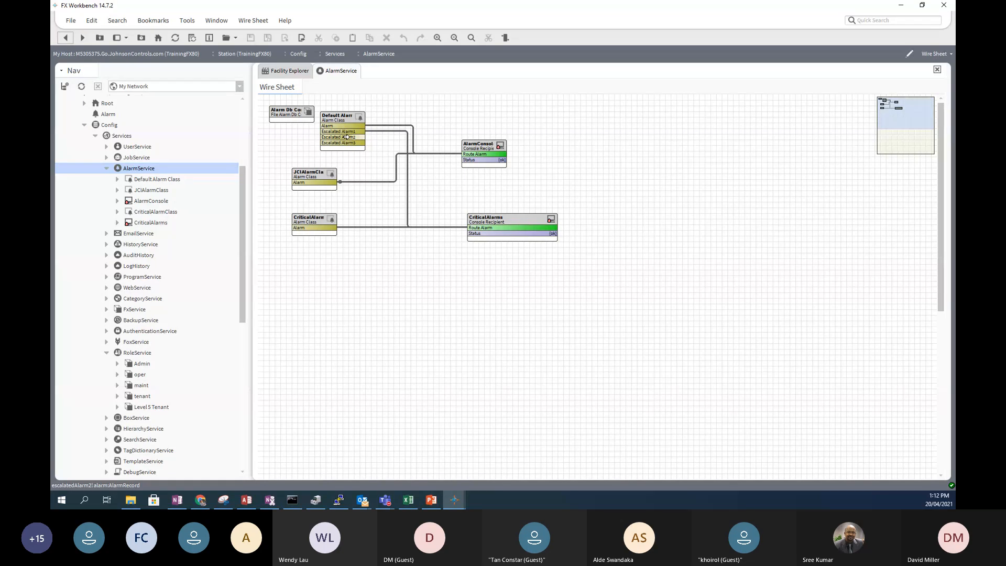
- Drag links from Escalated Alarm2 and Escalated Alarm3, then bring up CriticalAlarmClass's context menu
left_click_drag(346, 137, 440, 178)
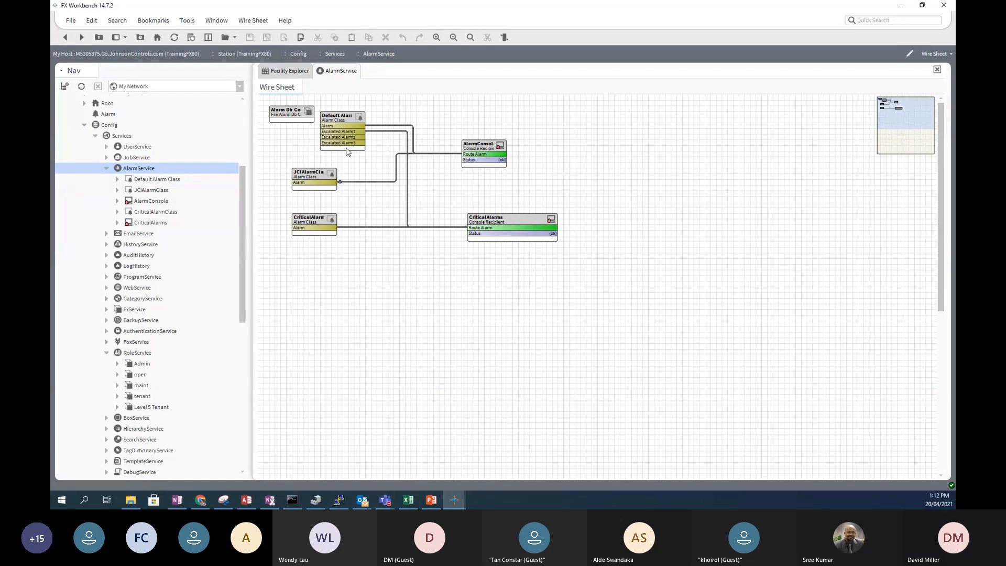
left_click_drag(351, 140, 360, 173)
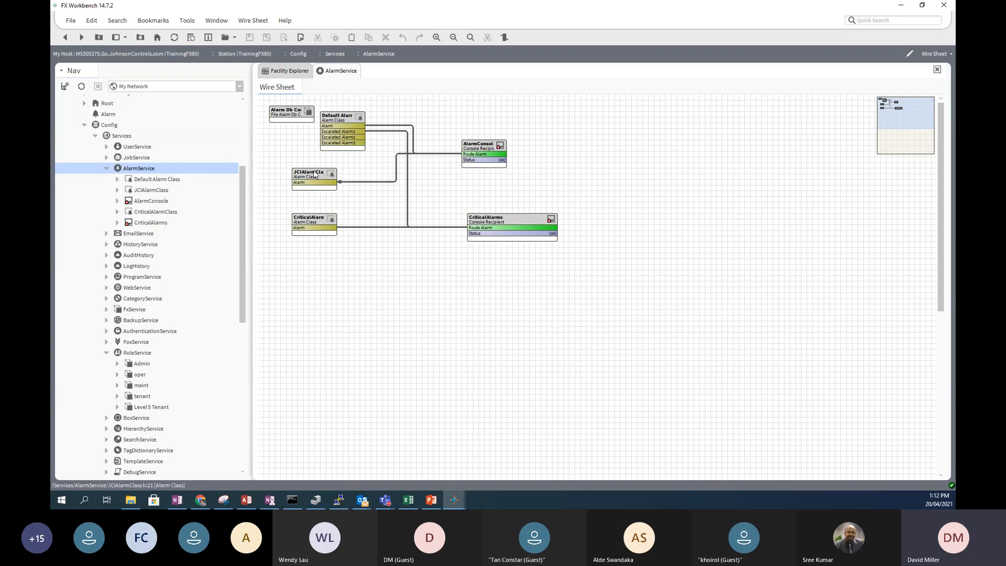
left_click(317, 220)
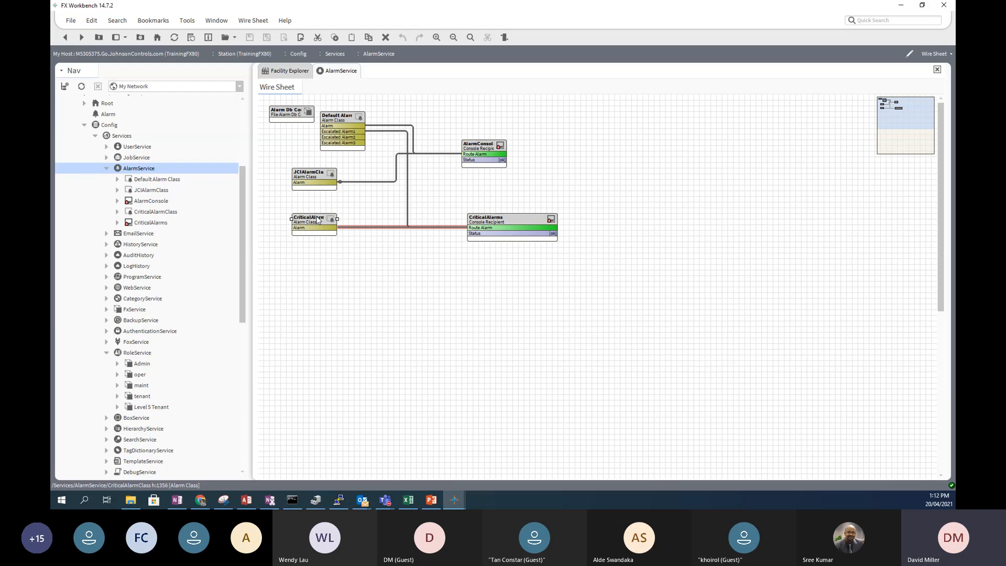
right_click(318, 220)
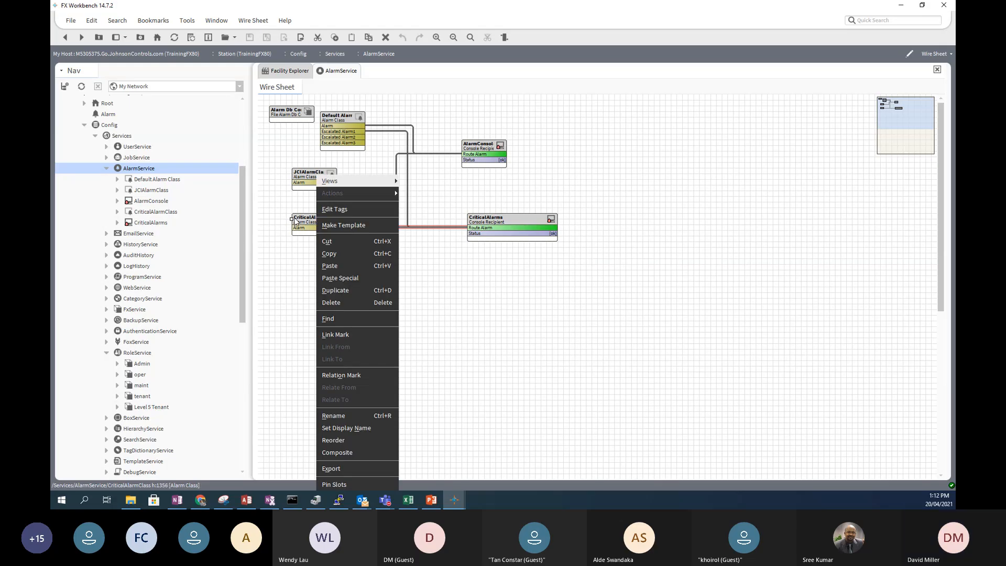
left_click(305, 266)
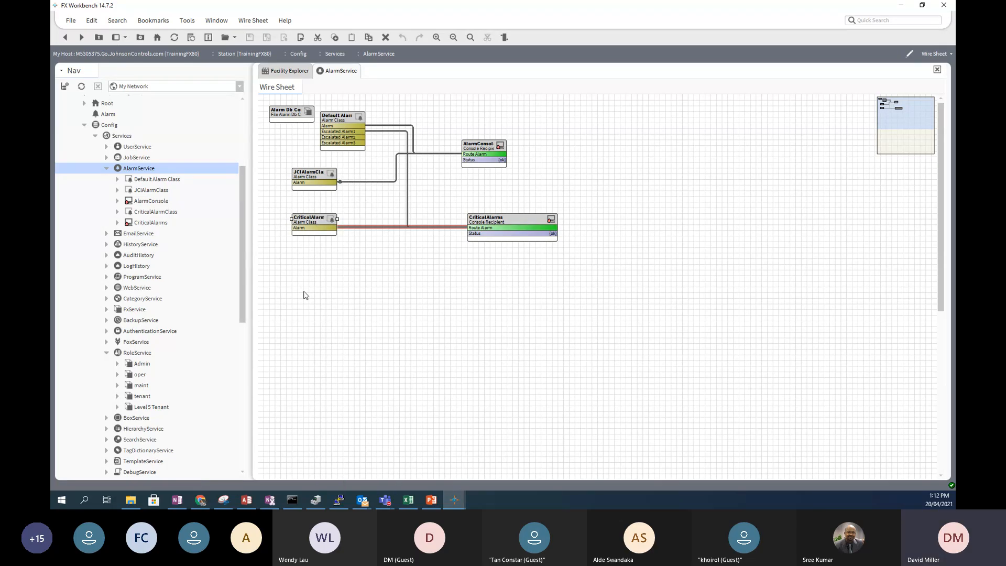
right_click(308, 222)
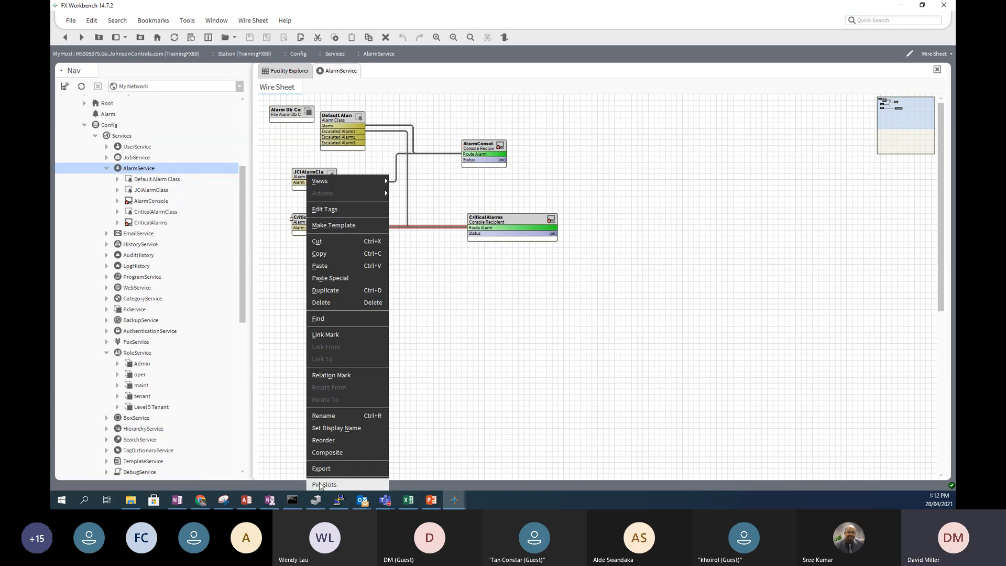
- Pin CriticalAlarmClass's Escalated Alarm2, Escalated Alarm3, Escalation Level1 Enabled and Escalation Level3 Enabled slots
left_click(317, 484)
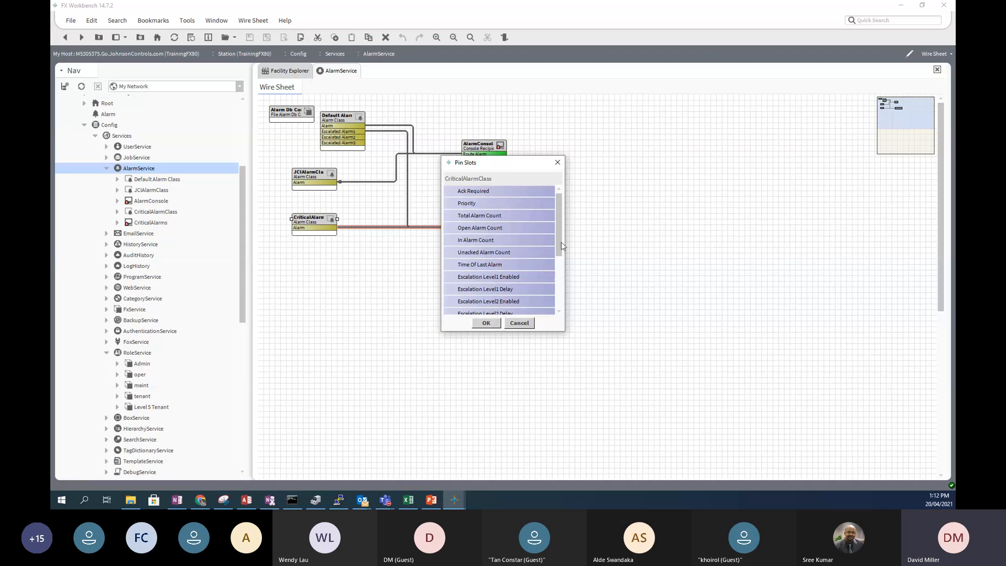
left_click_drag(558, 247, 555, 310)
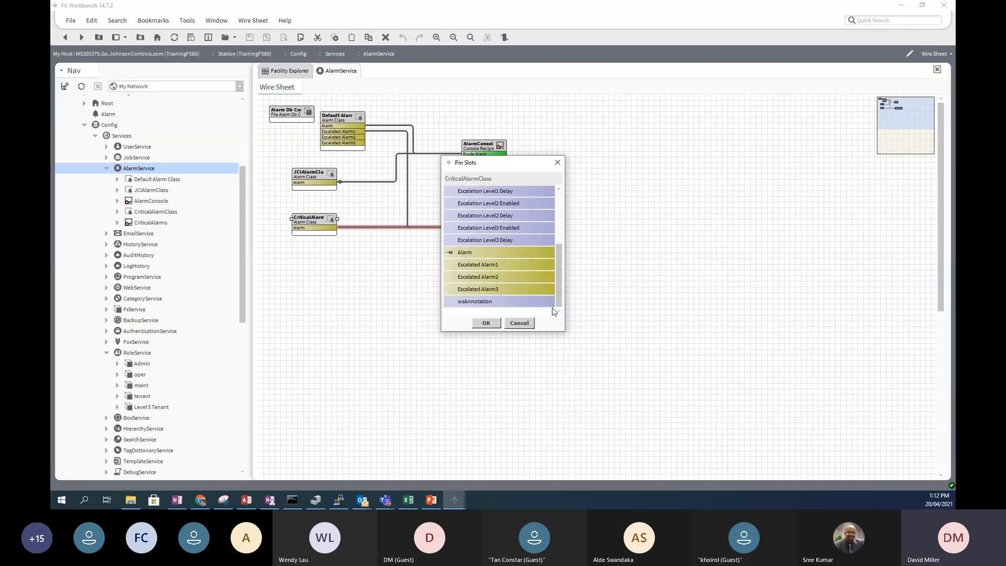
left_click(448, 277)
left_click(450, 289)
scroll(459, 237, "up", 2)
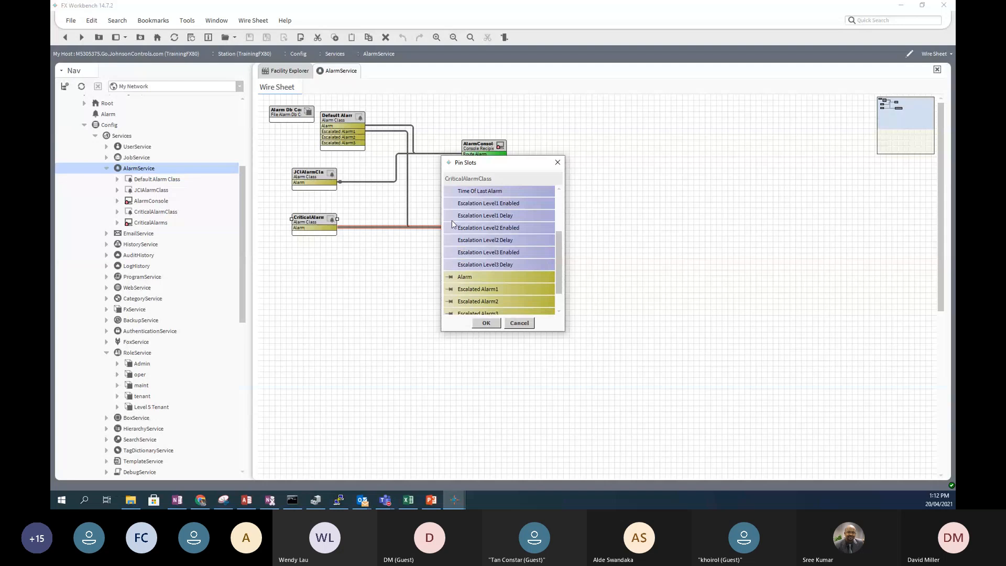
left_click(449, 204)
left_click(446, 254)
left_click(486, 323)
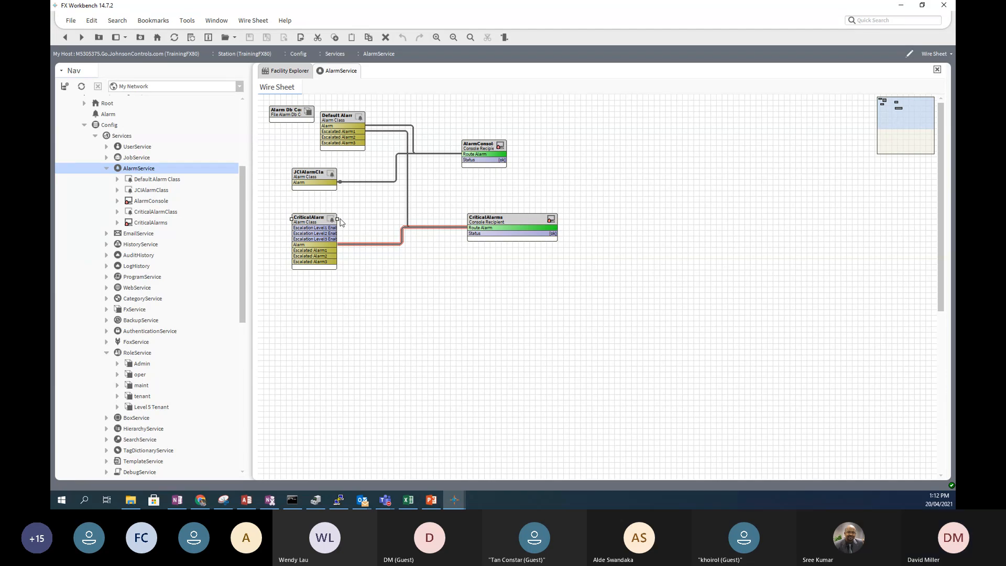
- Widen CriticalAlarmClass, link its Escalated Alarm3, and nudge JCIAlarmClass slightly right
left_click_drag(338, 218, 360, 219)
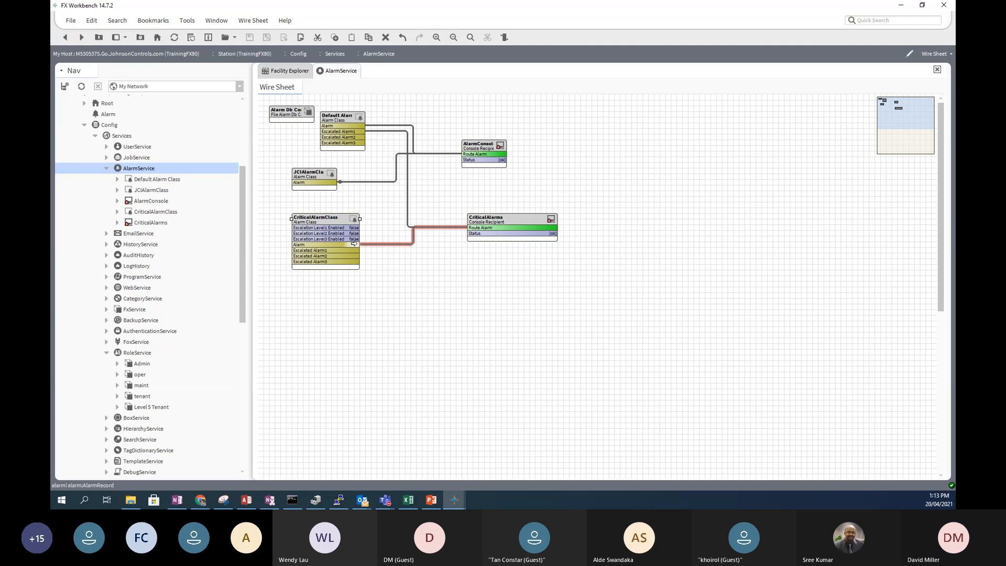
left_click_drag(352, 262, 570, 316)
left_click_drag(308, 176, 331, 176)
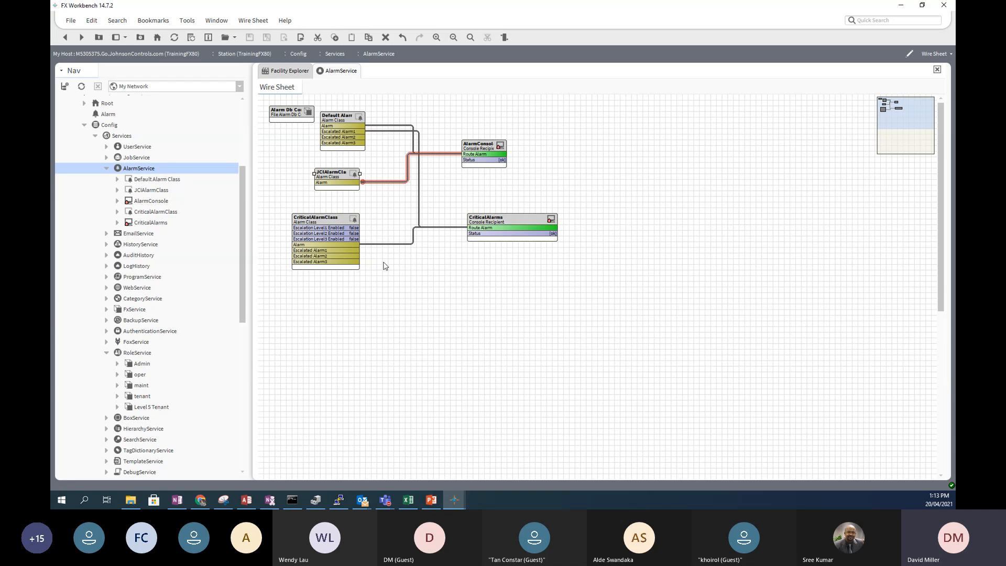
- Delete the link from JCIAlarmClass to AlarmConsole's Route Alarm
left_click(366, 188)
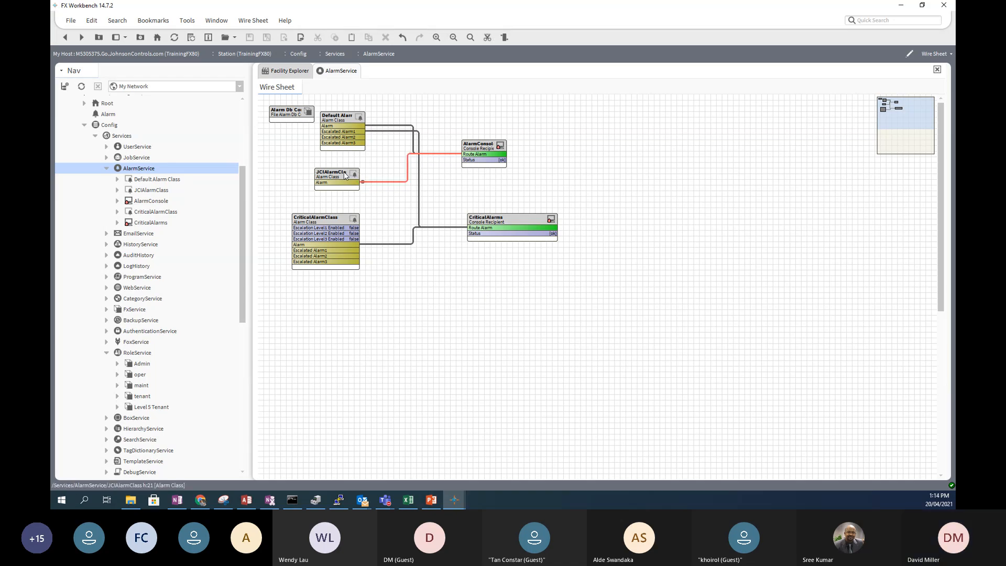
left_click(376, 197)
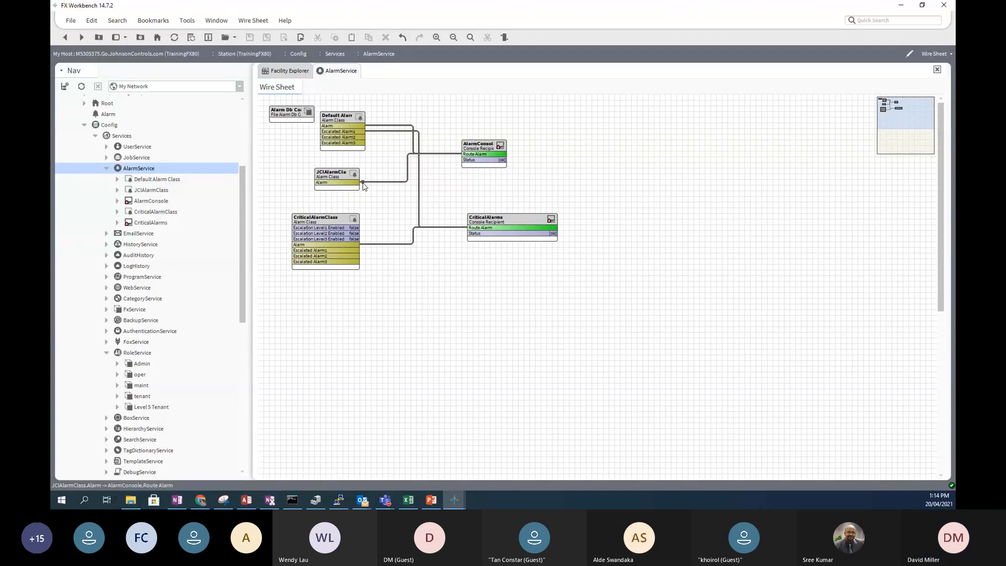
left_click(363, 186)
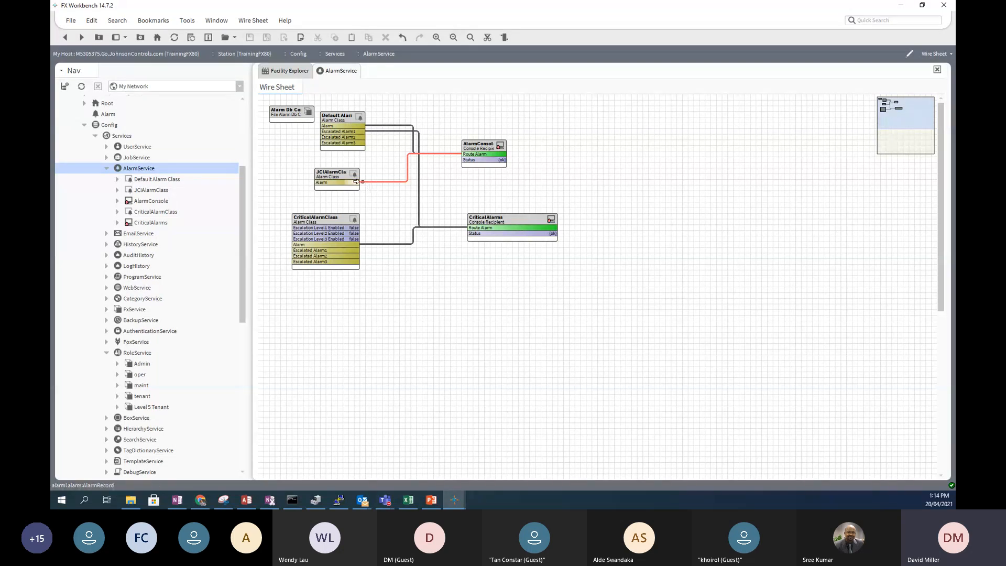
right_click(358, 179)
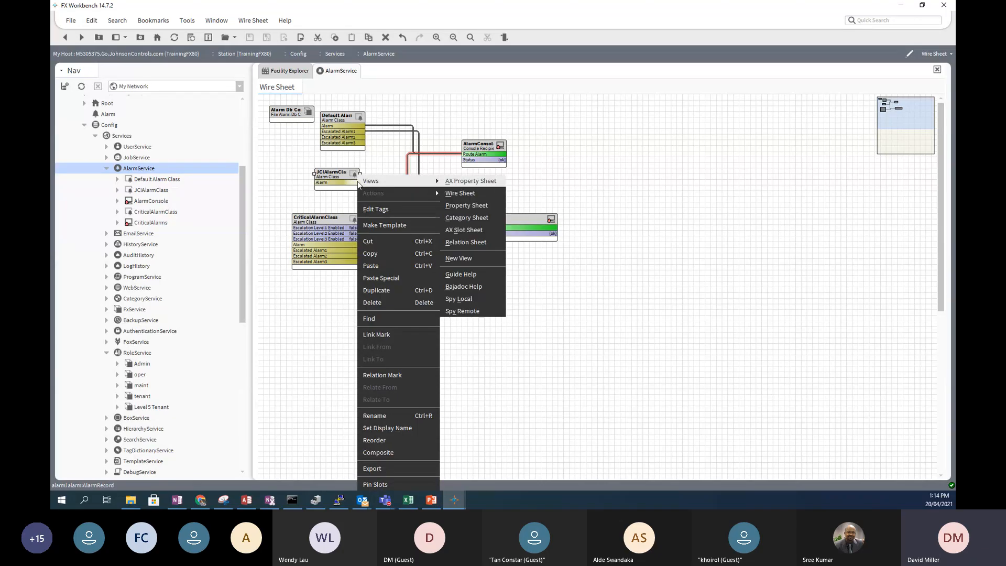
left_click(351, 183)
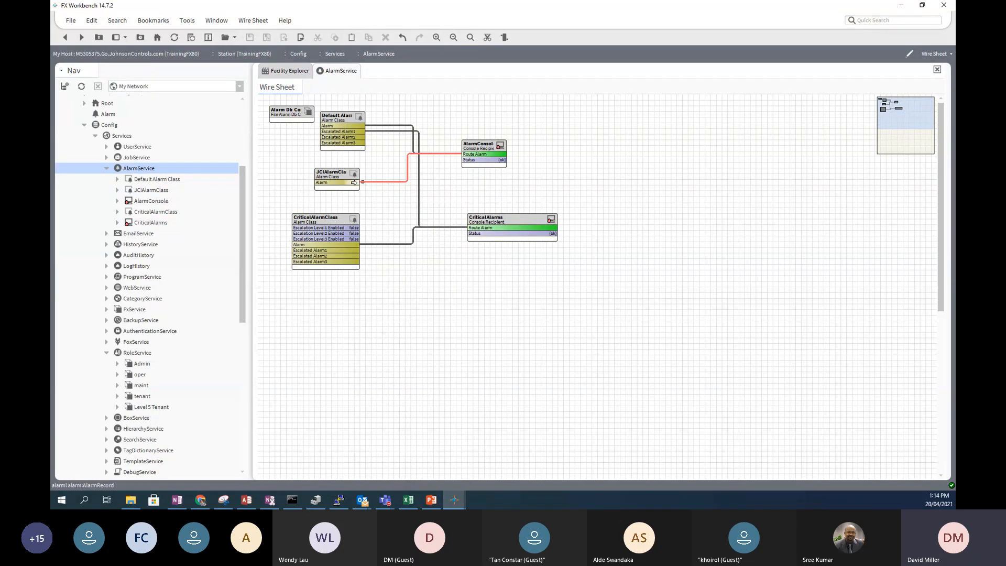
left_click(358, 185)
right_click(357, 184)
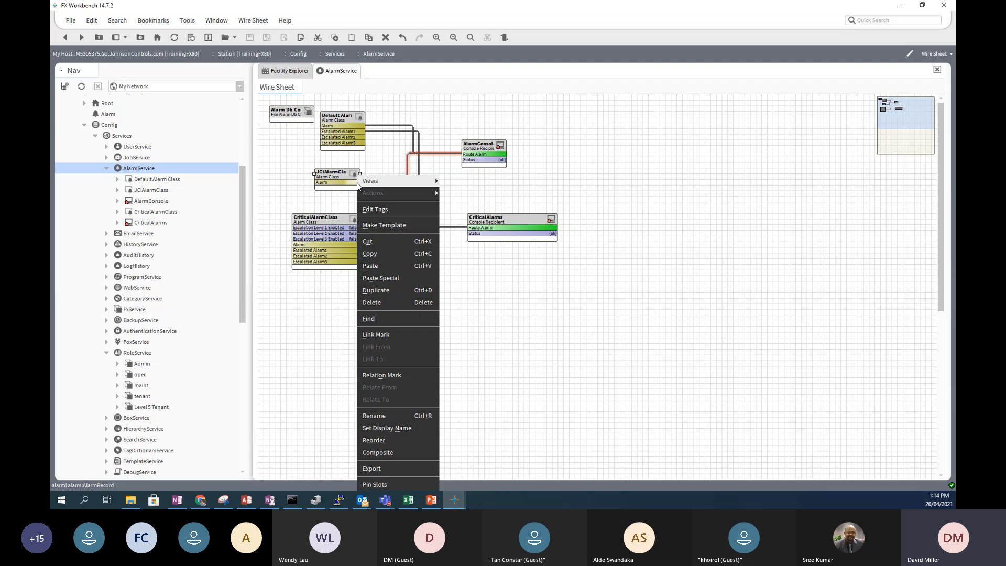
mouse_move(357, 183)
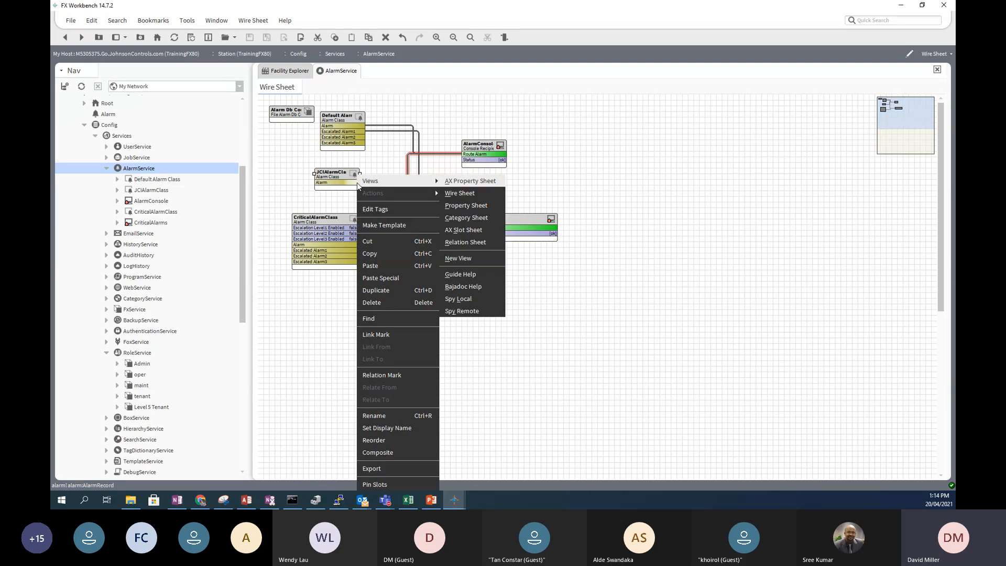
left_click(375, 165)
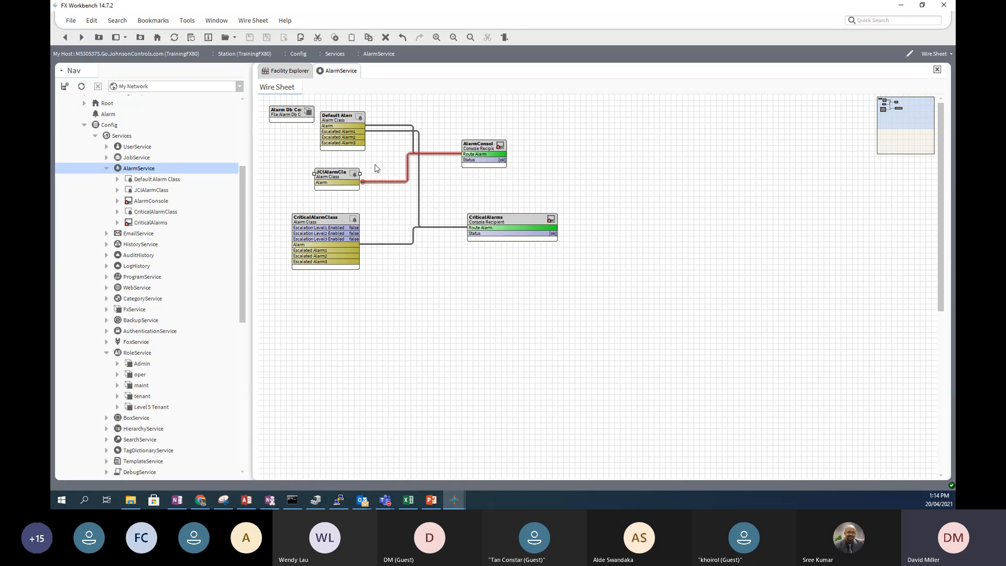
right_click(375, 184)
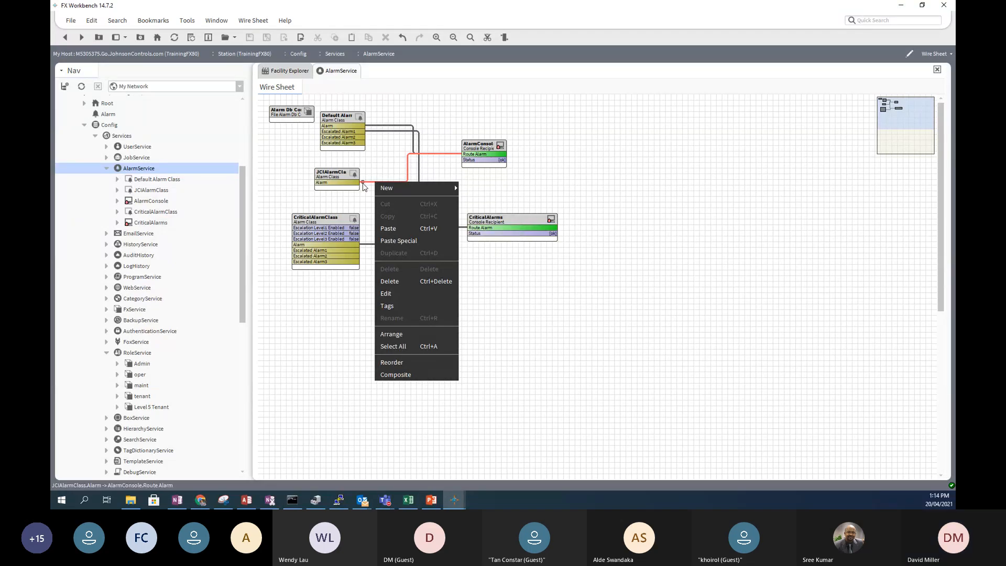
left_click(365, 187)
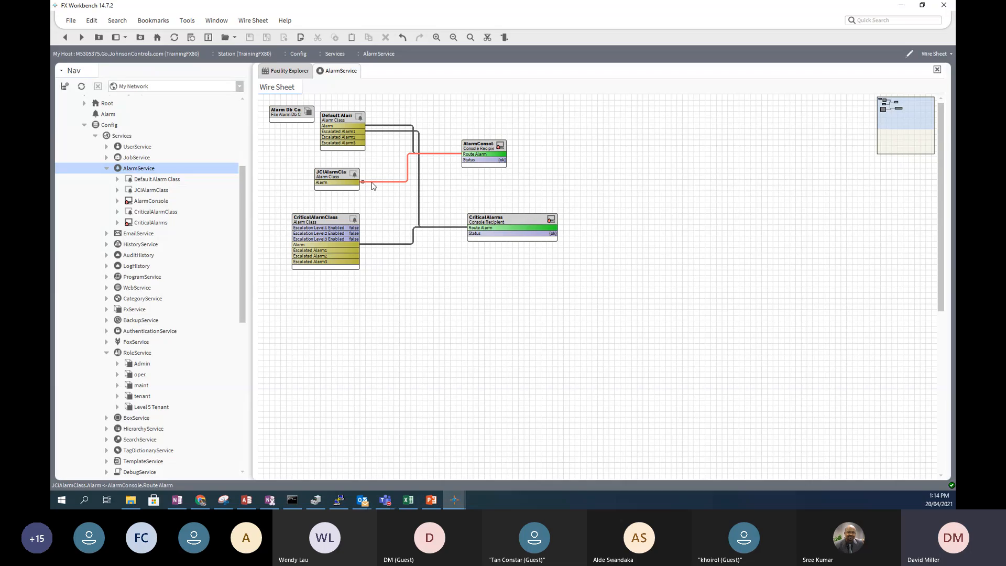
right_click(372, 183)
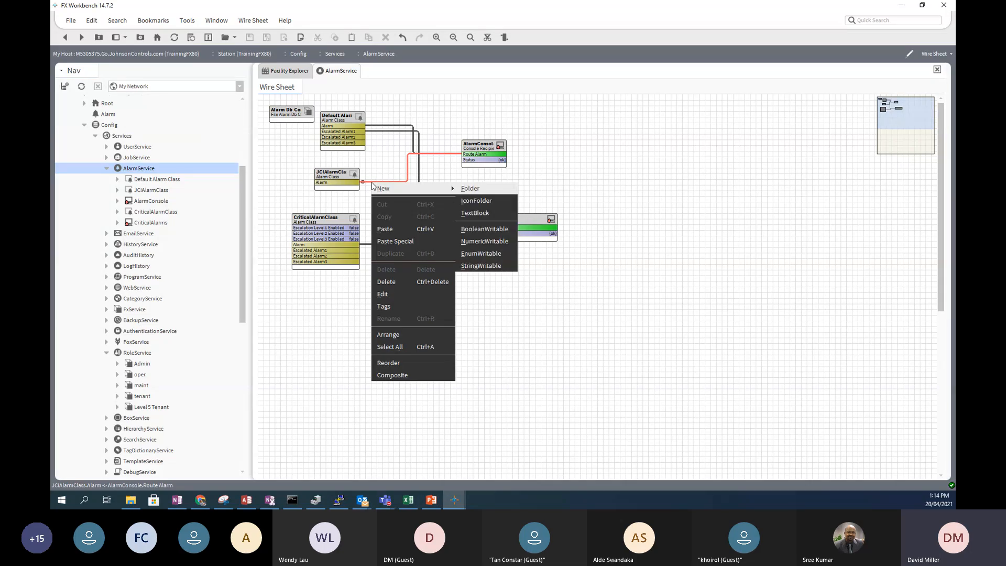
left_click(390, 283)
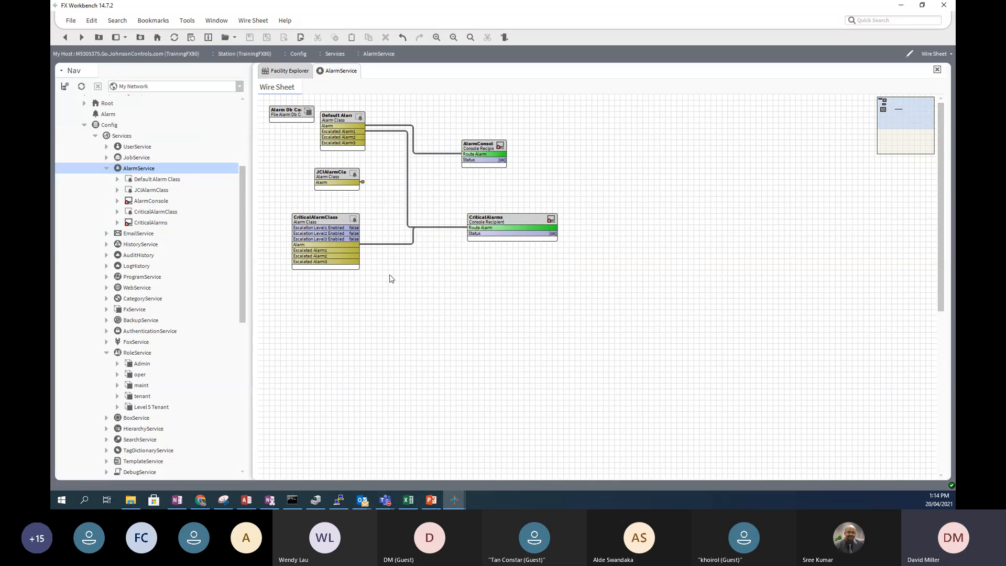
- Follow JCIAlarmClass's remaining Alarm link to the EmailService wire sheet
left_click(363, 181)
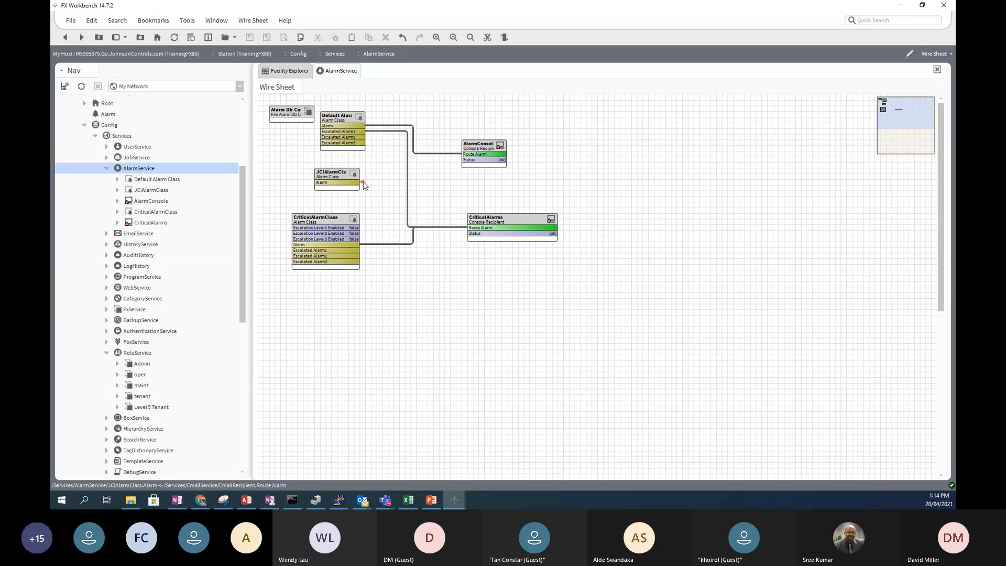
right_click(363, 184)
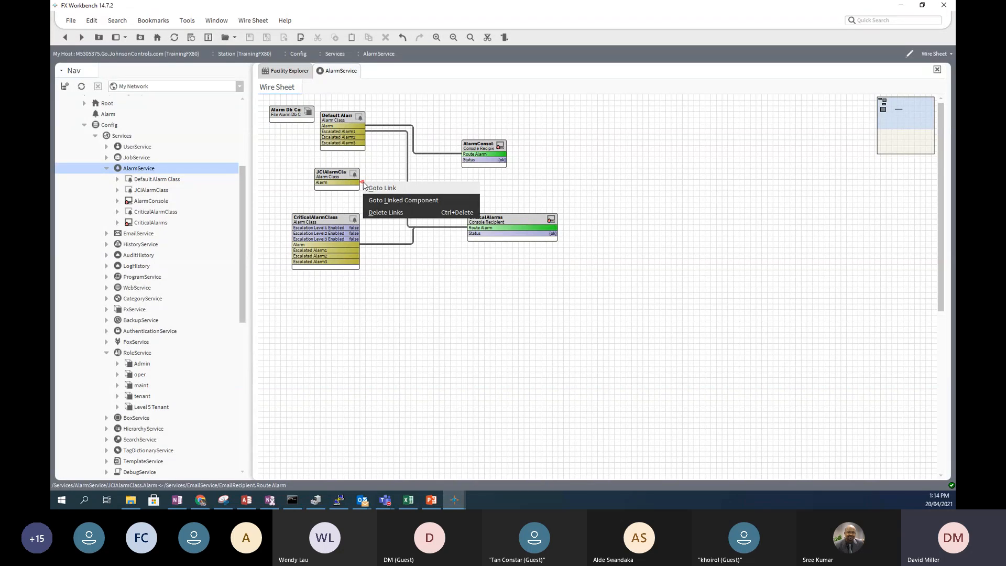
left_click(379, 173)
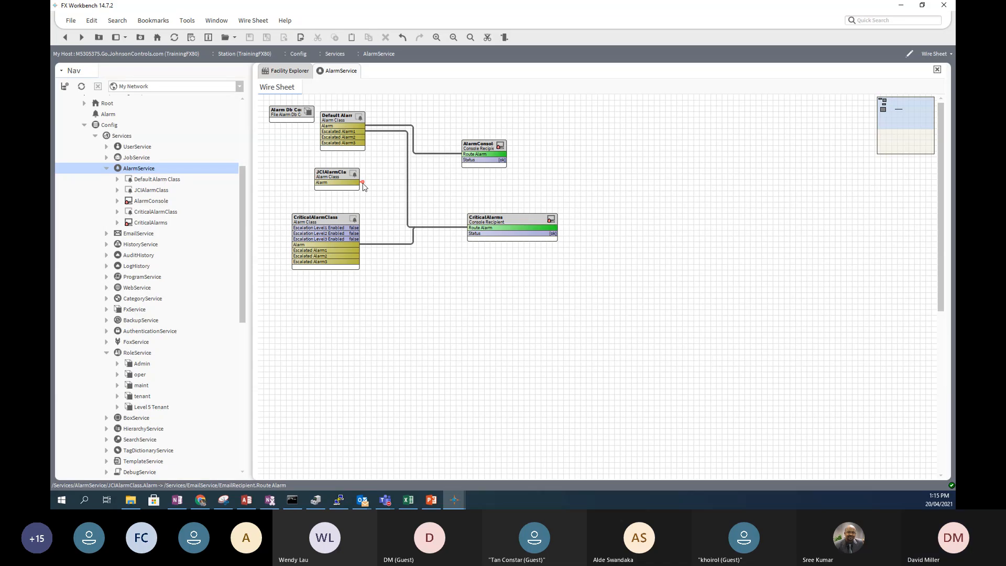
left_click(363, 183)
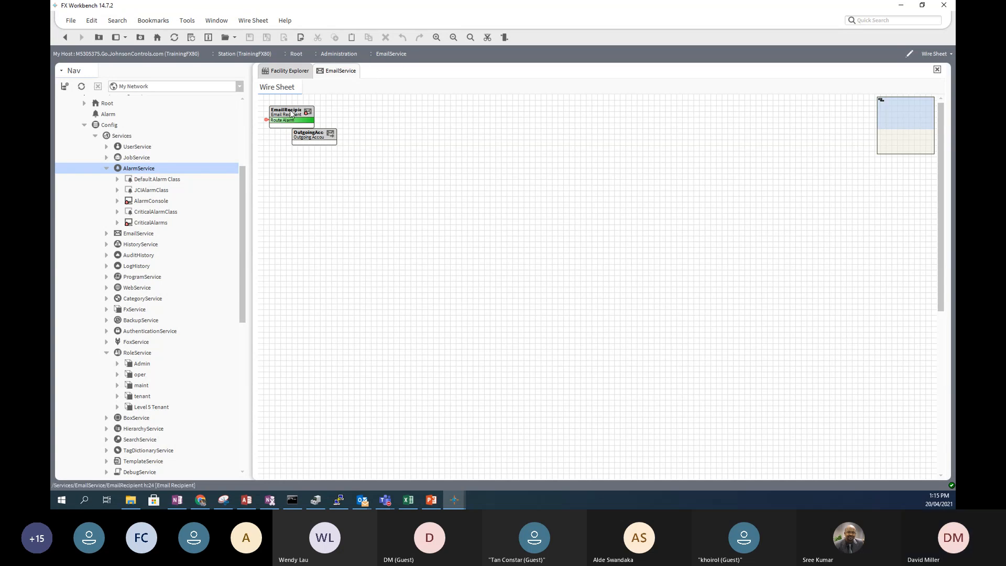
- Move EmailRecipient further right, then go to its Route Alarm link's source on AlarmService
left_click(320, 112)
left_click_drag(320, 112, 479, 112)
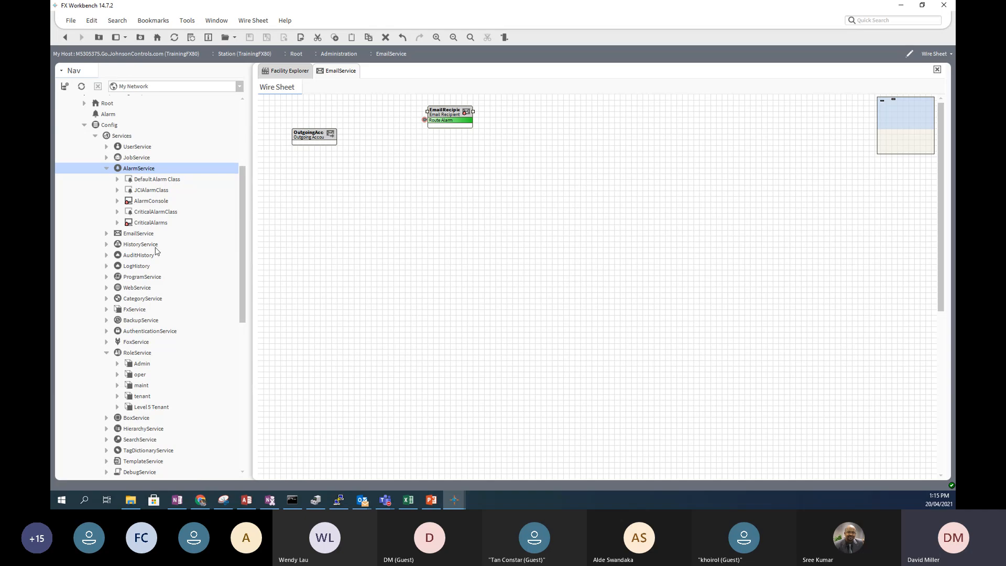
left_click(106, 234)
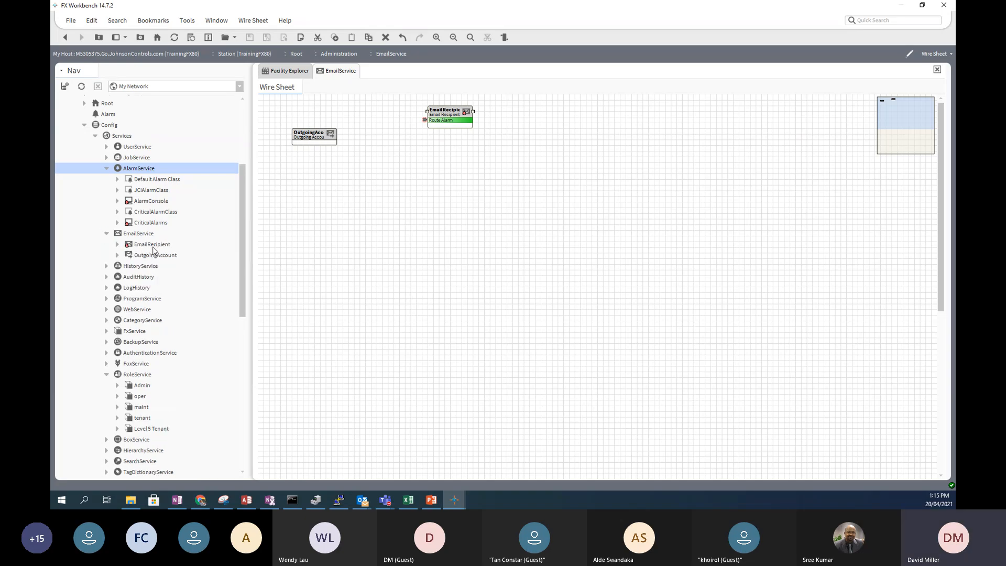
left_click(151, 245)
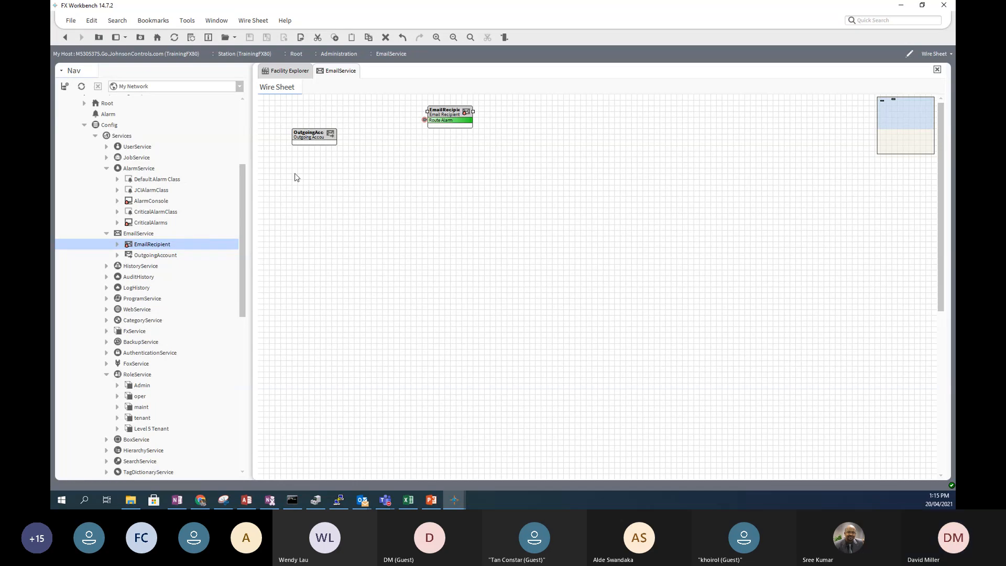
right_click(425, 122)
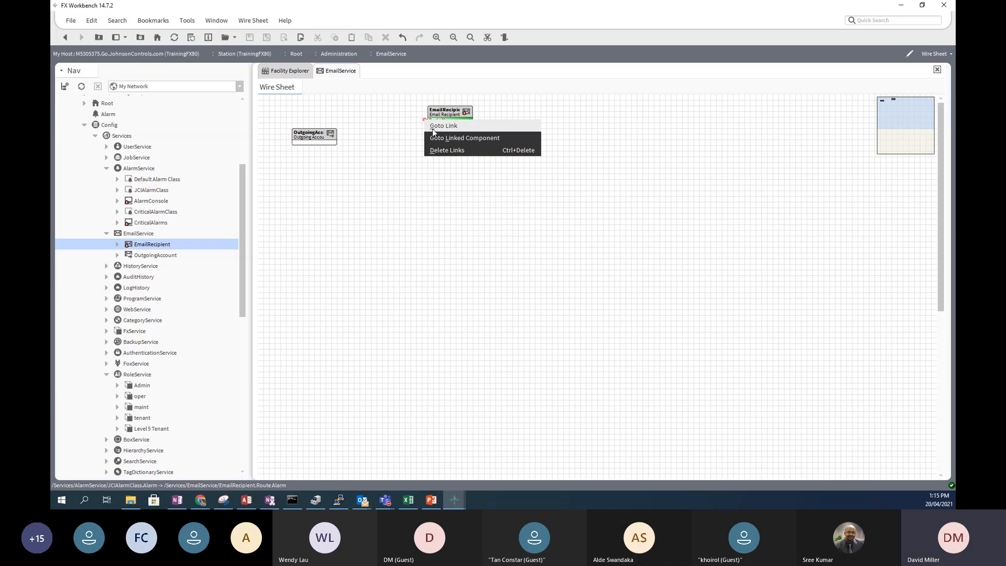
left_click(443, 126)
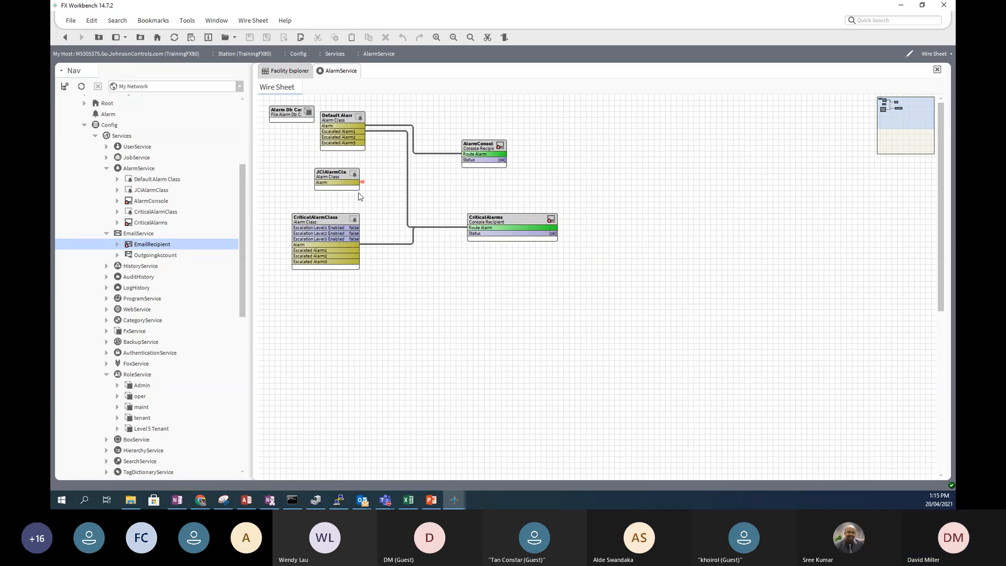
- Widen JCIAlarmClass to show its full title and rewire its Alarm to AlarmConsole Route Alarm
left_click(324, 180)
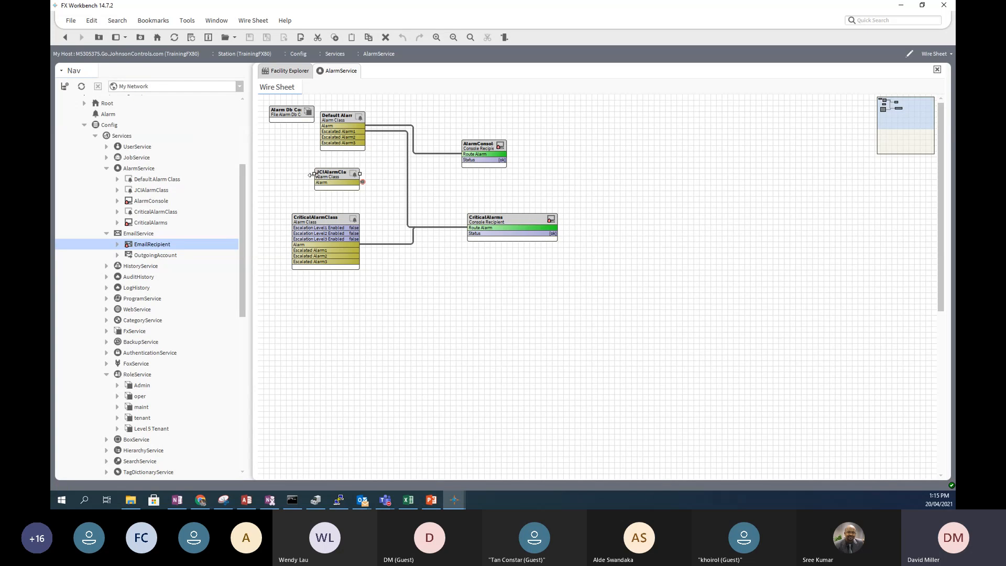
left_click_drag(311, 174, 287, 175)
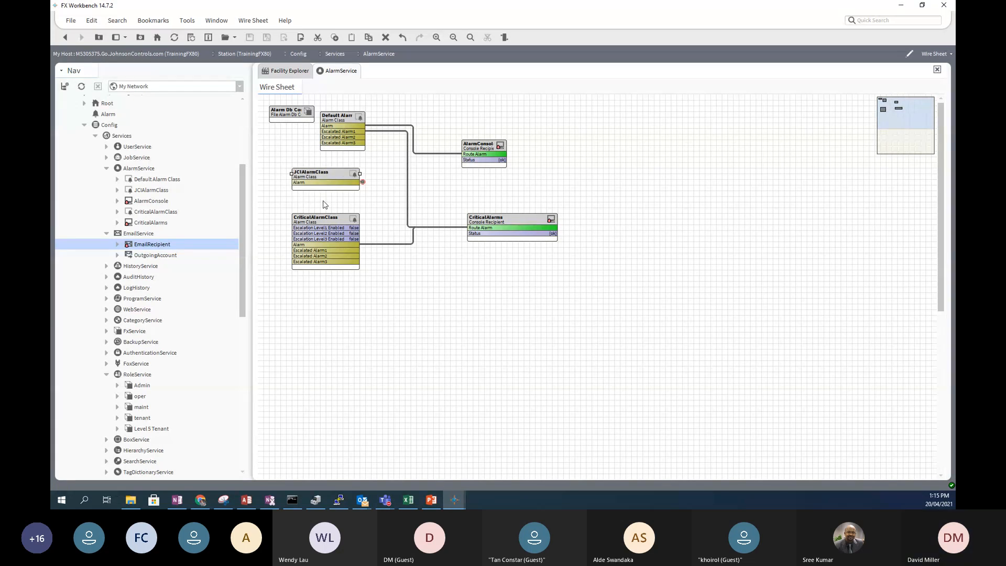
left_click_drag(363, 182, 465, 154)
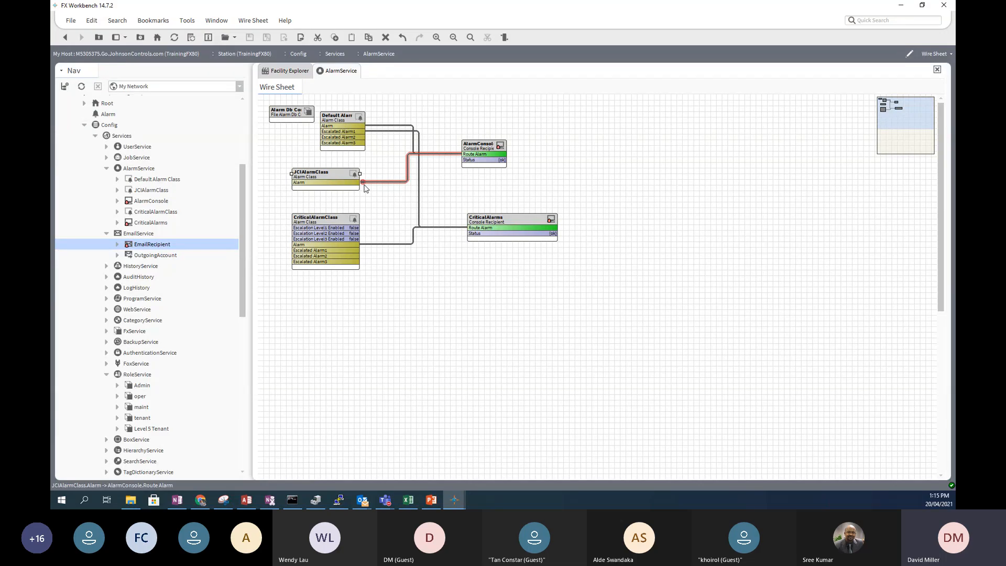
left_click(141, 235)
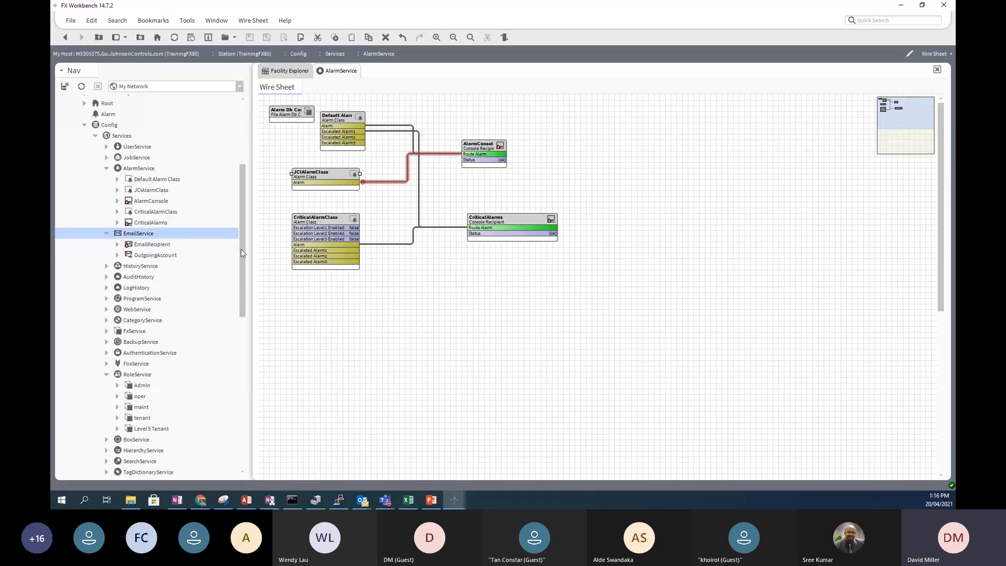
- Open EmailService's Email Account Manager and the Edit dialog for OutgoingAccount
double_click(143, 234)
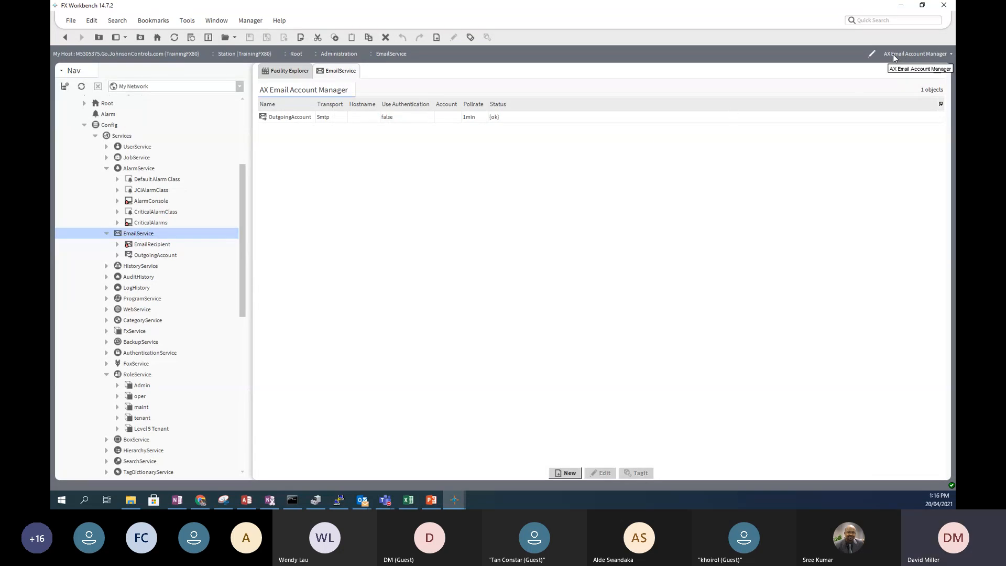
left_click(949, 54)
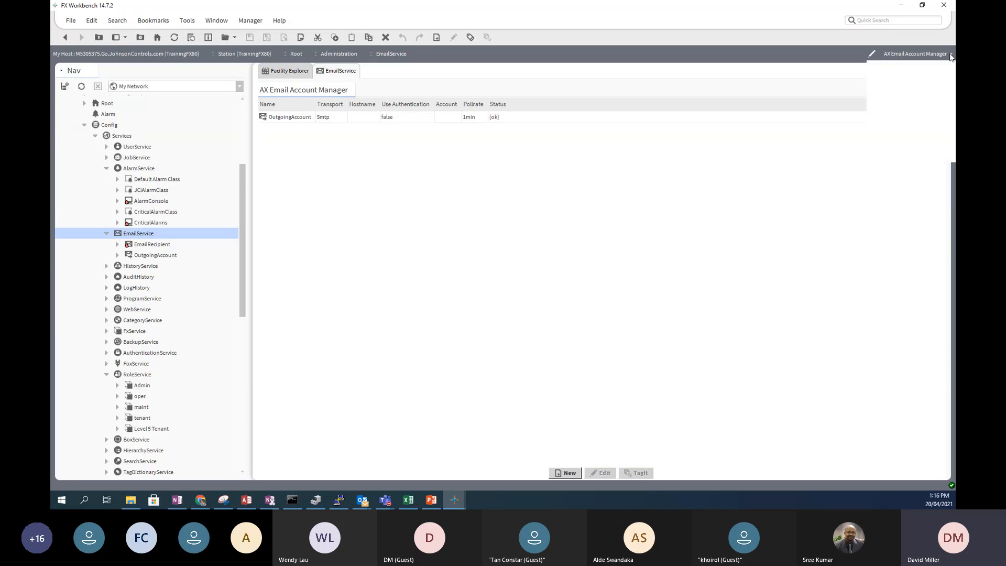
left_click(949, 53)
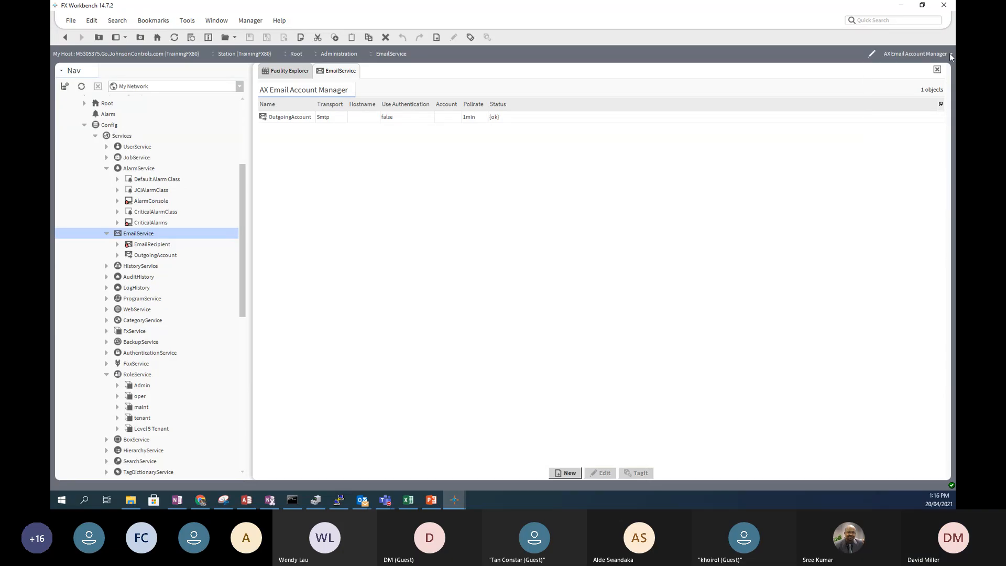
left_click(302, 118)
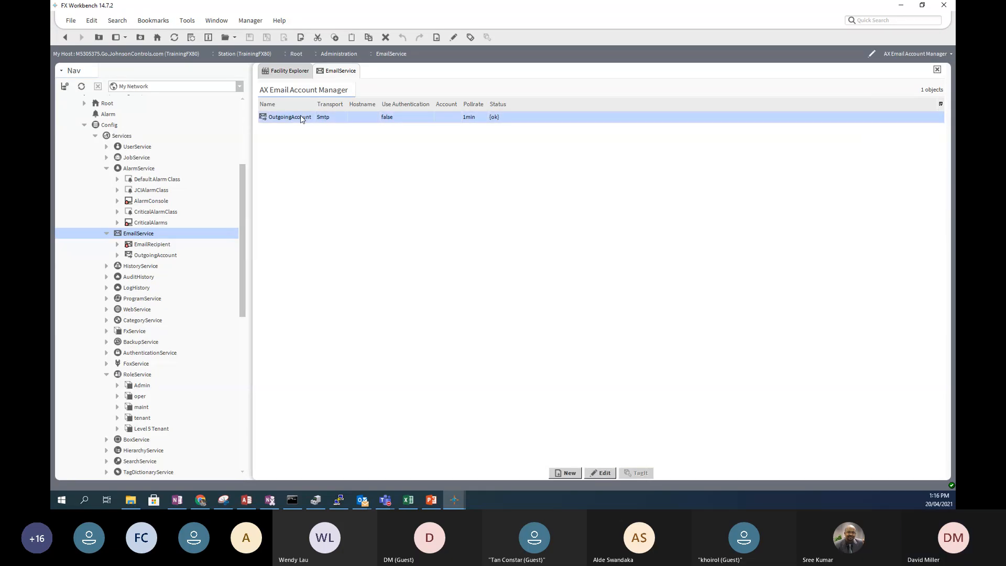
double_click(302, 117)
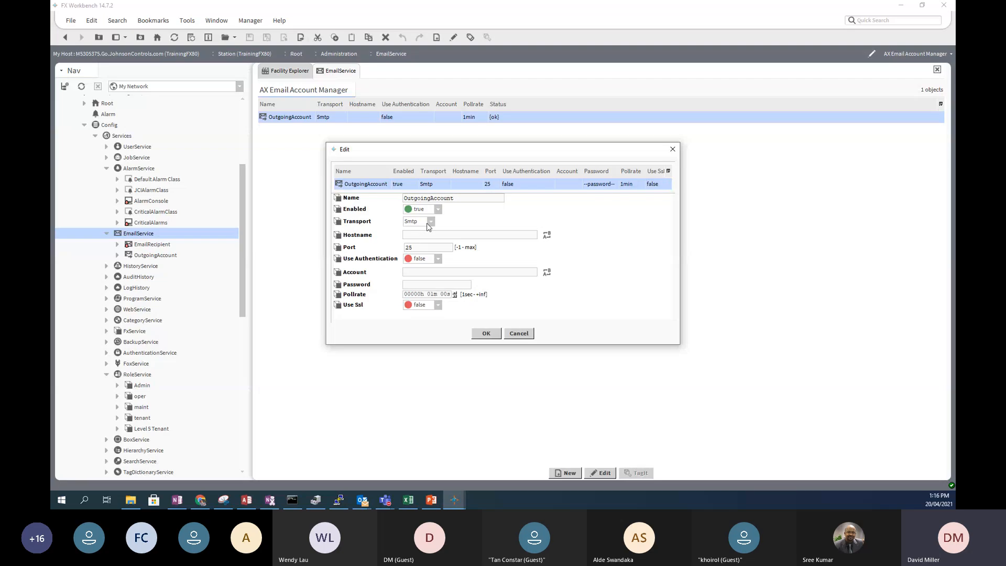
- Review OutgoingAccount's Smtp transport, port 25, Use Authentication and Use Ssl, then cancel unchanged
left_click(431, 222)
left_click(432, 226)
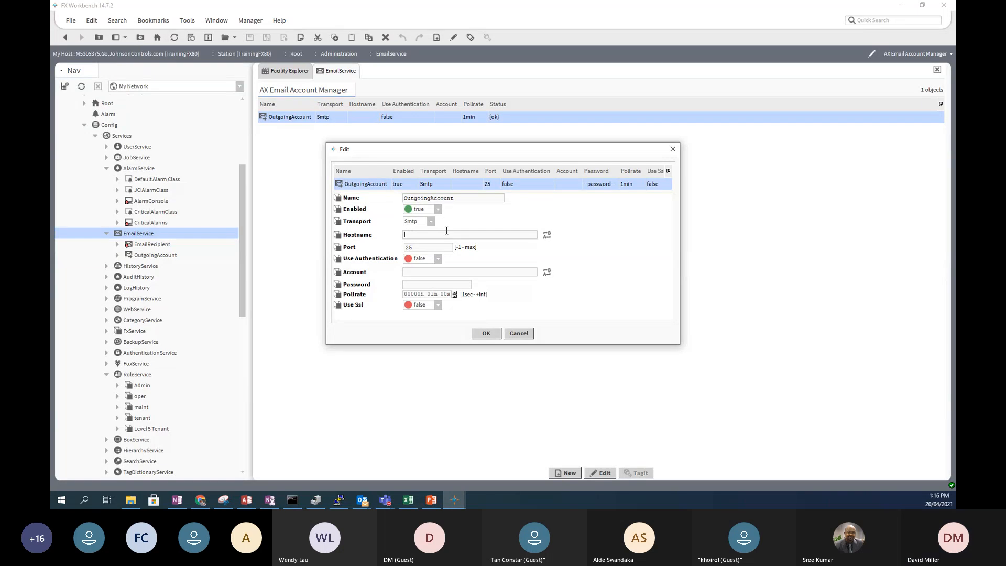
left_click(426, 248)
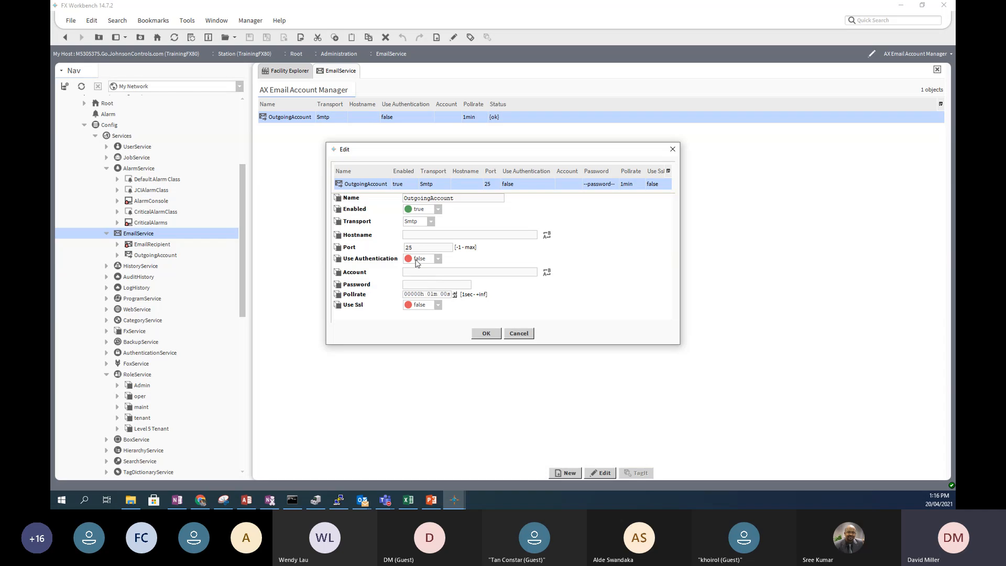
left_click(438, 260)
left_click(420, 279)
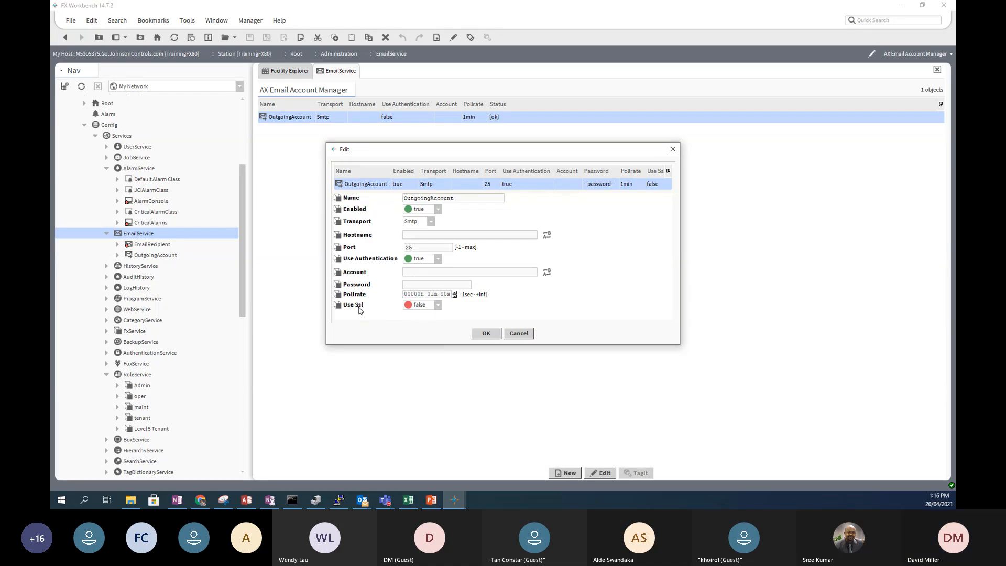
left_click(438, 305)
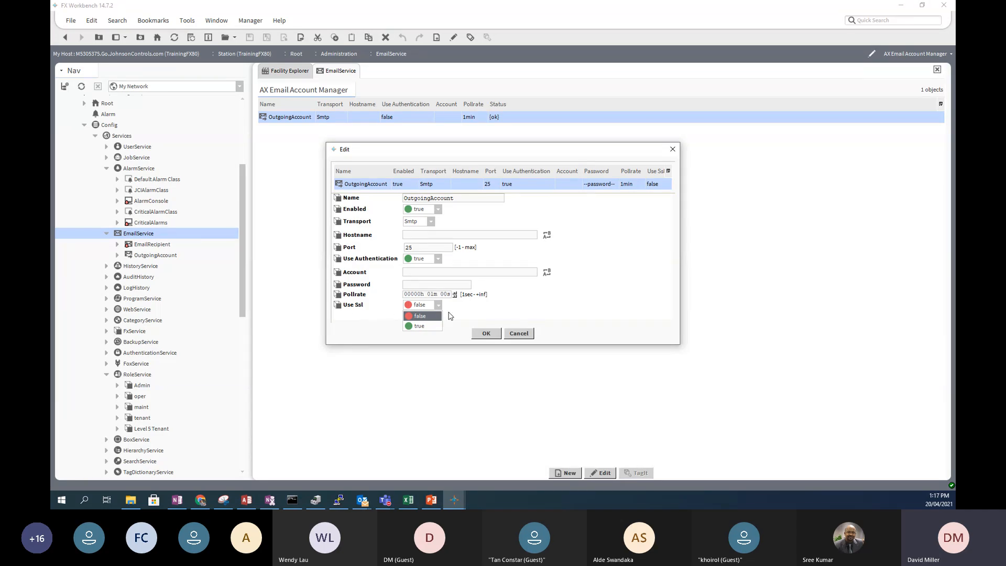
left_click(485, 314)
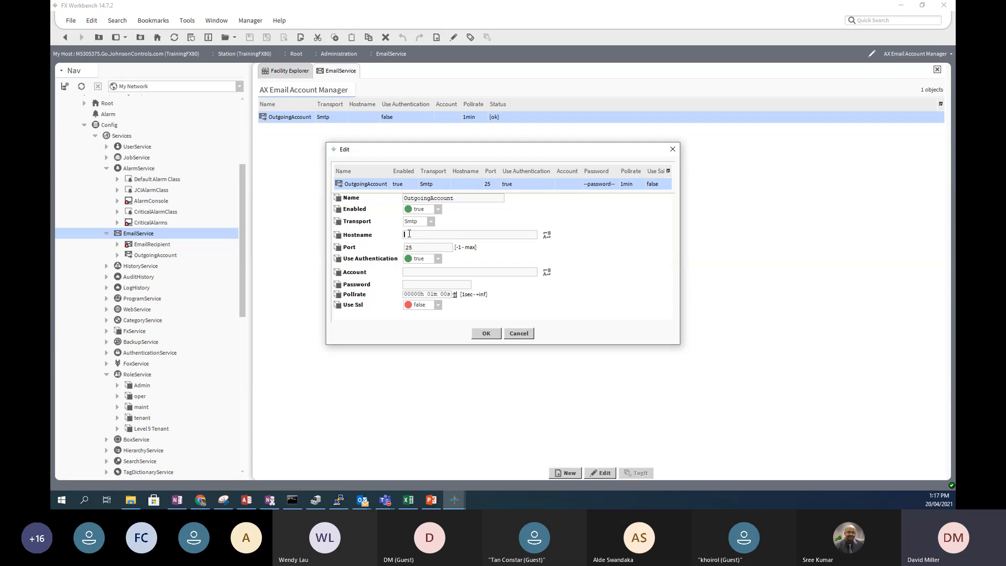
left_click(524, 334)
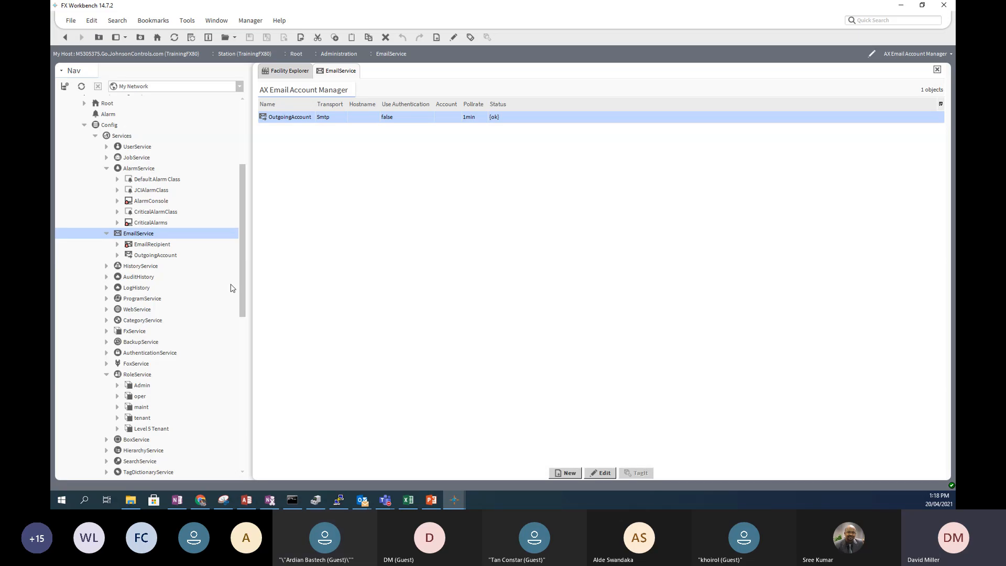
- Reopen OutgoingAccount's Edit dialog at the empty hostname field, then switch to the web browser
double_click(286, 118)
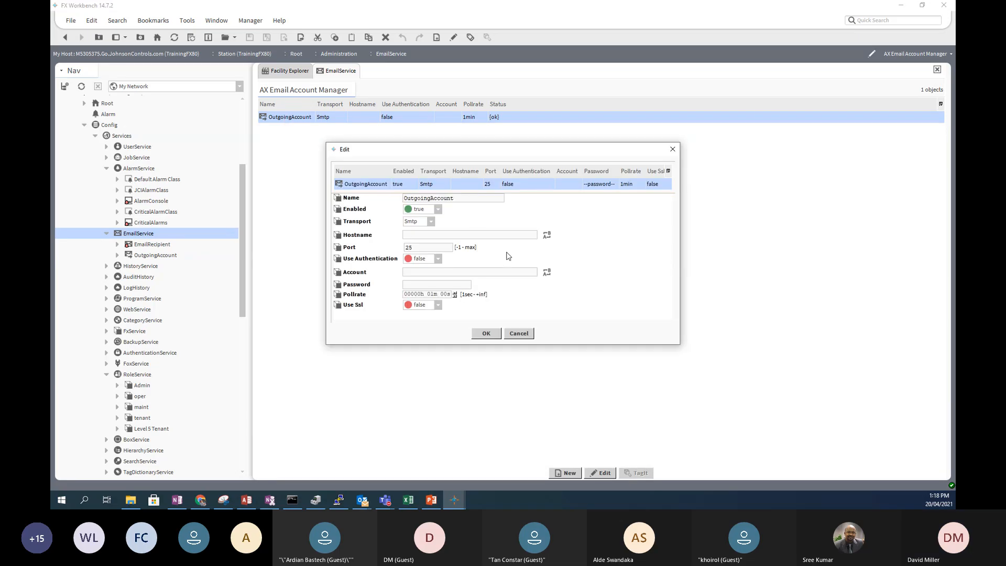
left_click(430, 234)
mouse_move(361, 502)
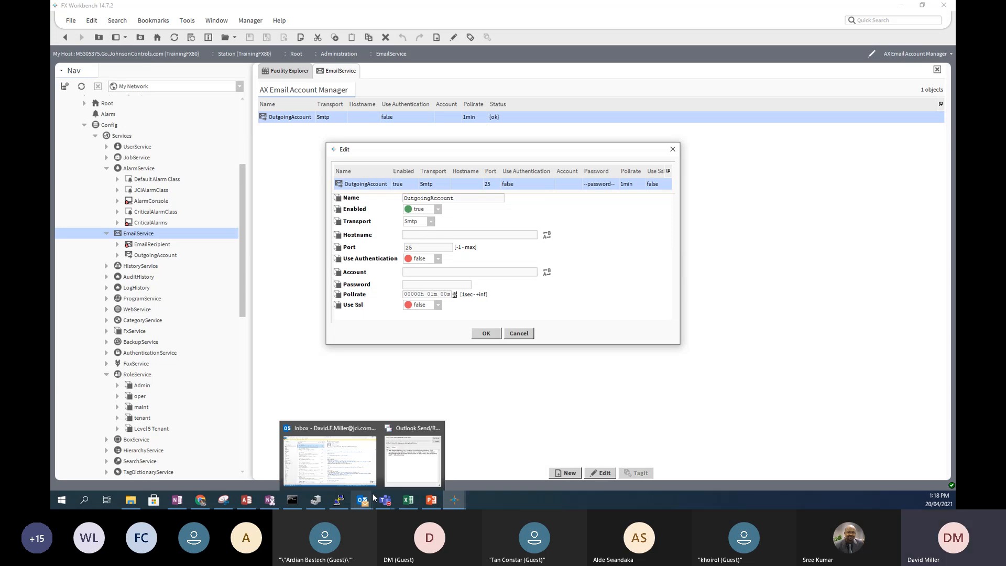
mouse_move(202, 500)
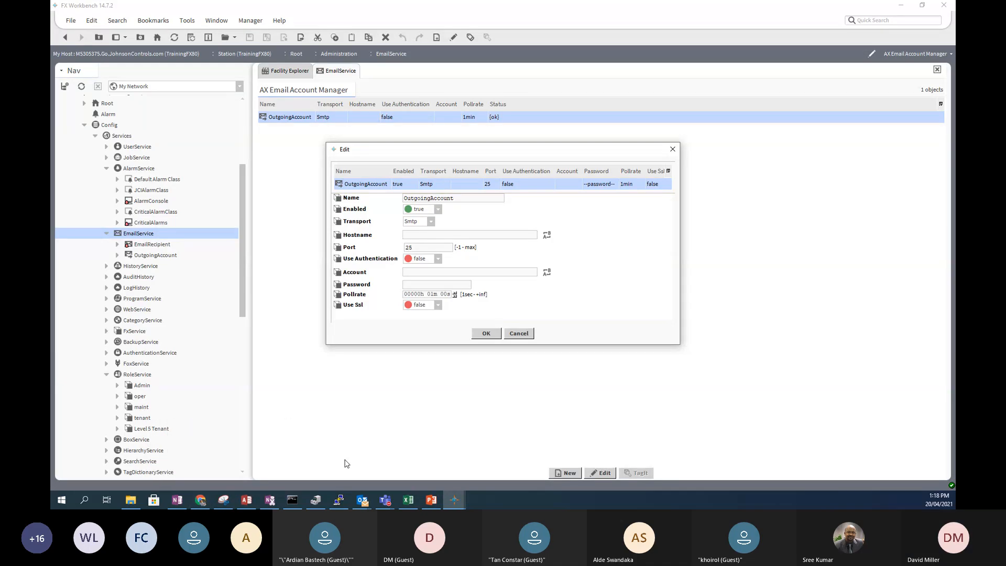
left_click(201, 501)
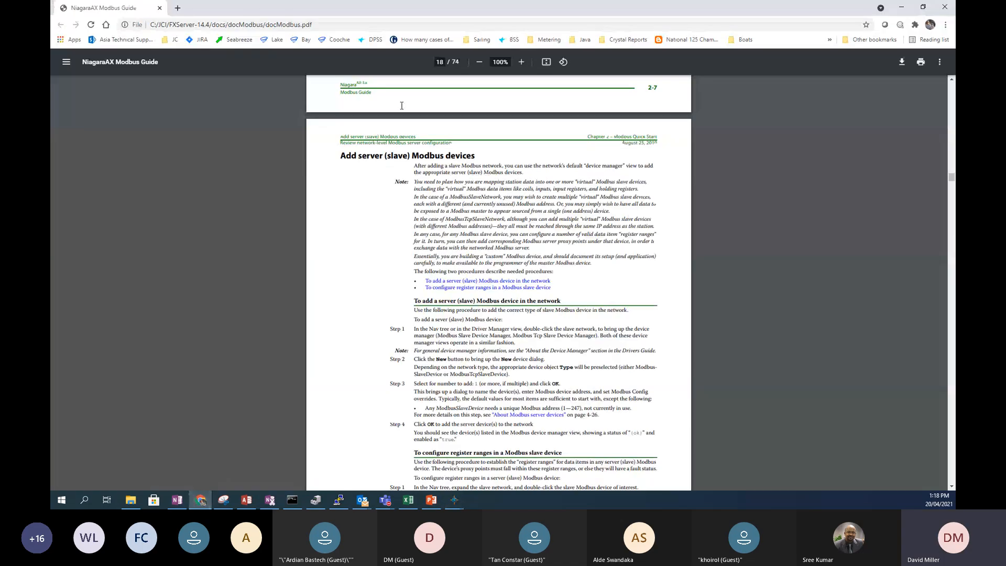
- Search Google in a new tab for 'smtp server gmail'
left_click(178, 9)
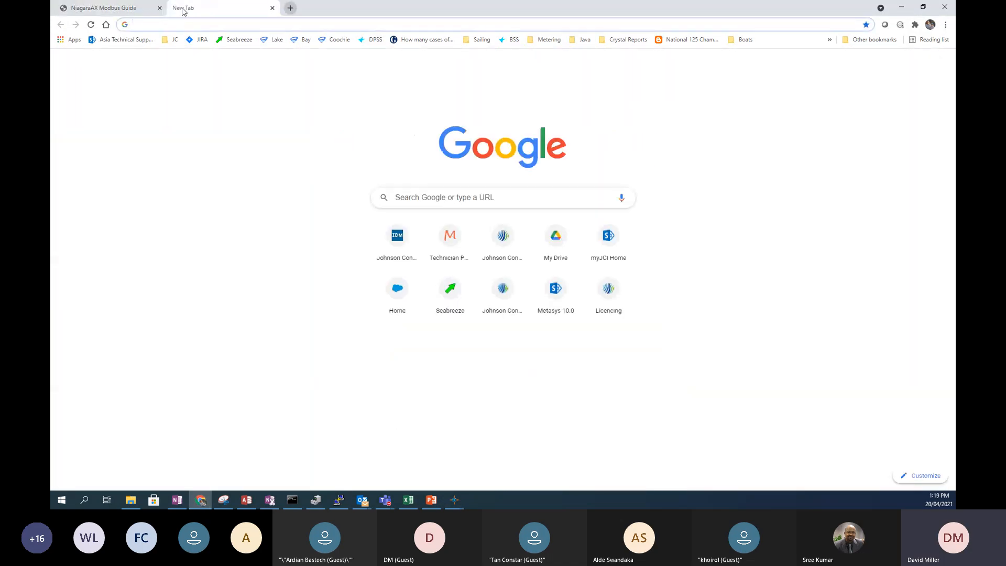
type("smtp")
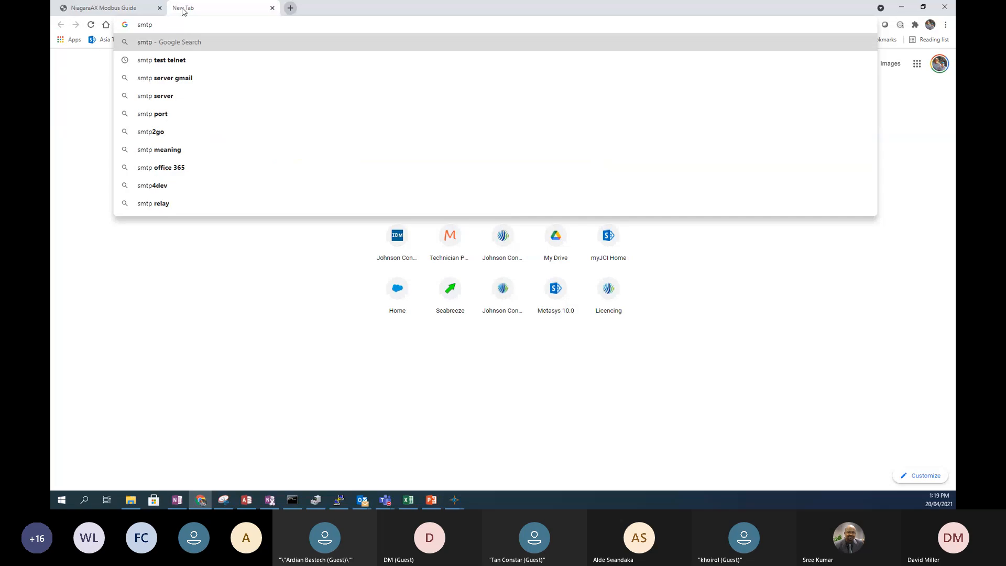
left_click(170, 78)
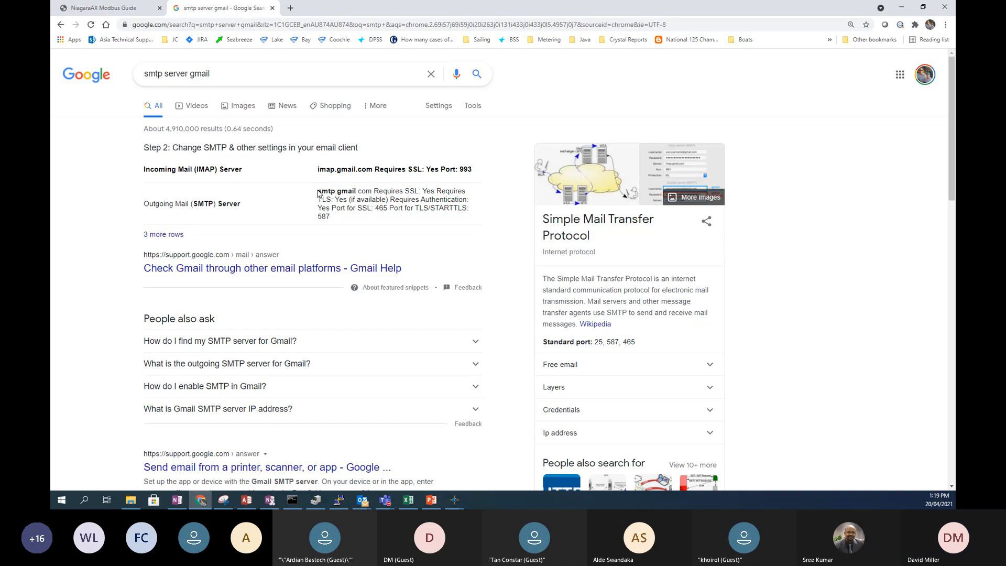
- Copy the smtp.gmail.com server name from the search results
left_click_drag(328, 191, 373, 194)
left_click(158, 206)
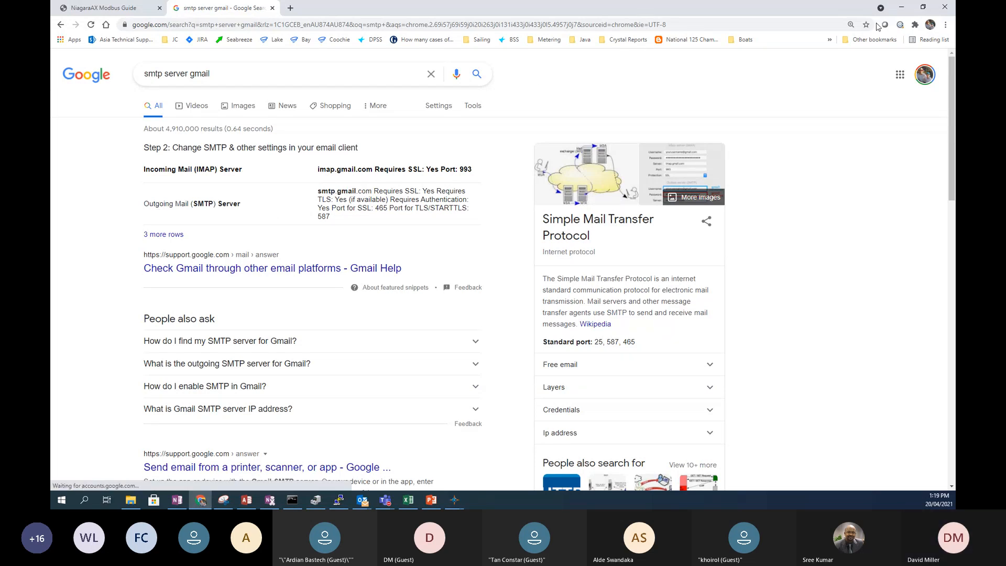
left_click(924, 8)
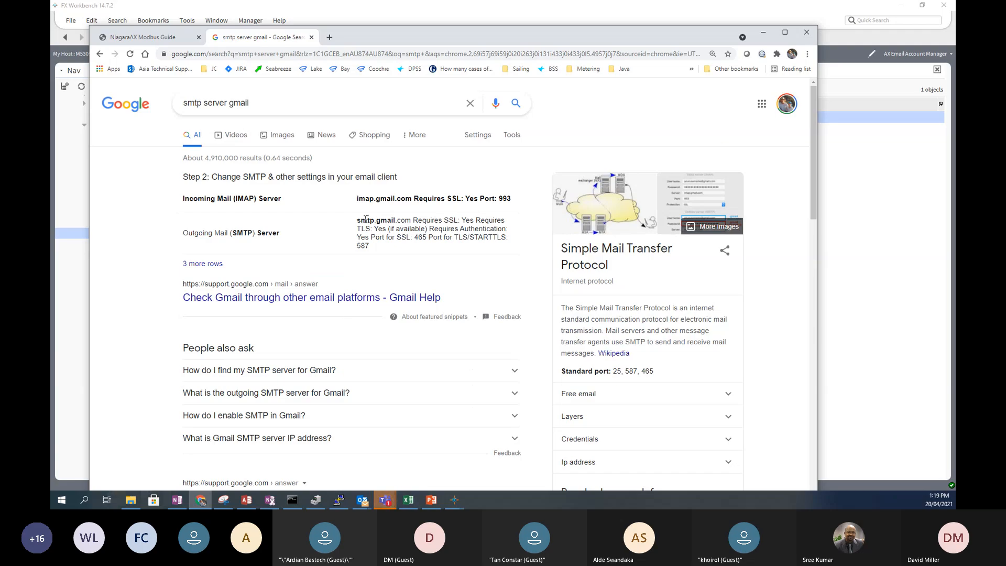
left_click_drag(357, 220, 402, 224)
right_click(401, 225)
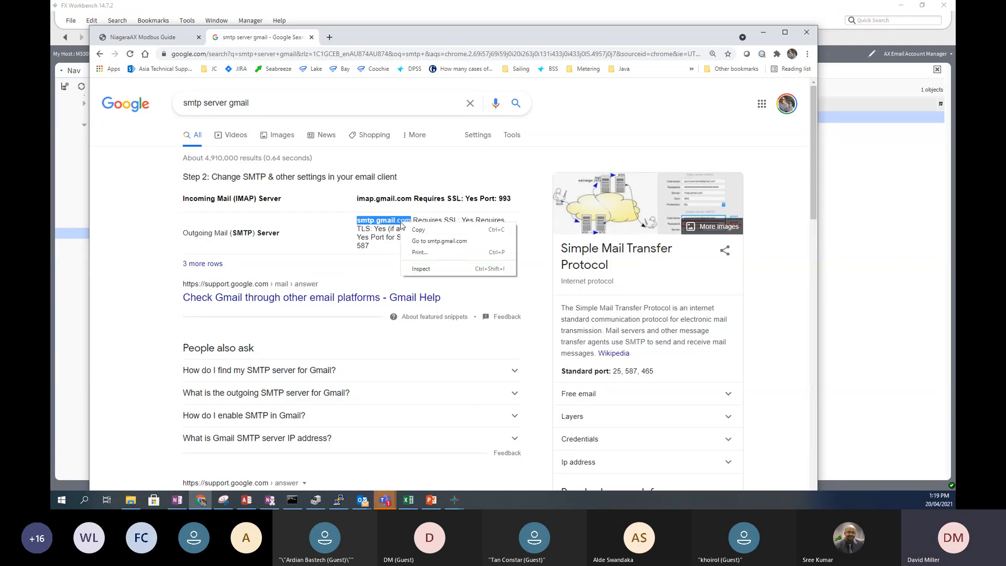
left_click(418, 232)
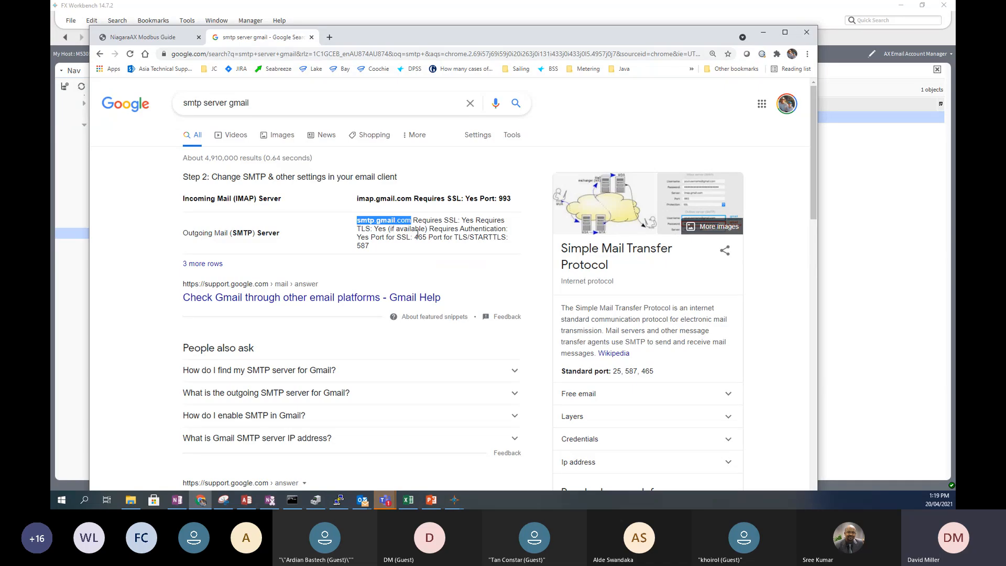
- Paste smtp.gmail.com into the outgoing account's Hostname field
key("alt+Tab")
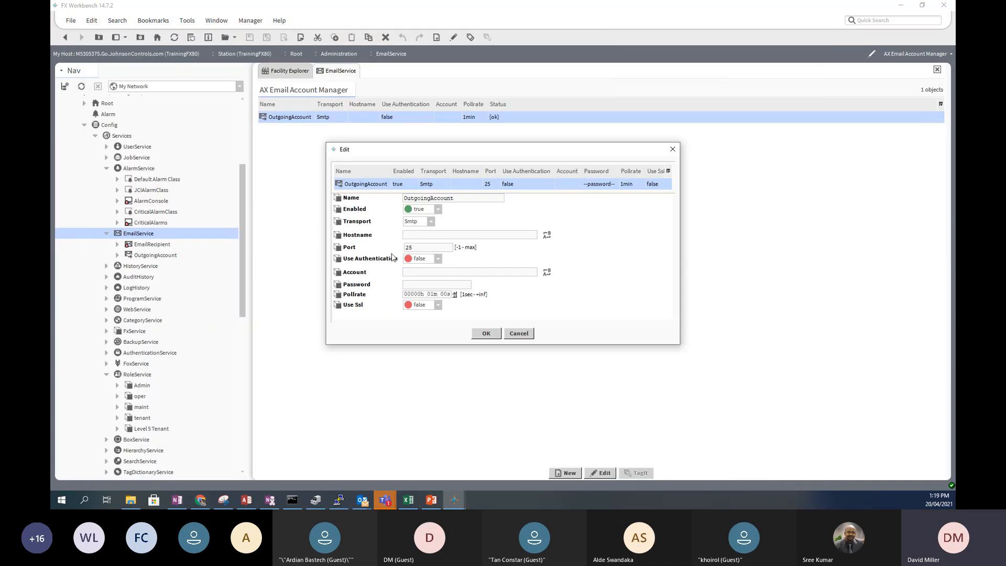
key("ctrl+v")
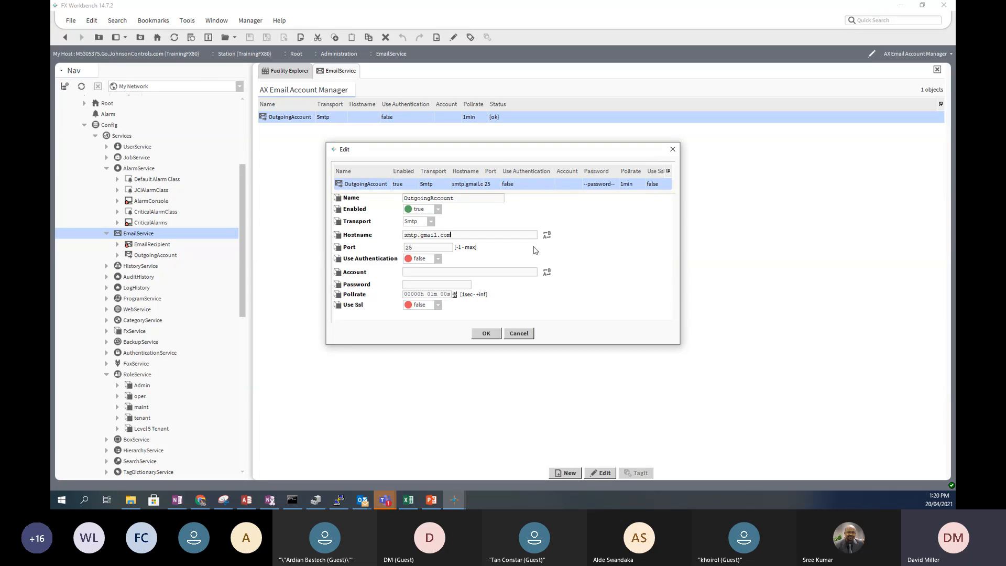
key("alt+Tab")
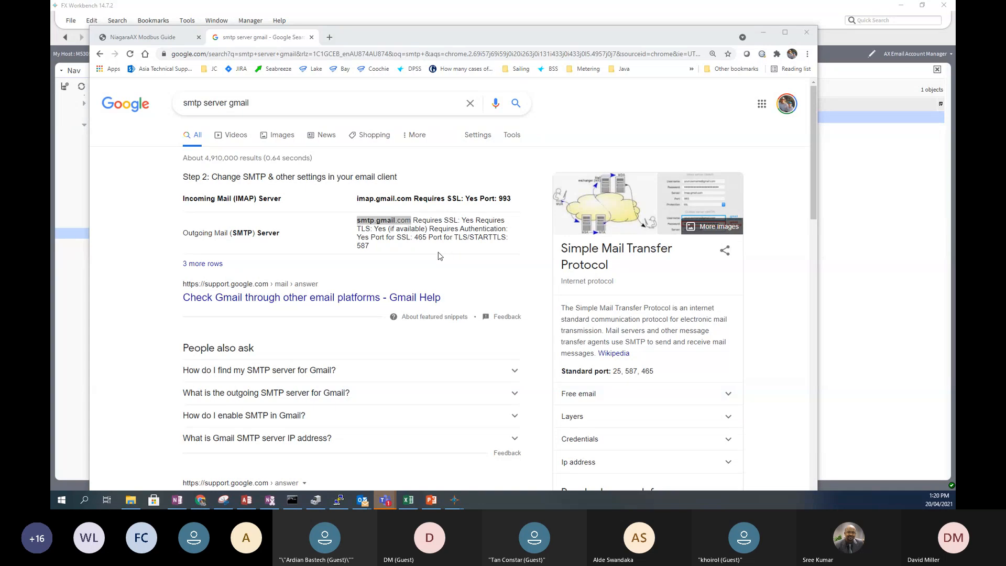
key("alt+Tab")
- Set the port to 465 and Use Ssl to true
double_click(422, 247)
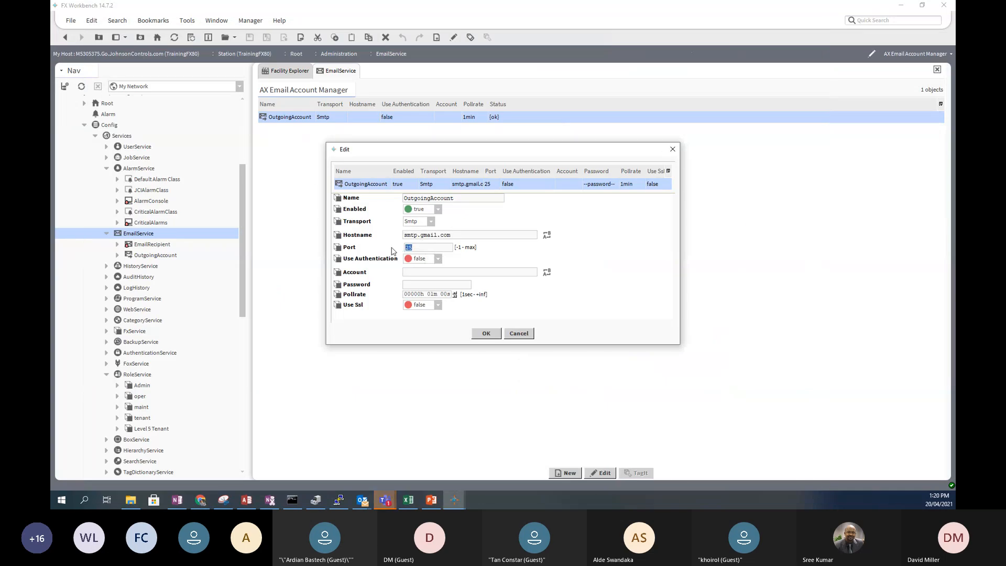
type("465")
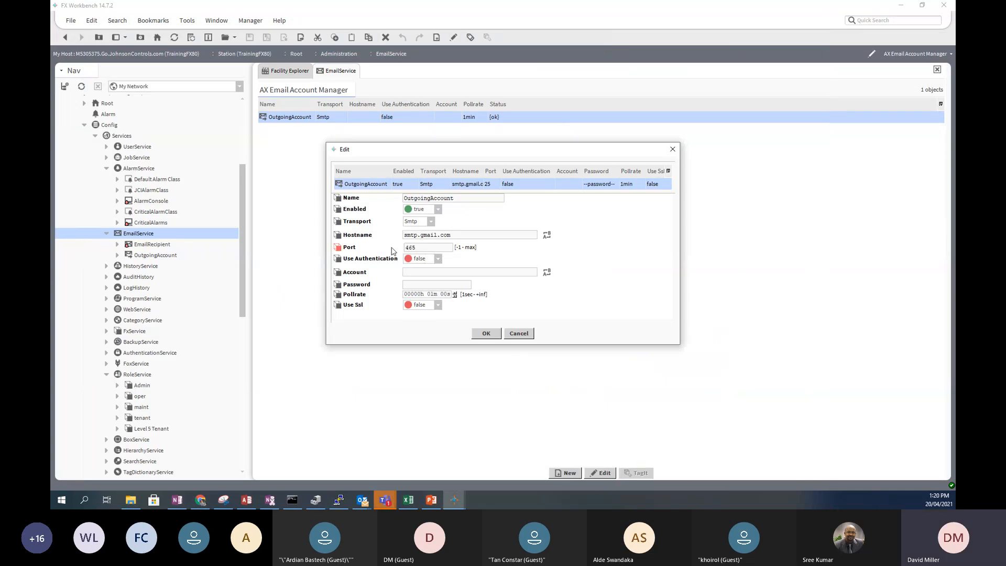
left_click(437, 305)
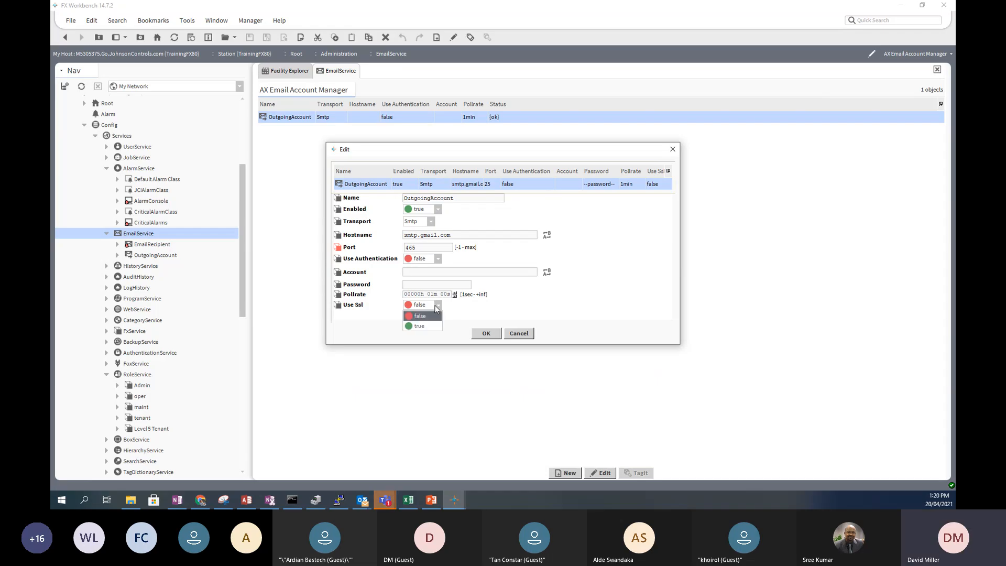
left_click(420, 327)
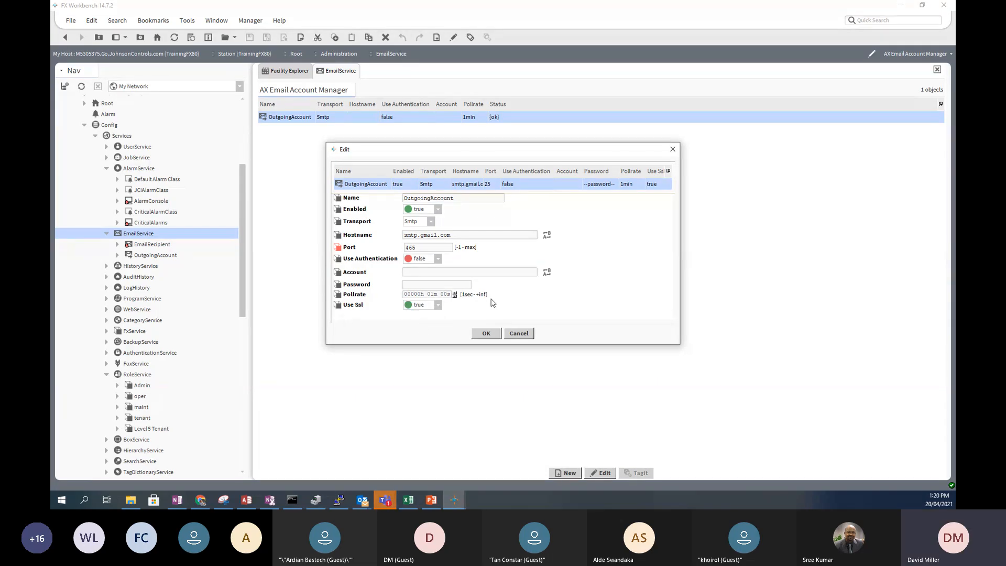
key("alt+Tab")
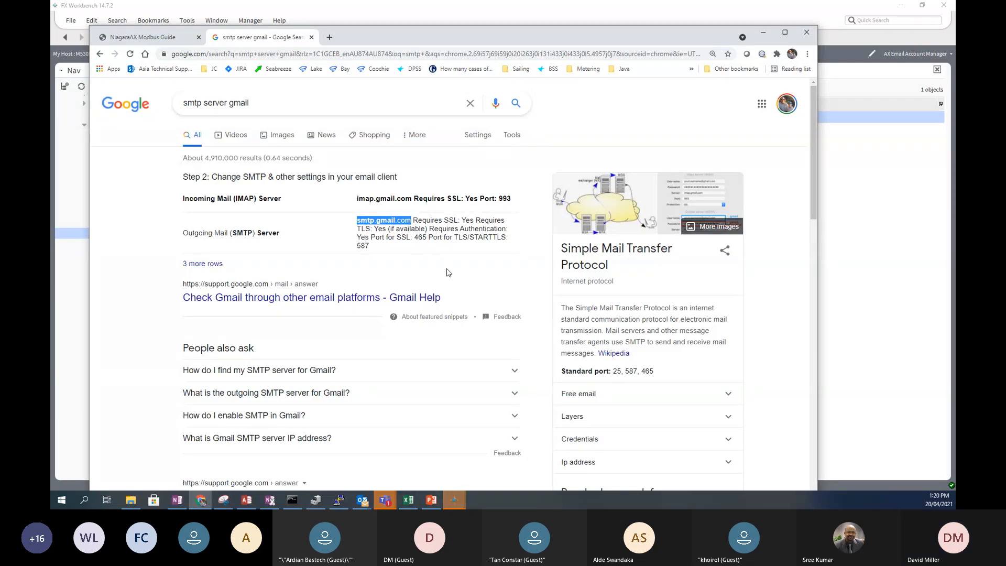
key("alt+Tab")
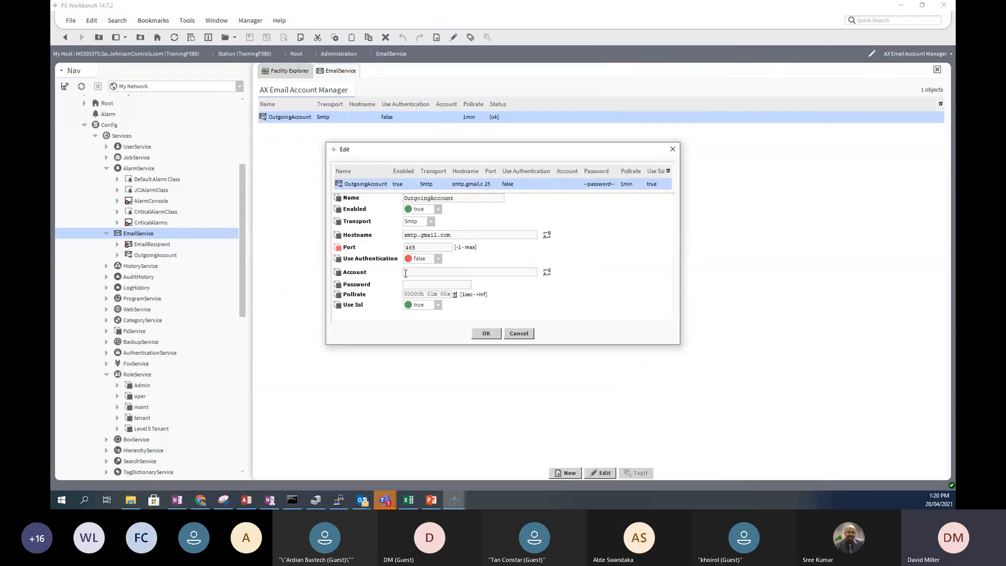
- Enter the Gmail address in Account and the account password, then save with OK
left_click(405, 273)
left_click(416, 273)
type("••••••••••")
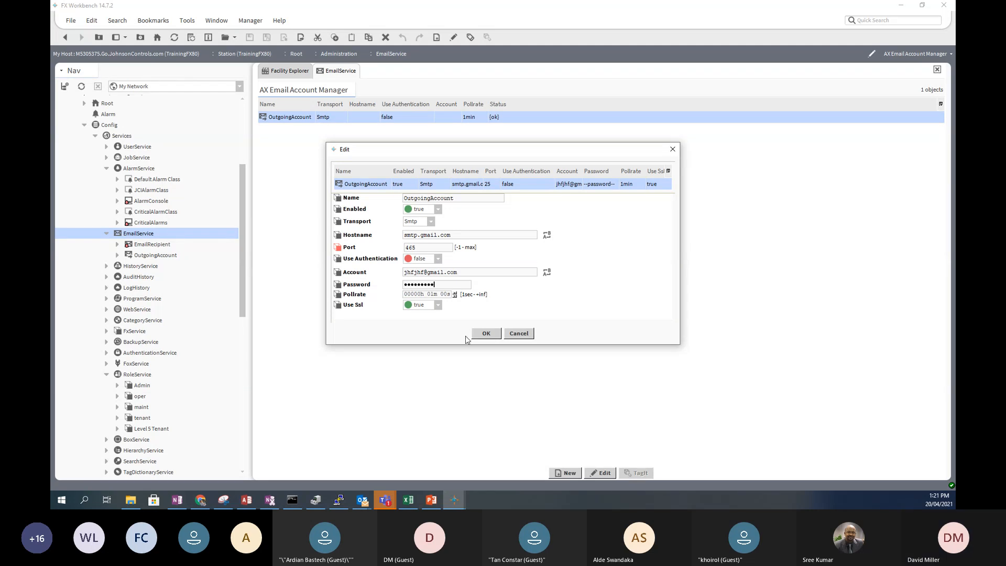
left_click(486, 334)
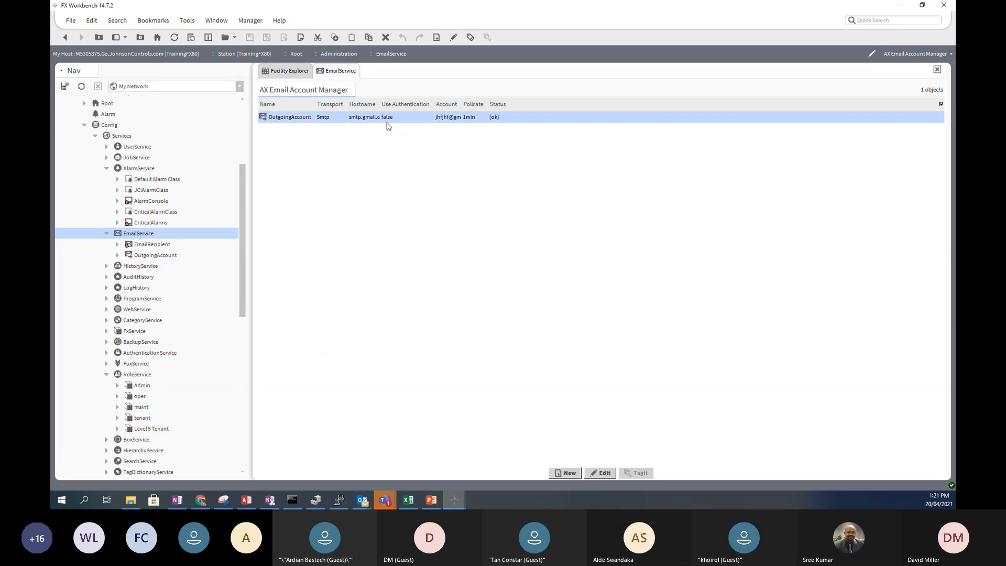
- Set Use Authentication to true on OutgoingAccount and save it
double_click(350, 120)
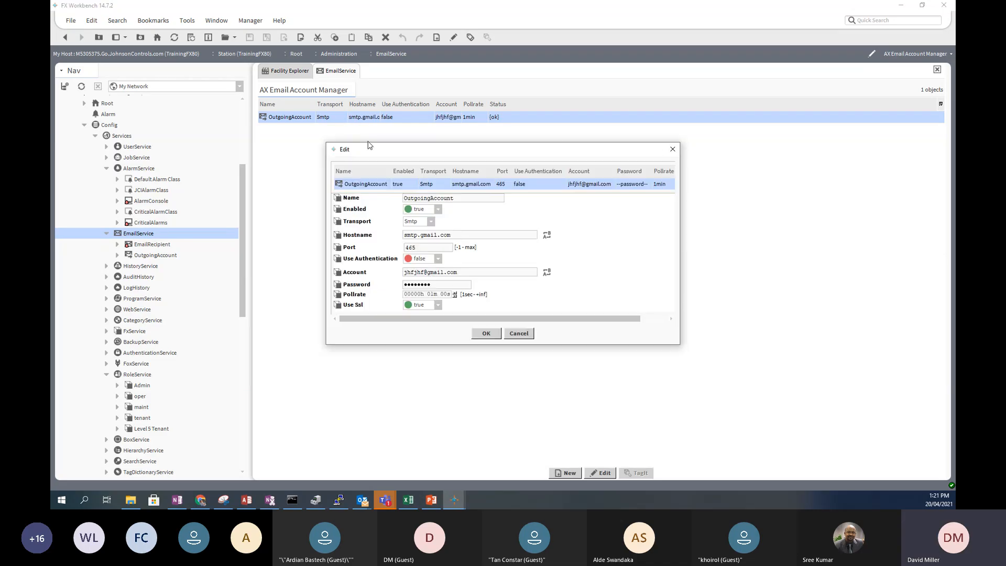
left_click(438, 260)
left_click(420, 279)
left_click(483, 332)
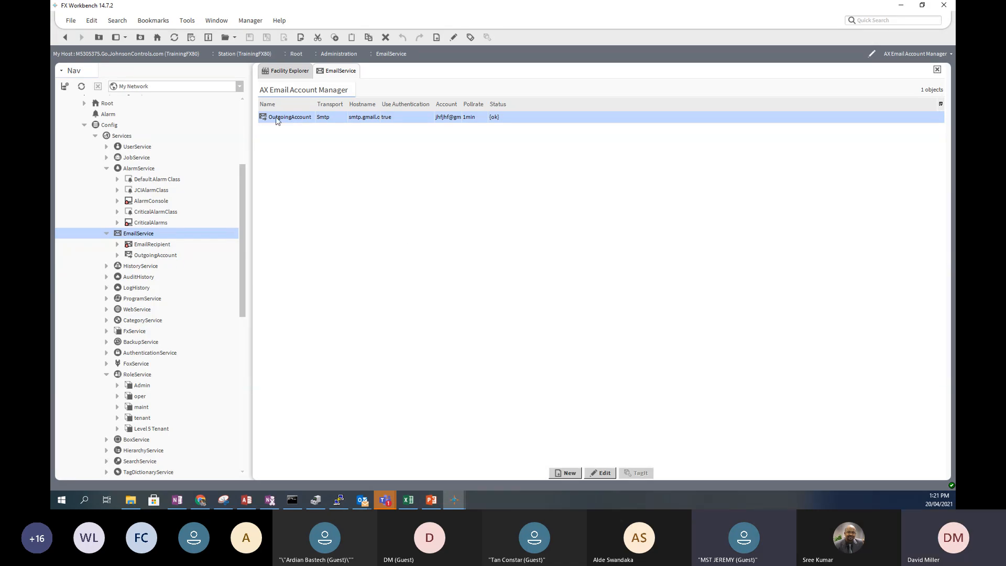
left_click(445, 412)
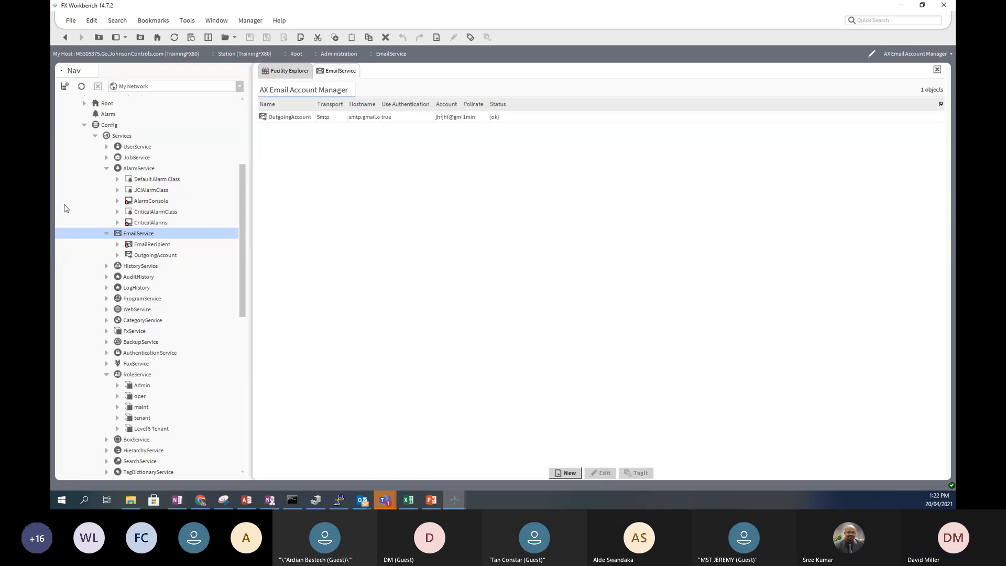
- Change the Google search to 'smtp server office 365'
key("alt+Tab")
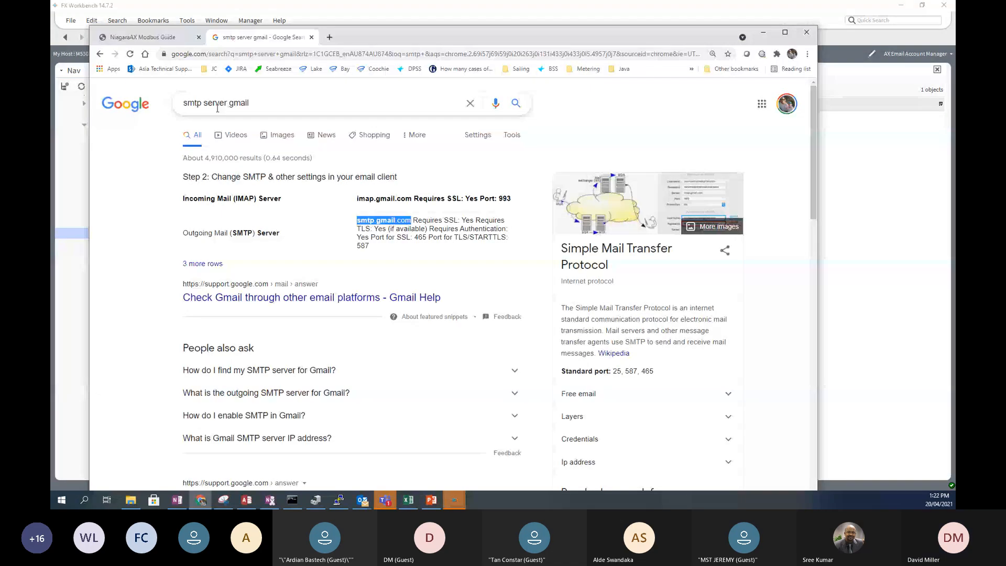
left_click_drag(229, 103, 278, 104)
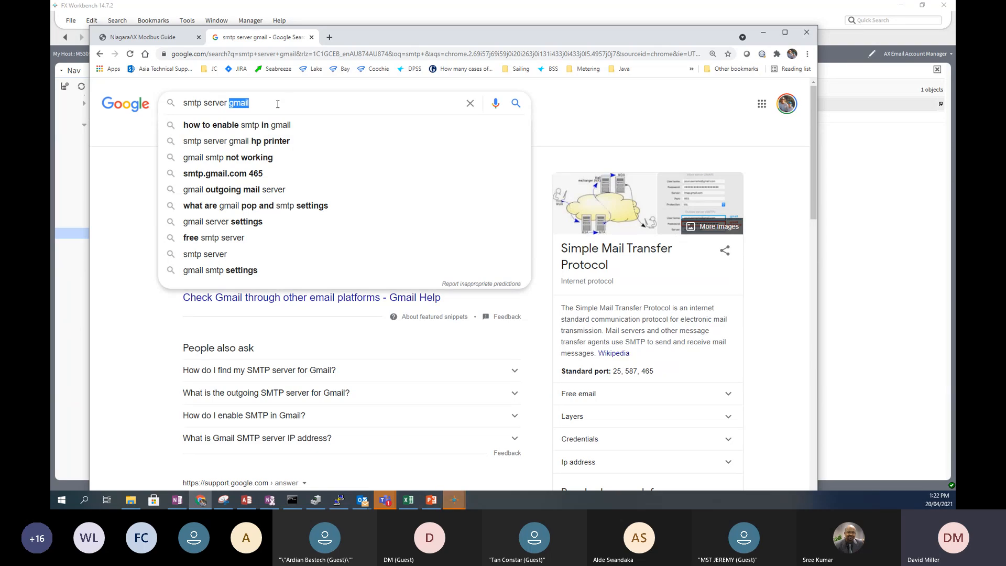
type("ice")
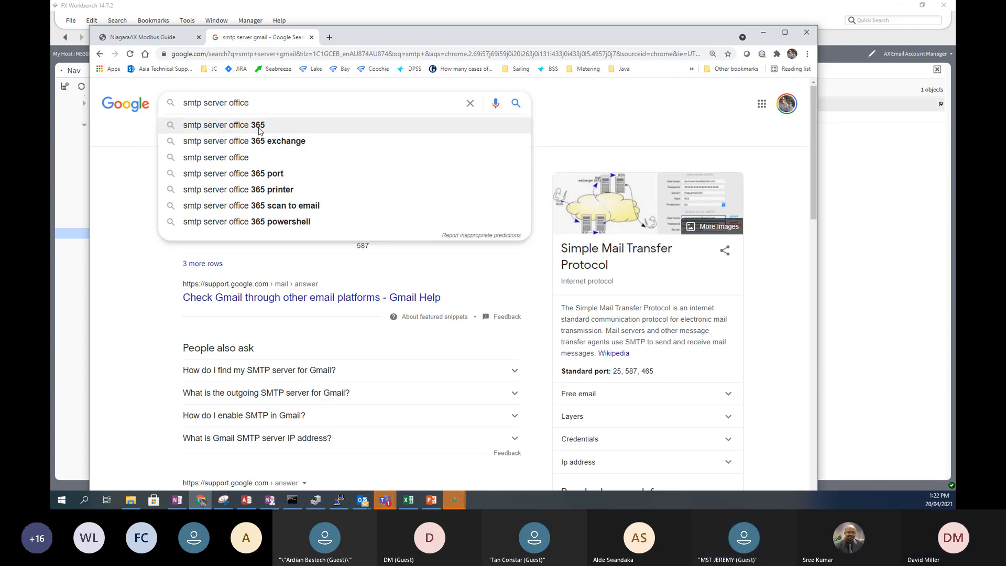
left_click(259, 128)
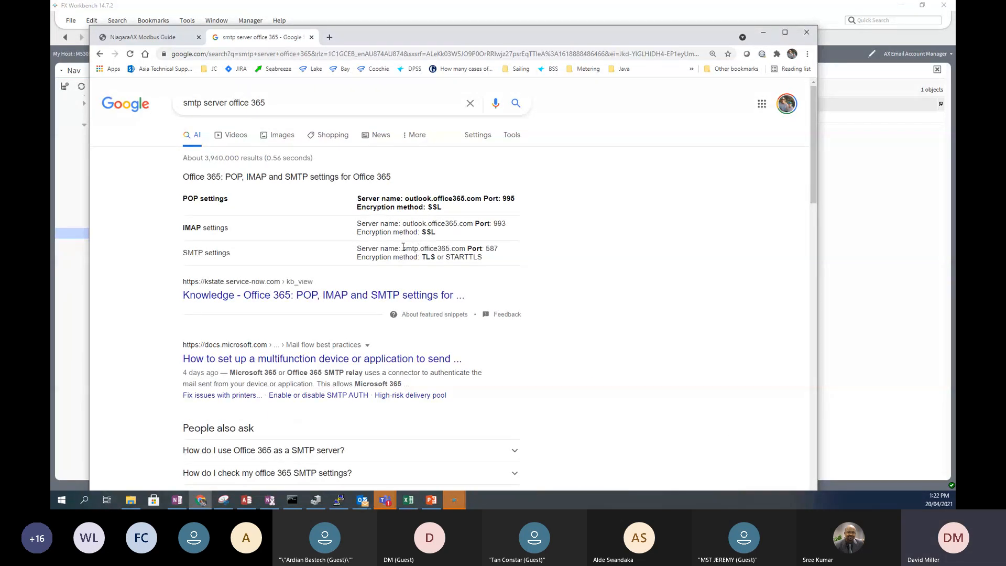
- Copy the smtp.office365.com server name from the results
left_click_drag(403, 249, 506, 255)
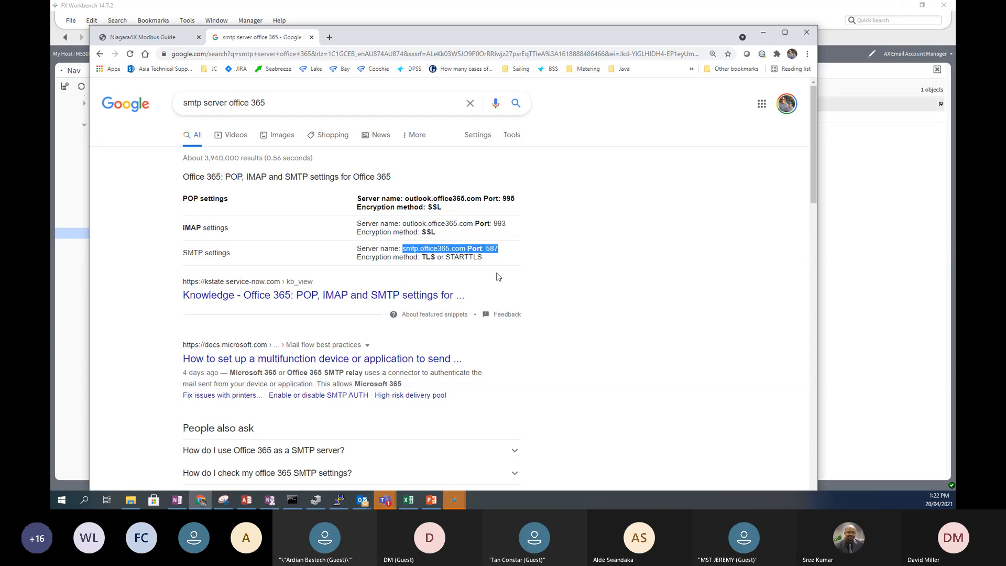
left_click(424, 249)
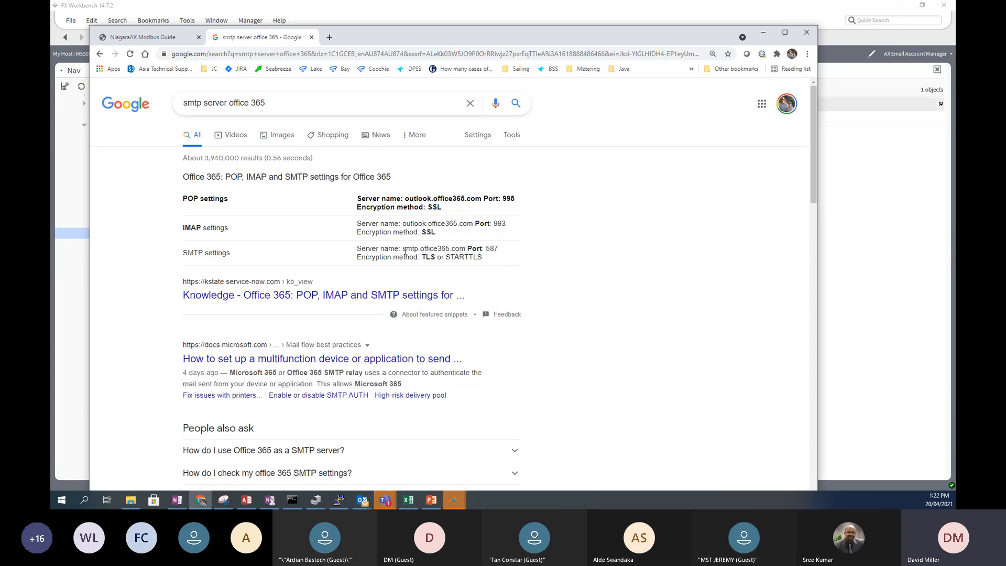
left_click_drag(402, 250, 464, 250)
right_click(459, 251)
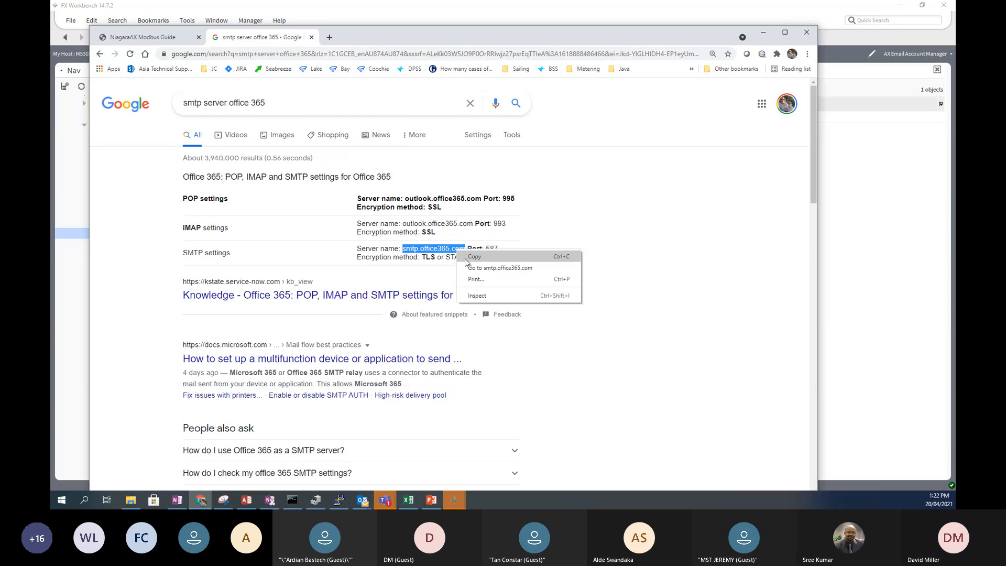
left_click(467, 257)
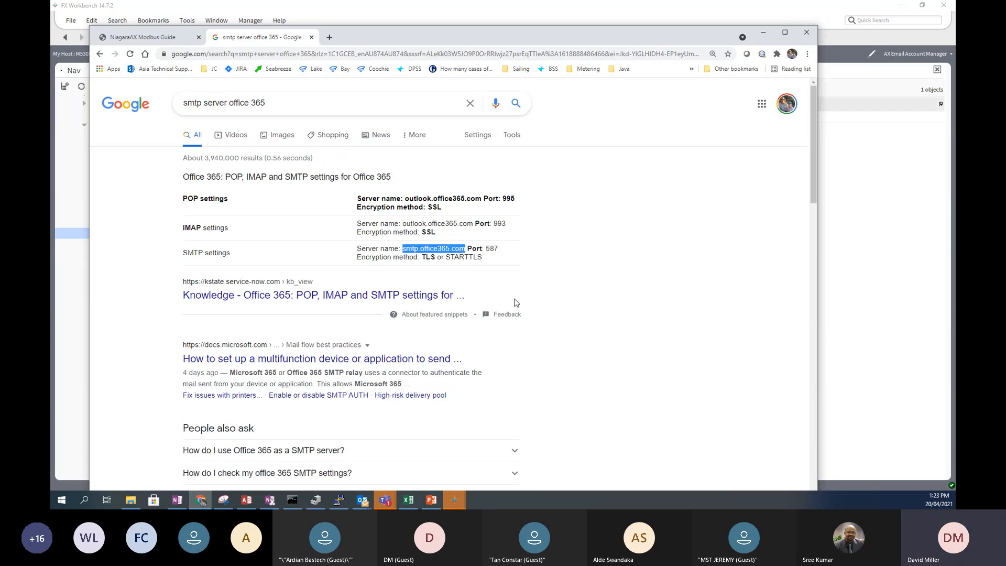
- Duplicate OutgoingAccount as a new account named Office365 and expand it in the tree
left_click(73, 278)
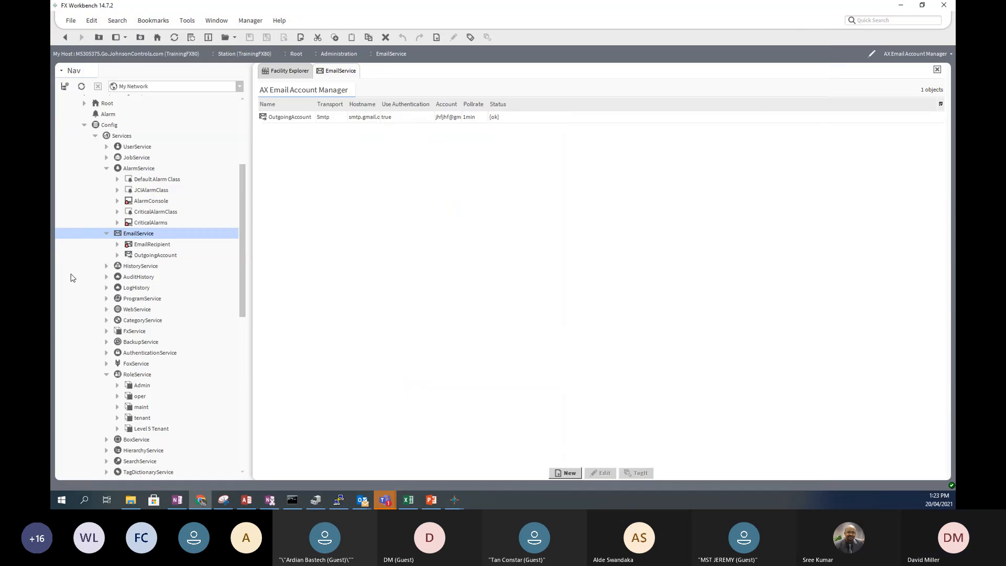
right_click(156, 256)
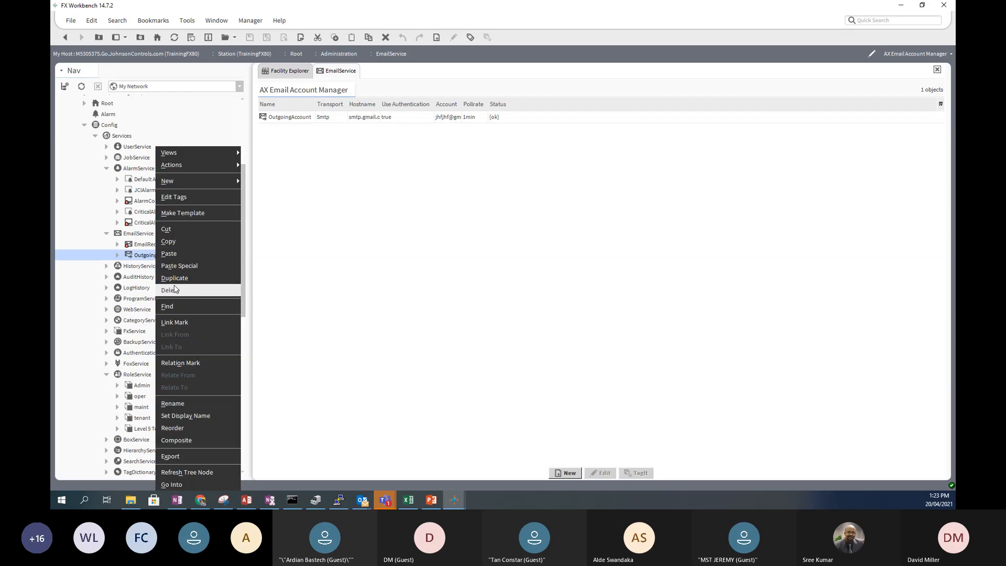
left_click(176, 278)
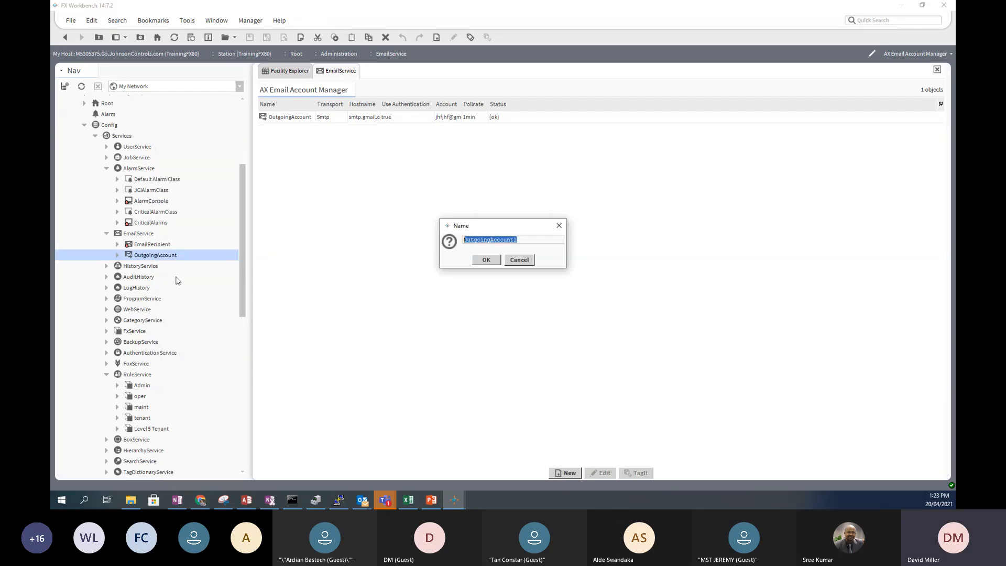
type("off36")
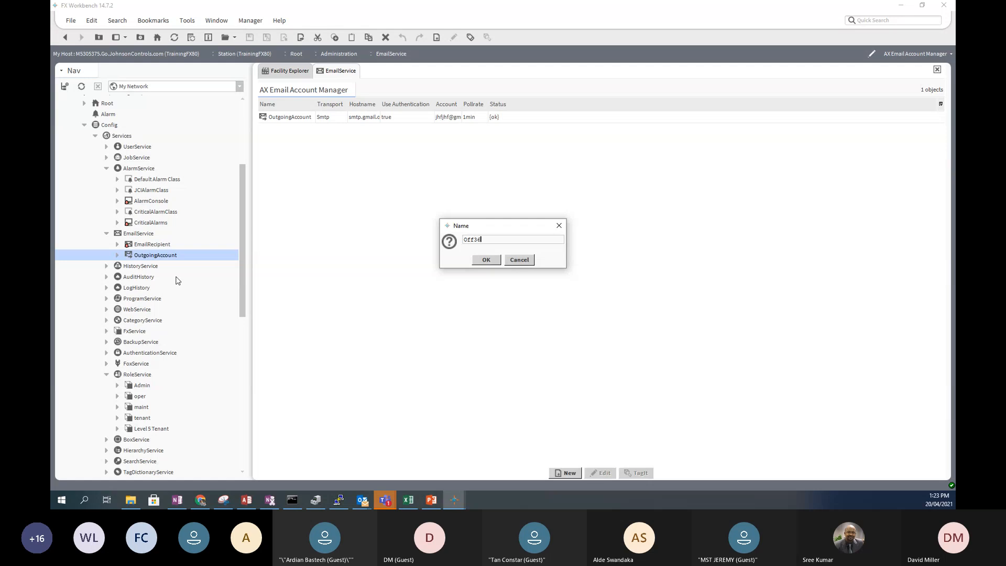
type("5")
left_click(474, 239)
type("i")
left_click(491, 260)
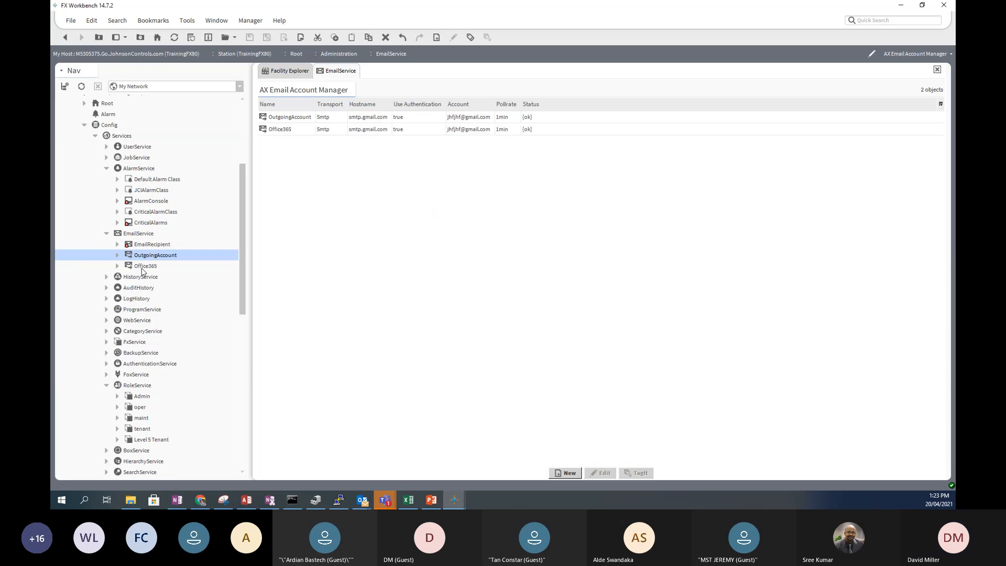
left_click(117, 267)
- Give the Office365 account hostname smtp.office365.com and port 587
double_click(129, 266)
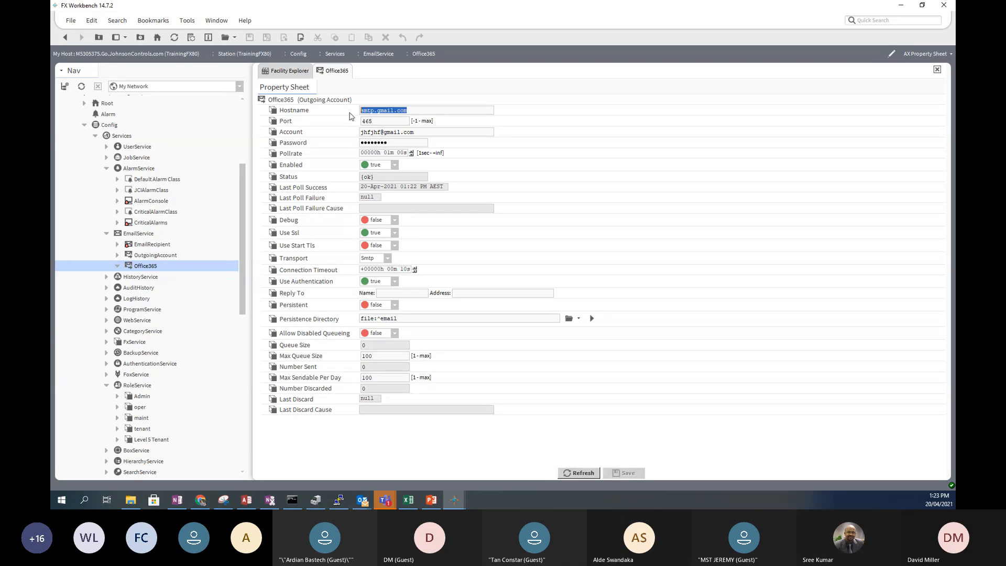
key("ctrl+v")
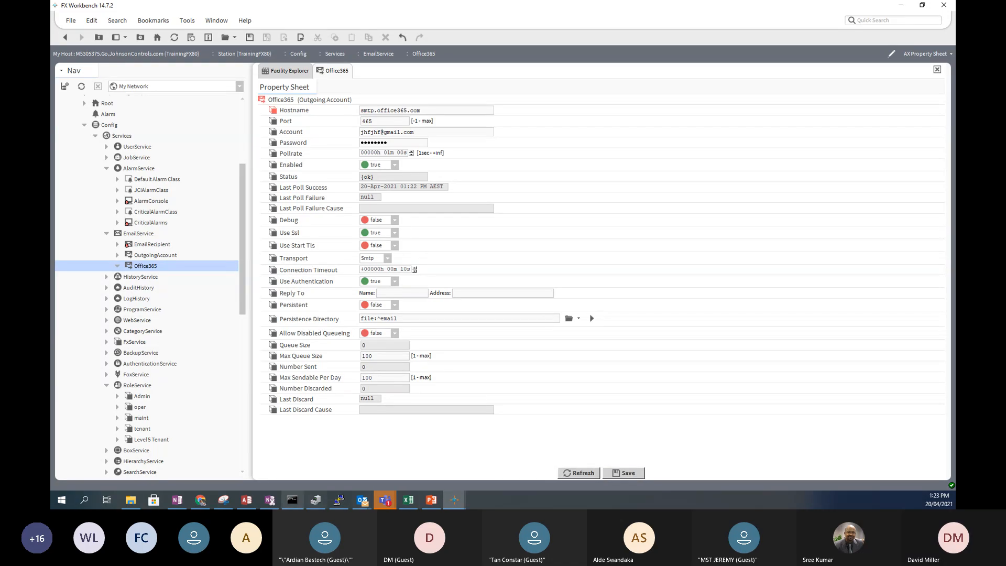
left_click(202, 499)
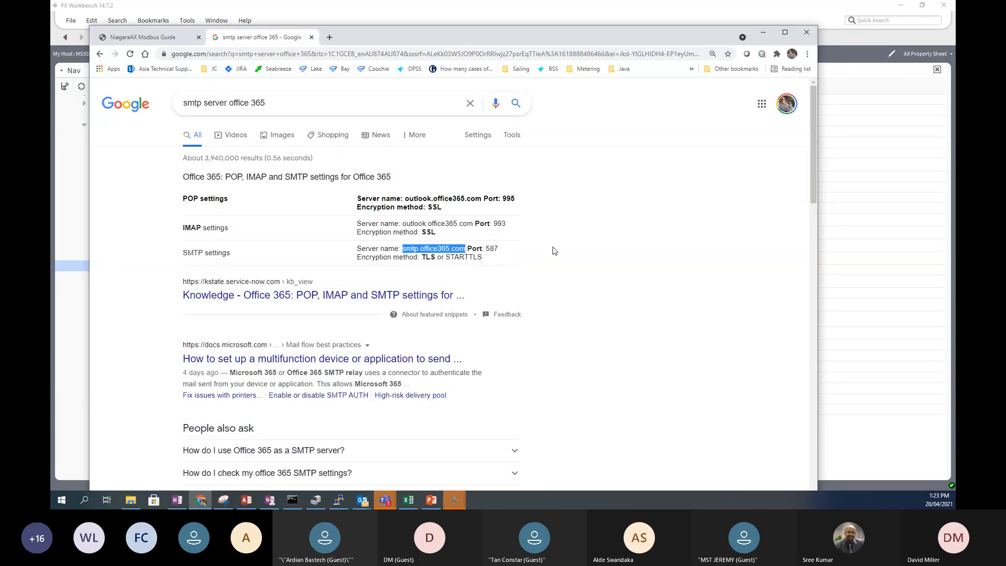
left_click(888, 160)
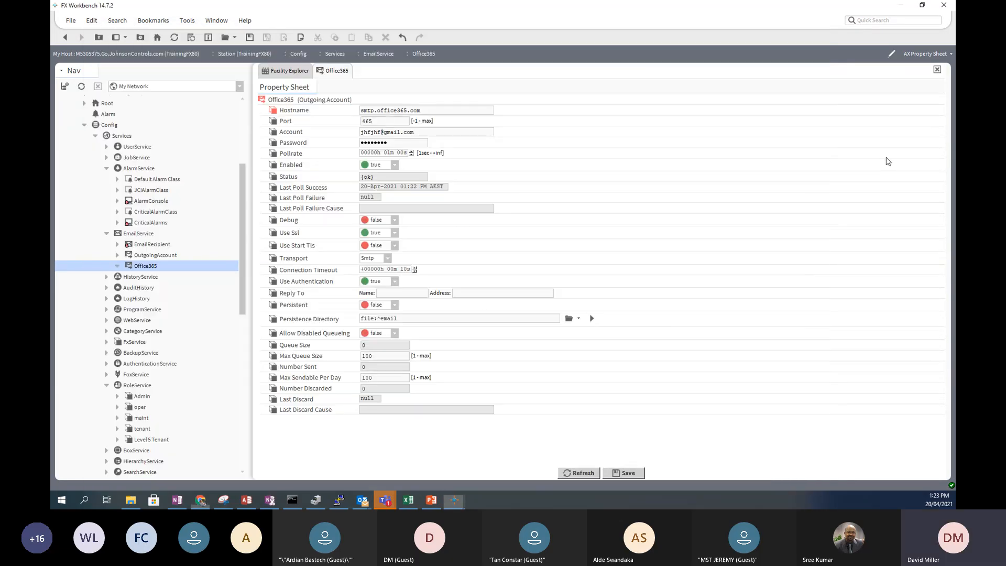
double_click(380, 120)
type("587")
left_click_drag(361, 132, 429, 129)
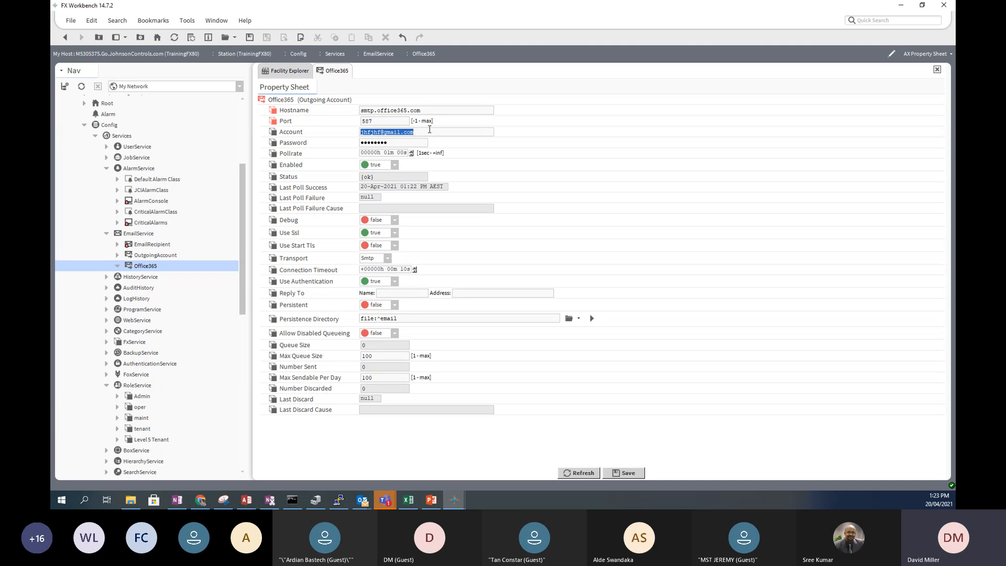
left_click(394, 142)
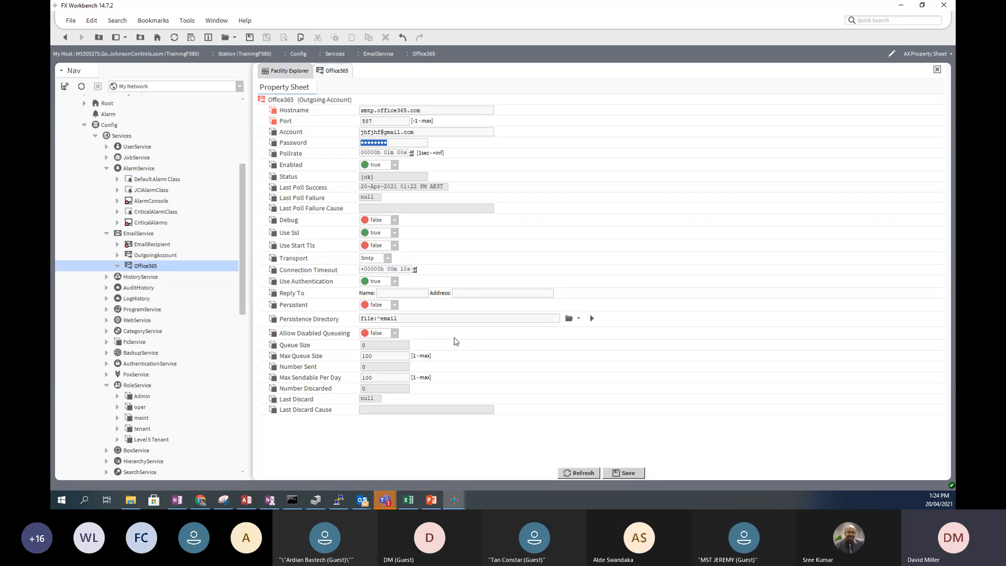
- Rename OutgoingAccount to GMail and save the pending Office365 changes from EmailService
left_click(163, 257)
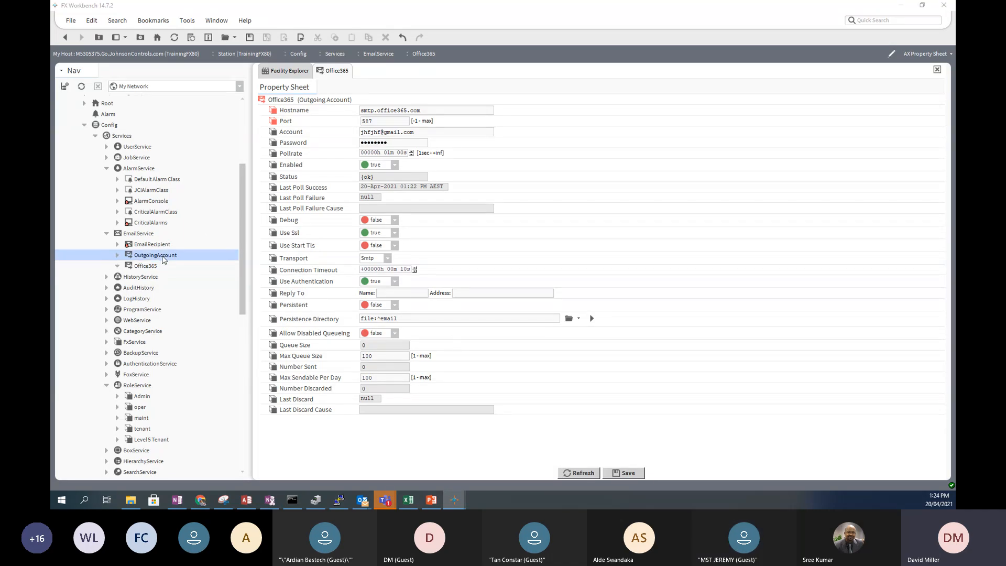
right_click(164, 259)
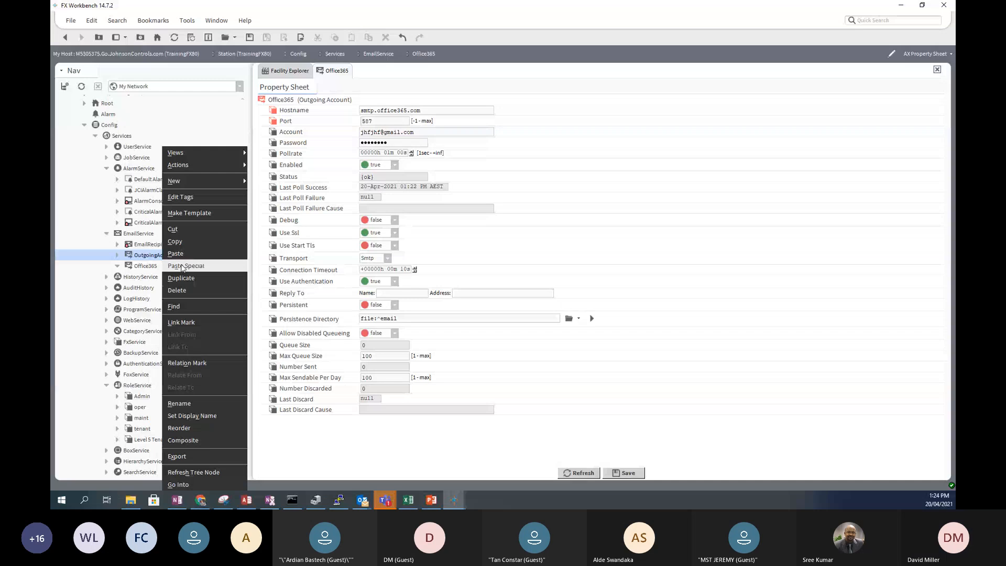
left_click(186, 404)
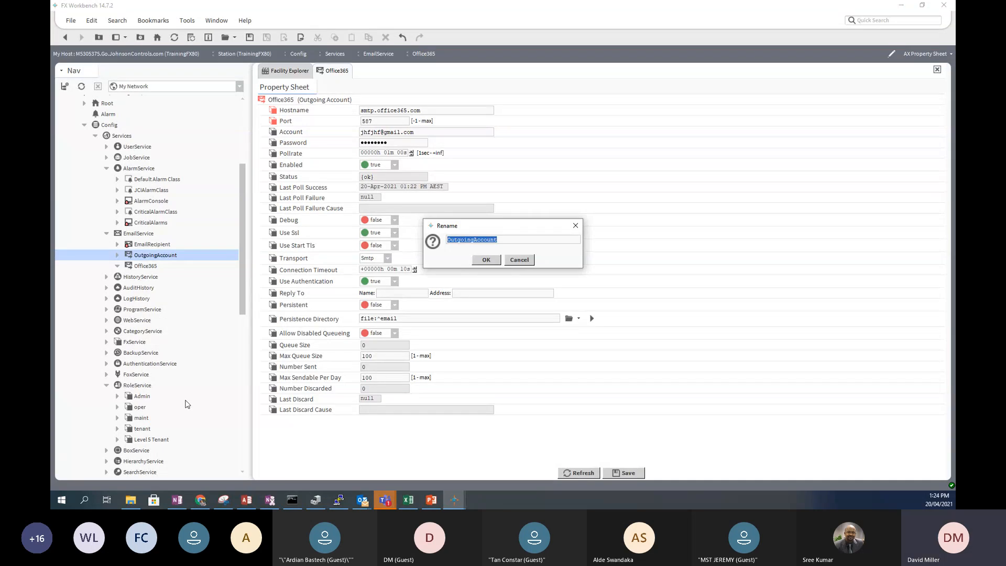
type("c")
type("Mail")
left_click(485, 261)
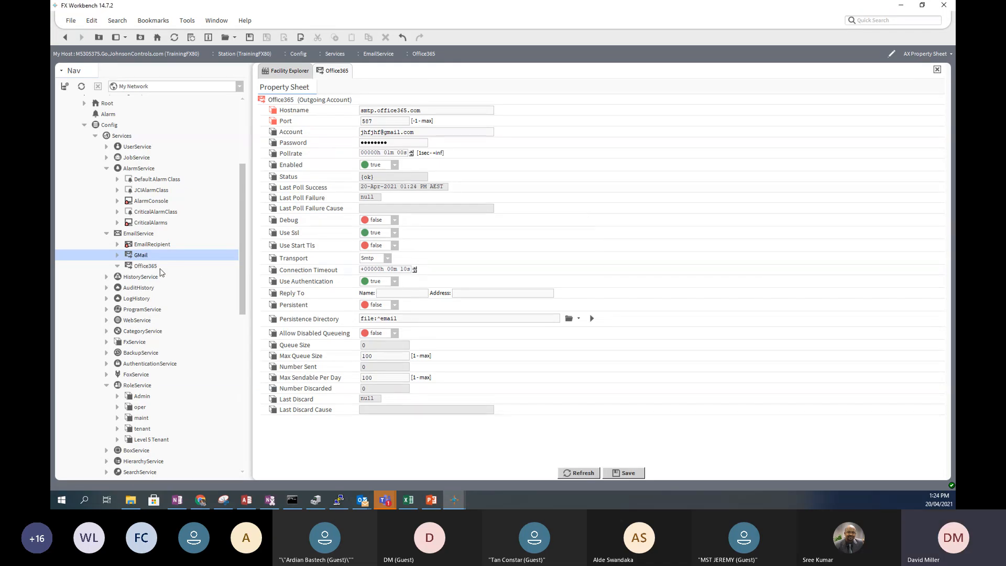
left_click(135, 234)
left_click(467, 259)
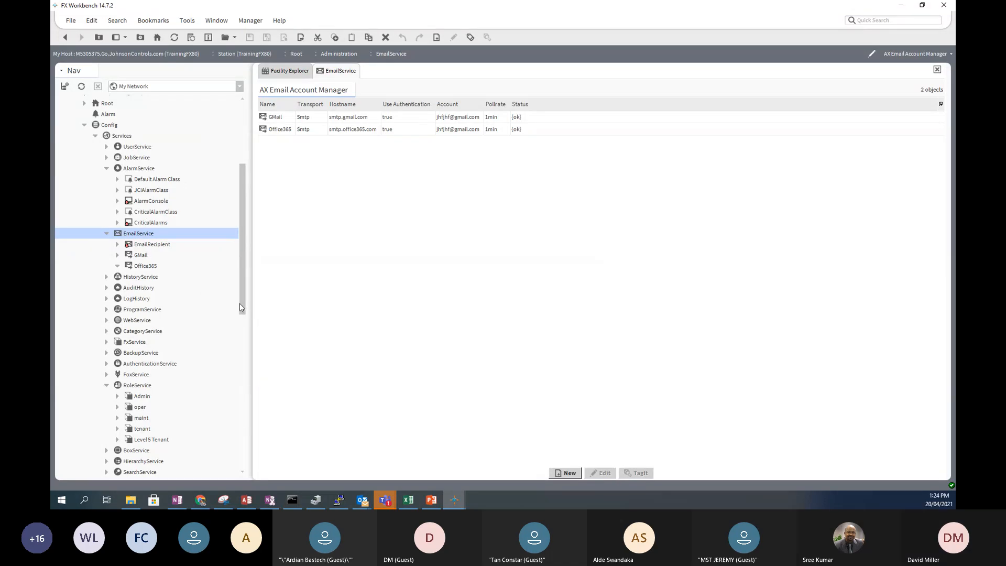
- Copy EmailRecipient and open the AlarmService wire sheet
left_click(146, 246)
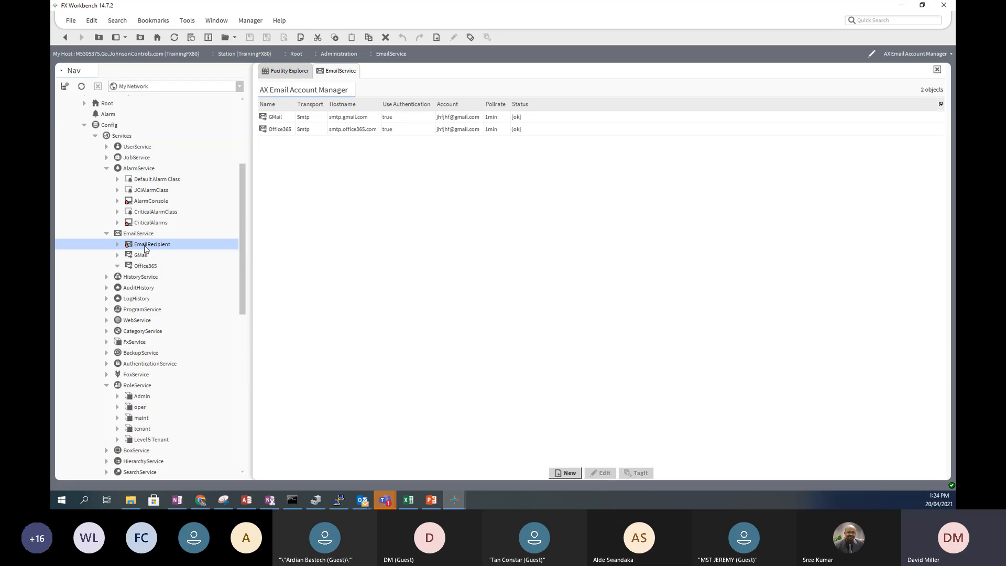
right_click(146, 249)
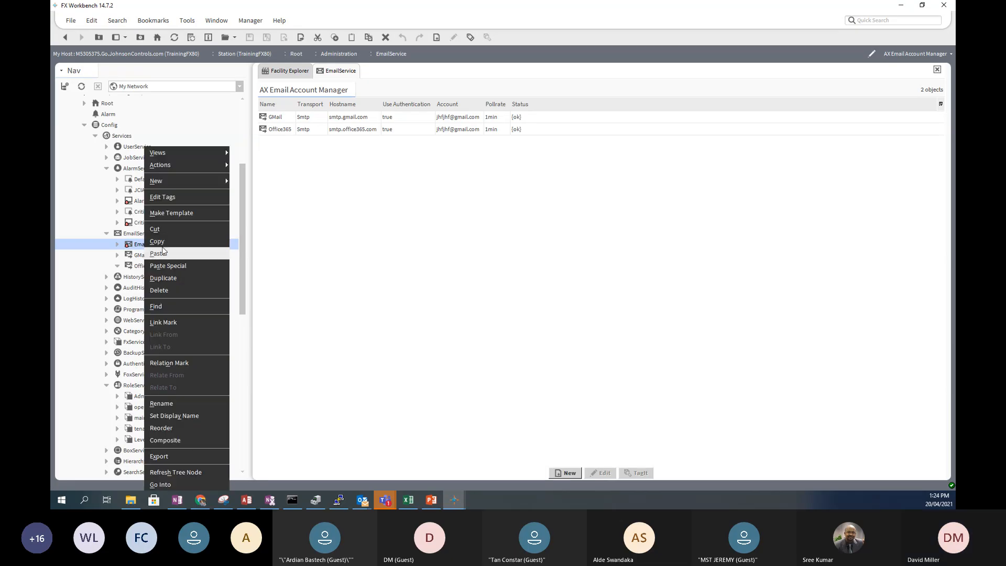
left_click(152, 245)
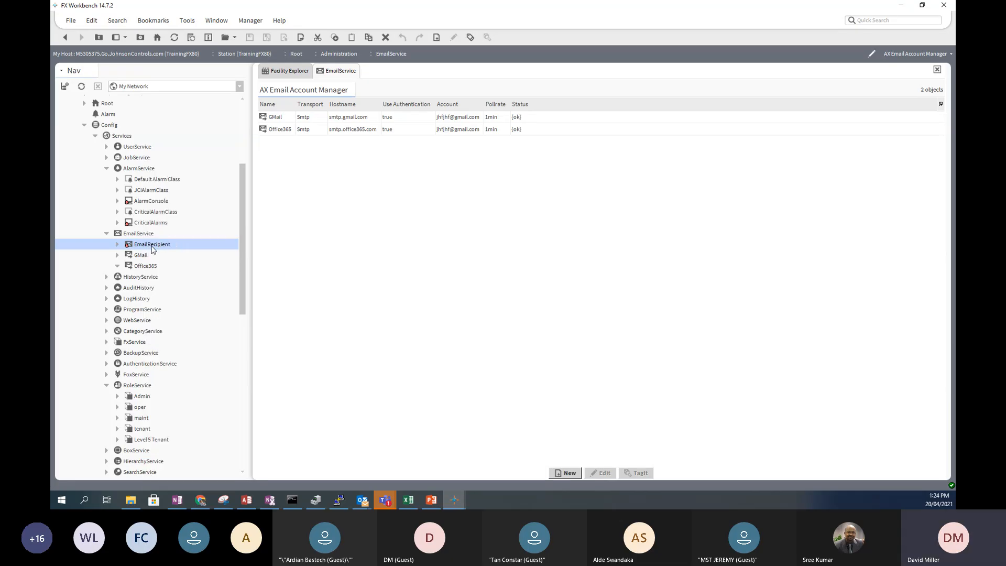
double_click(132, 169)
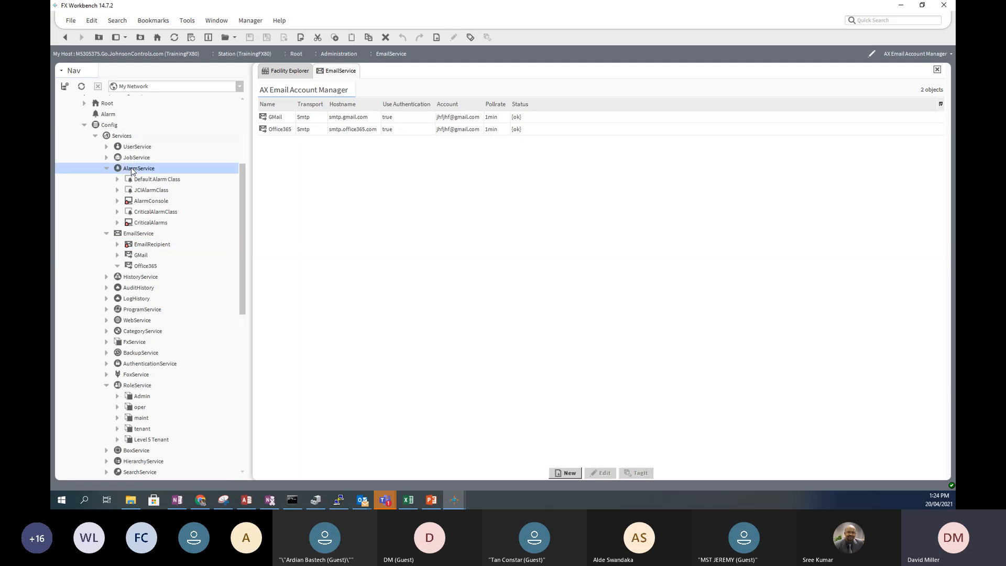
- Paste the recipient as EmailRecipientCritical and position it below CriticalAlarms
right_click(514, 303)
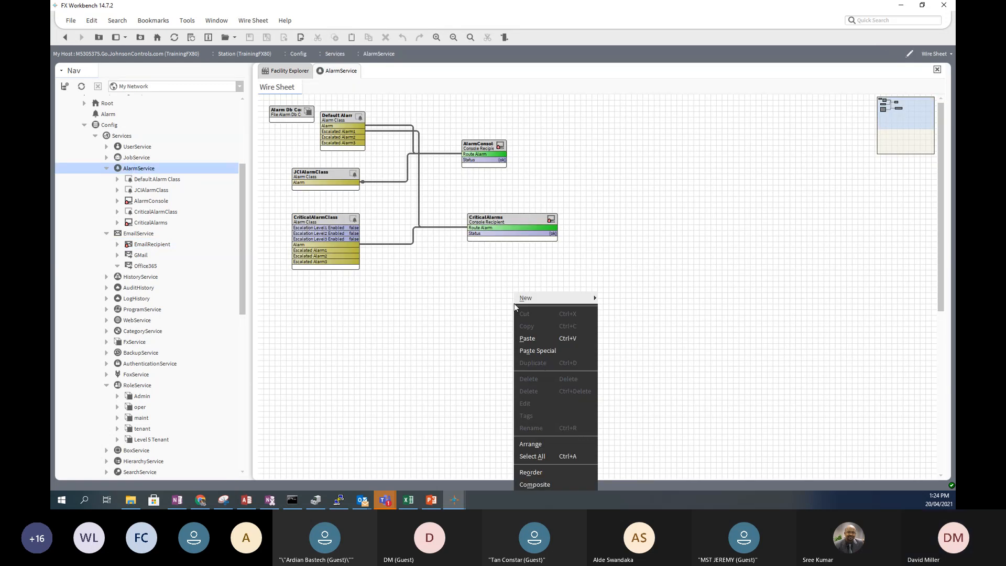
left_click(528, 338)
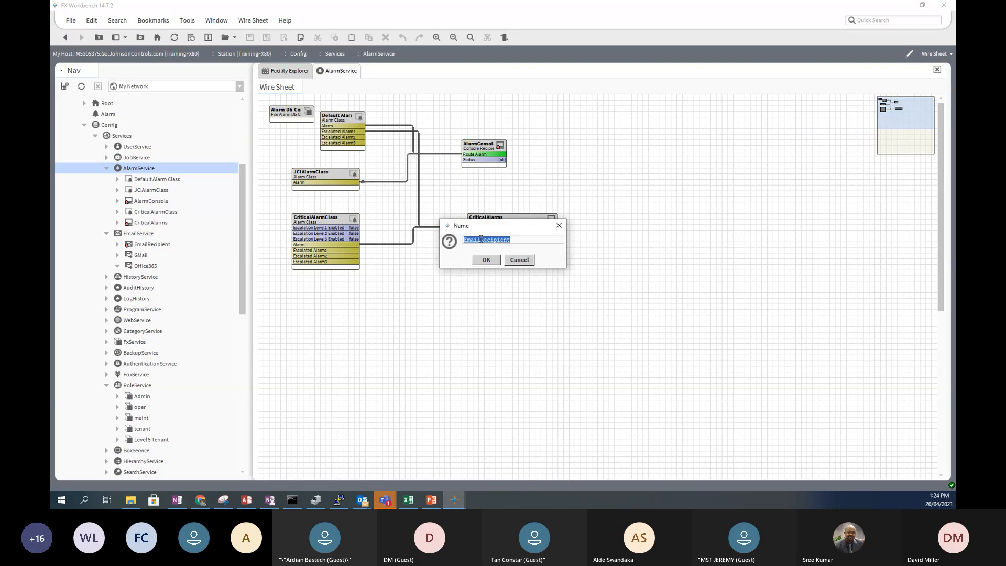
left_click(512, 239)
type("Criti")
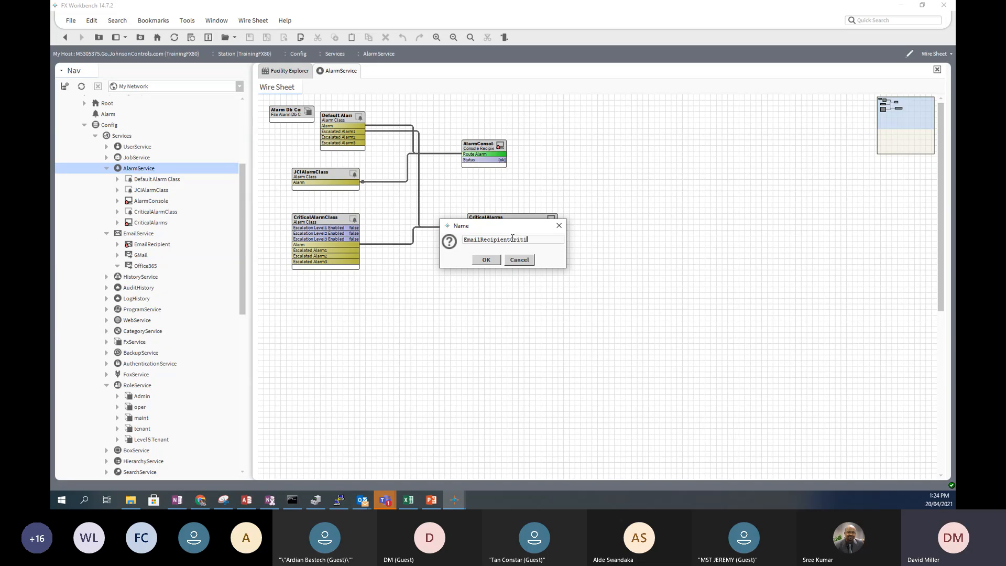
type("cal")
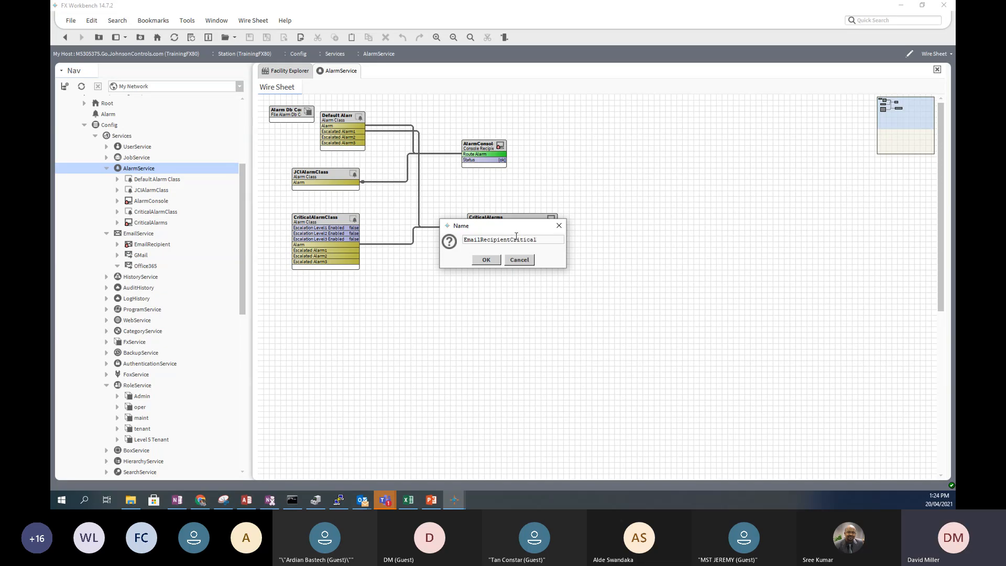
left_click(486, 259)
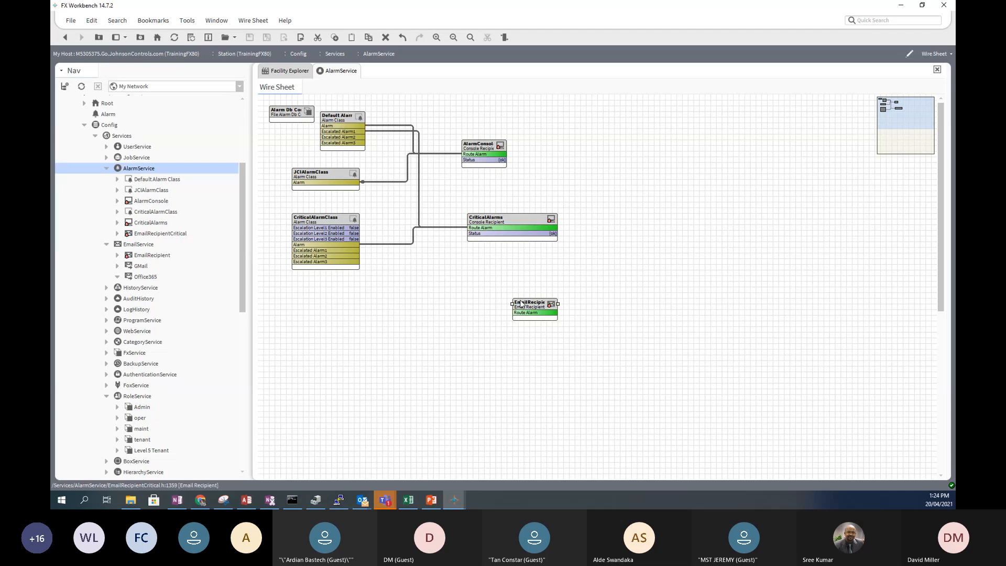
left_click_drag(523, 301, 479, 268)
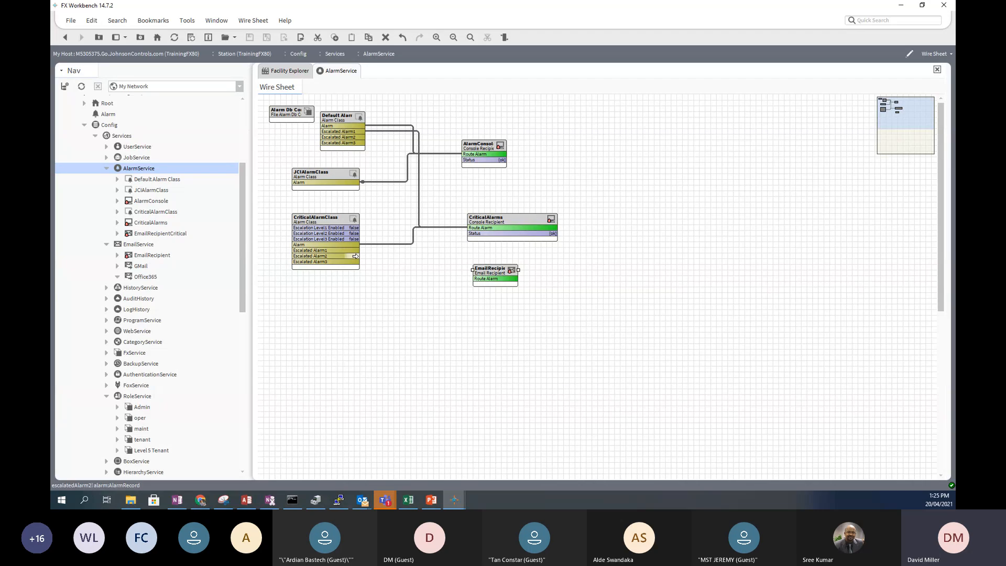
- Wire CriticalAlarmClass's Escalated Alarm2 into EmailRecipientCritical's Route Alarm and open its property sheet
left_click_drag(356, 256, 474, 279)
left_click(351, 255)
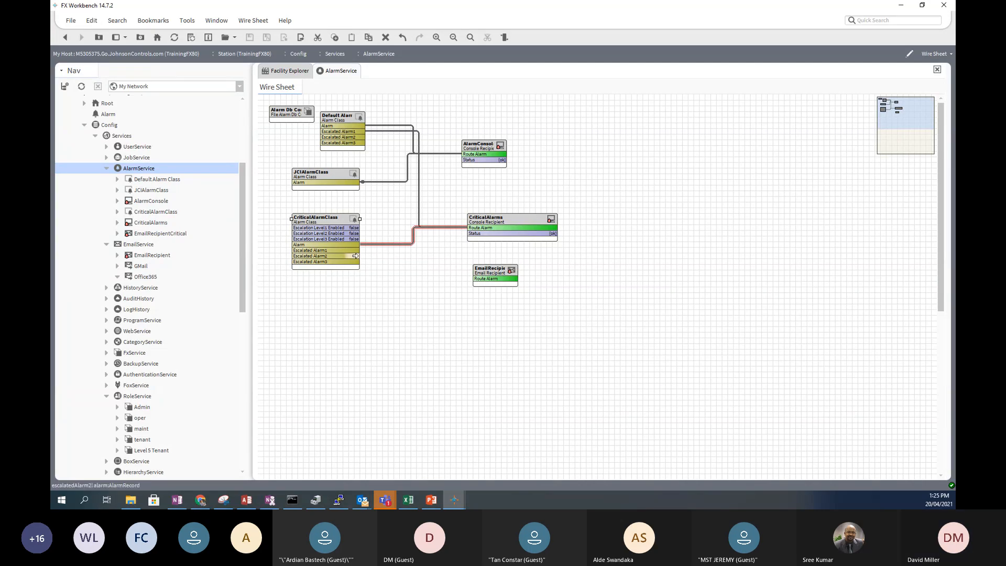
left_click_drag(365, 256, 475, 278)
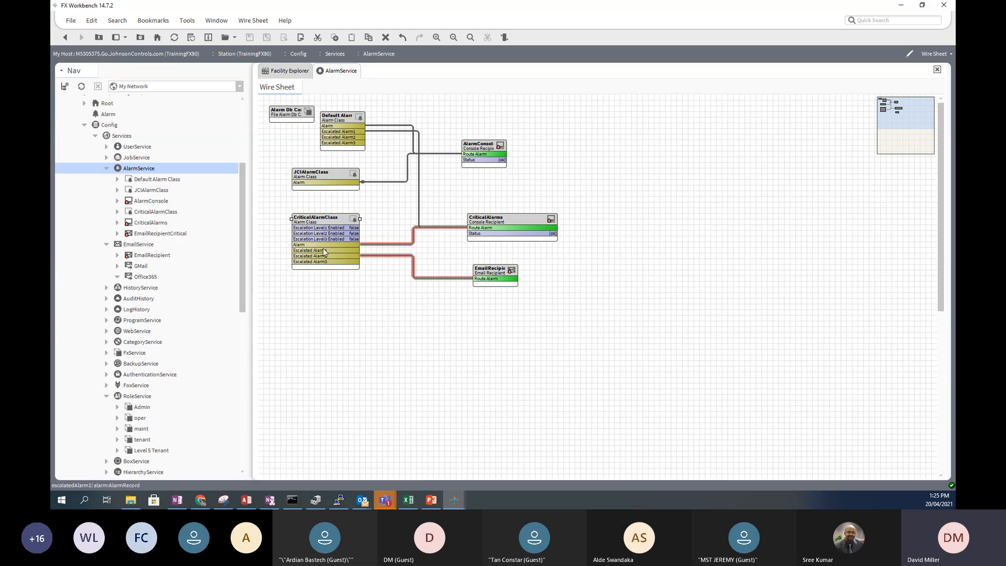
double_click(493, 277)
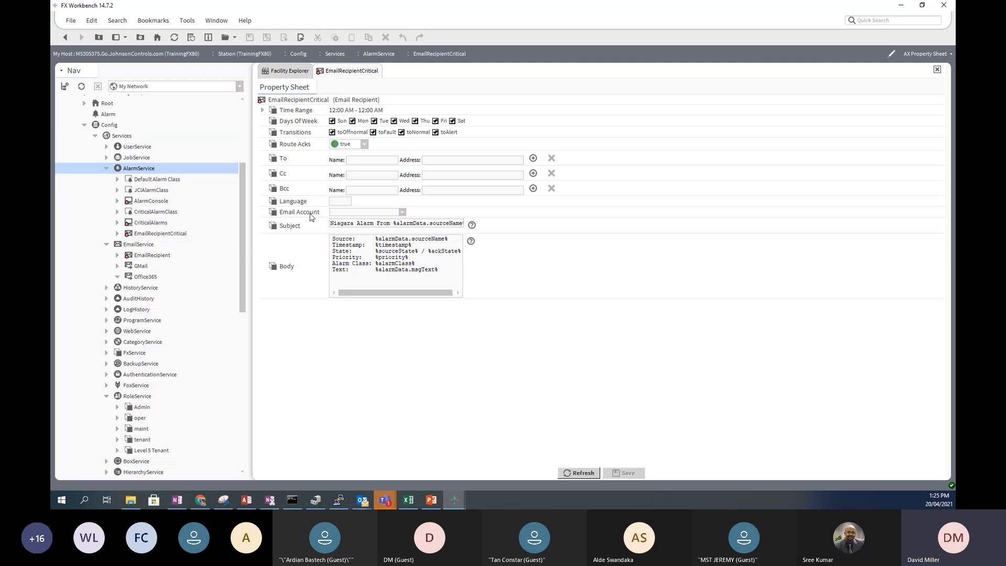
- Set EmailRecipientCritical's Email Account to Office365
left_click(402, 212)
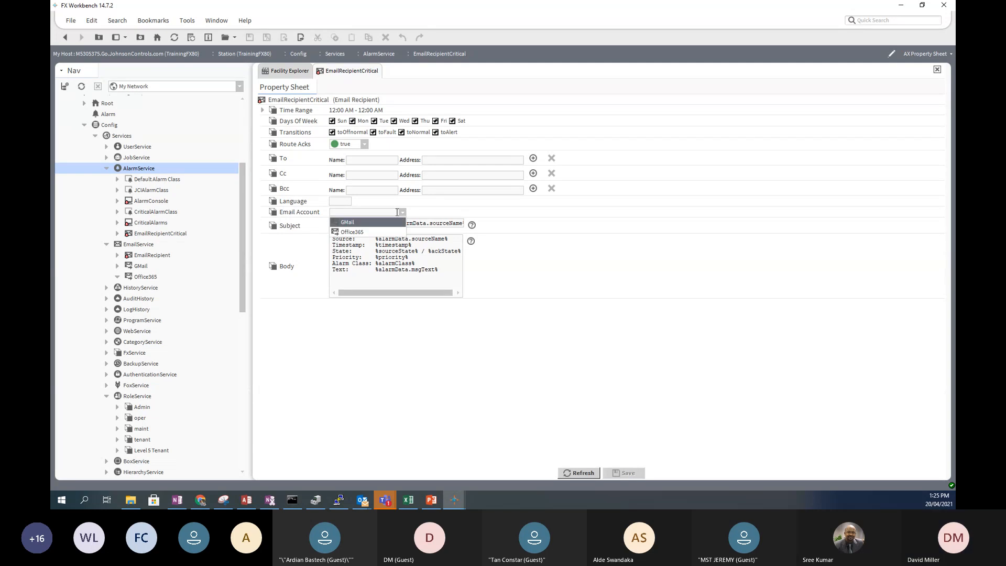
left_click(367, 231)
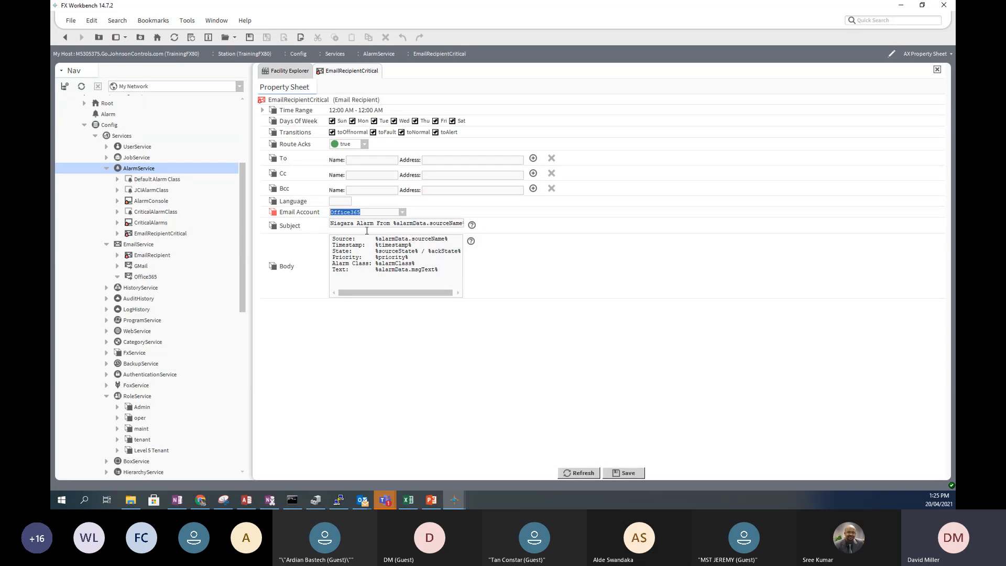
left_click(402, 213)
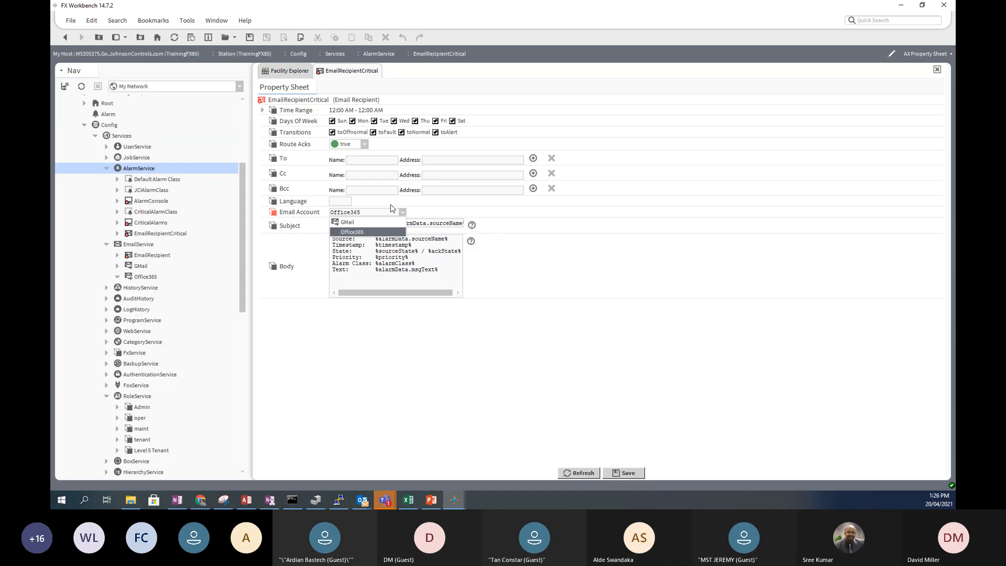
left_click(350, 233)
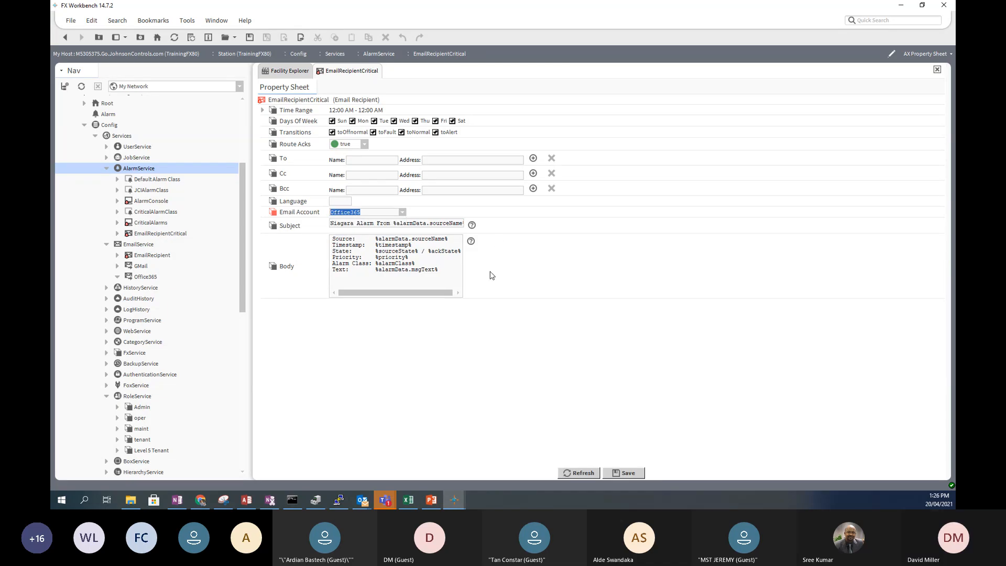
- Enter the first recipient's name and maintenance e-mail address in the To list
left_click(359, 160)
type("Bill")
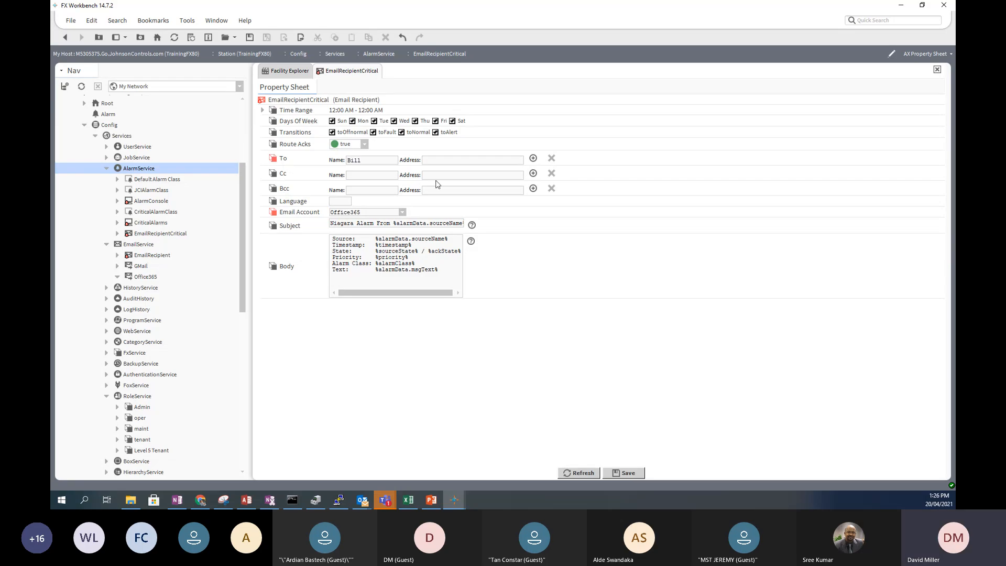
left_click(457, 160)
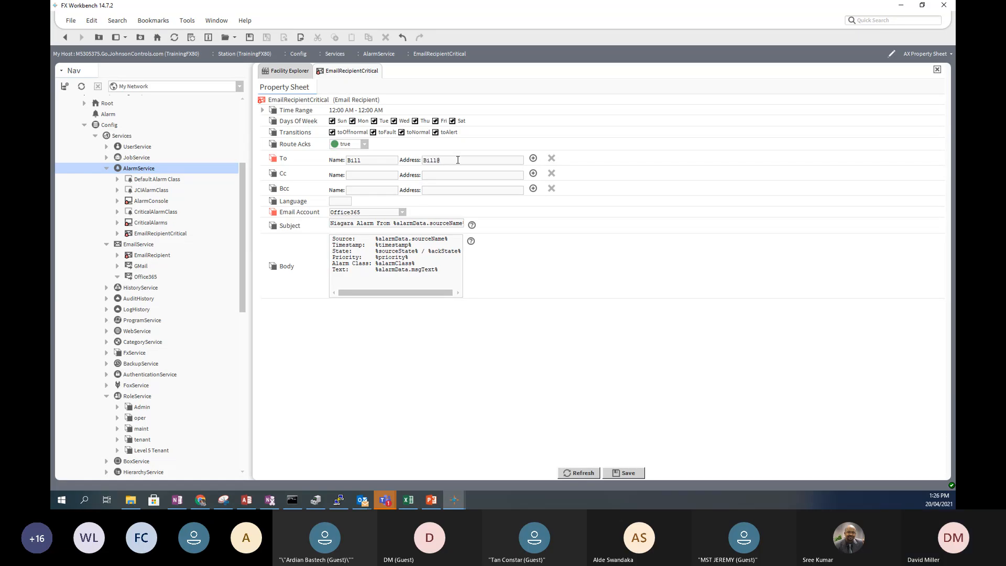
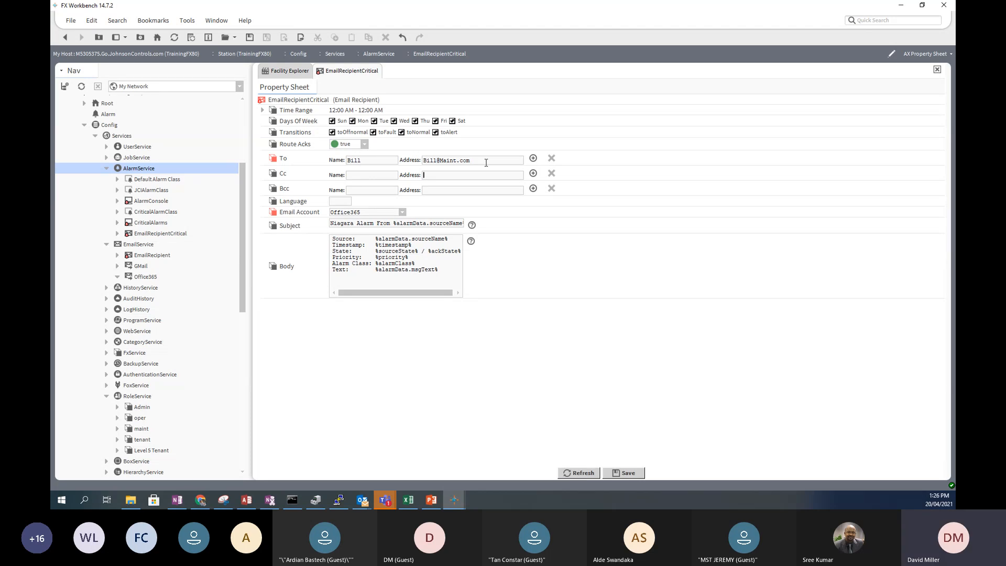
- Add a second To row holding the second recipient's maintenance e-mail address
left_click(533, 158)
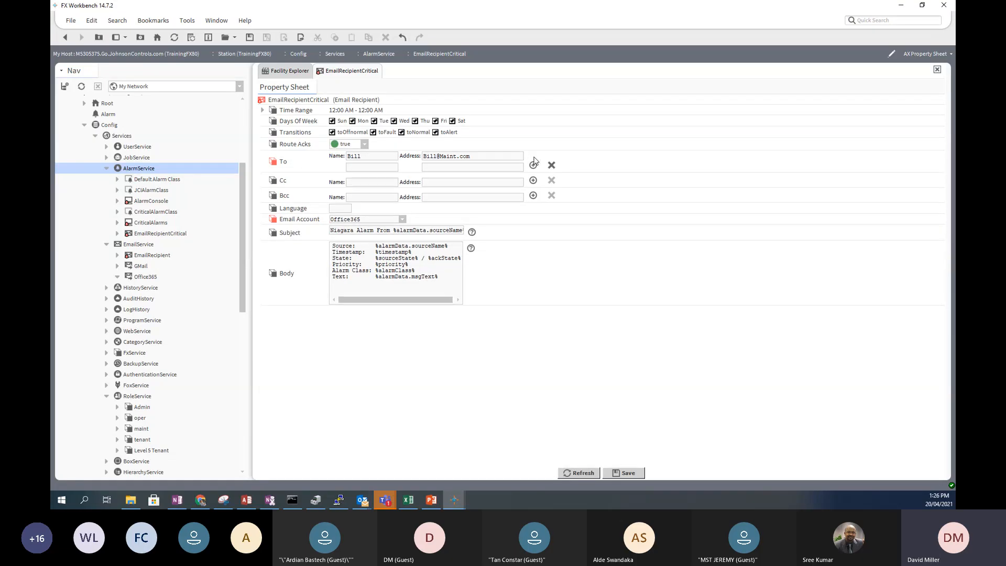
left_click(358, 168)
type("Ben")
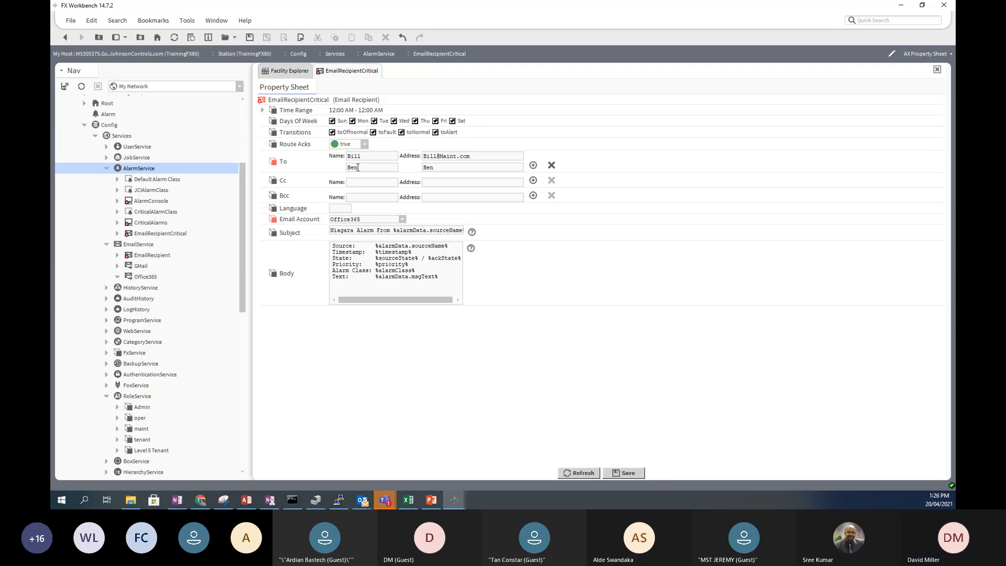
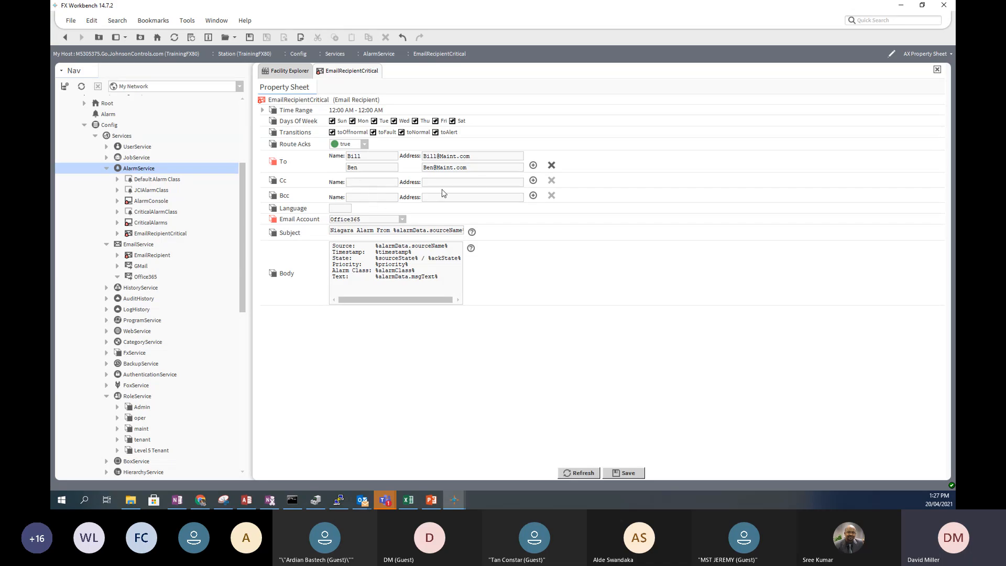
left_click(363, 197)
- Change the subject to 'Critical Alarm From %alarmData.sourceName%' and save the recipient
left_click_drag(397, 229, 460, 233)
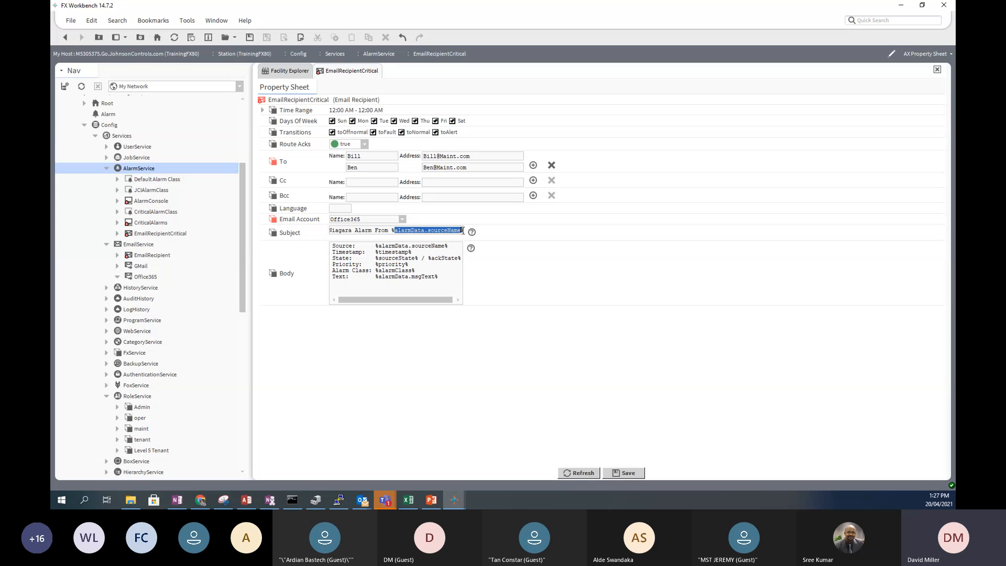
double_click(352, 230)
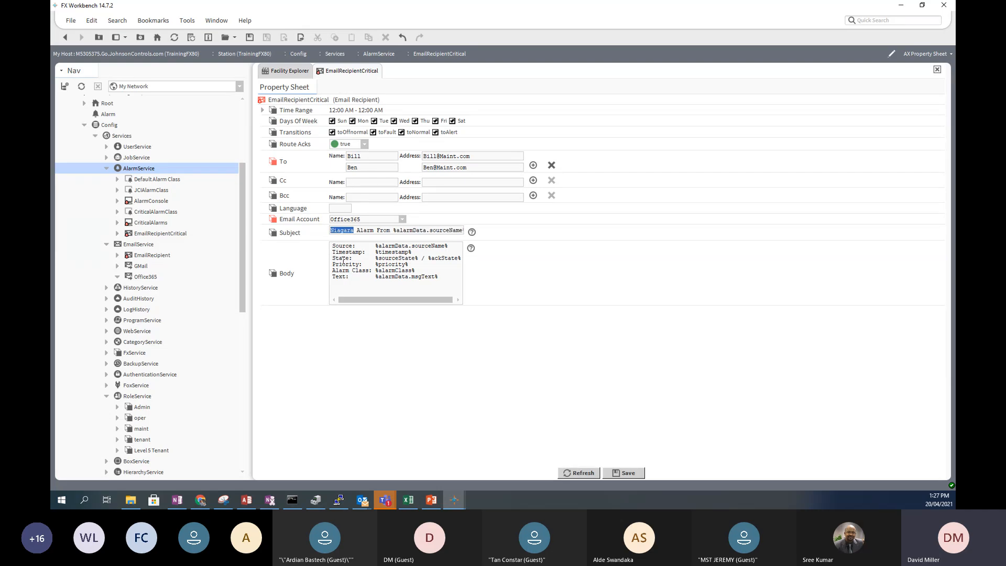
type("Crit")
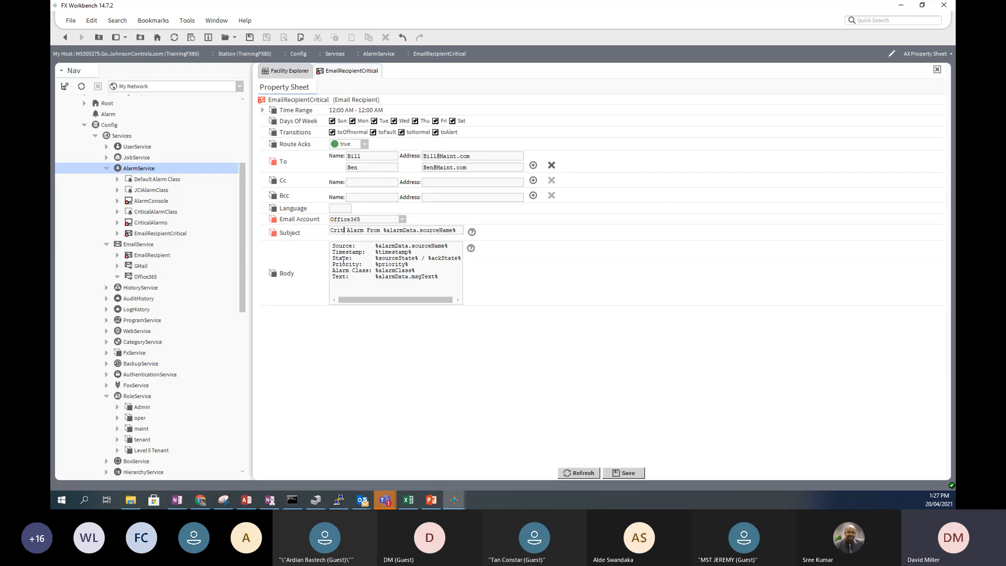
type("ical")
left_click(622, 474)
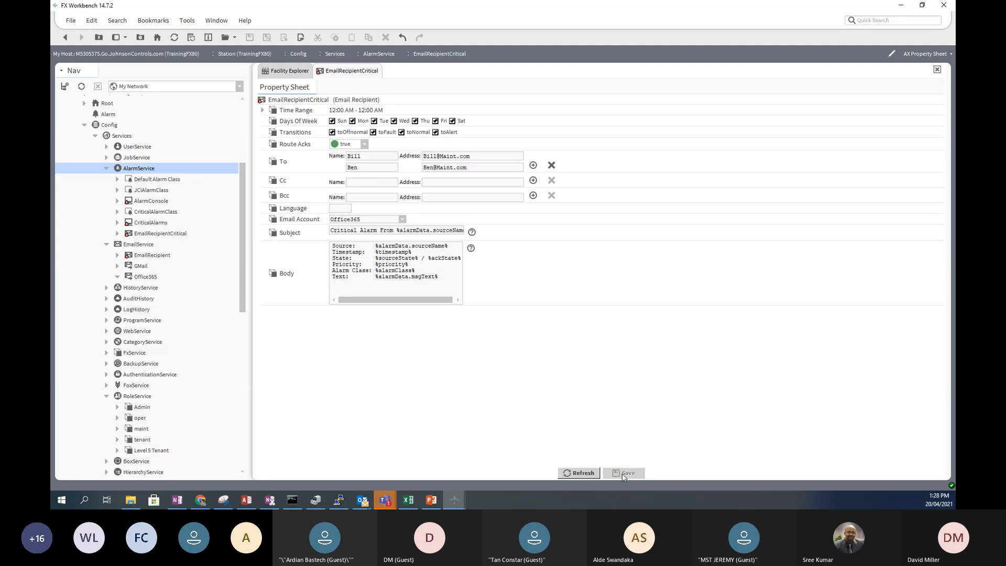
- Untick Monday to Friday under Days Of Week, save, and return to the AlarmService wire sheet
left_click(263, 111)
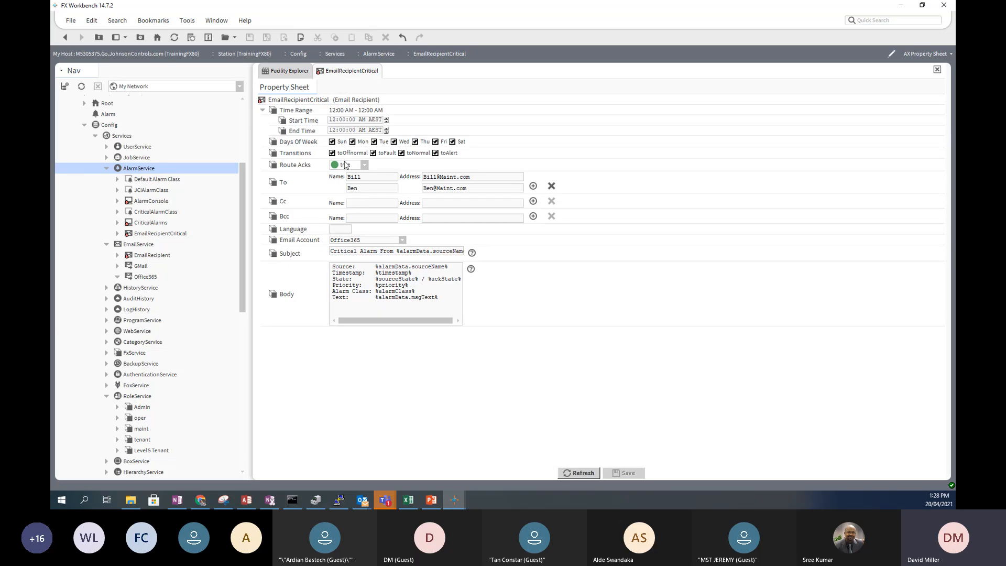
left_click(352, 142)
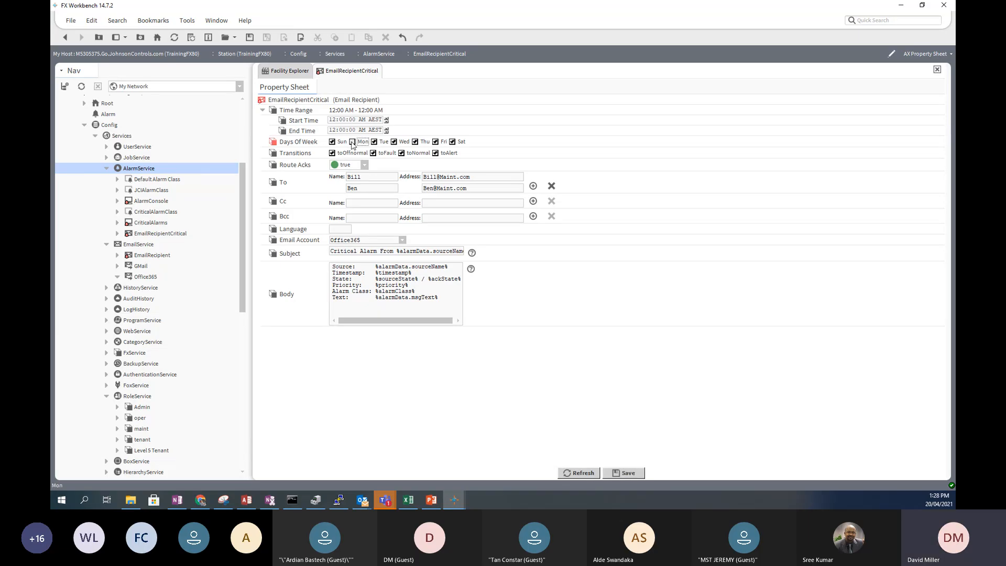
left_click(374, 142)
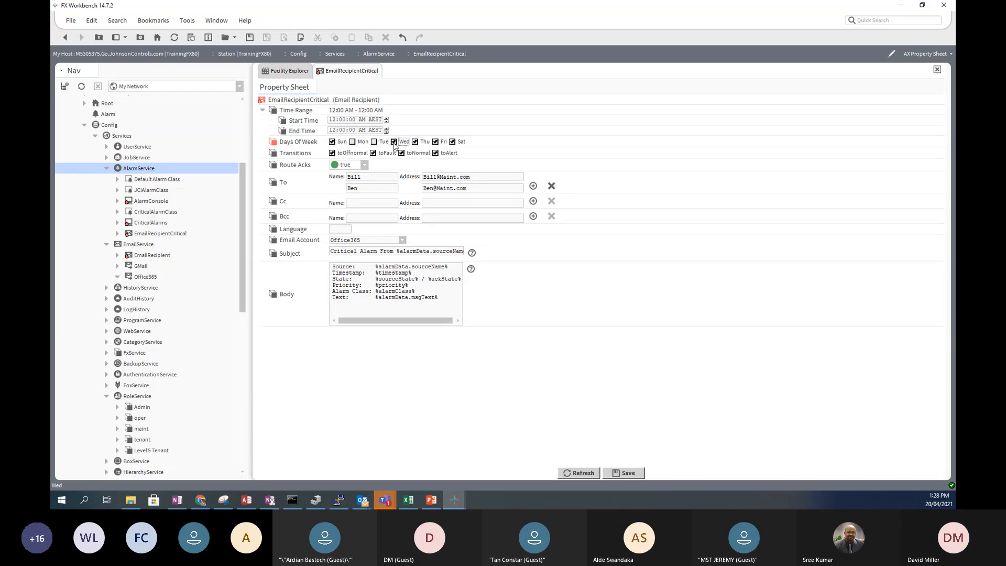
left_click(394, 142)
left_click(415, 142)
left_click(435, 142)
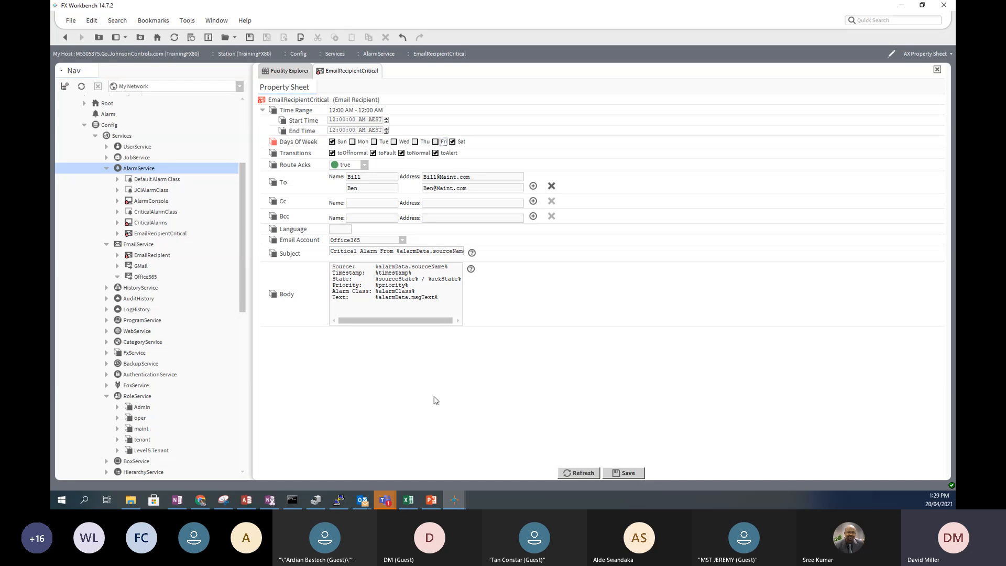
left_click(624, 474)
left_click(65, 38)
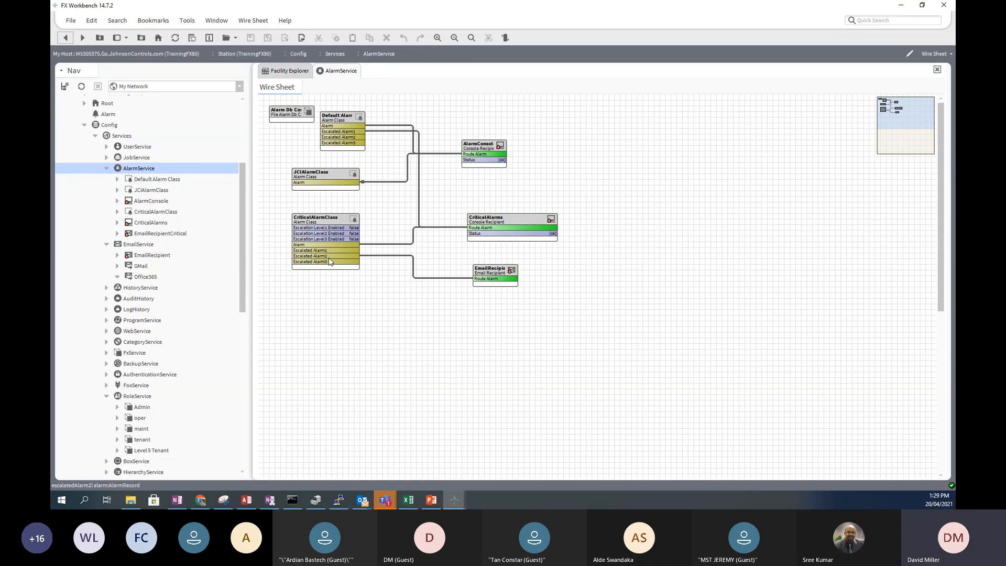
- Duplicate the recipient as EmailRecipientEscalateCritical, place it below, and link Escalated Alarm3 to its Route Alarm
left_click(496, 273)
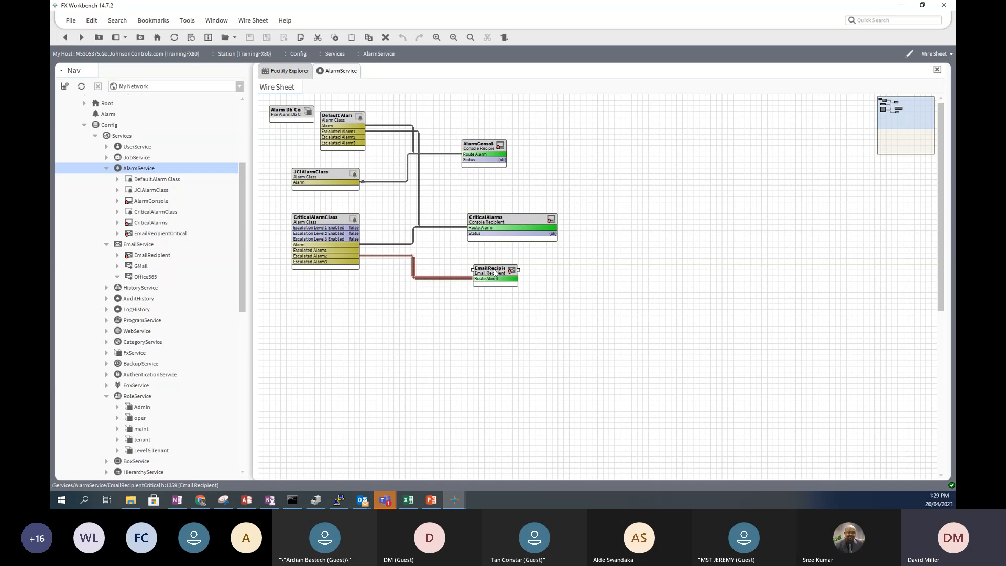
right_click(496, 273)
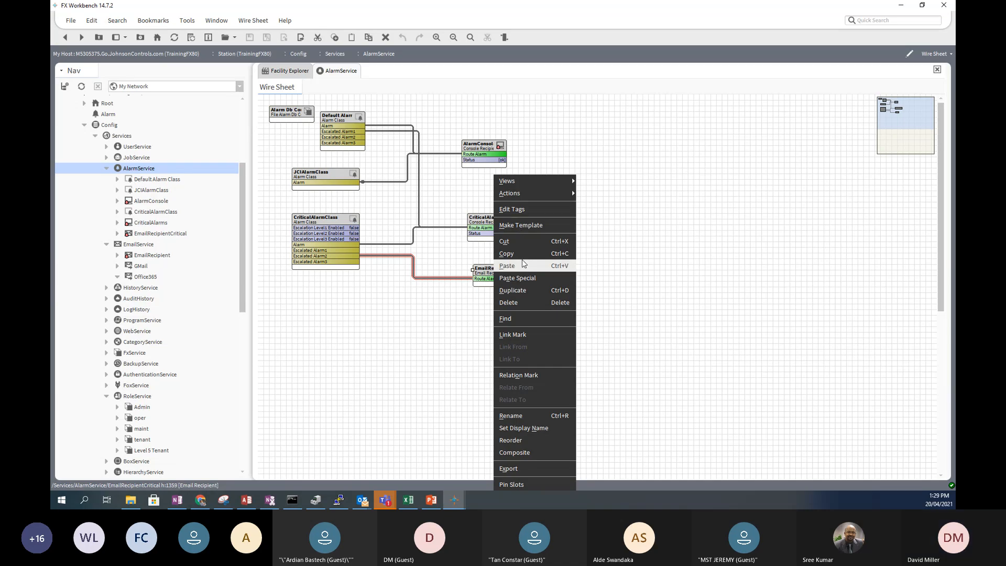
left_click(521, 290)
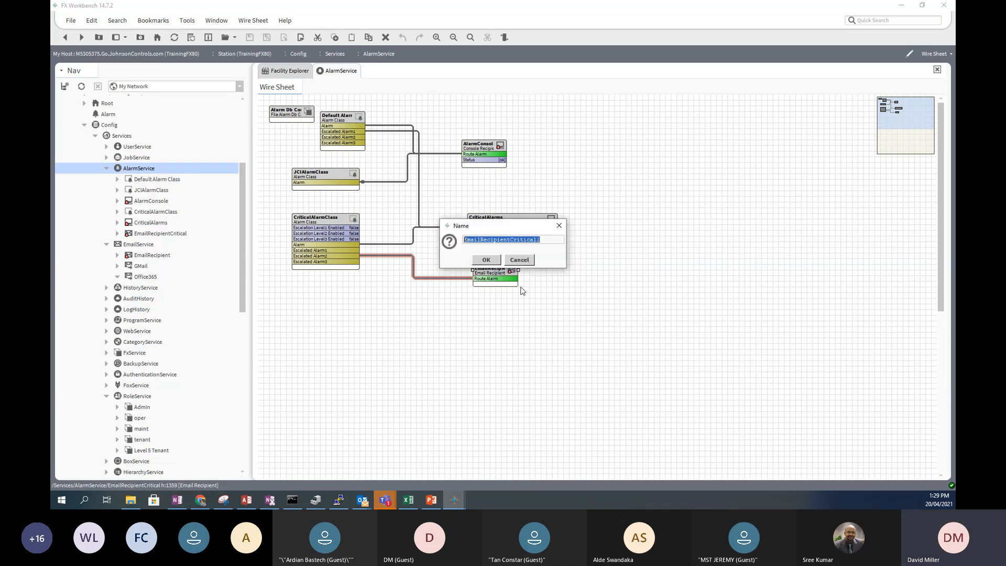
left_click(511, 241)
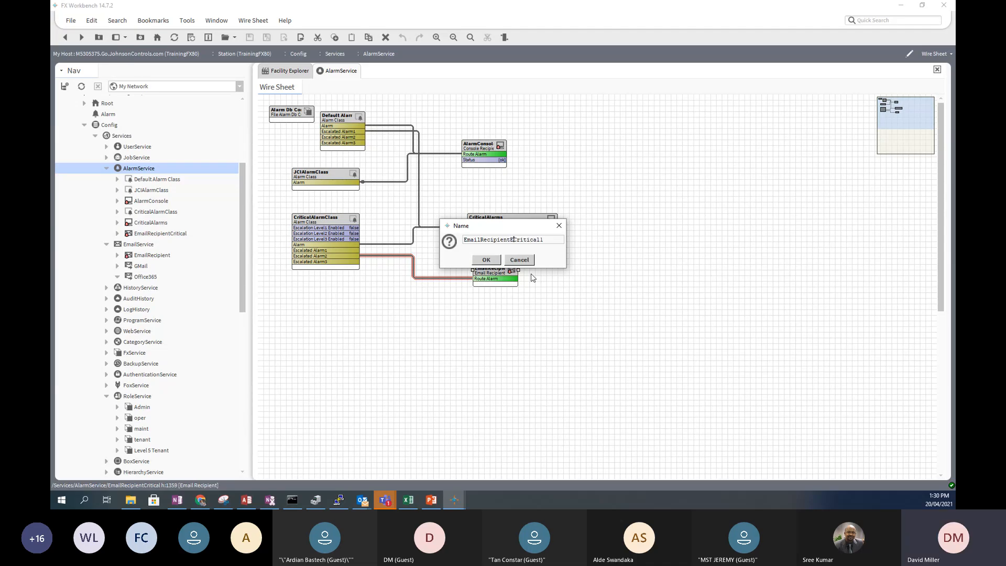
type("Escalate")
key("End")
key("BackSpace")
key("Return")
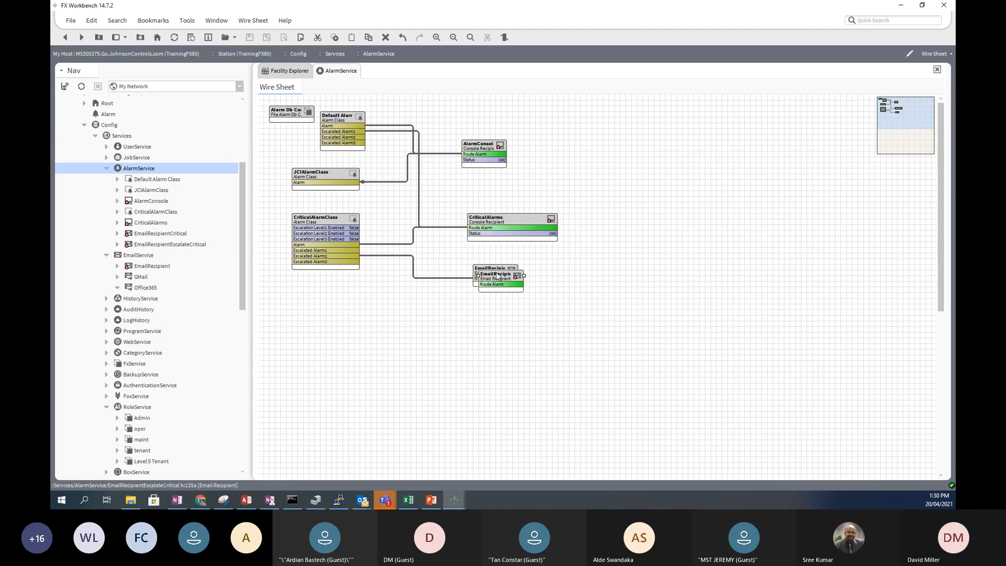
left_click_drag(498, 278, 492, 306)
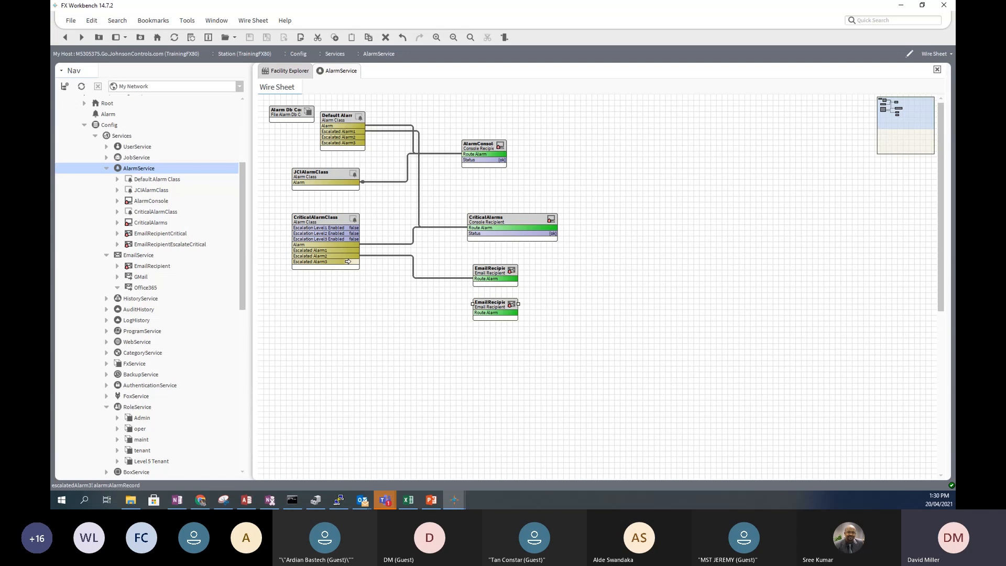
left_click_drag(347, 261, 473, 312)
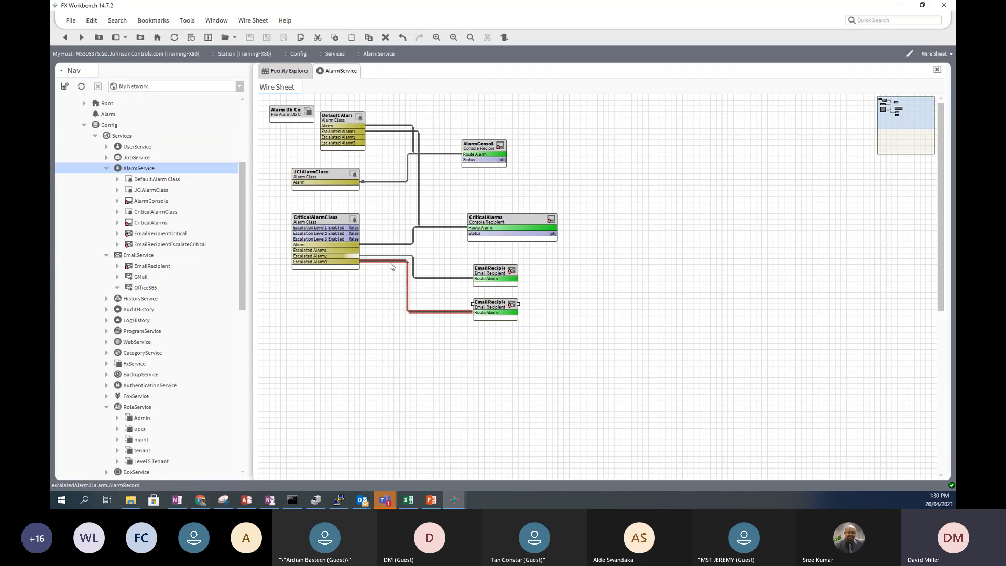
- Open EmailRecipientEscalateCritical's properties and correct its first To address
double_click(496, 308)
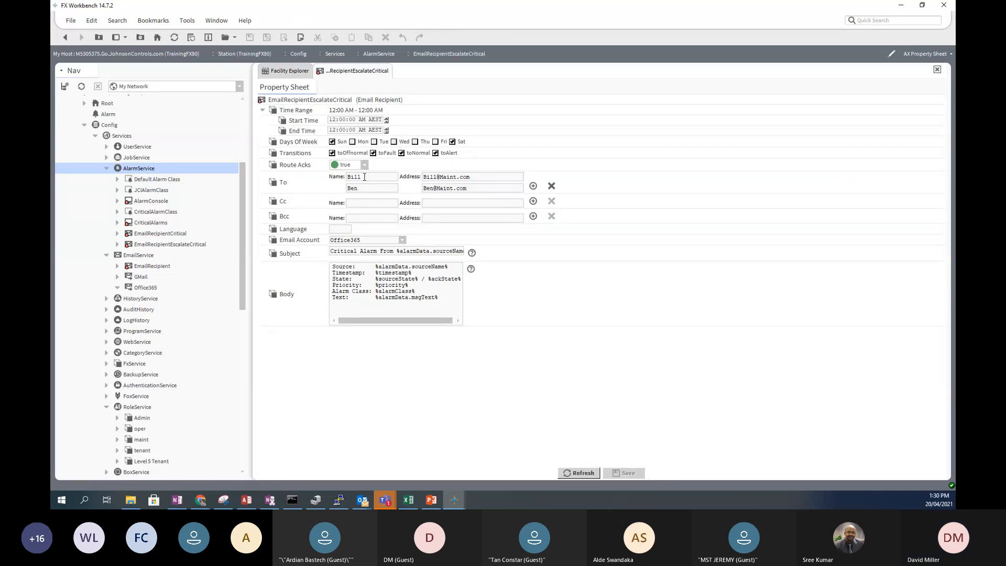
type("s Boss")
key("BackSpace")
key("BackSpace")
key("BackSpace")
key("BackSpace")
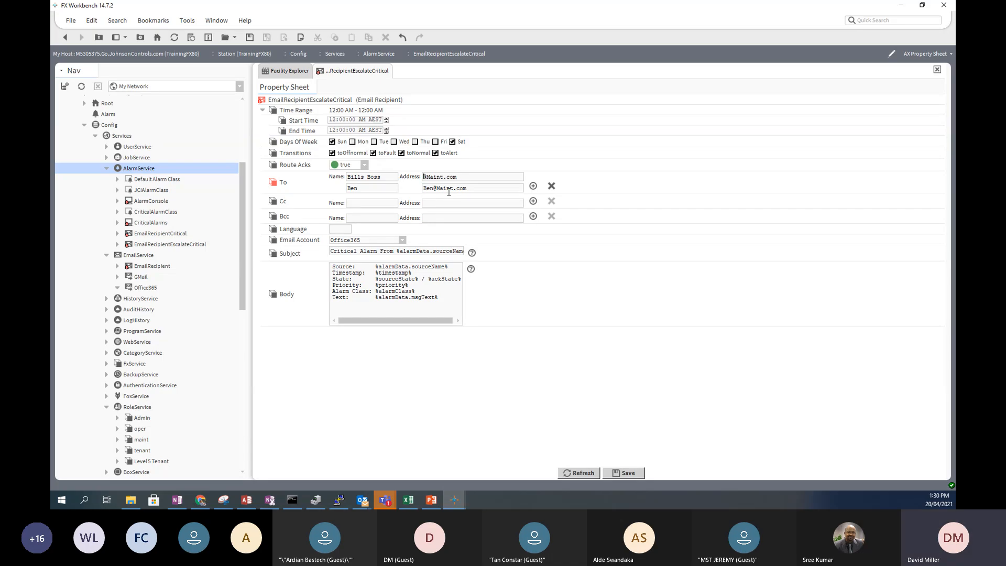
type("FPM")
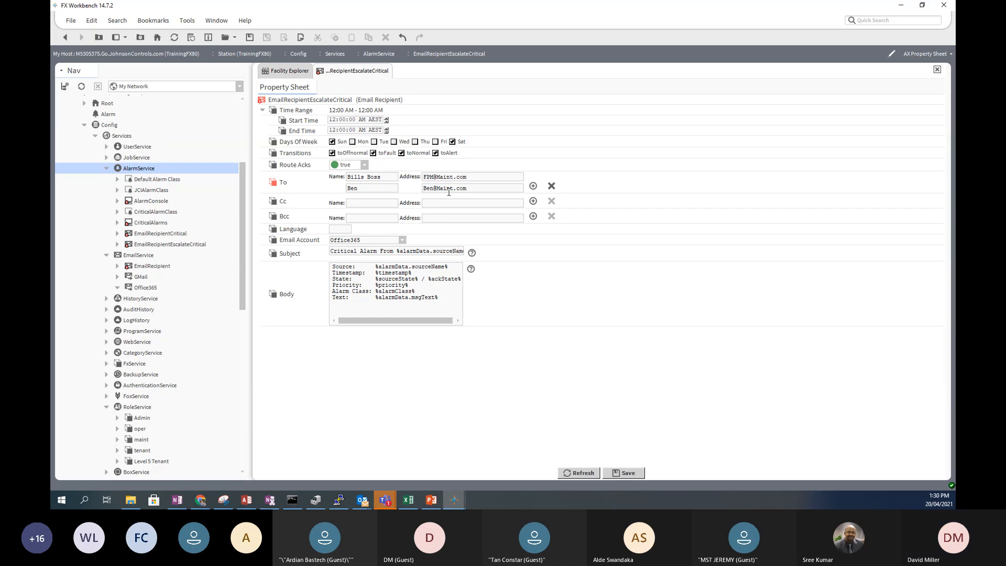
type(" M")
key("BackSpace")
key("BackSpace")
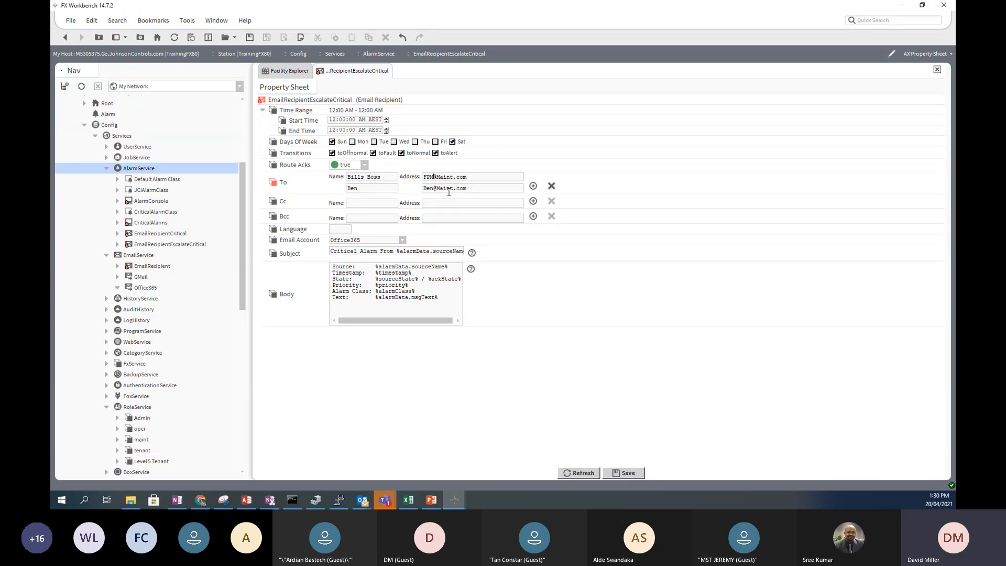
type("Manager")
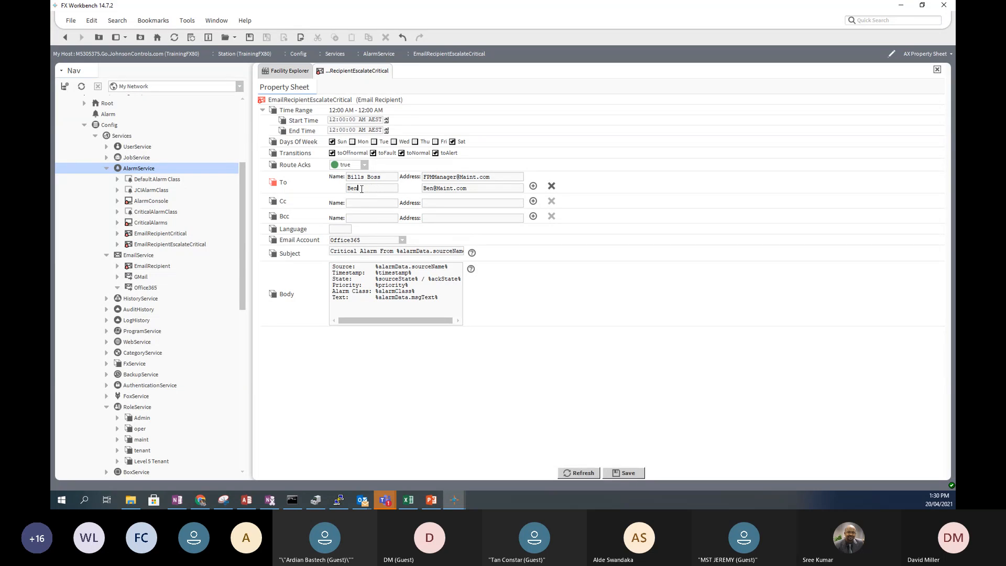
- Prefix the subject with 'Escalated', save, and return to the AlarmService wire sheet
left_click_drag(361, 189, 340, 192)
left_click(331, 252)
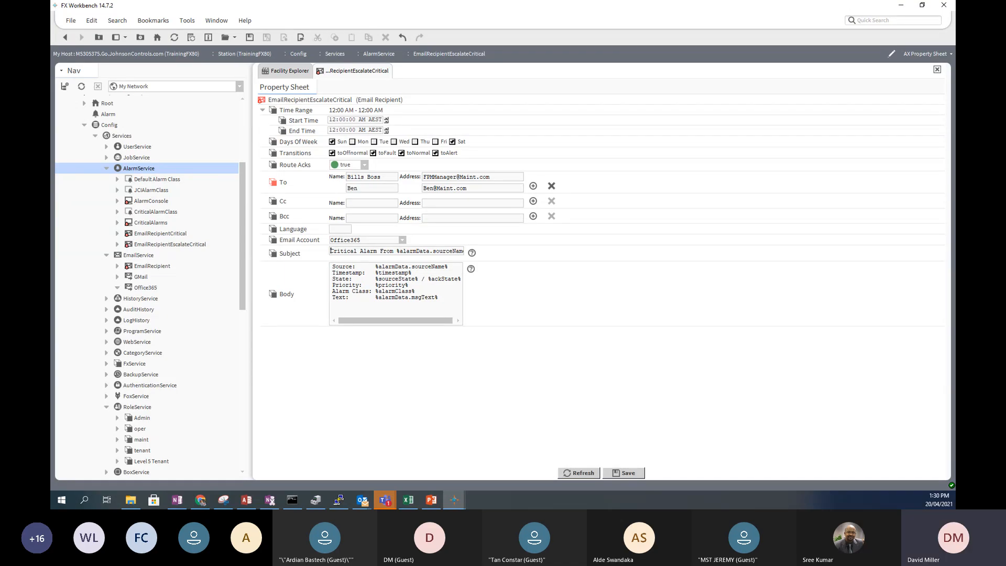
type("Escalated")
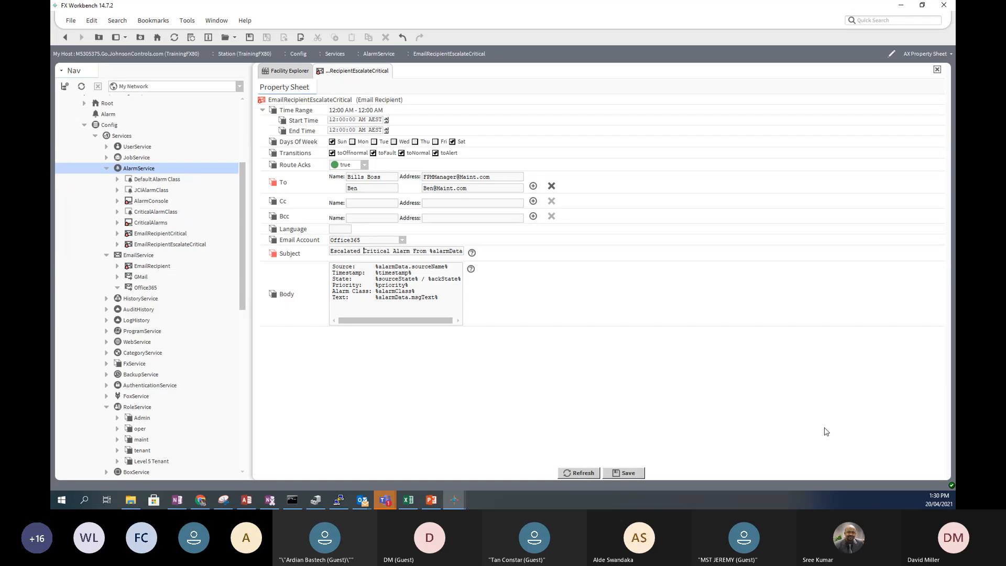
left_click(626, 473)
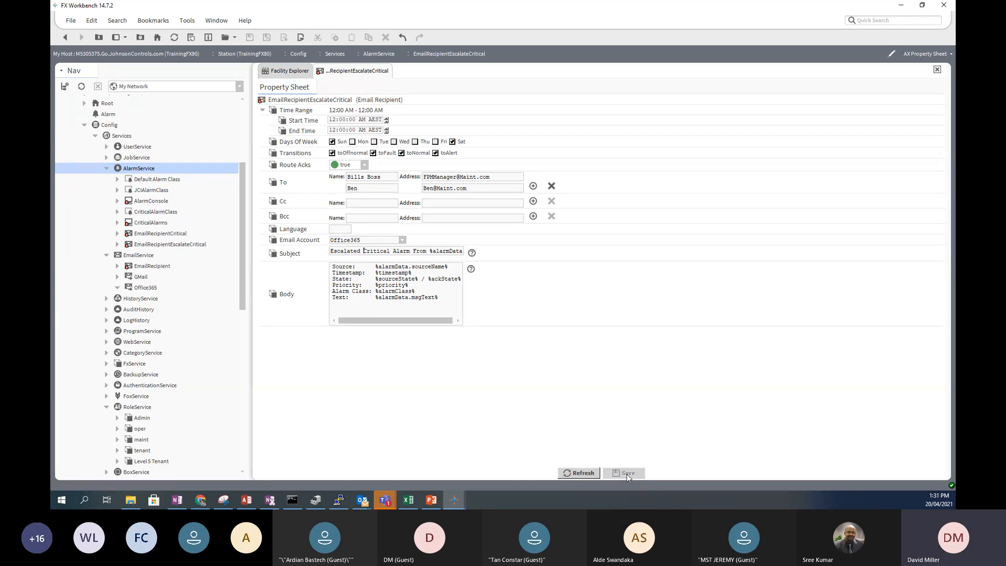
left_click(65, 38)
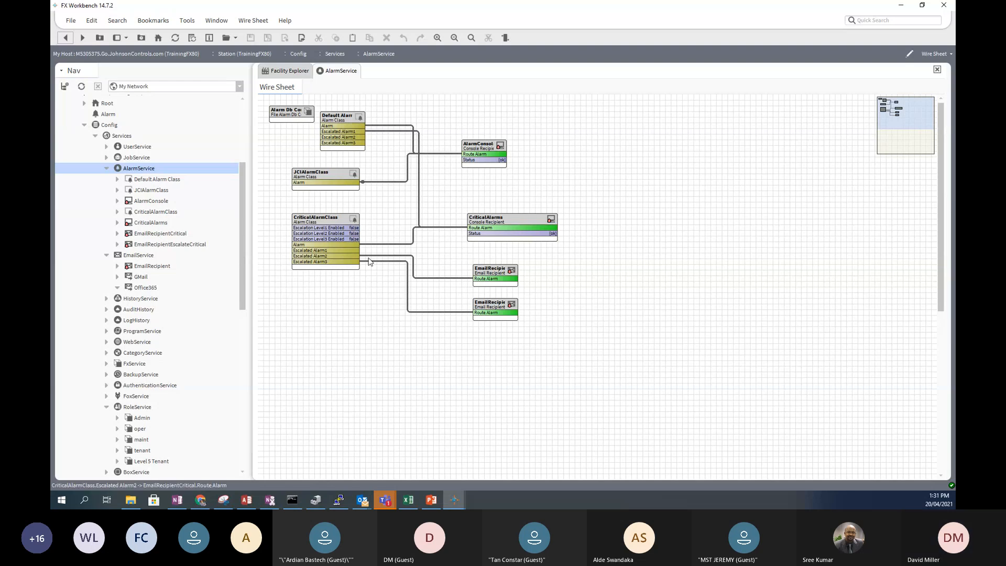
- Set CriticalAlarmClass's Escalation Level2 and Level3 Enabled to true, save, and return to the wire sheet
double_click(326, 223)
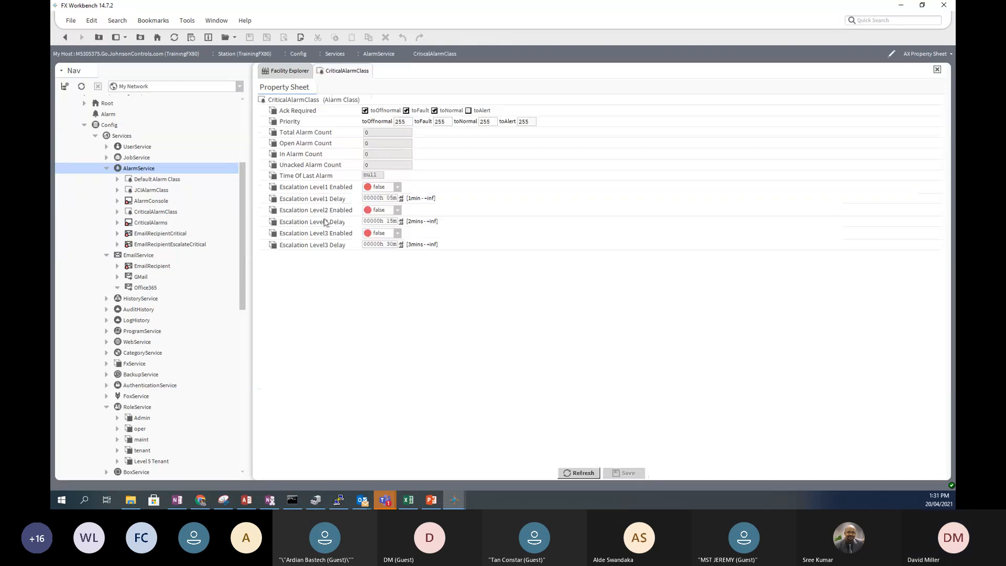
left_click(398, 210)
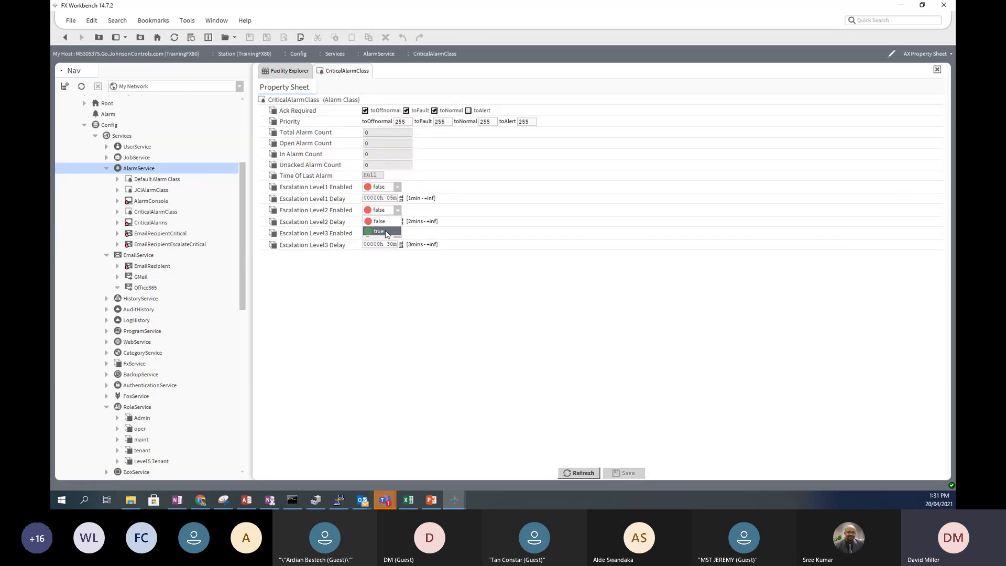
left_click(385, 231)
left_click(397, 233)
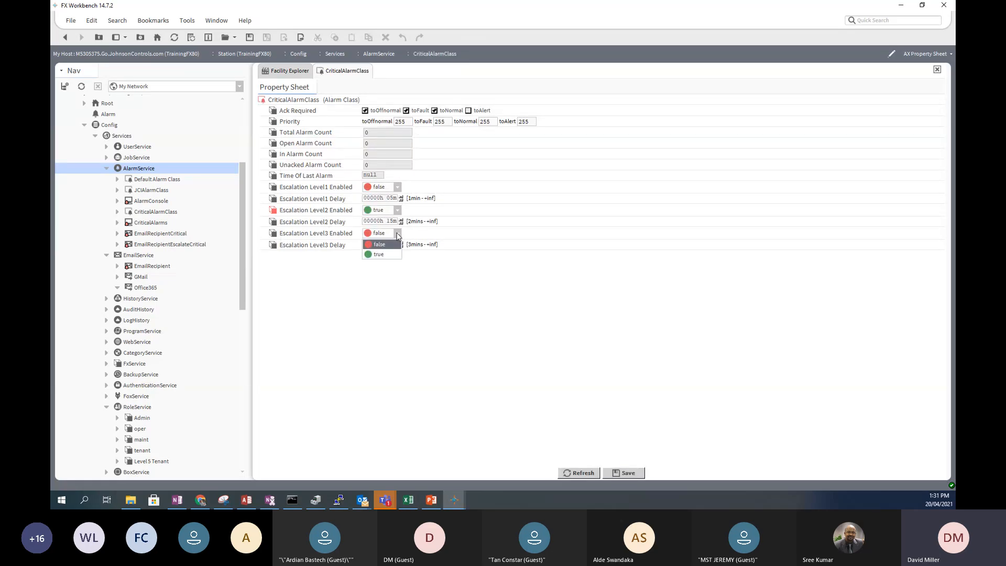
left_click(384, 255)
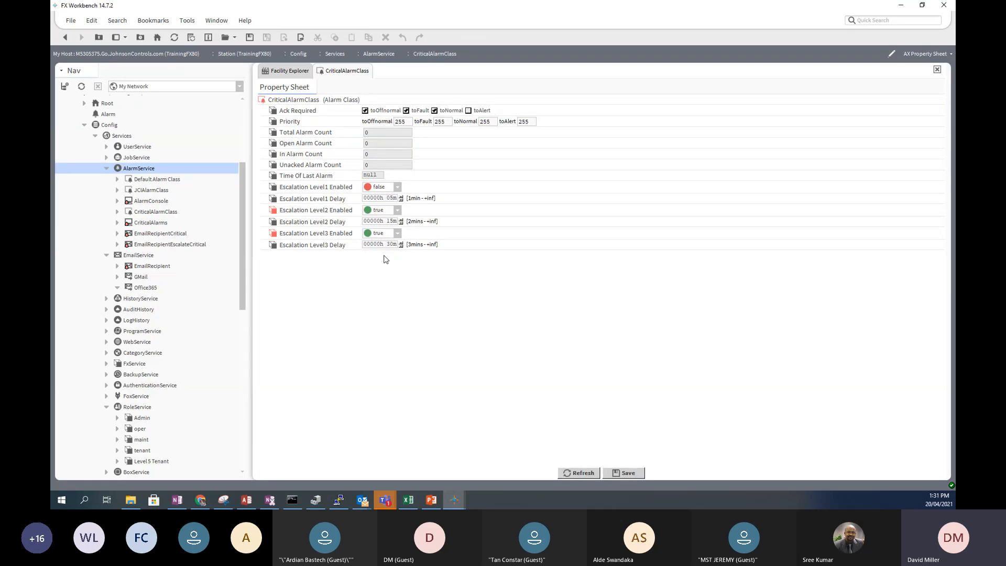
left_click(625, 474)
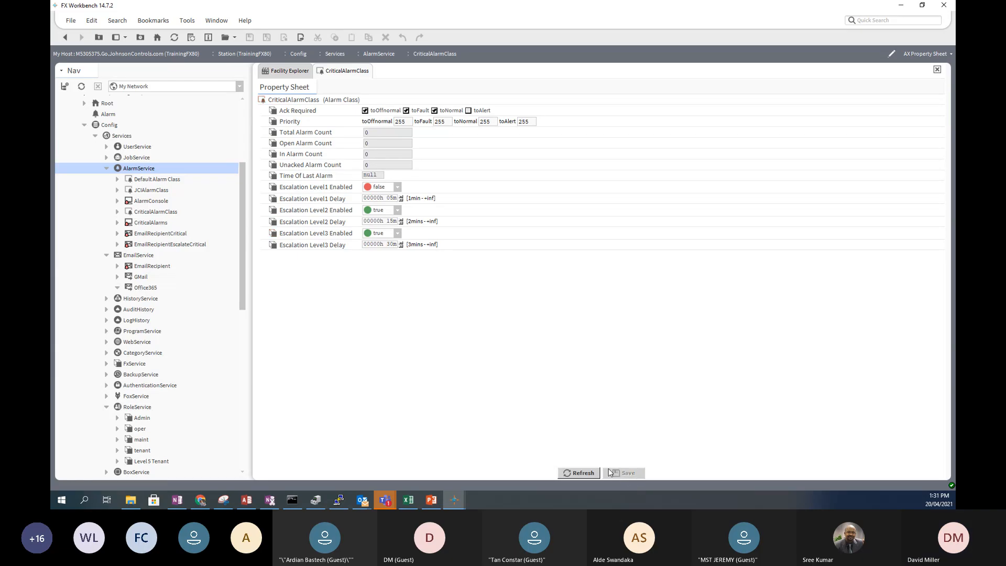
left_click(67, 39)
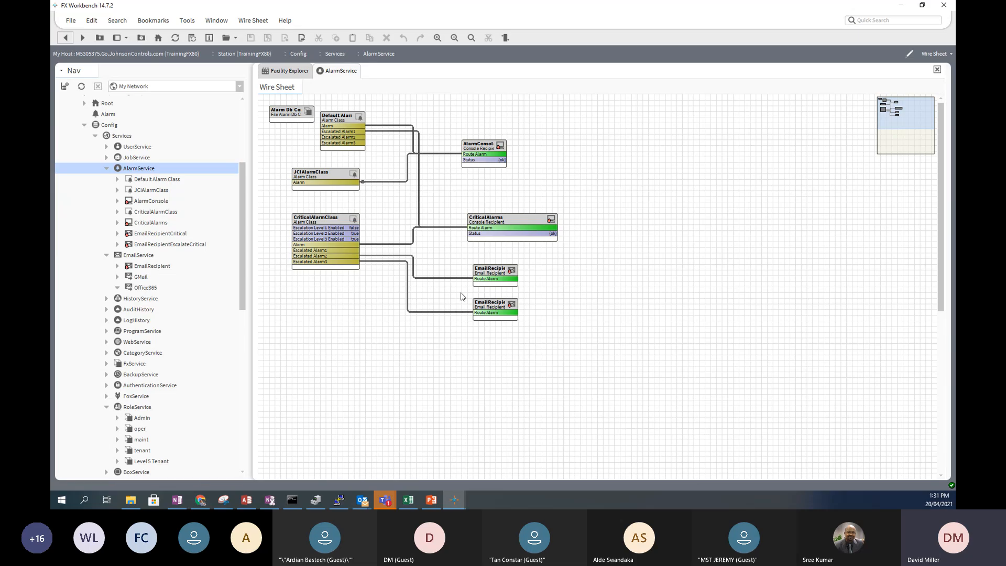
left_click(480, 304)
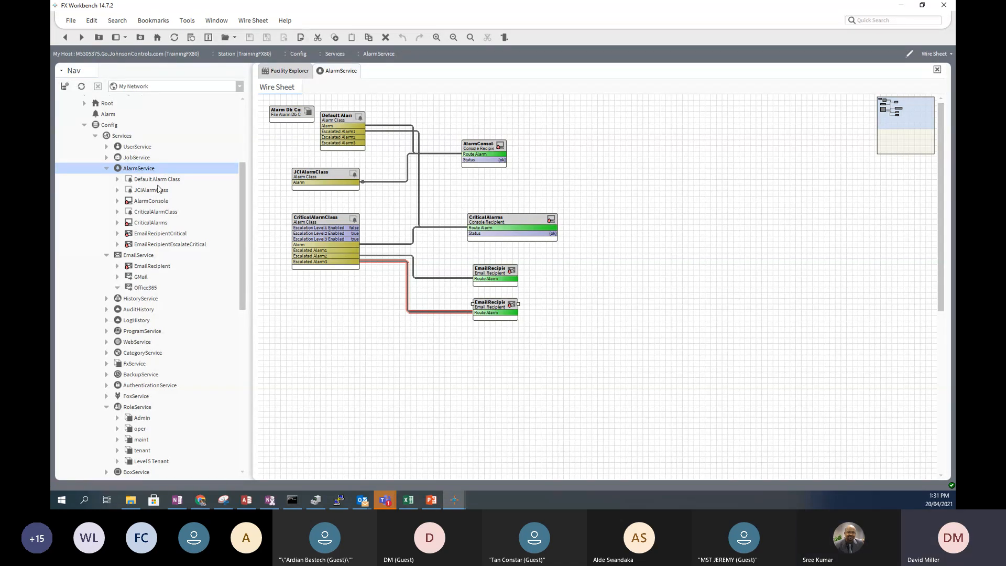
left_click_drag(243, 172, 234, 143)
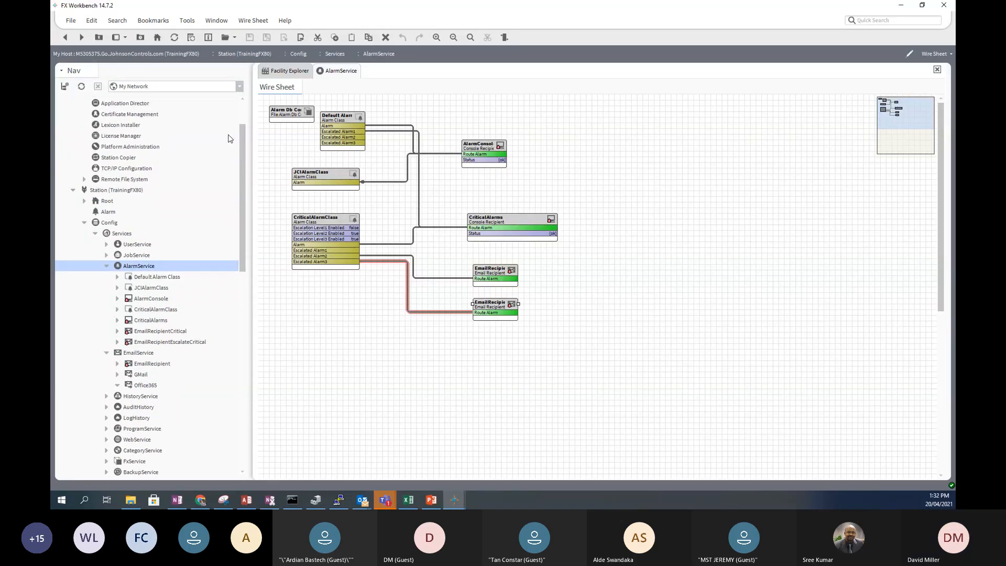
left_click_drag(234, 143, 235, 172)
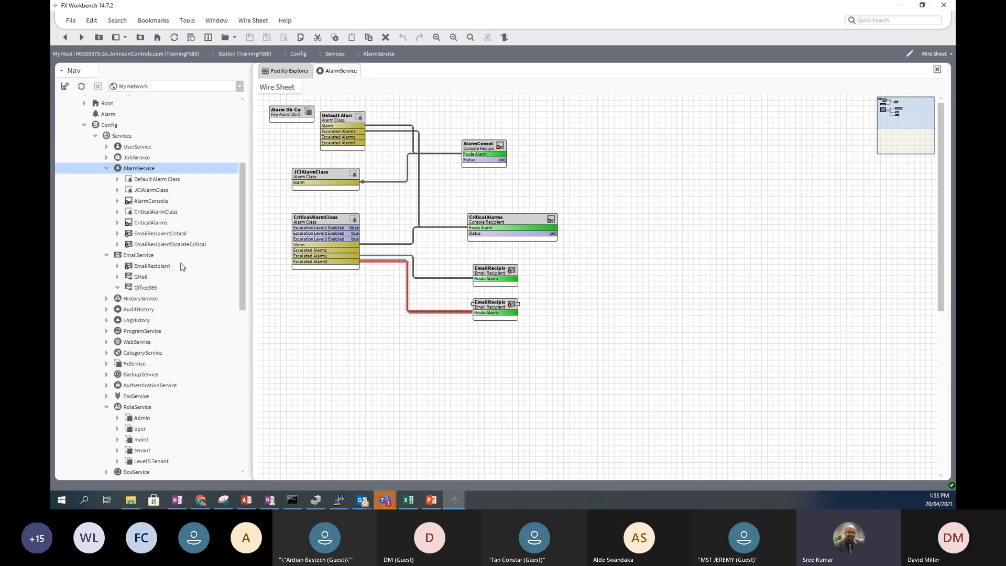
left_click(136, 278)
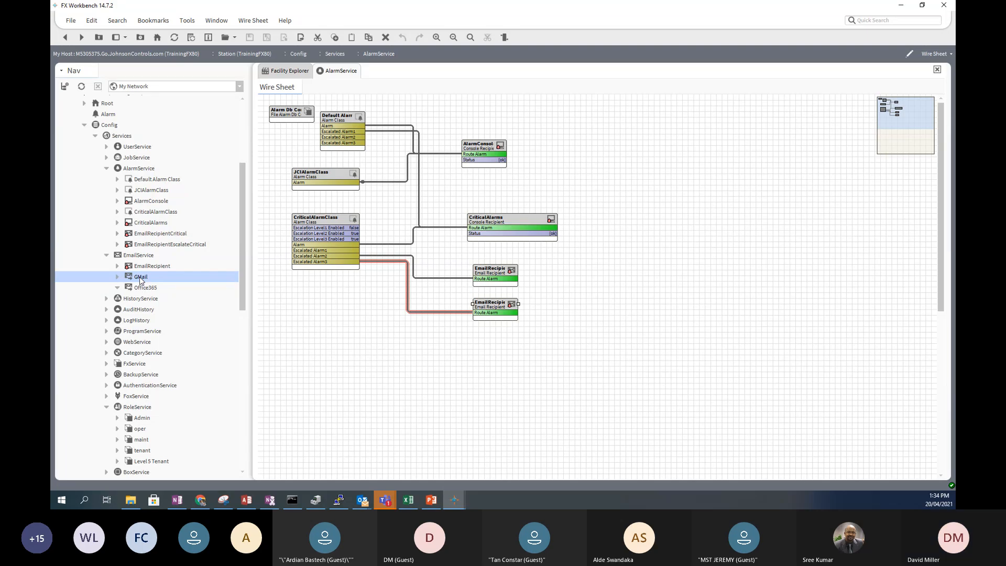
left_click(141, 289)
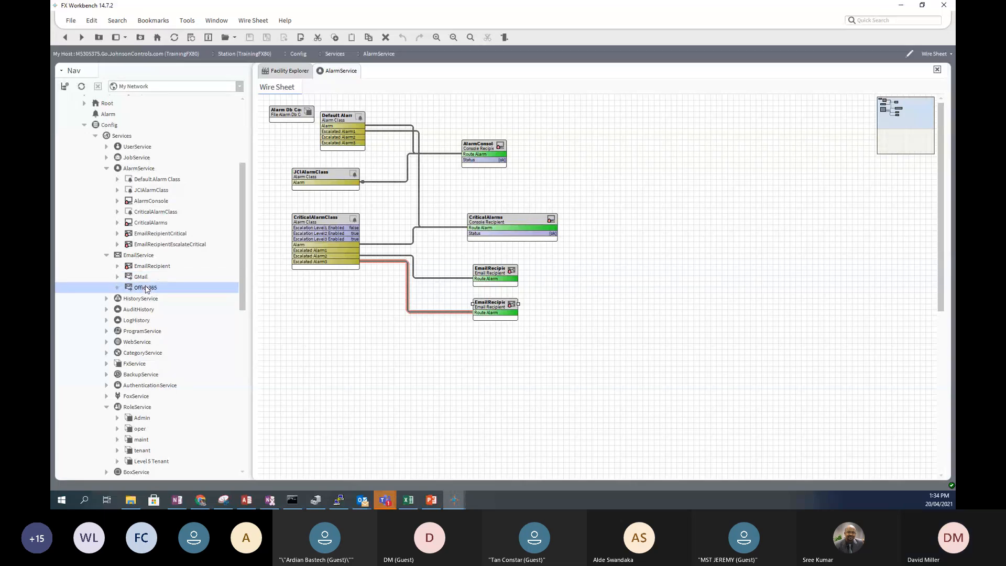
left_click(141, 277)
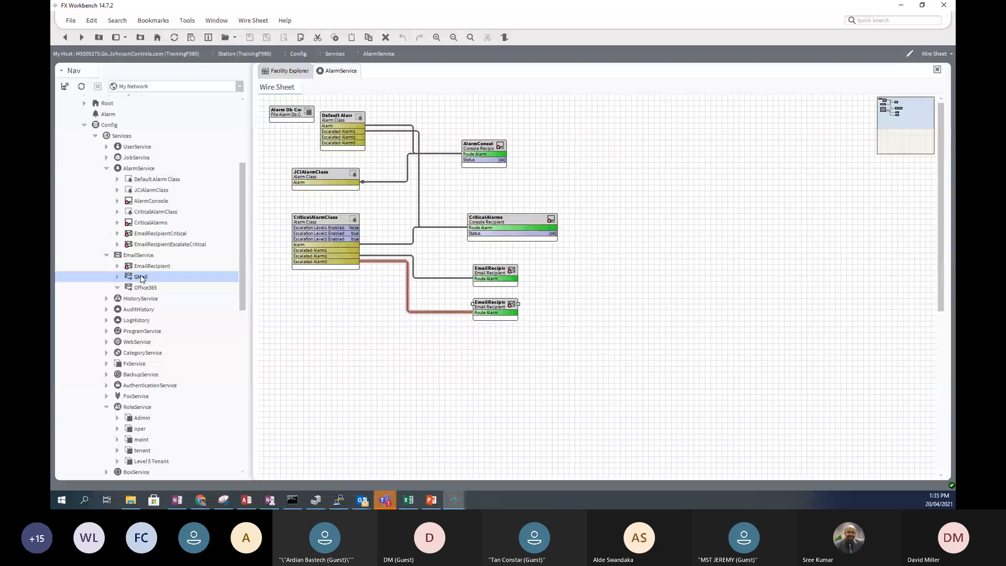
- Open the GMail account's property sheet showing smtp.gmail.com, port 465 and status ok
double_click(141, 278)
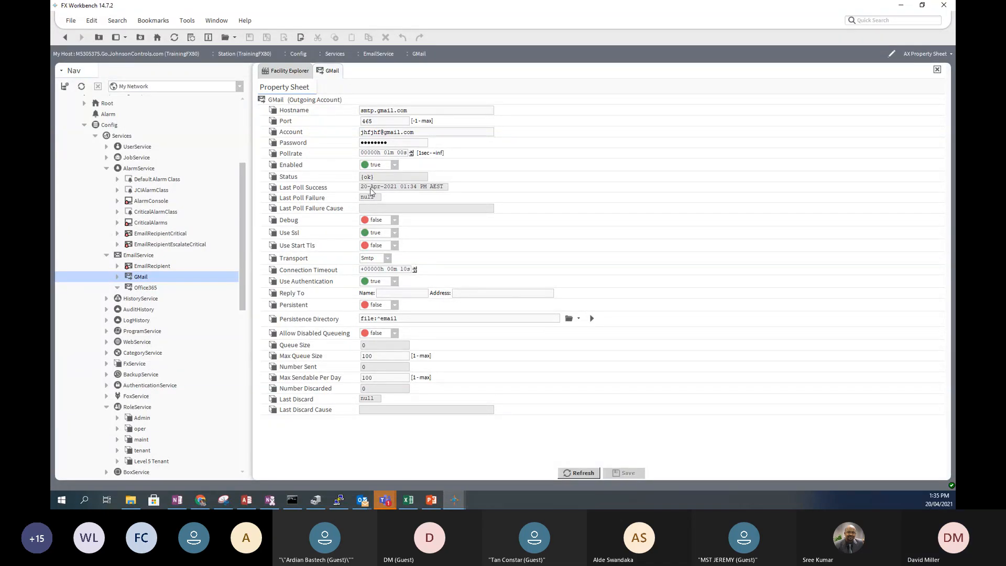
left_click(364, 210)
- Show the GMail account's Actions submenu with Send, Clear Queue and Reset Number Sent
right_click(273, 103)
mouse_move(293, 116)
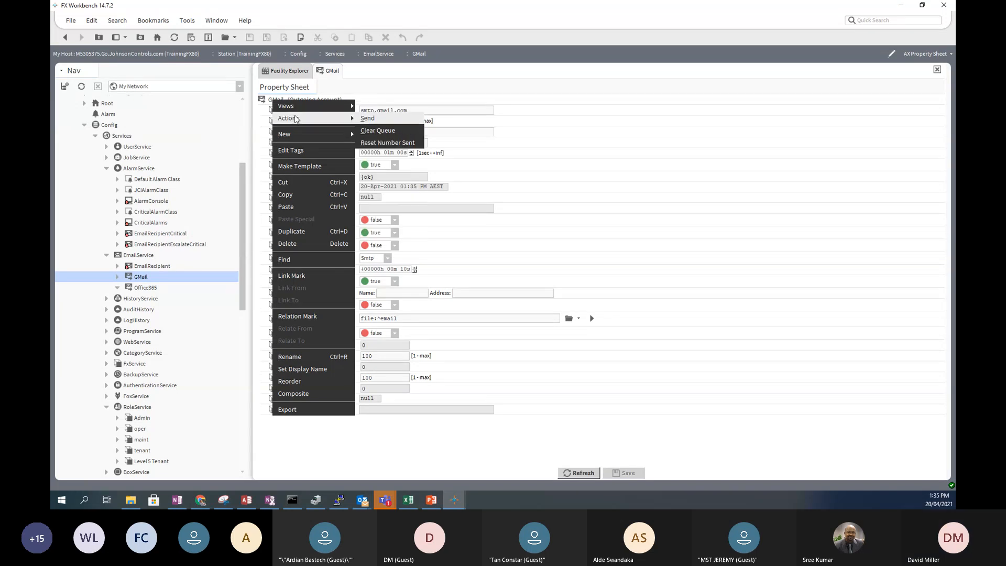
- Open the test-email form, enter the sender's name, and build the sender e-mail address from it
left_click(395, 120)
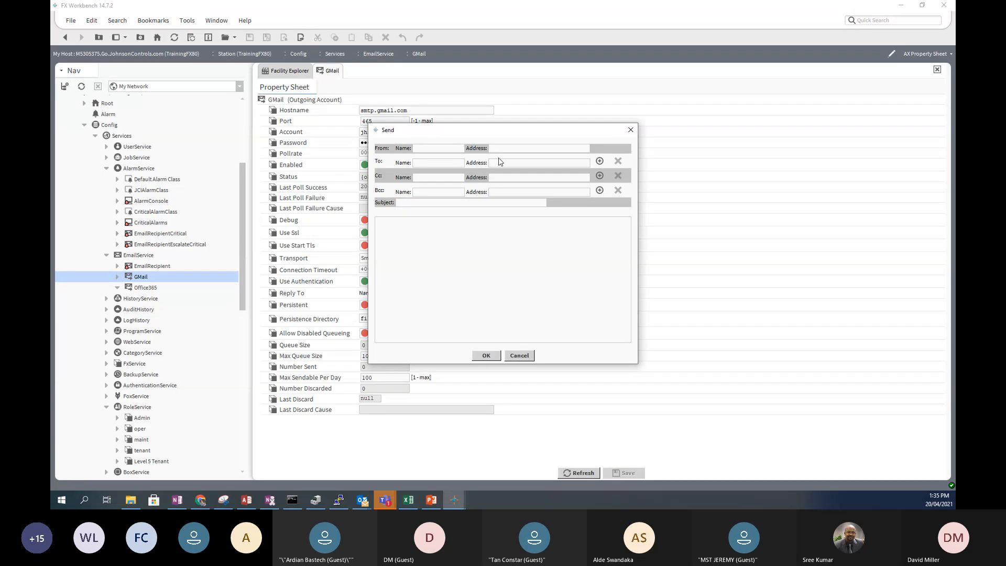
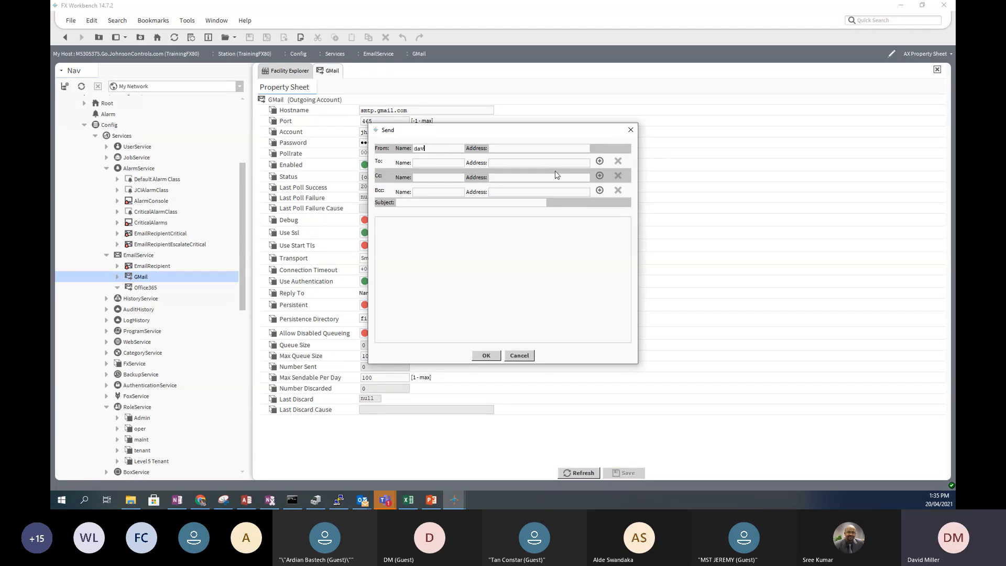
left_click_drag(463, 145, 370, 156)
key("ctrl+c")
left_click(530, 148)
key("ctrl+v")
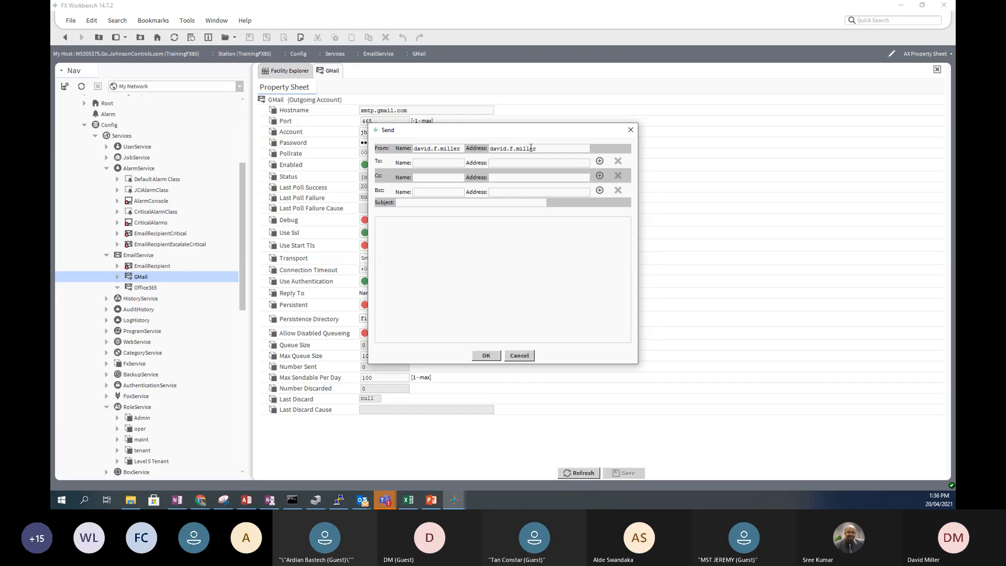
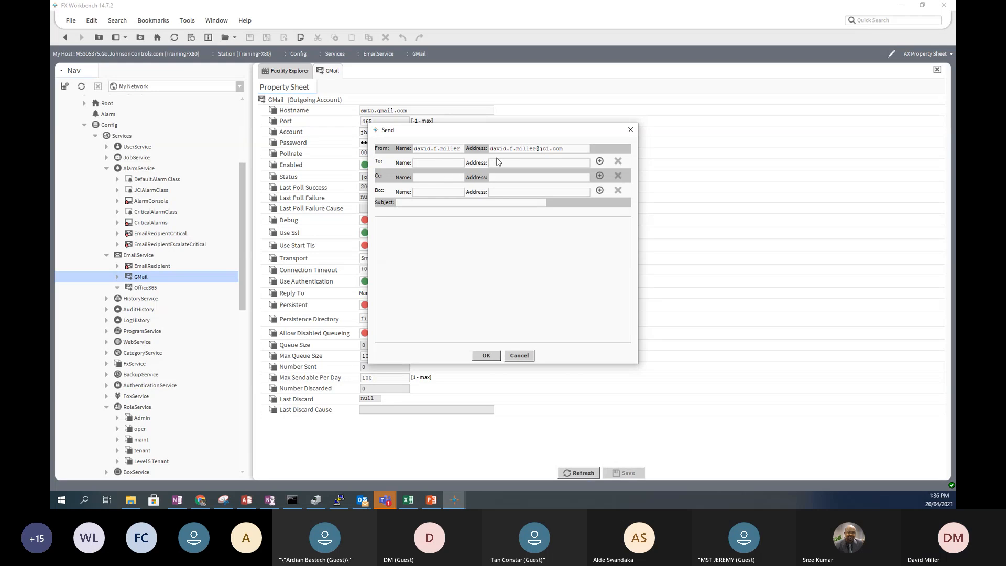
- Copy the sender e-mail address into the recipient field and edit it
left_click_drag(567, 148, 442, 154)
key("ctrl+c")
left_click(502, 164)
key("ctrl+v")
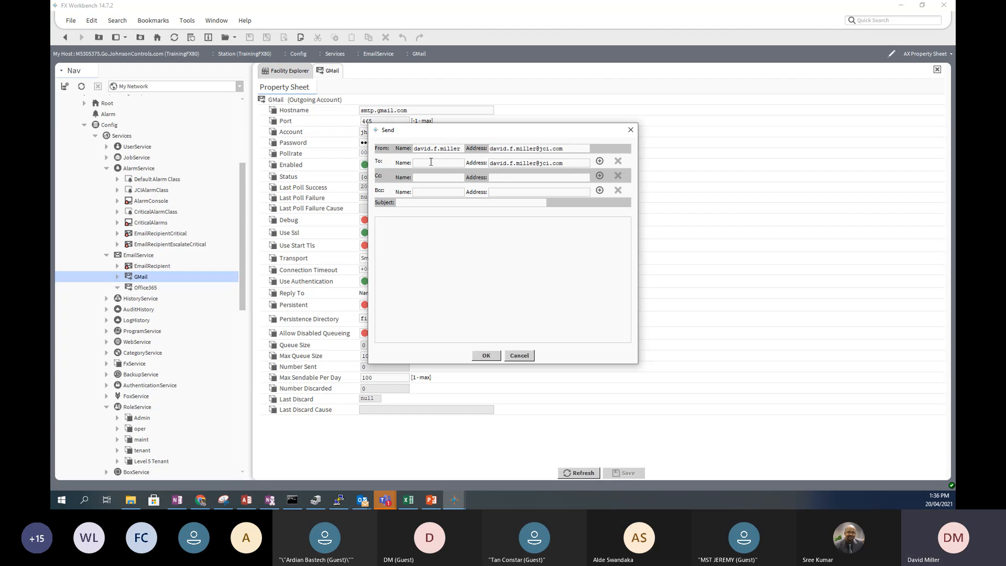
type("DM")
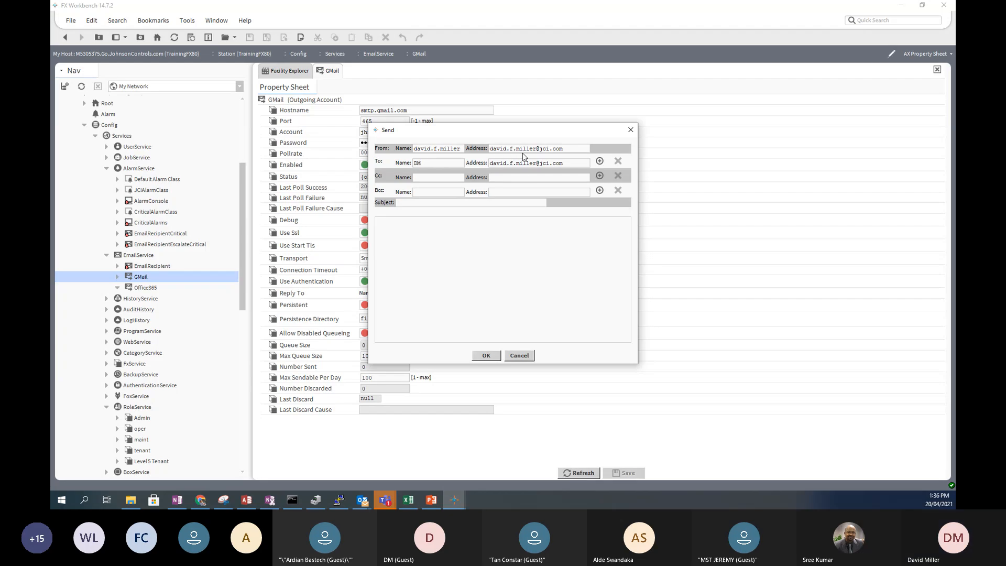
- Change the sender name to Site and enter Test as the subject and body
left_click_drag(535, 150, 487, 150)
type("Site")
left_click_drag(461, 149, 373, 151)
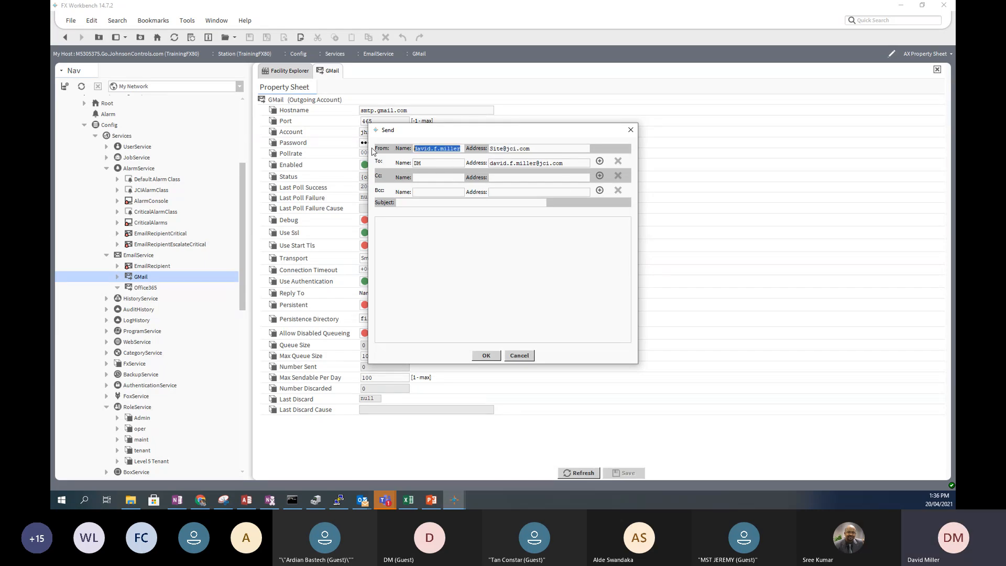
type("Site")
type("Test")
key("Tab")
type("Test")
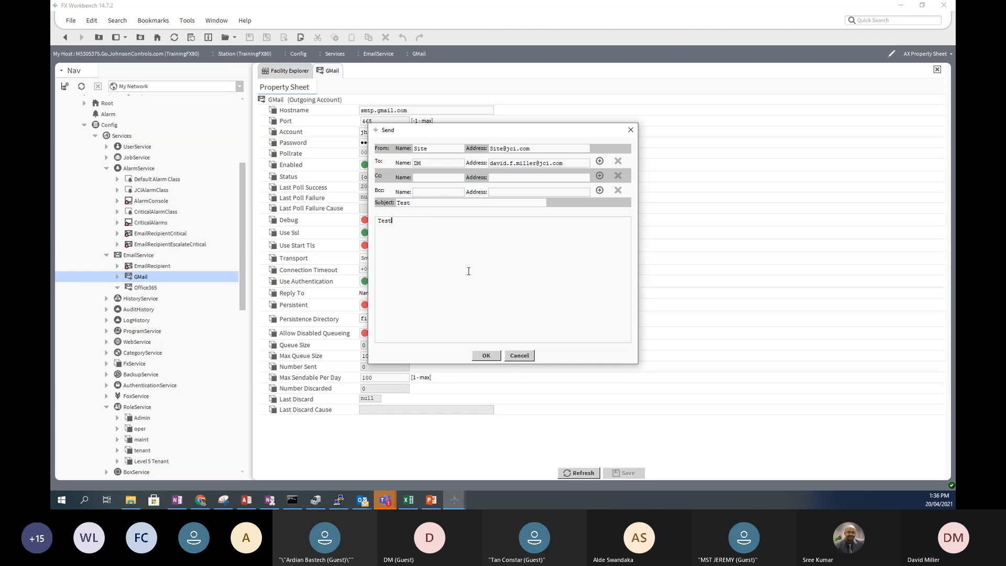
- Send the test email, then inspect the GMail account's Actions menu without choosing anything
left_click(486, 356)
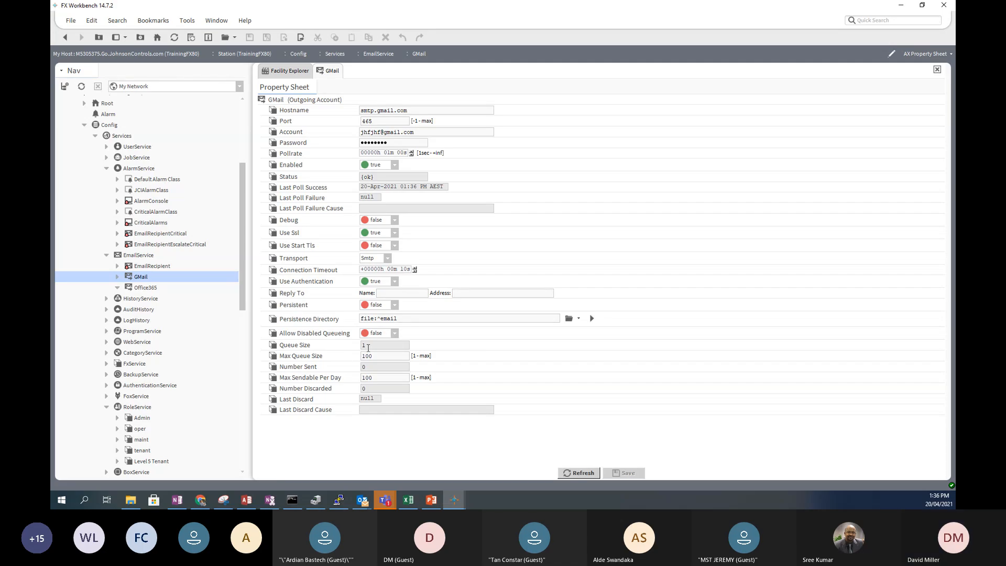
right_click(277, 103)
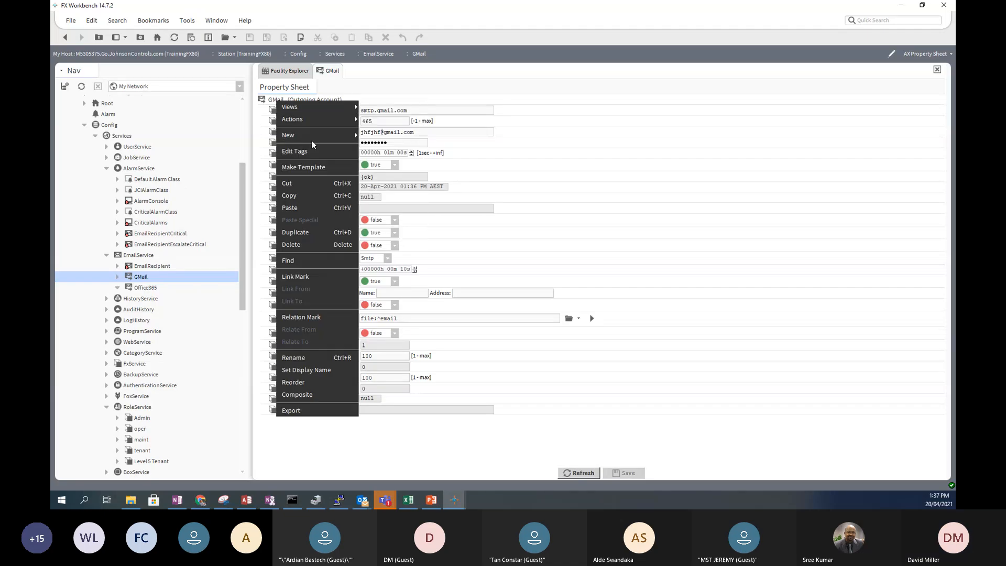
mouse_move(307, 121)
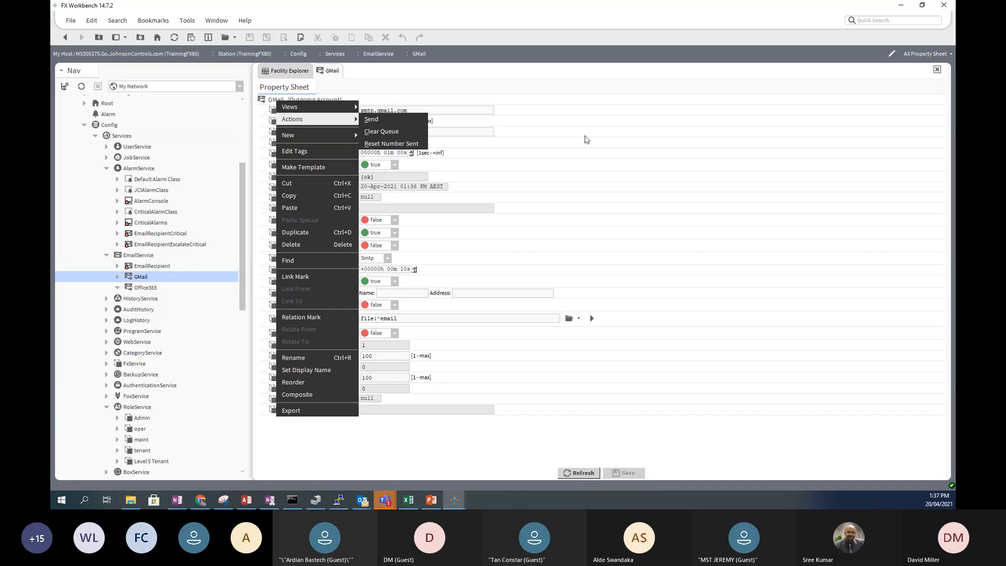
left_click(755, 167)
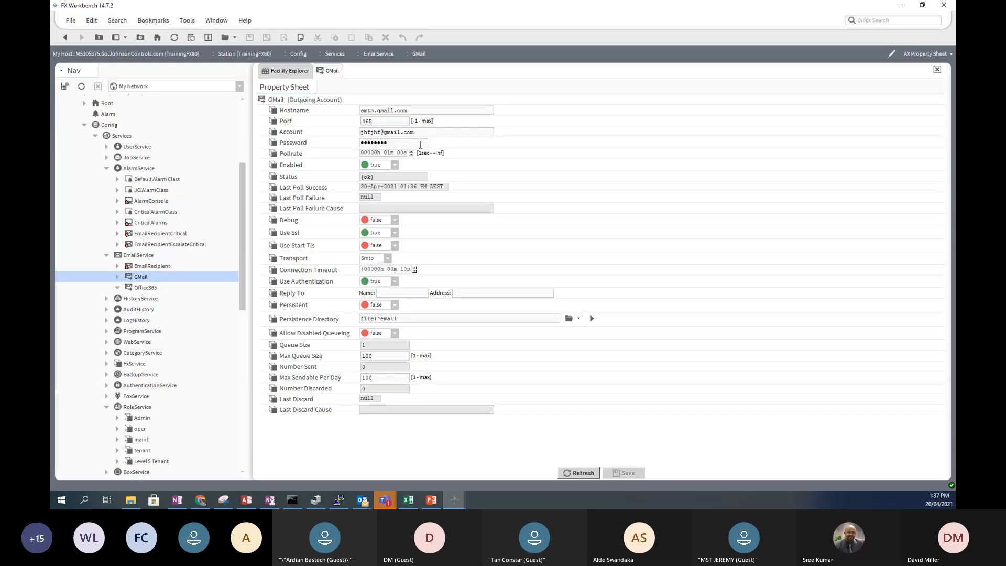
- Reopen the GMail account's Send action and cancel the form
right_click(274, 104)
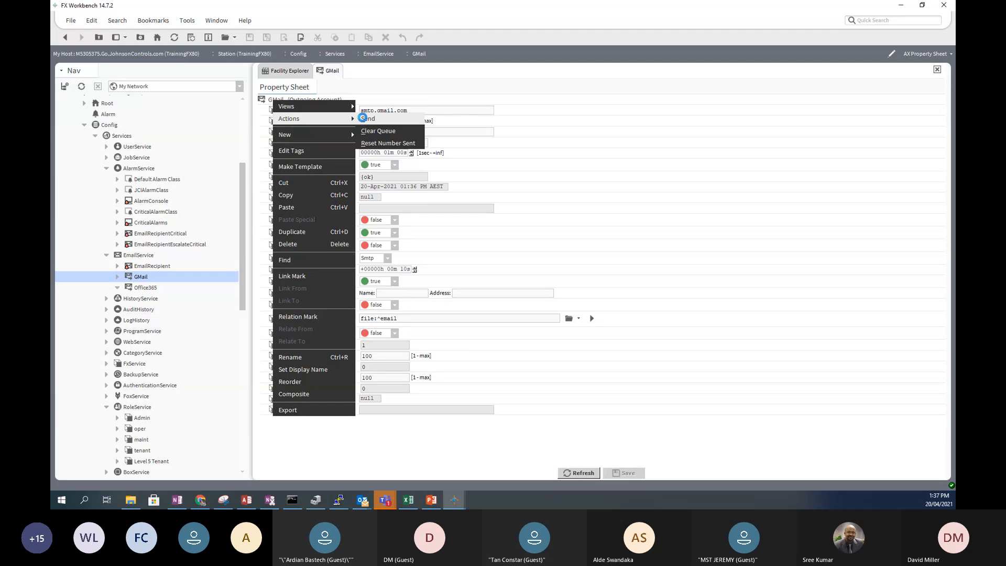
left_click(366, 118)
left_click(526, 353)
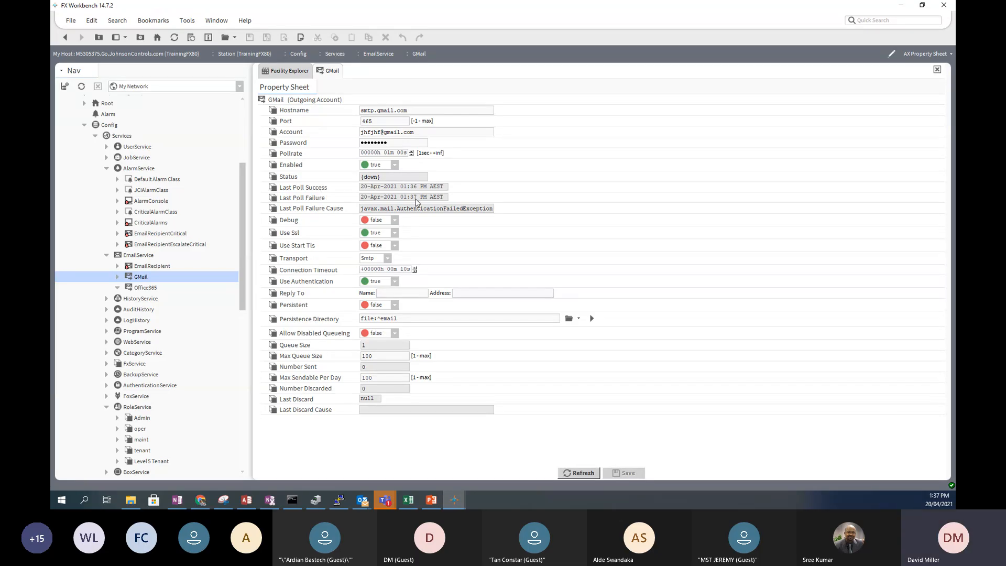
left_click_drag(384, 208, 388, 208)
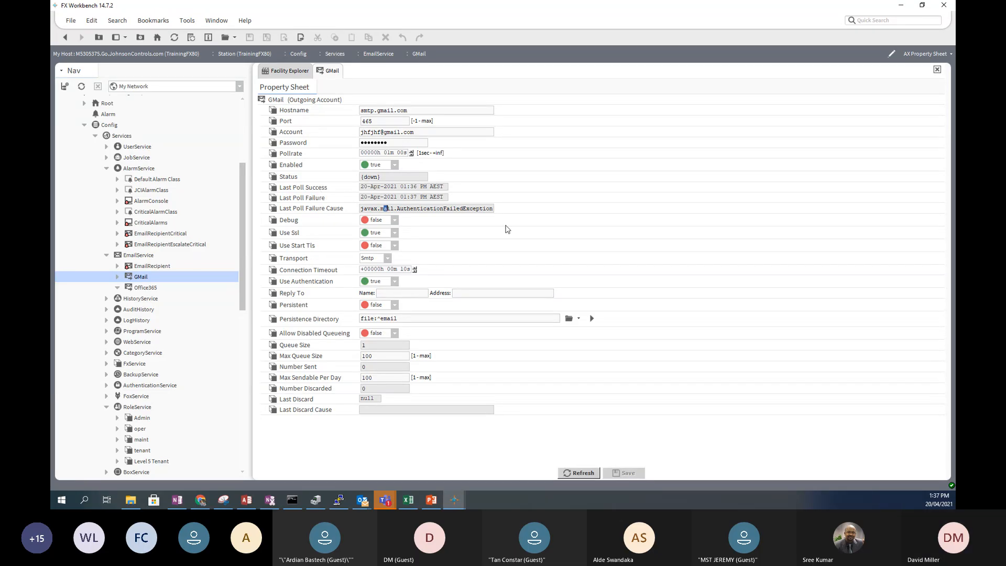
key("Right")
key("Right")
key("Right")
key("Right")
key("Right")
key("Right")
key("Right")
key("Right")
key("Right")
key("Right")
key("Right")
key("Right")
key("Right")
key("Right")
key("Right")
key("Right")
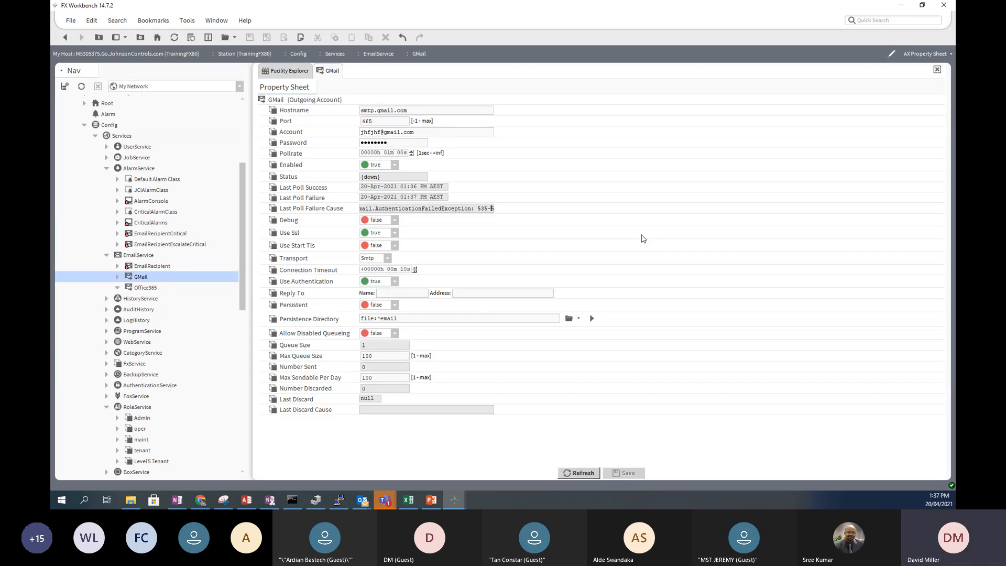
key("Right")
key("Right")
key("Right")
key("Right")
key("Right")
key("Right")
key("Right")
key("Right")
key("Right")
key("Right")
key("Right")
key("Right")
key("Right")
key("Right")
key("Right")
key("Right")
key("Right")
key("Right")
key("Right")
key("Right")
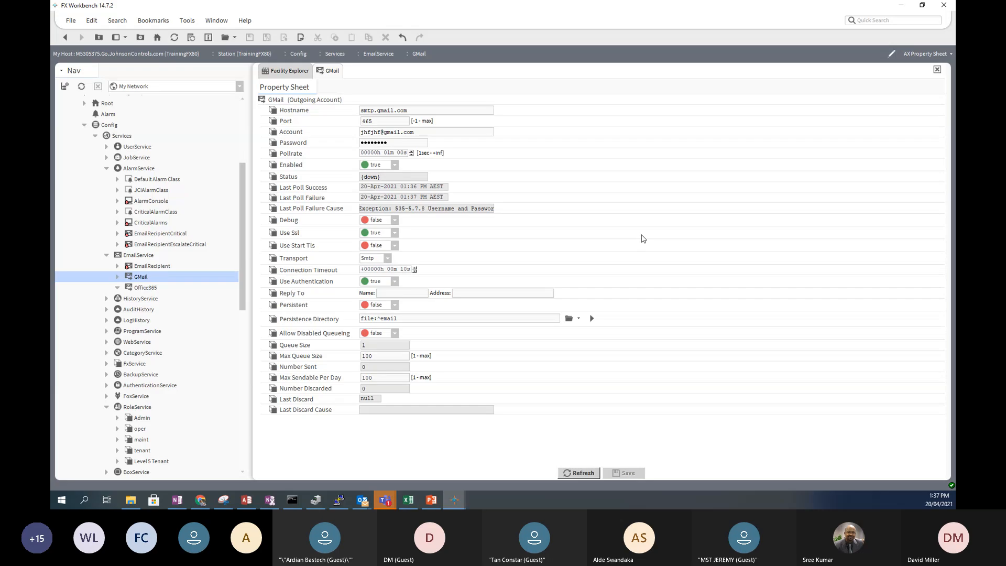
key("Right")
key("Right")
key("Right")
key("Right")
key("Right")
key("Right")
key("Right")
key("Right")
key("Right")
key("Right")
key("Right")
key("Right")
key("Right")
key("Right")
key("Right")
key("Right")
key("Right")
key("Right")
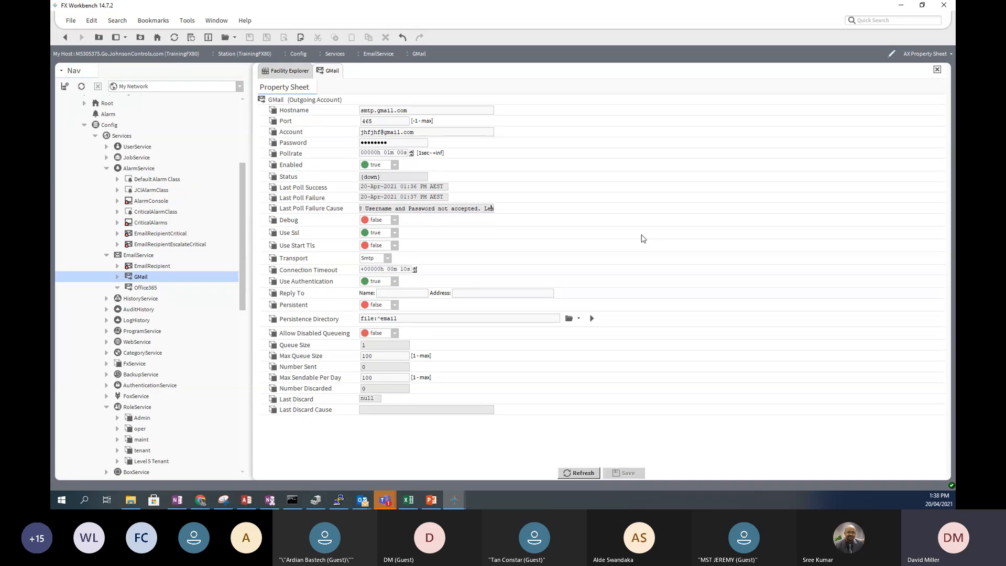
key("Right")
key("Right")
key("Right")
key("Right")
key("Right")
key("Right")
key("Right")
key("Right")
key("Right")
key("Right")
key("Right")
left_click(363, 209)
key("Left")
key("Left")
key("Left")
key("Left")
key("Left")
key("Left")
key("Left")
key("Left")
key("Left")
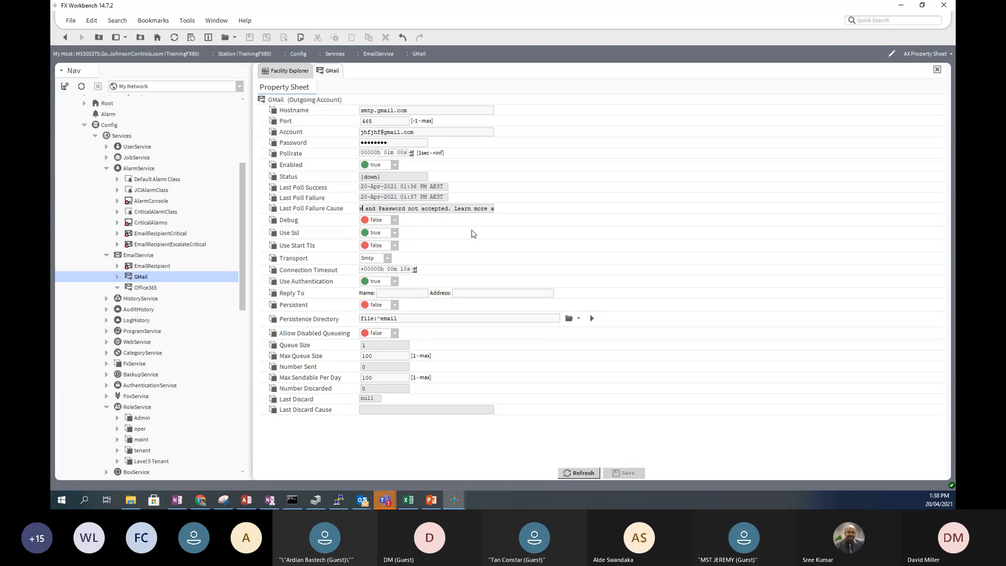
key("Left")
key("Left")
key("Left")
key("Left")
key("Left")
key("Left")
key("Left")
key("Left")
key("Left")
key("Left")
key("Left")
key("Left")
key("Left")
key("Left")
key("Left")
key("Left")
key("Left")
key("Left")
key("Left")
key("Left")
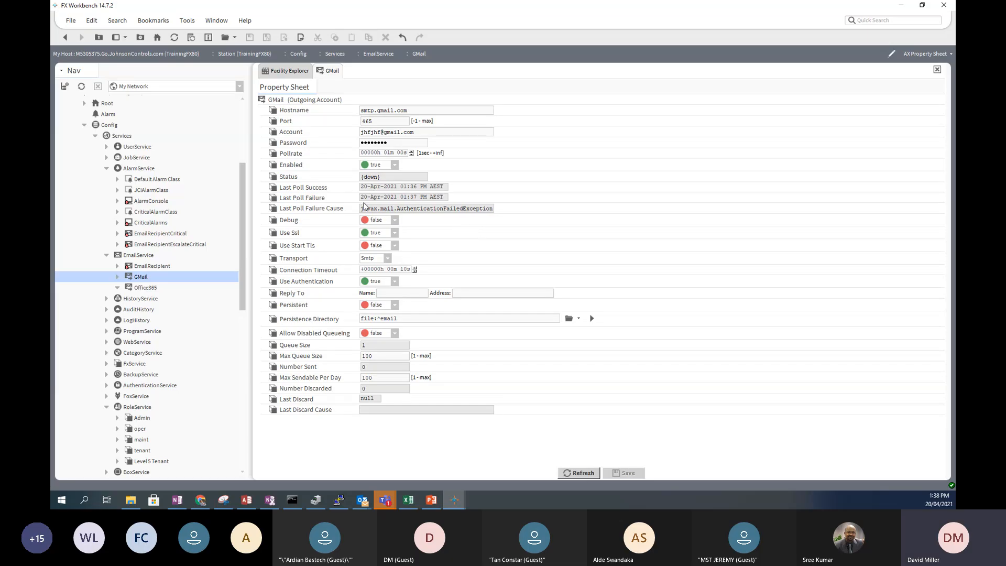
left_click(374, 346)
- Open Platform's Application Director, log on, and pause the station output
left_click_drag(241, 179, 239, 120)
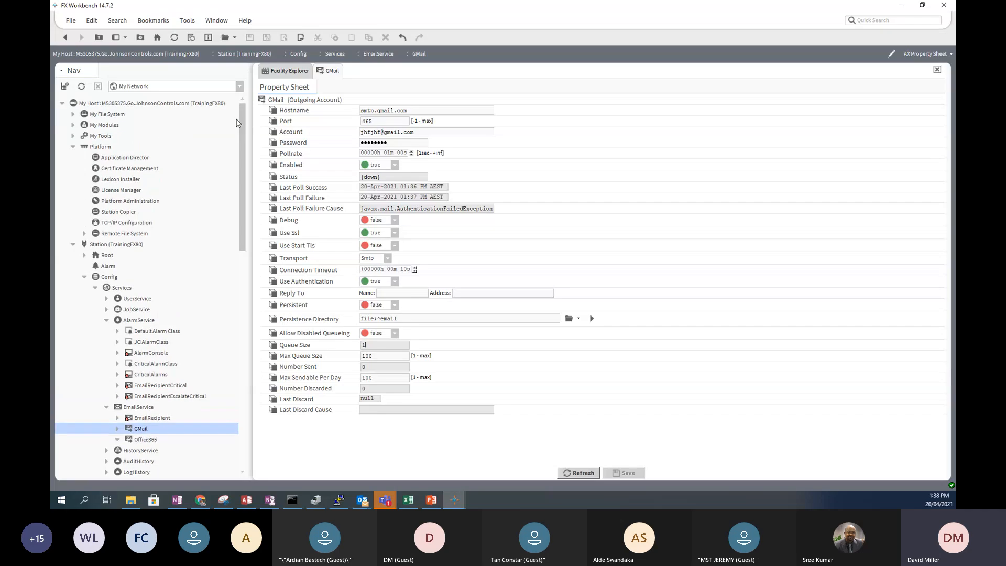
double_click(135, 158)
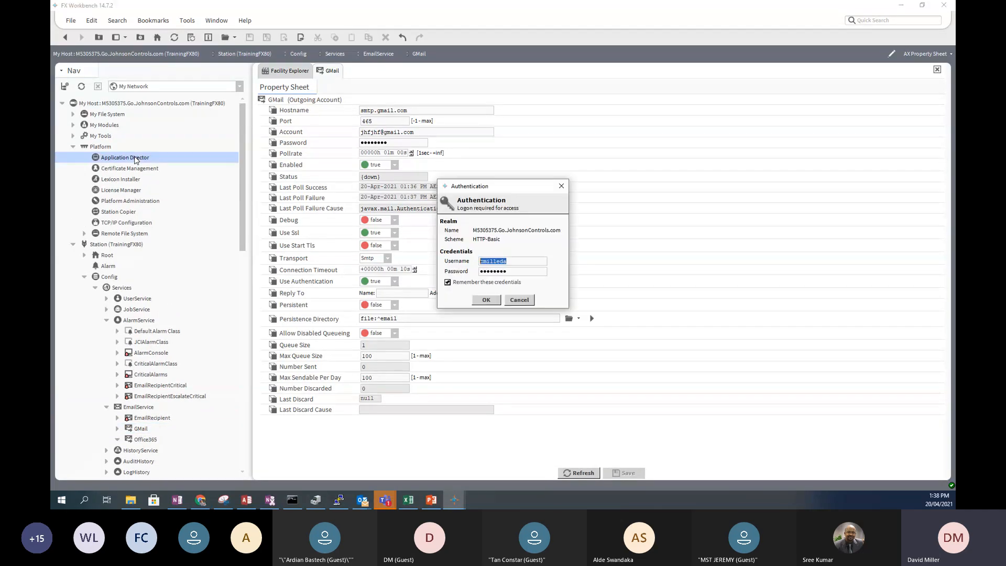
left_click(519, 300)
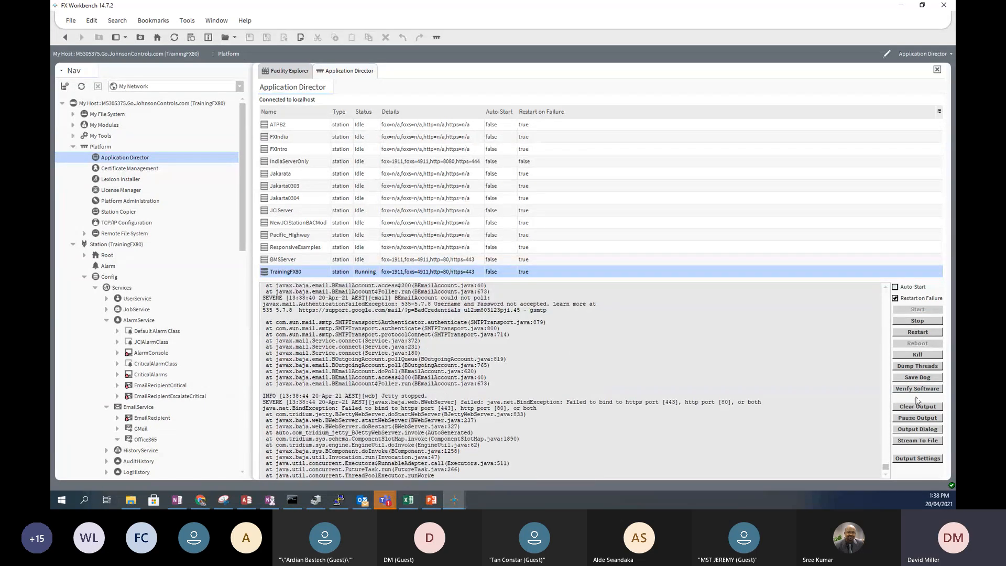
left_click(917, 418)
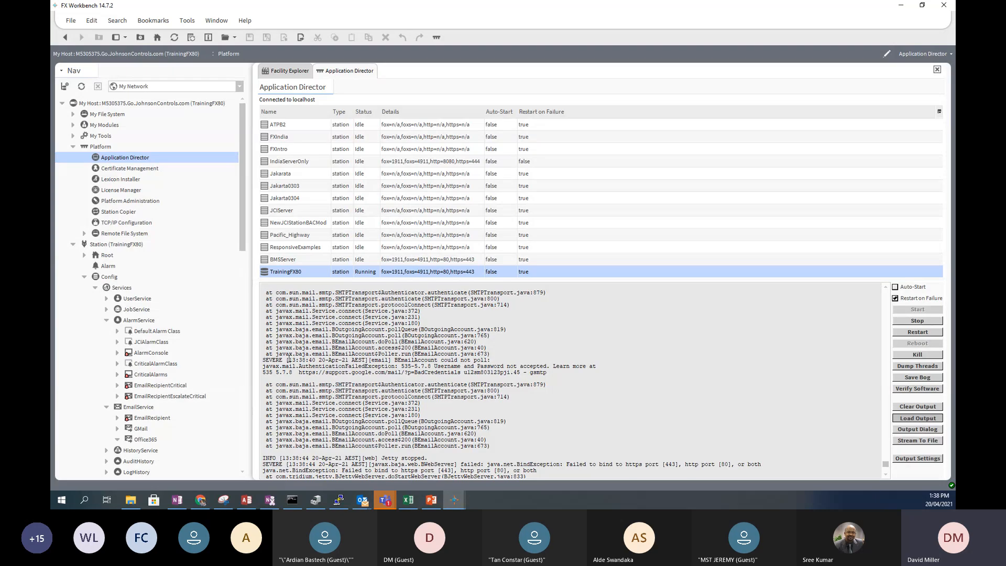
- Find the credentials-rejected error in the log and select its Google help URL
scroll(289, 360, "up", 3)
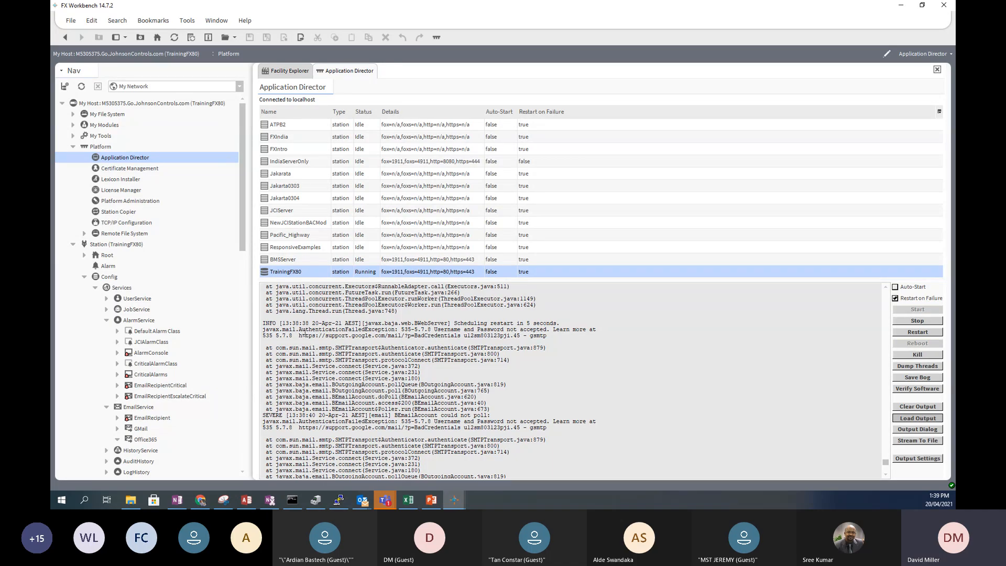
left_click_drag(297, 335, 328, 336)
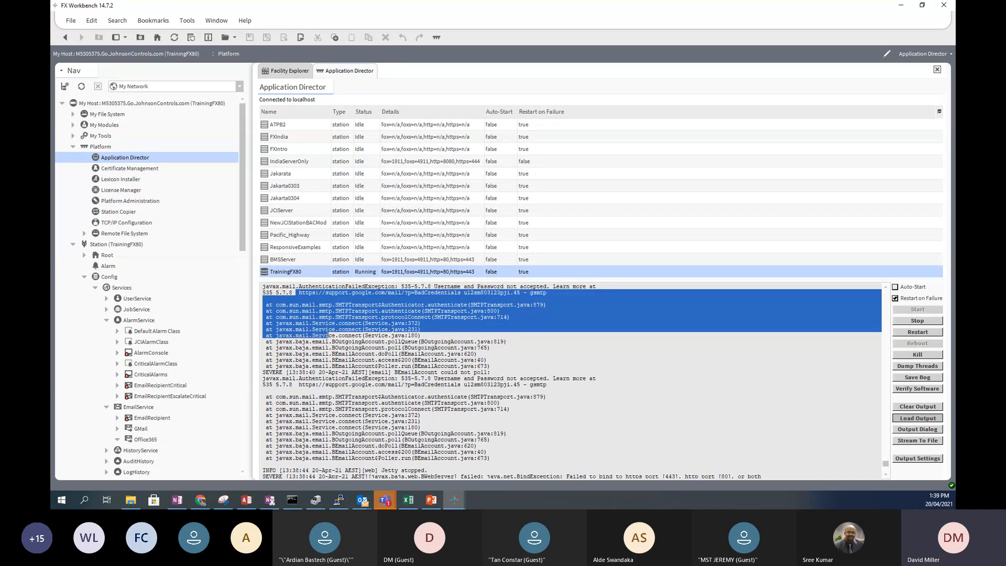
left_click(304, 295)
left_click_drag(299, 292, 448, 292)
left_click_drag(506, 297, 547, 294)
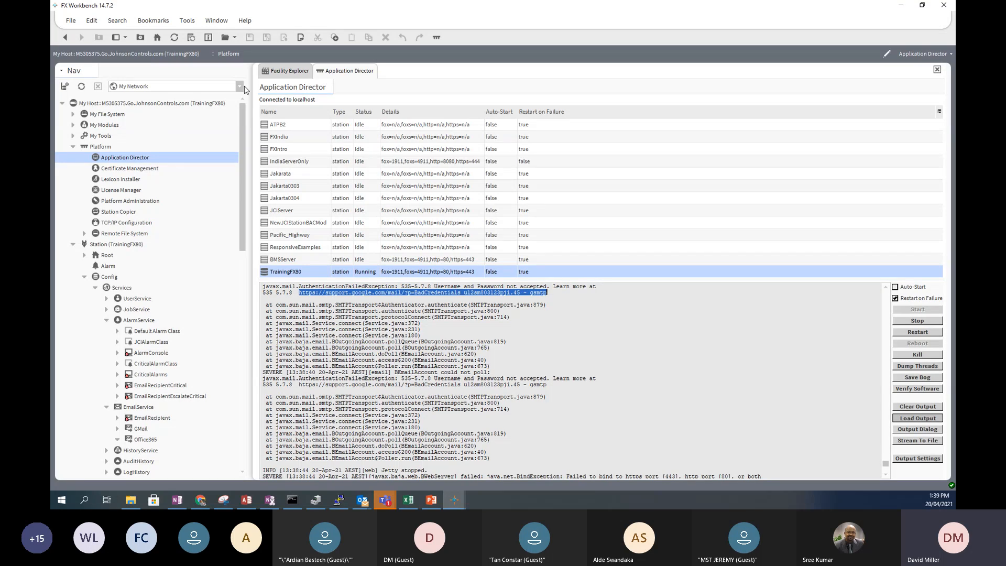
- Review the GMail sheet's Account and Last Poll Failure Cause, check the Persistence Directory, then return
left_click(65, 37)
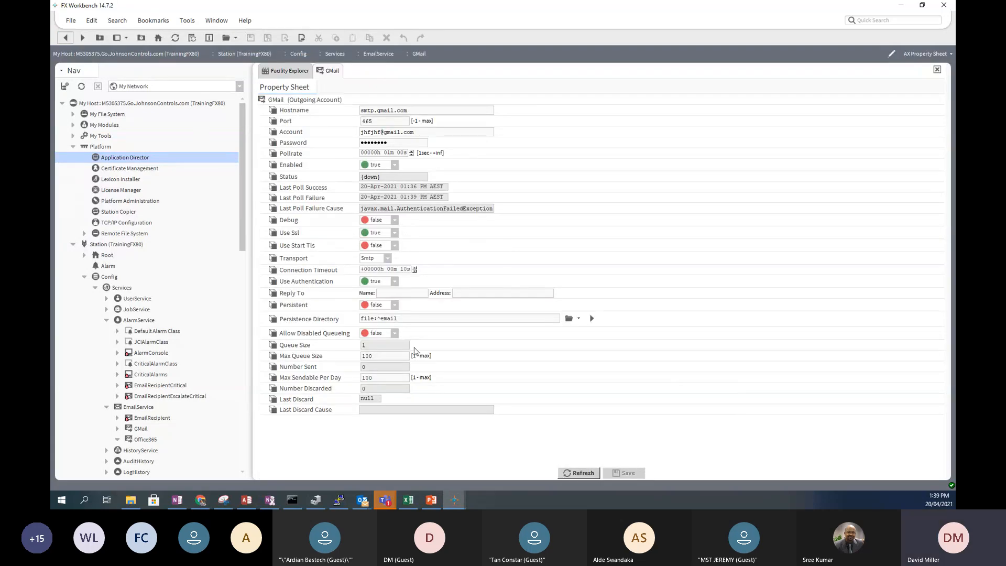
triple_click(378, 133)
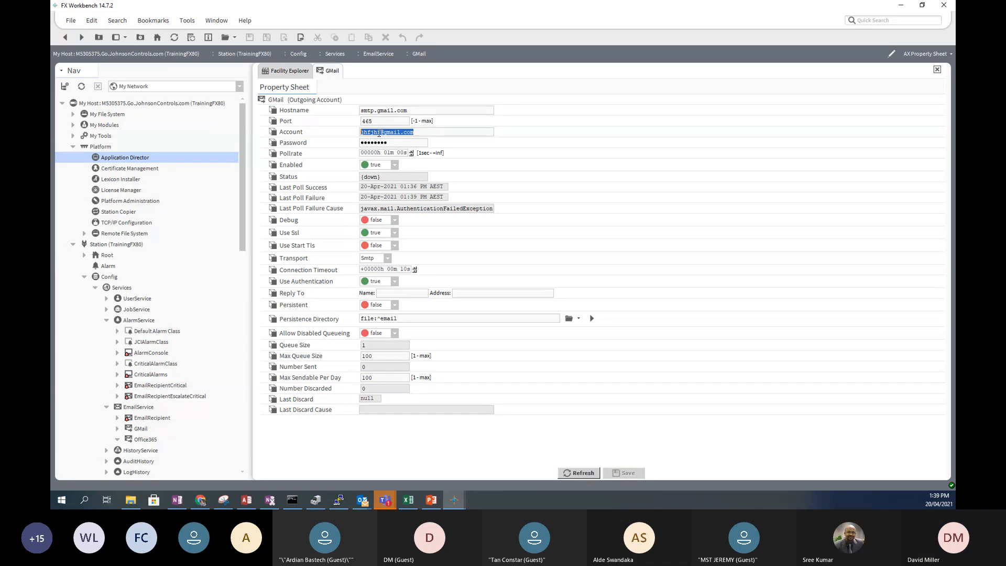
left_click(378, 132)
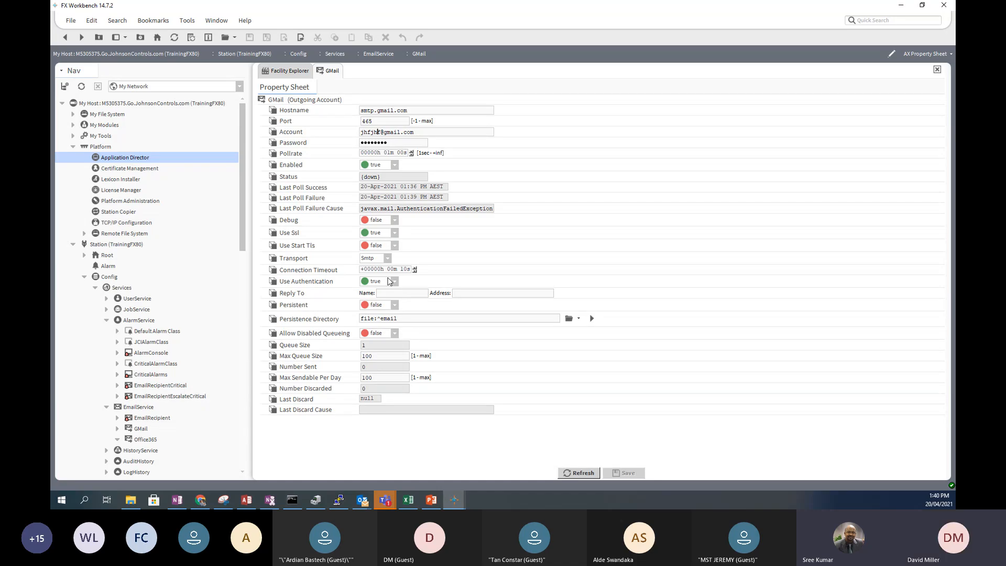
left_click(419, 209)
key("Right")
key("Right")
key("Right")
key("Right")
key("Right")
key("Right")
key("Right")
key("Right")
key("Right")
key("Right")
key("Right")
key("Right")
key("Right")
key("Right")
key("Right")
key("Right")
key("Right")
key("Right")
key("Right")
key("Right")
left_click(593, 319)
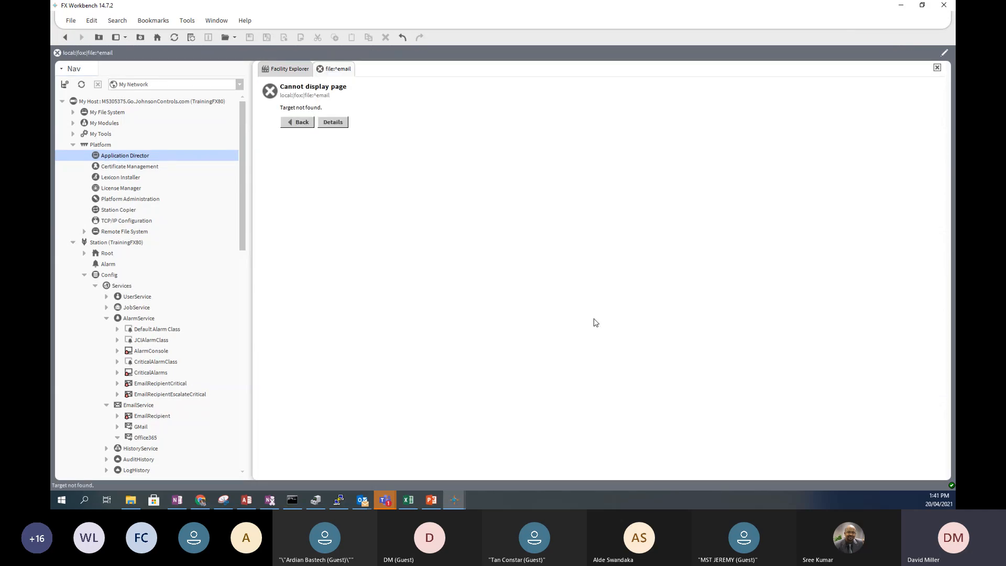
left_click(295, 123)
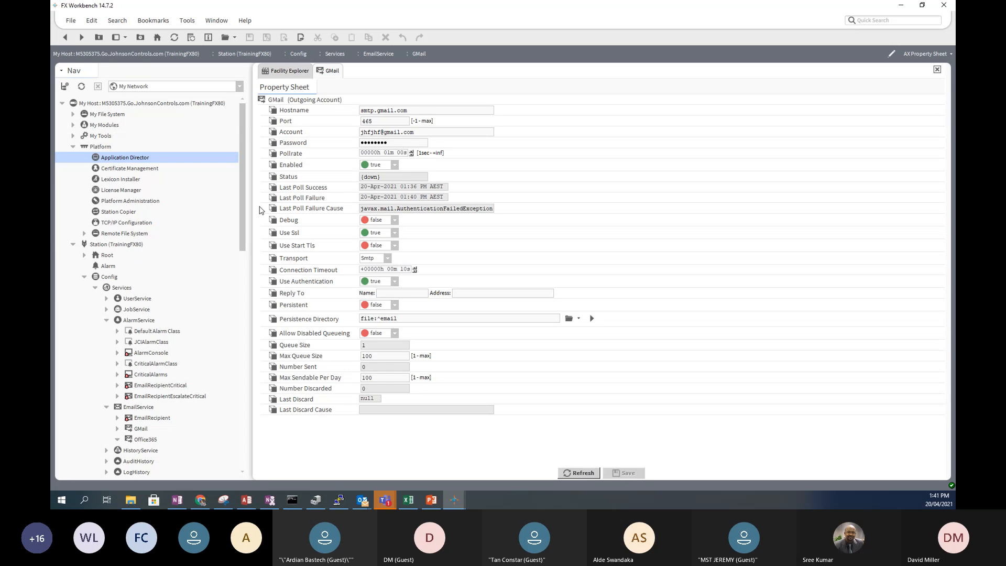
- Return to the AlarmService wire sheet and highlight CriticalAlarmClass's links to the email recipients
left_click(65, 38)
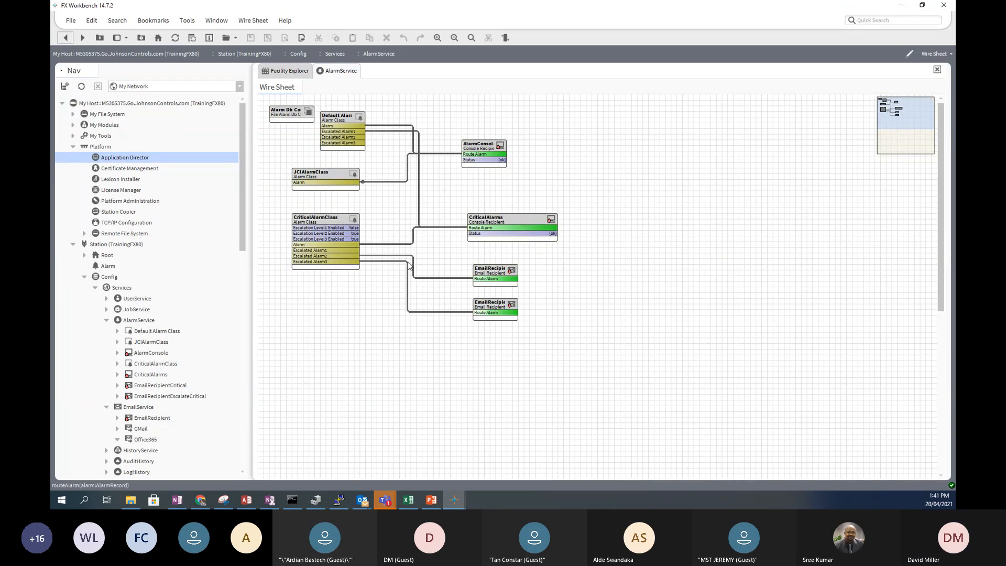
left_click(311, 219)
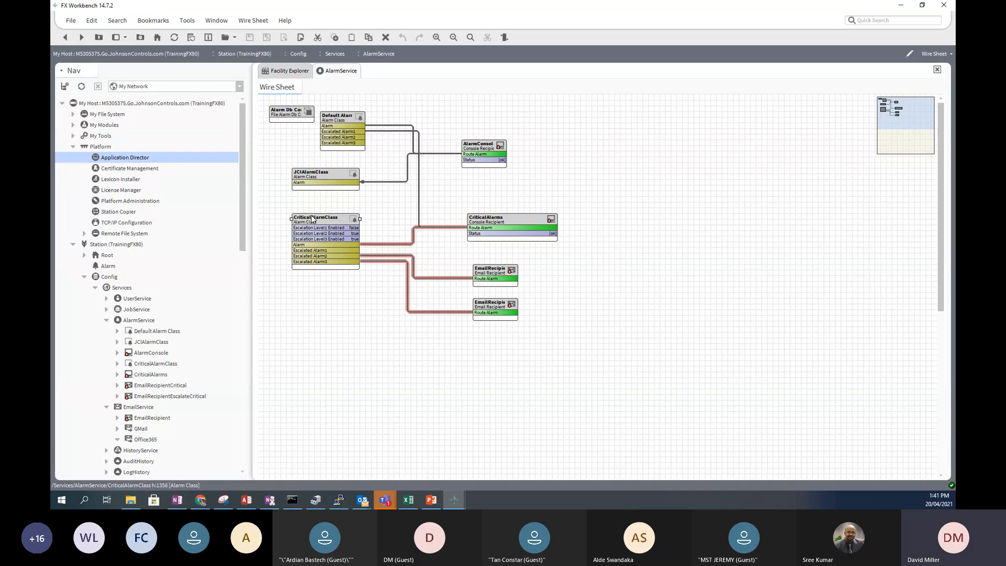
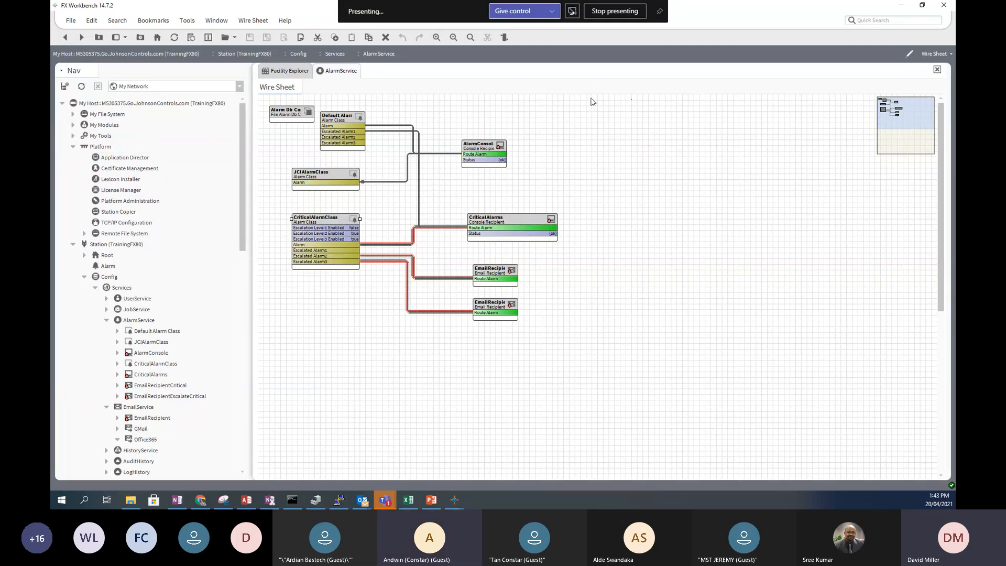
- Clear the CriticalAlarmClass selection on the wire sheet and scroll through the navigation tree
left_click(685, 127)
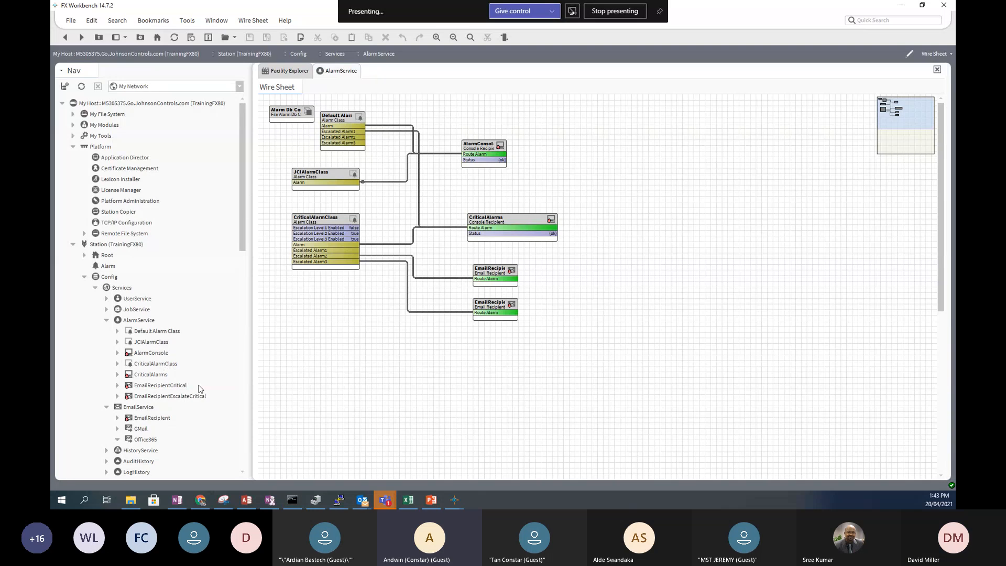
left_click_drag(242, 247, 261, 440)
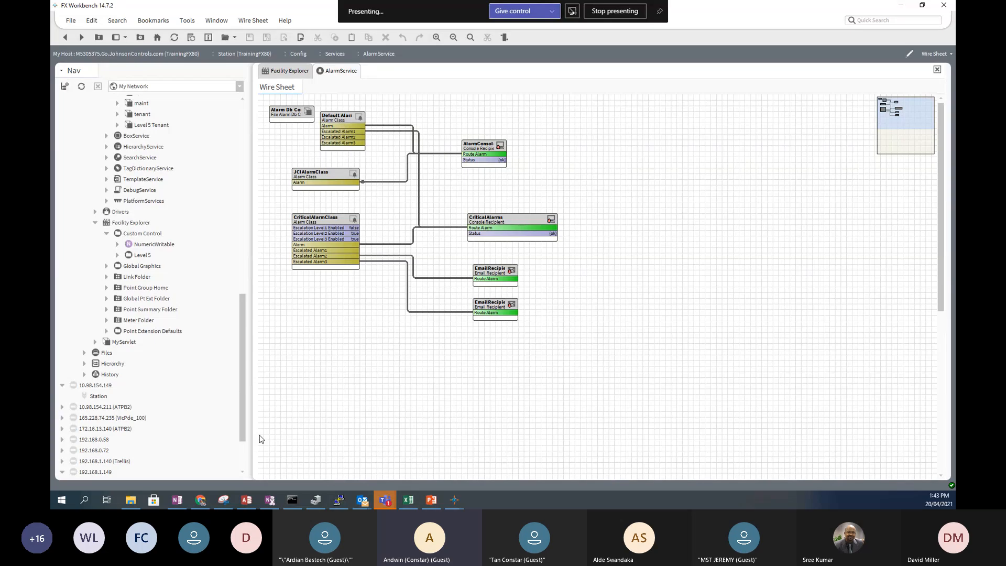
left_click_drag(259, 435, 250, 438)
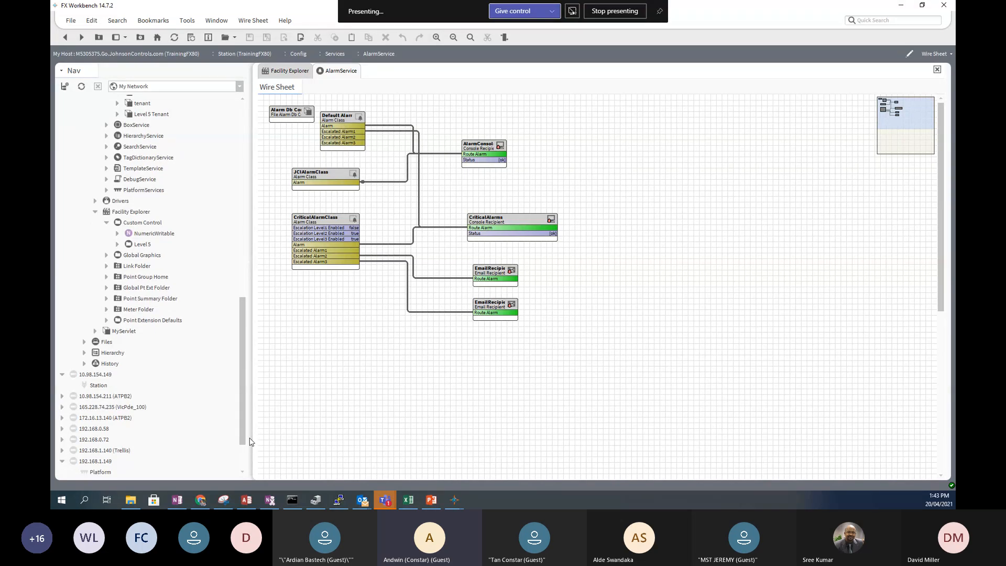
left_click_drag(249, 442, 244, 235)
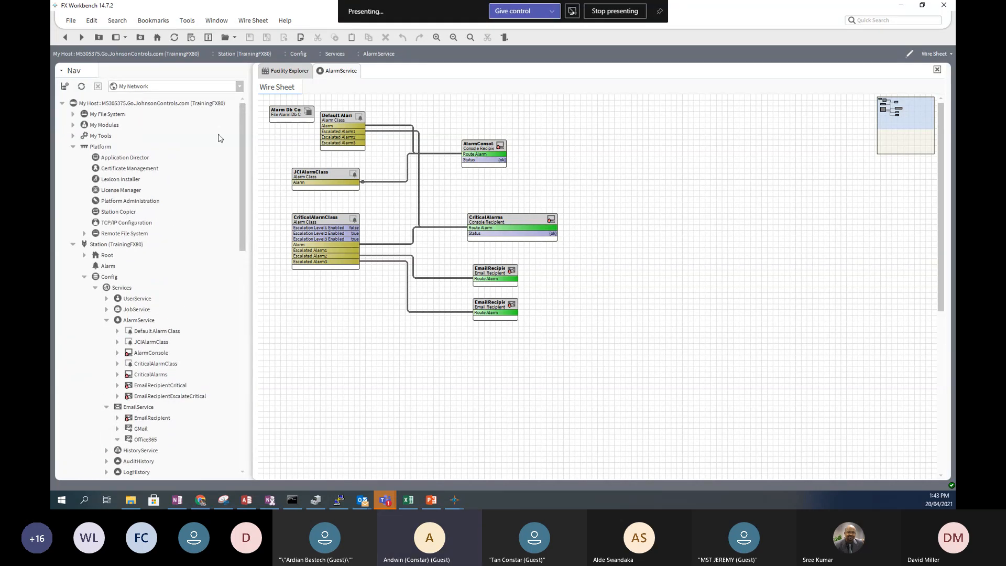
- Show the Palette side pane below the navigation tree, loaded with the alarm module
left_click(128, 39)
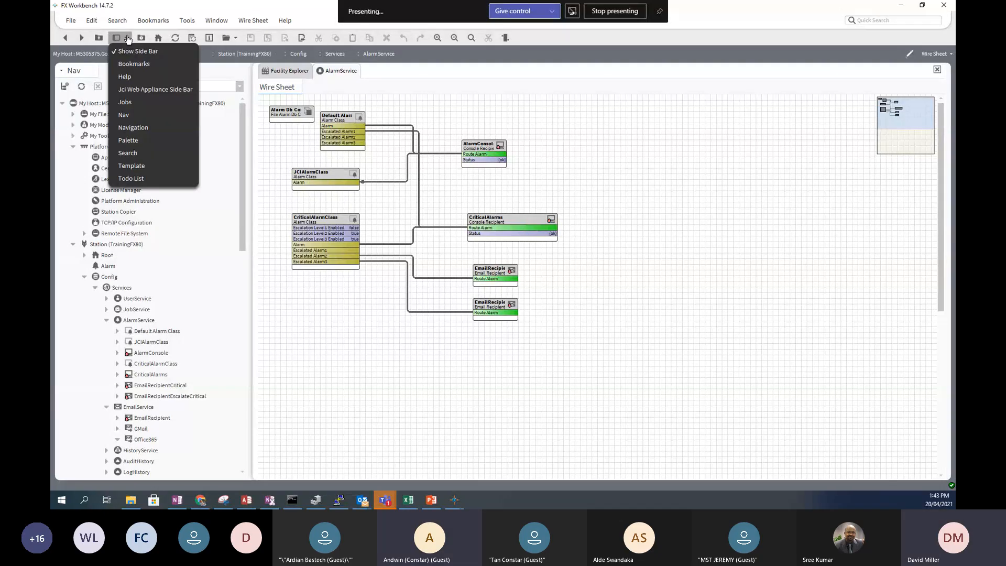
left_click(149, 141)
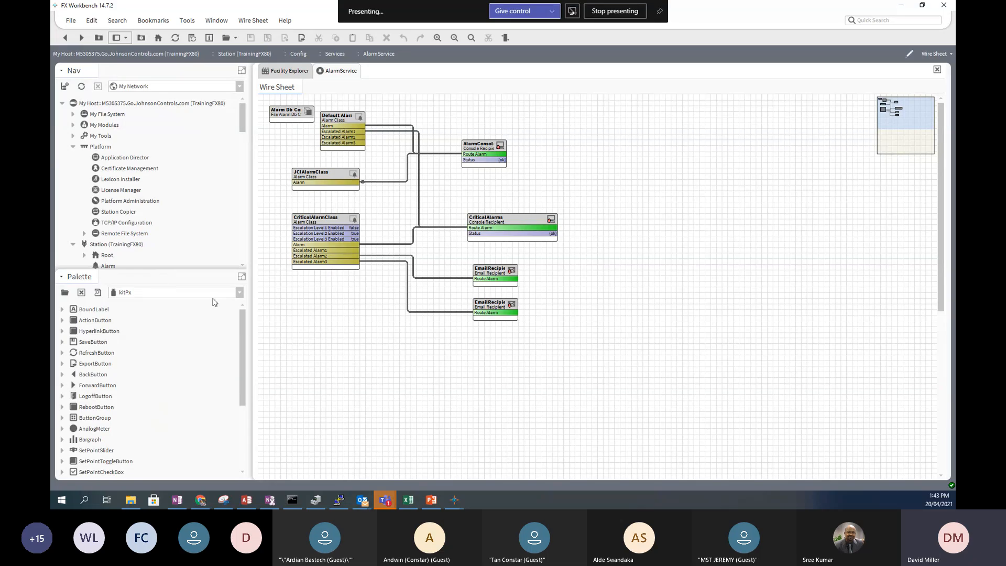
left_click(239, 293)
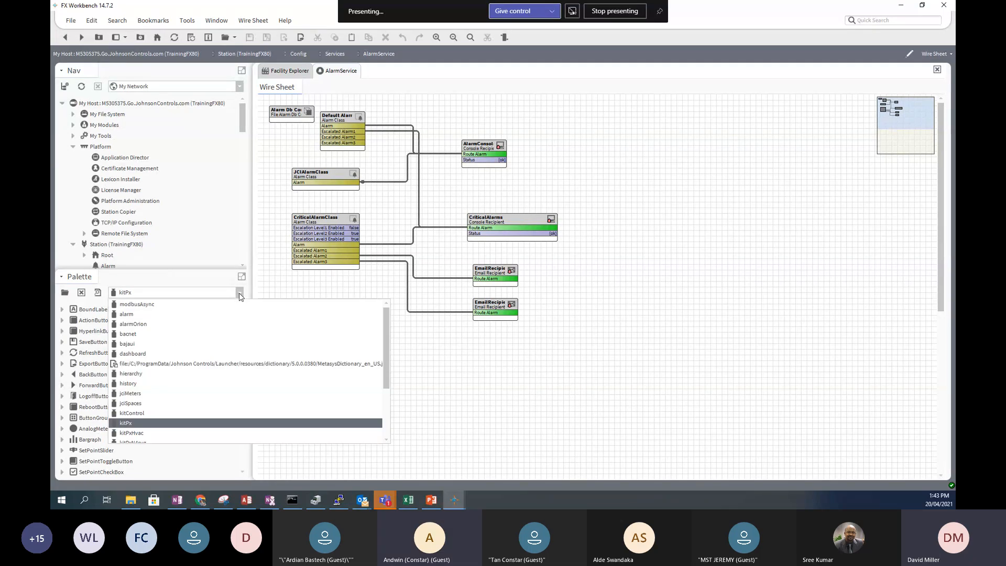
left_click(167, 315)
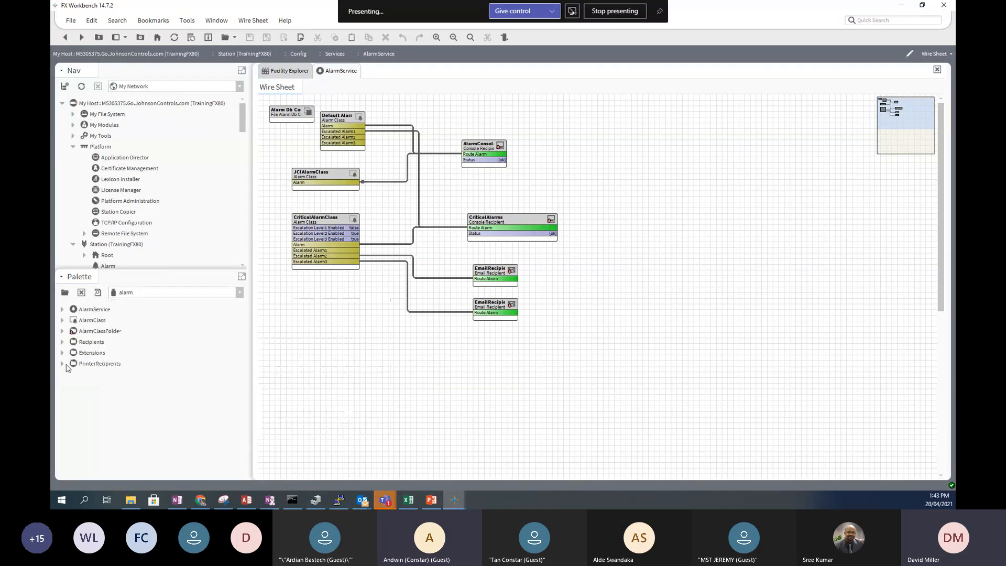
- Drag a StationRecipient from the palette's Recipients group onto the AlarmService wire sheet
left_click(62, 342)
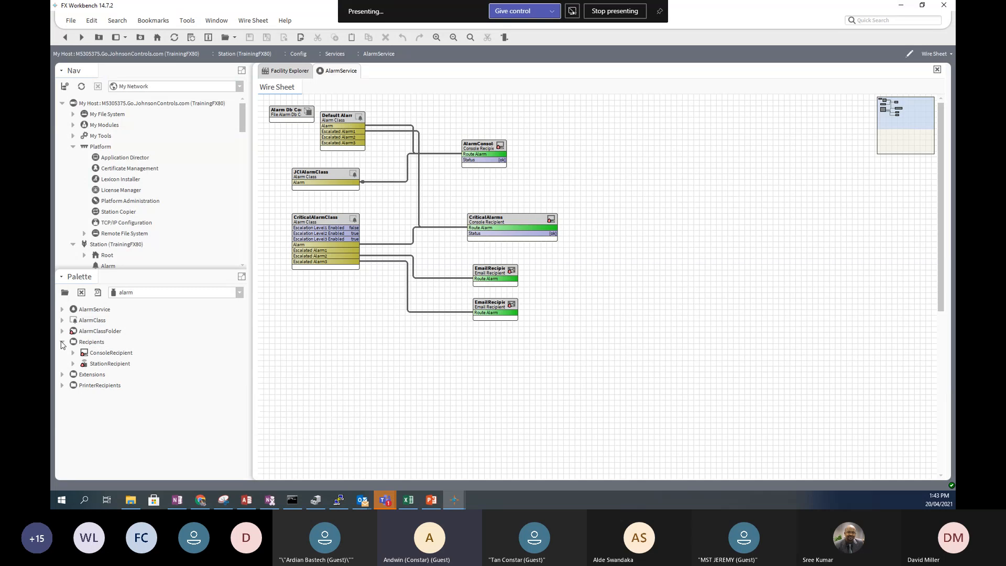
left_click(95, 365)
mouse_move(95, 368)
left_mouse_down()
mouse_move(497, 355)
mouse_move(511, 105)
mouse_move(500, 102)
mouse_move(526, 176)
left_mouse_up()
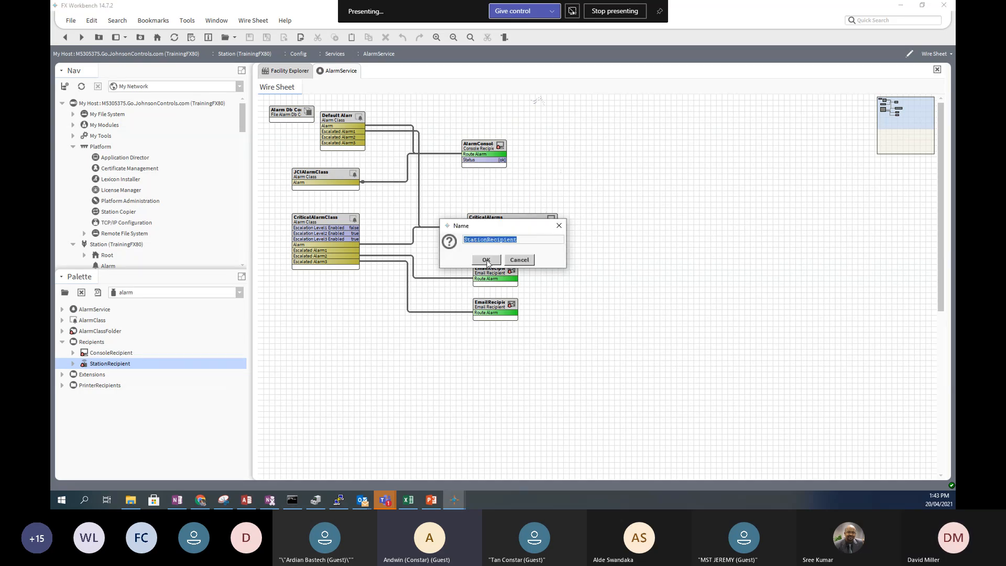
- Keep the default name StationRecipient, nudge it left, and wire CriticalAlarmClass Alarm to its Route Alarm
left_click(486, 260)
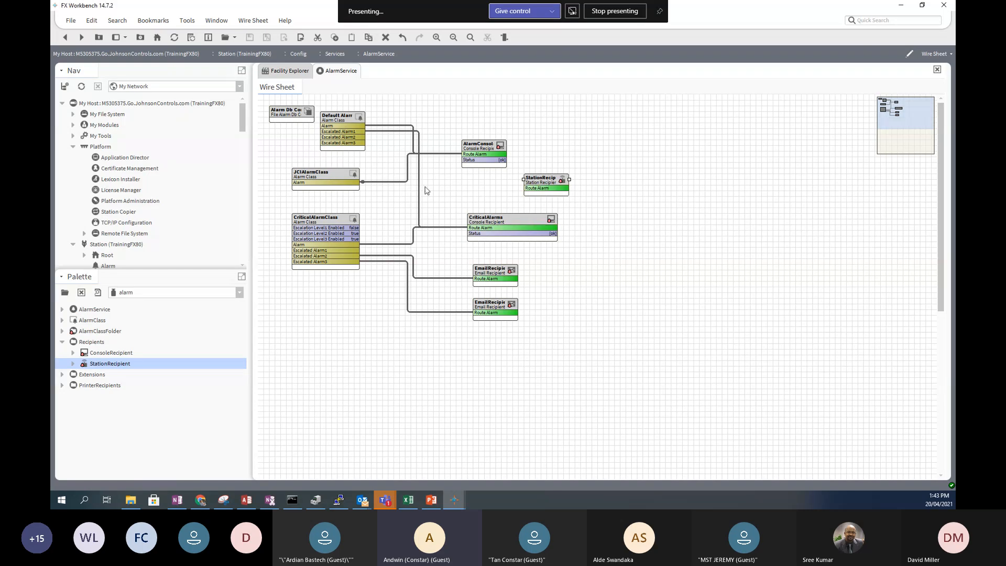
left_click_drag(545, 185, 523, 185)
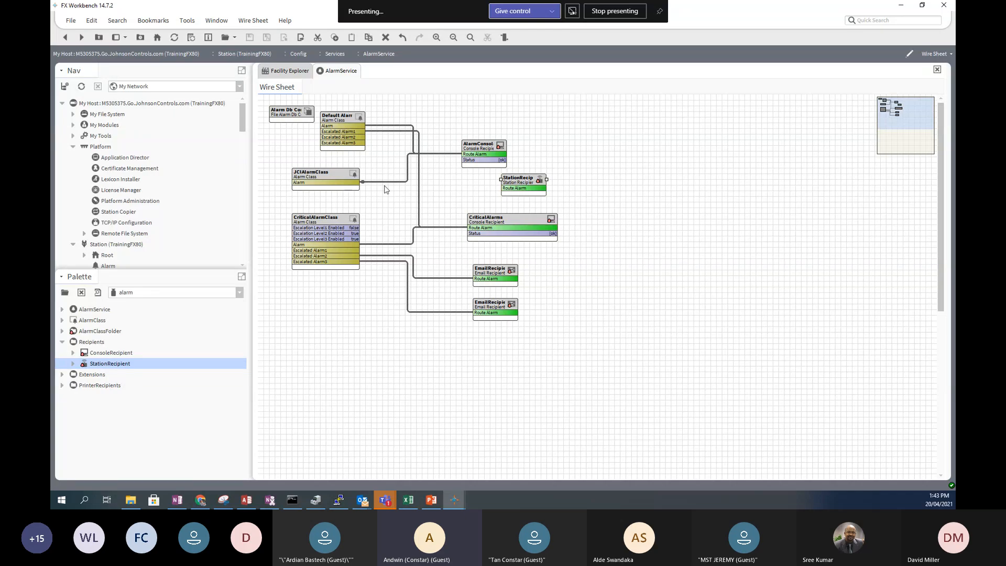
left_click_drag(354, 243, 580, 181)
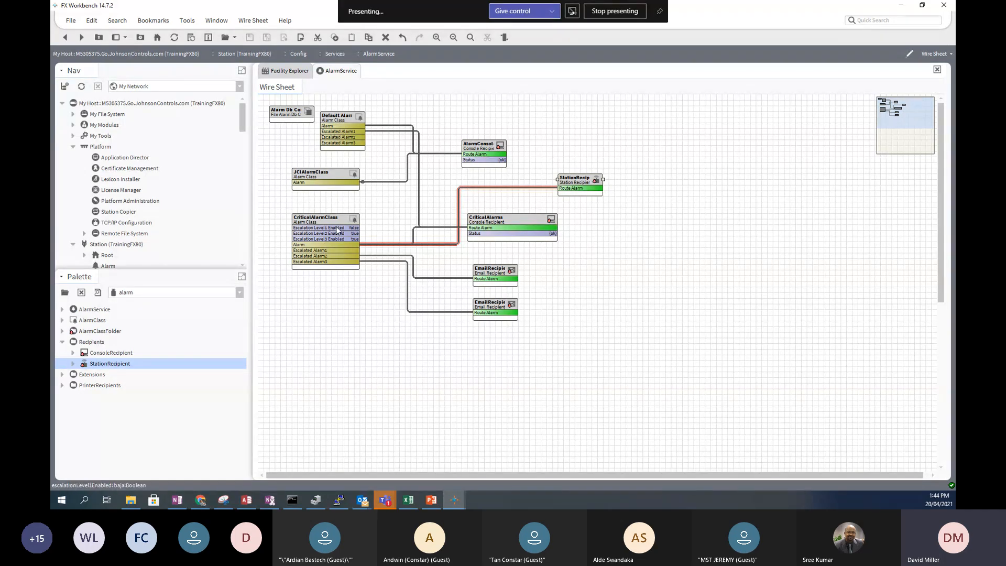
- Open the StationRecipient's property sheet to review its days, transitions and Route Acks setting
double_click(575, 179)
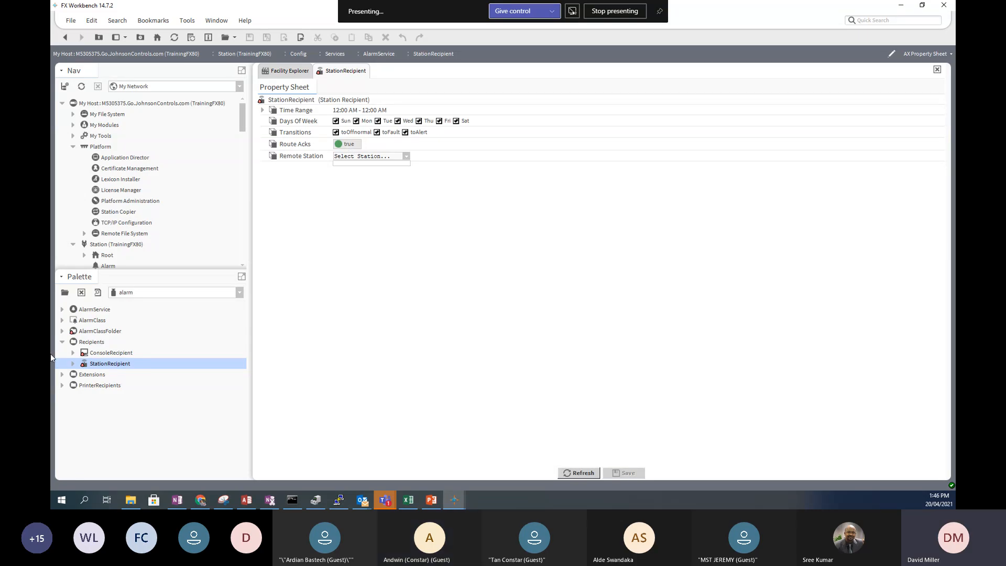
- Log in to the platform's Application Director and confirm TrainingFX80 is running
double_click(117, 160)
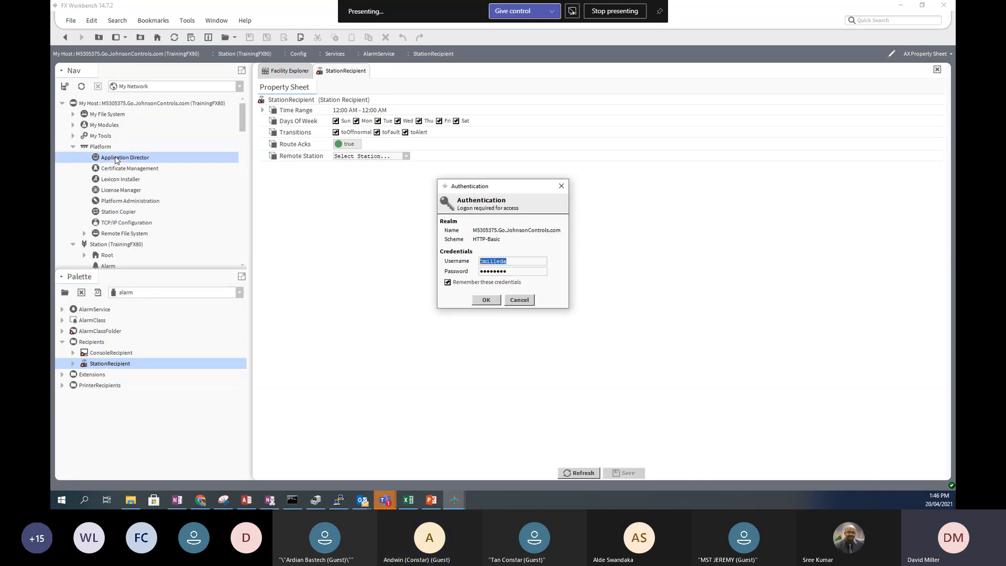
left_click(486, 300)
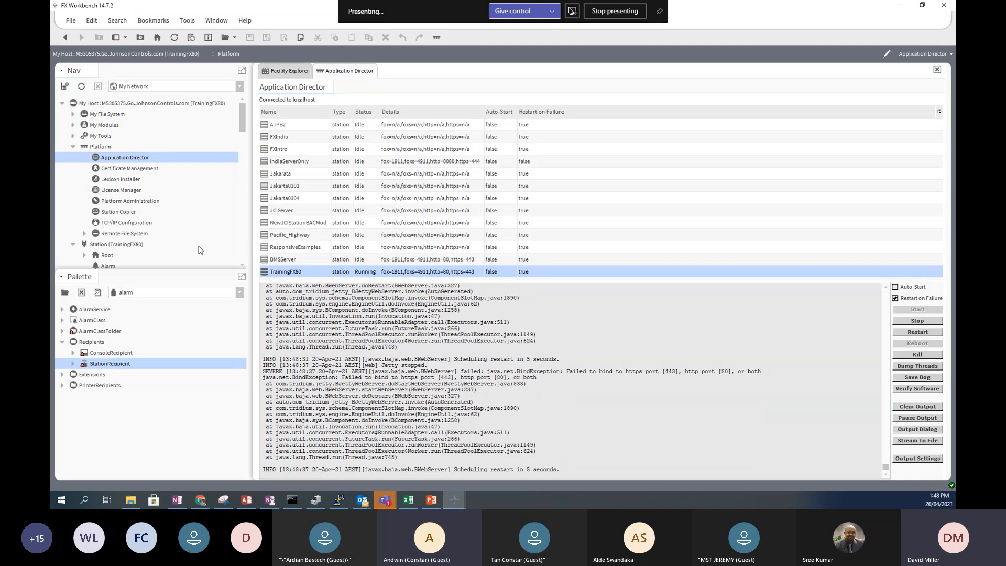
scroll(199, 250, "down", 4)
scroll(200, 248, "down", 2)
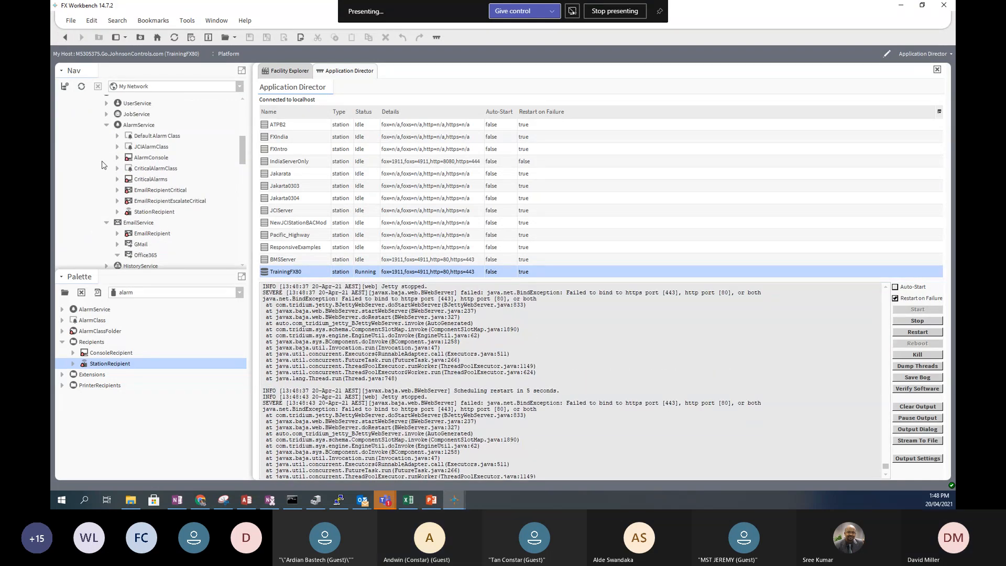
- On the AlarmService sheet, move CriticalAlarmClass lower and shift CriticalAlarms and both EmailRecipient blocks right
left_click(136, 125)
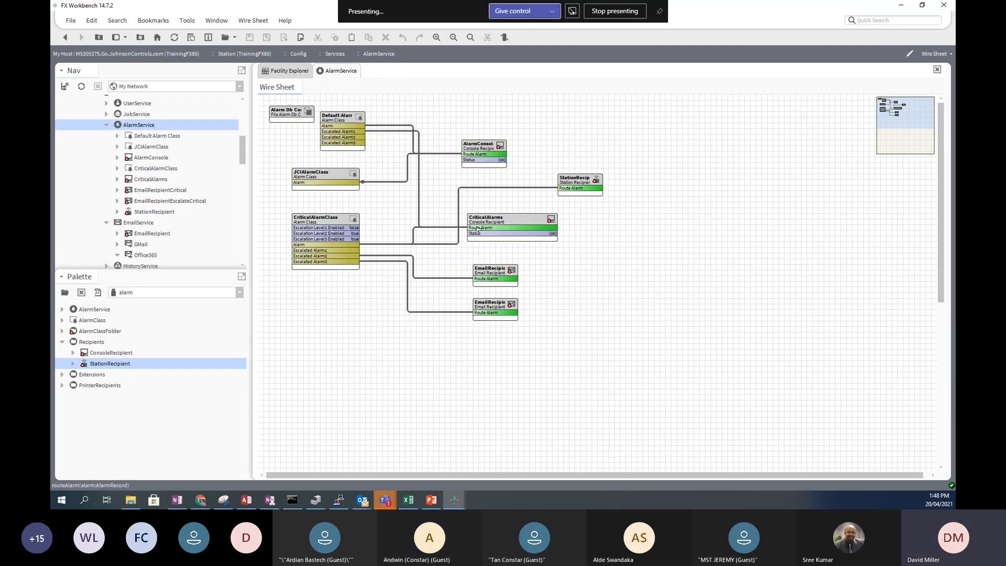
left_click_drag(328, 225, 328, 310)
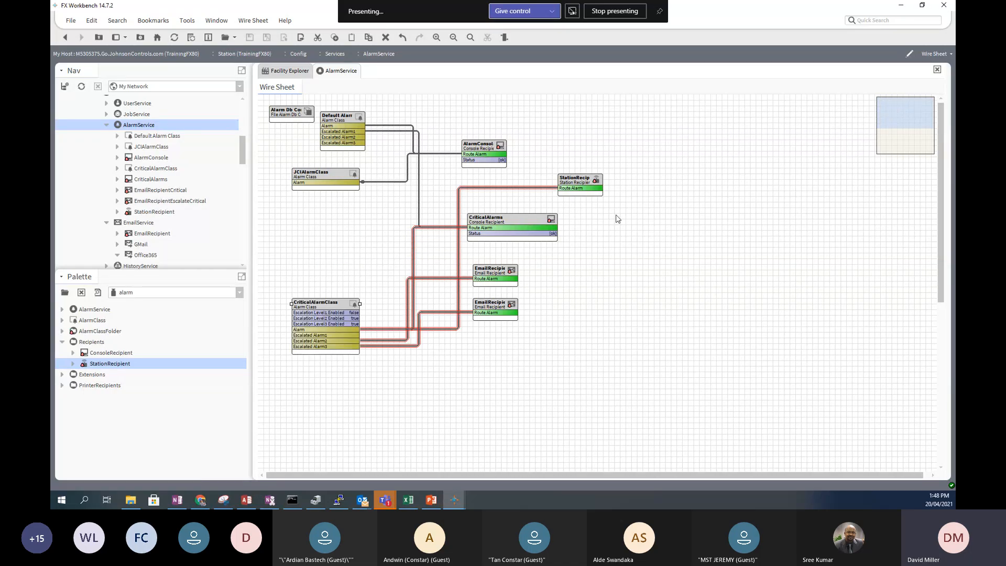
left_click(514, 219)
left_click_drag(645, 244, 645, 243)
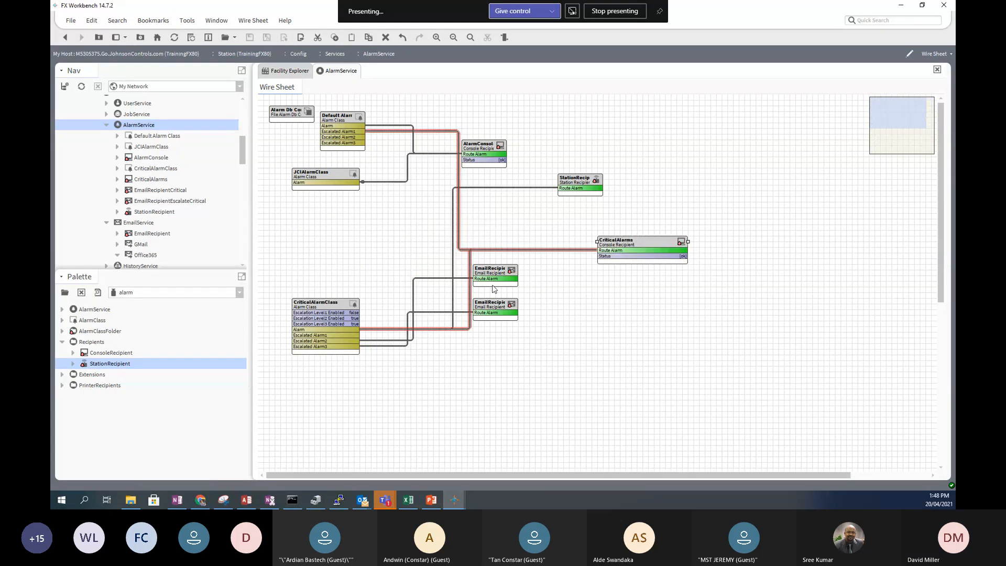
left_click_drag(495, 276, 616, 285)
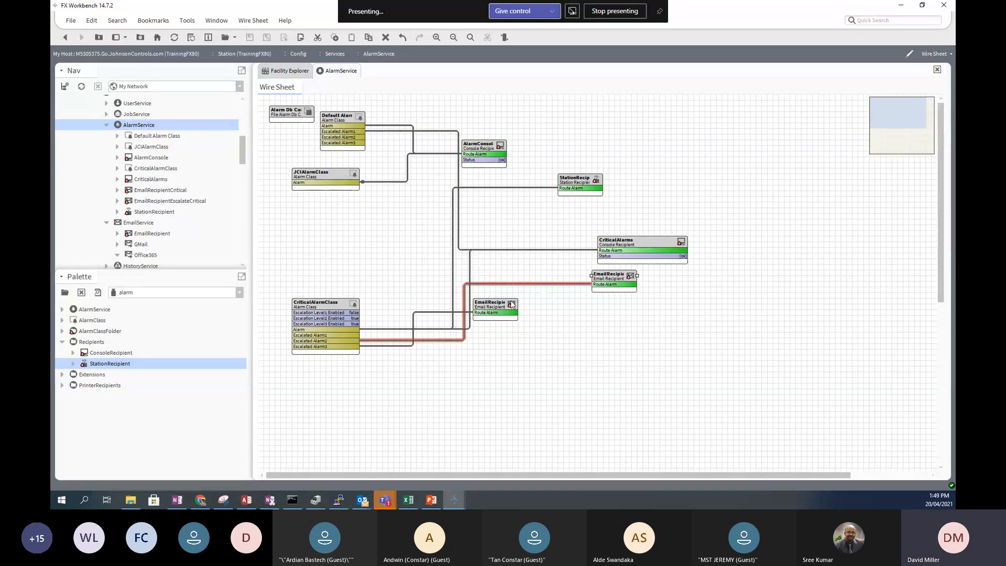
left_click_drag(498, 303, 621, 310)
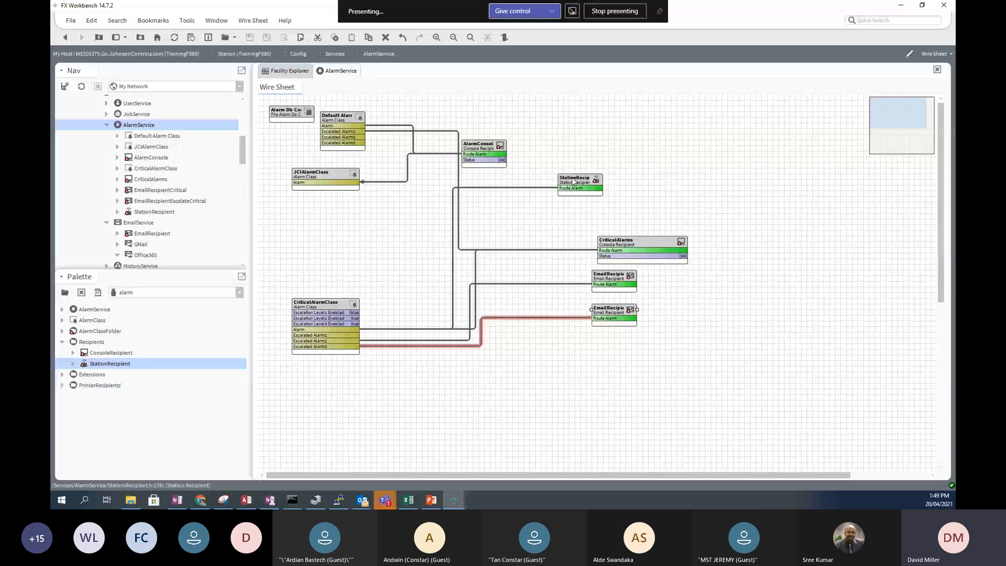
- Delete the StationRecipient block and the Default Alarm Class link into CriticalAlarms
left_click_drag(571, 180, 594, 180)
right_click(602, 184)
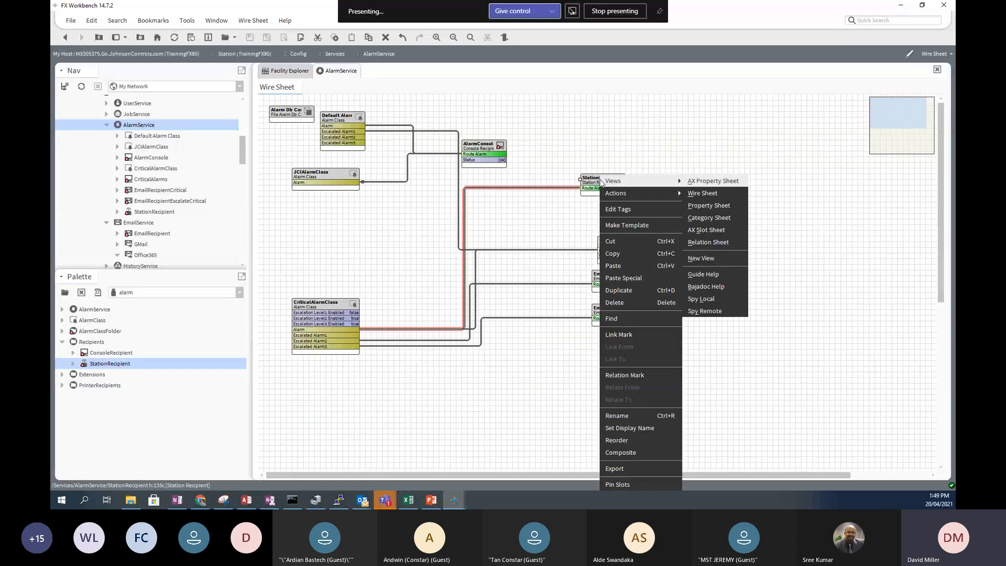
left_click(616, 307)
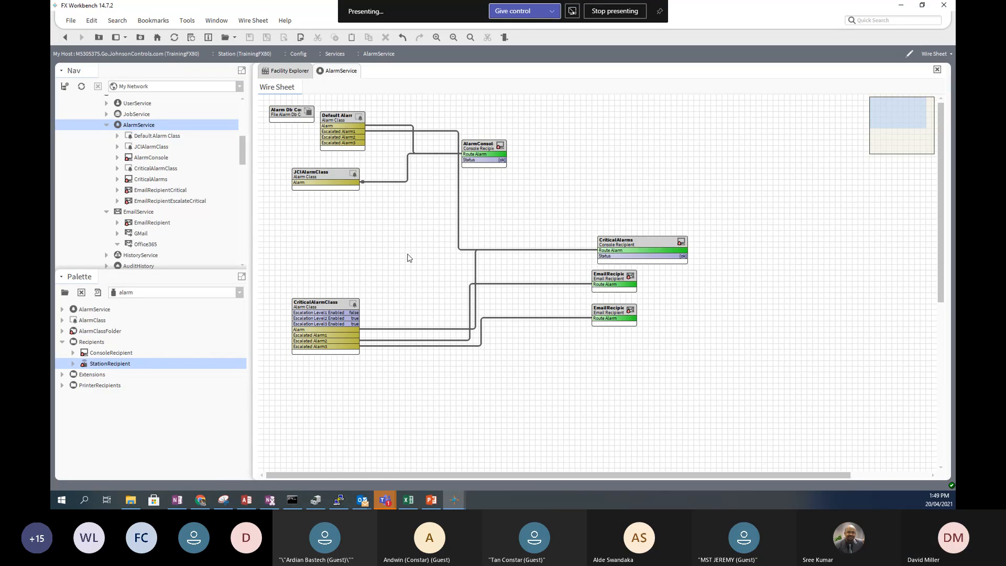
left_click(458, 234)
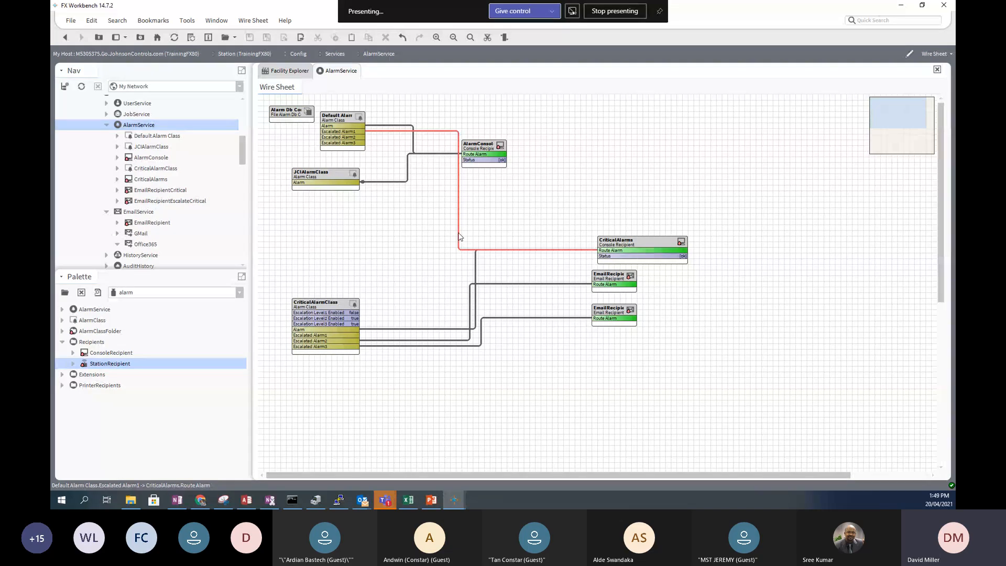
right_click(459, 233)
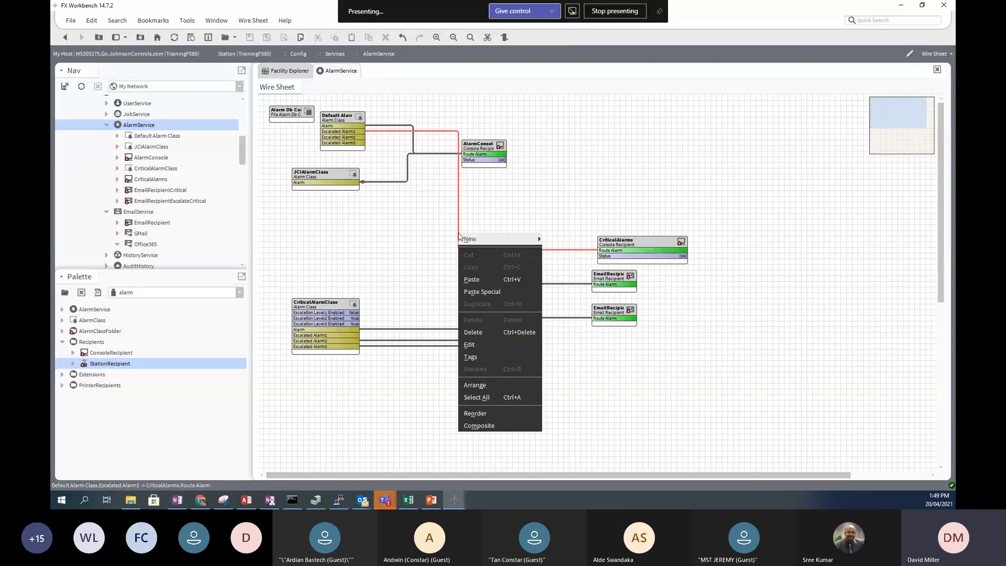
left_click(483, 334)
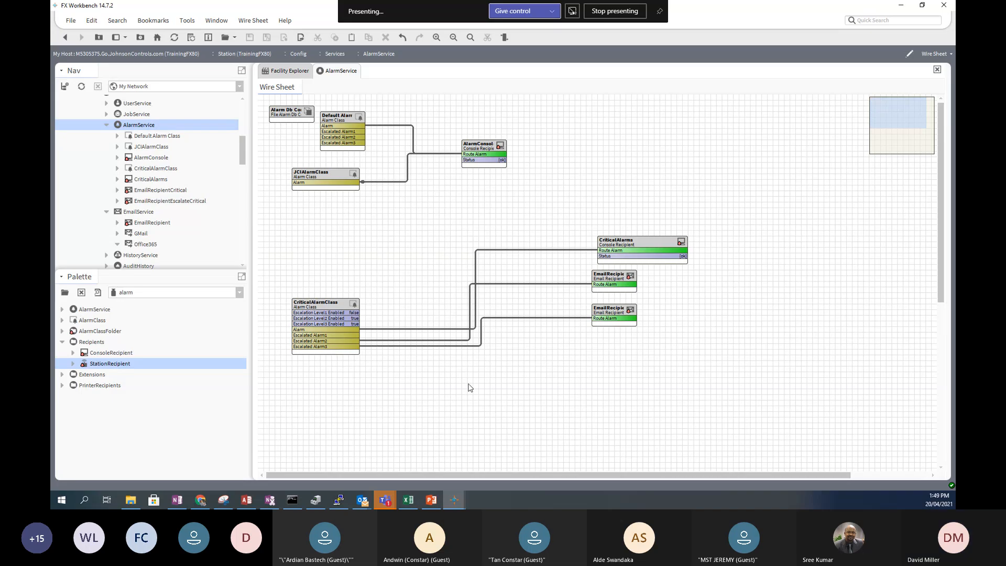
- Wire Escalated Alarm1 to the lower EmailRecipient and delete the Alarm-to-Route Alarm link into CriticalAlarms
left_click(351, 336)
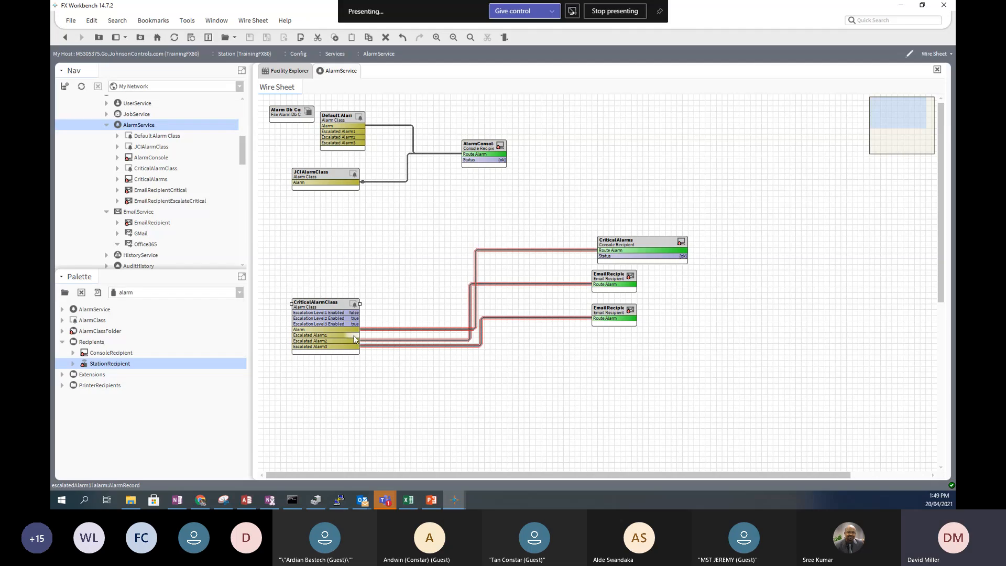
left_click_drag(354, 335, 581, 266)
left_click(562, 251)
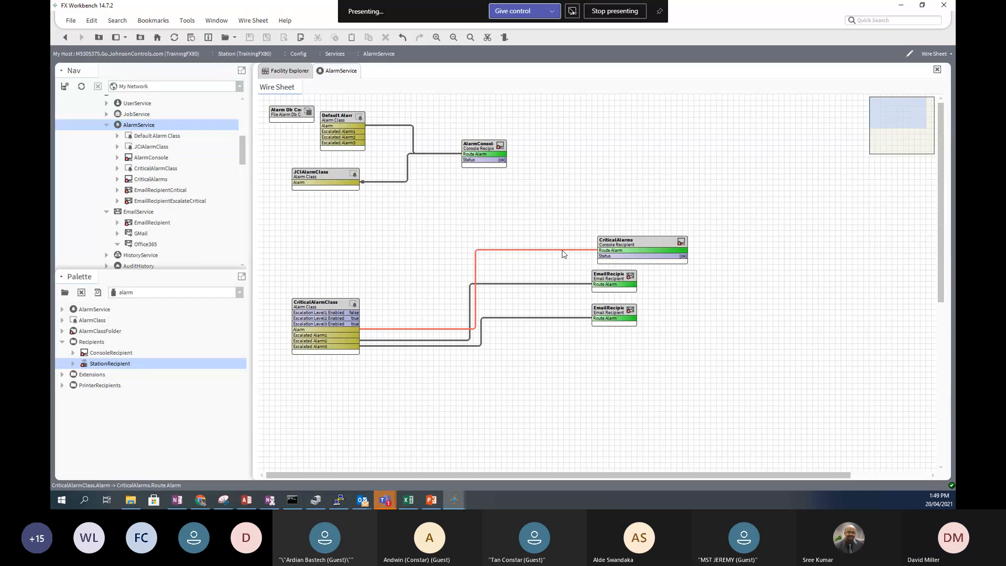
right_click(562, 251)
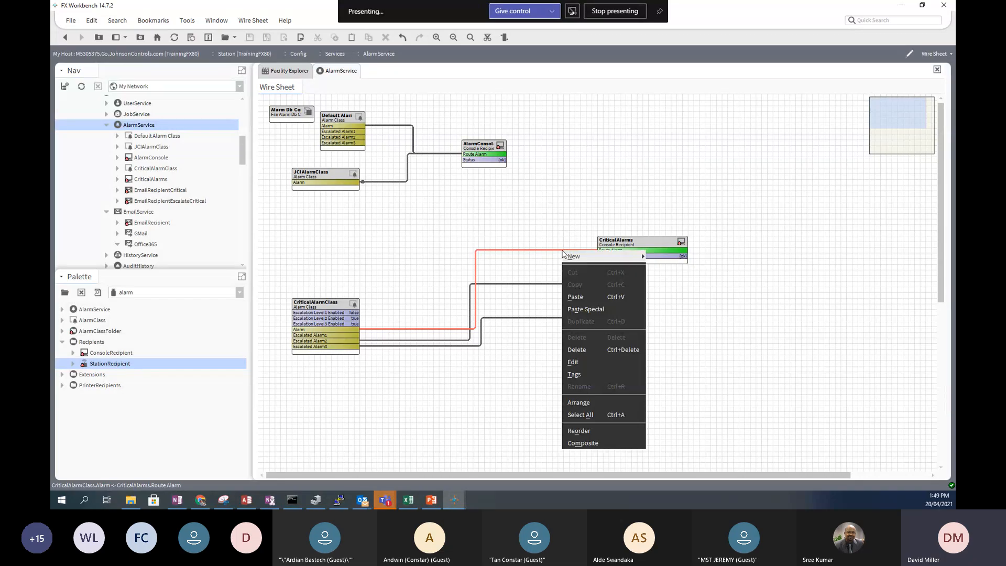
left_click(579, 349)
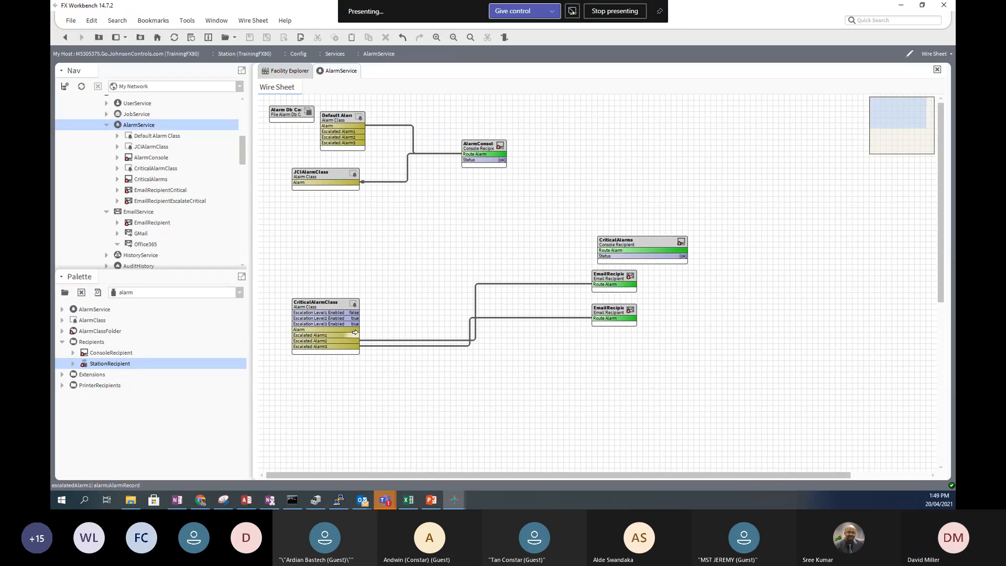
- Rewire CriticalAlarmClass Alarm to CriticalAlarms Route Alarm and move CriticalAlarms up and left
left_click_drag(355, 329, 598, 250)
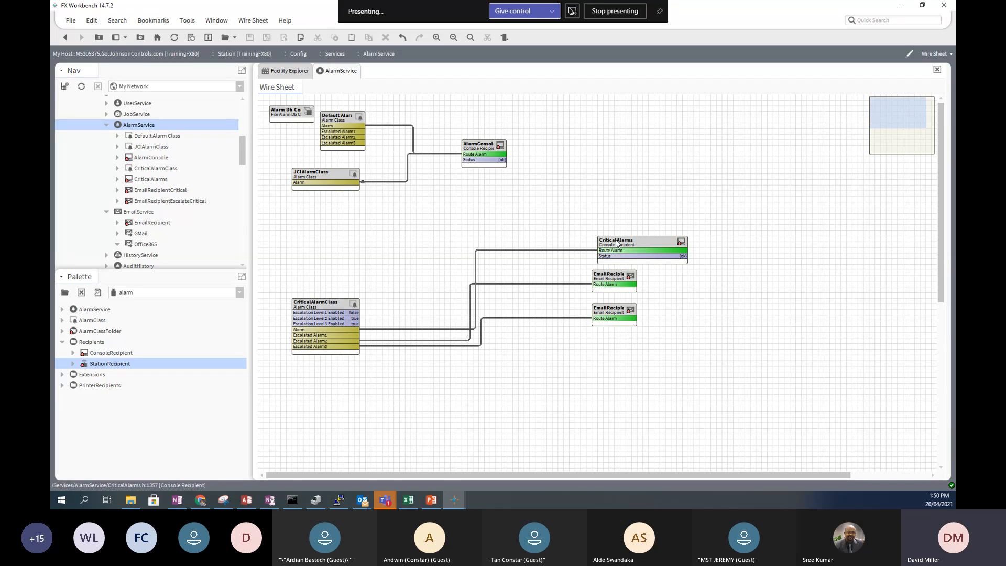
left_click_drag(616, 240, 475, 235)
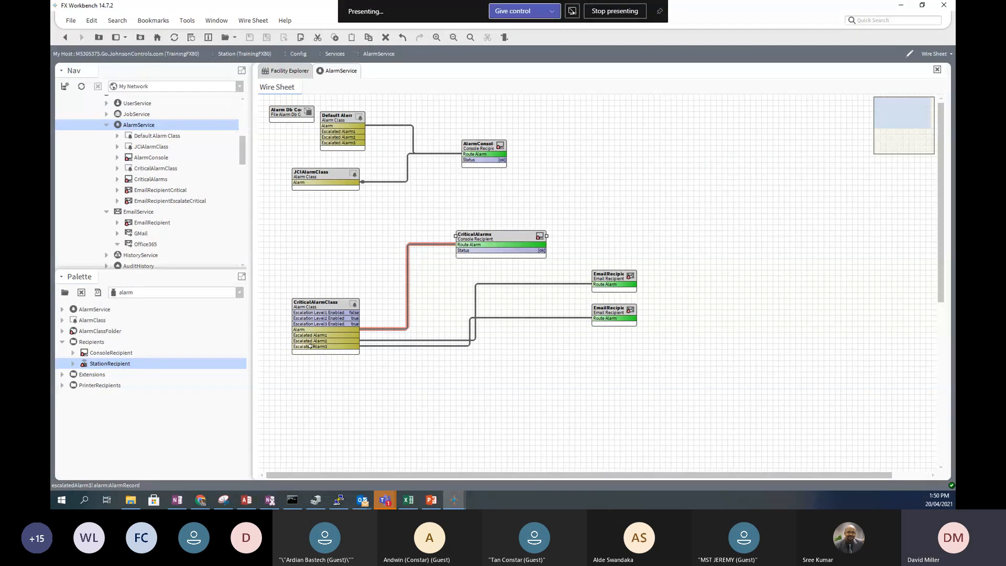
left_click(324, 304)
- Unpin the Escalated Alarm1 slot from the CriticalAlarmClass block
right_click(324, 304)
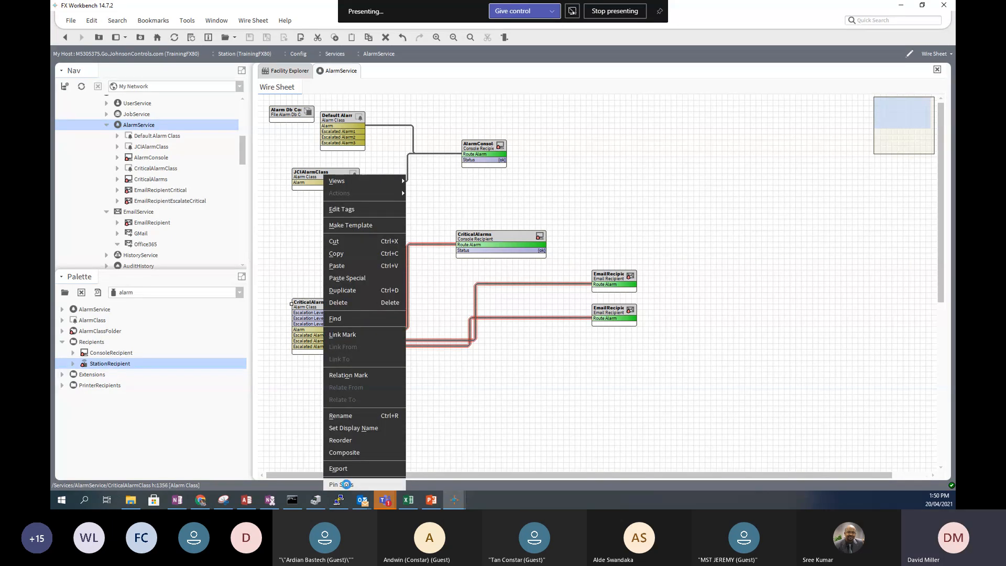
left_click(342, 485)
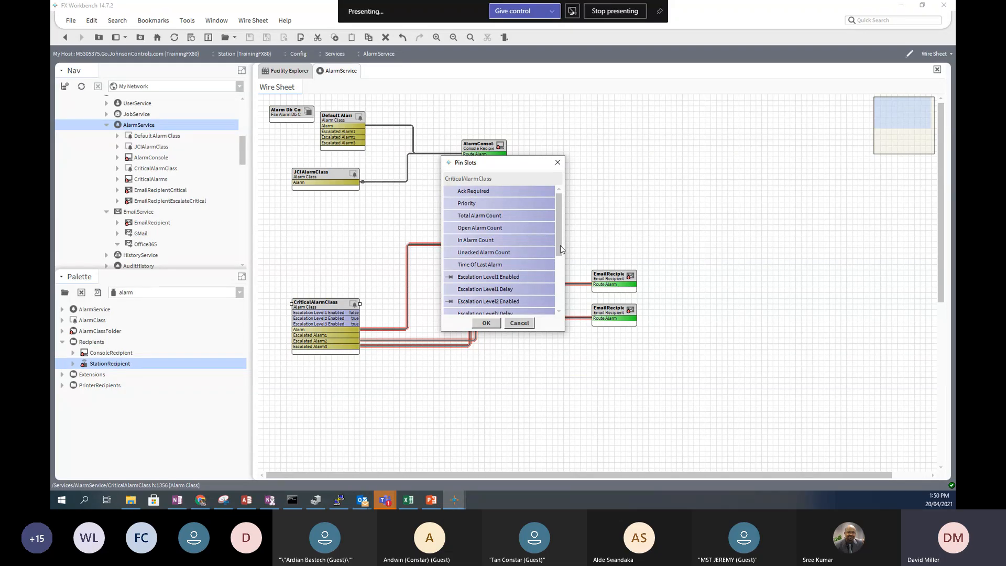
left_click_drag(561, 245, 560, 322)
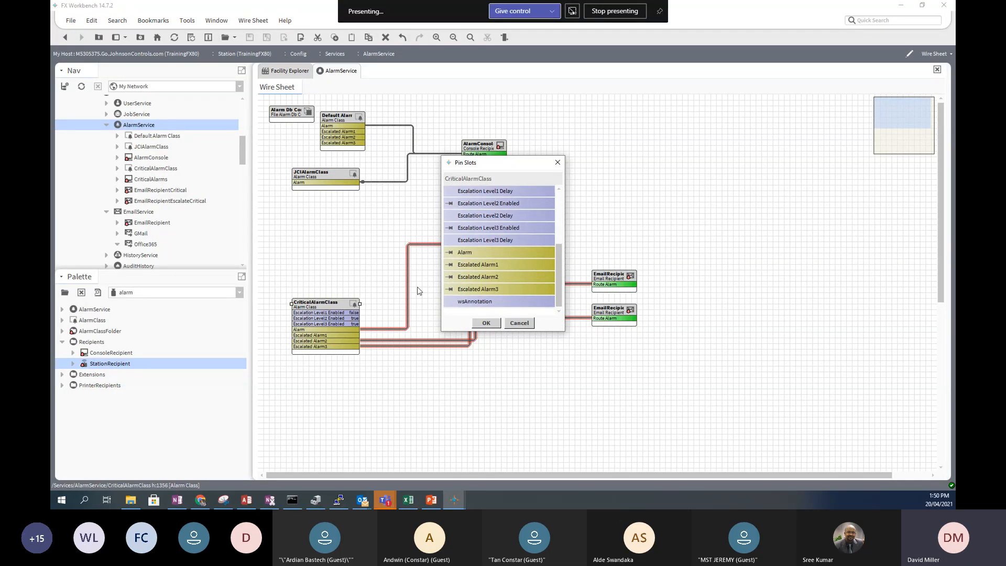
left_click(449, 265)
left_click(486, 323)
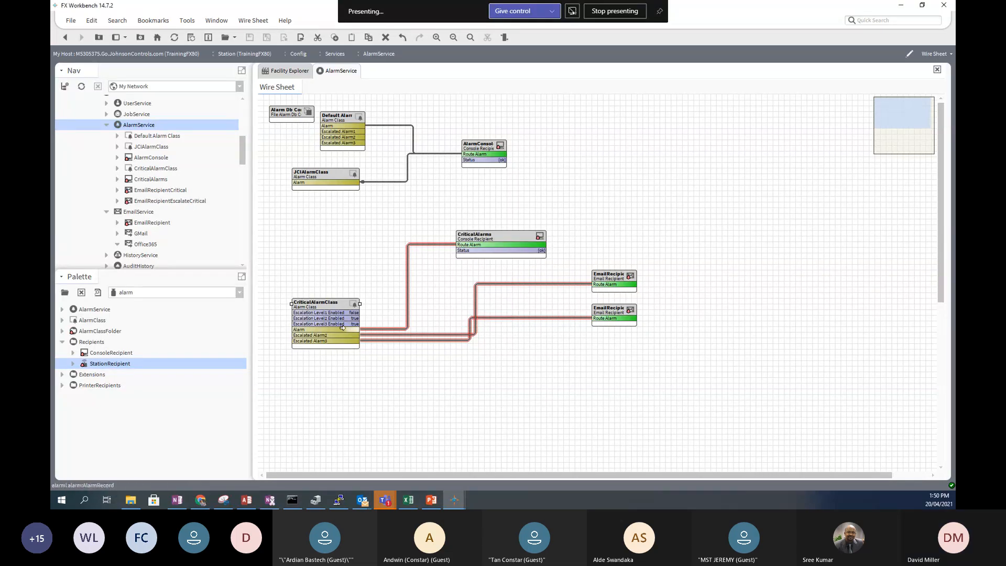
- Pin the Escalation Level1 Delay slot onto the CriticalAlarmClass block
right_click(334, 308)
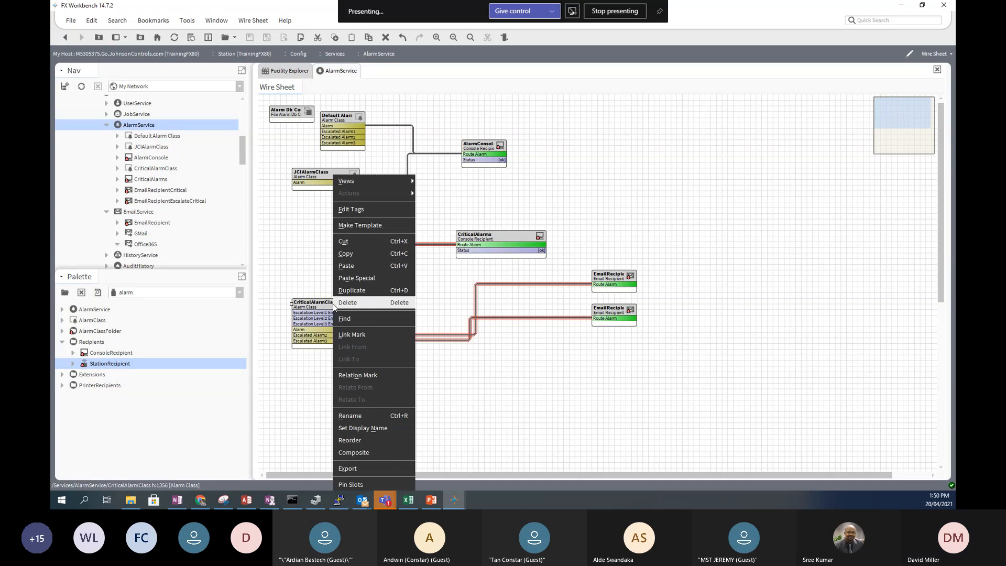
left_click(358, 485)
left_click(449, 288)
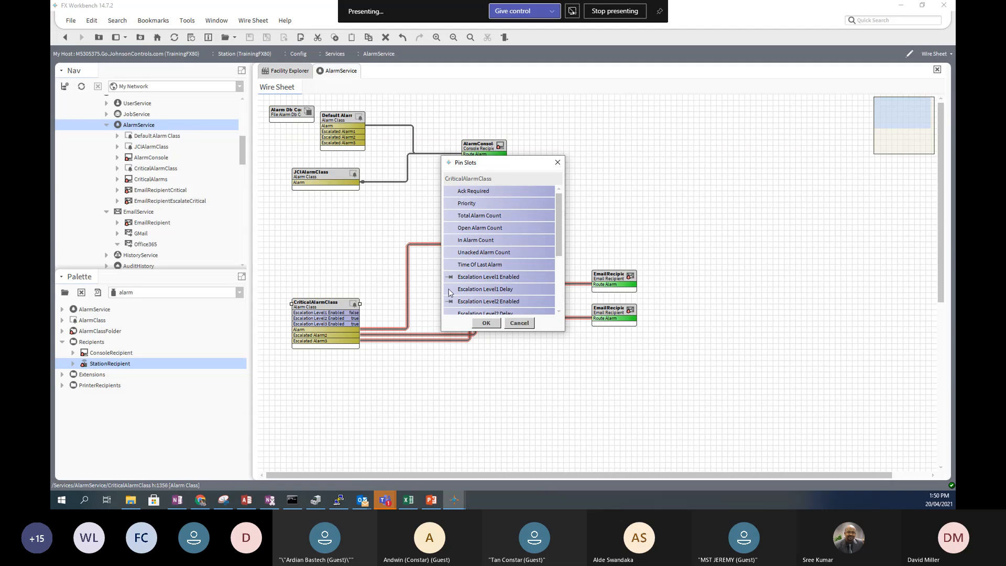
left_click(485, 323)
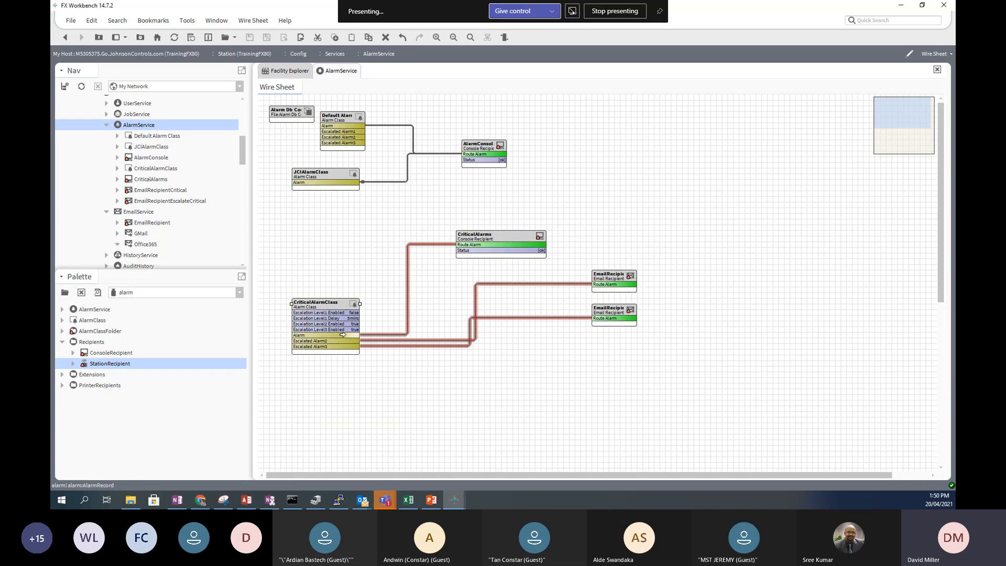
- Pin Escalated Alarm1 back onto the CriticalAlarmClass block
right_click(330, 306)
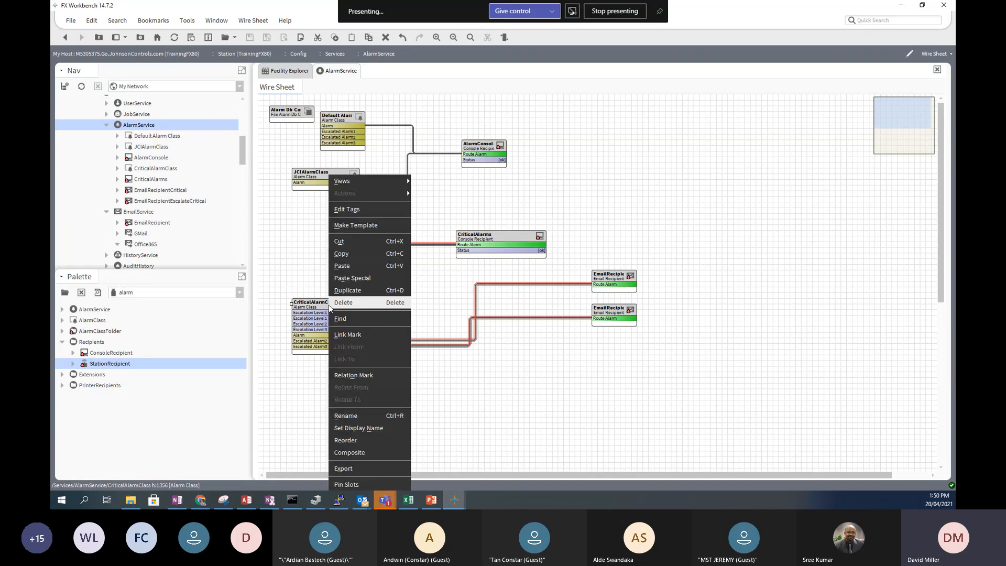
left_click(353, 480)
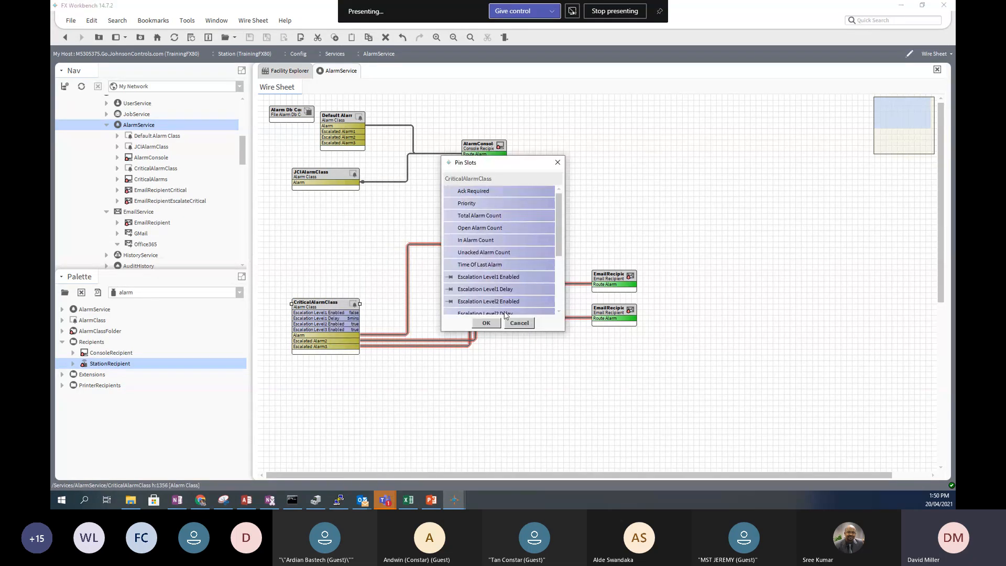
scroll(489, 285, "down", 1)
left_click_drag(560, 258, 562, 298)
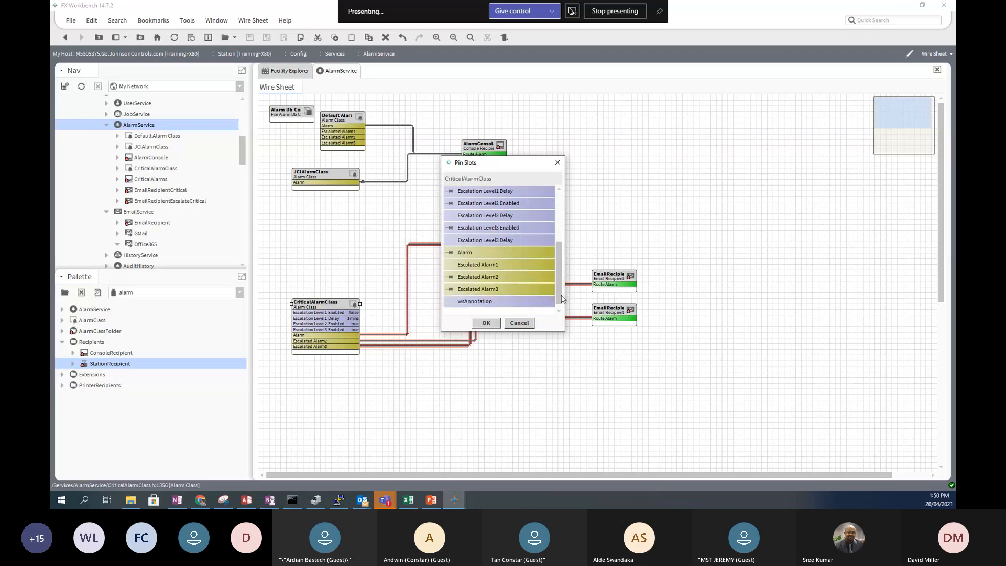
left_click(452, 264)
left_click(487, 323)
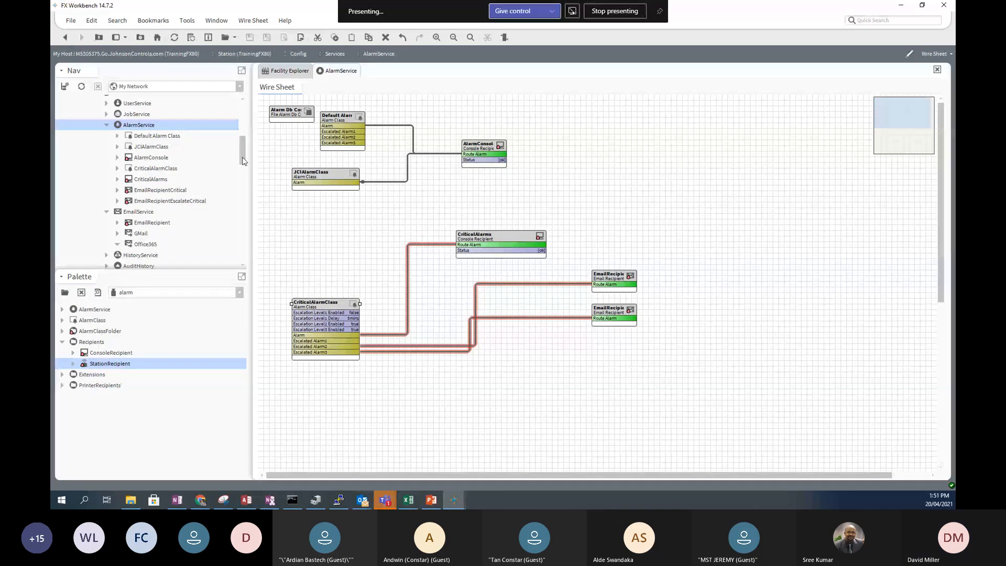
- Open the Custom Control wire sheet and move the NumericWritable block higher
left_click_drag(243, 163, 245, 226)
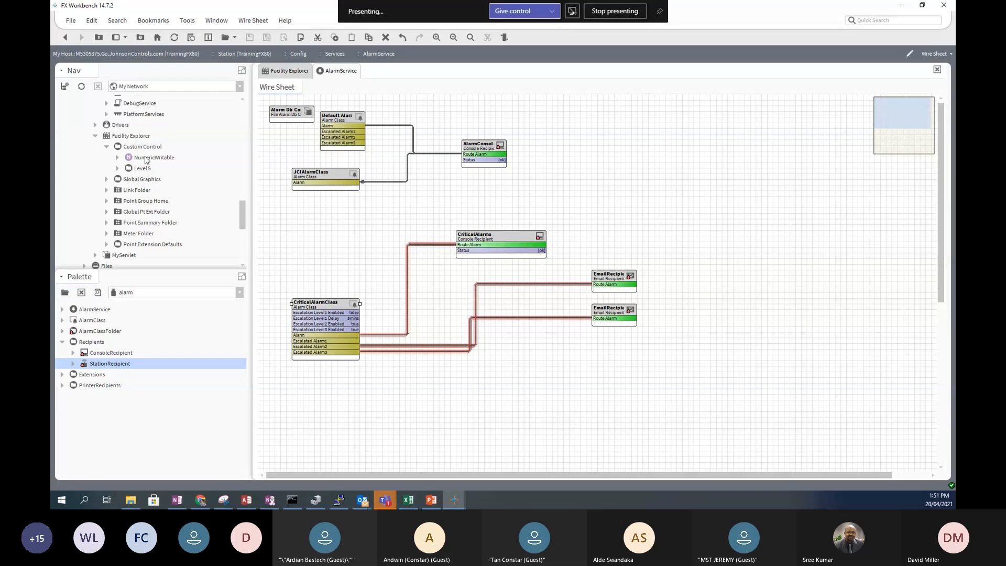
double_click(146, 148)
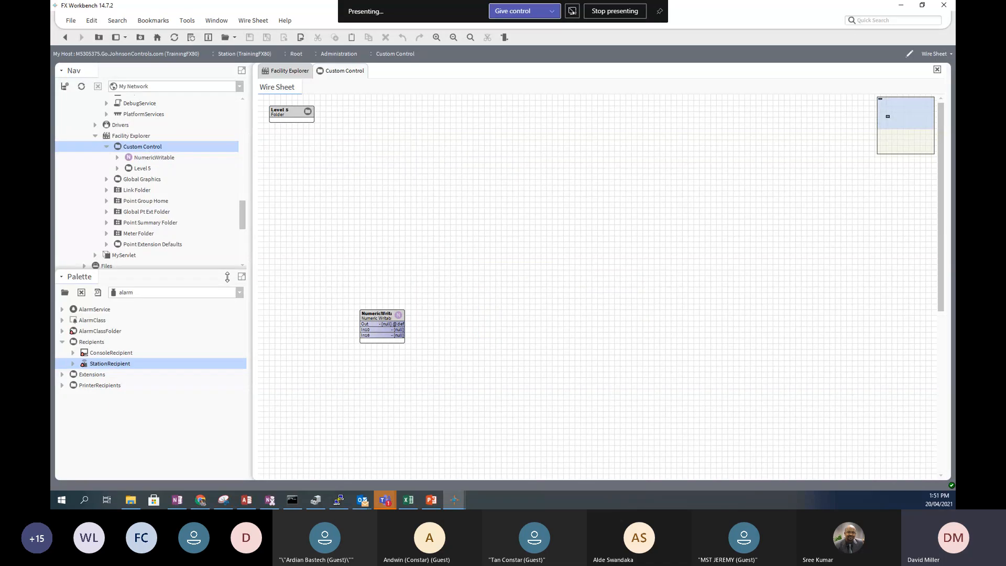
left_click_drag(374, 308, 375, 178)
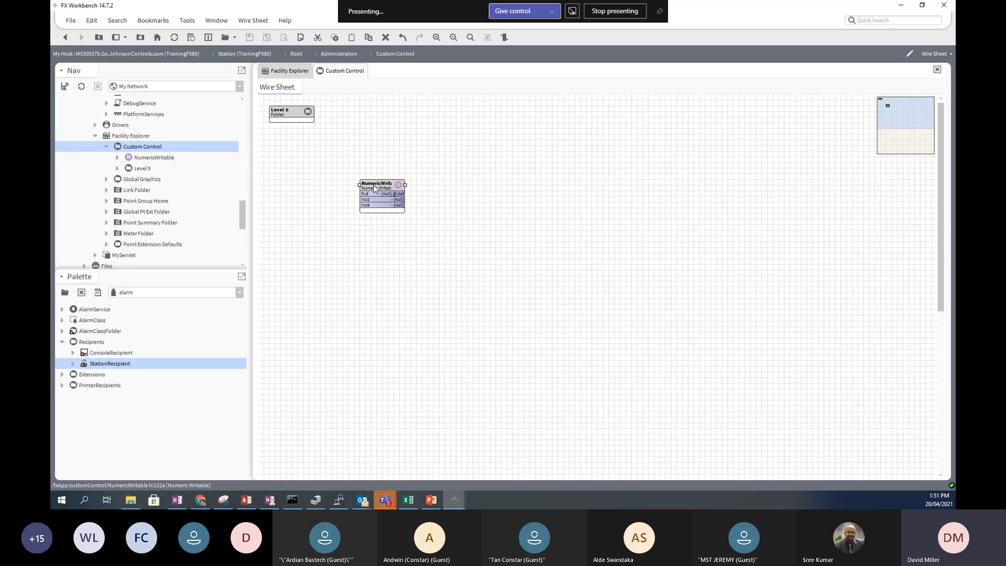
- Use the NumericWritable Set action to make its output 50
right_click(372, 188)
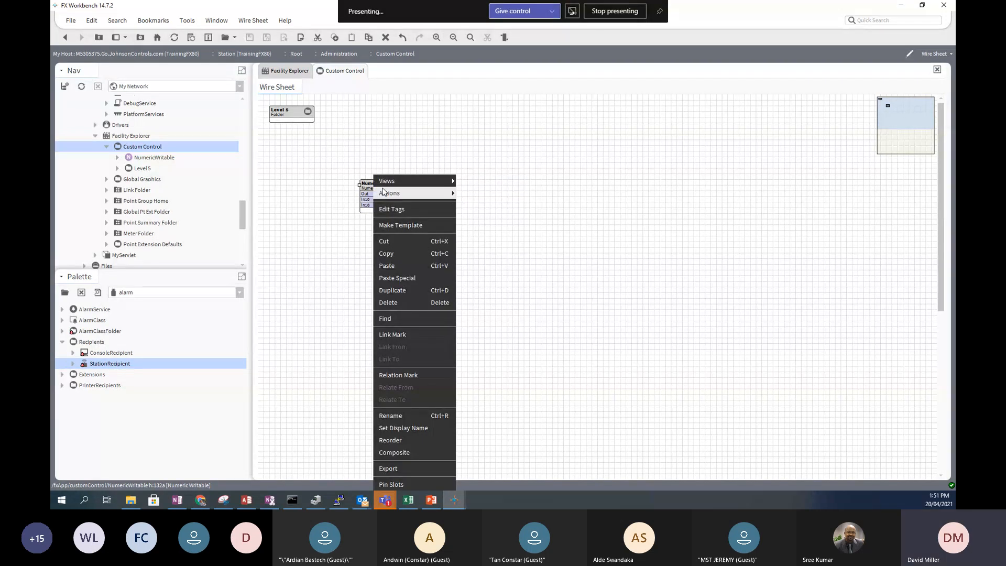
mouse_move(389, 194)
left_click(509, 244)
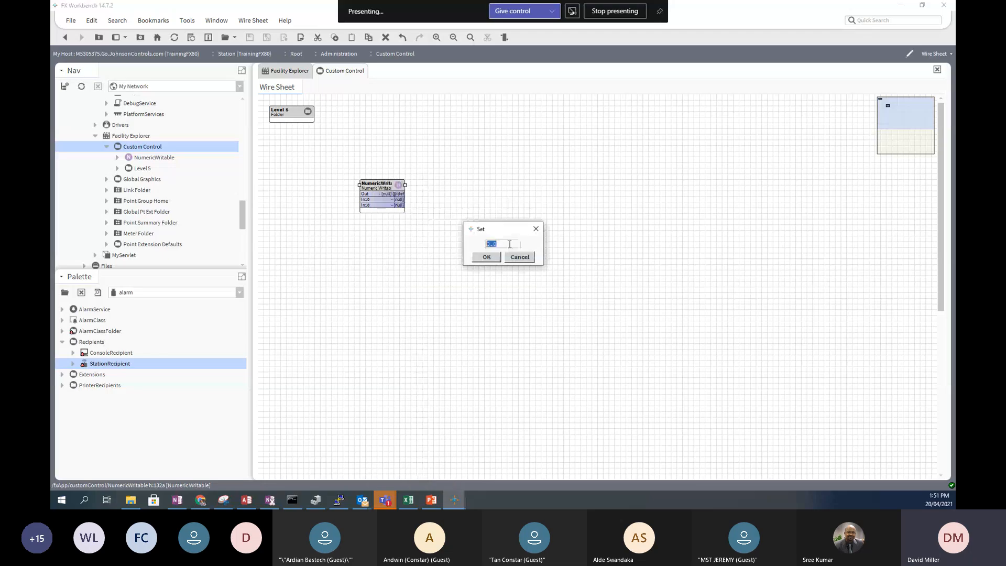
type("50")
left_click(486, 257)
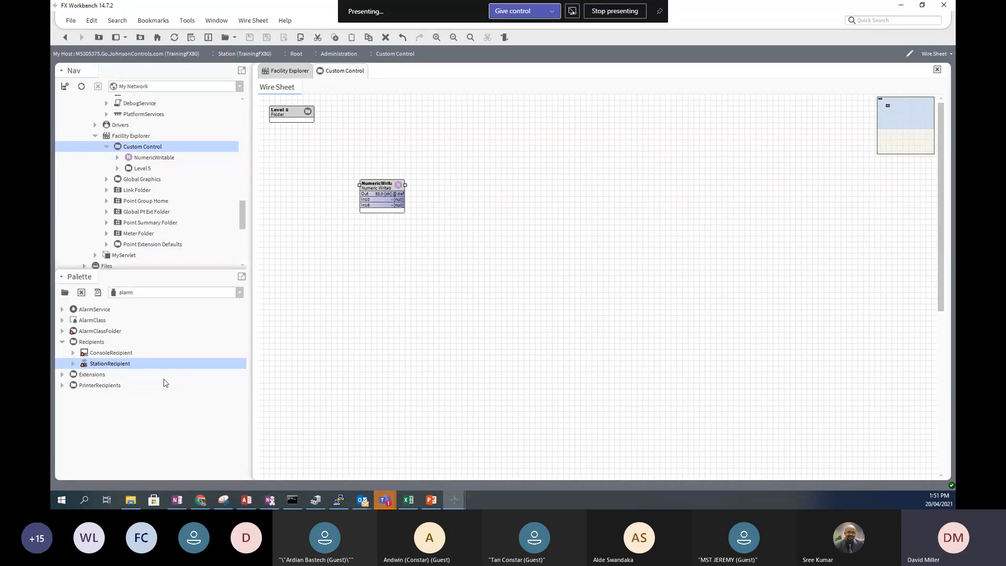
- Add an OutOfRangeAlarmExt to the NumericWritable through its property sheet after the wire-sheet drop failed
left_click(62, 375)
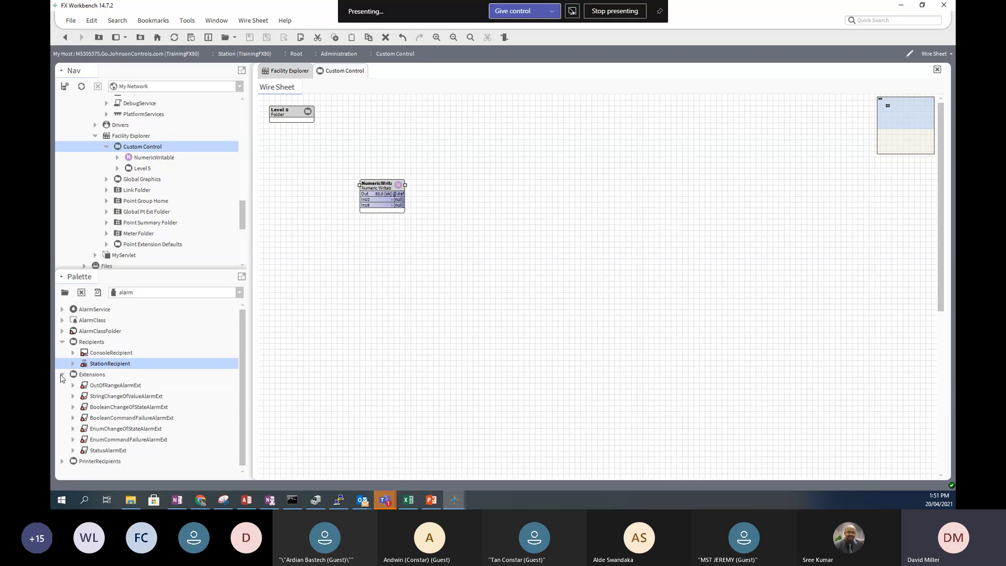
left_click(109, 387)
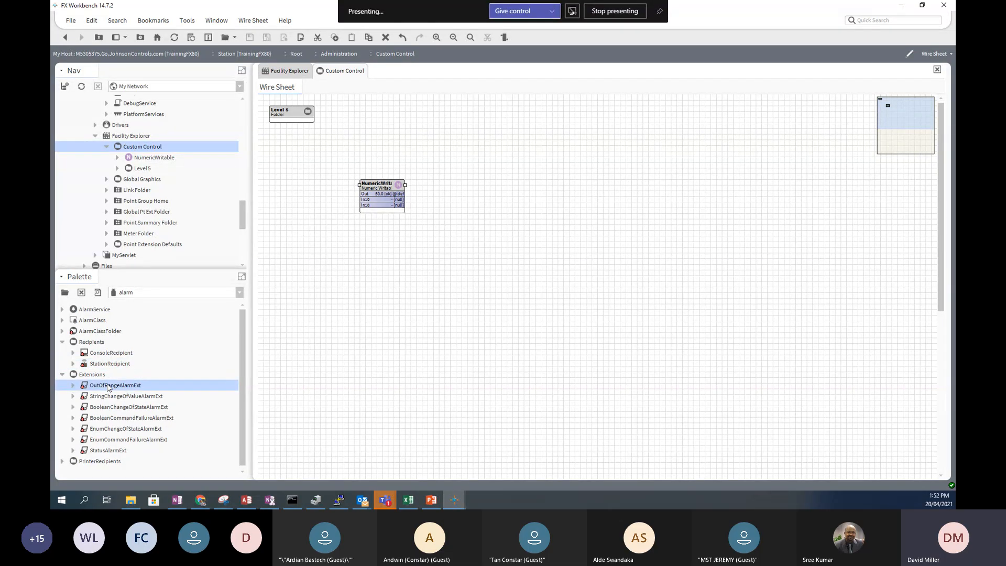
left_click_drag(108, 388, 386, 188)
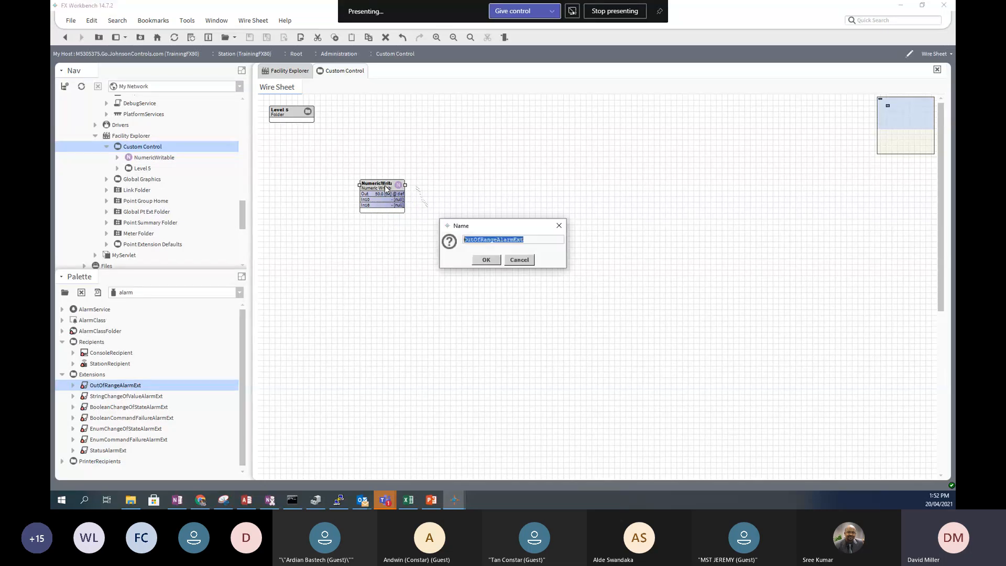
left_click(484, 260)
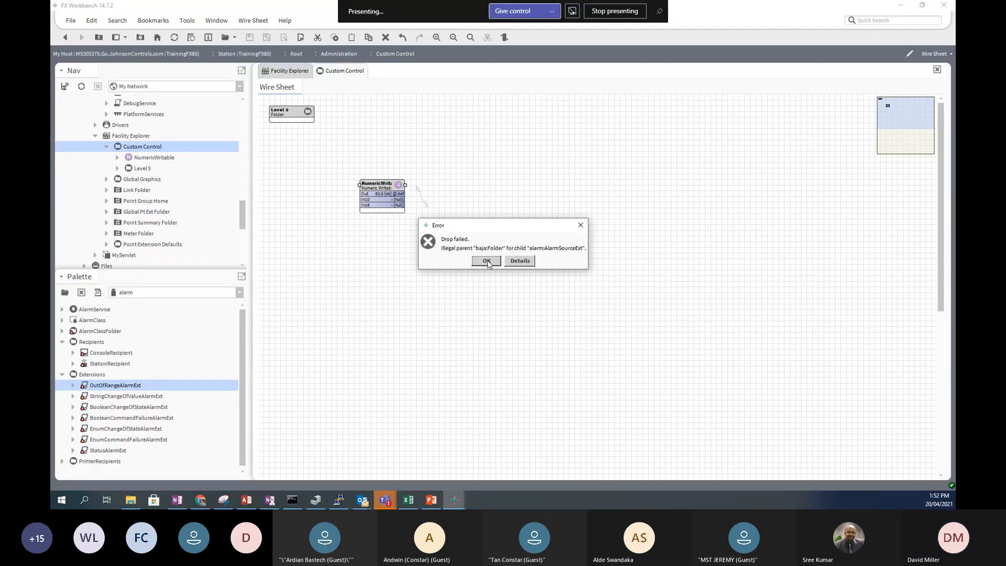
left_click(486, 261)
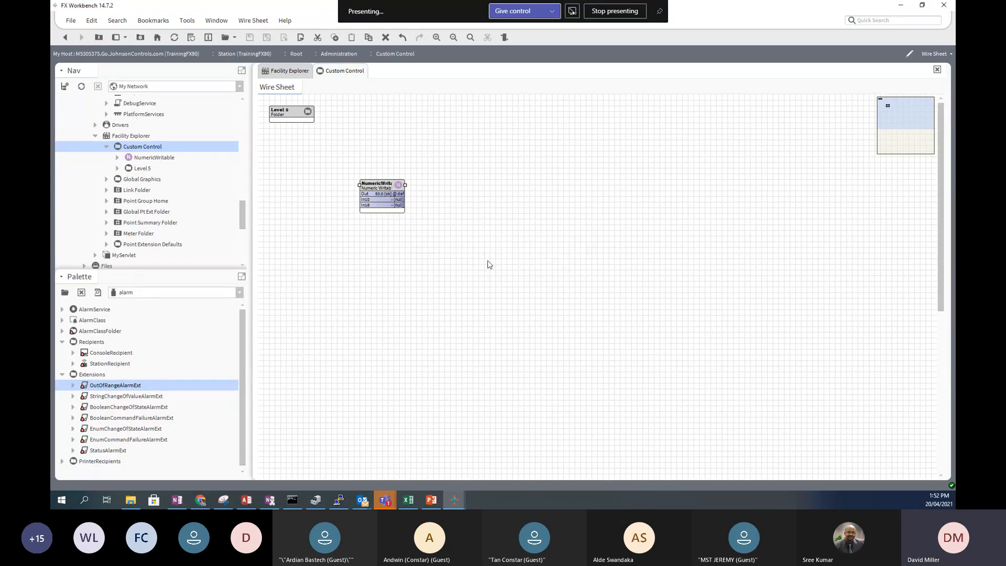
double_click(378, 184)
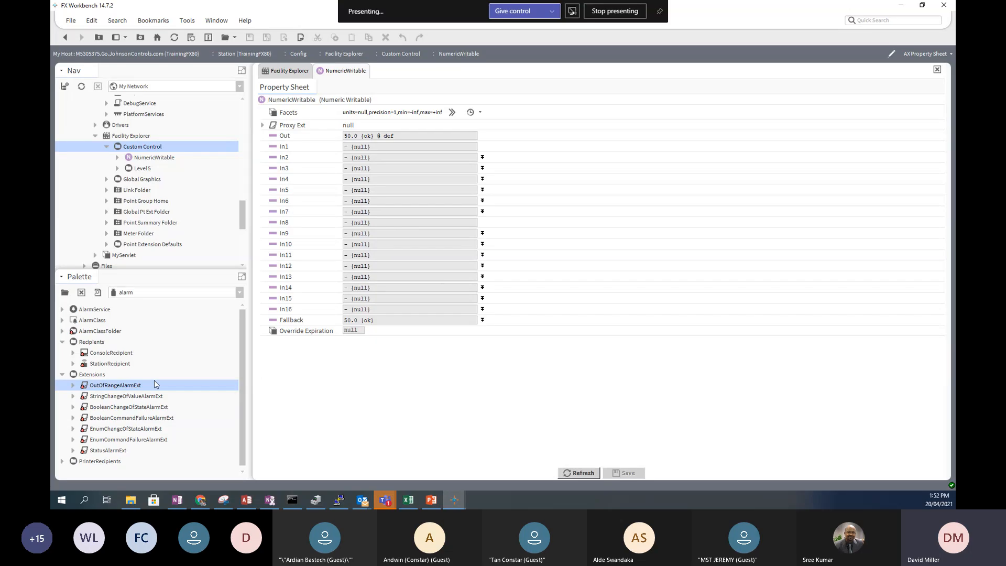
left_click_drag(131, 389, 310, 103)
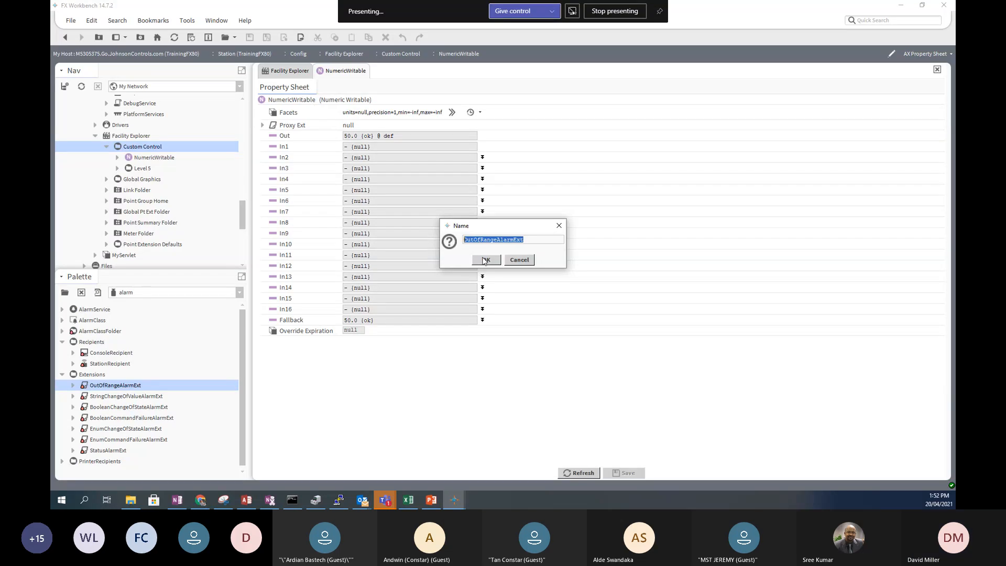
left_click(481, 259)
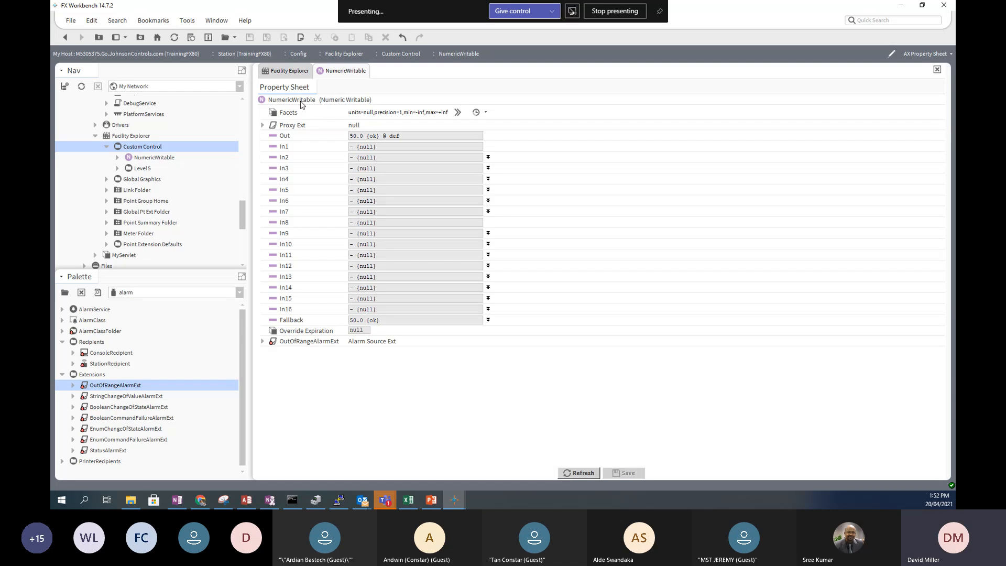
- Expand OutOfRangeAlarmExt and its Offnormal and Fault Algorithms, showing limits and deadband at 0.0
left_click(262, 341)
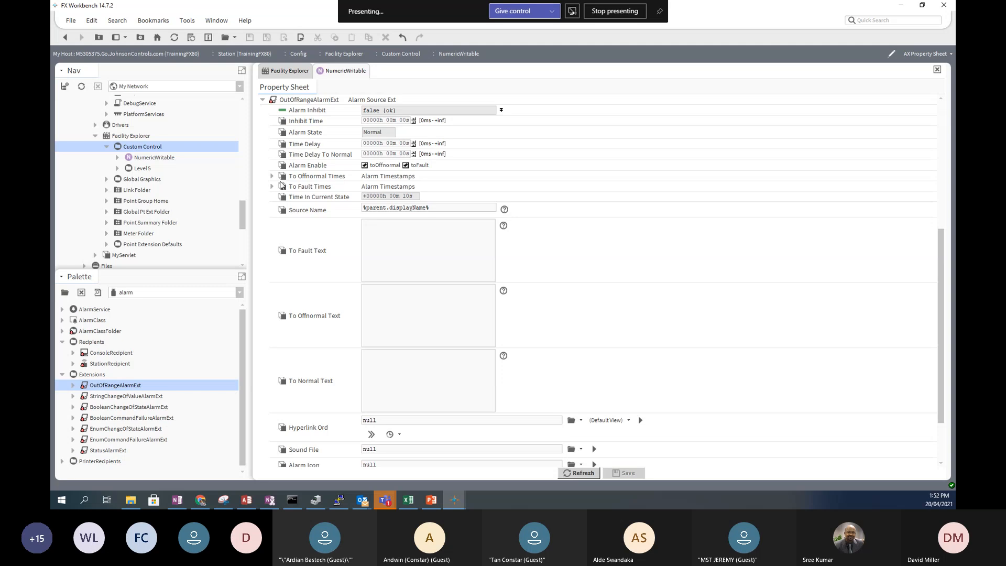
scroll(311, 262, "down", 2)
scroll(313, 272, "down", 1)
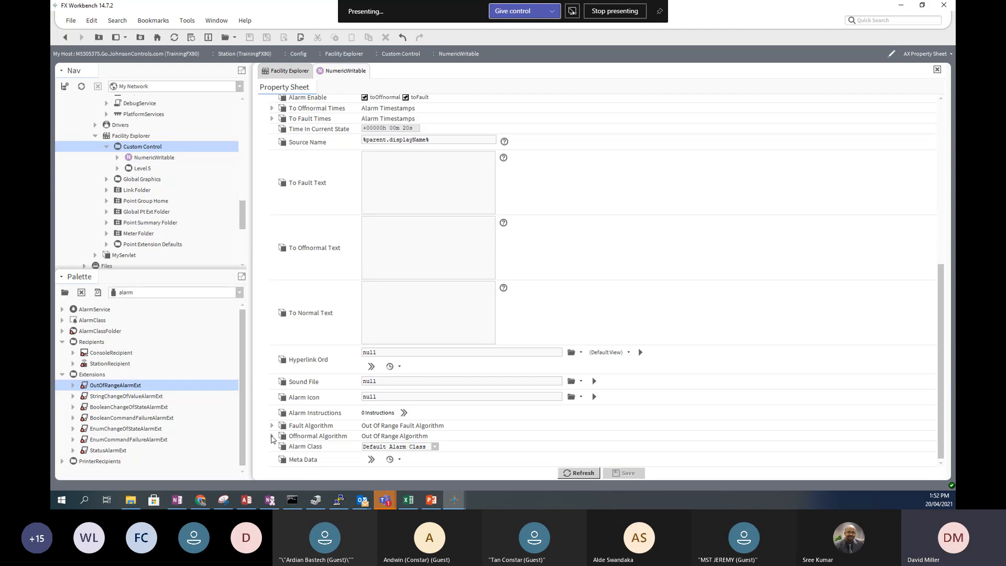
left_click(272, 436)
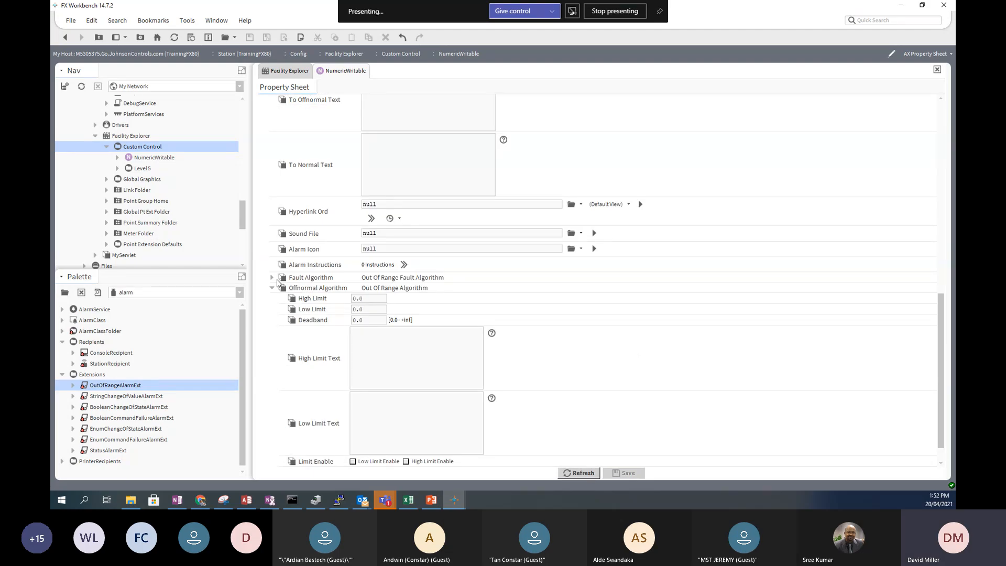
left_click(272, 278)
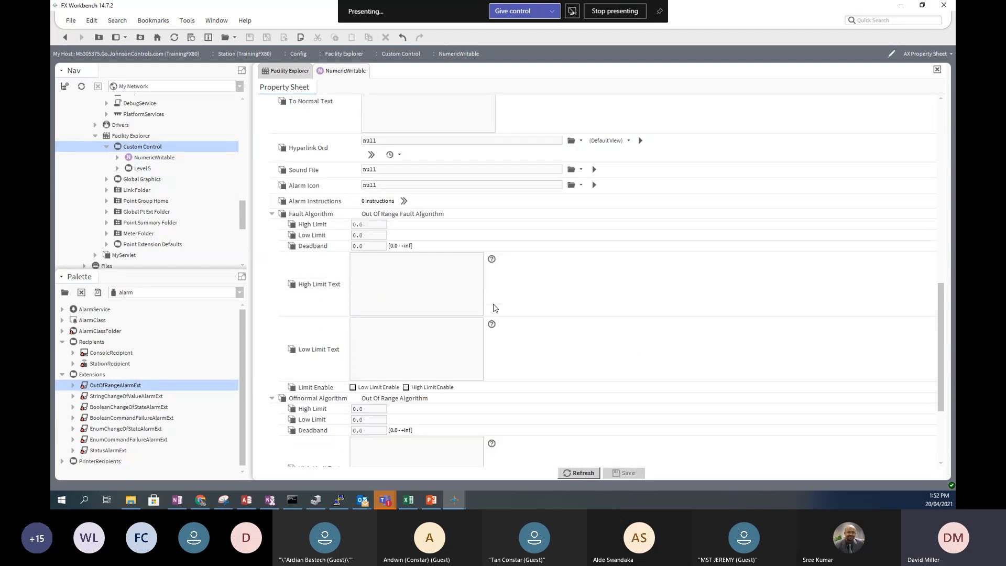
scroll(494, 307, "down", 1)
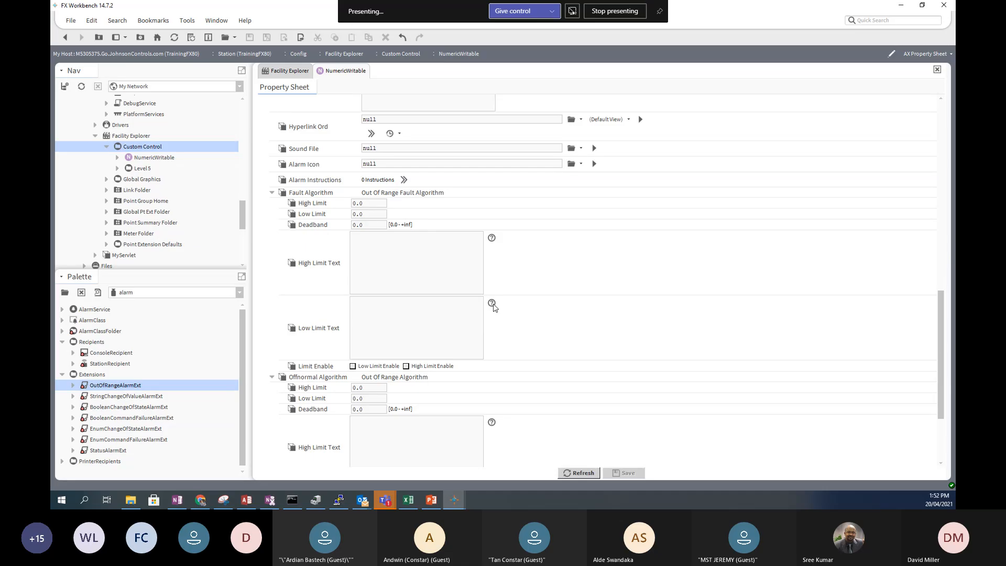
scroll(494, 308, "down", 2)
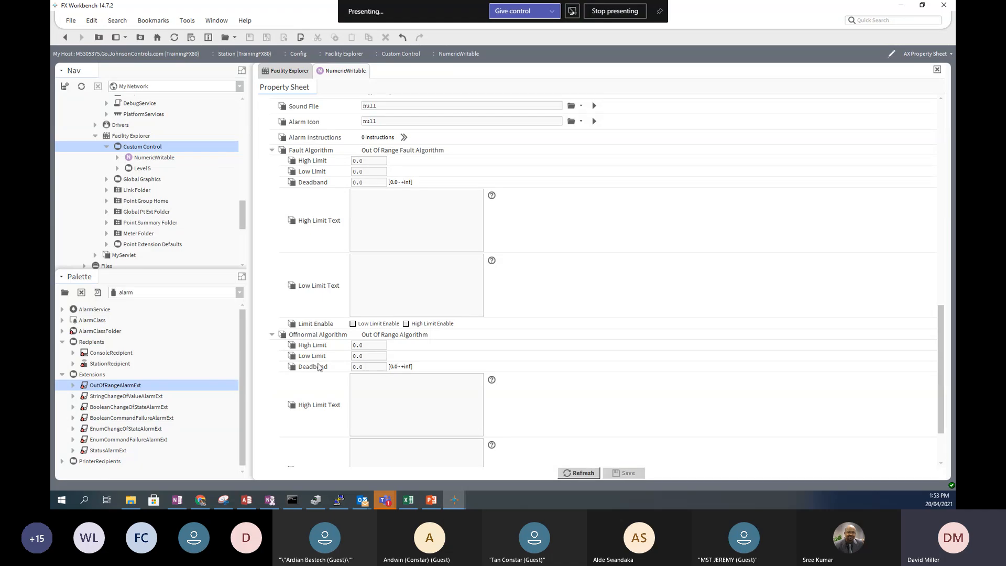
scroll(311, 359, "down", 2)
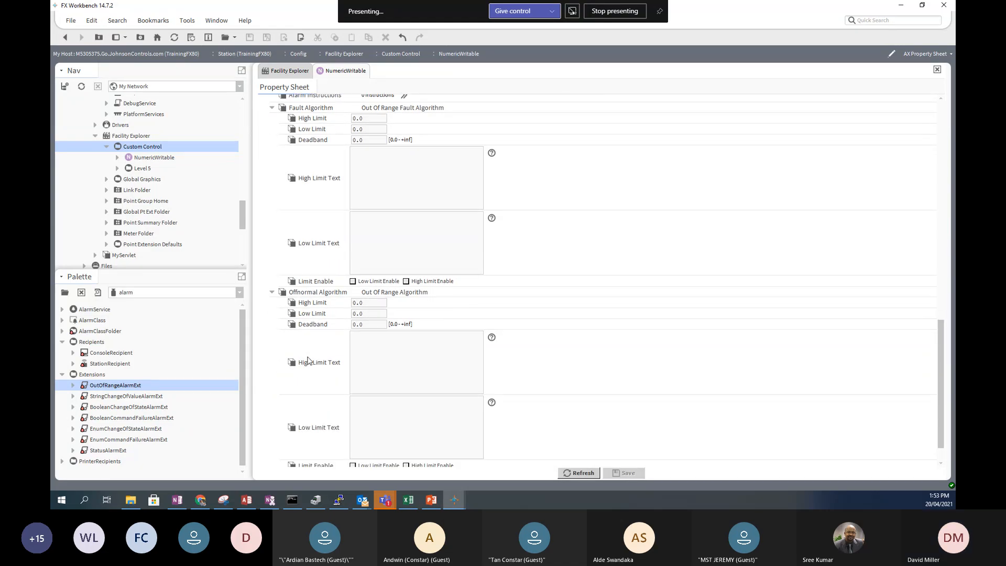
- Enter offnormal High Limit 28, Low Limit 18, Deadband 1, and tick both limit enables
double_click(370, 303)
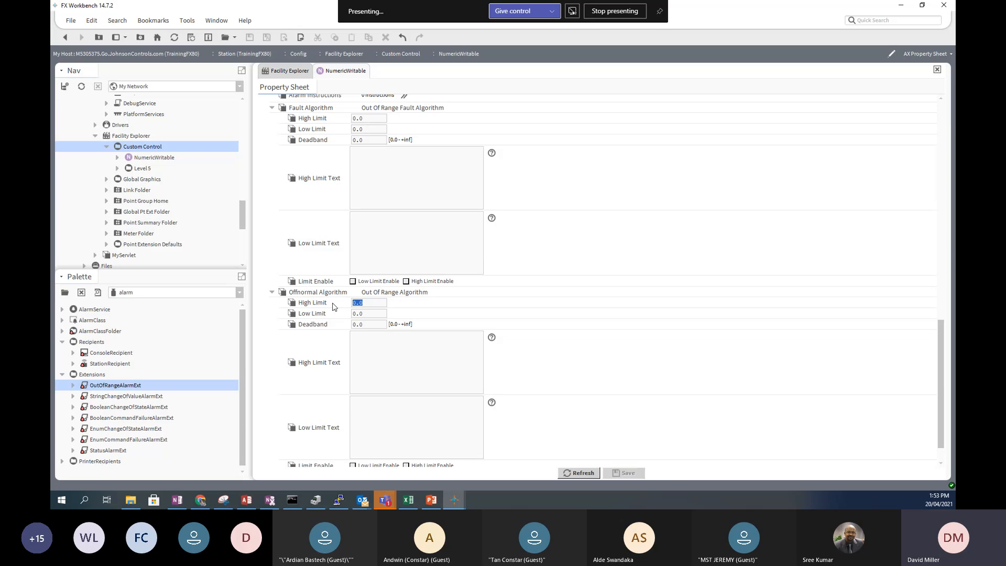
type("28")
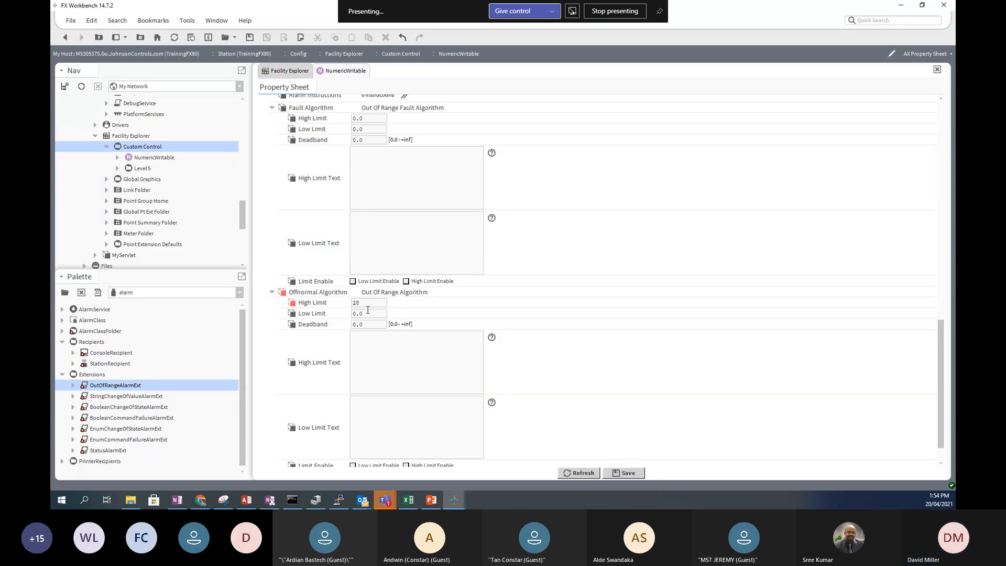
double_click(355, 313)
left_click_drag(354, 313, 338, 316)
type("18")
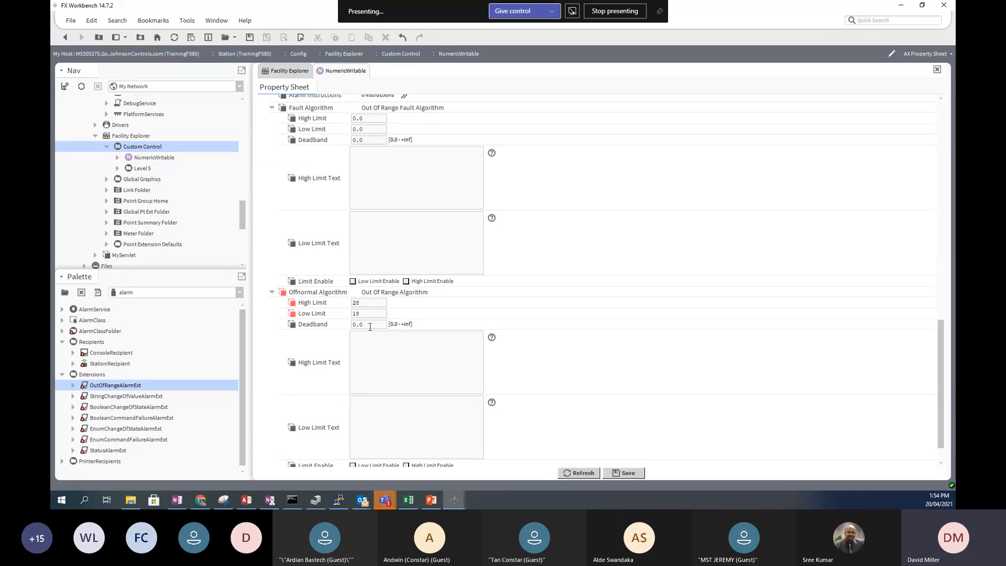
left_click_drag(371, 325, 346, 327)
type("1")
scroll(382, 375, "down", 2)
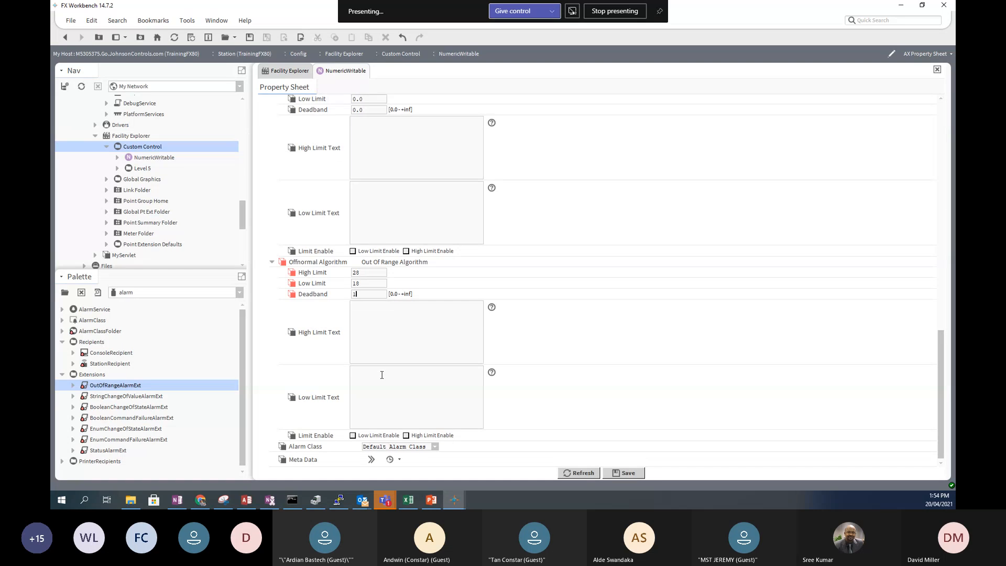
left_click(352, 436)
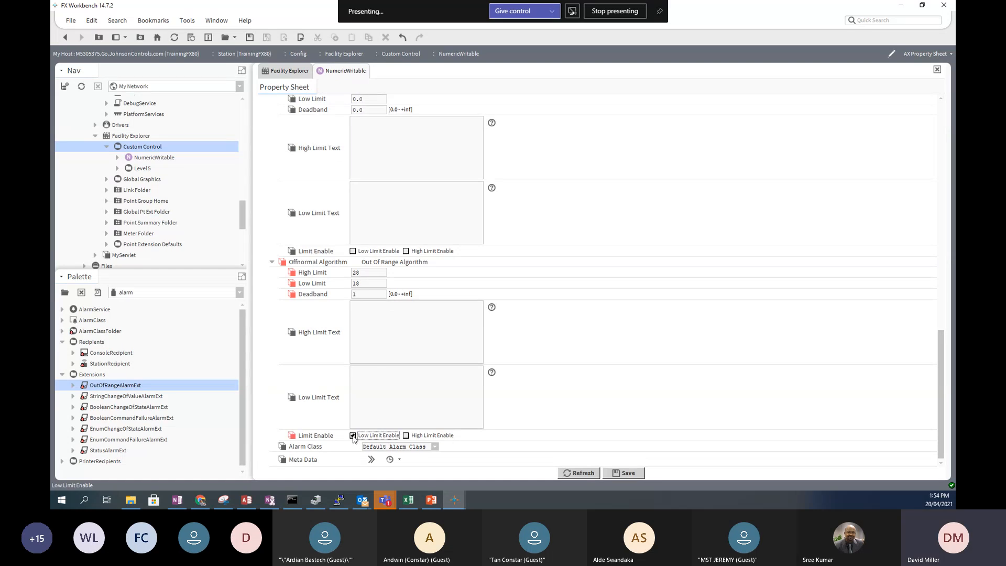
left_click(406, 435)
- Assign CriticalAlarmClass as the out-of-range extension's alarm class
left_click(434, 449)
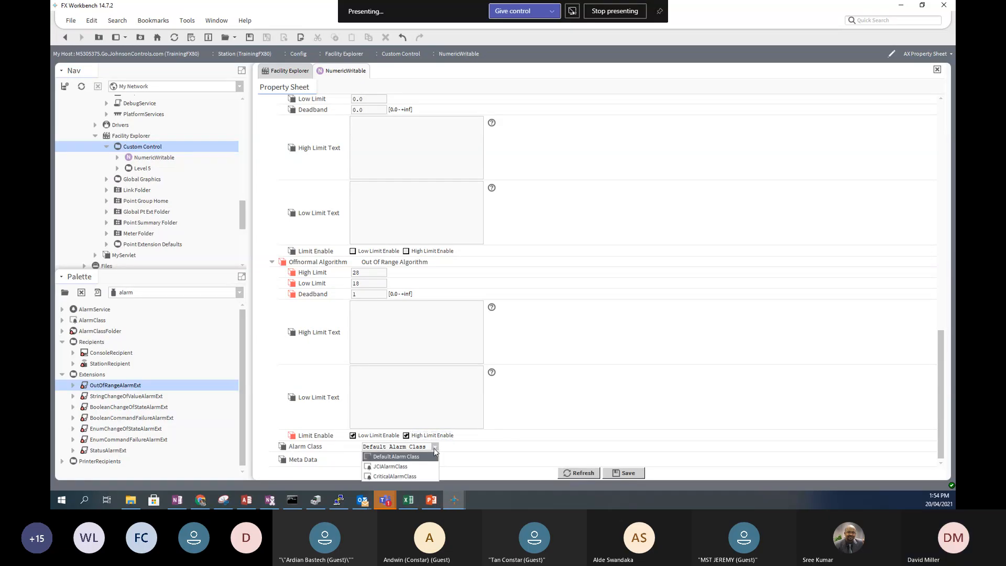
left_click(412, 476)
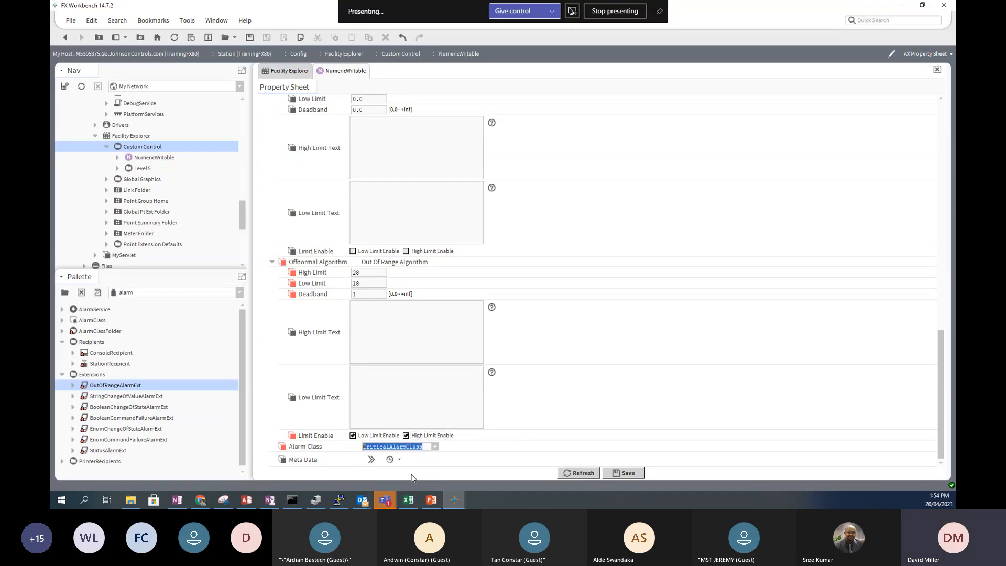
left_click(435, 447)
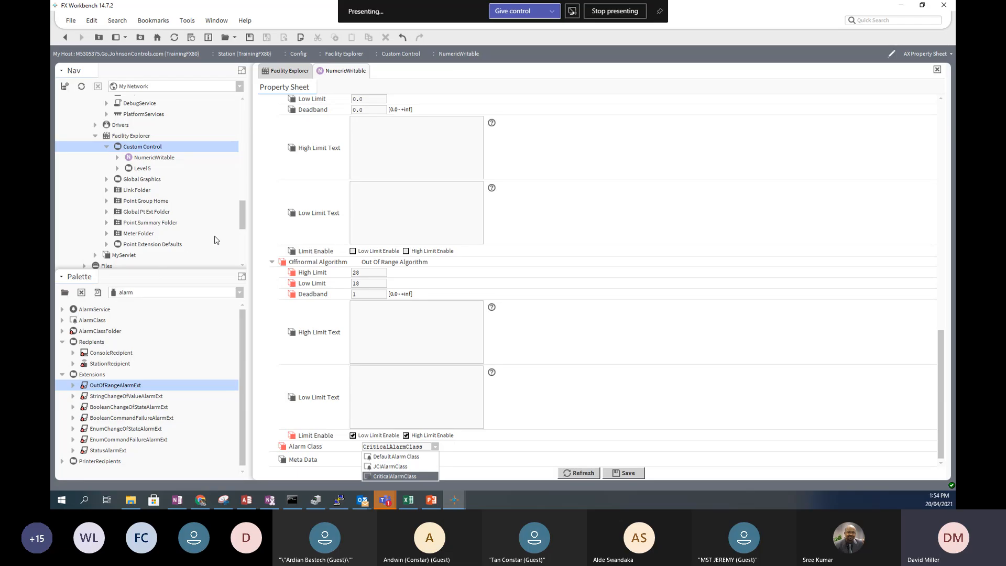
left_click(243, 211)
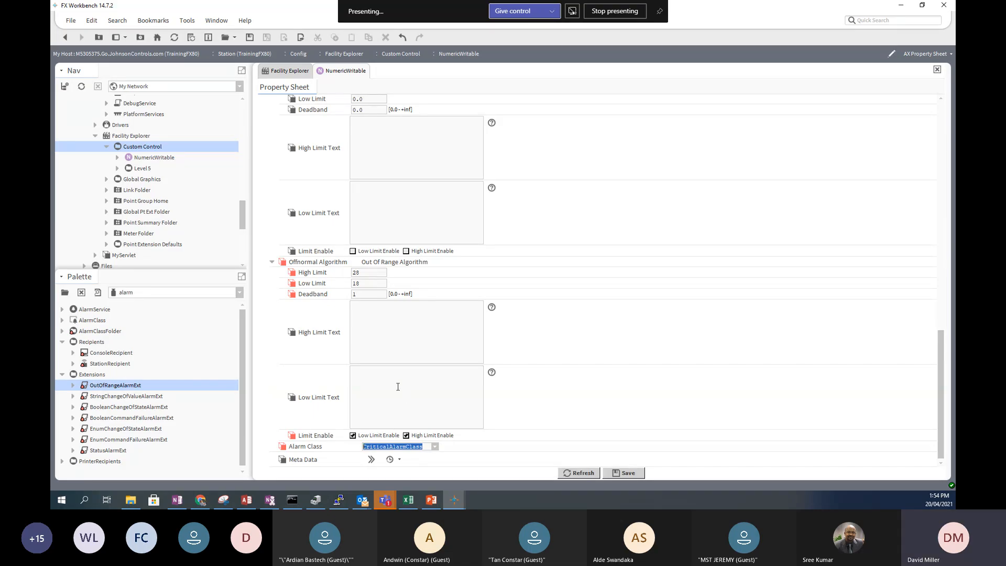
- Set the limit texts to High Temperature Alarm and Low Temperature Alarm, then save
left_click(362, 314)
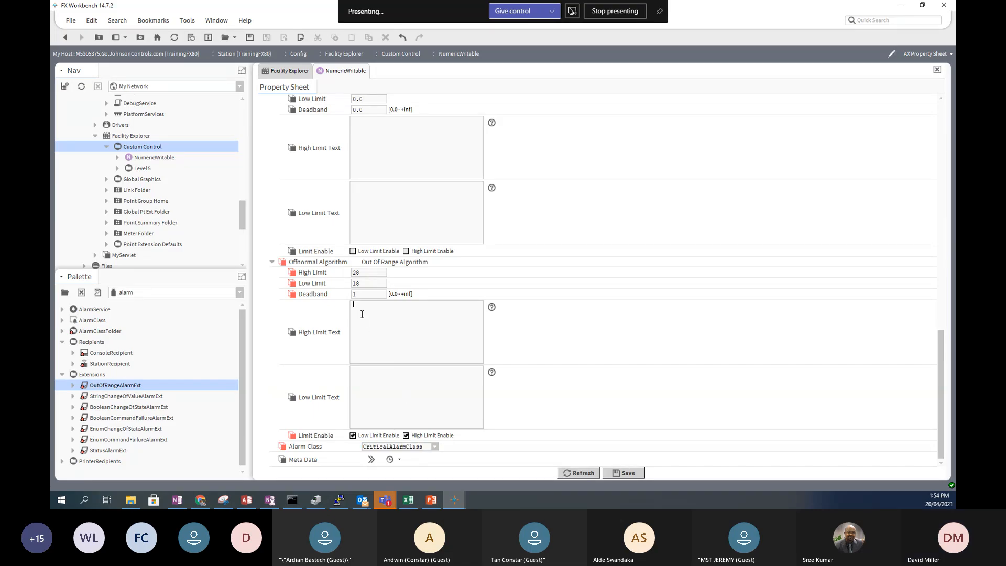
type("High Temperature")
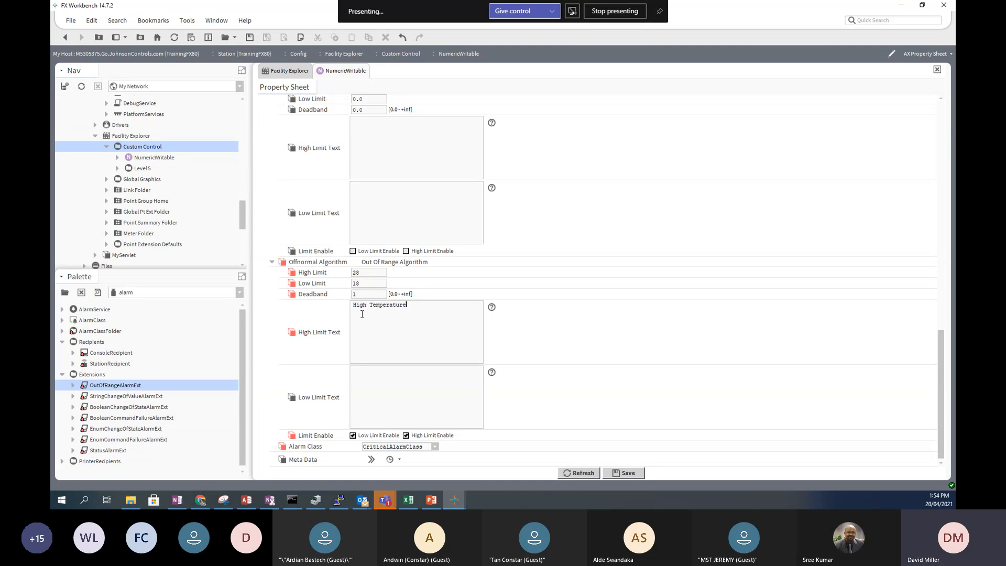
type(" Alarm")
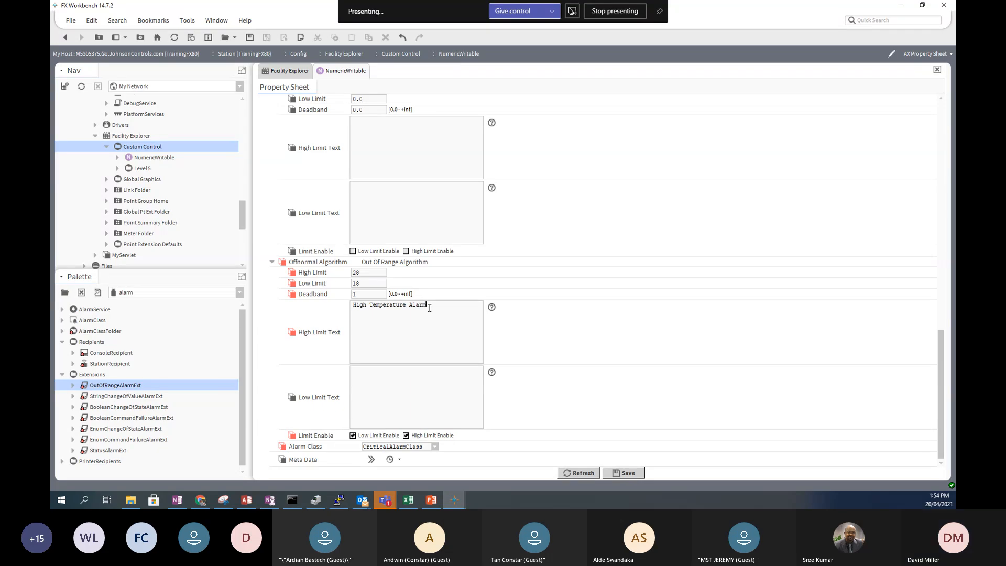
left_click_drag(429, 308, 343, 307)
key("ctrl+c")
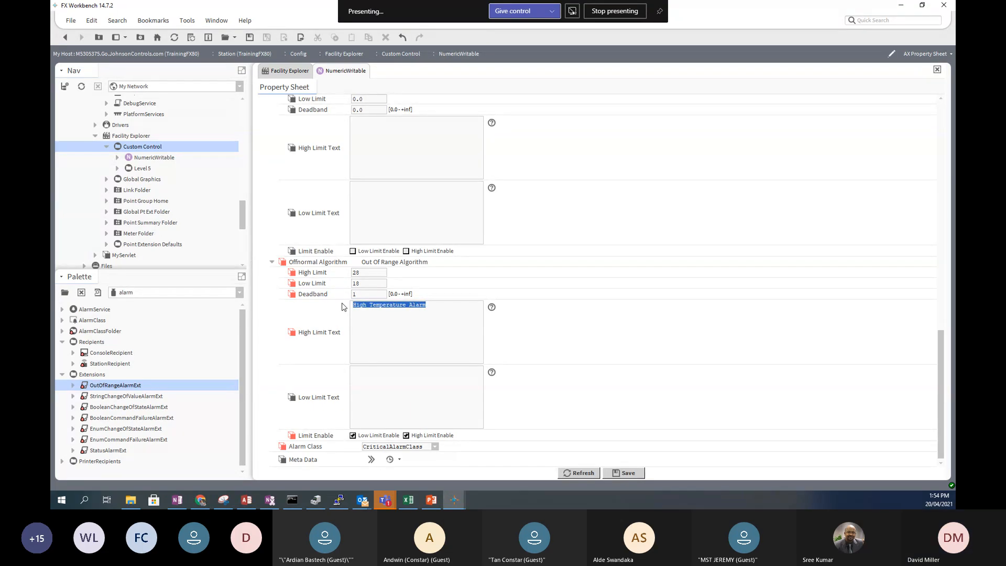
left_click(375, 377)
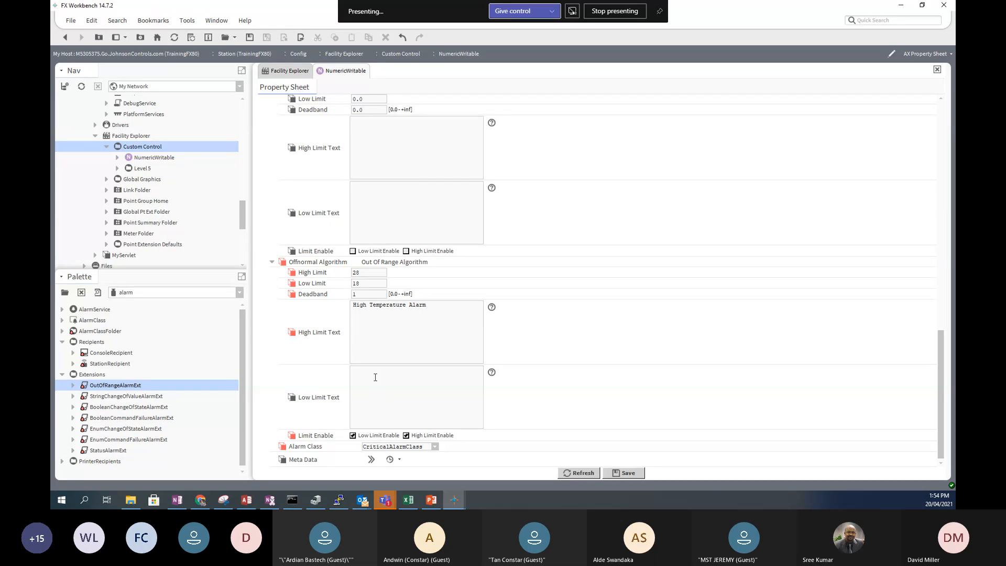
key("ctrl+v")
double_click(360, 371)
type("Low")
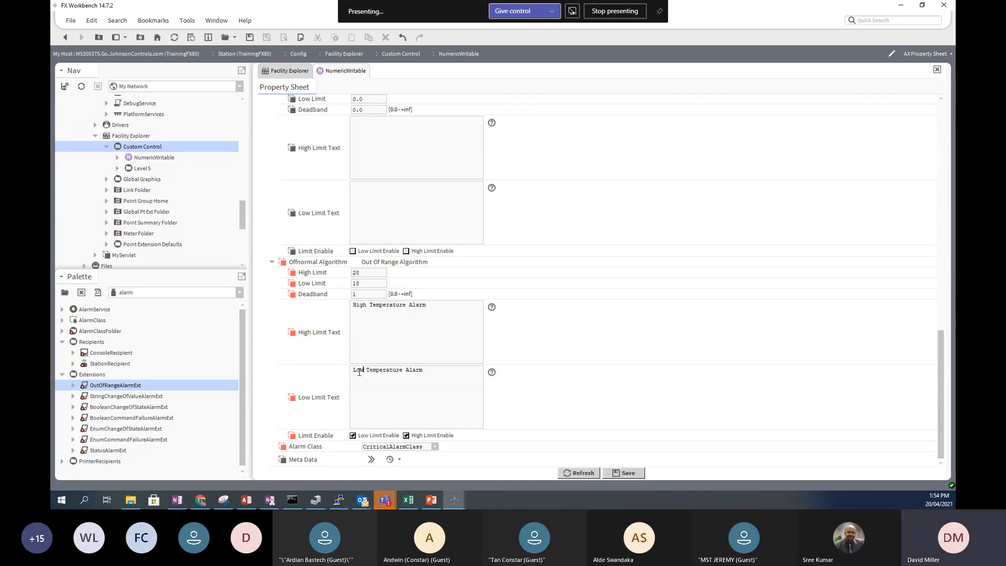
left_click(634, 473)
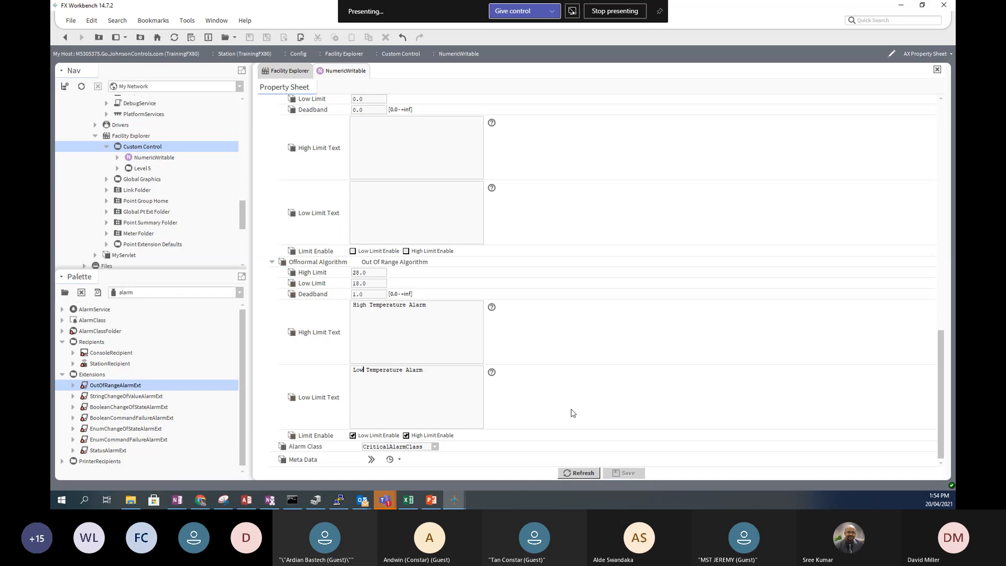
- Scroll the property sheet to review the saved offnormal limits, texts and CriticalAlarmClass
scroll(560, 364, "up", 9)
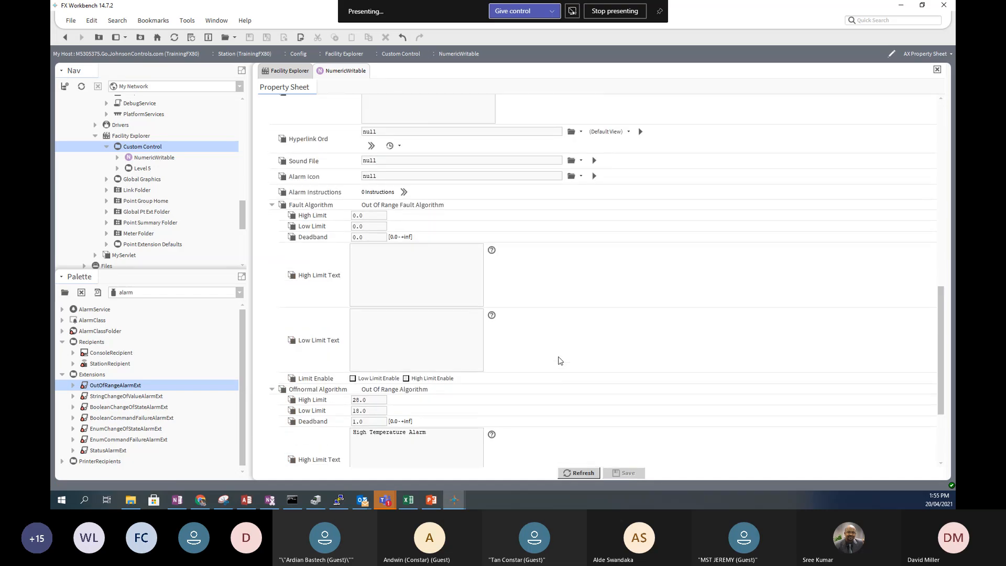
scroll(561, 360, "up", 3)
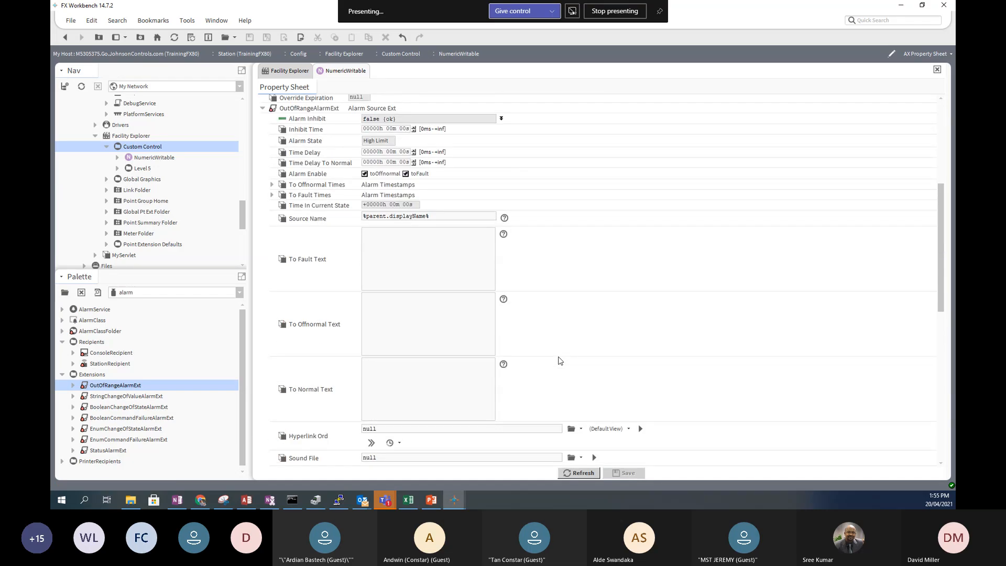
scroll(560, 360, "up", 2)
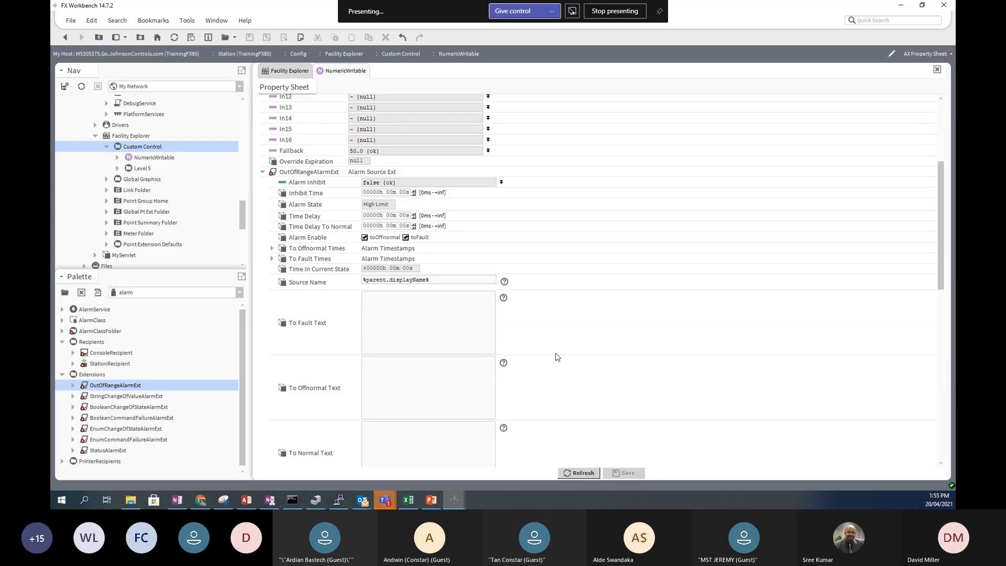
scroll(557, 357, "up", 4)
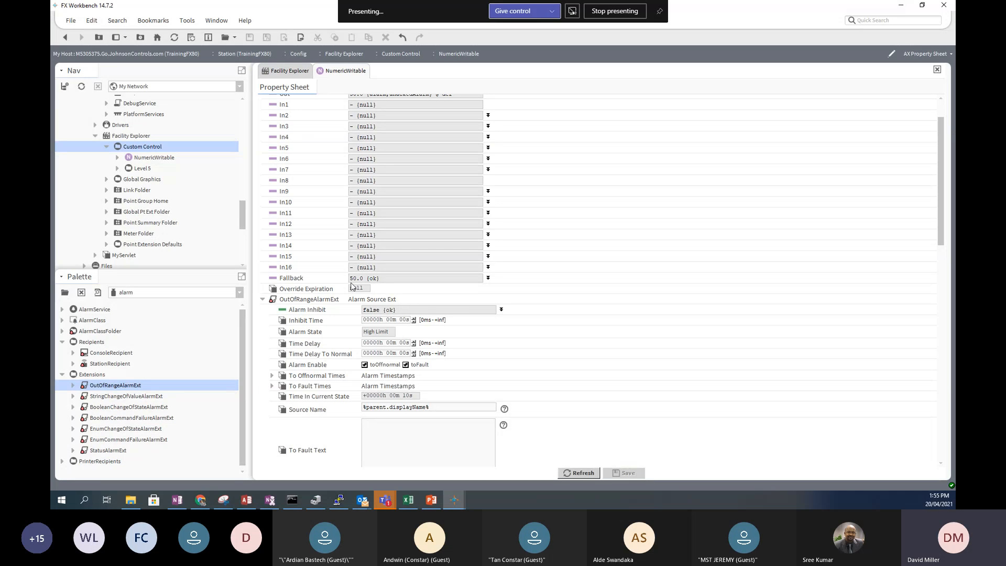
scroll(385, 298, "down", 15)
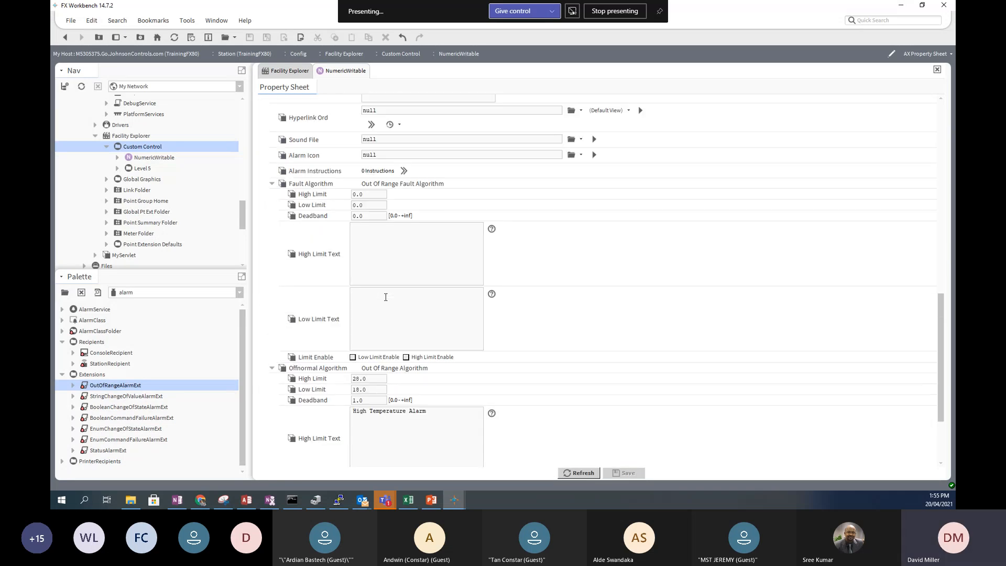
scroll(386, 297, "down", 4)
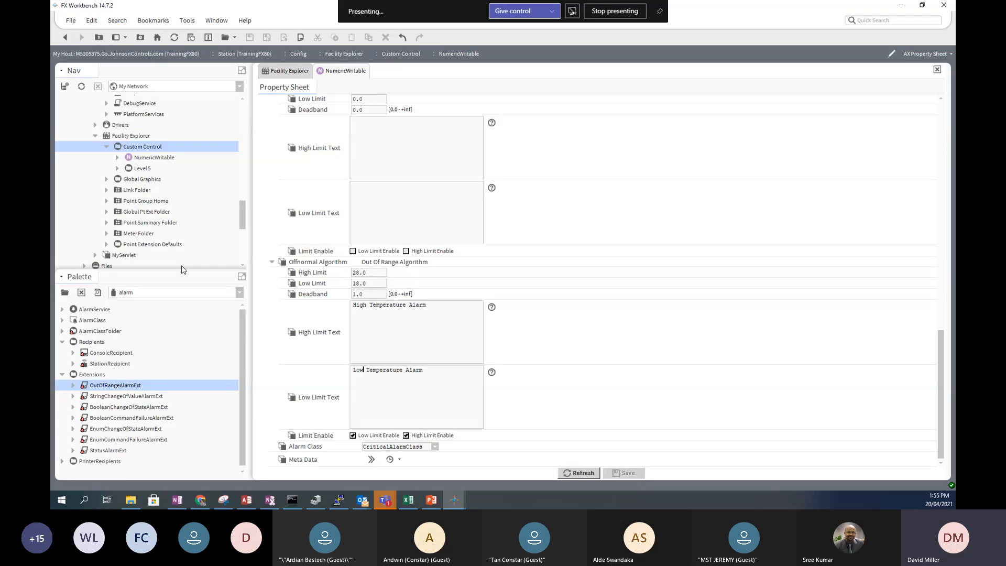
- Open the Custom Control wire sheet and widen the NumericWritable block to show its alarm status
double_click(139, 149)
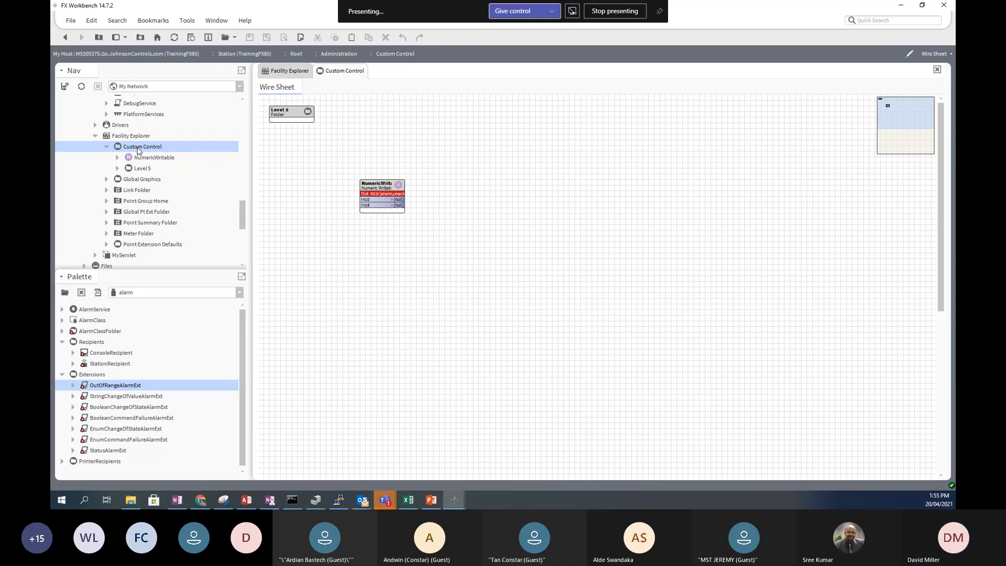
left_click(403, 187)
left_click_drag(405, 186, 451, 186)
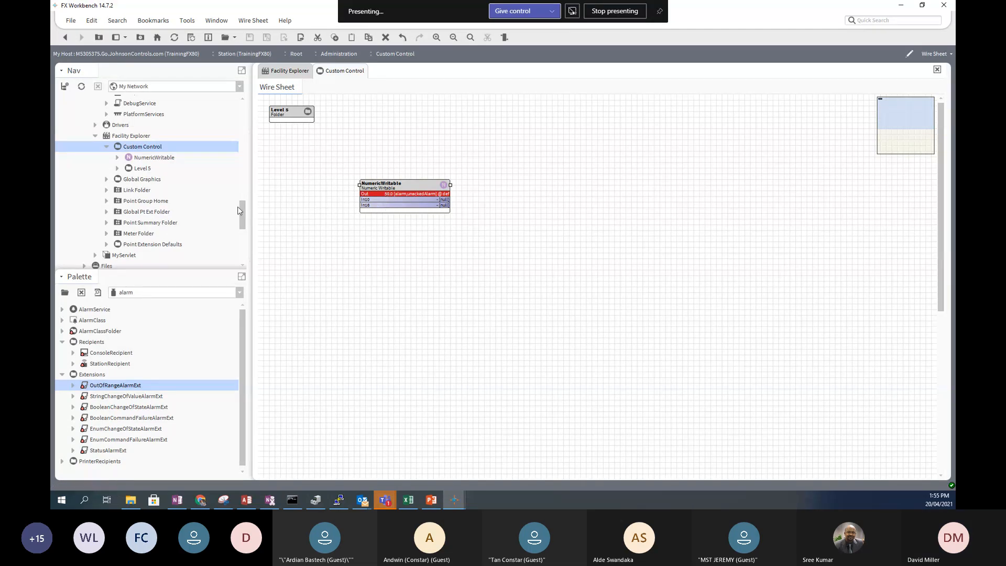
- Scroll the Nav tree to AlarmService and select CriticalAlarms
left_click_drag(238, 210, 245, 187)
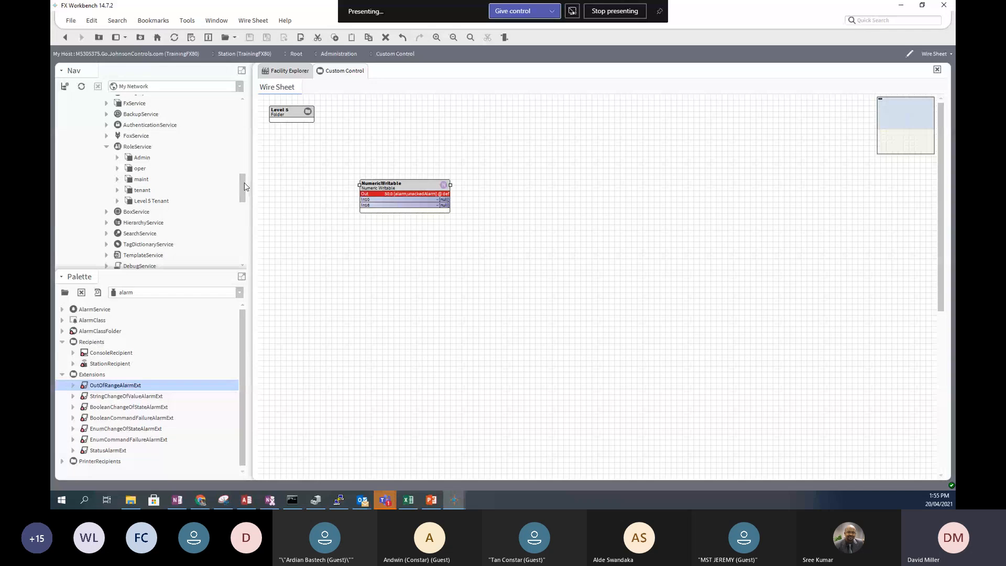
left_click_drag(245, 183, 245, 156)
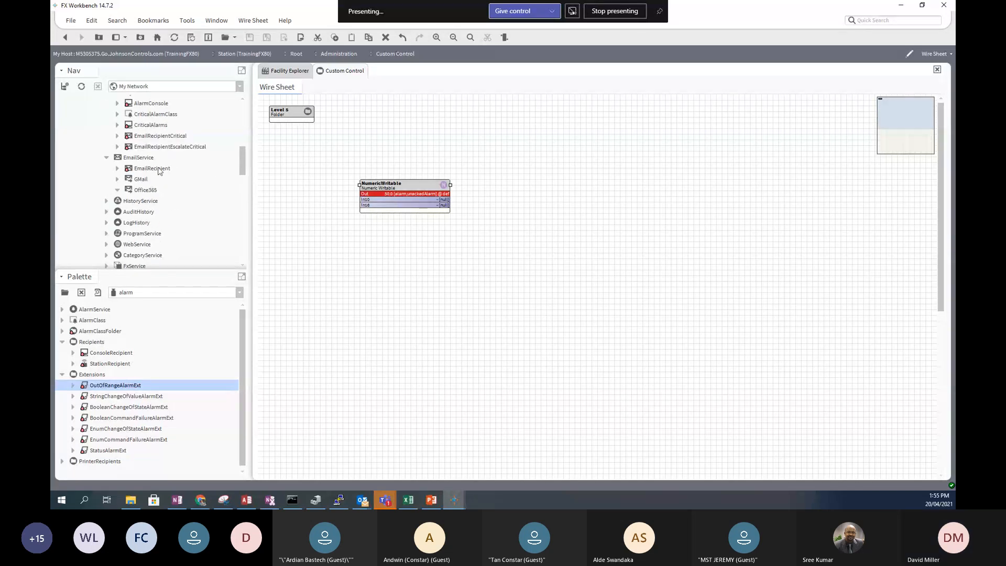
scroll(158, 171, "up", 1)
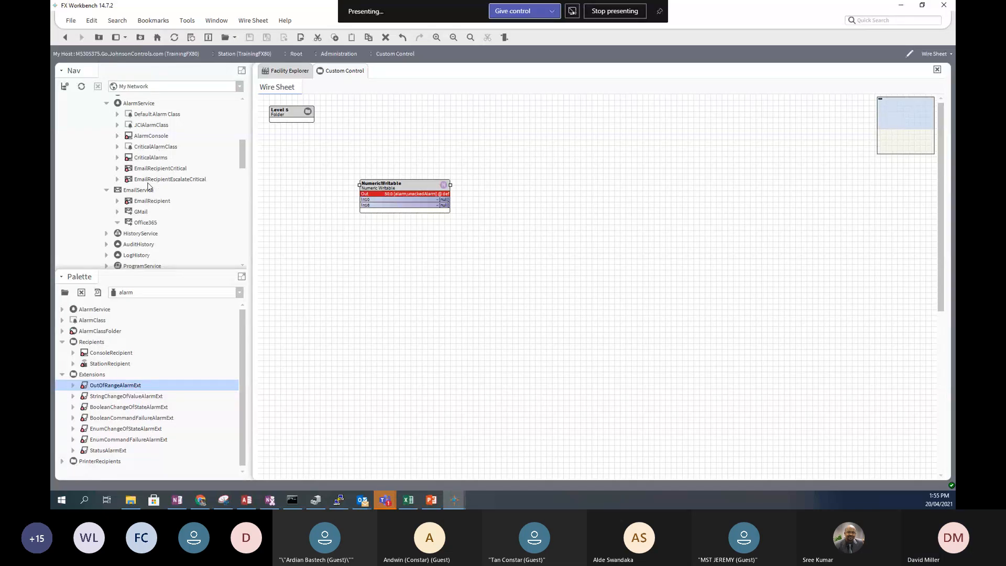
left_click(150, 159)
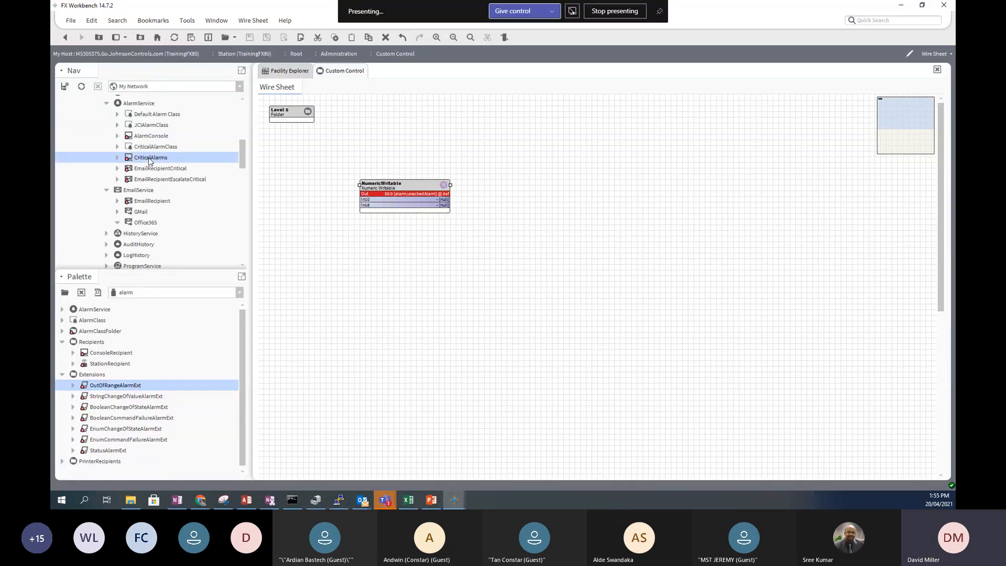
- Open the CriticalAlarms console and select the High Temperature Alarm entry
double_click(150, 158)
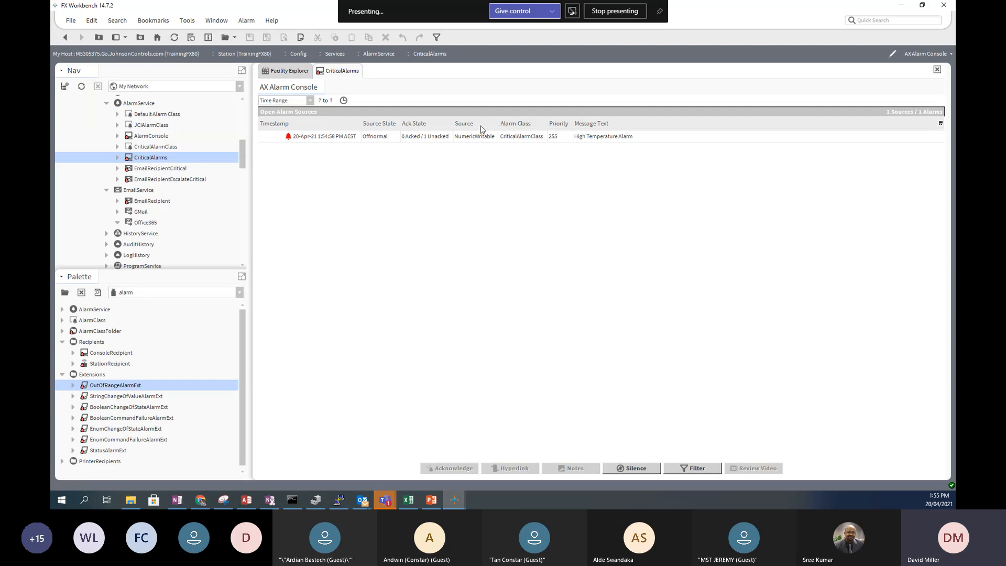
left_click(468, 140)
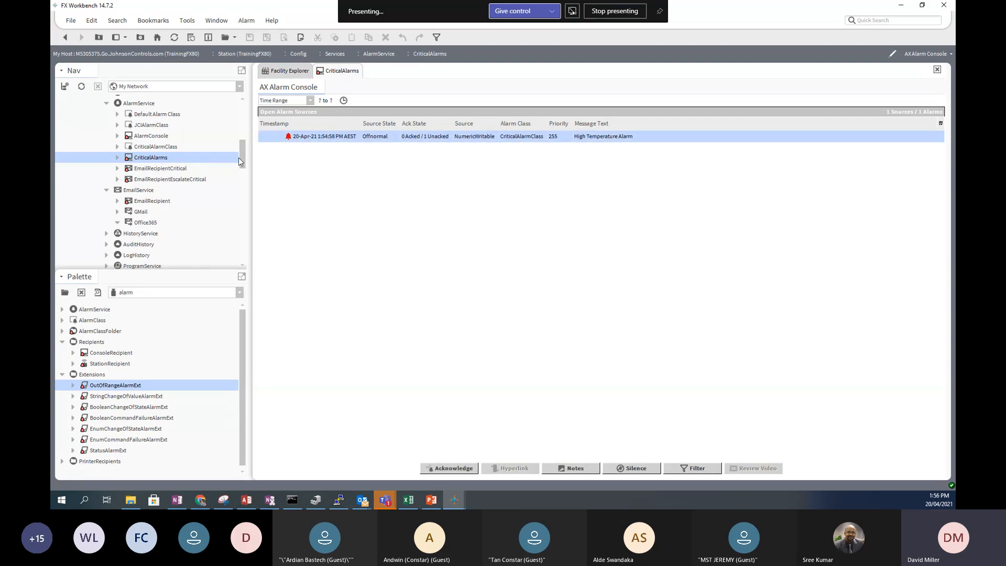
scroll(242, 165, "down", 10)
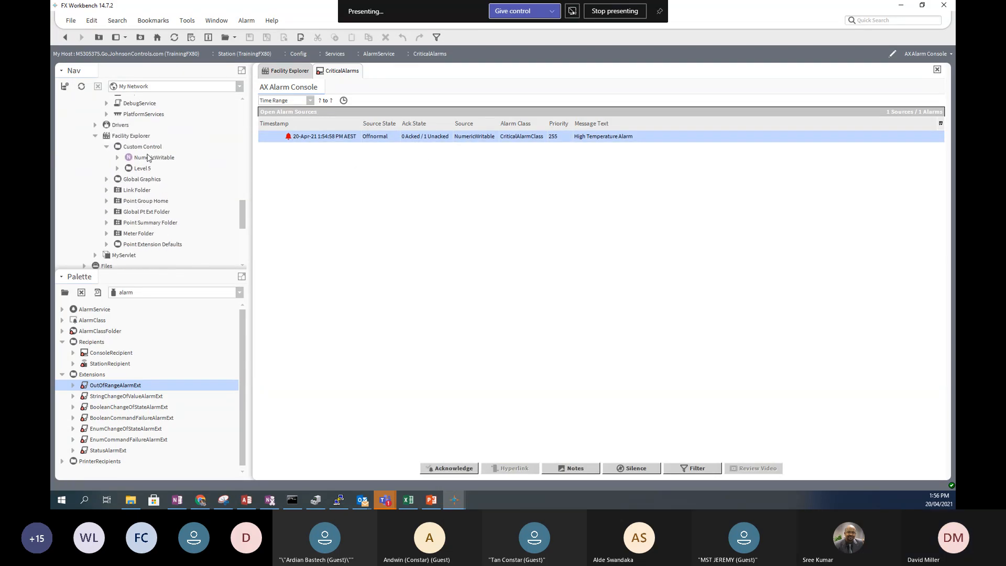
- Rename the NumericWritable point to Computer Room 1
left_click(154, 160)
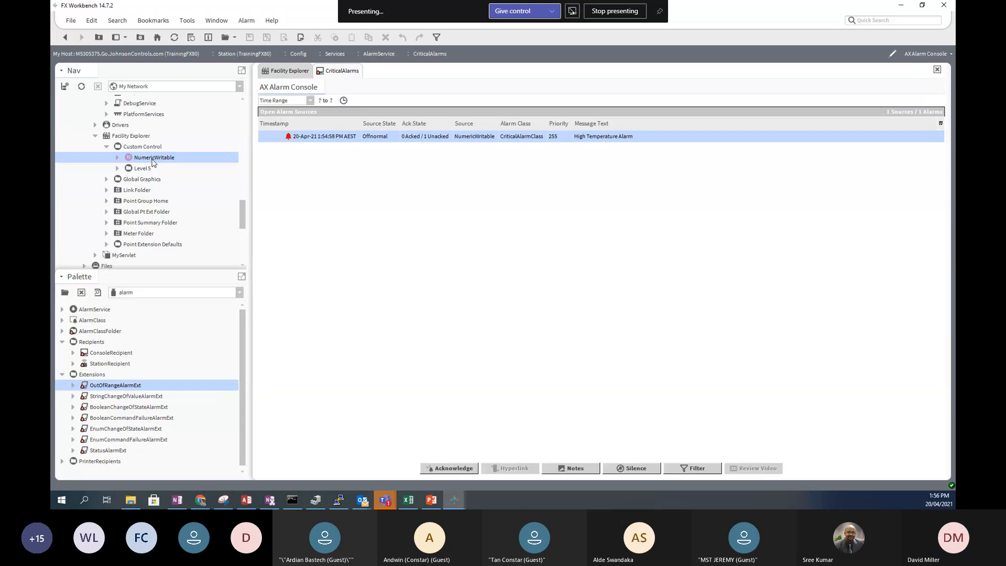
right_click(154, 161)
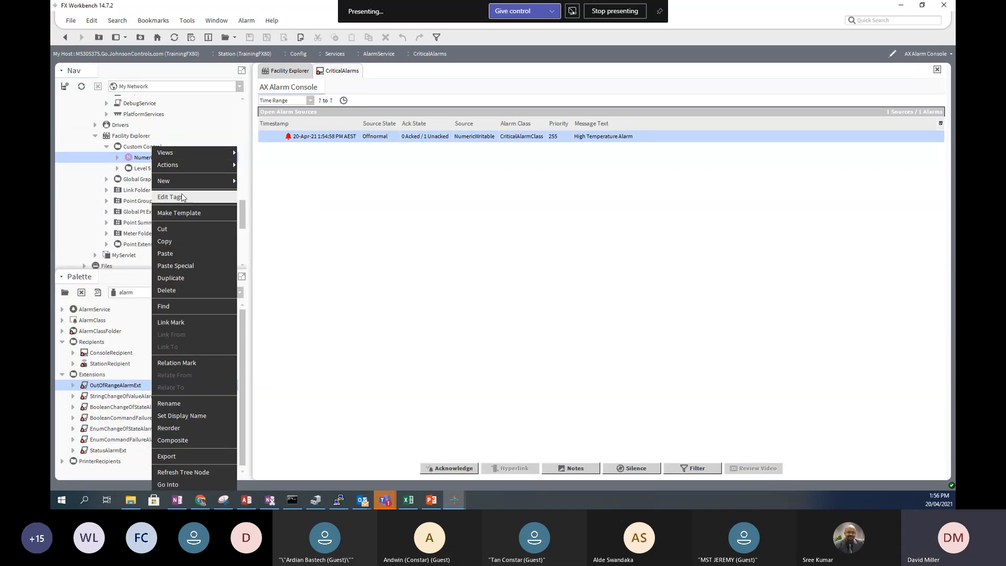
left_click(184, 403)
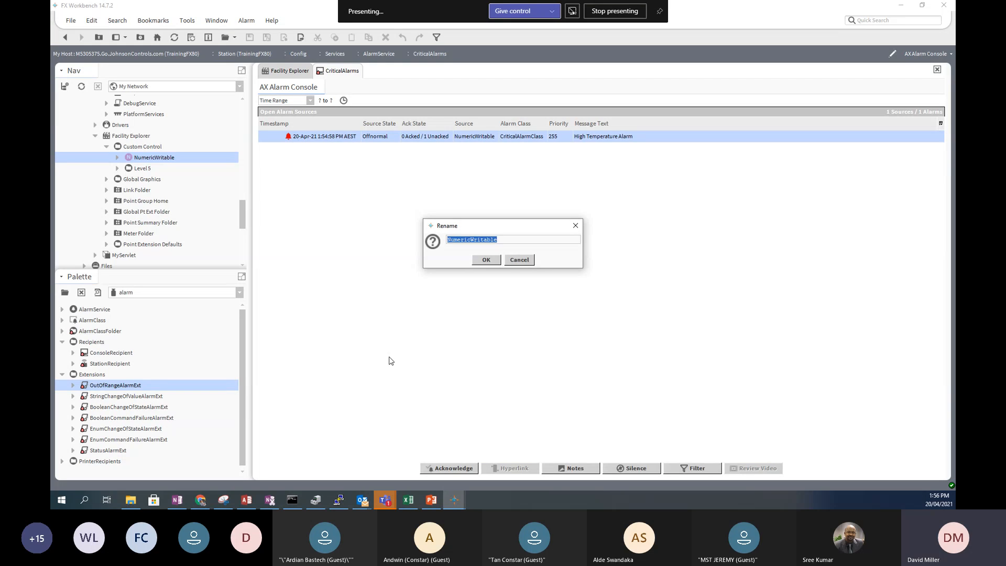
type("Computer Room 1")
left_click(488, 263)
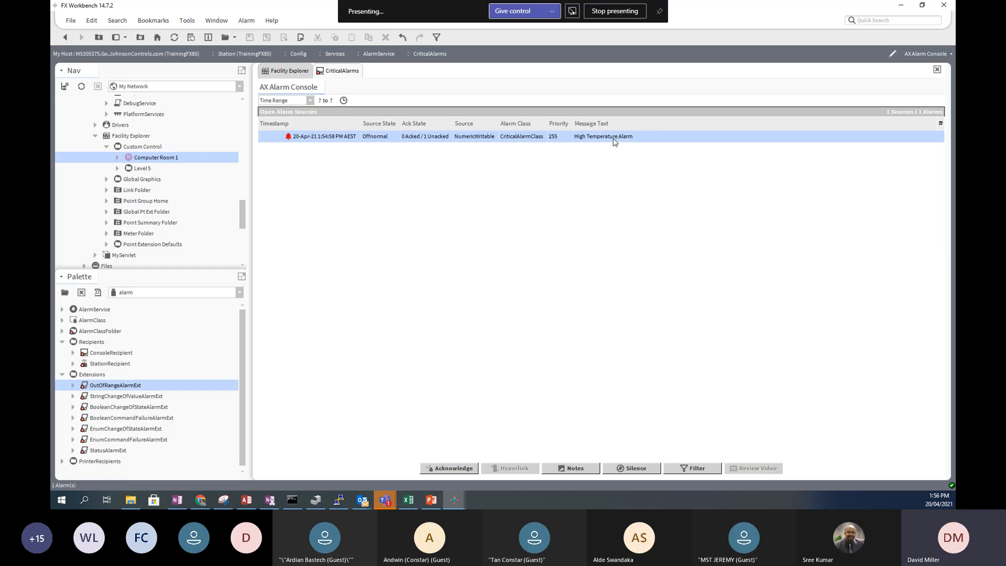
- Open Computer Room 1's OutOfRangeAlarmExt and expand Offnormal Algorithm showing 28.0/18.0/1.0
left_click(117, 158)
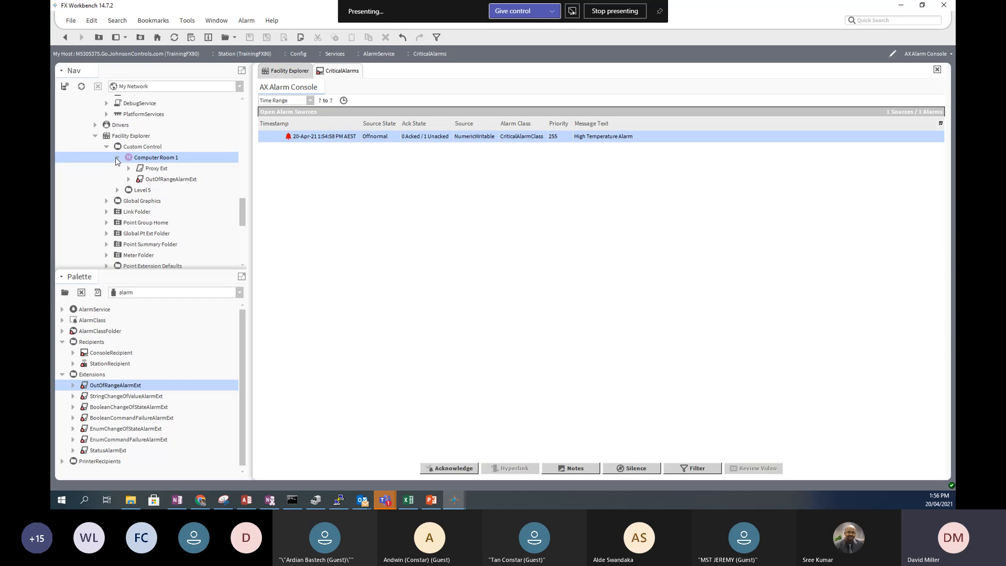
left_click(129, 179)
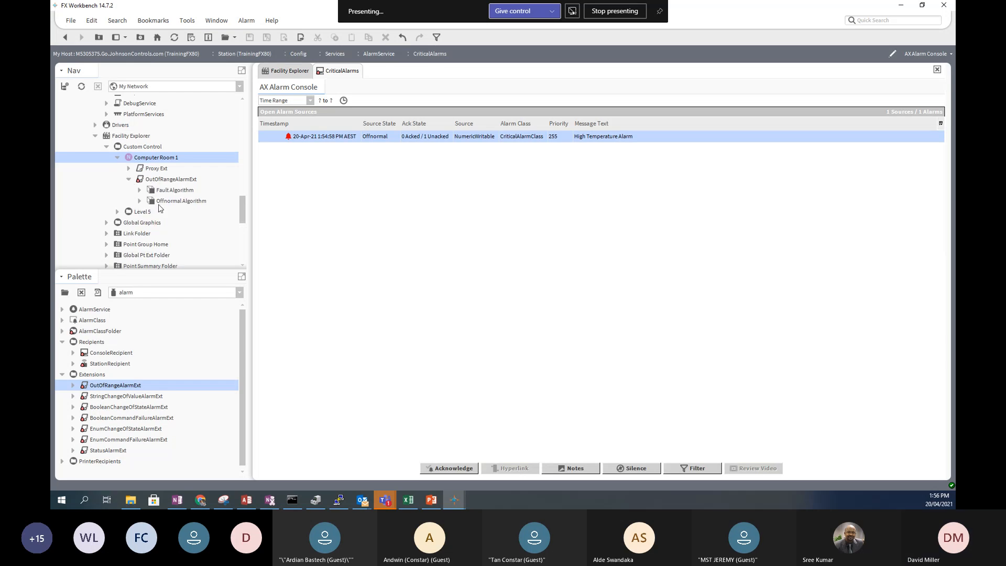
double_click(162, 181)
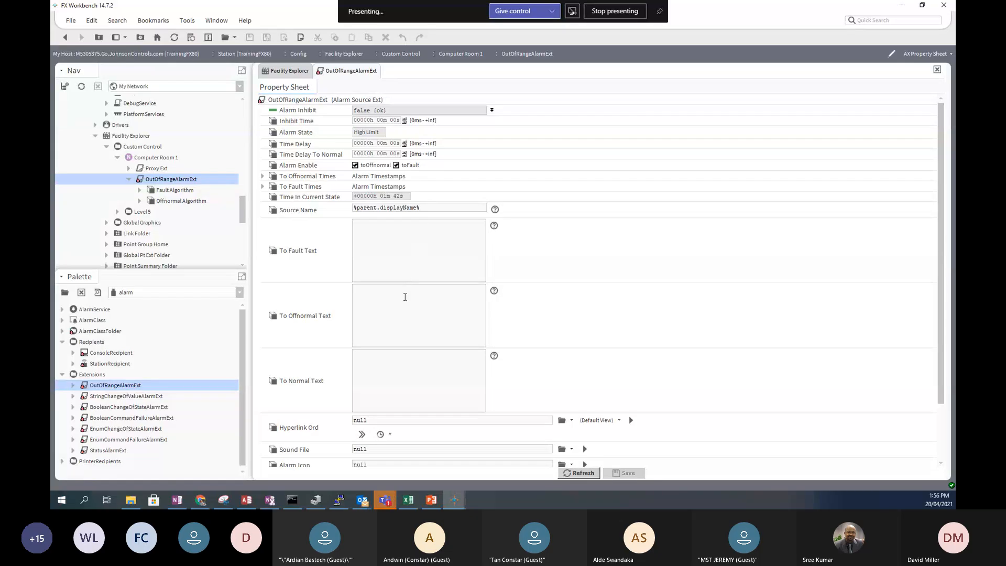
scroll(405, 311, "down", 3)
scroll(394, 366, "up", 1)
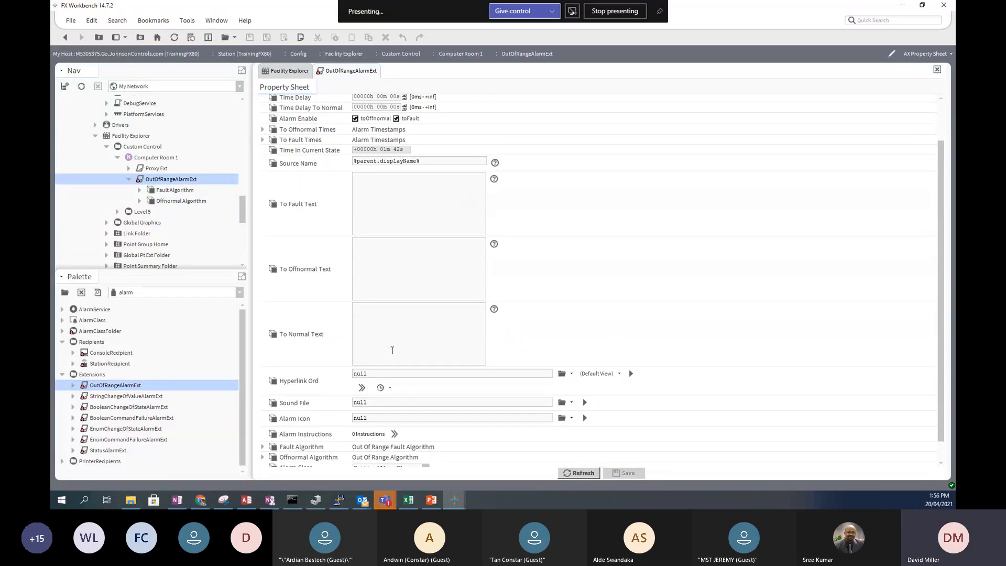
scroll(390, 367, "down", 1)
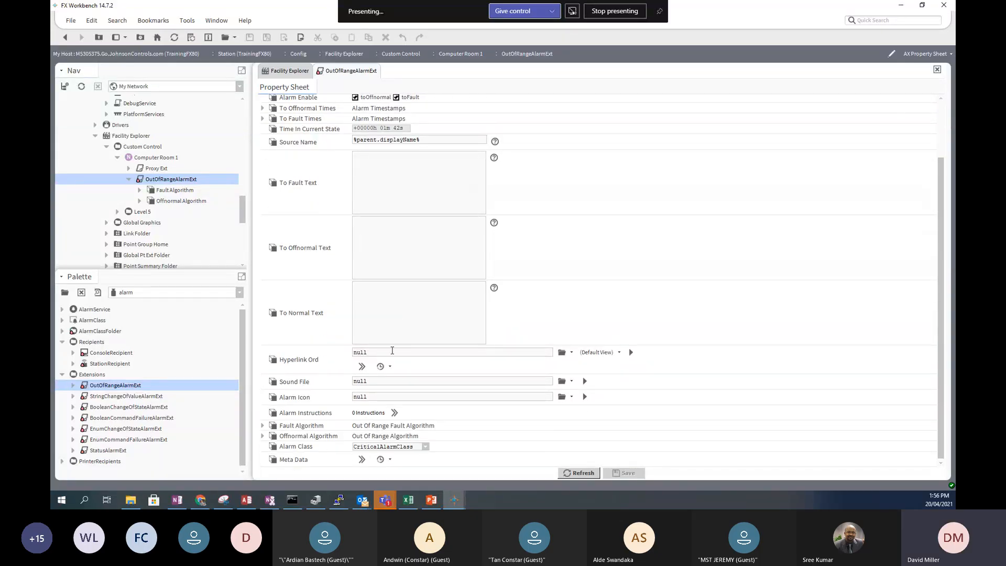
left_click(263, 436)
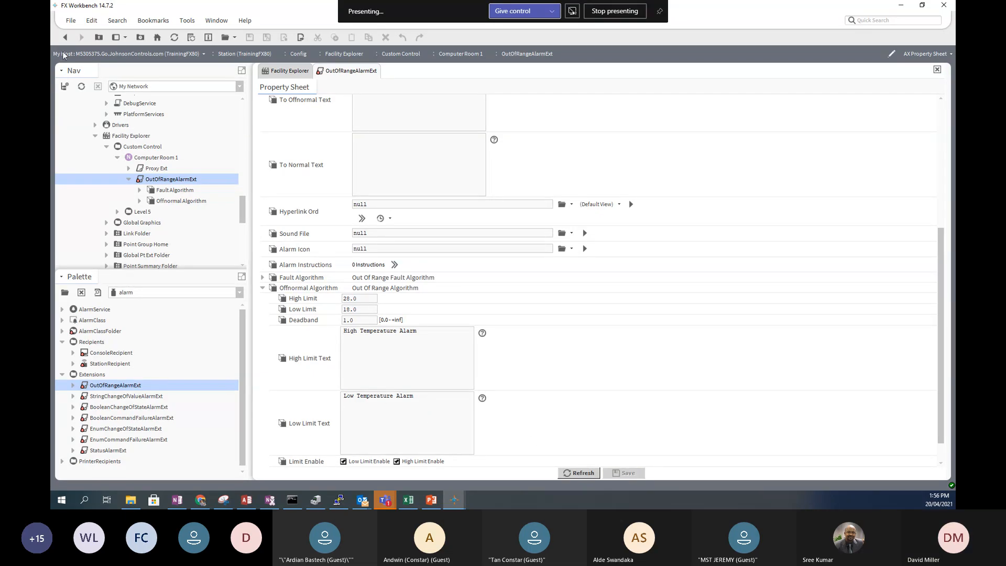
- Back on CriticalAlarms, acknowledge the High Temperature Alarm so it reads 1 acked, 0 unacked
left_click(65, 38)
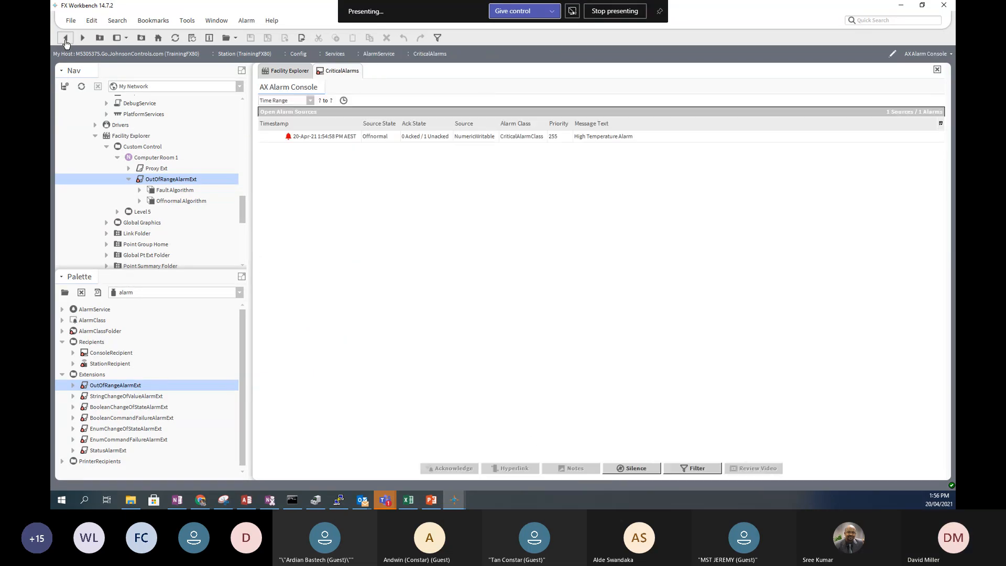
left_click(292, 139)
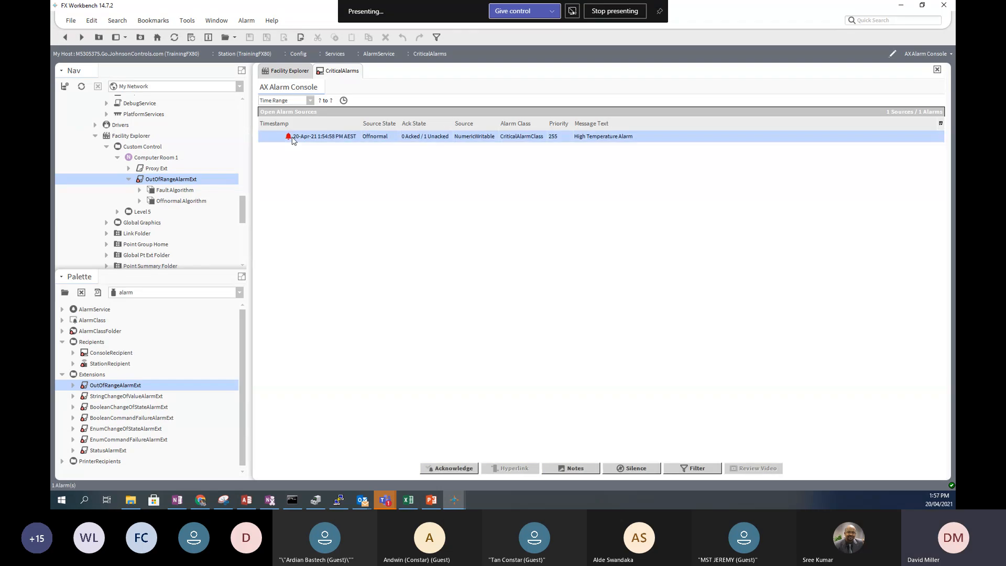
right_click(292, 138)
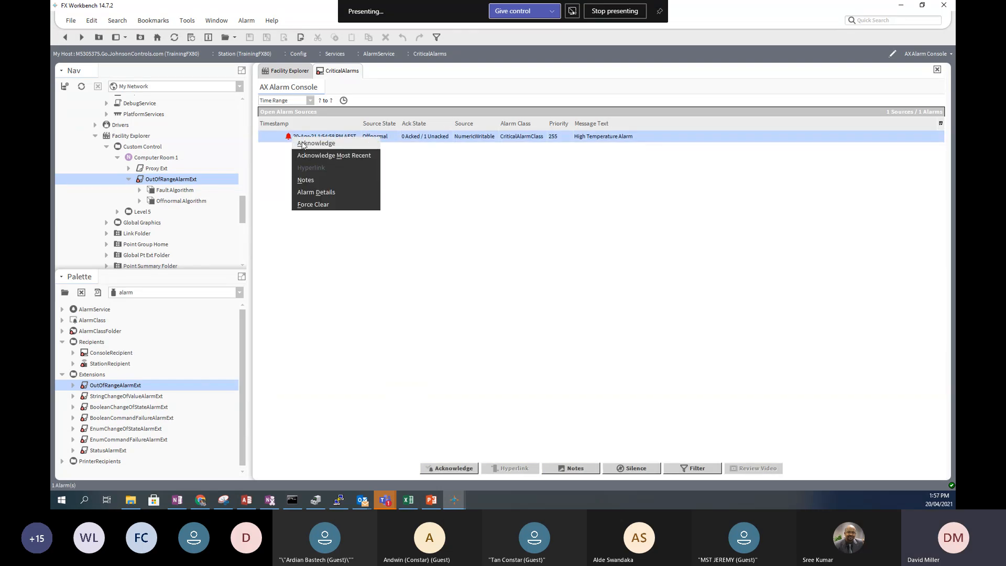
left_click(303, 144)
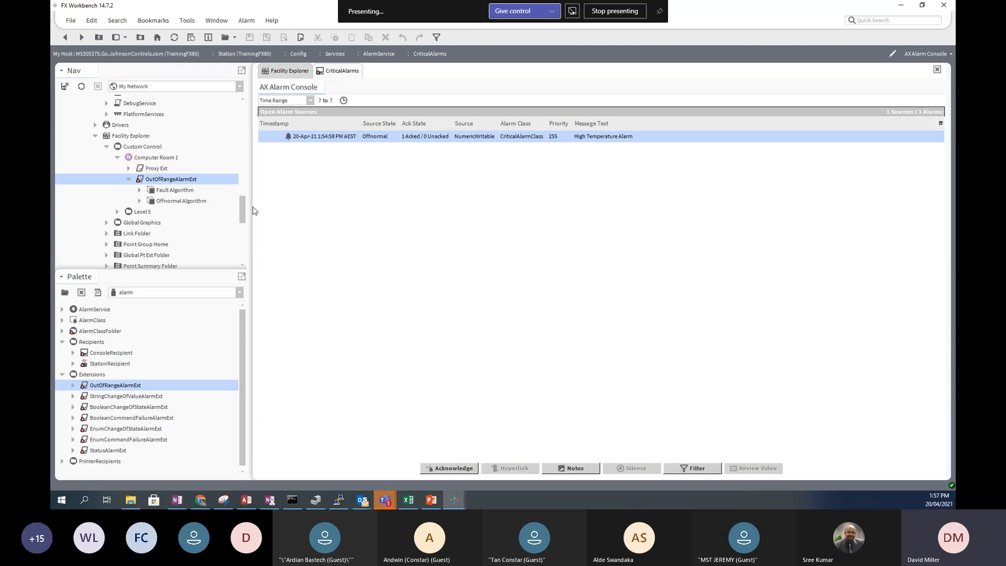
mouse_move(241, 221)
left_mouse_down()
mouse_move(244, 256)
mouse_move(243, 229)
left_mouse_up()
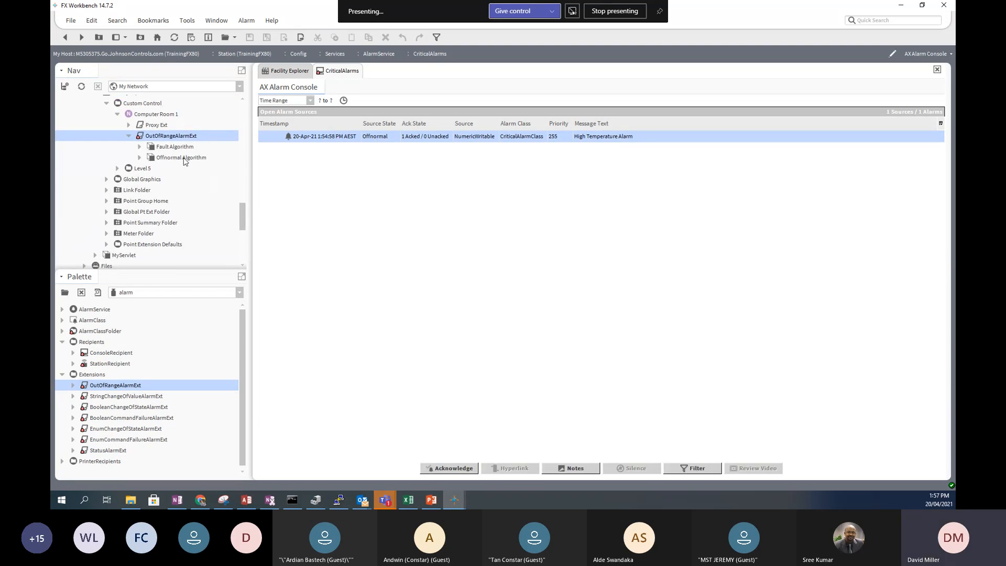
- Set Computer Room 1's value to 27.5 and view it on the Custom Control wire sheet
right_click(162, 115)
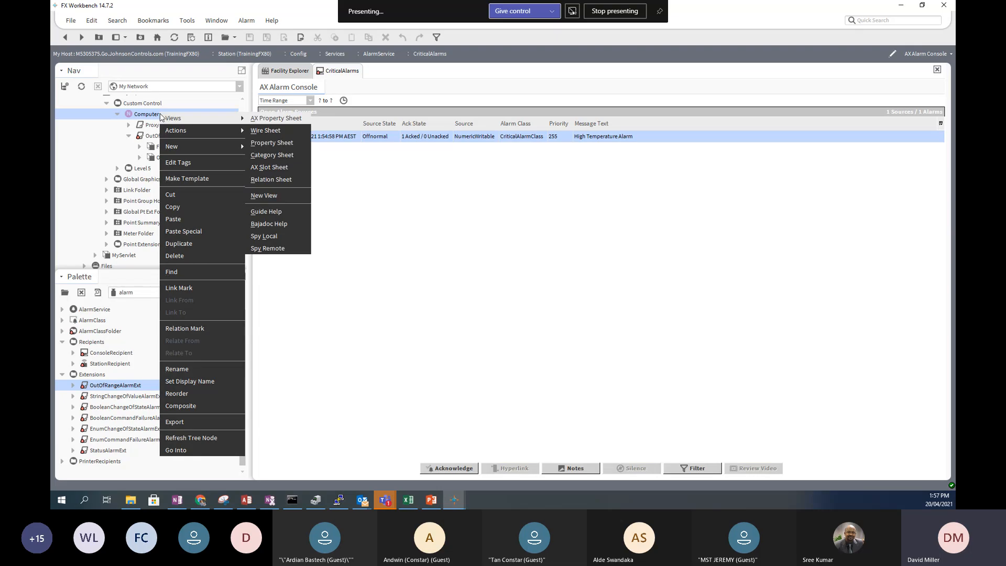
mouse_move(189, 136)
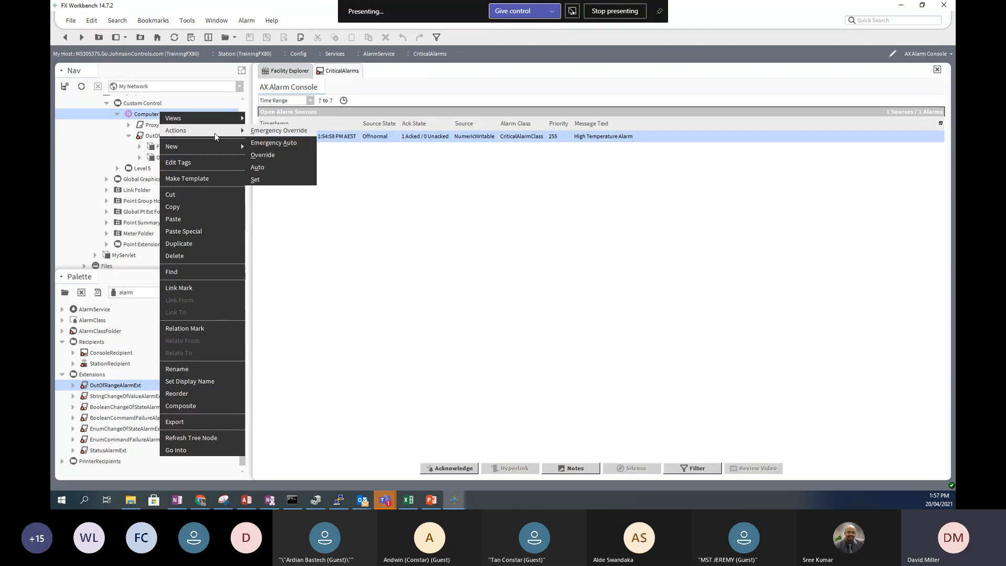
left_click(255, 180)
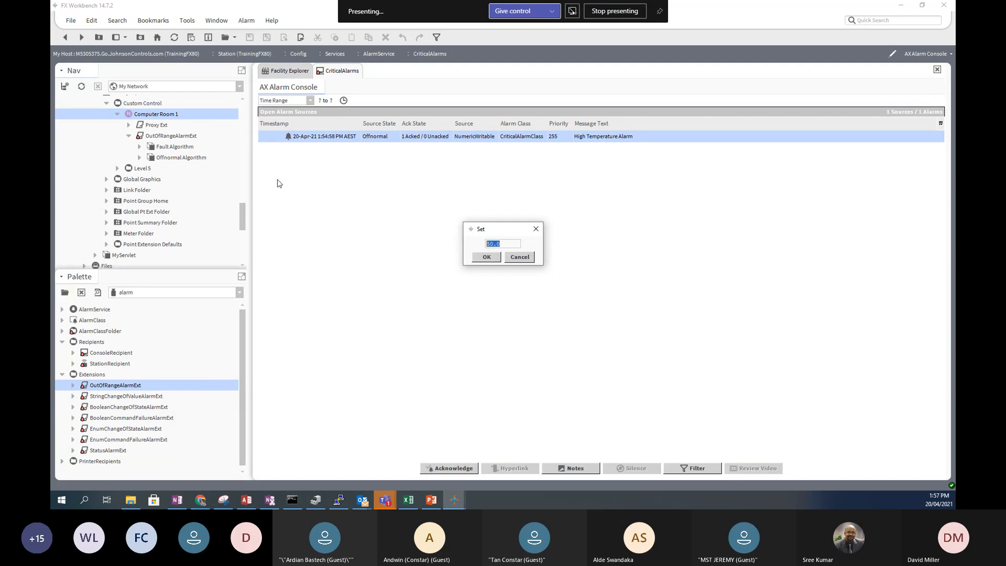
type("27.5")
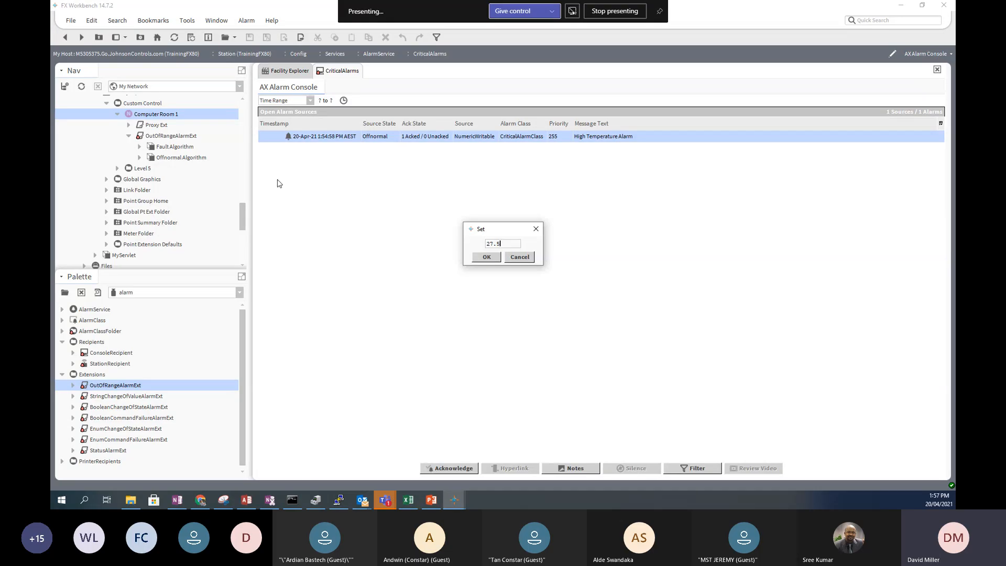
left_click(487, 257)
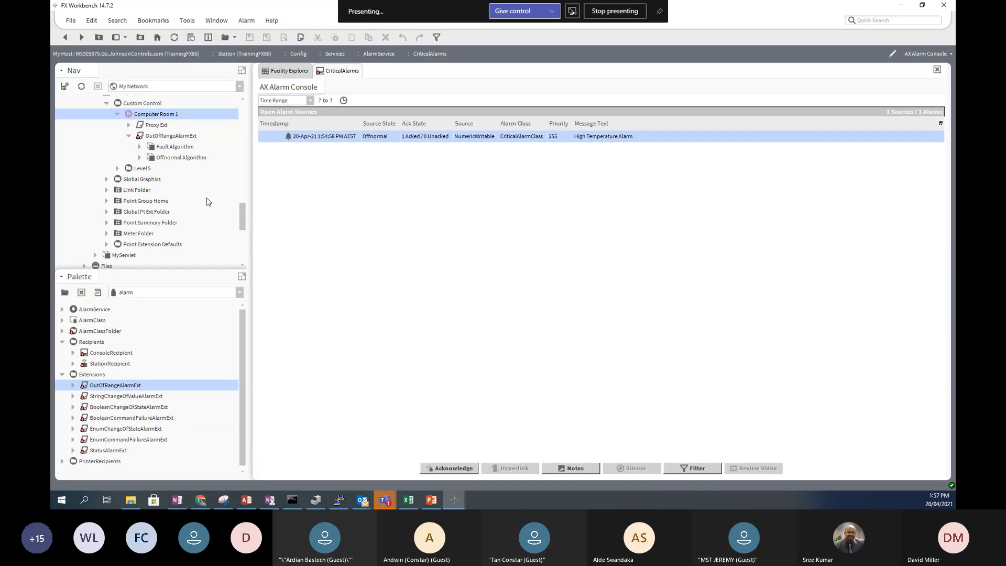
double_click(153, 104)
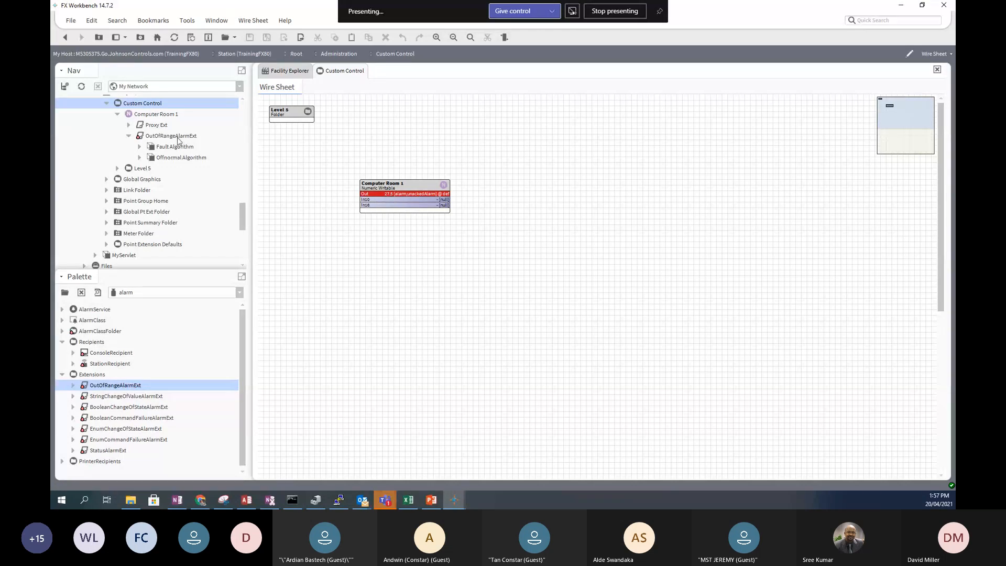
- Use the Set action to change Computer Room 1's value from 27.5 to 26.5
right_click(393, 181)
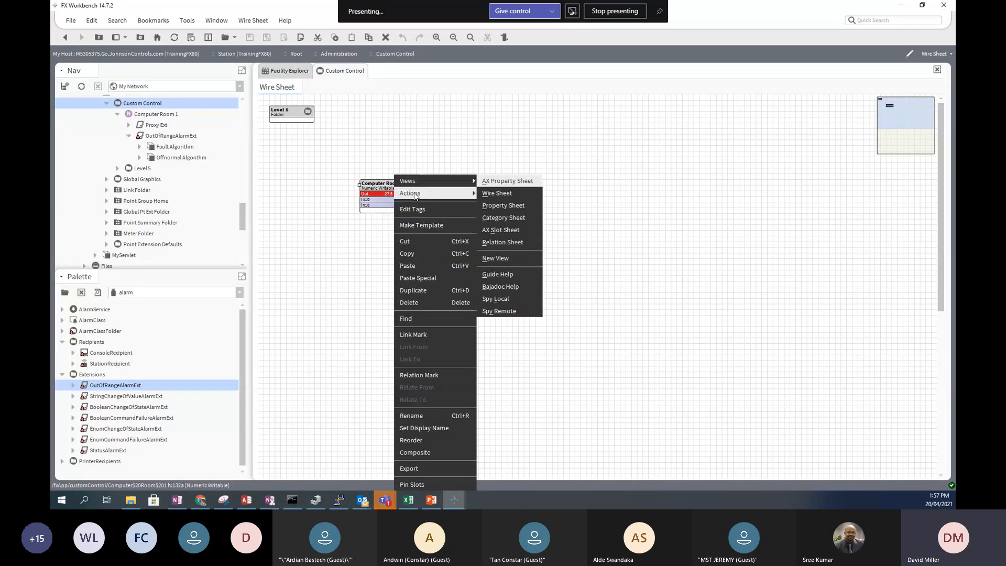
mouse_move(414, 194)
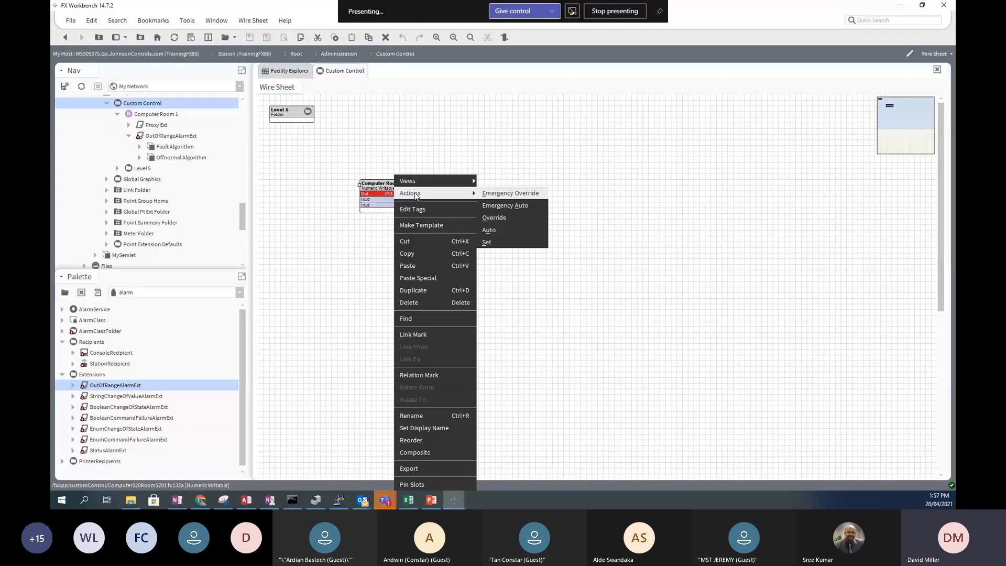
left_click(497, 245)
left_click_drag(505, 243, 490, 241)
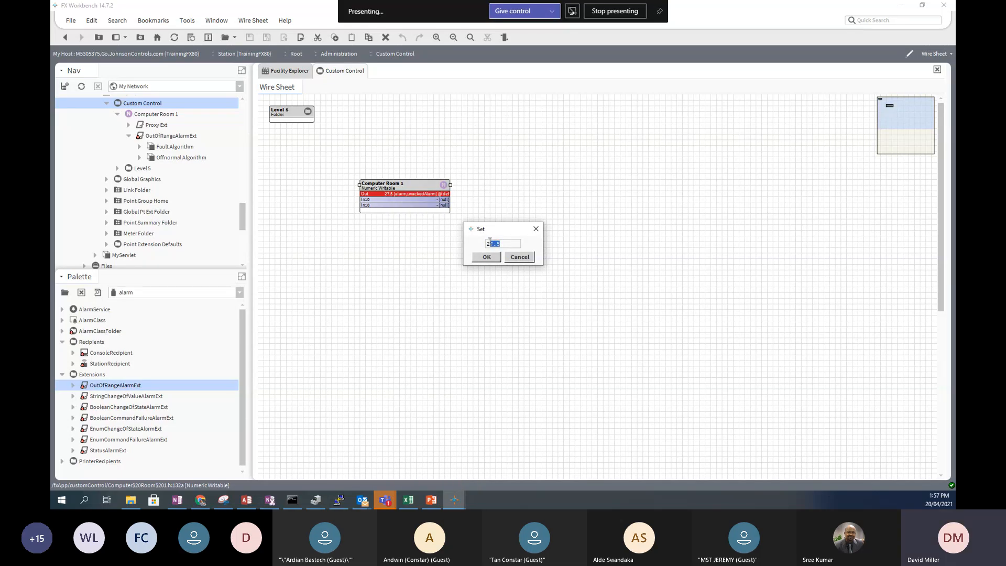
type("6.")
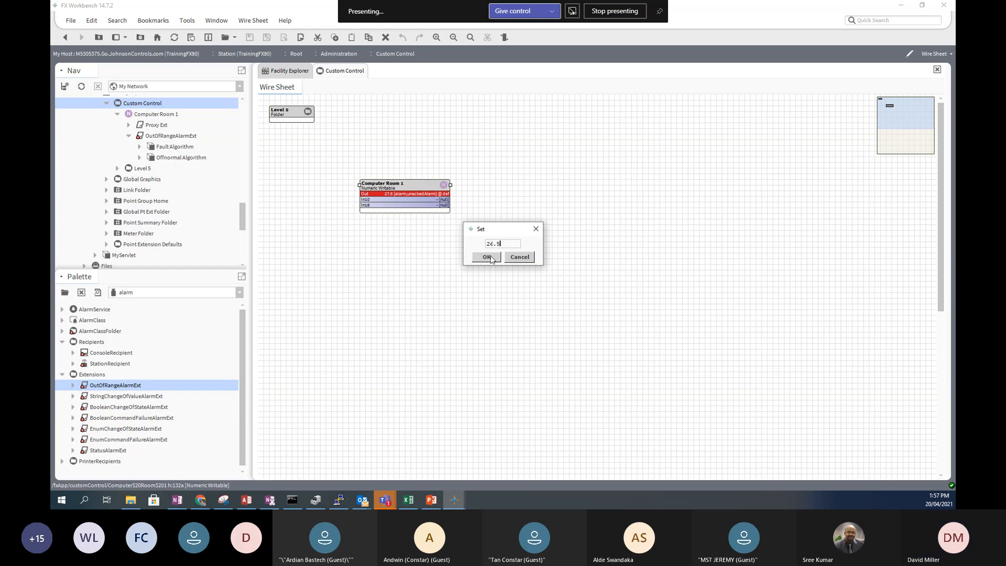
left_click(490, 258)
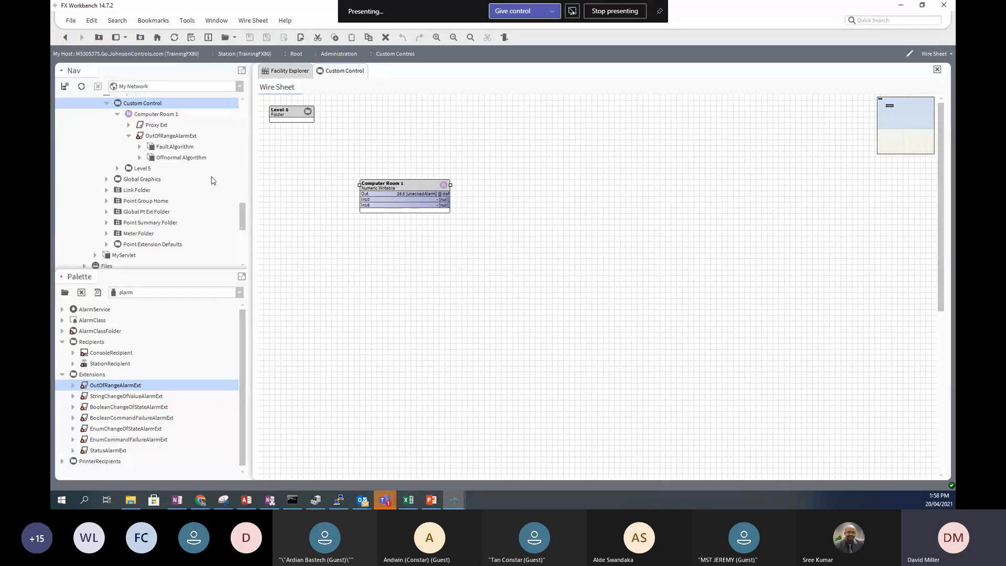
- Back in the CriticalAlarms console, acknowledge the Computer Room 1 alarm
left_click(63, 40)
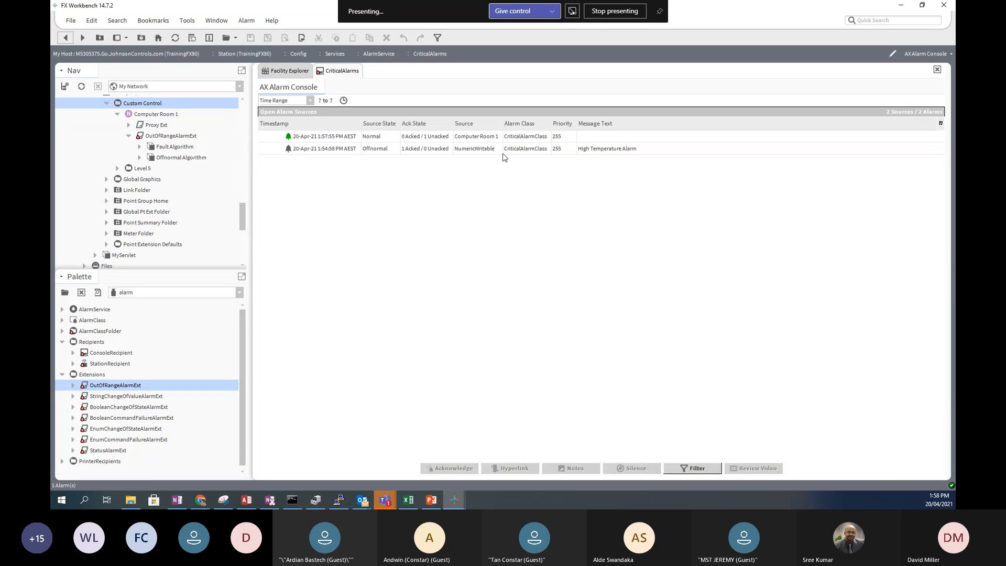
left_click(477, 139)
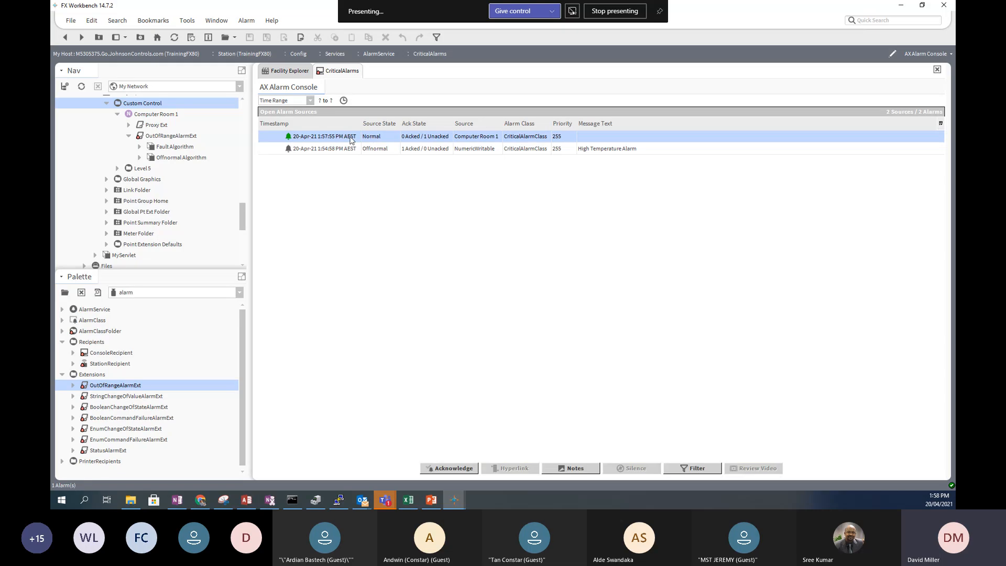
left_click(448, 466)
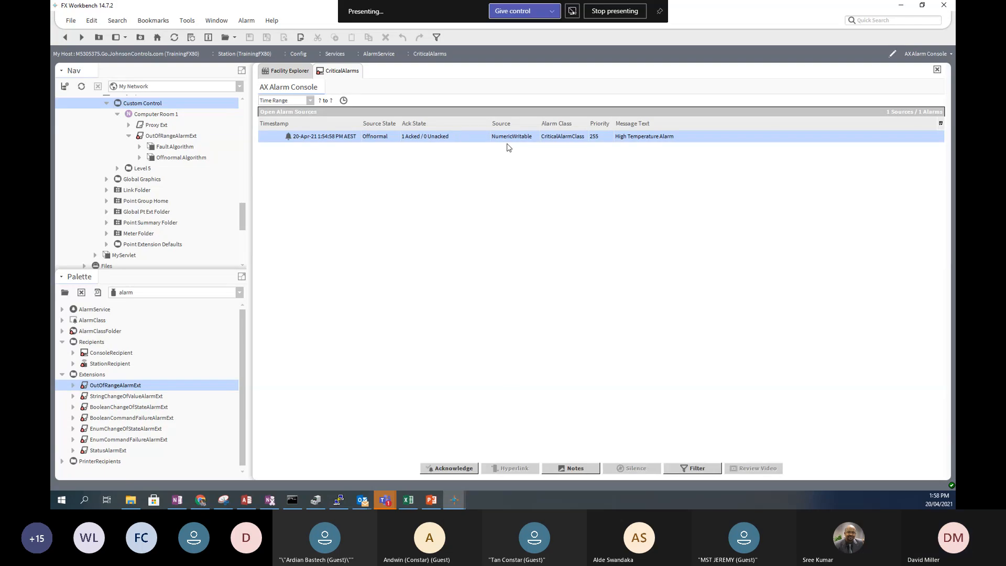
- Force-clear the remaining NumericWritable High Temperature Alarm
right_click(322, 139)
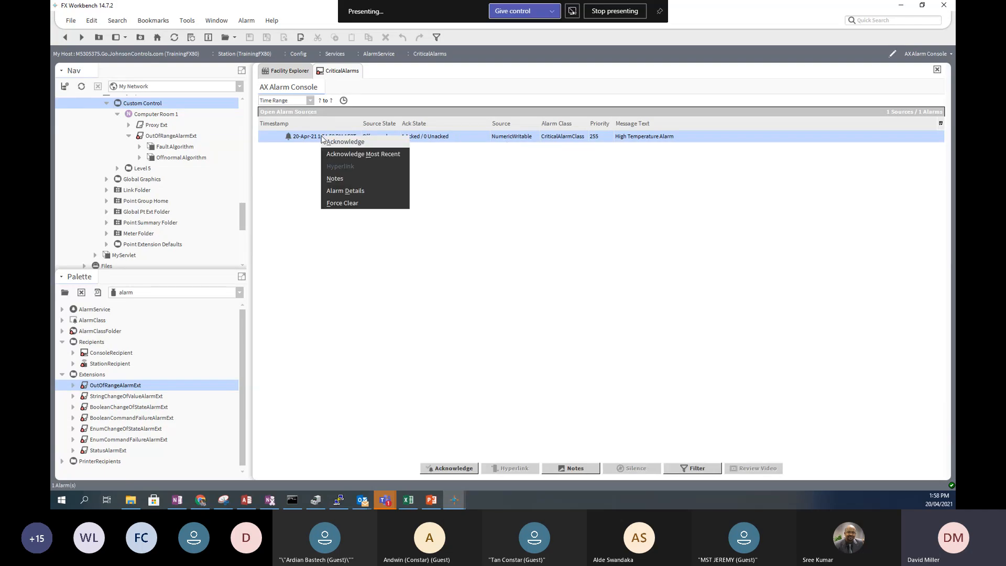
left_click(354, 204)
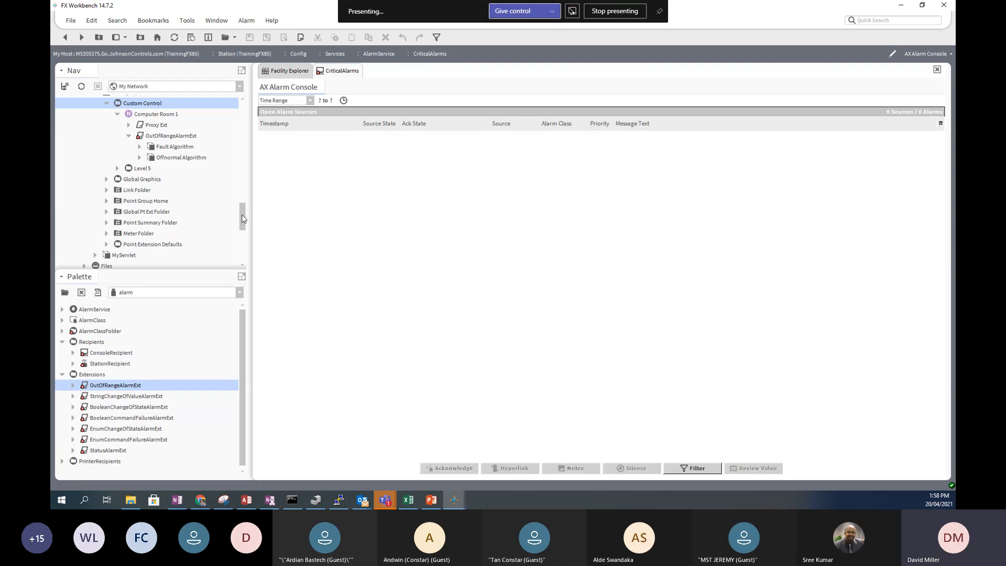
mouse_move(243, 224)
left_mouse_down()
mouse_move(242, 254)
mouse_move(235, 156)
mouse_move(235, 208)
left_mouse_up()
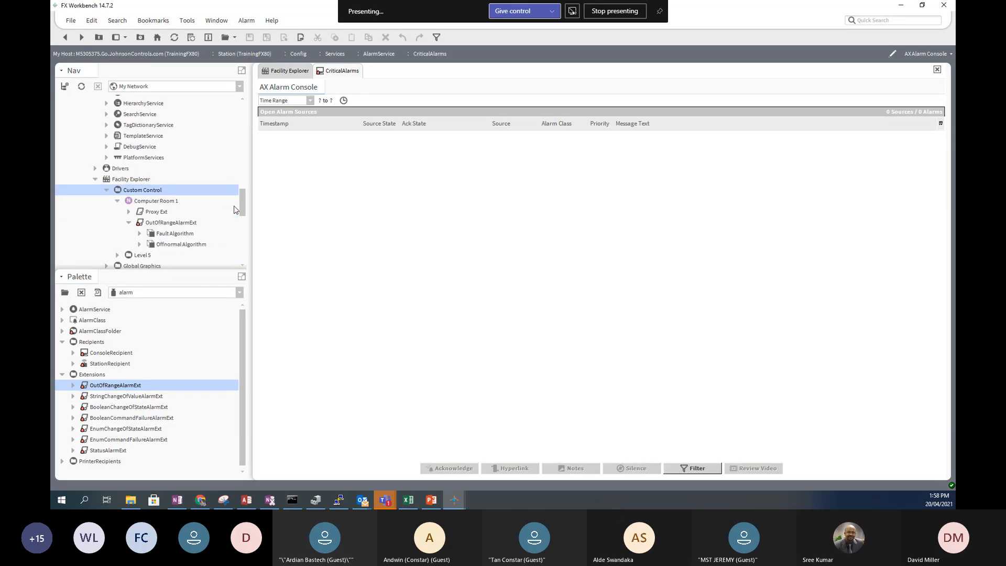
- From the Nav tree, set Computer Room 1 to the low value 17.9
left_click(171, 204)
right_click(171, 204)
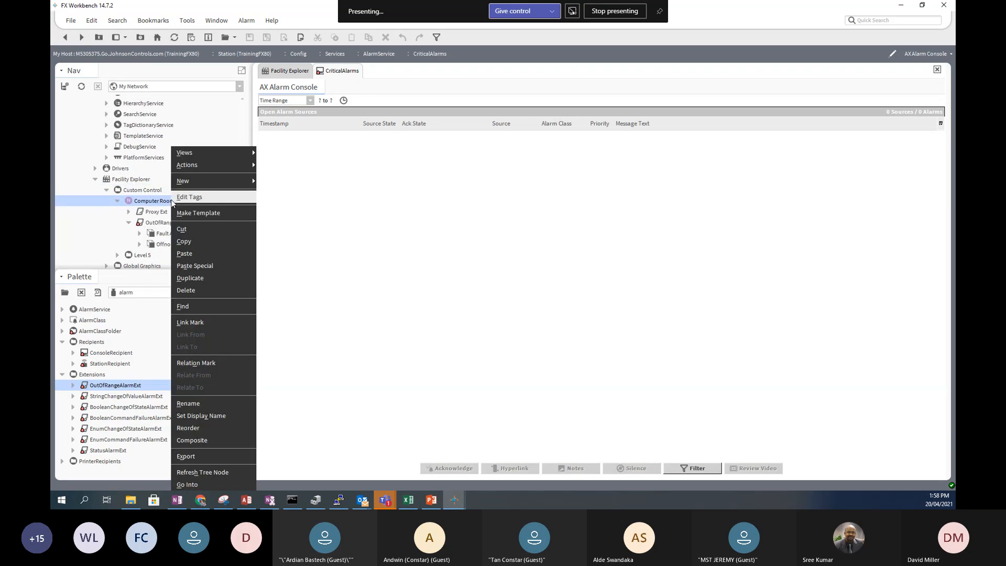
mouse_move(216, 165)
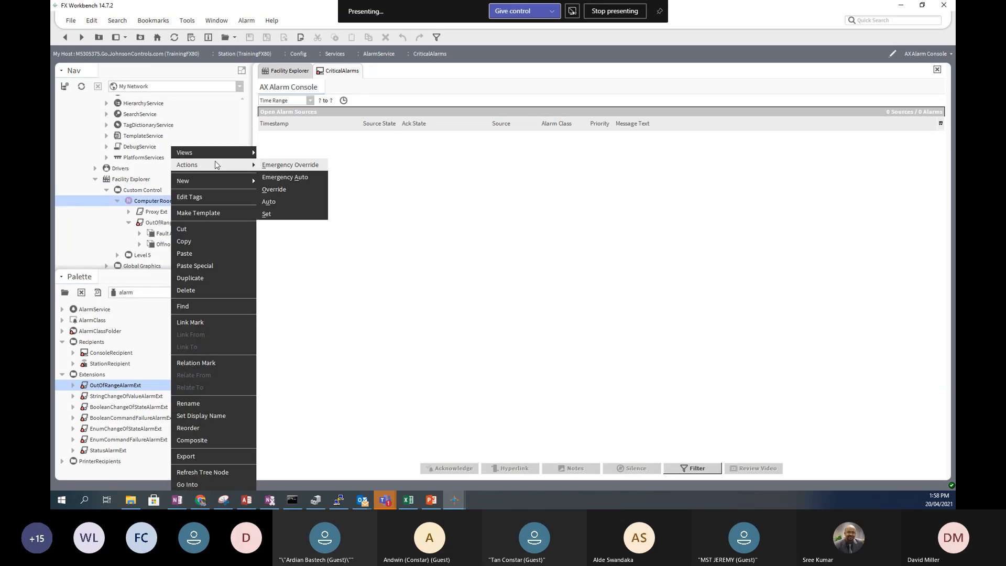
left_click(311, 213)
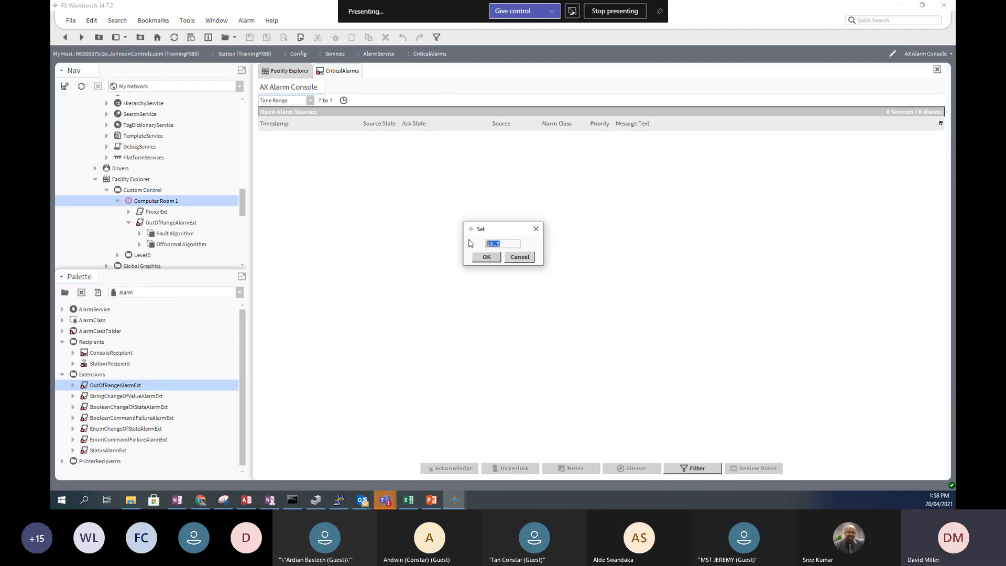
type("17.9")
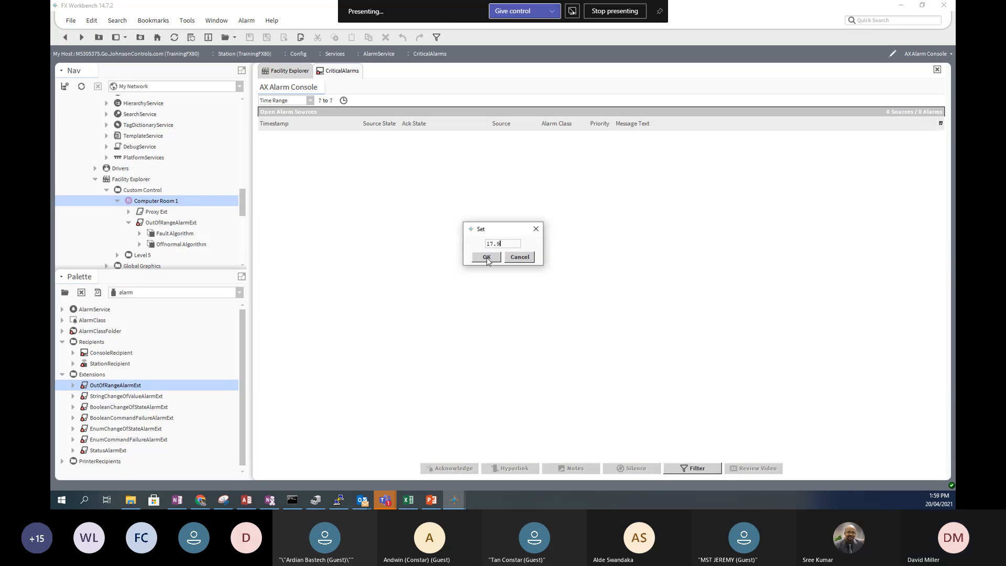
left_click(487, 256)
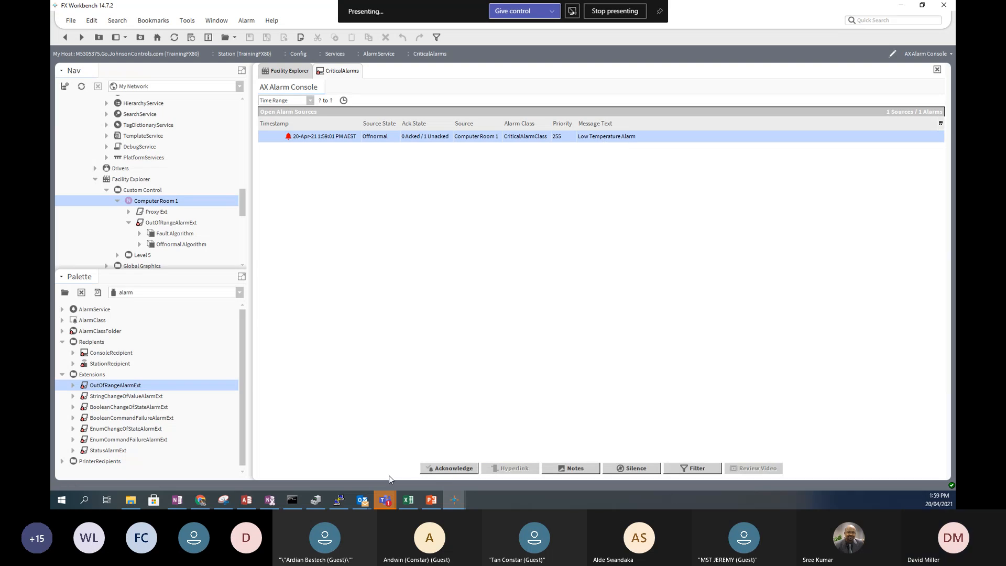
- Acknowledge Computer Room 1's Low Temperature Alarm and open the Custom Control wire sheet from Nav
left_click(434, 468)
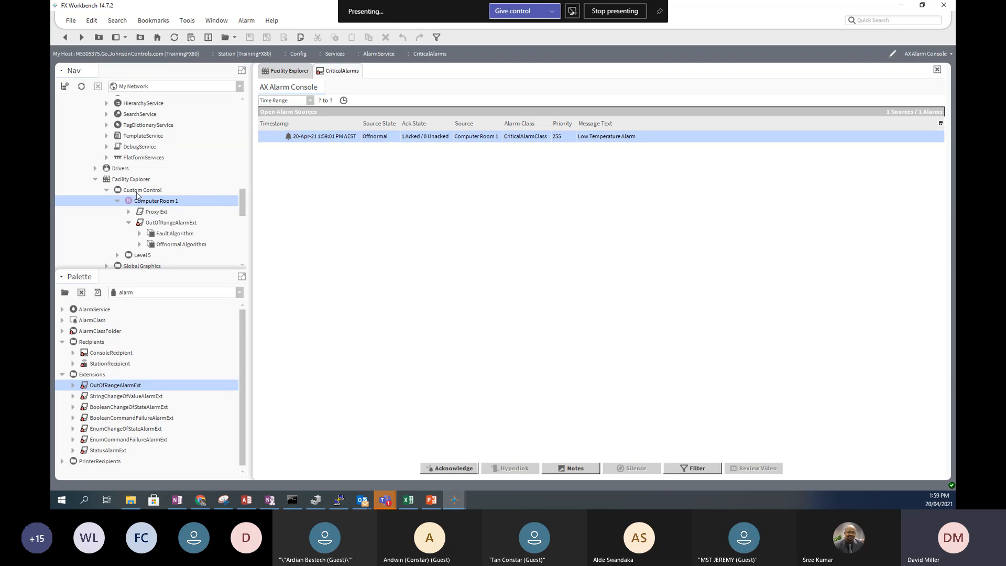
double_click(139, 191)
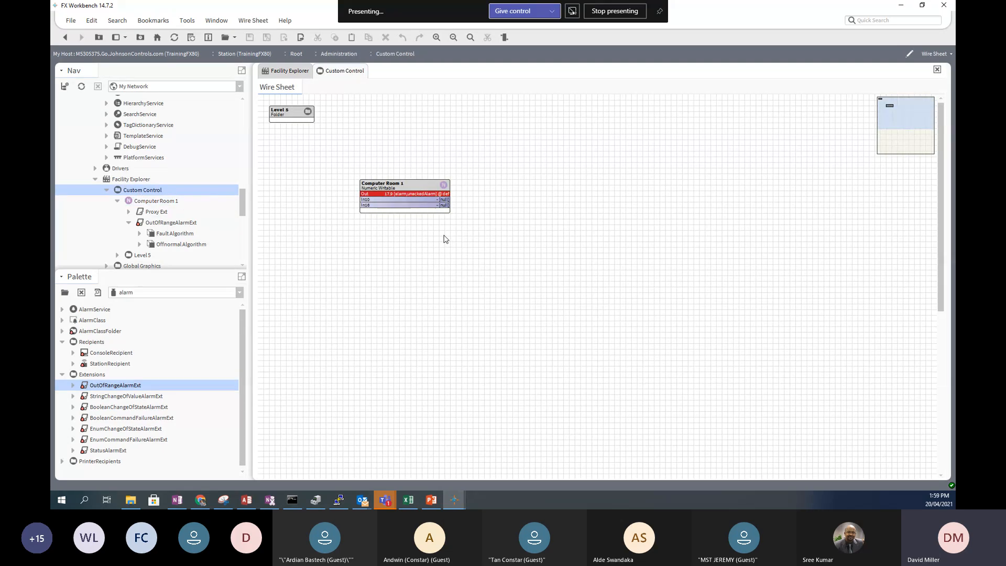
- Open Computer Room 1's properties and expand OutOfRangeAlarmExt to see offnormal times and 28.0/18.0 limits
double_click(412, 187)
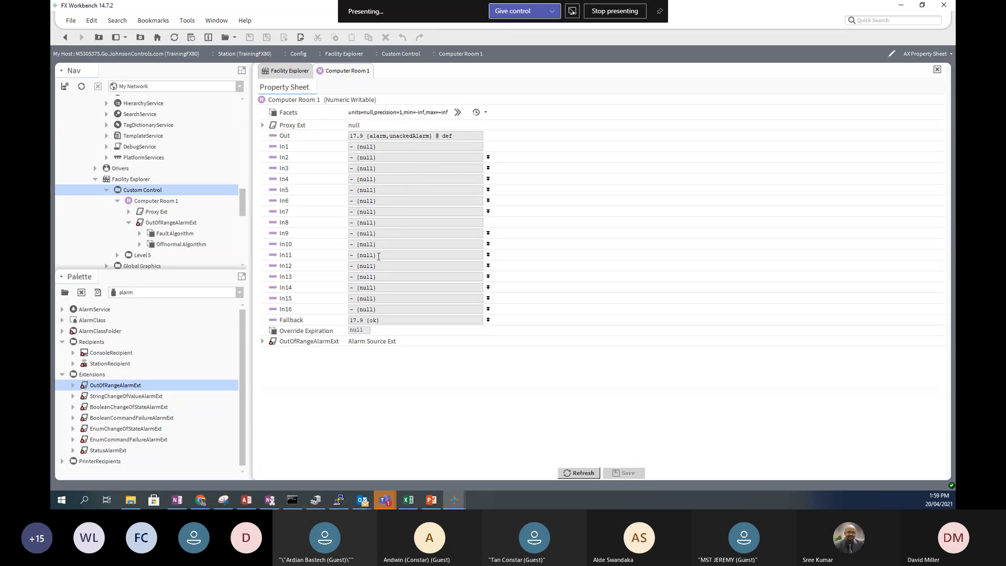
left_click(262, 342)
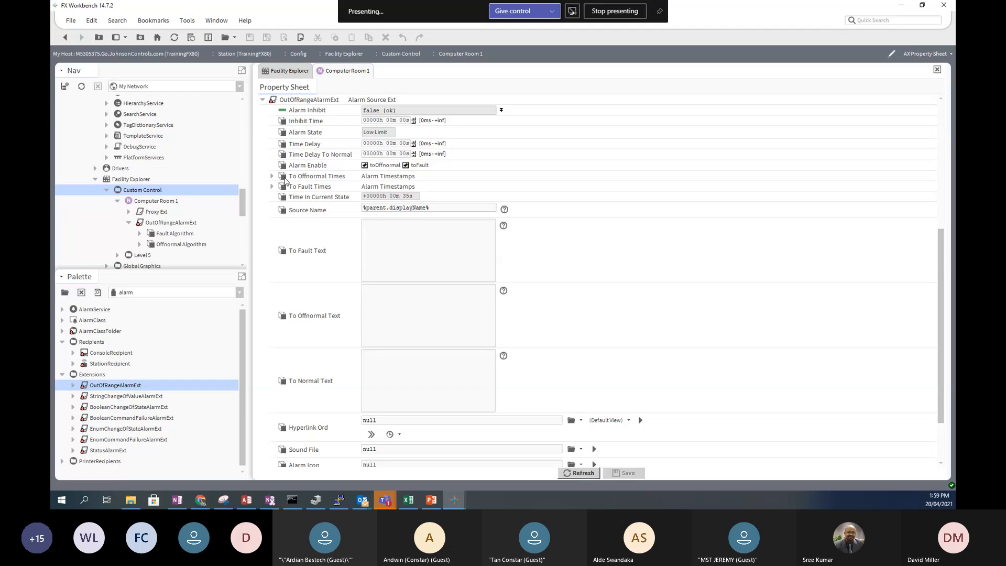
left_click(271, 177)
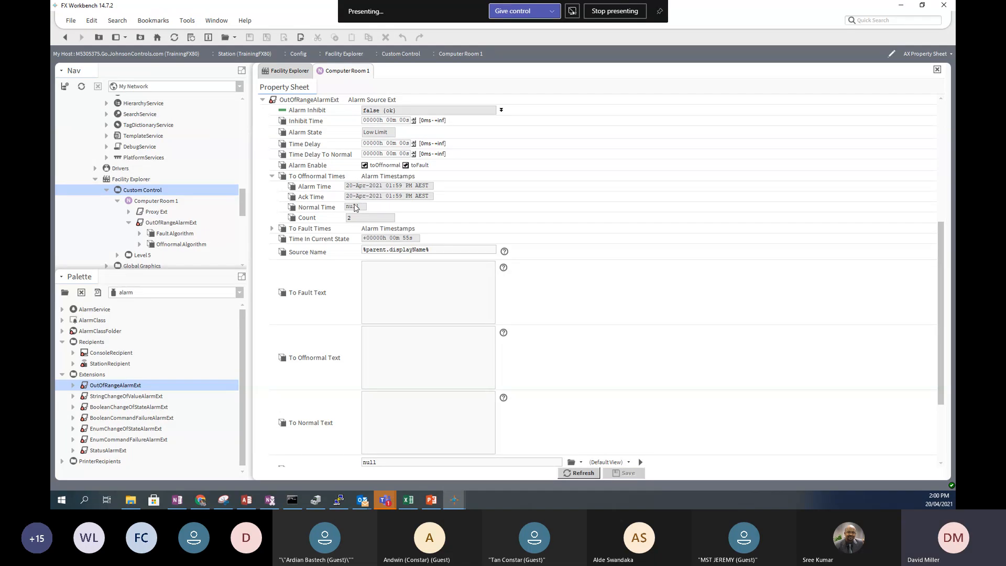
scroll(458, 207, "down", 1)
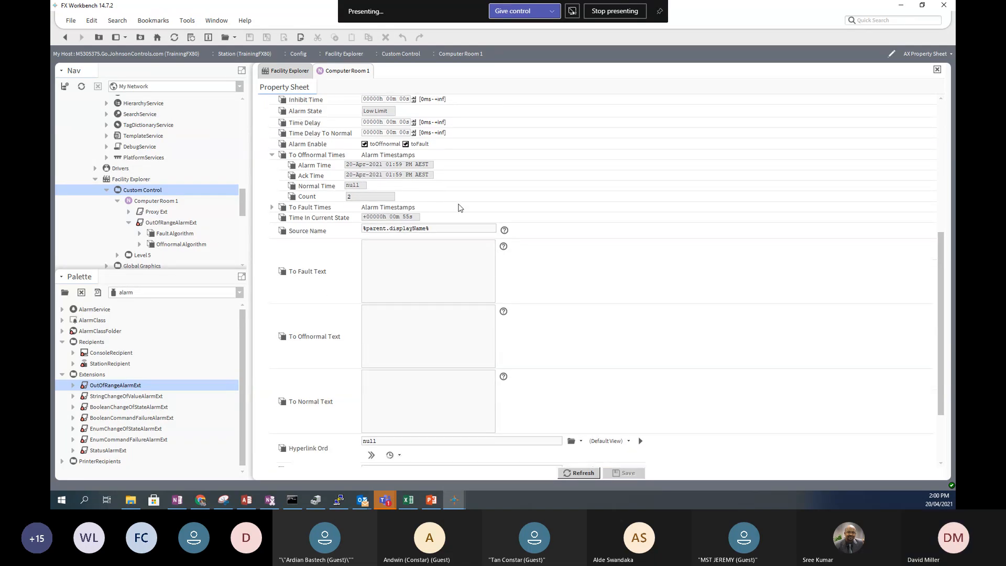
scroll(459, 208, "down", 4)
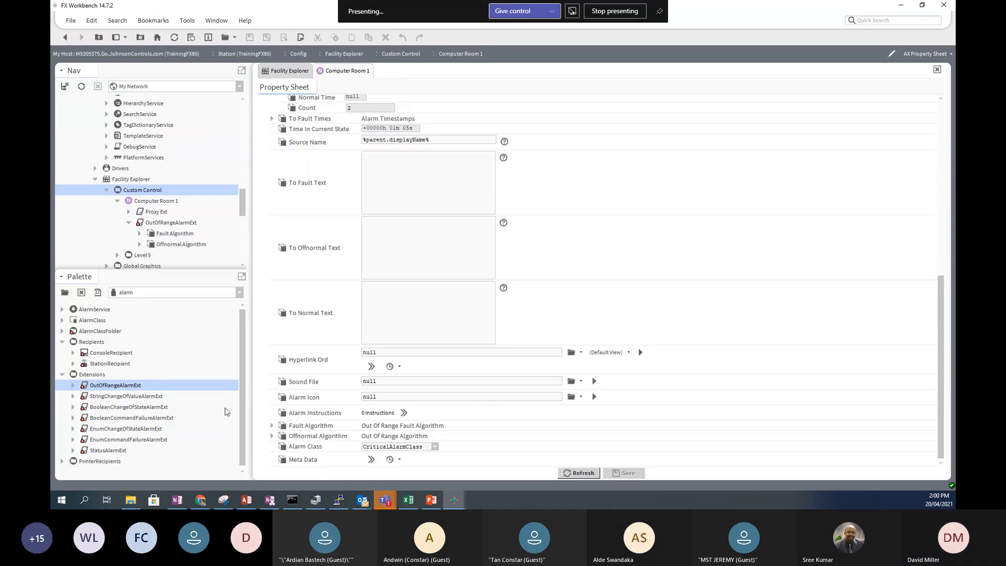
left_click(272, 436)
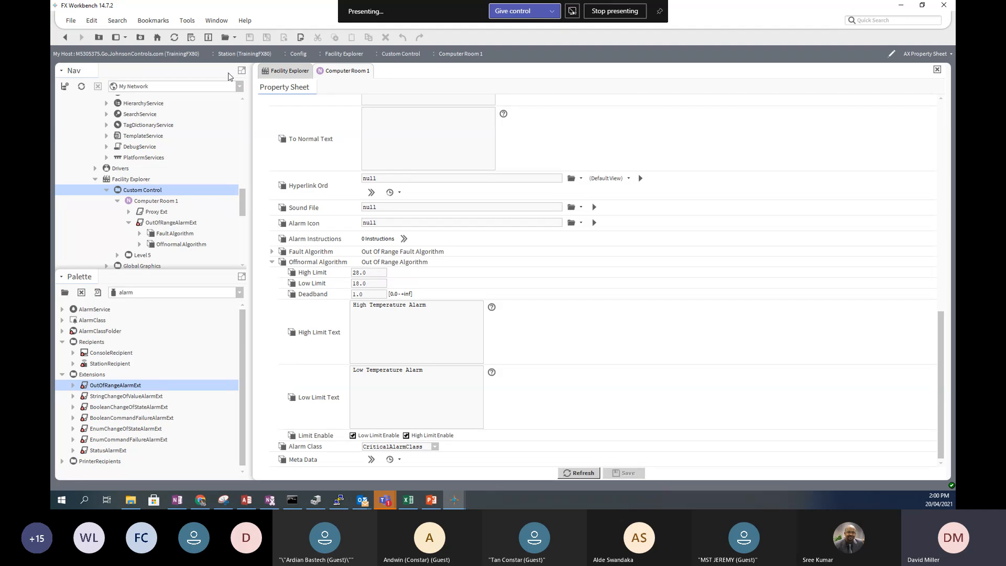
- Navigate back through the wire sheet to the CriticalAlarms console
left_click(64, 39)
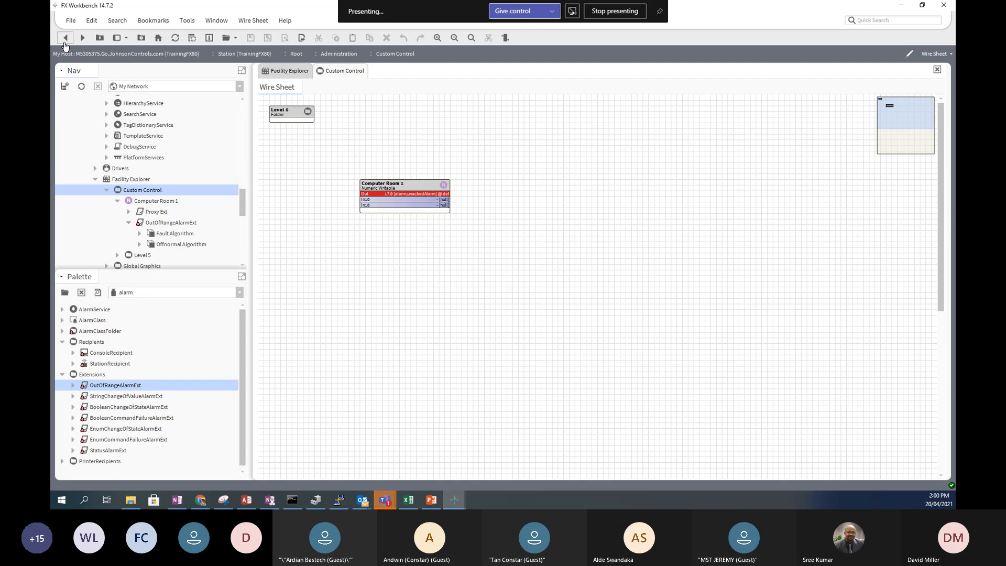
left_click(83, 39)
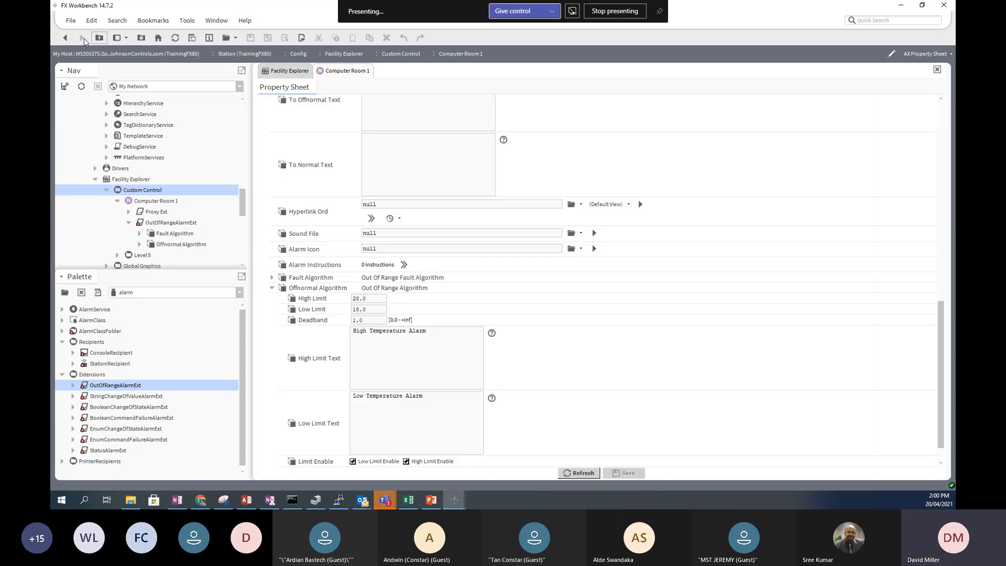
left_click(64, 39)
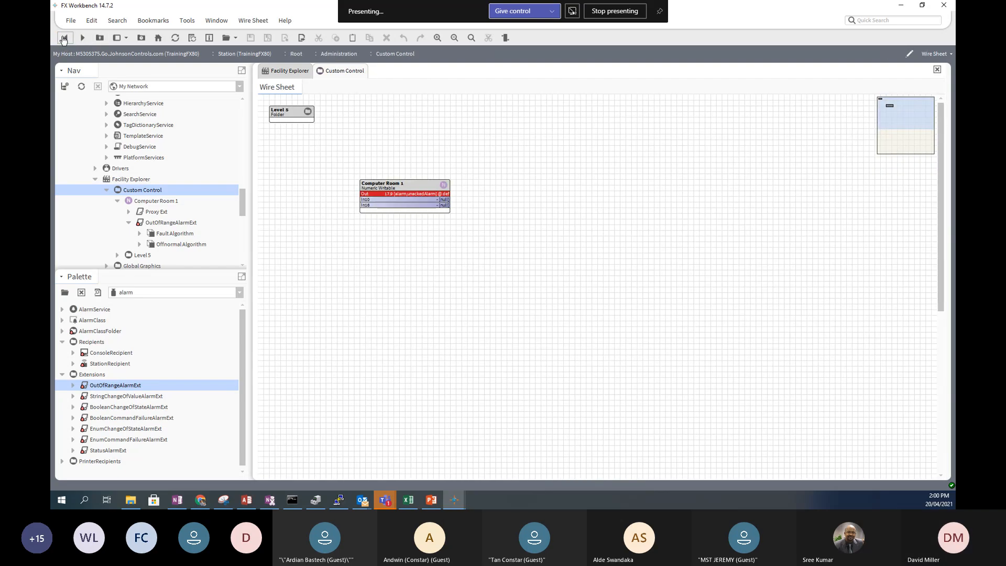
left_click(64, 39)
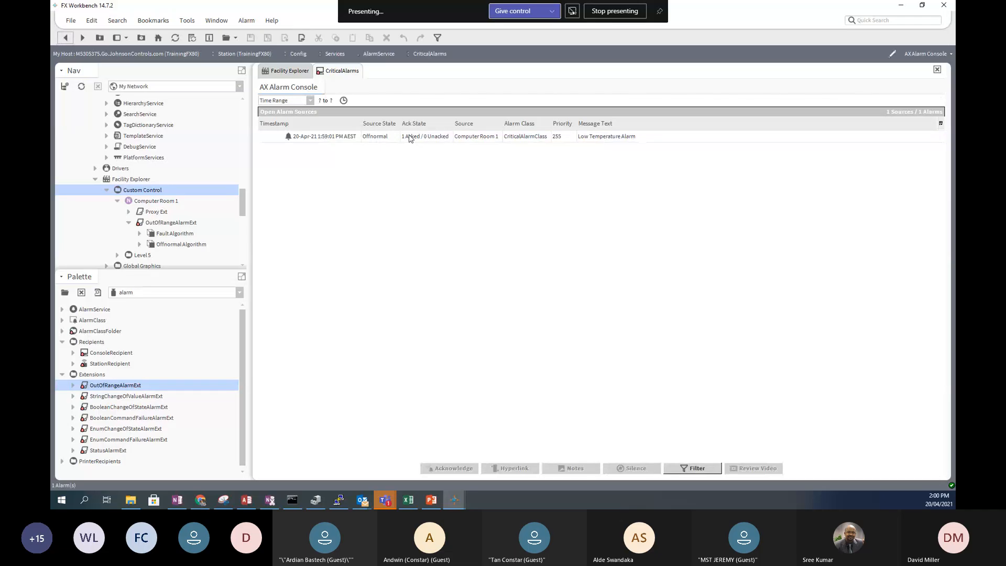
- Set Computer Room 1 to 18.5
left_click(146, 204)
right_click(146, 203)
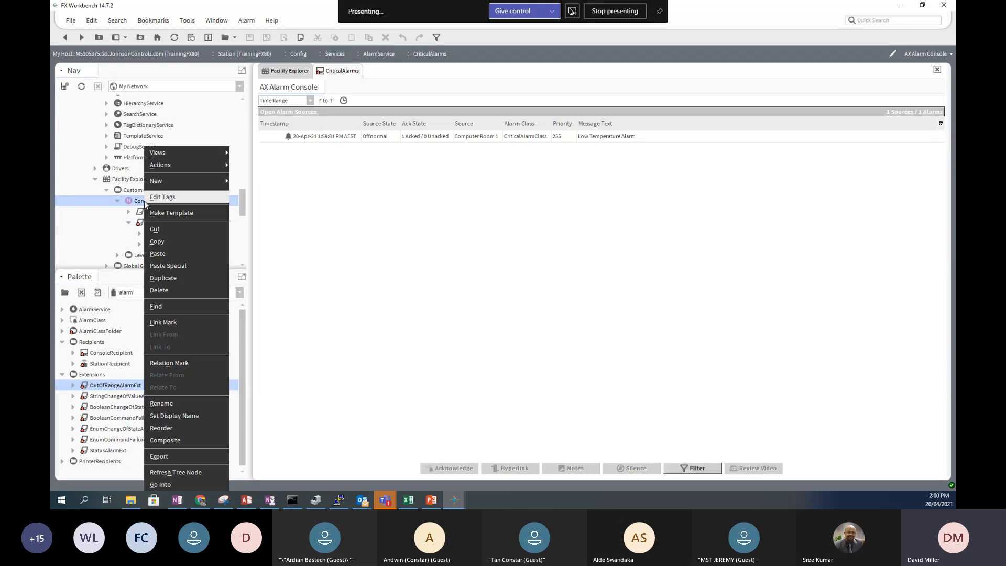
mouse_move(212, 164)
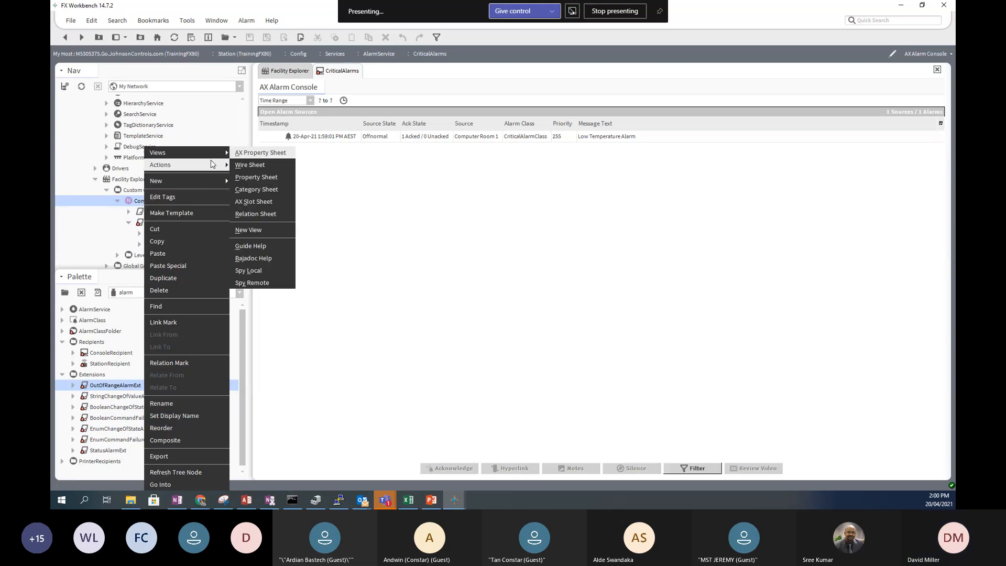
left_click(273, 214)
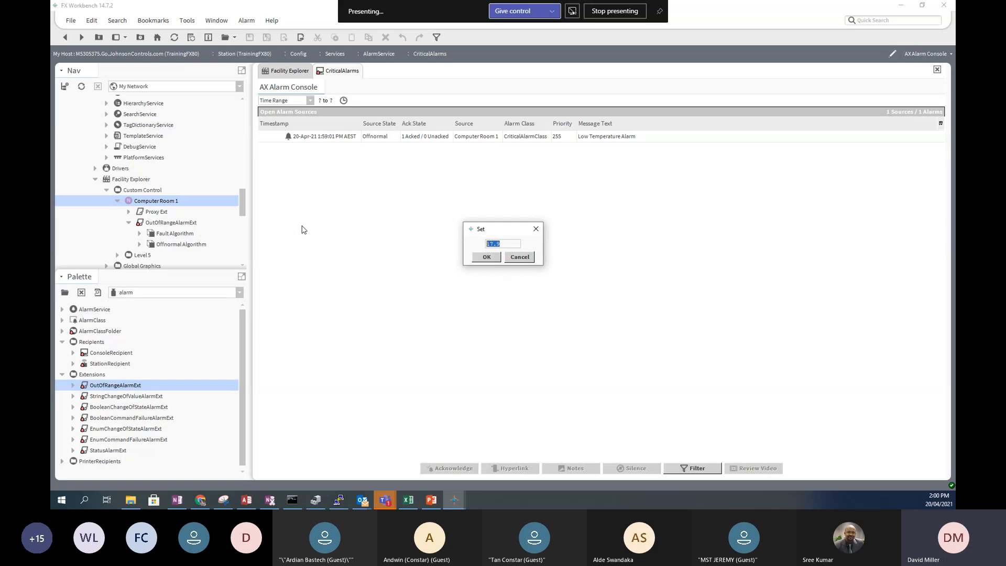
type("18.5")
left_click(486, 257)
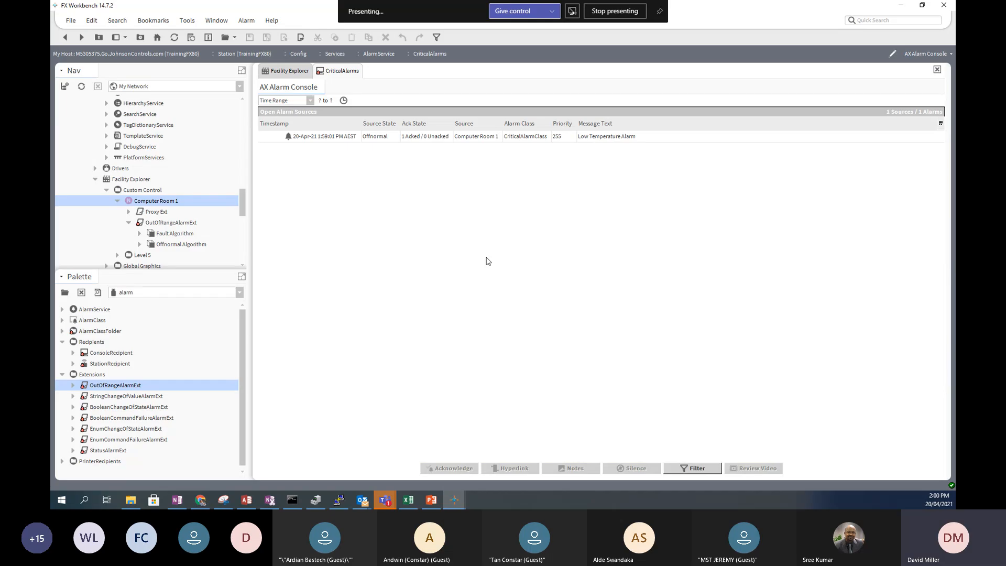
- Set Computer Room 1 again, to 19.1, returning its alarm to Normal
right_click(154, 204)
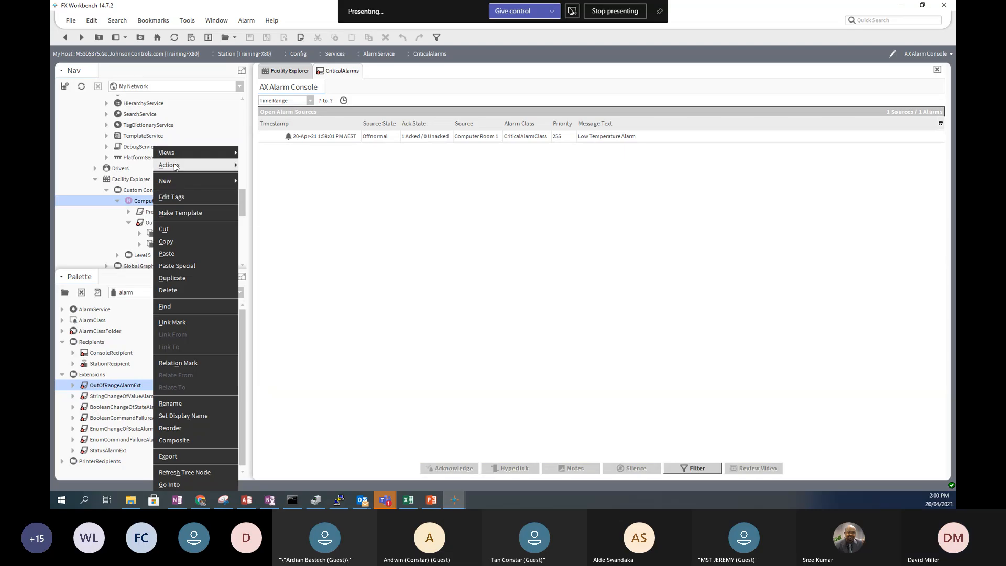
mouse_move(178, 165)
left_click(274, 215)
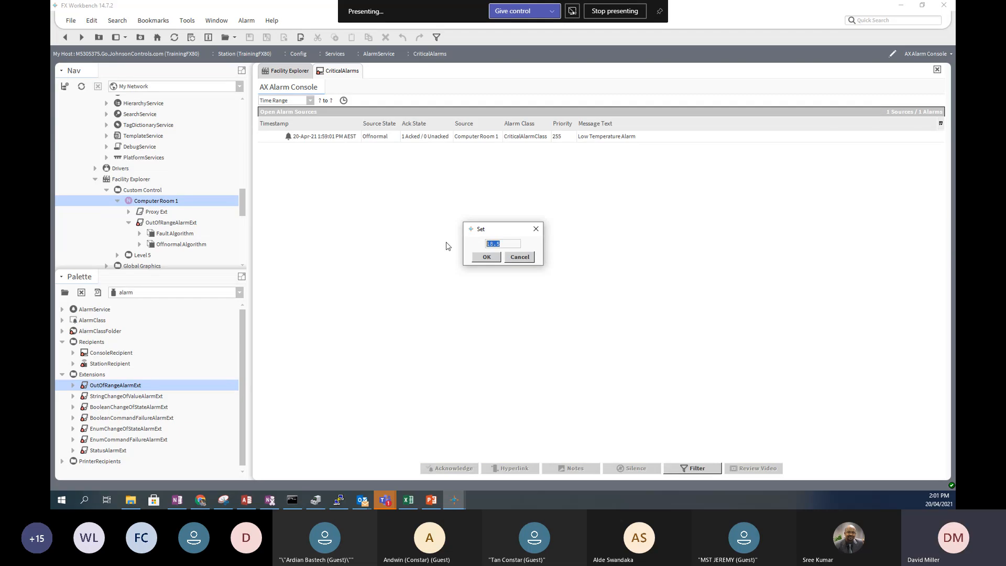
type("19.1")
left_click(485, 258)
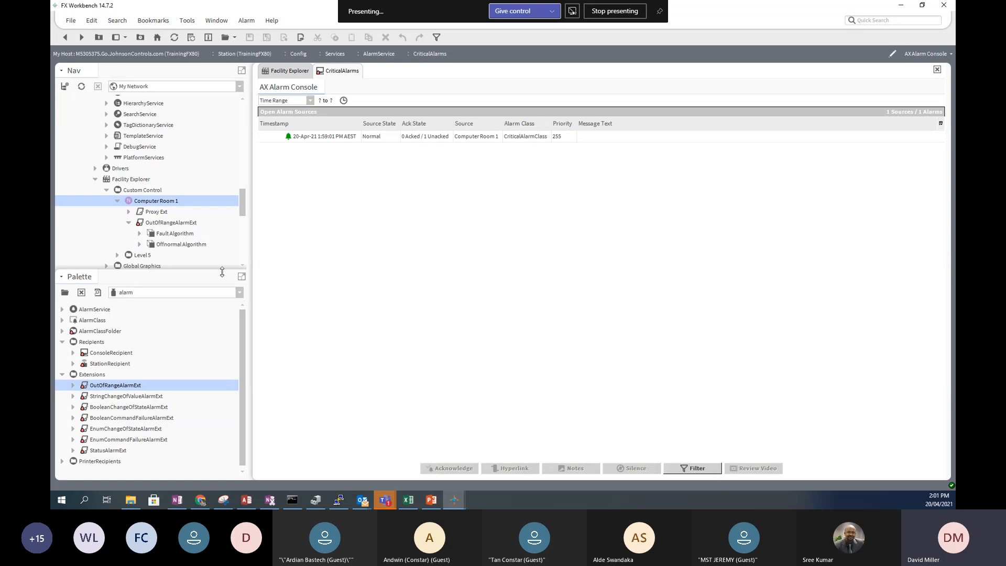
- Acknowledge the Normal Computer Room 1 alarm, then open its property sheet via the Custom Control wire sheet
left_click(311, 137)
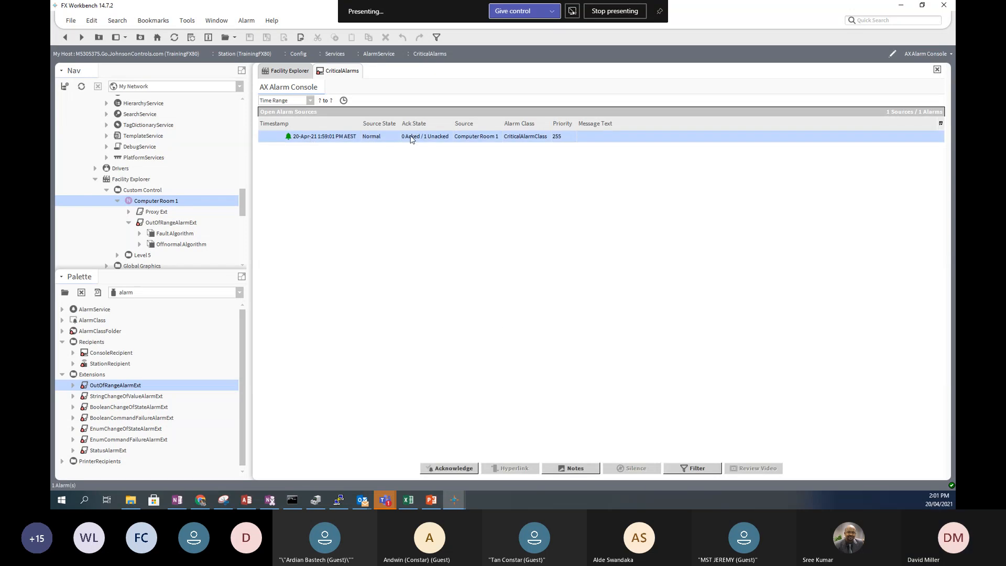
left_click(454, 470)
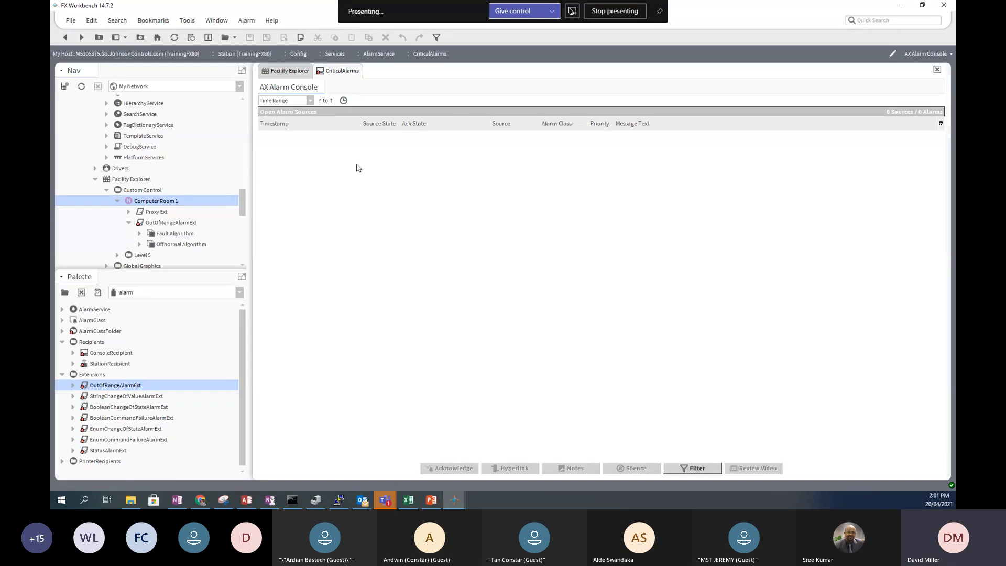
left_click(139, 192)
double_click(139, 190)
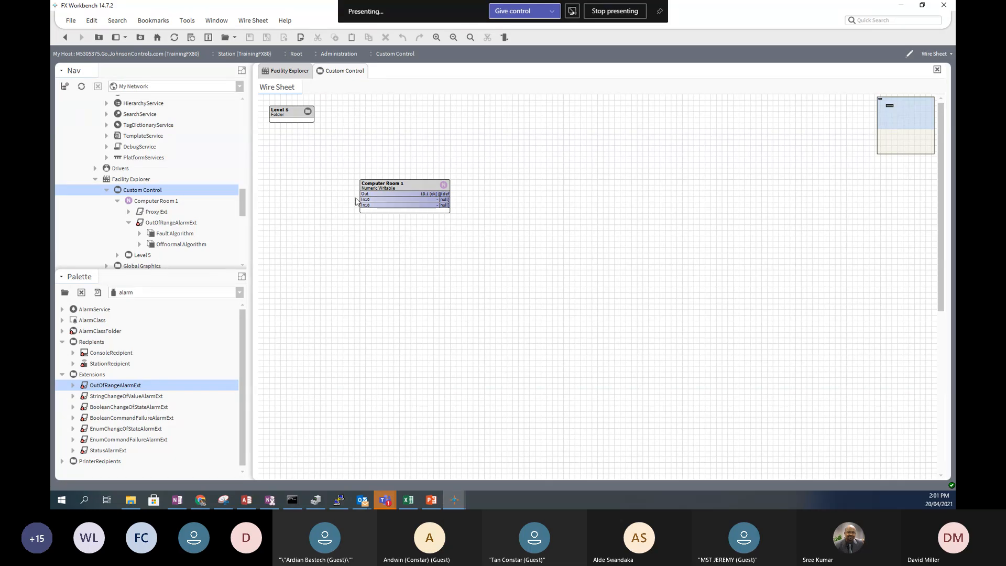
double_click(408, 185)
scroll(589, 298, "down", 2)
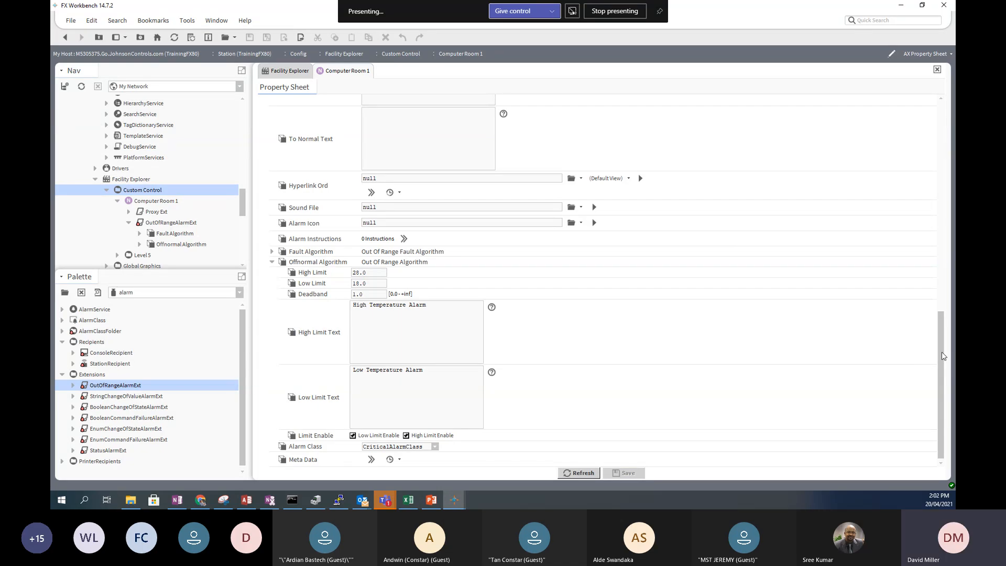
left_click_drag(941, 355, 939, 144)
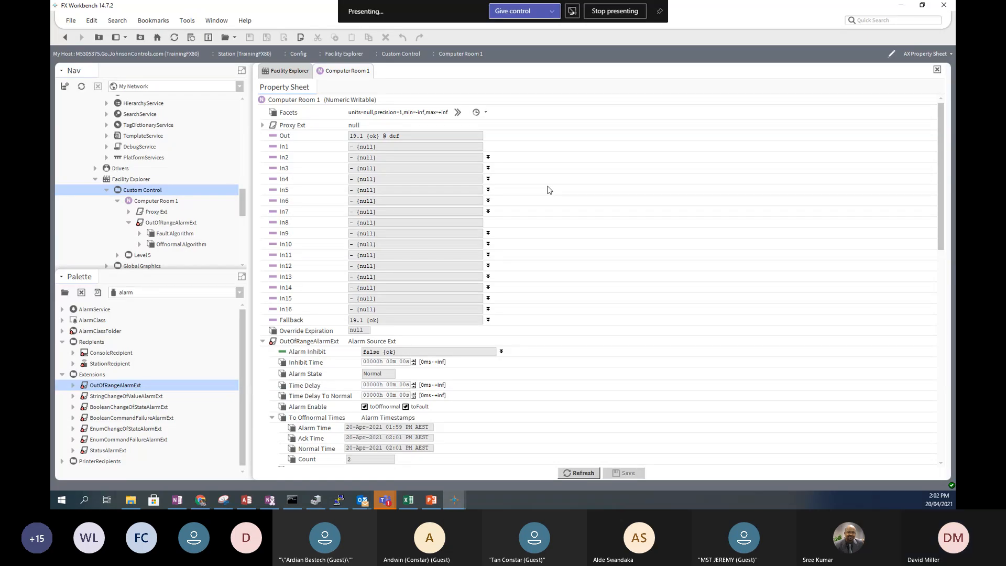
scroll(233, 160, "up", 5)
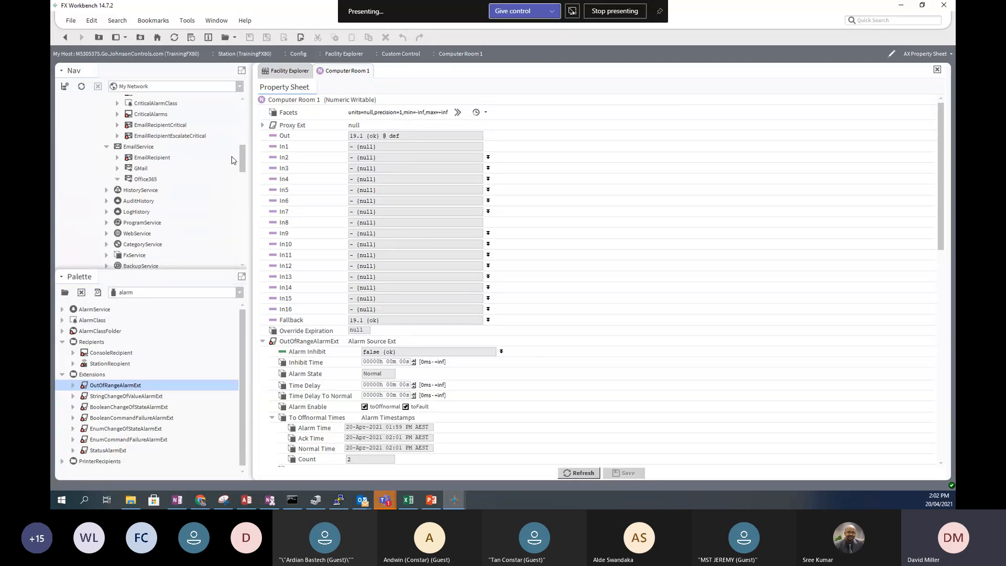
scroll(233, 160, "up", 5)
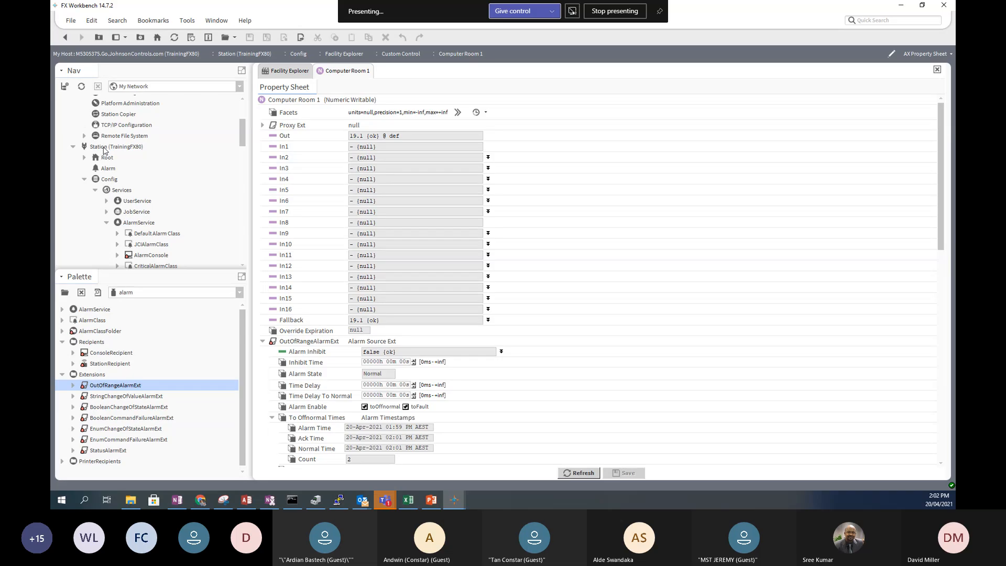
- Open Root under the TrainingFX80 station and switch the home graphic into PxEditor mode
double_click(103, 147)
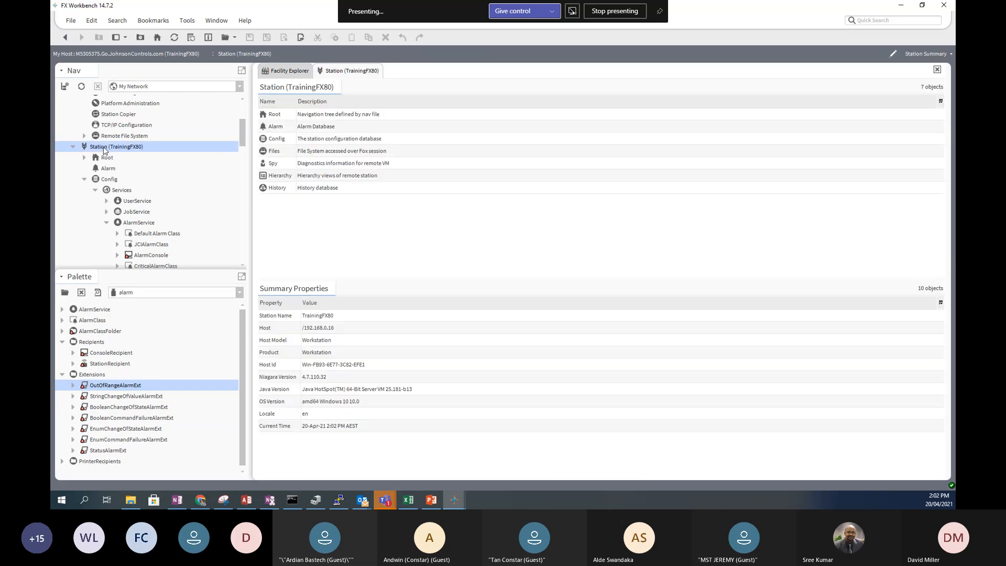
double_click(100, 159)
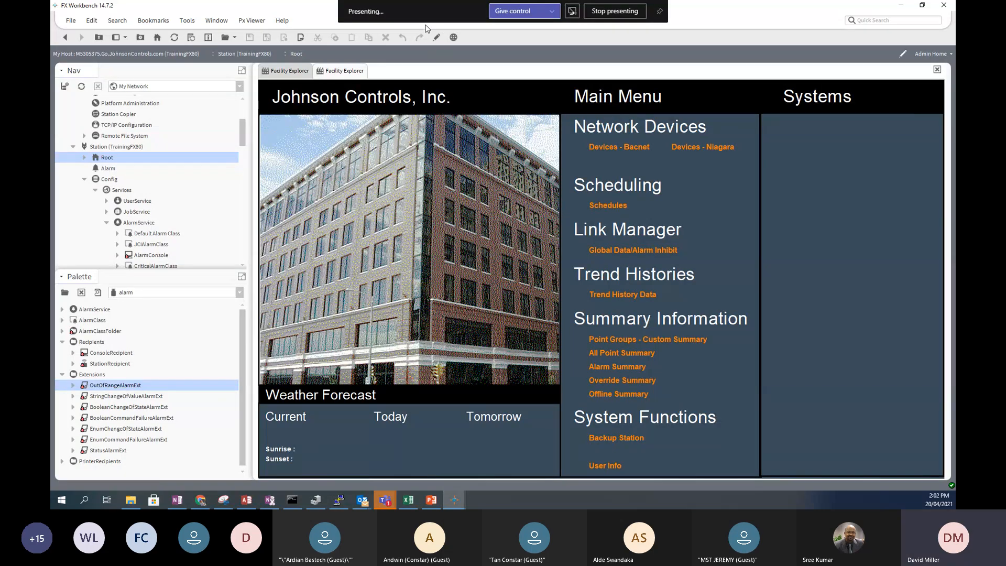
left_click(437, 39)
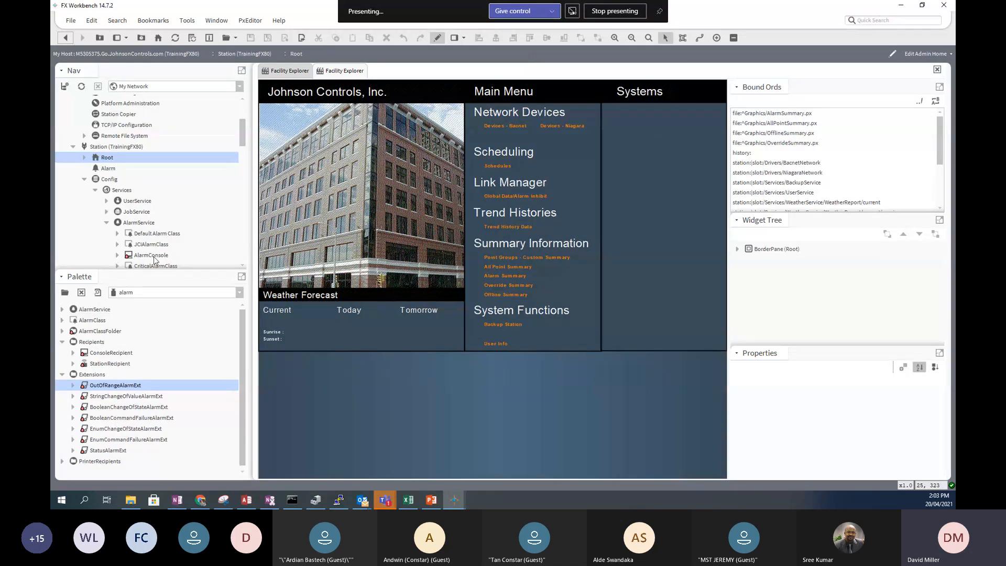
- Drop CriticalAlarms onto the home page as an AX Alarm Console workbench view
left_click_drag(243, 141, 243, 151)
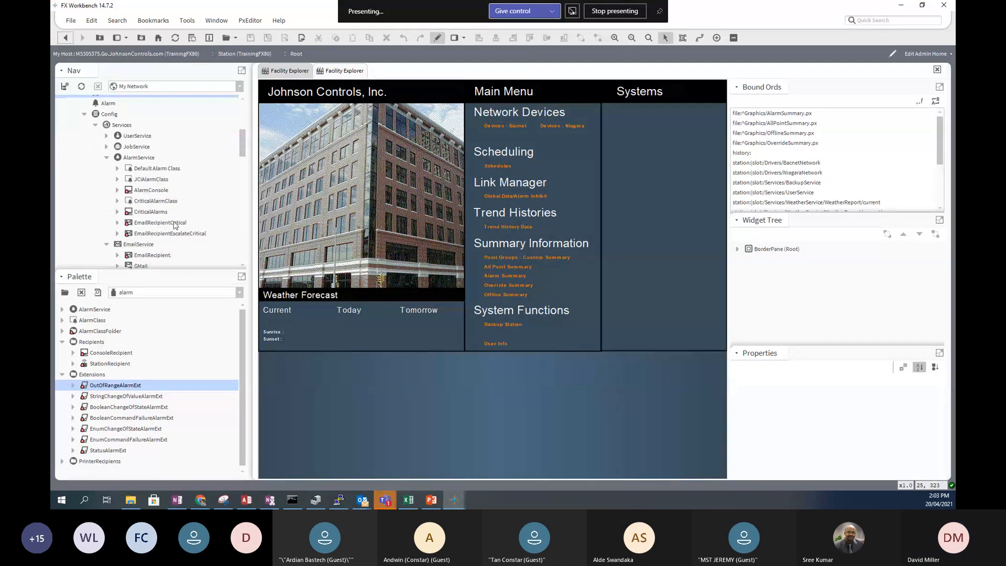
left_click(160, 213)
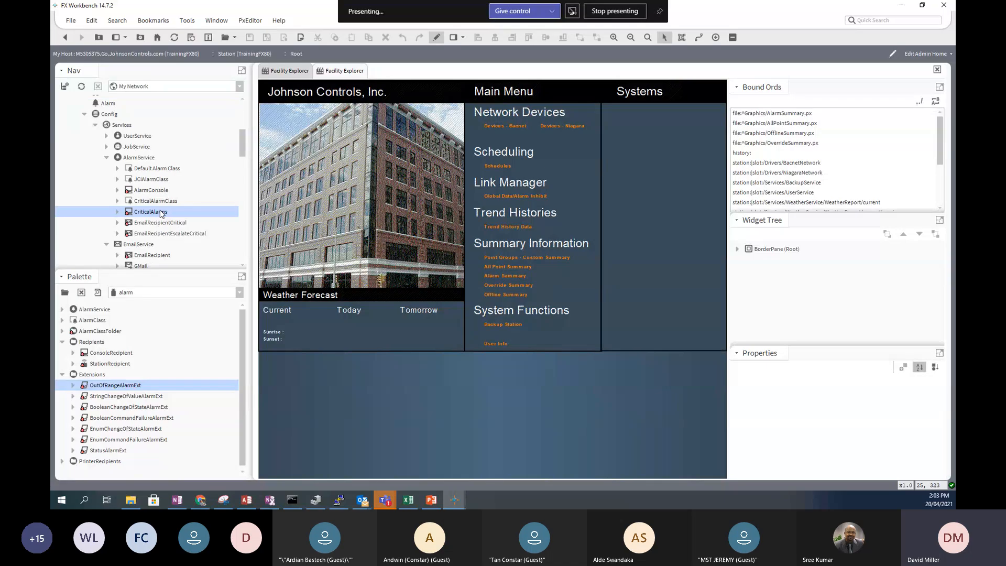
left_click_drag(160, 212, 629, 165)
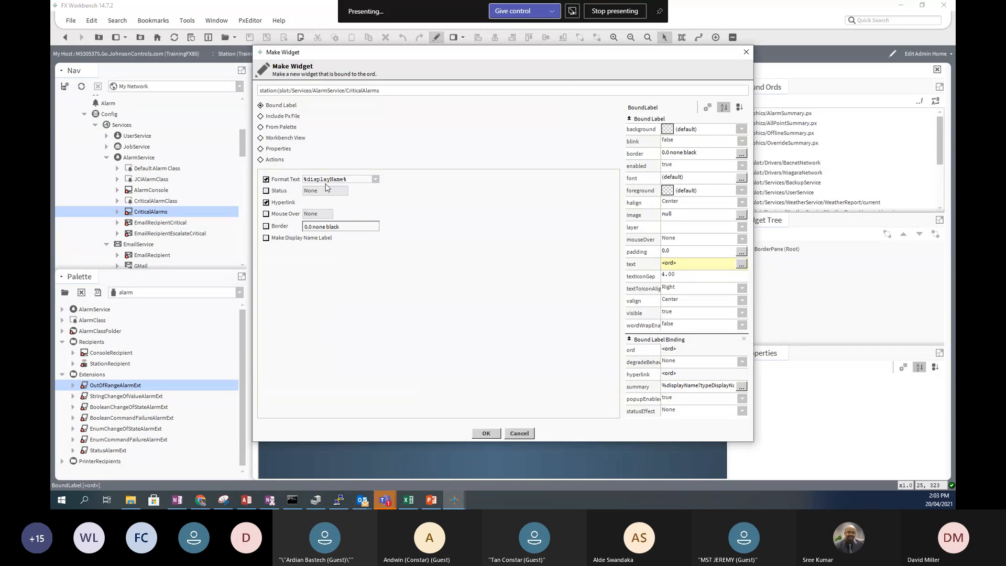
left_click(260, 138)
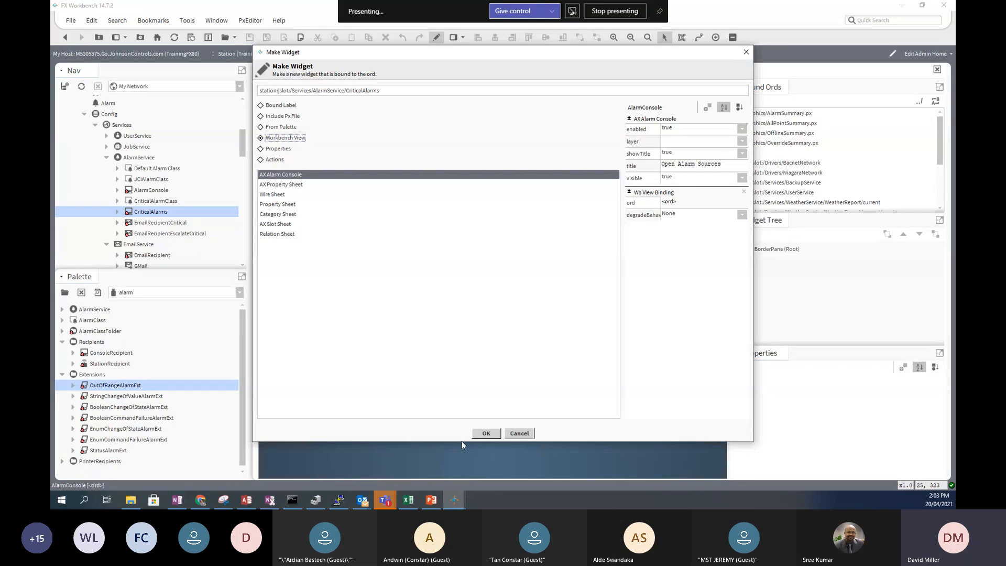
left_click(483, 431)
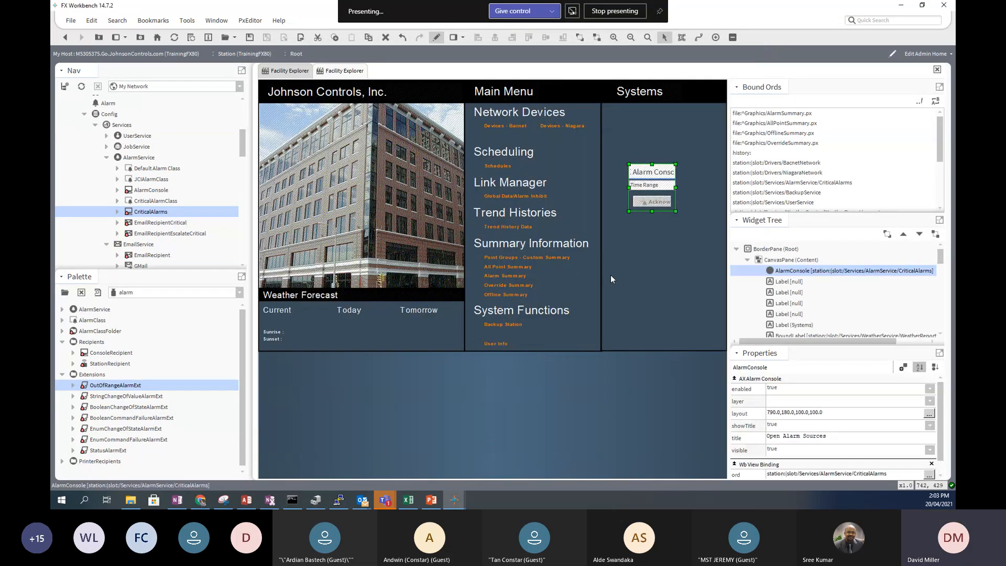
- Resize and move the alarm console over the building photo in the left column, then leave edit mode
left_click_drag(676, 188, 726, 187)
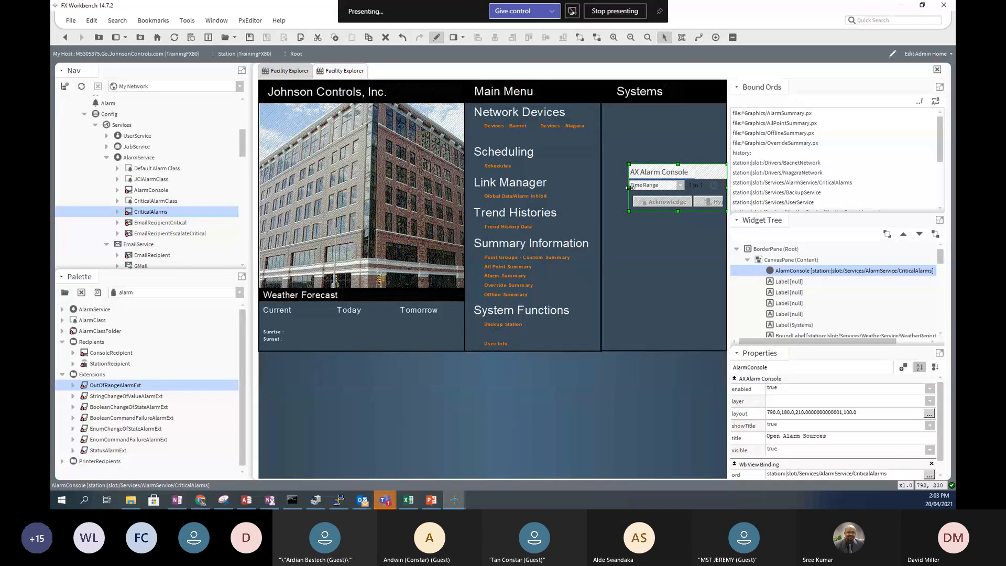
left_click_drag(629, 187, 474, 191)
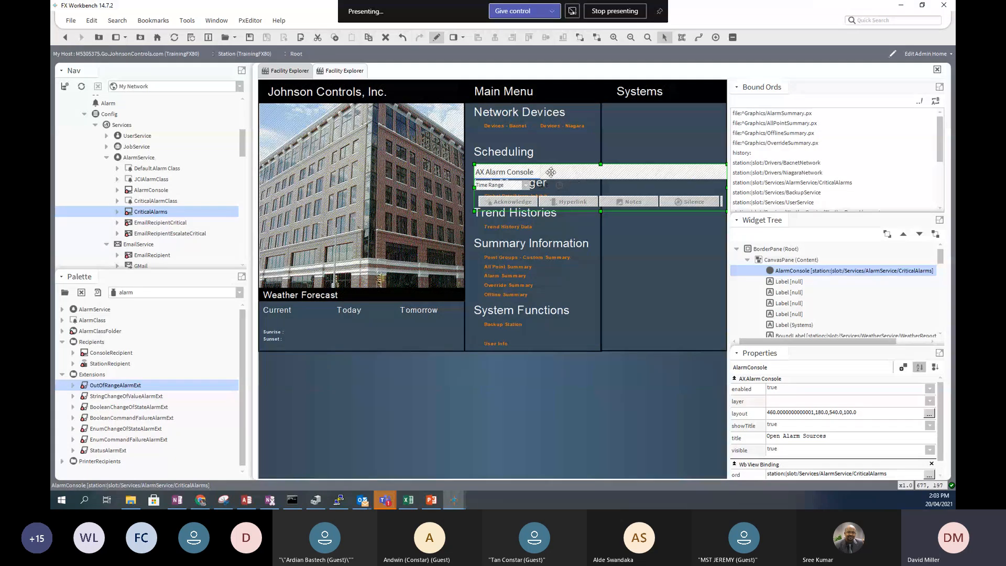
left_click_drag(571, 173, 358, 155)
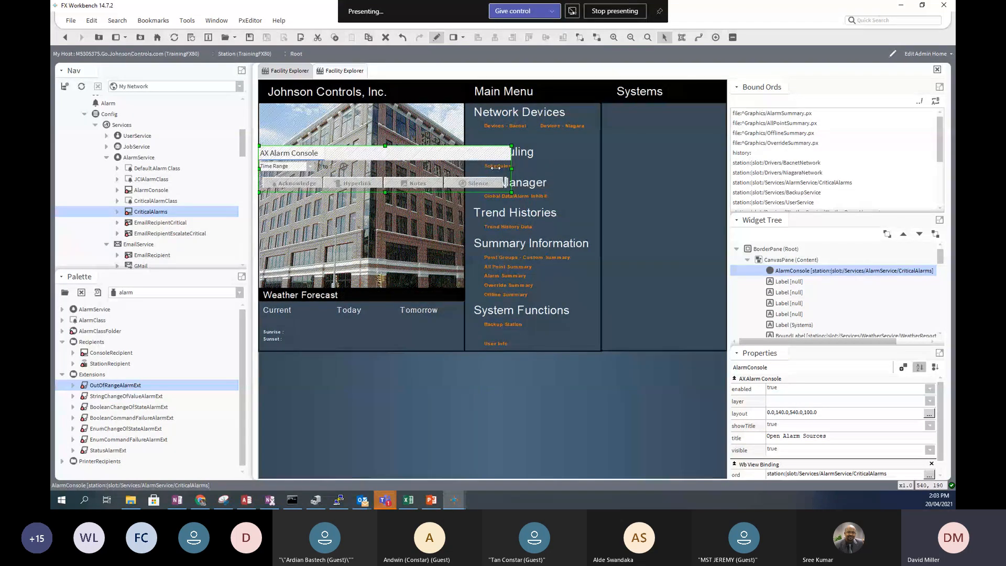
left_click_drag(512, 169, 464, 167)
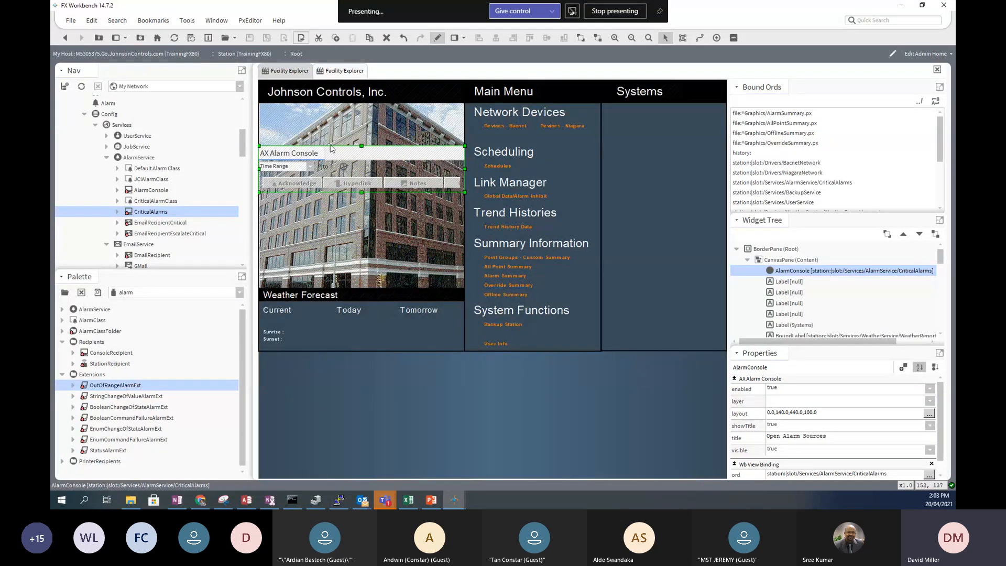
left_click(438, 40)
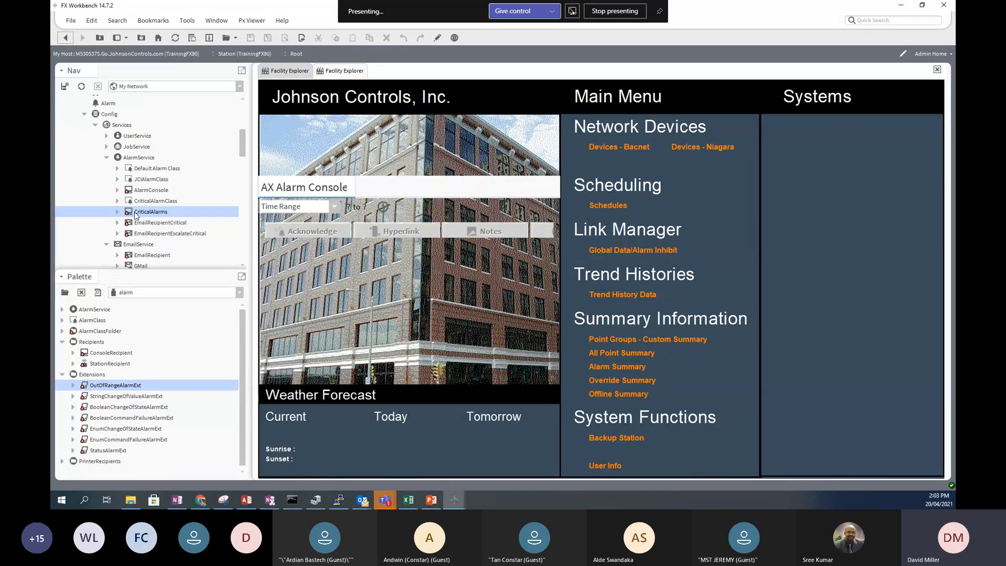
- Set Computer Room 1's value to 30 from the Nav tree
scroll(141, 220, "down", 5)
scroll(152, 227, "down", 3)
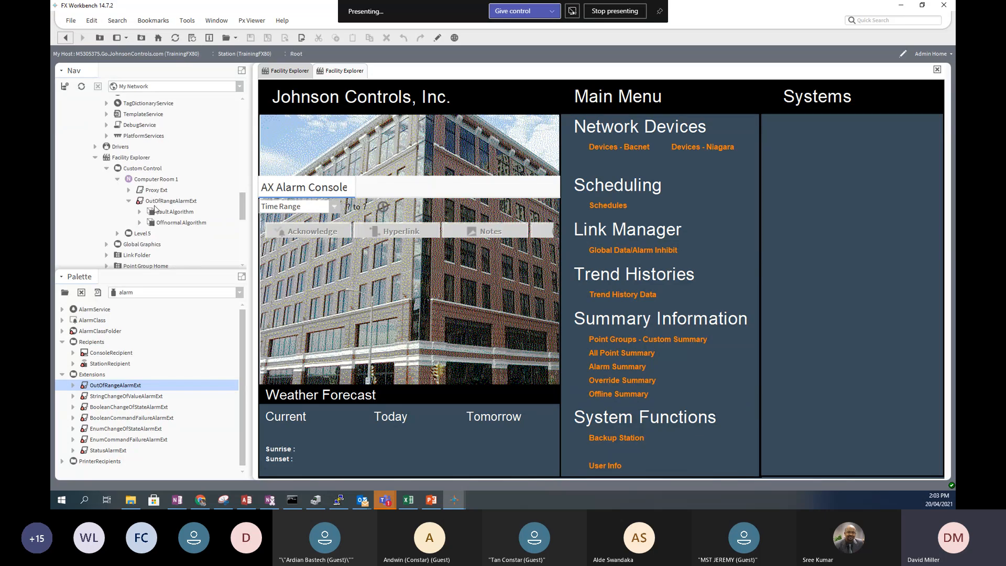
right_click(155, 182)
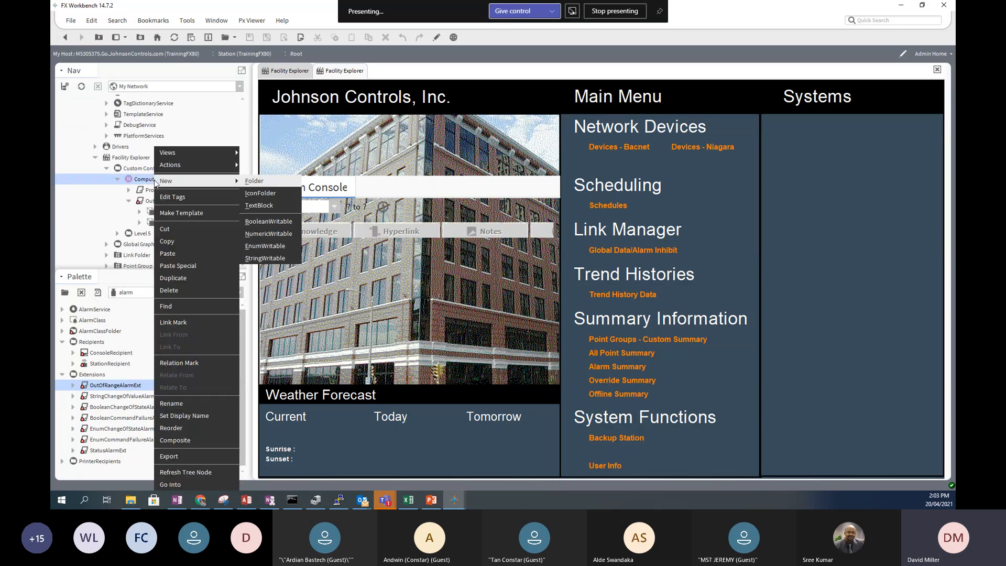
mouse_move(186, 168)
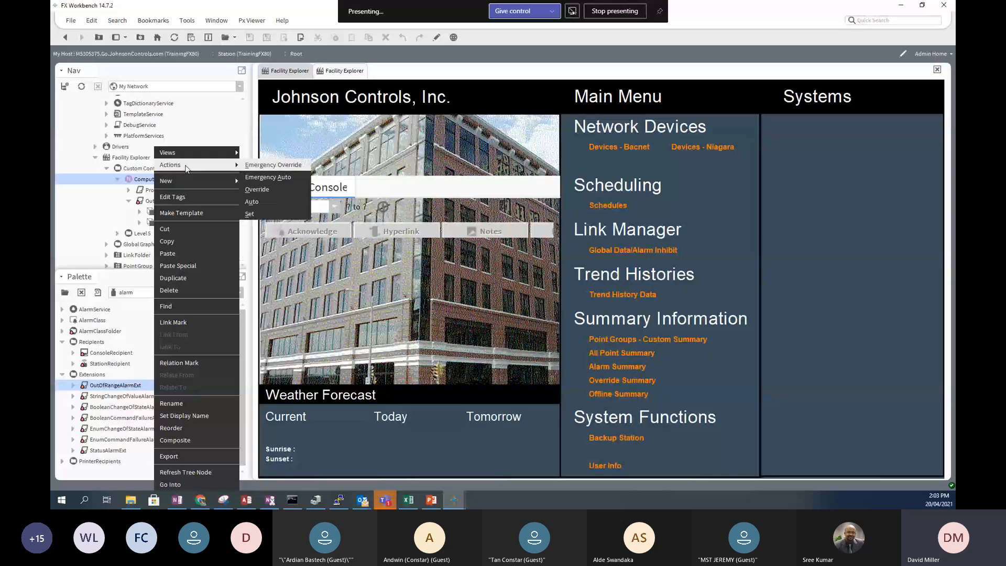
left_click(249, 214)
type("30")
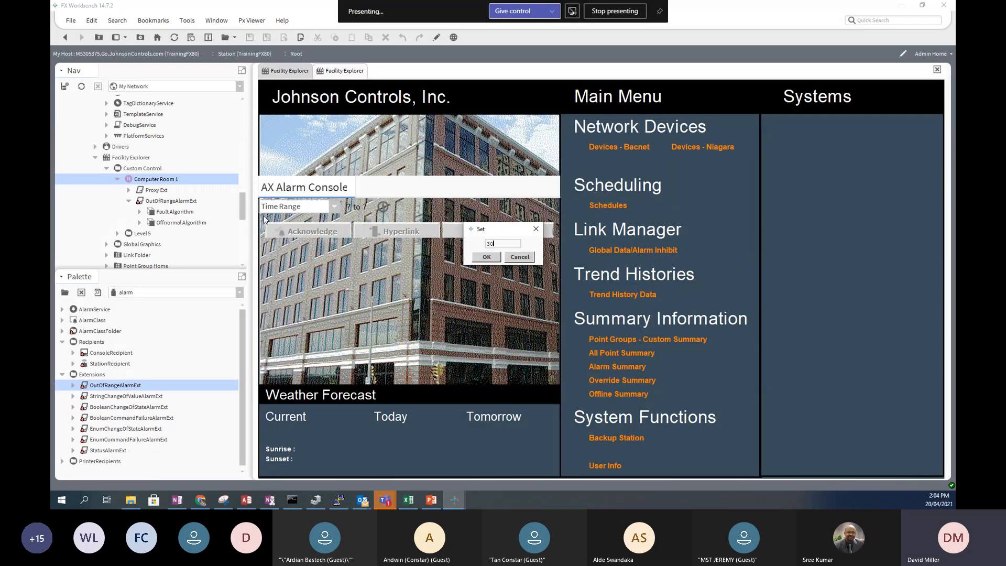
left_click(486, 258)
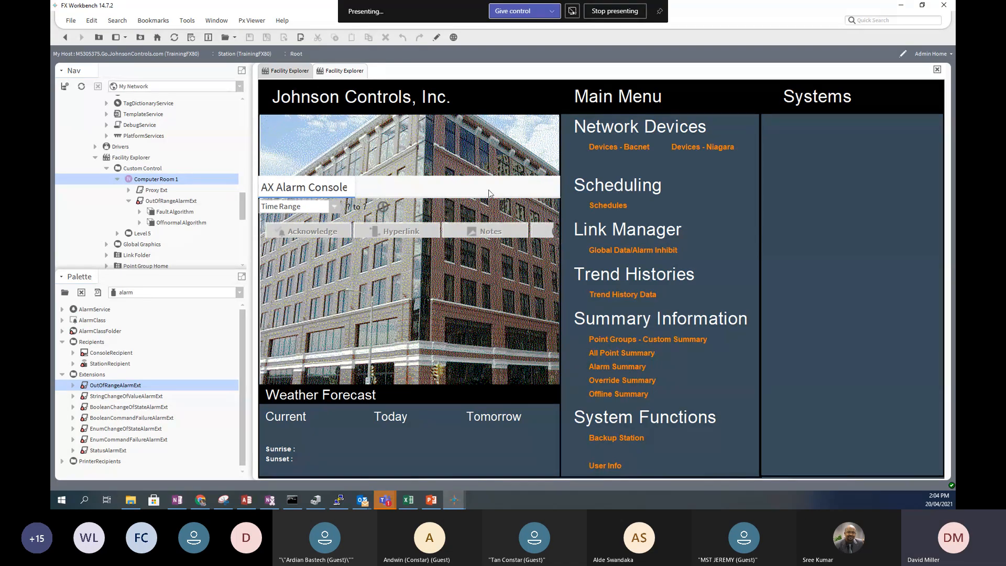
- Move the AX Alarm Console widget into the middle column and confirm its properties
left_click(437, 39)
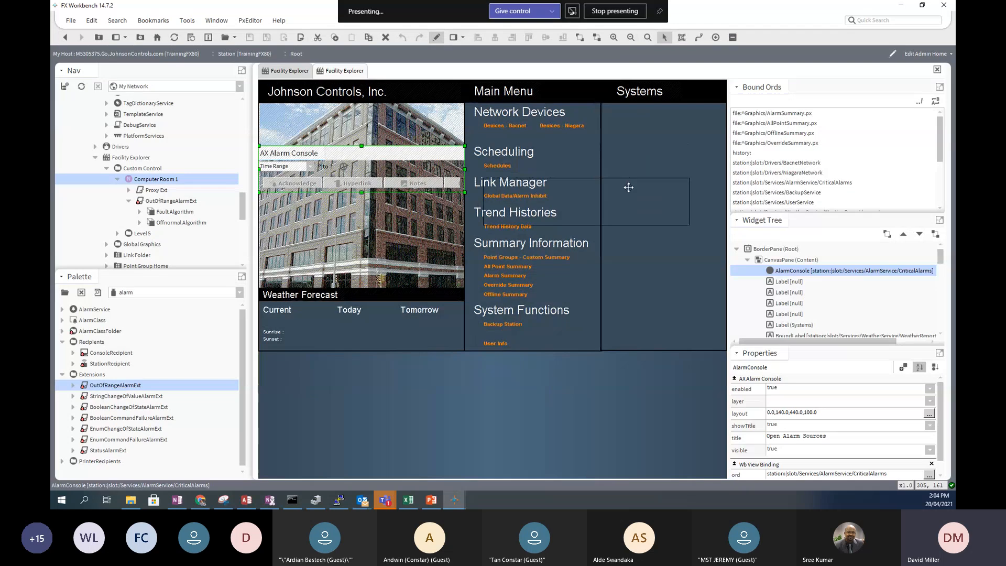
left_click_drag(402, 156, 666, 241)
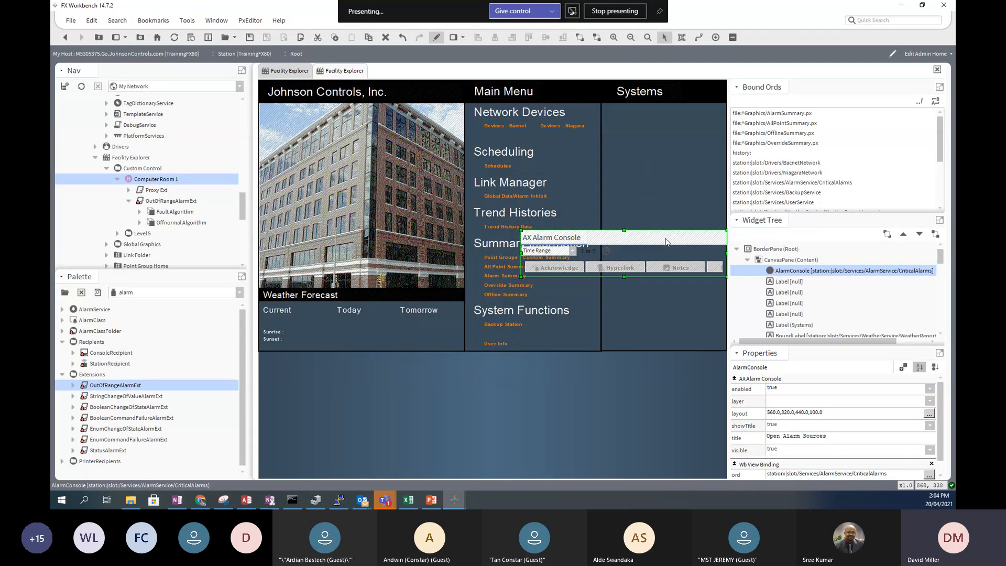
double_click(665, 237)
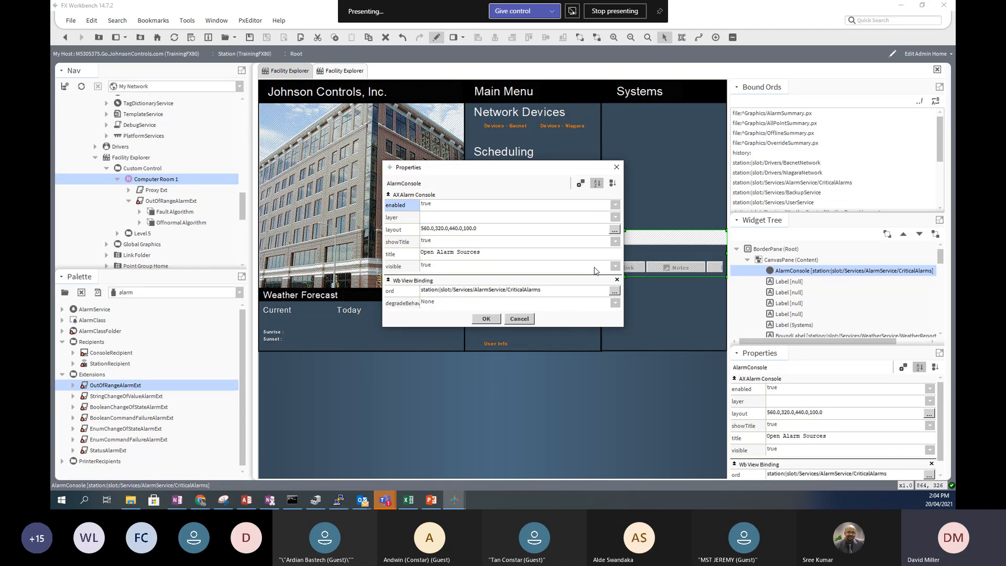
left_click(486, 318)
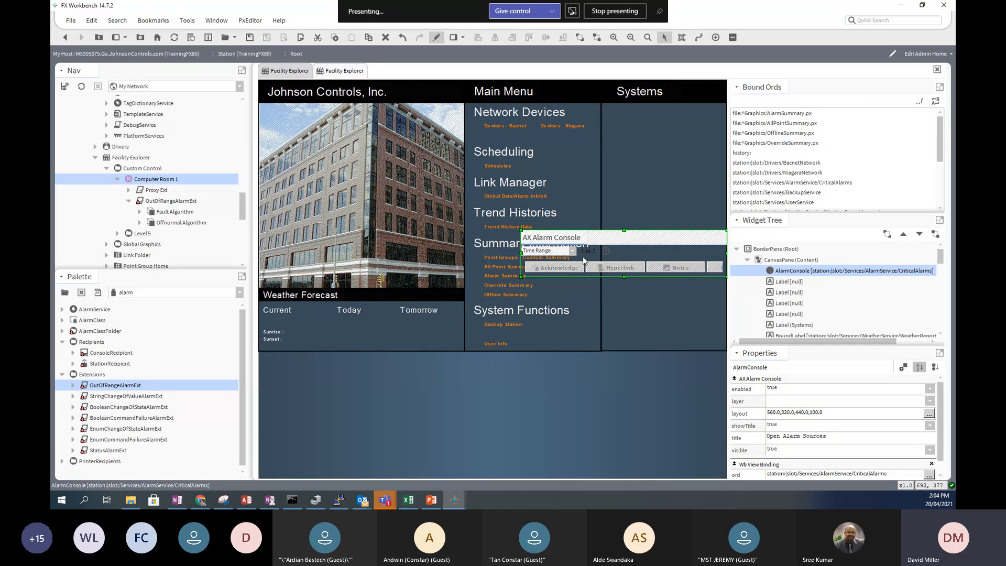
- Stretch the console over the building image down to Weather Forecast, save, and view it live
left_click_drag(624, 231, 624, 192)
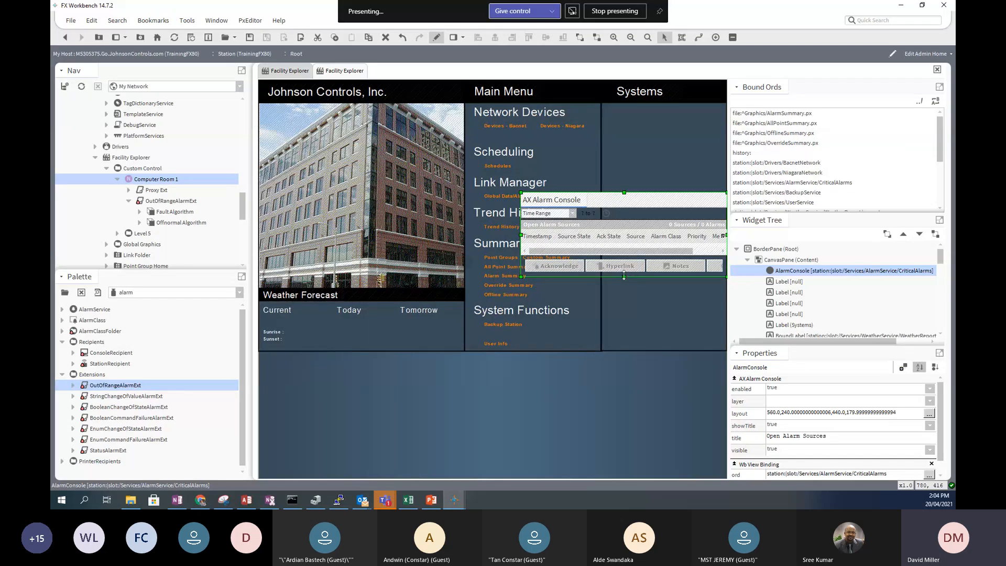
left_click_drag(624, 282, 625, 319)
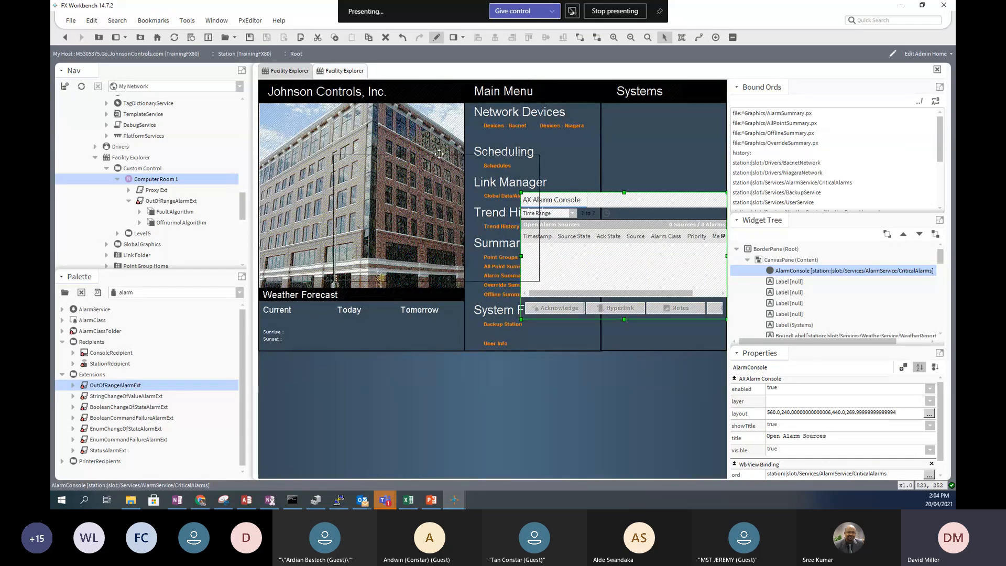
left_click_drag(383, 111, 384, 111)
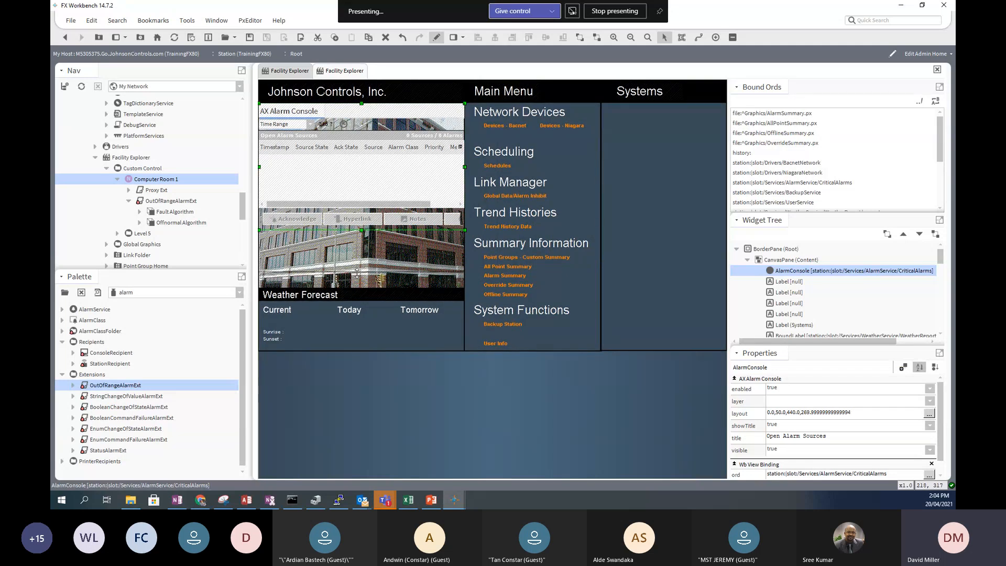
left_click_drag(356, 292, 356, 290)
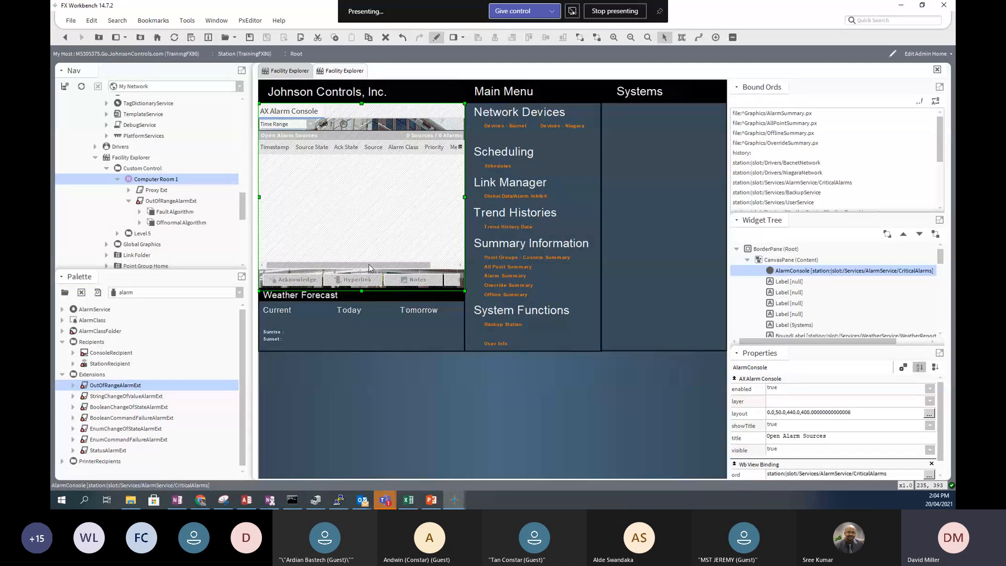
left_click(248, 36)
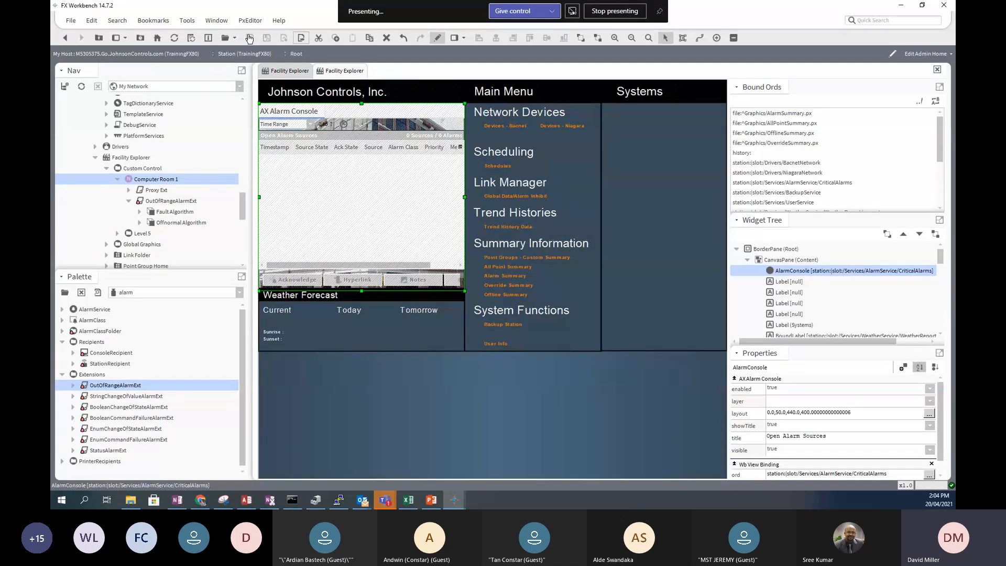
left_click(437, 38)
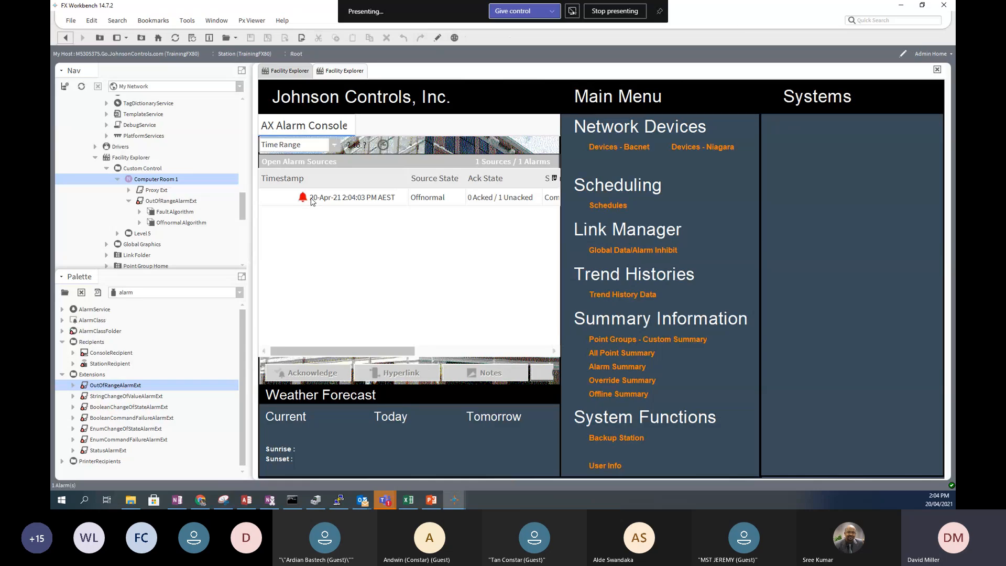
- Select the unacknowledged Offnormal alarm row in the console, then bring up the Start menu
left_click(289, 197)
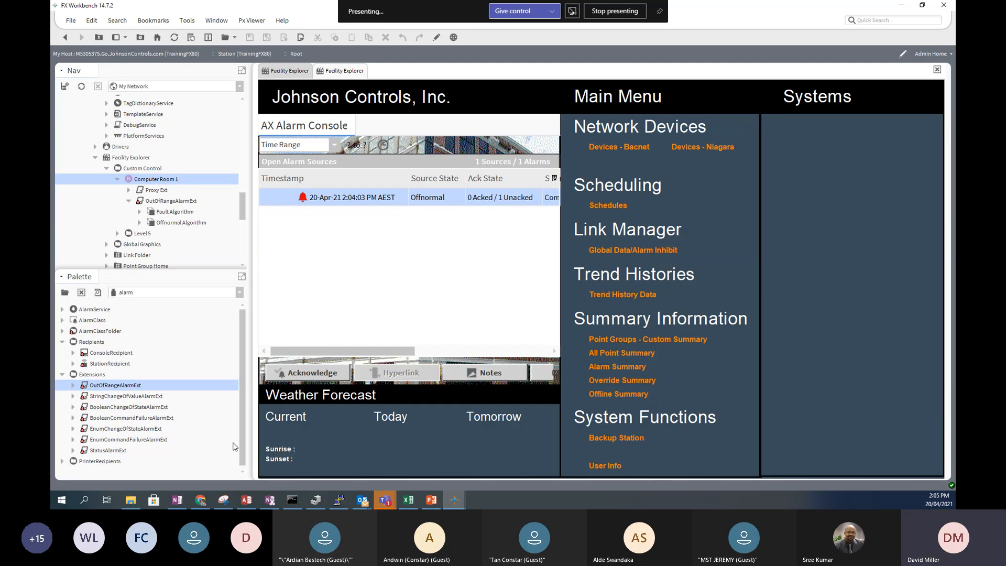
left_click(61, 501)
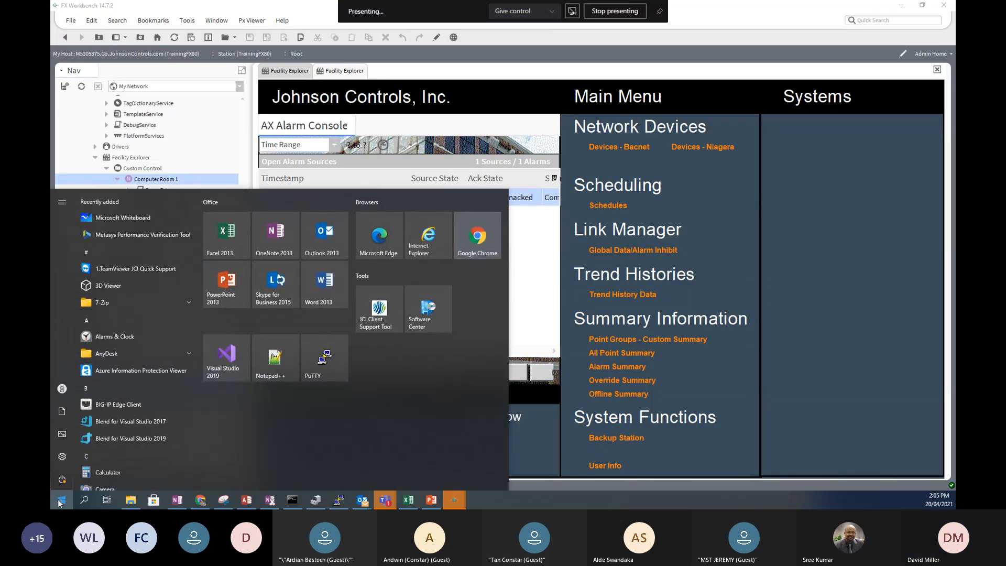
- Expand the FX Workbench 14.7 and 14.9.1 folders to reveal their Console, Workbench and Pro entries
scroll(166, 455, "down", 3)
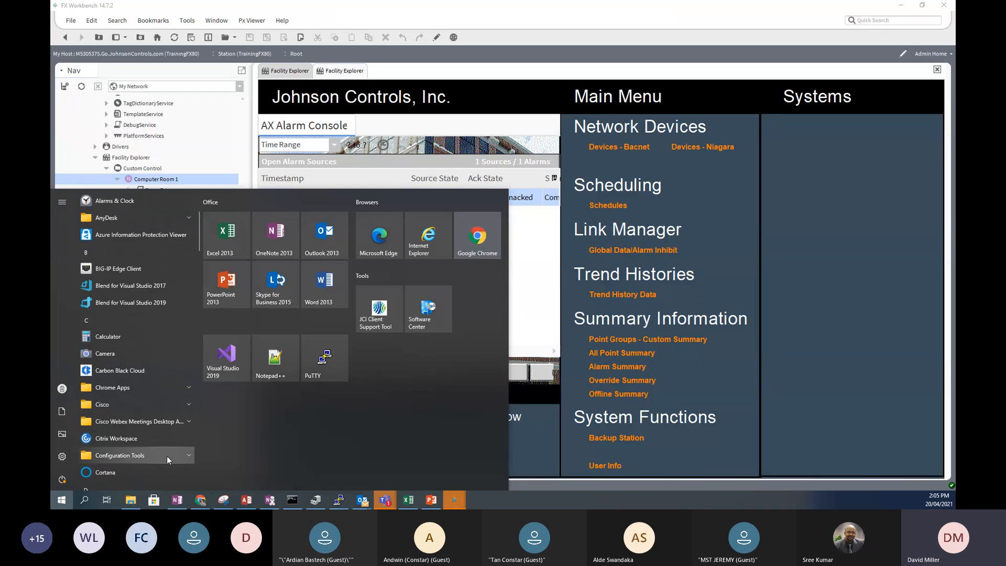
scroll(166, 456, "down", 5)
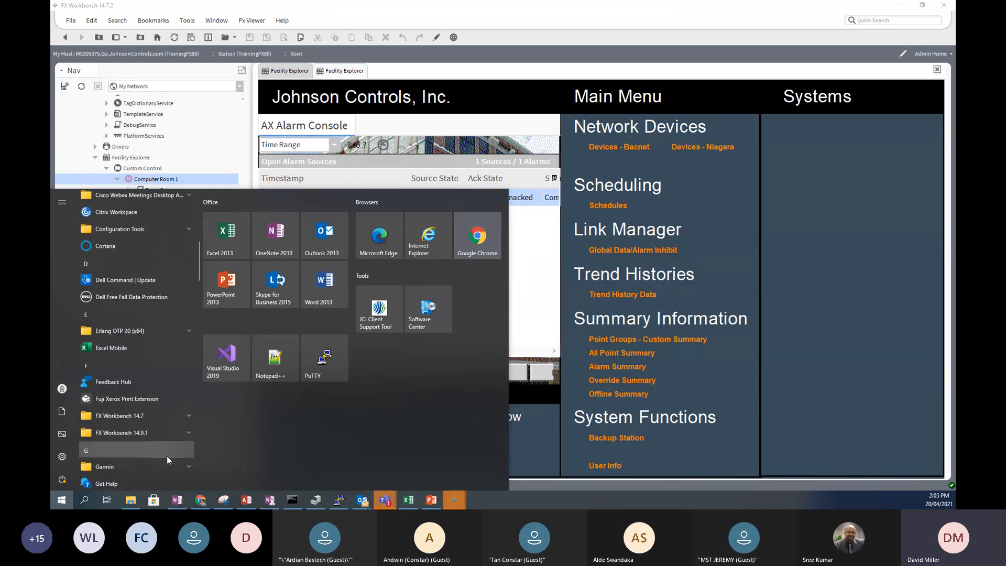
left_click(188, 416)
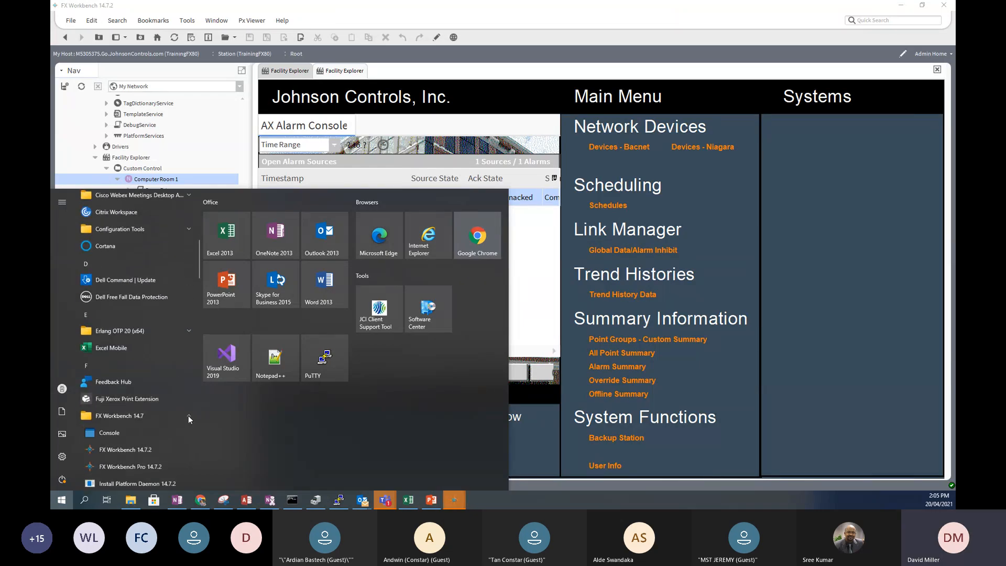
scroll(187, 416, "down", 1)
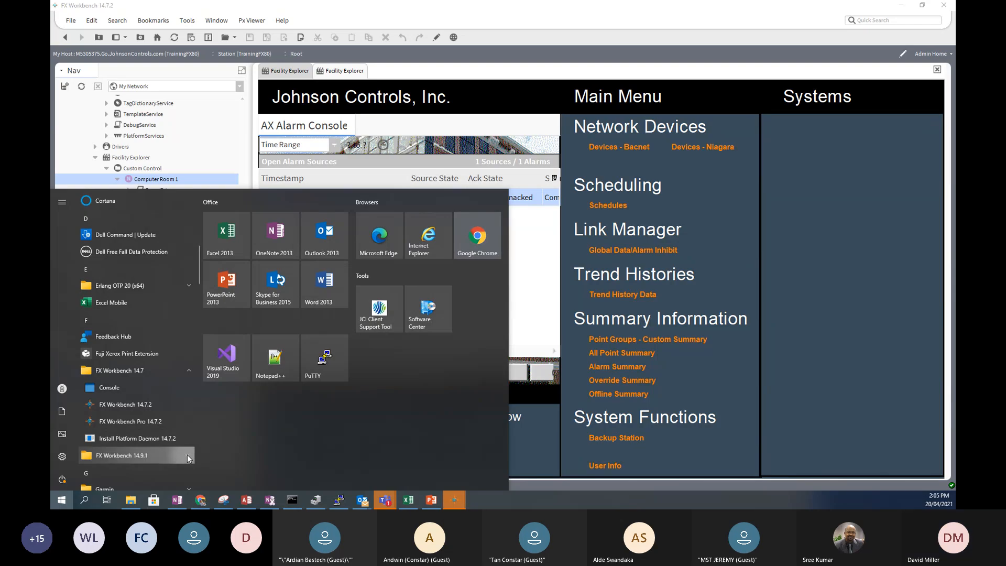
left_click(187, 456)
scroll(184, 453, "down", 3)
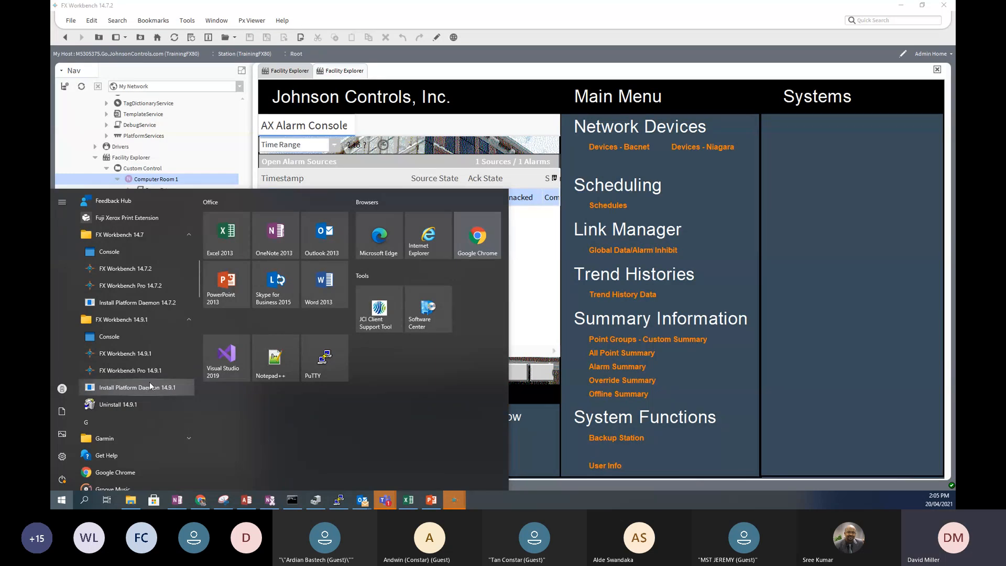
scroll(149, 386, "down", 1)
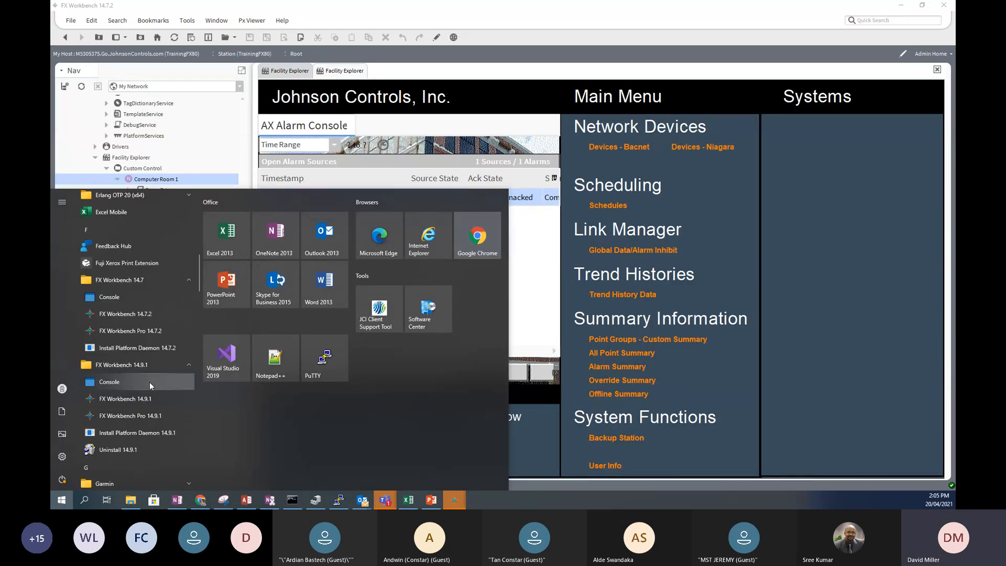
scroll(150, 382, "down", 2)
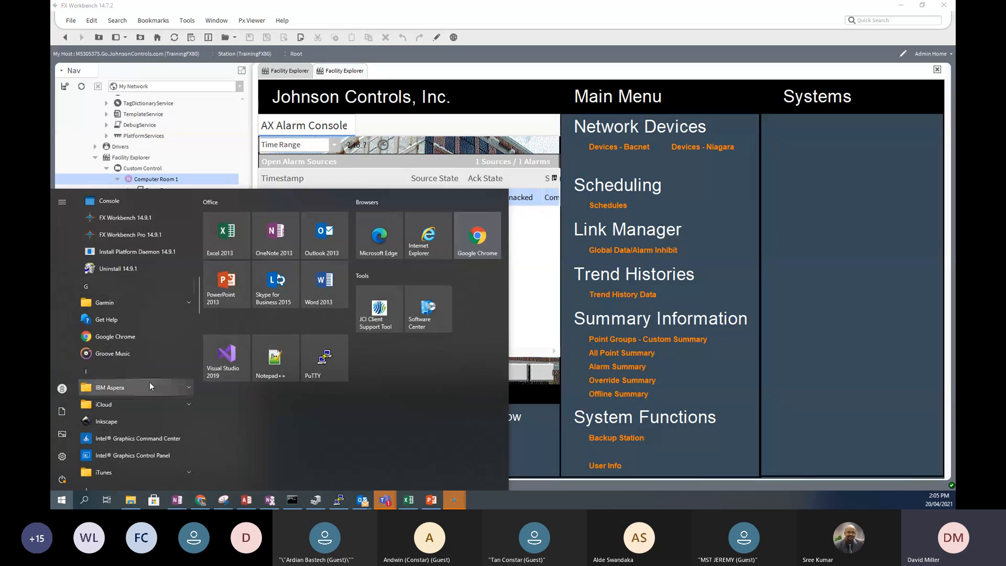
scroll(152, 344, "up", 2)
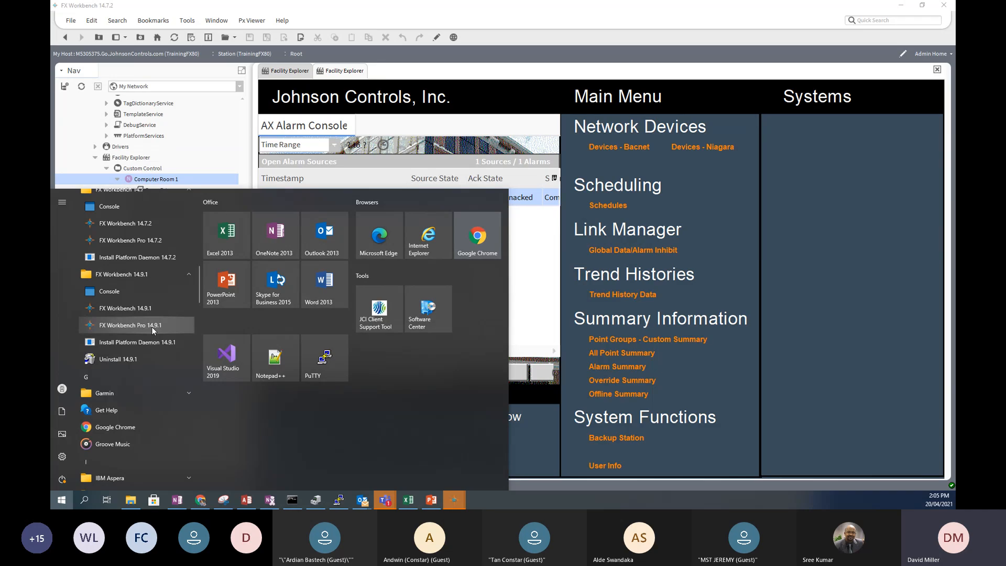
- Dismiss the Start menu, select Facility Explorer in the Nav tree, and clear the alarm selection
left_click(869, 187)
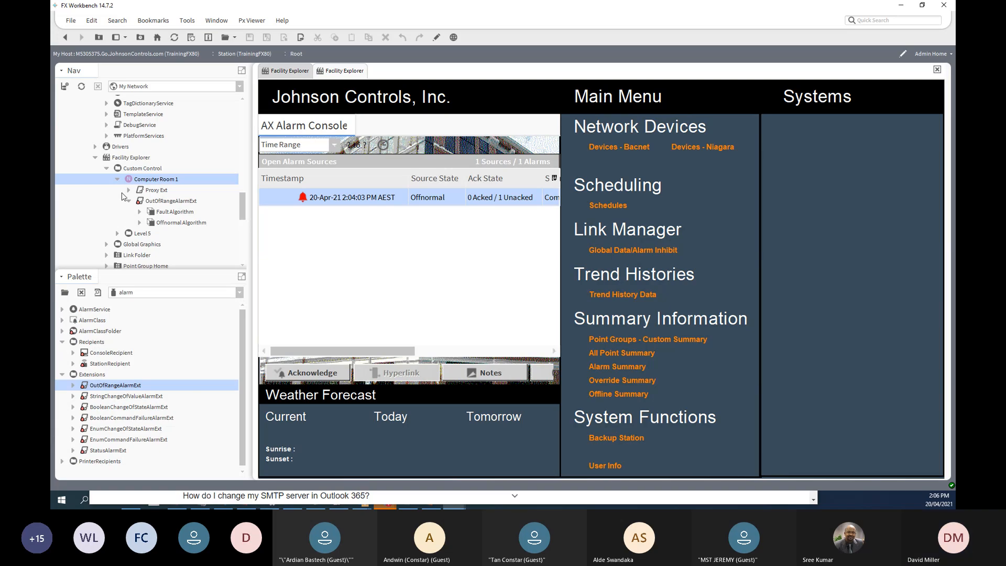
left_click(129, 160)
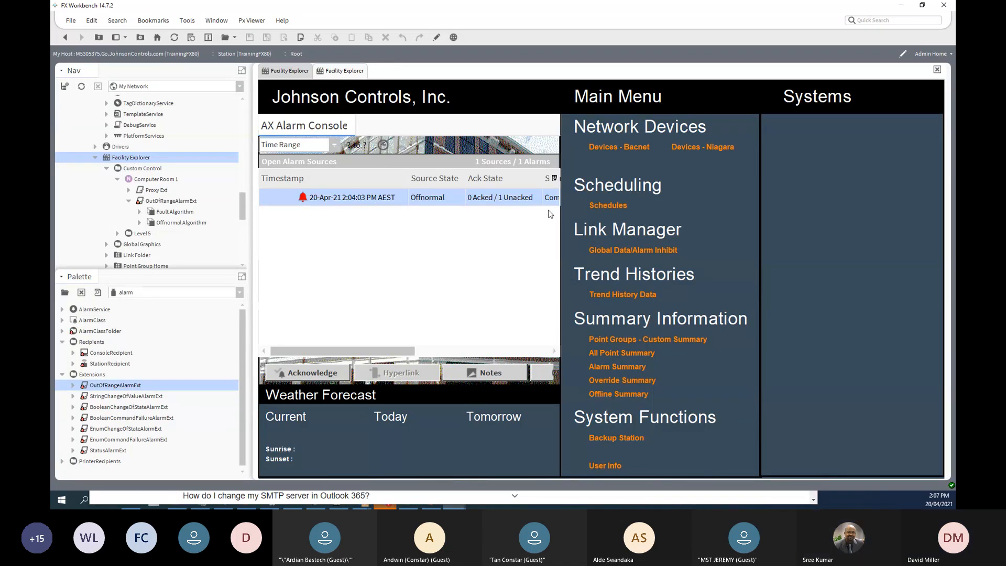
left_click(491, 273)
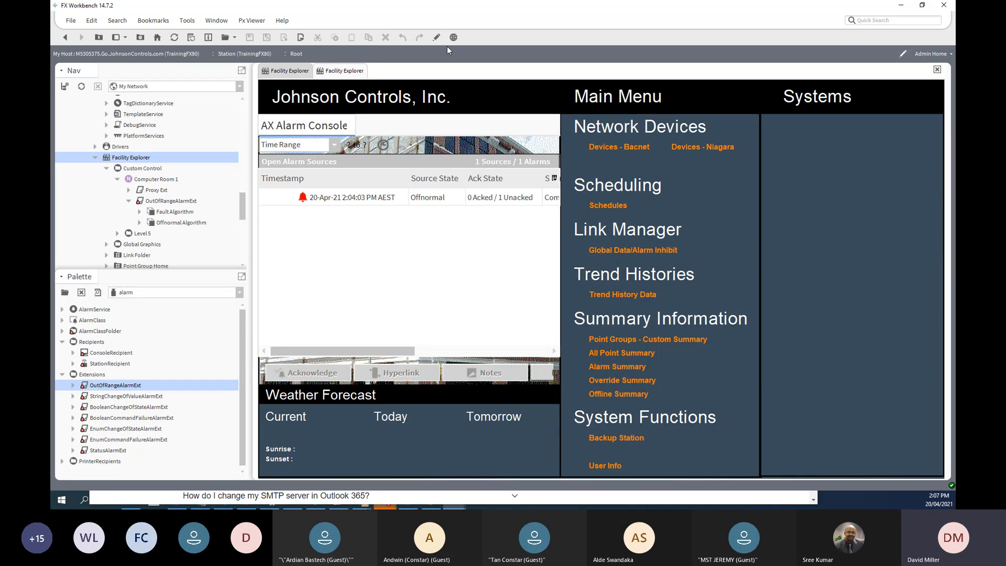
- Paste a duplicate of the Alarm Summary label and place it in the Systems column
left_click(436, 37)
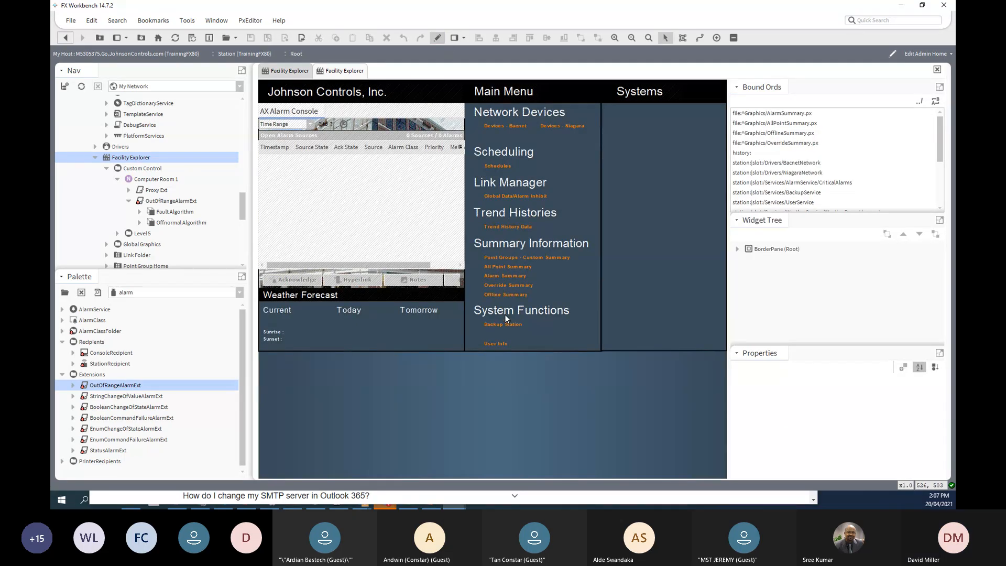
left_click(503, 276)
right_click(502, 275)
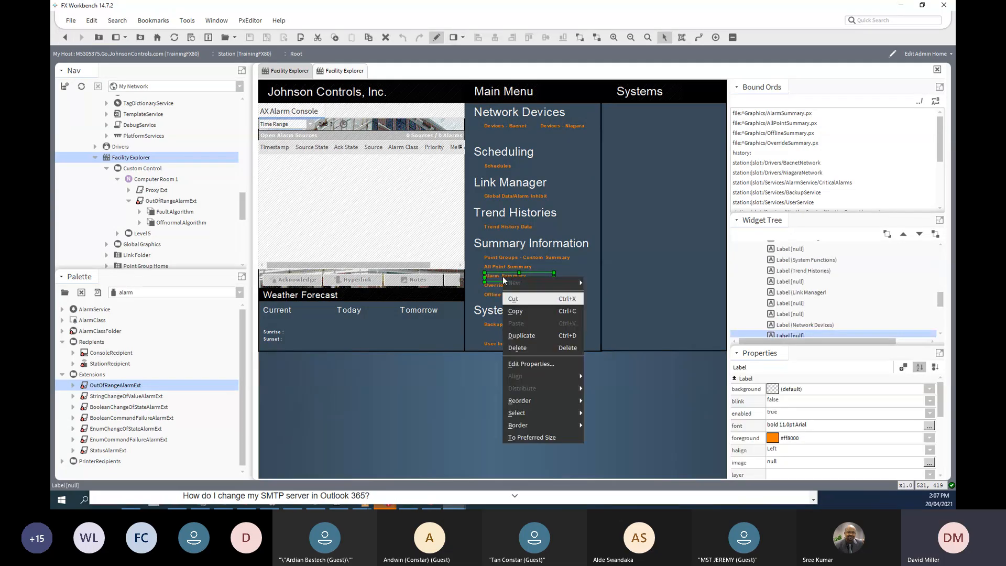
left_click(522, 336)
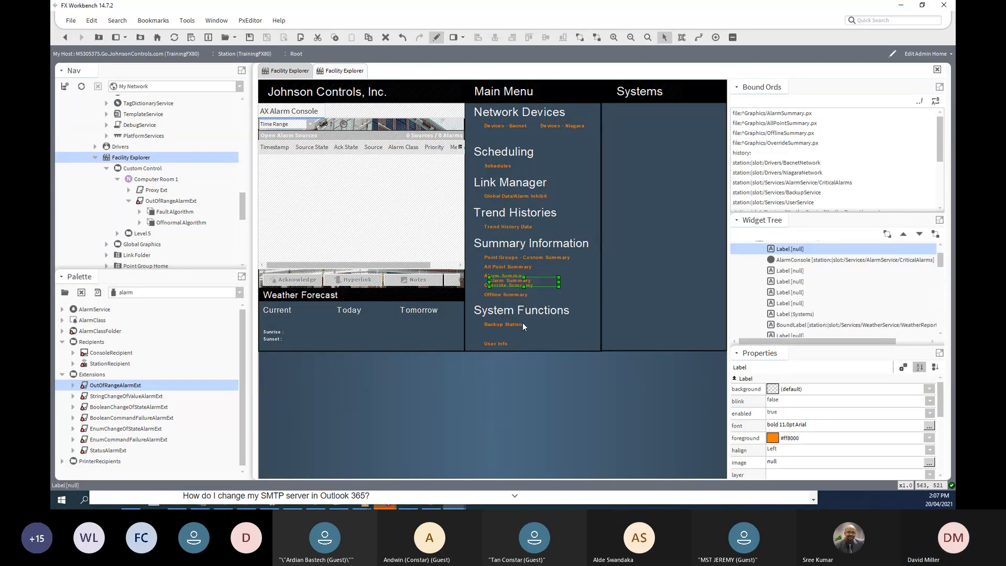
left_click_drag(520, 282, 643, 268)
- Change the copied label's text to 'Alarm Consol' and browse for its hyperlink target
double_click(631, 266)
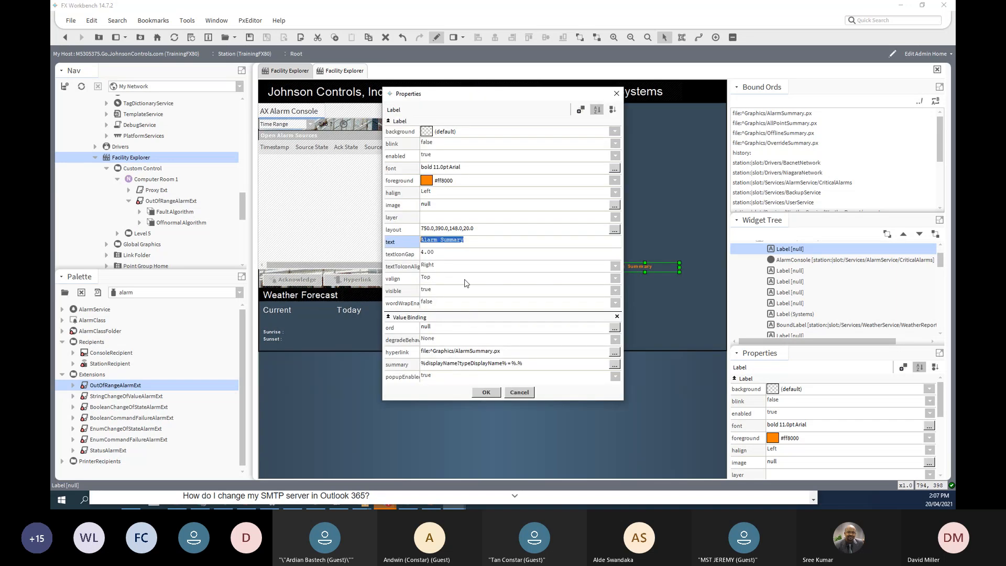
double_click(449, 241)
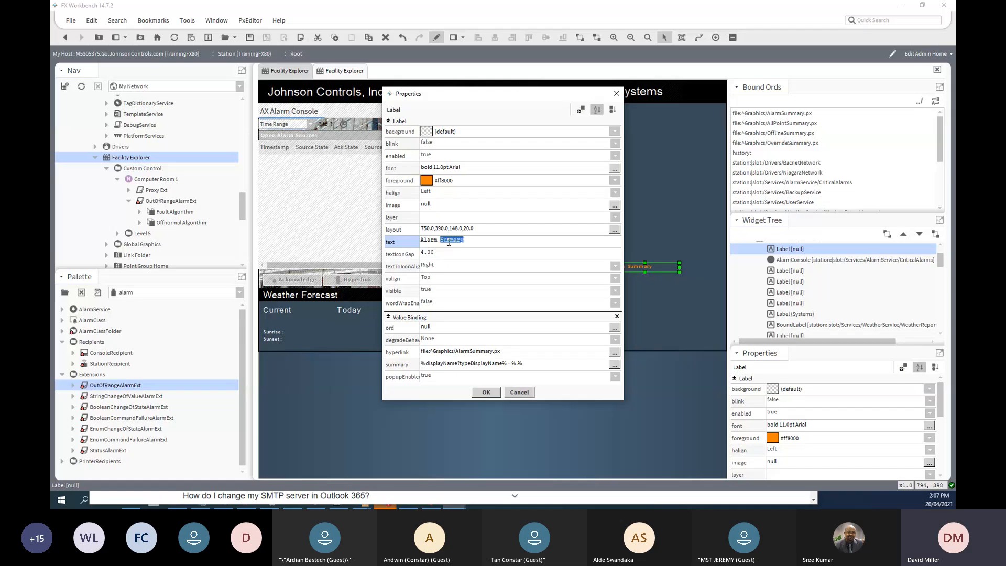
type("Consol")
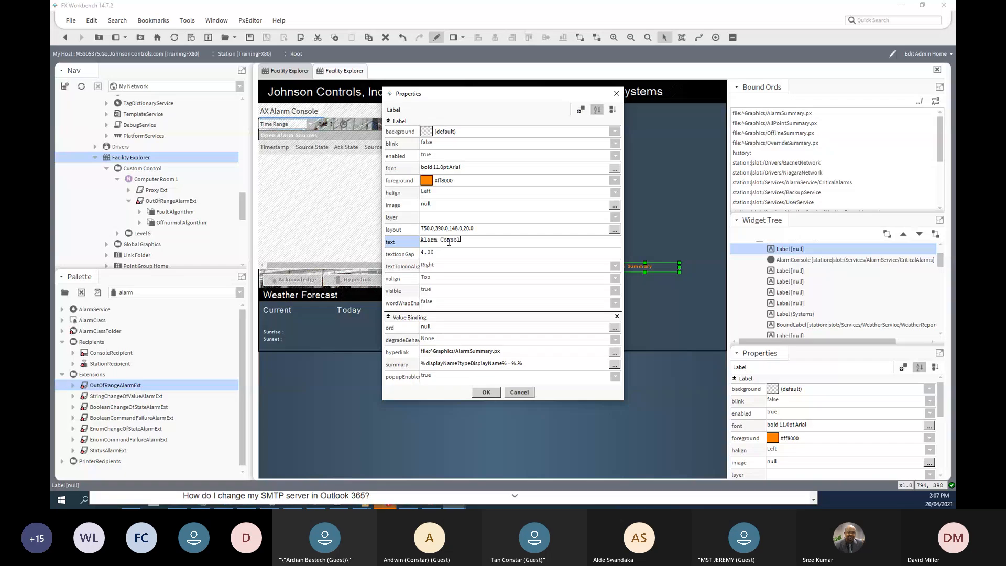
left_click(614, 352)
left_click(579, 238)
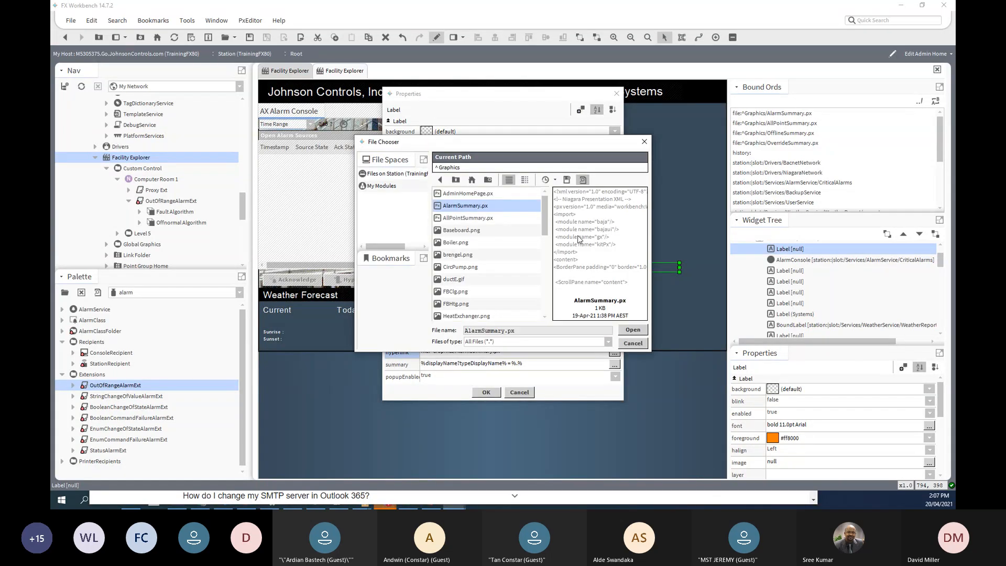
- Set the label's hyperlink to station:|slot:/Services/AlarmService/CriticalAlarms via Select Ord
left_click(631, 343)
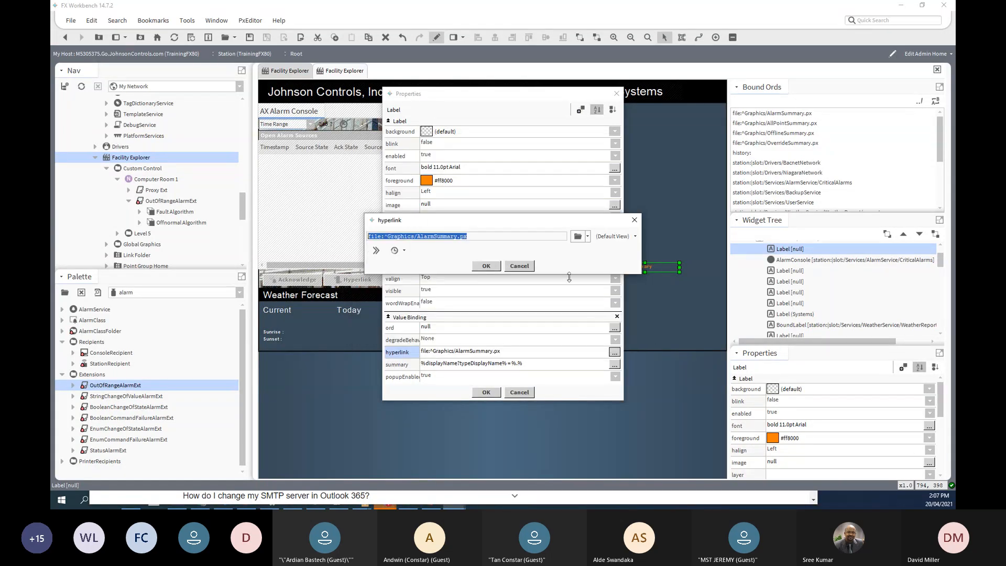
left_click(589, 237)
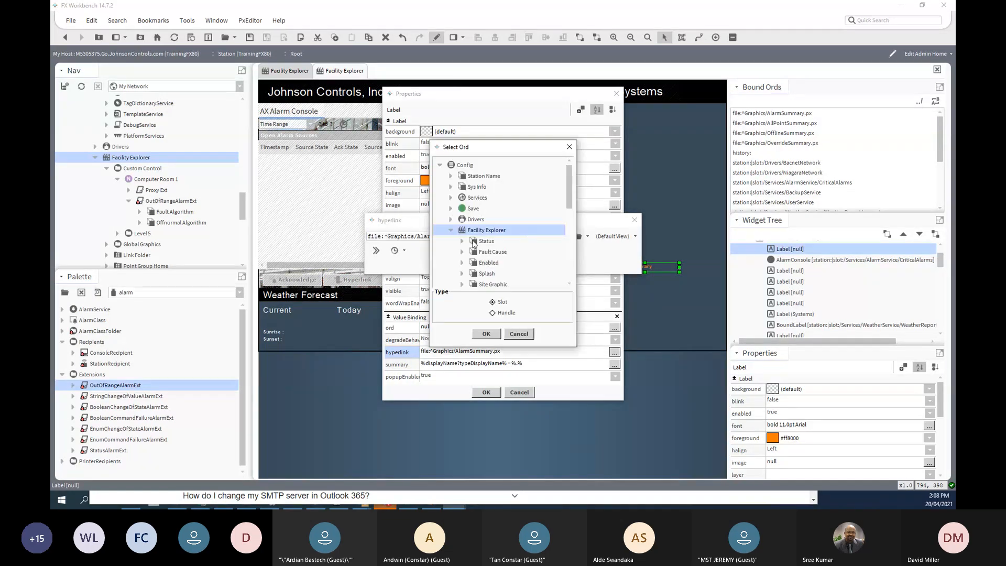
scroll(474, 243, "down", 1)
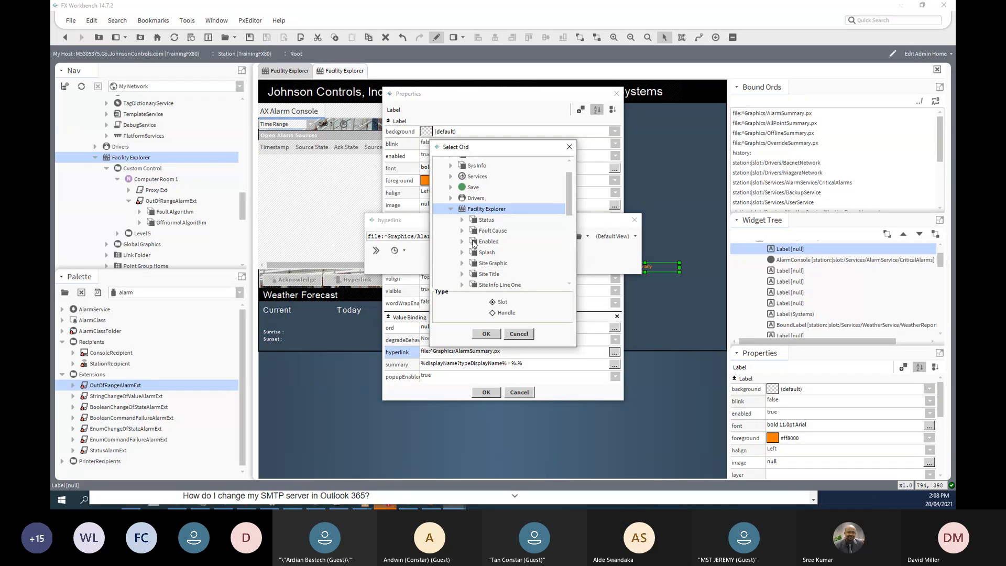
scroll(468, 229, "up", 1)
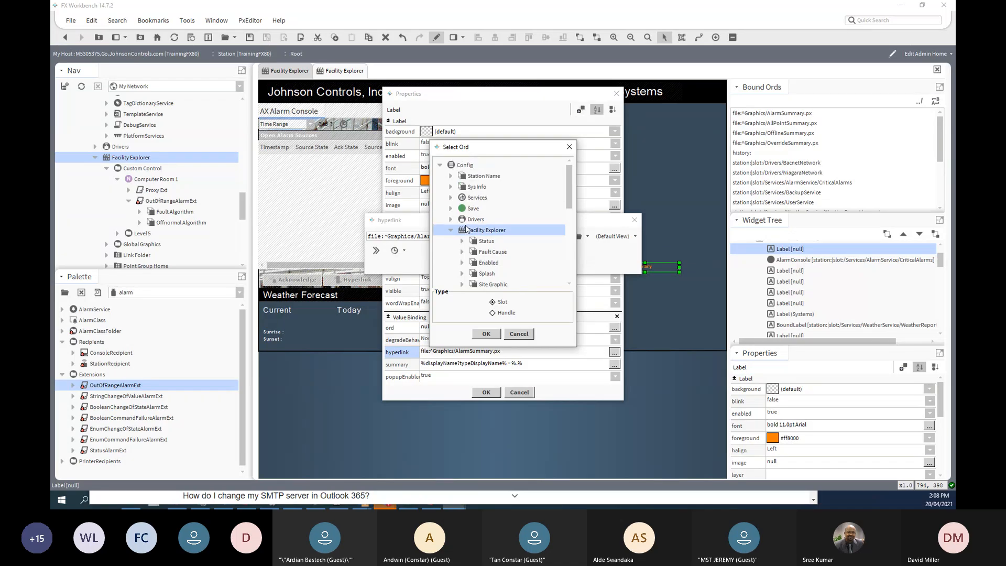
left_click(451, 198)
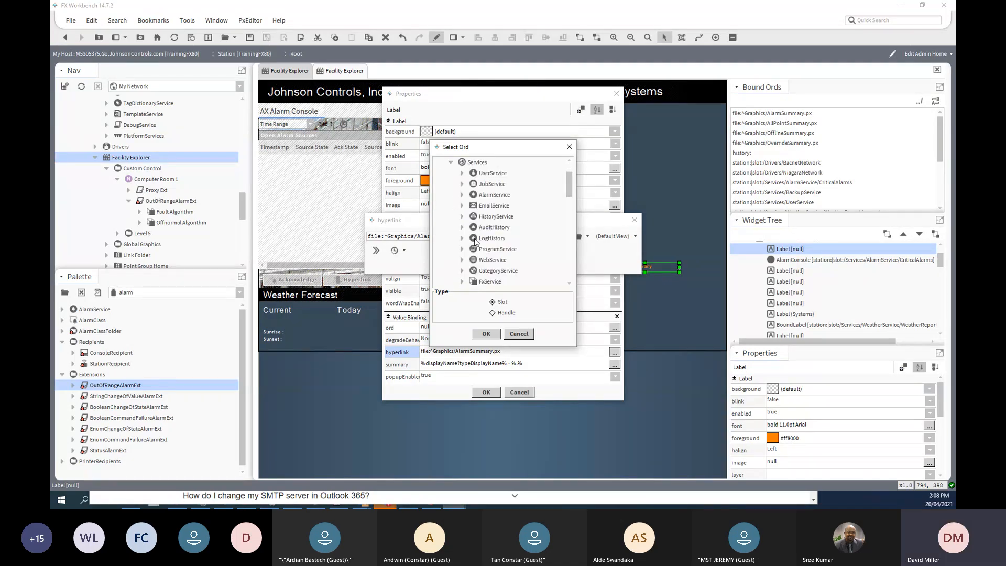
left_click(462, 195)
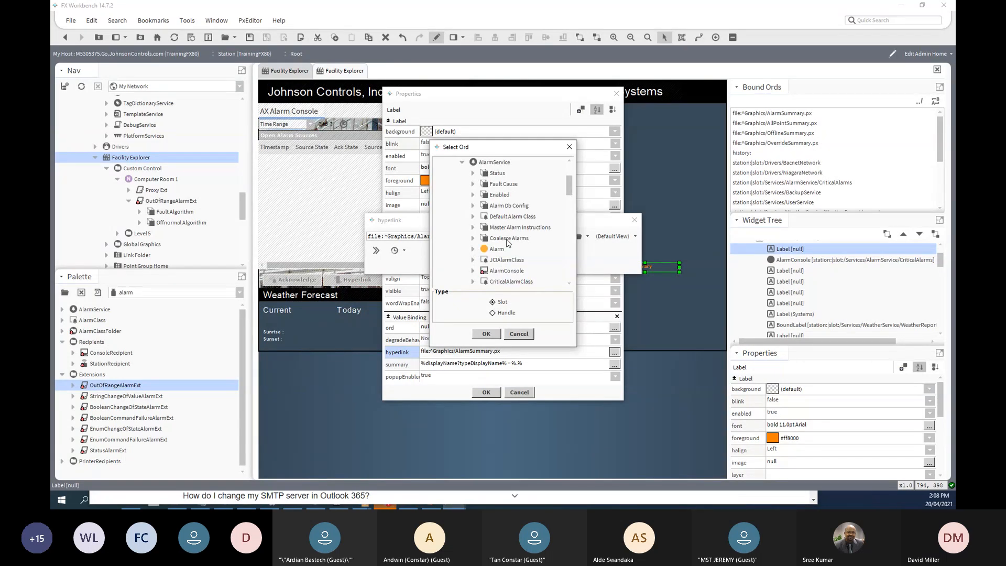
scroll(509, 243, "down", 2)
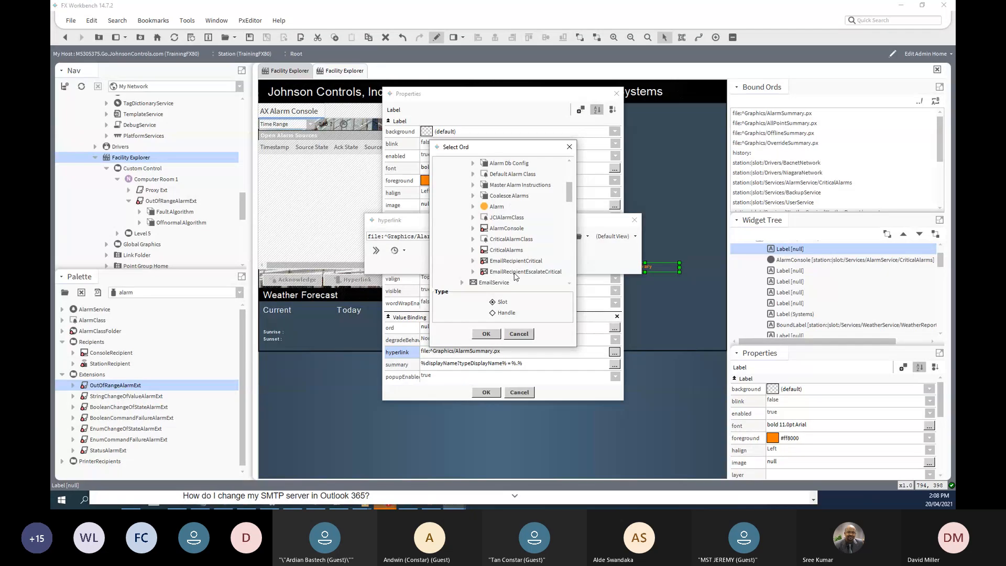
left_click(503, 250)
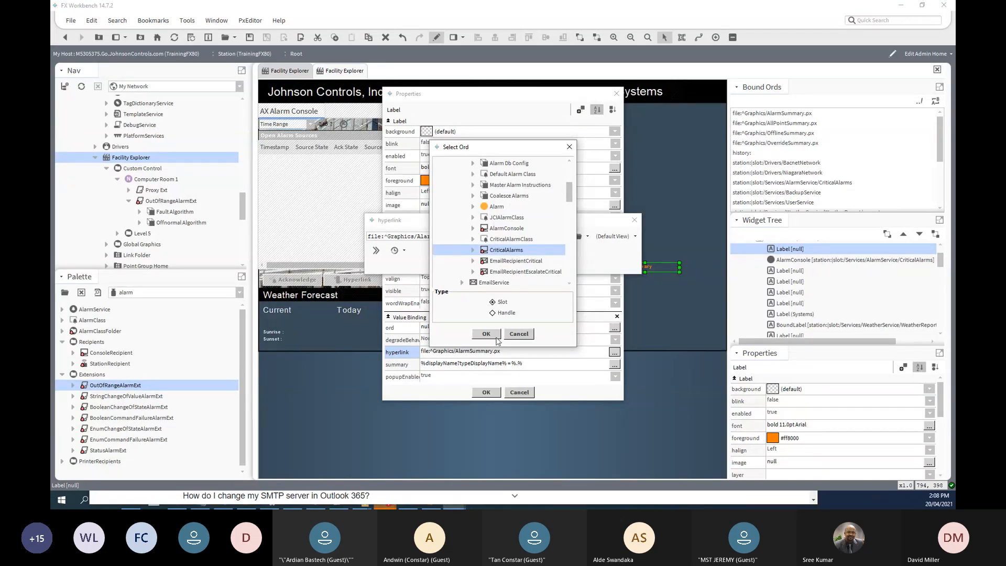
left_click(485, 333)
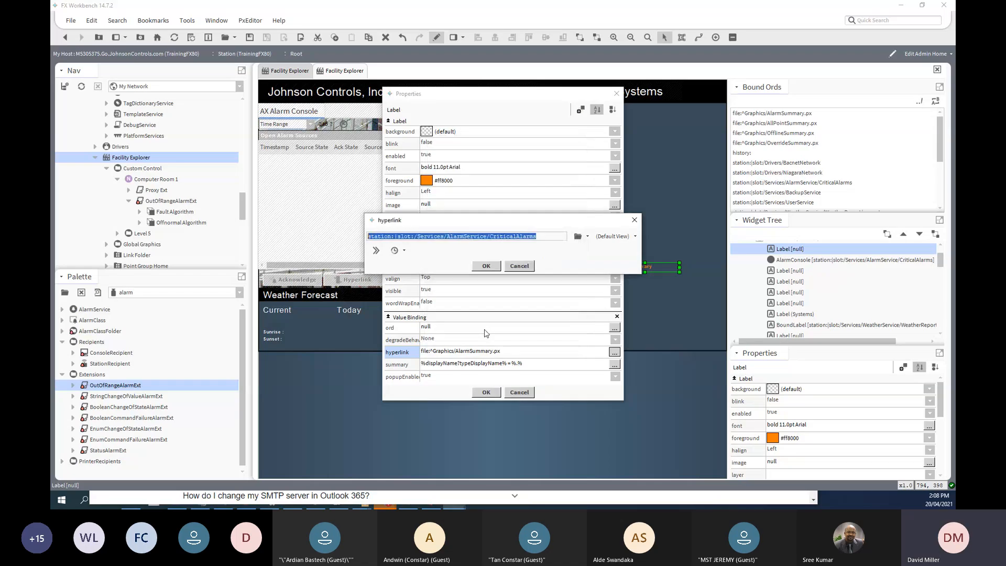
left_click(487, 266)
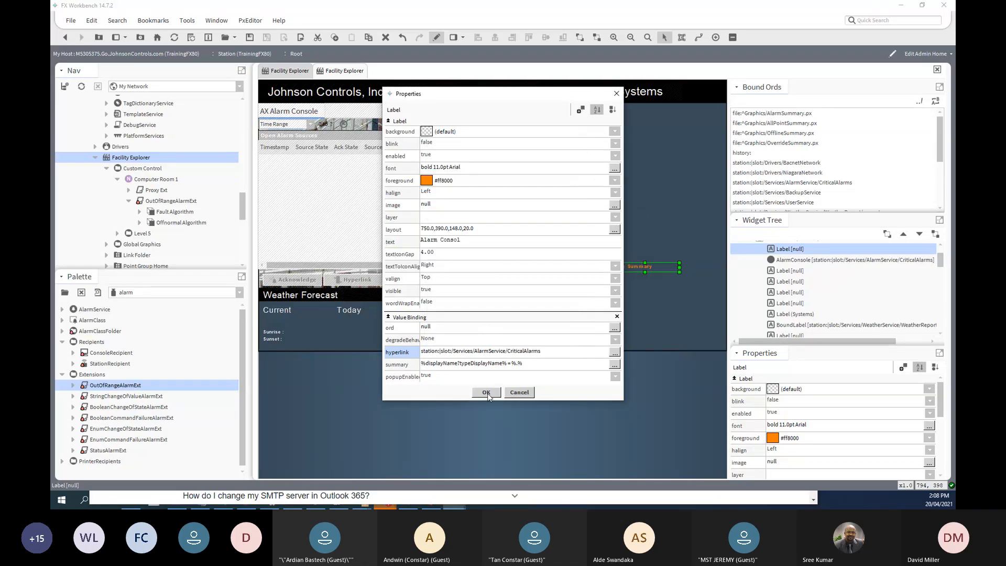
- Confirm the label properties, save the home page, and view it live
left_click(486, 392)
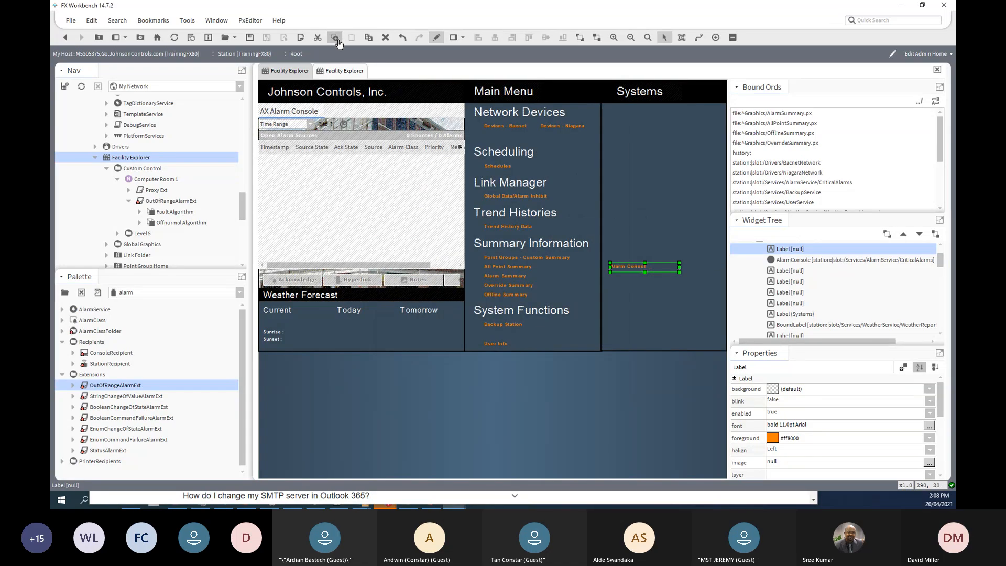
left_click(251, 42)
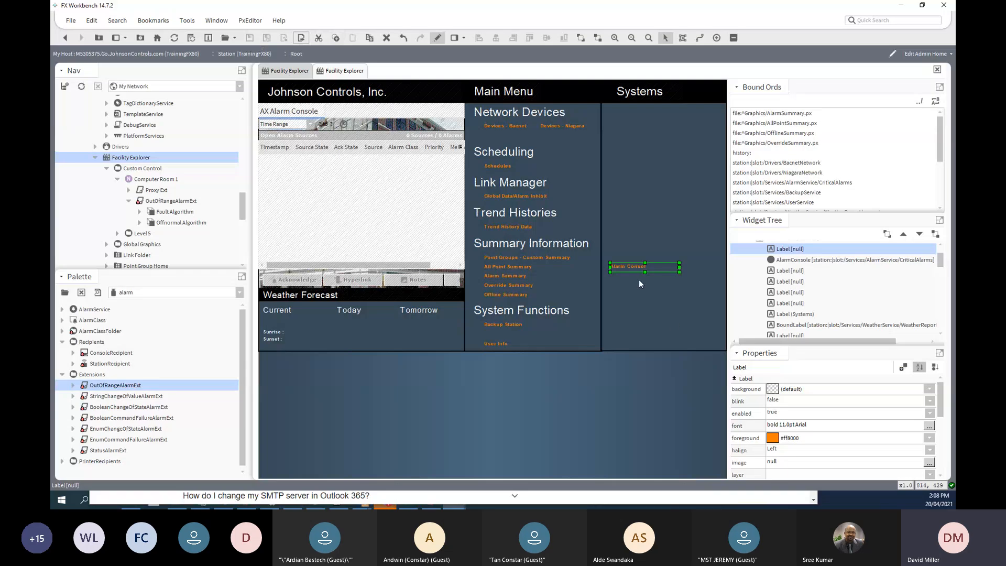
left_click(437, 38)
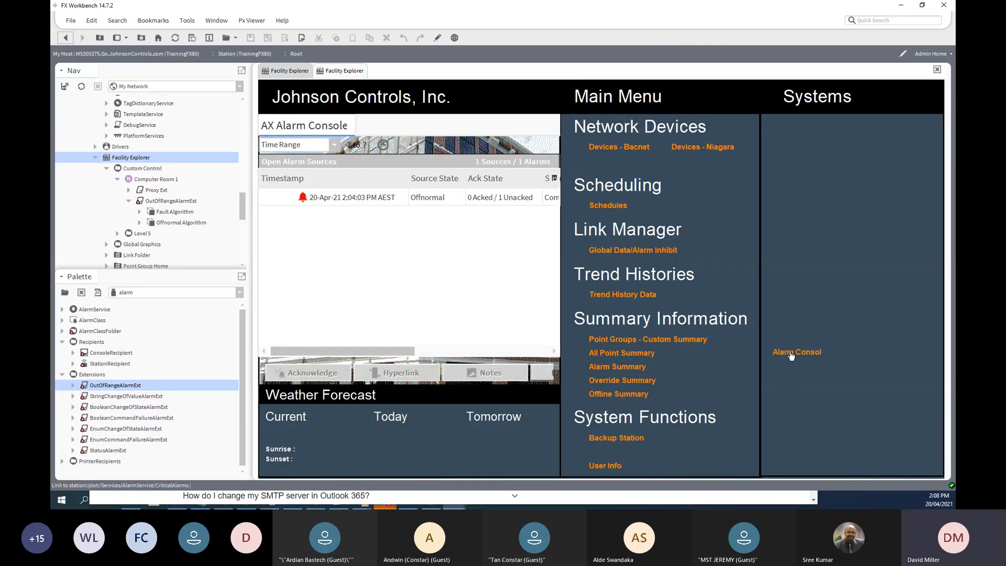
- Follow the Alarm Consol link, acknowledge the High Temperature Alarm, and go back home
left_click(791, 354)
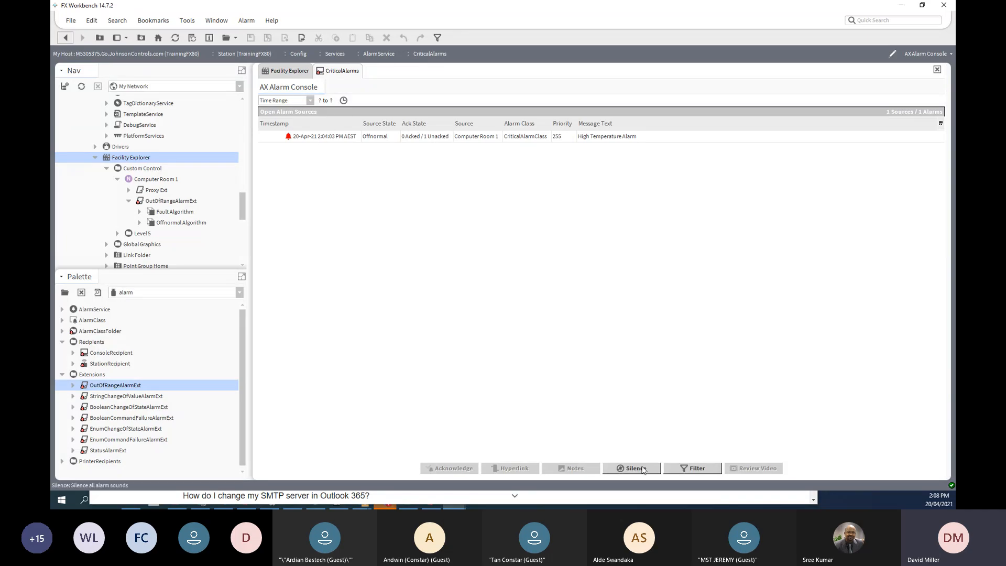
left_click(280, 137)
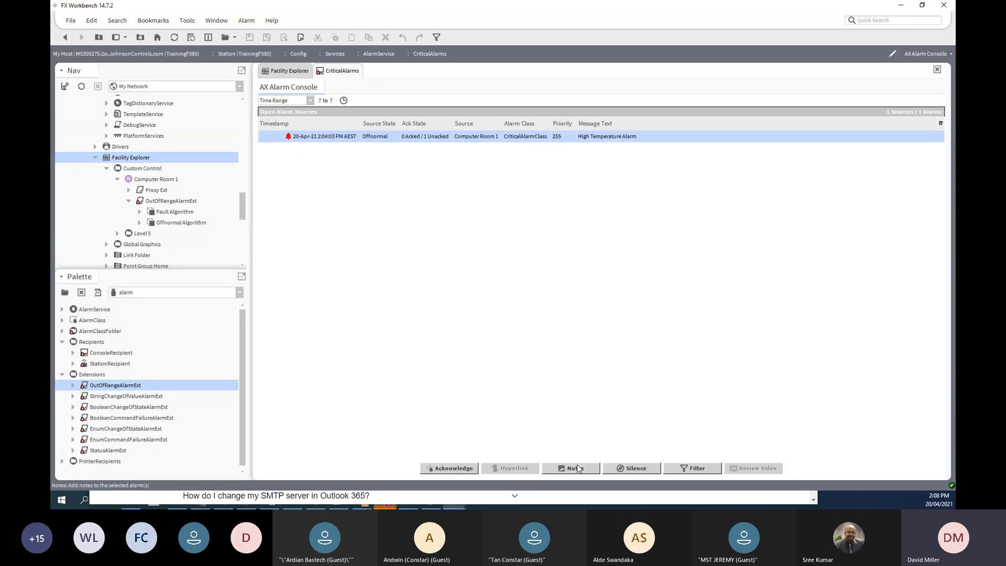
left_click(469, 468)
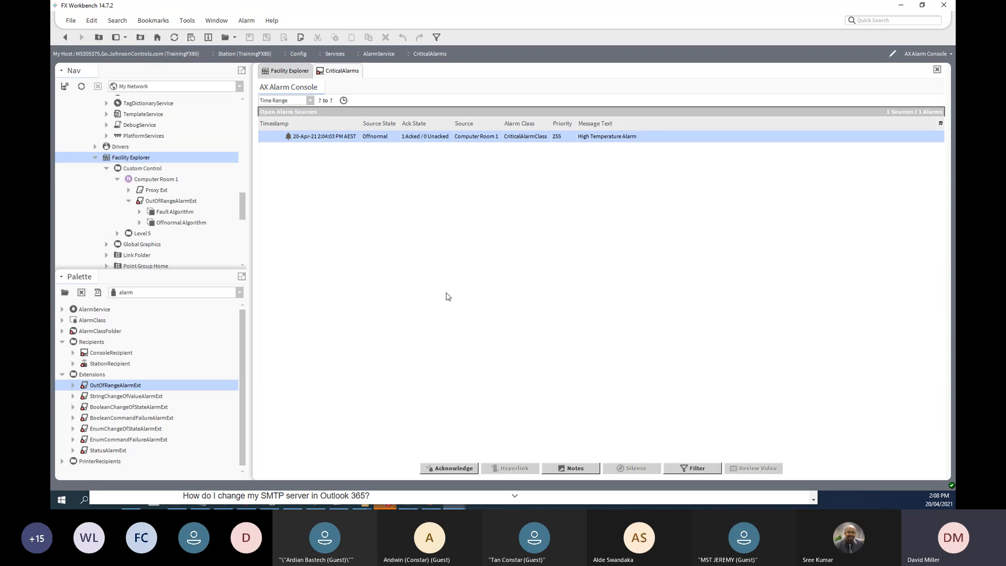
left_click(69, 41)
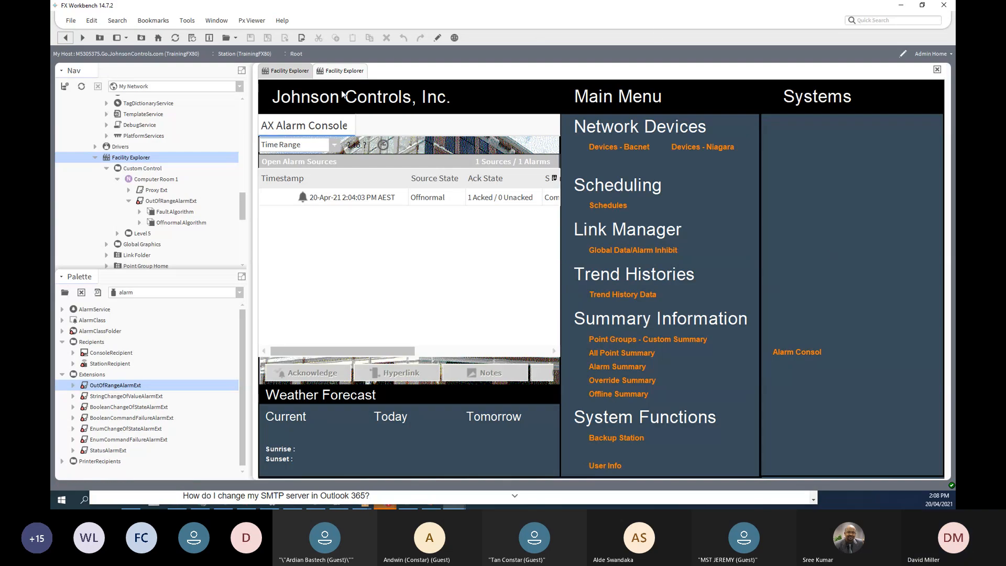
- Widen the Alarm Consol label in the Systems column to fit longer text
left_click(437, 37)
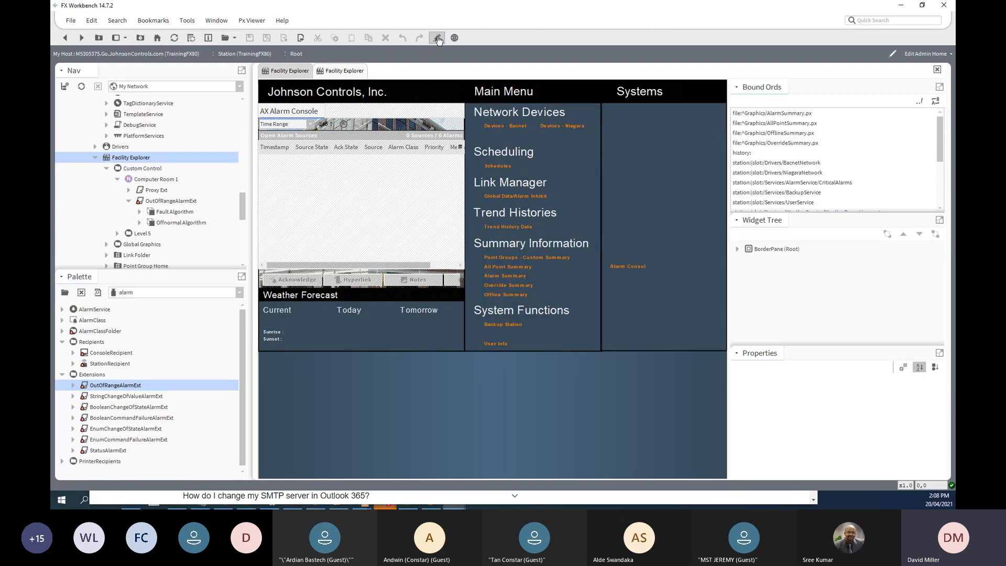
left_click(632, 266)
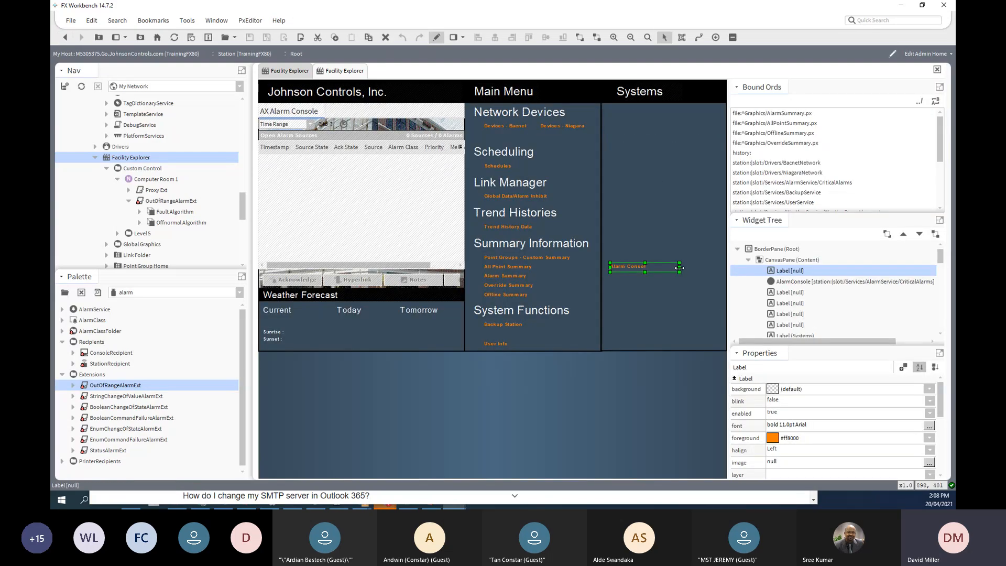
left_click_drag(680, 268, 699, 267)
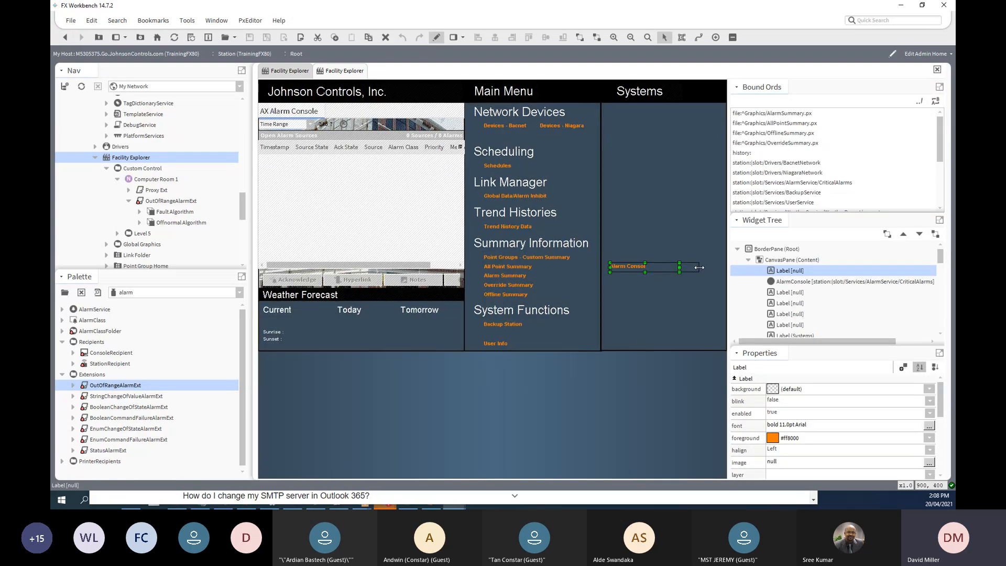
- Correct the label text to 'Alarm Console' and verify it opens the CriticalAlarms console
double_click(639, 265)
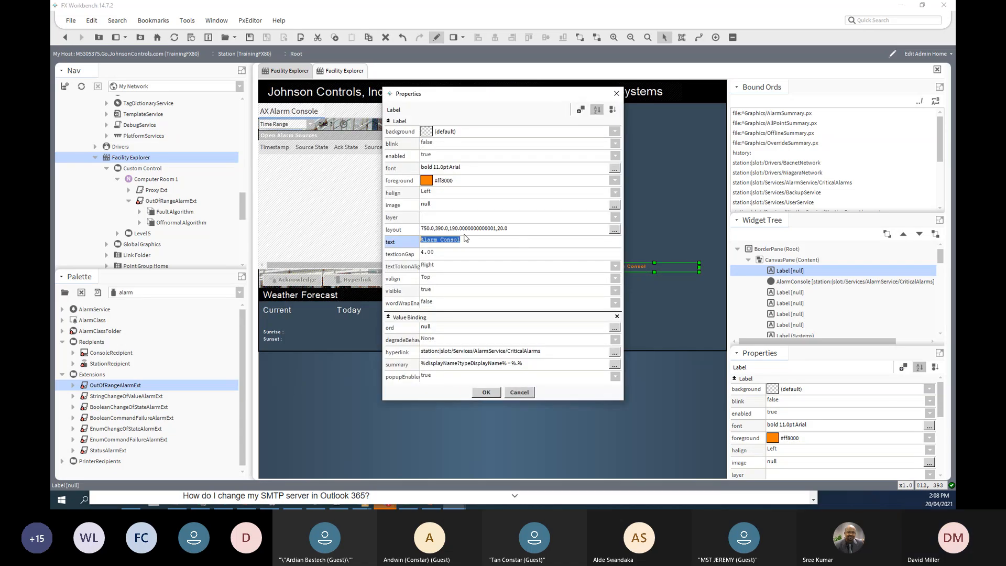
left_click(485, 393)
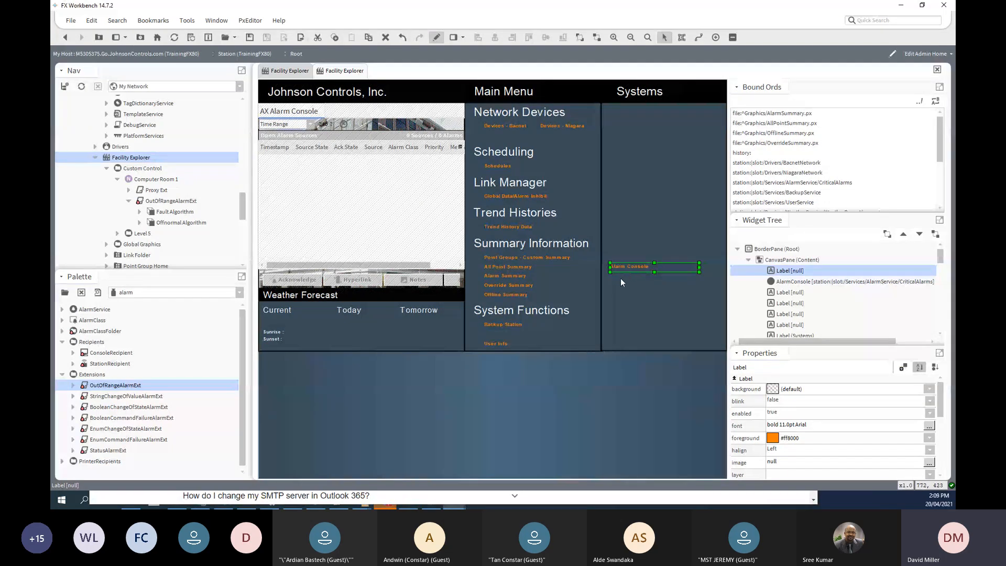
left_click(435, 39)
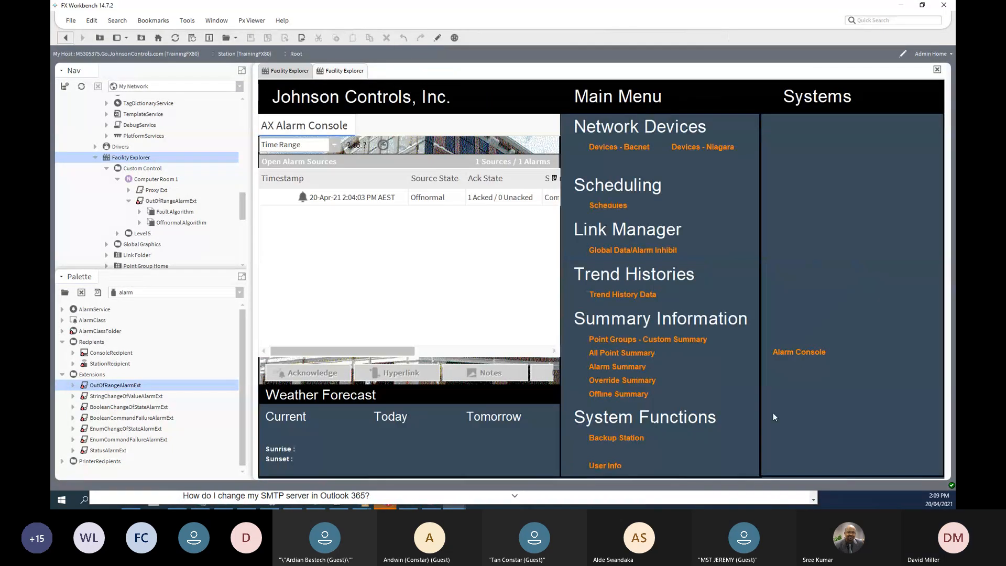
left_click(792, 355)
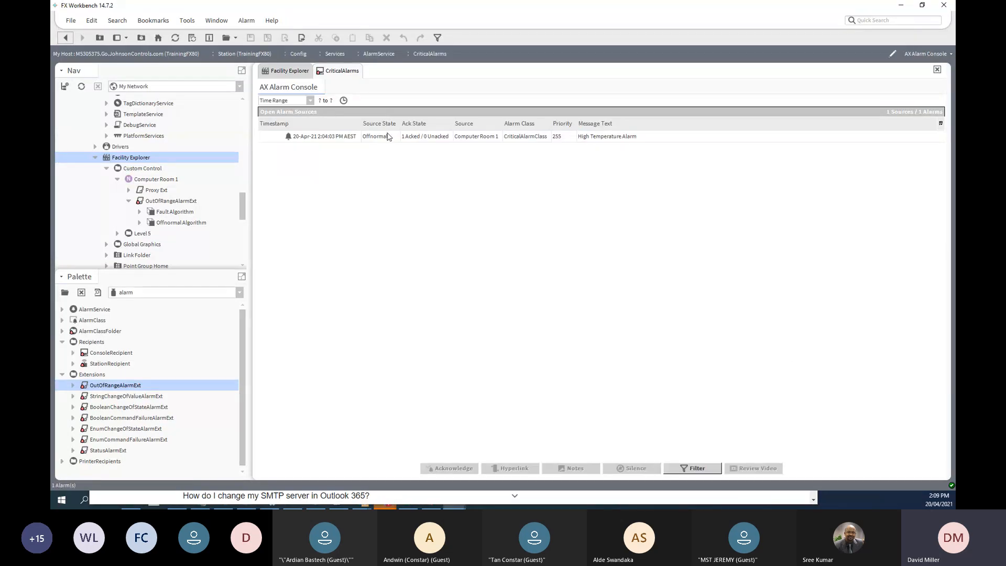
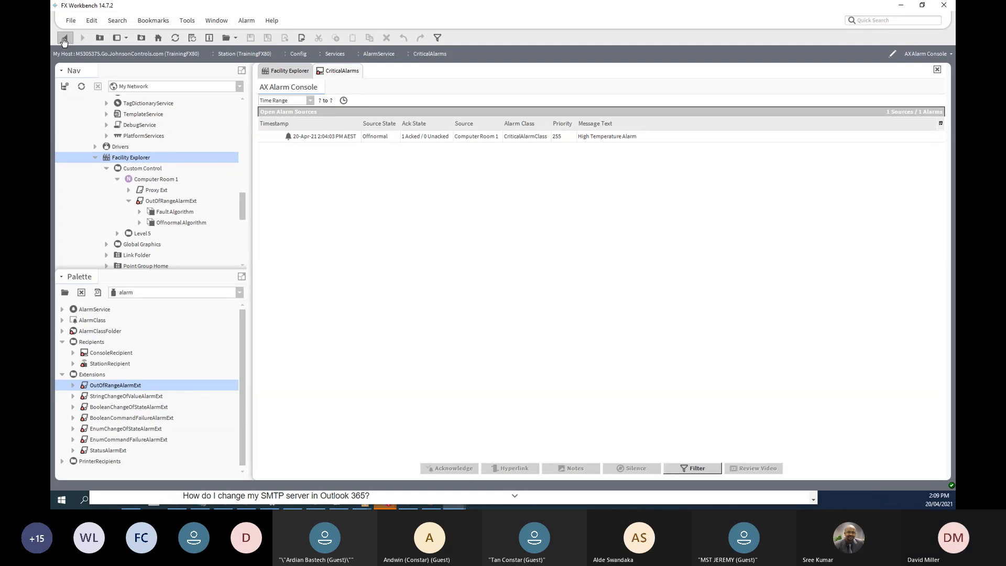
- Check that the Alarm Console link opens CriticalAlarms, then open the home page in the Px editor
left_click(64, 41)
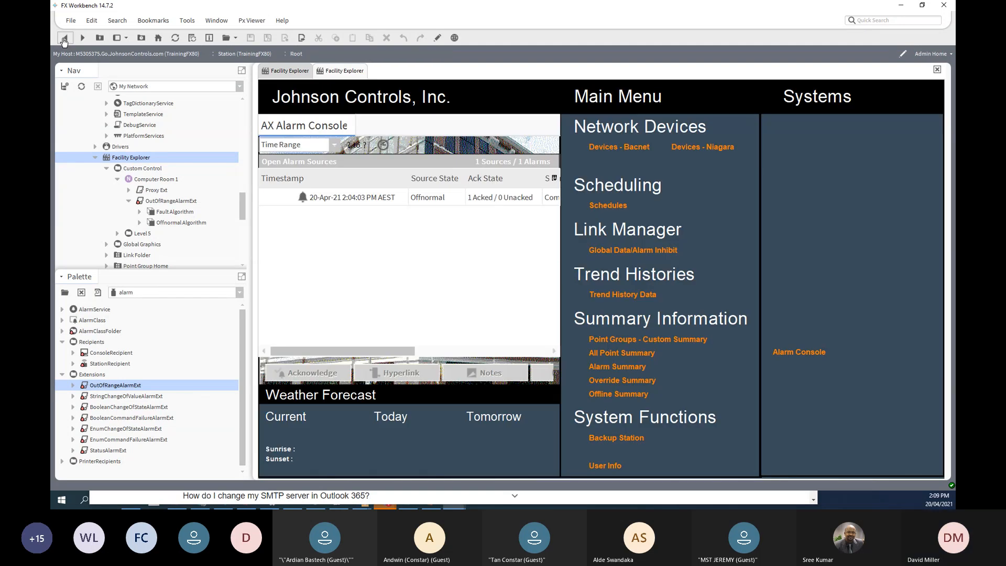
left_click(808, 356)
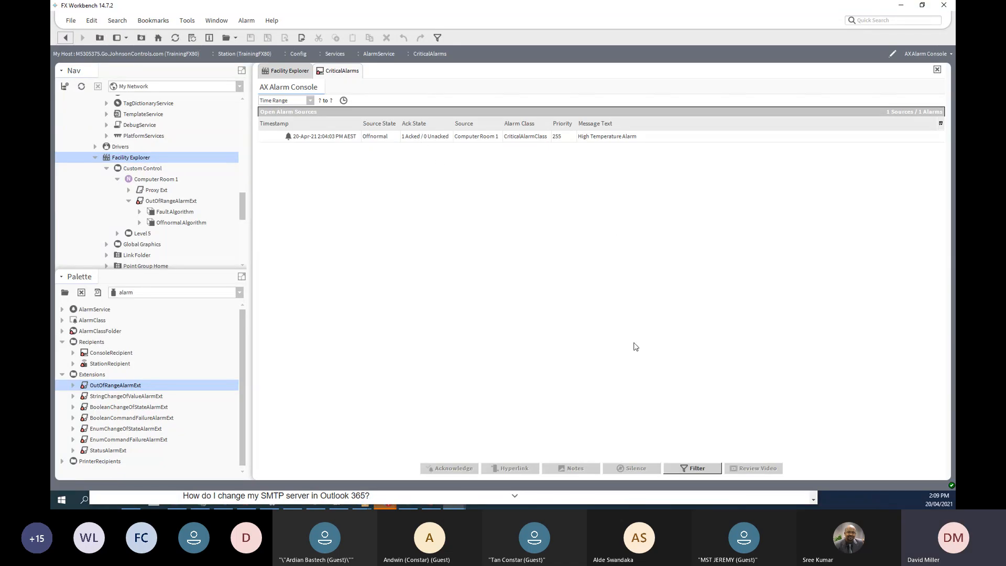
left_click(65, 37)
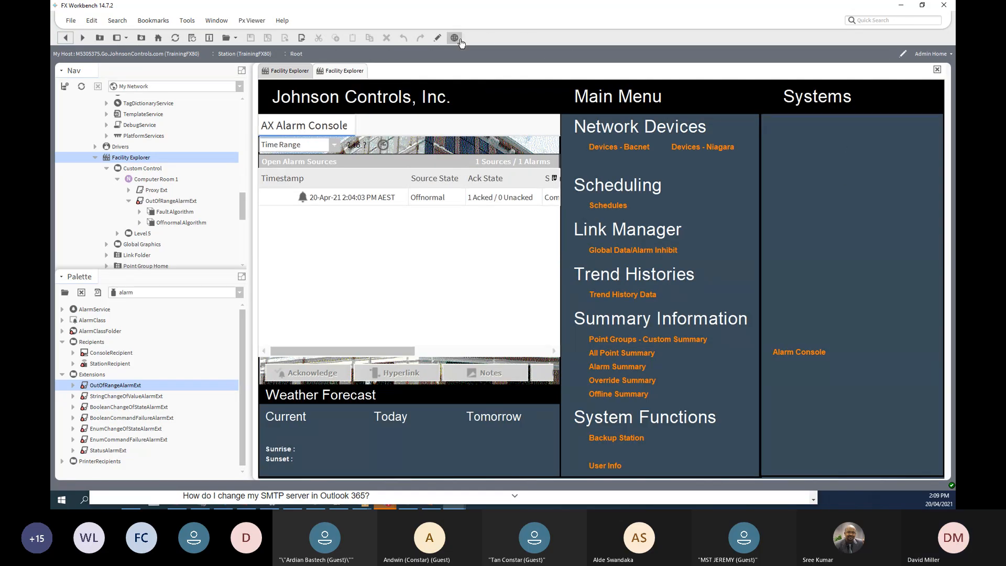
left_click(438, 38)
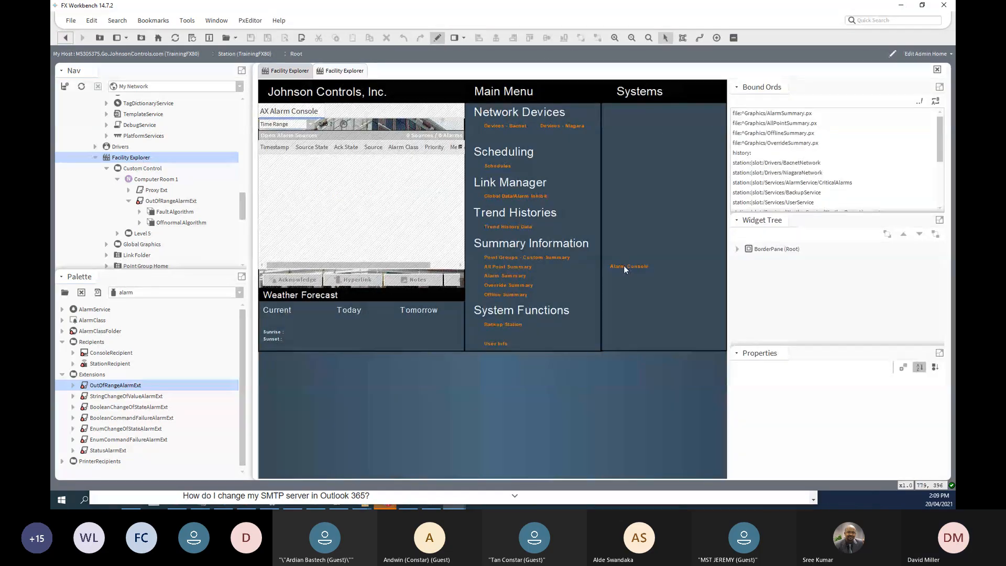
- Open the Alarm Console label's properties and choose Select Ord for its binding
left_click(623, 268)
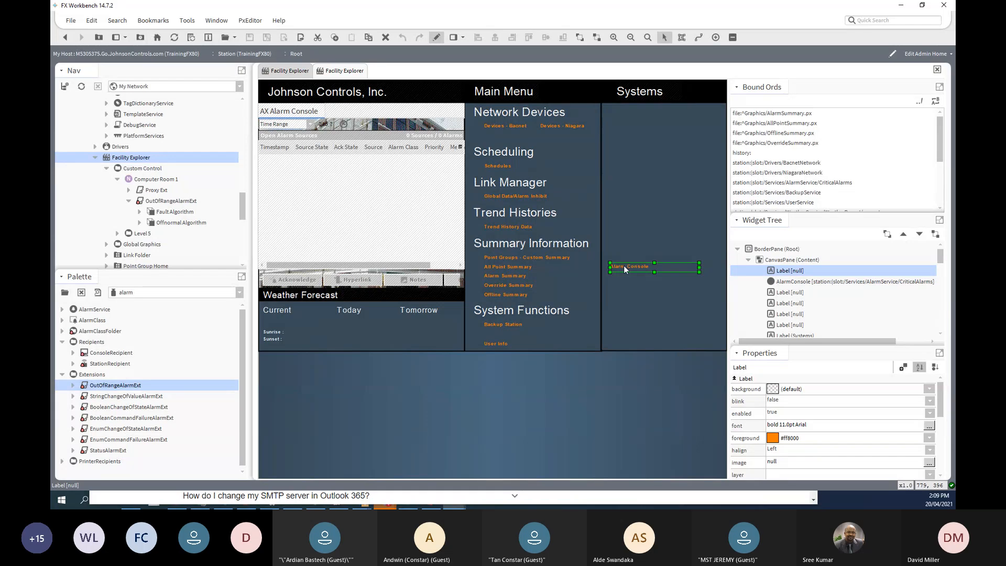
double_click(624, 265)
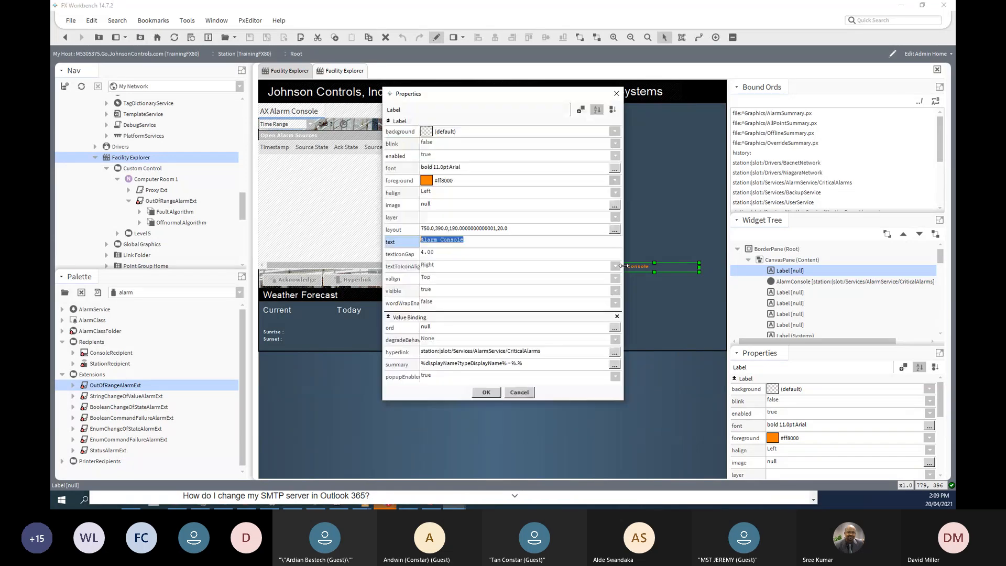
left_click(614, 327)
left_click(587, 237)
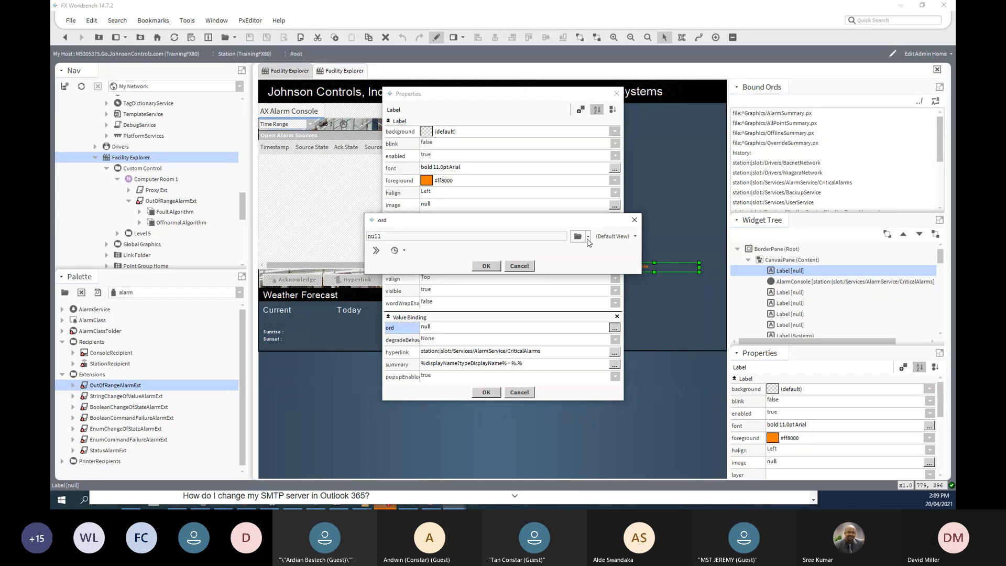
left_click(592, 265)
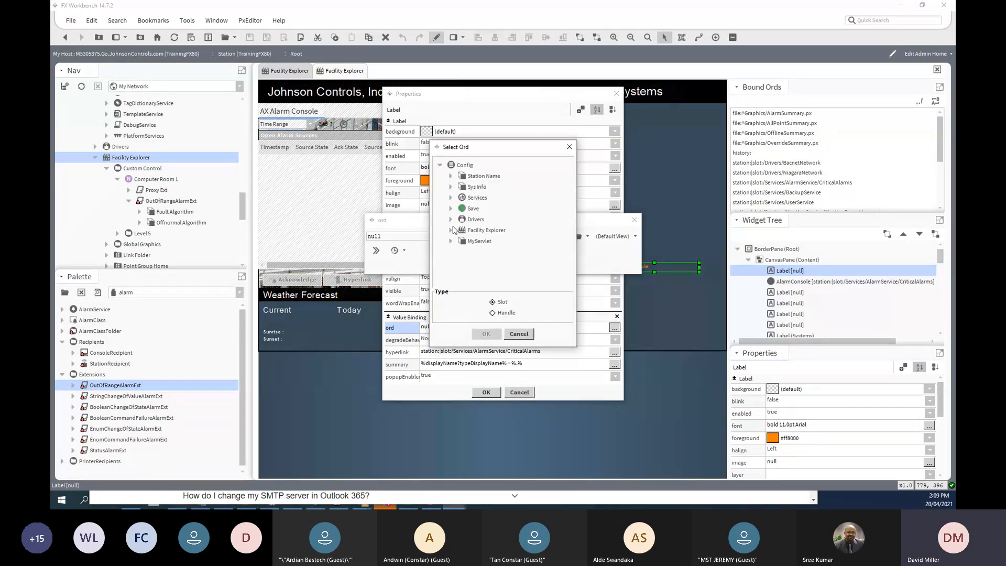
- Bind the label to Services > AlarmService > CriticalAlarmClass > Open Alarm Count
left_click(451, 198)
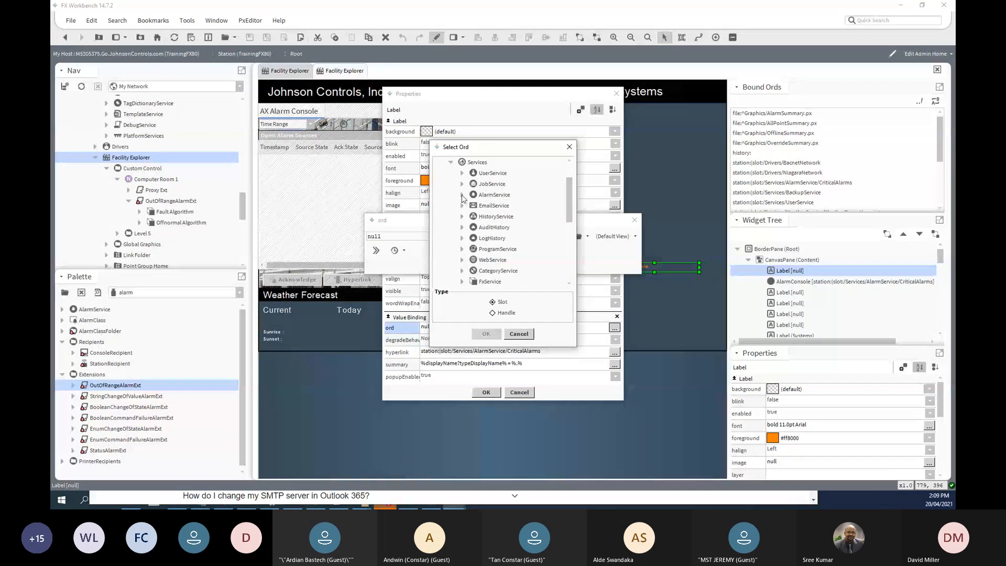
left_click(461, 195)
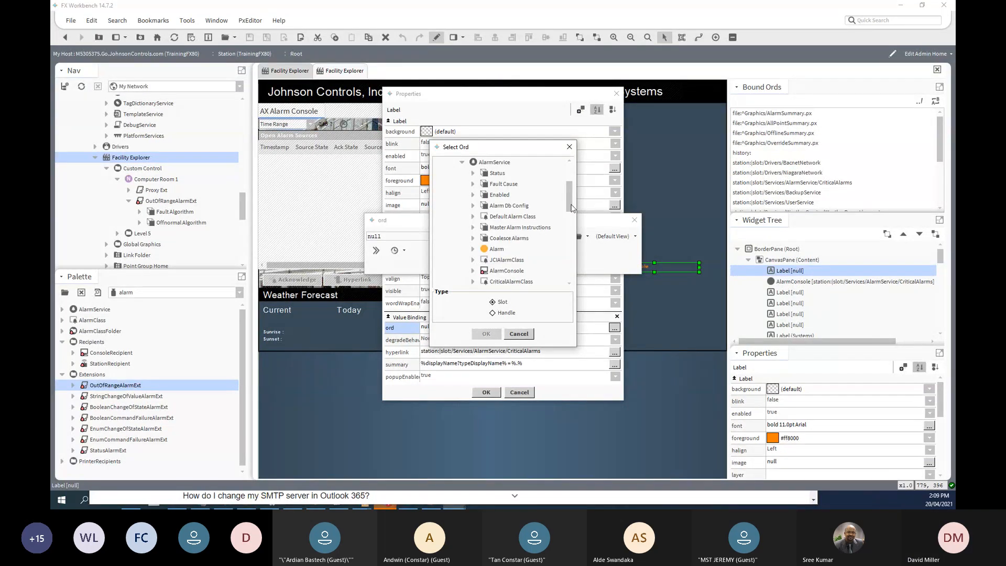
left_click_drag(573, 208, 574, 223)
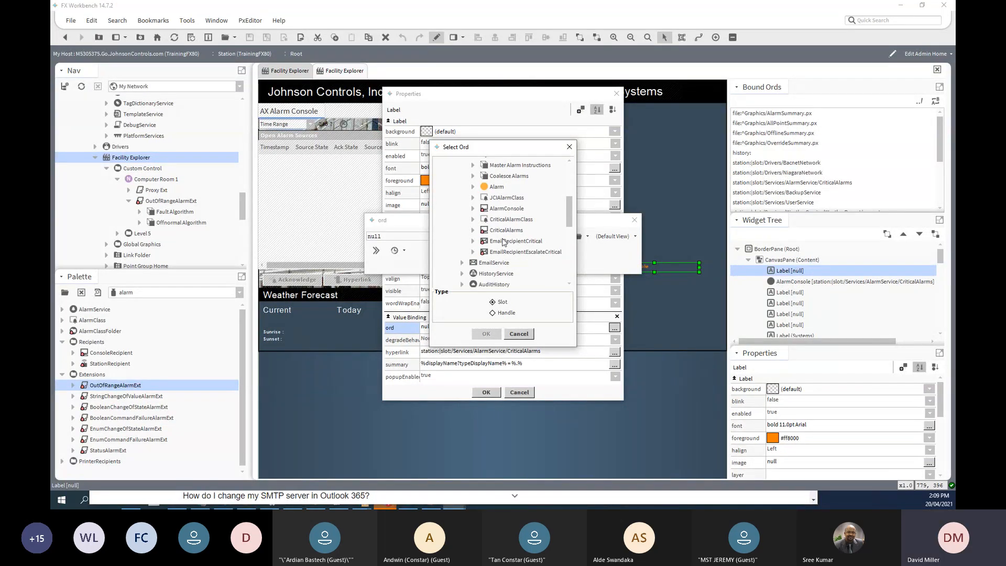
left_click(473, 231)
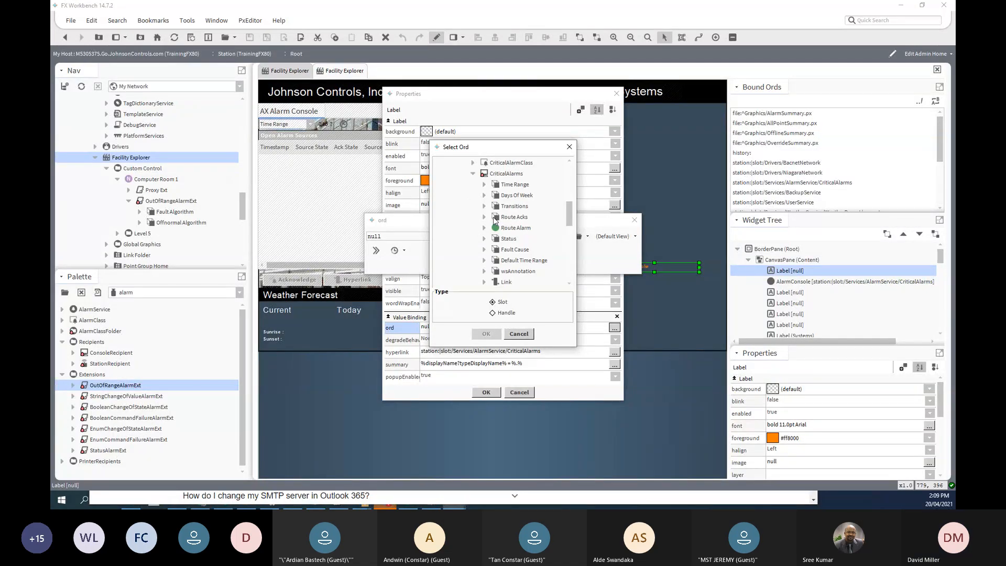
scroll(491, 221, "down", 1)
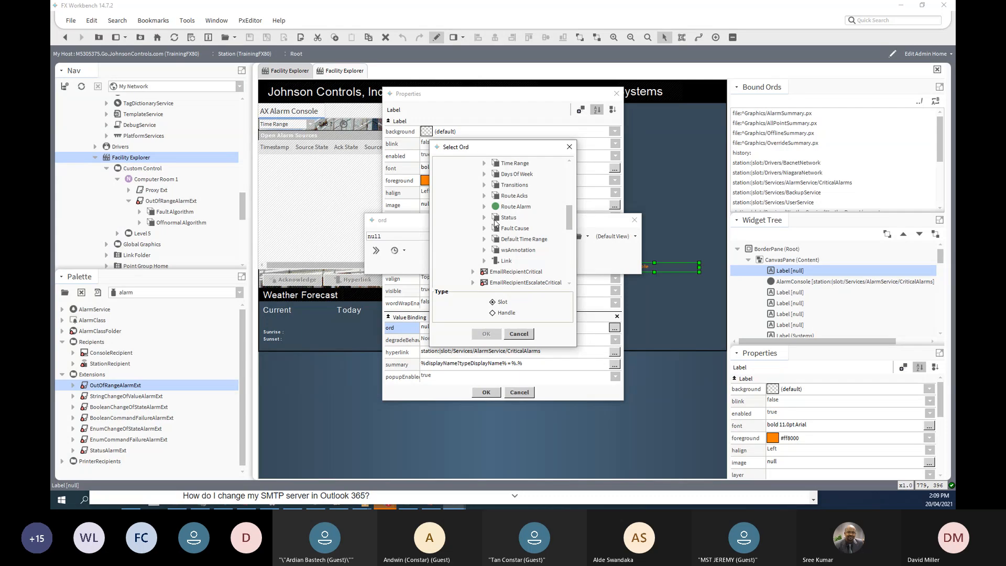
scroll(496, 222, "up", 1)
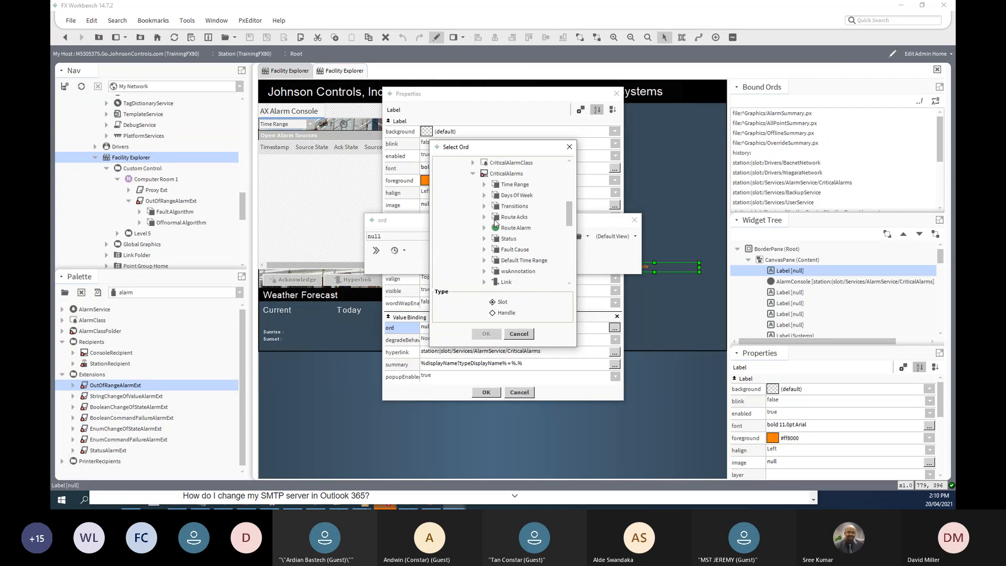
scroll(494, 219, "up", 1)
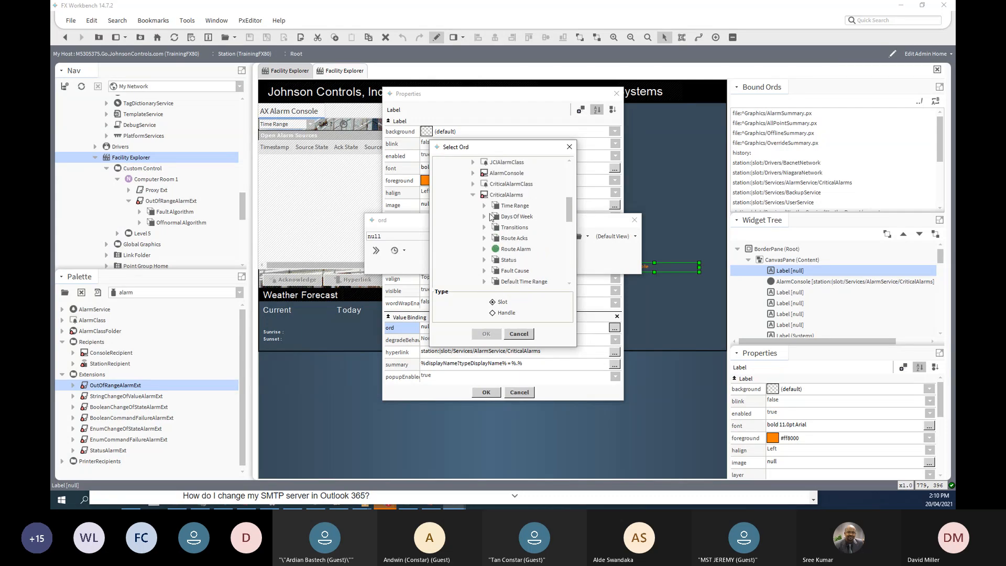
left_click(472, 184)
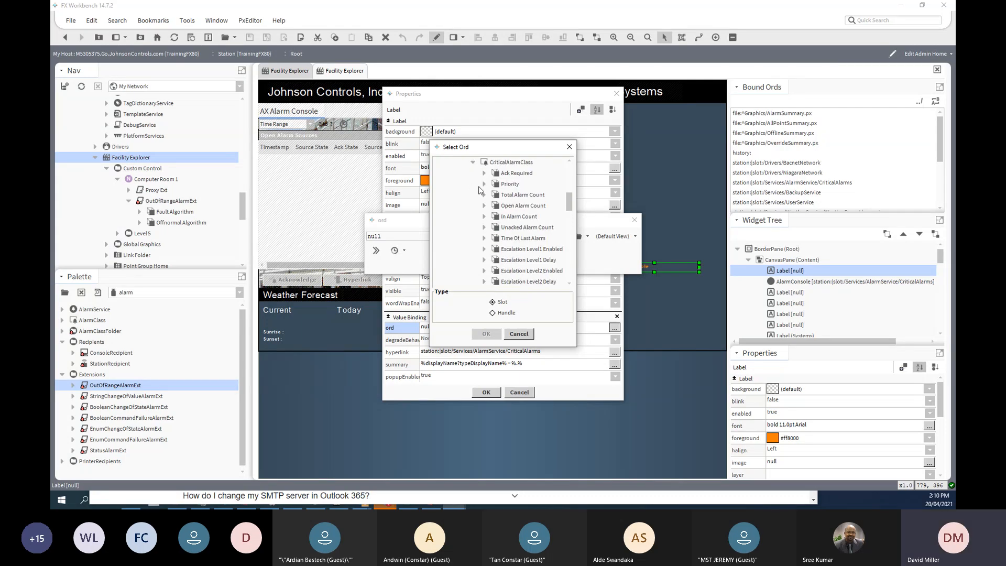
left_click(508, 207)
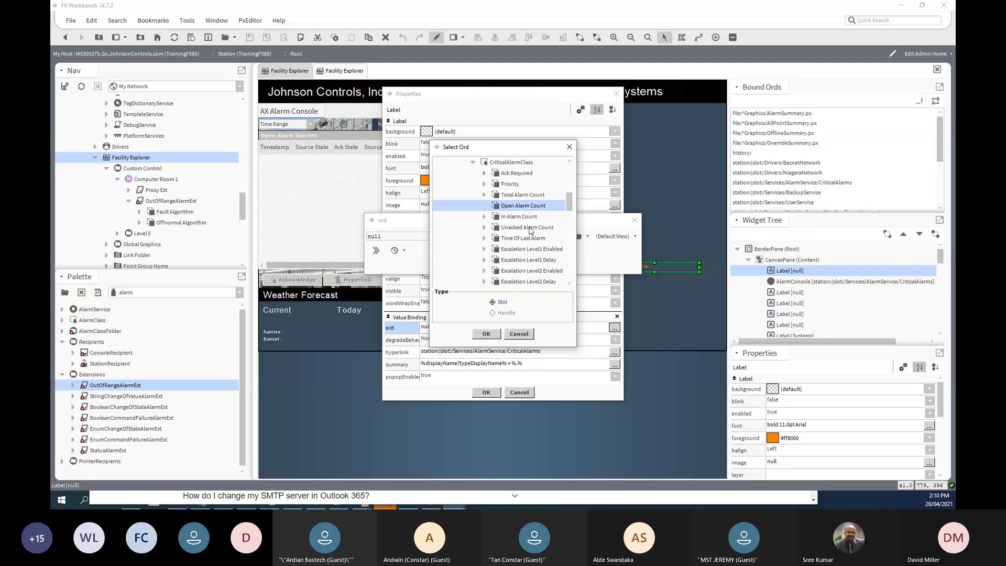
left_click(487, 333)
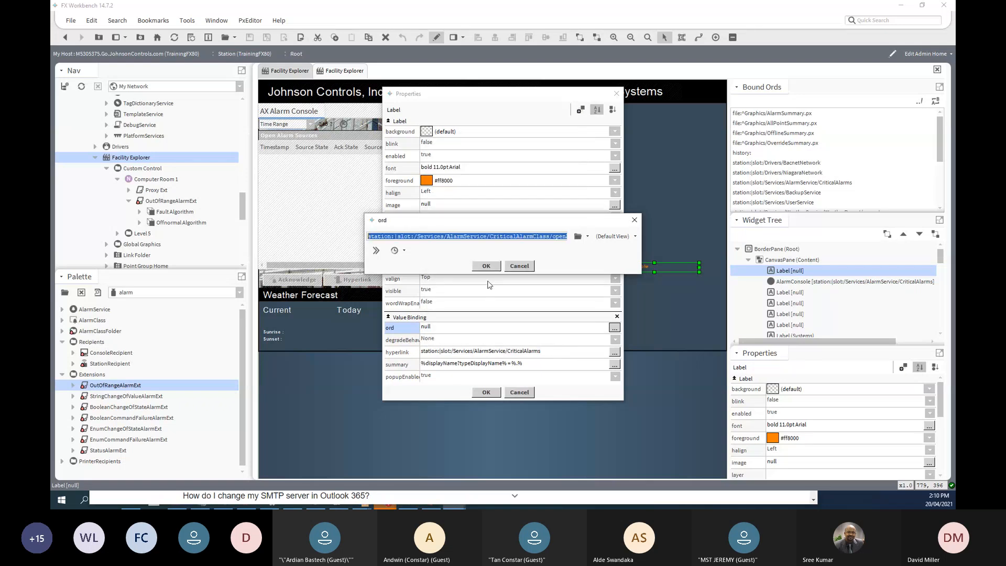
- Accept the openAlarmCount ord and append '%.%' to the label text, then apply it
left_click(489, 267)
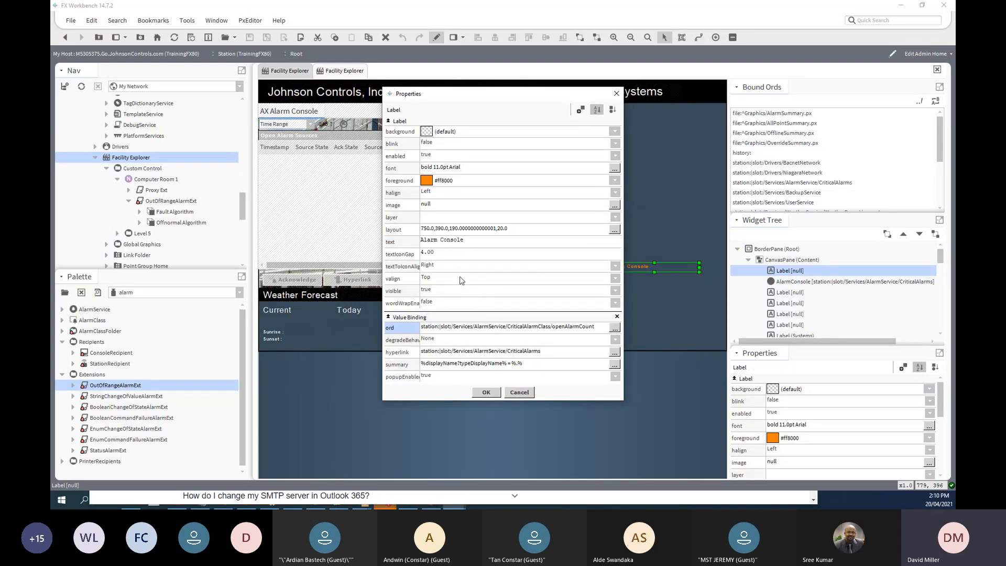
left_click(473, 242)
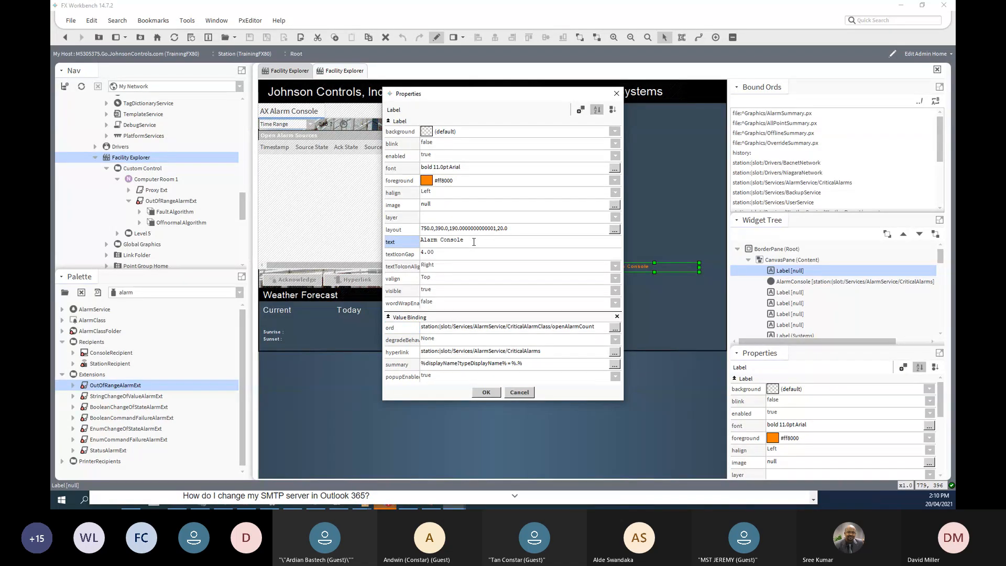
type("%.")
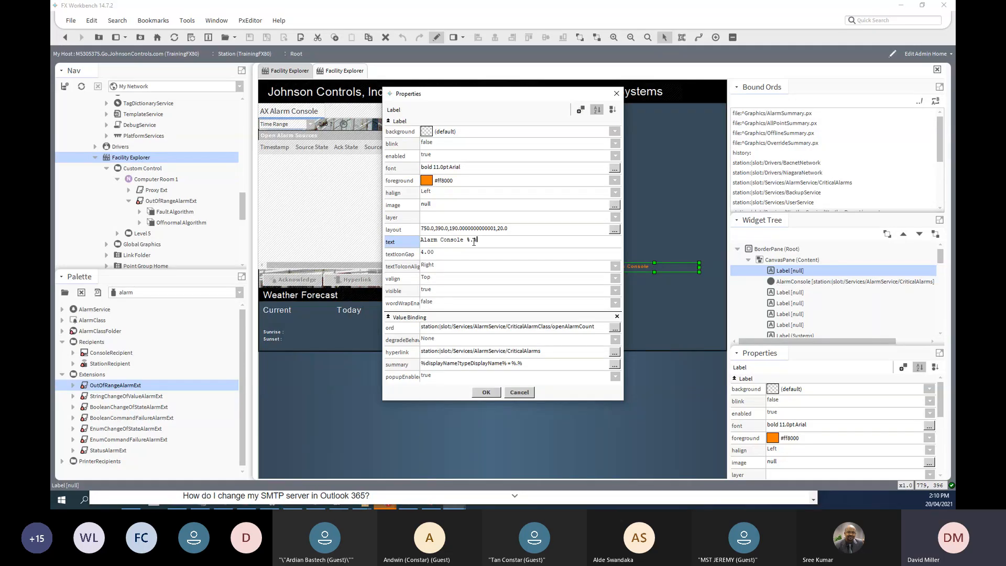
type("%")
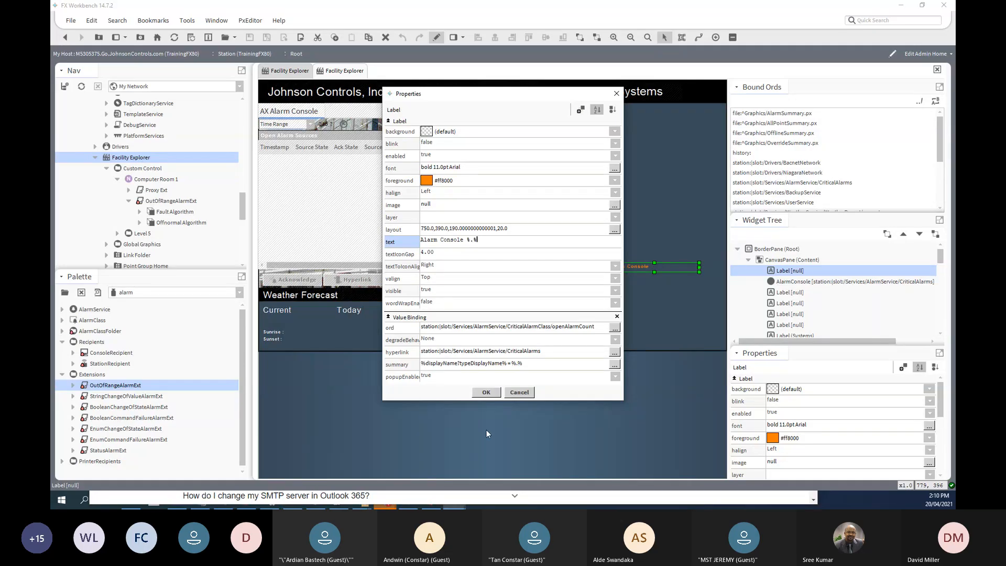
left_click(486, 393)
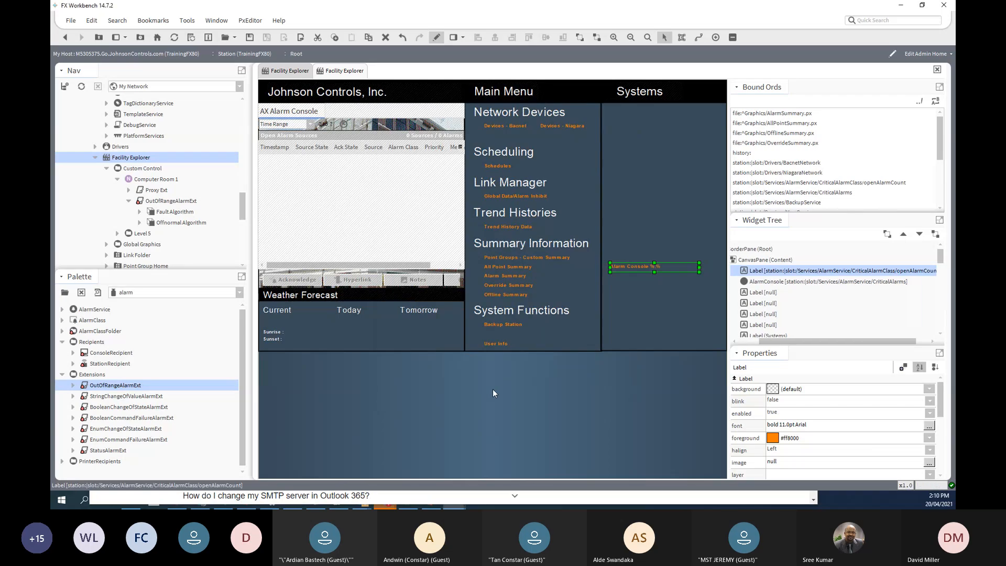
- Animate the label's text property with the openAlarmCount binding
double_click(641, 267)
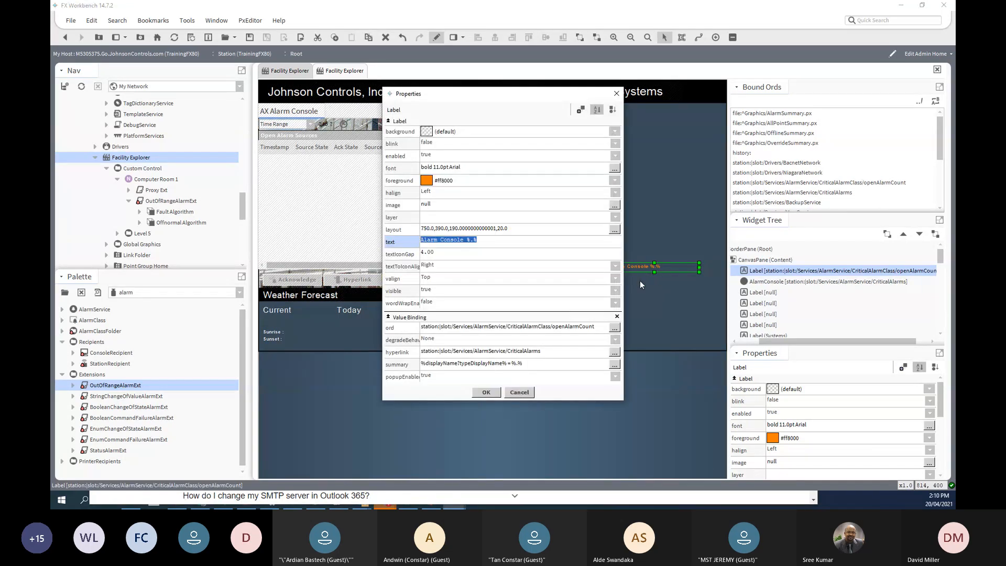
right_click(413, 244)
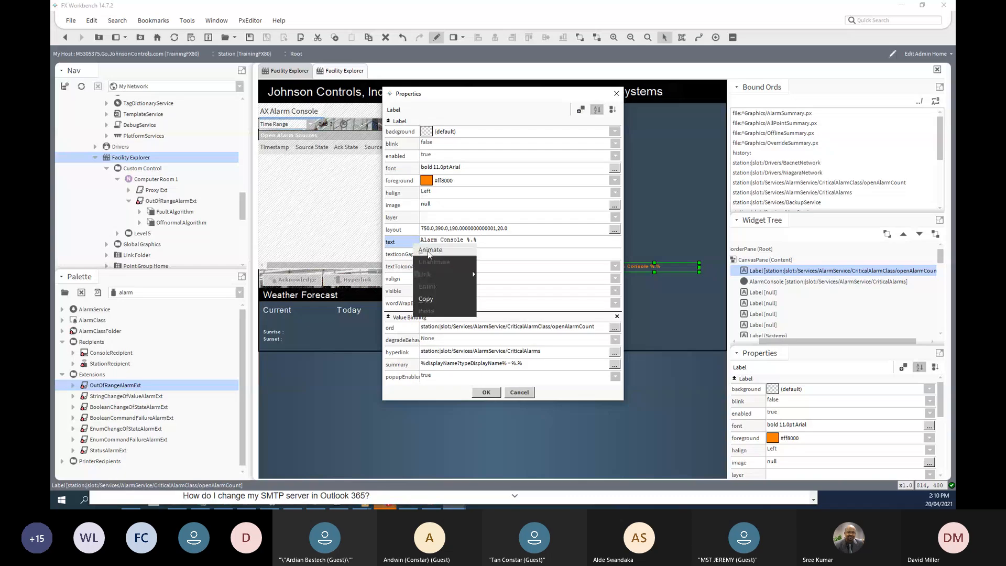
left_click(432, 254)
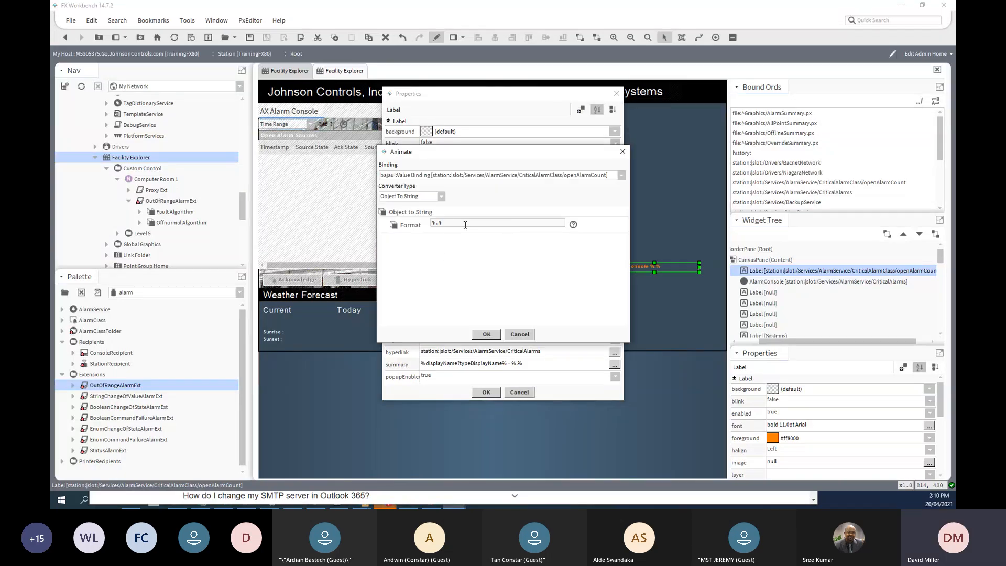
left_click(487, 334)
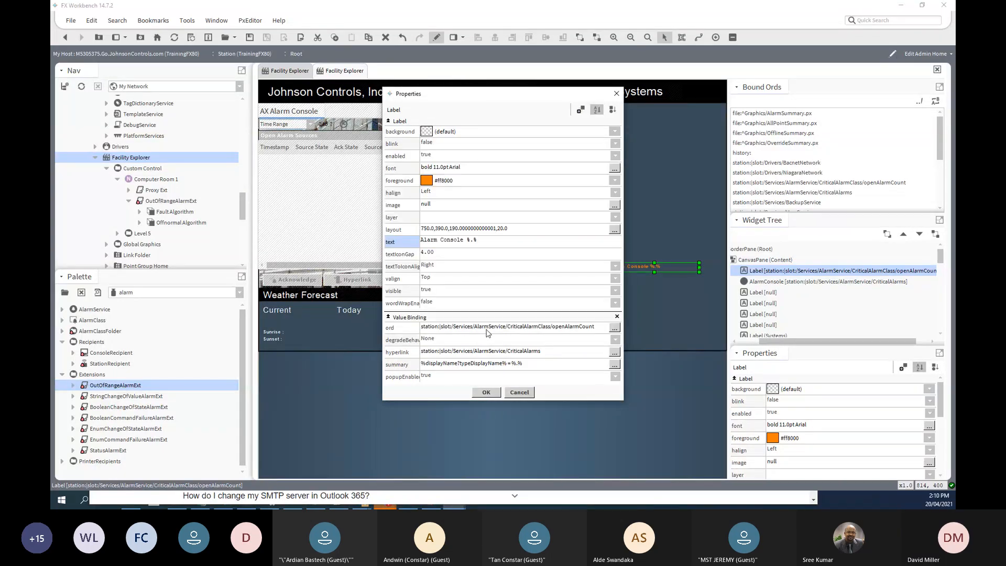
left_click(490, 392)
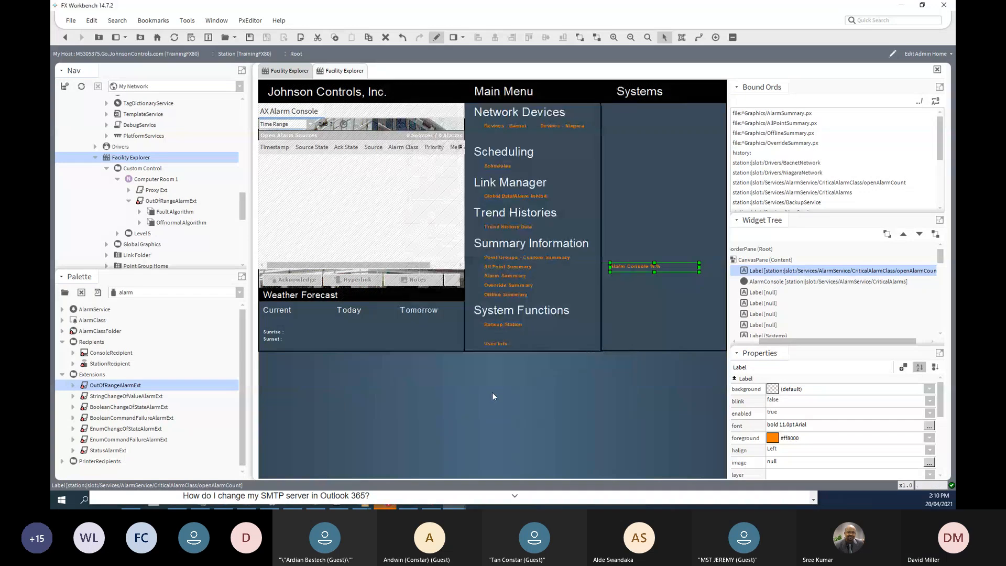
- Change the label's text format to 'Open Alarms %.%' so it reads Open Alarms 1
left_click(622, 293)
left_click(611, 268)
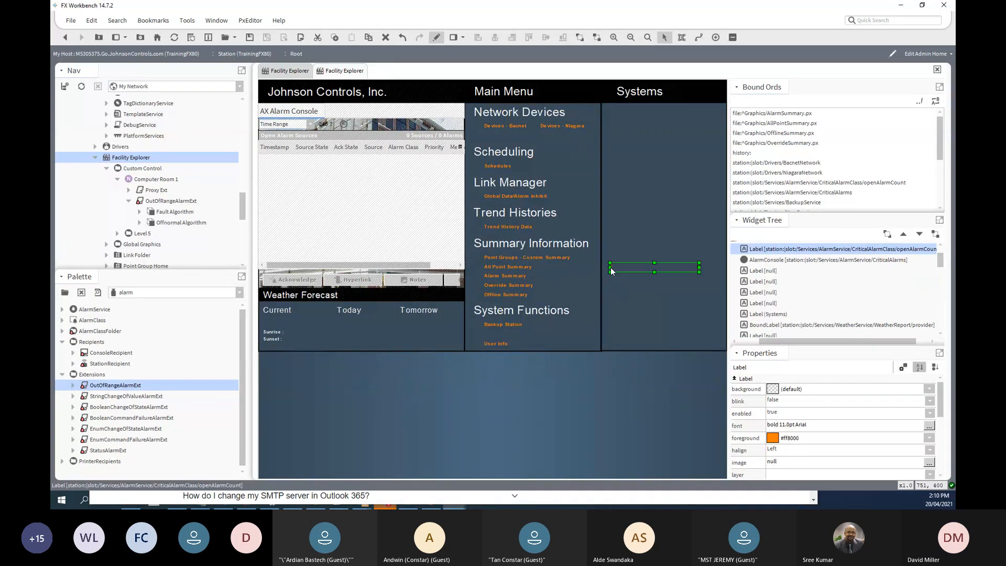
double_click(611, 270)
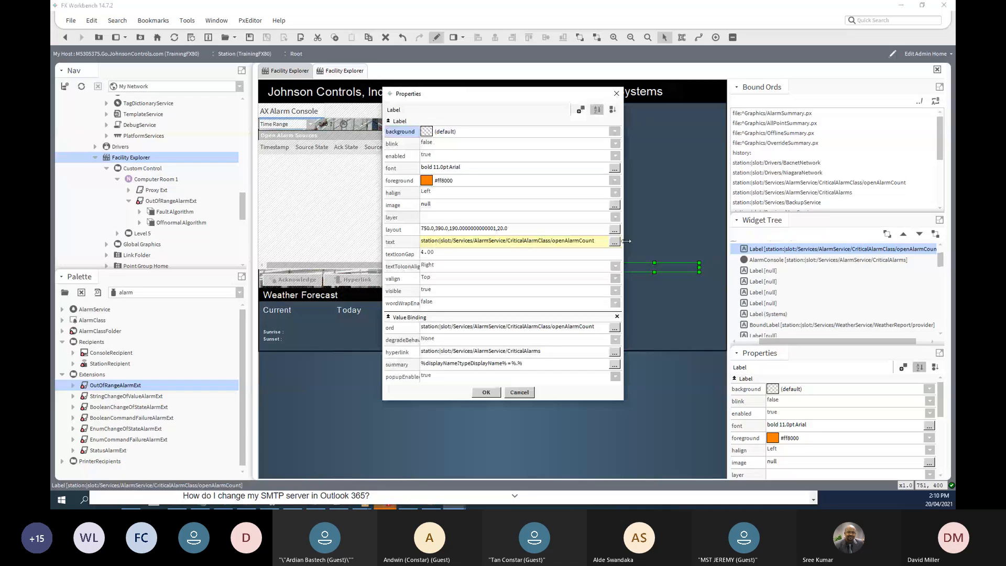
left_click(617, 242)
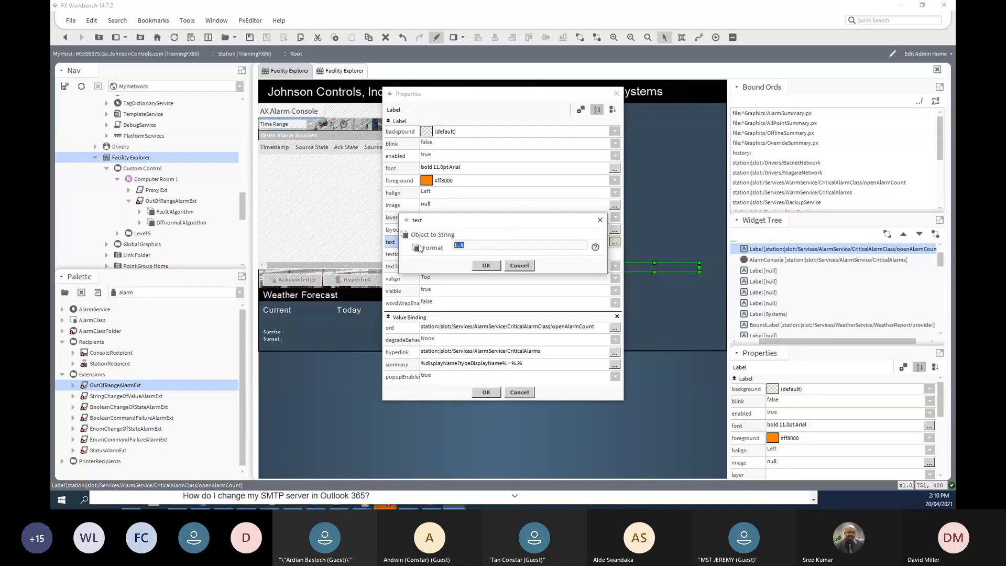
left_click(454, 246)
type("Open Al")
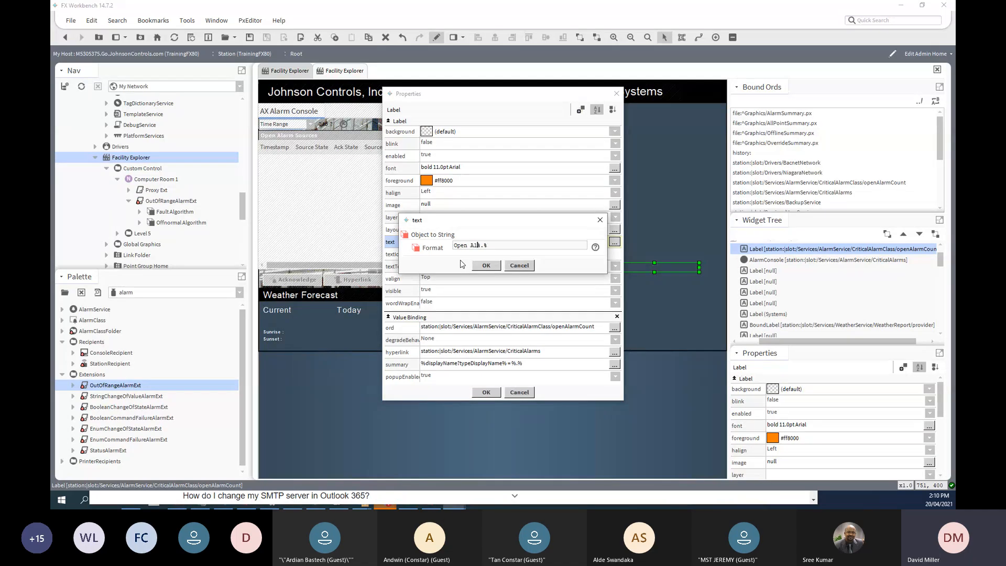
type("arms")
left_click(486, 265)
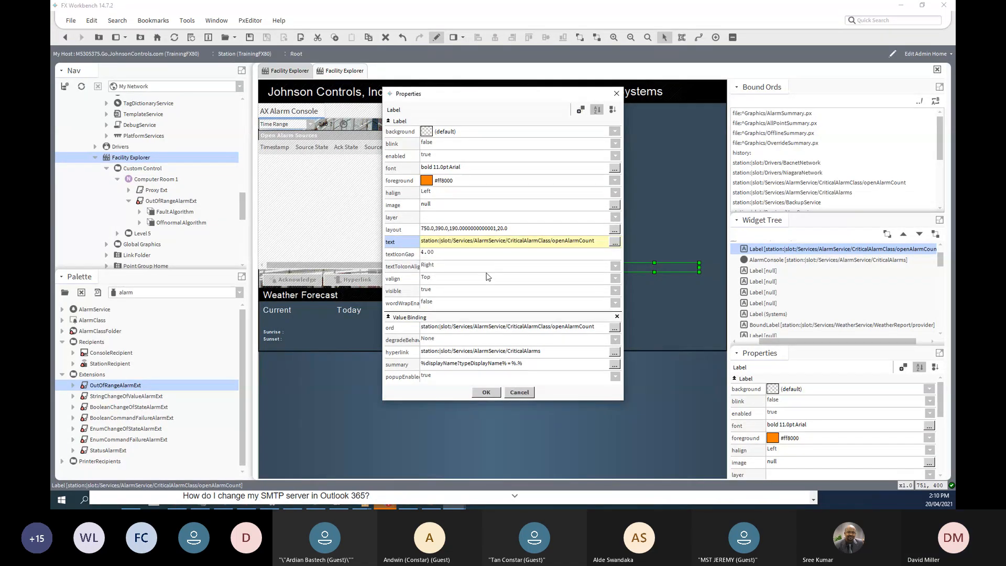
left_click(489, 392)
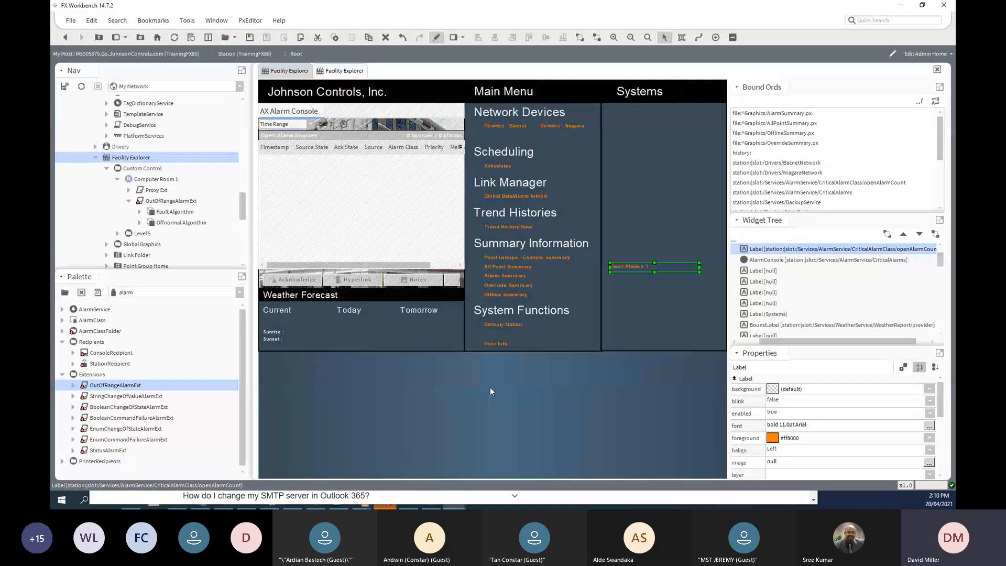
left_click(624, 309)
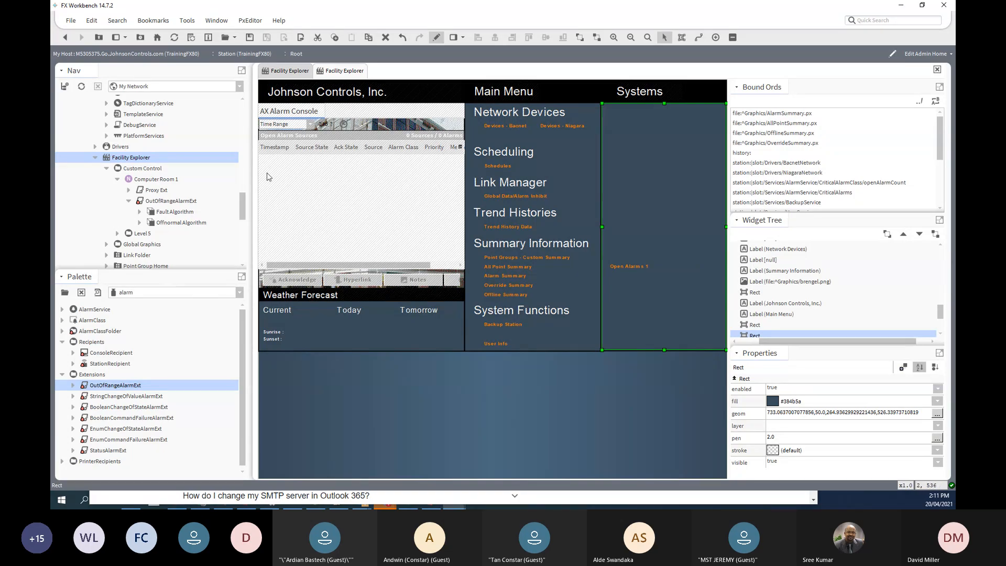
- Find and select the Computer Room 1 point in the Nav tree
left_click_drag(243, 212, 243, 240)
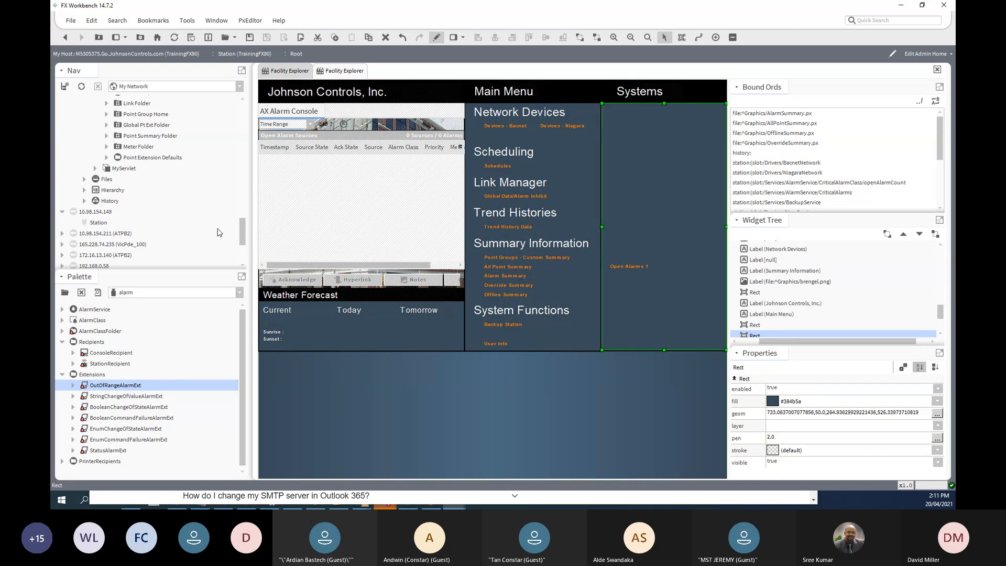
scroll(219, 232, "up", 2)
scroll(219, 232, "down", 1)
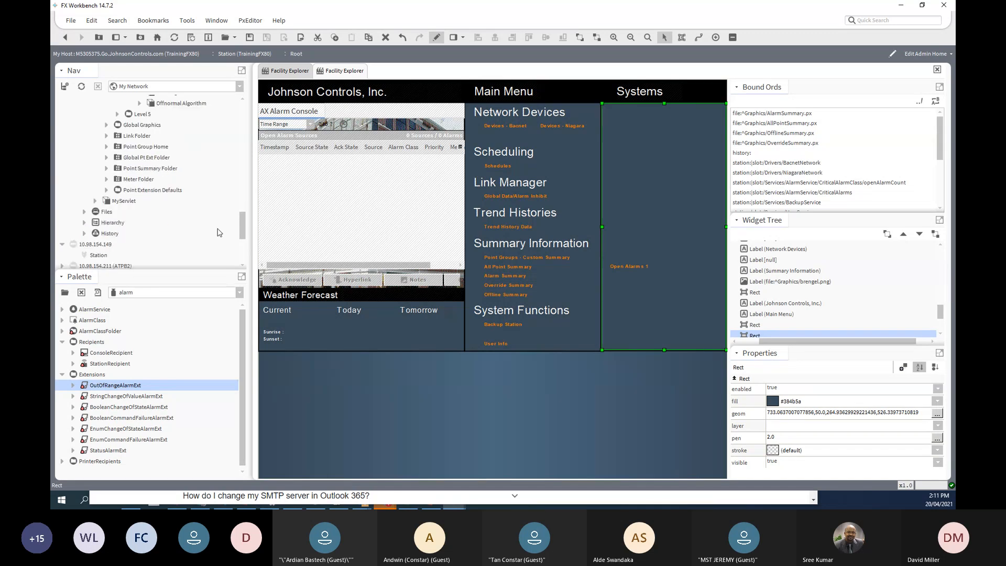
scroll(219, 232, "up", 4)
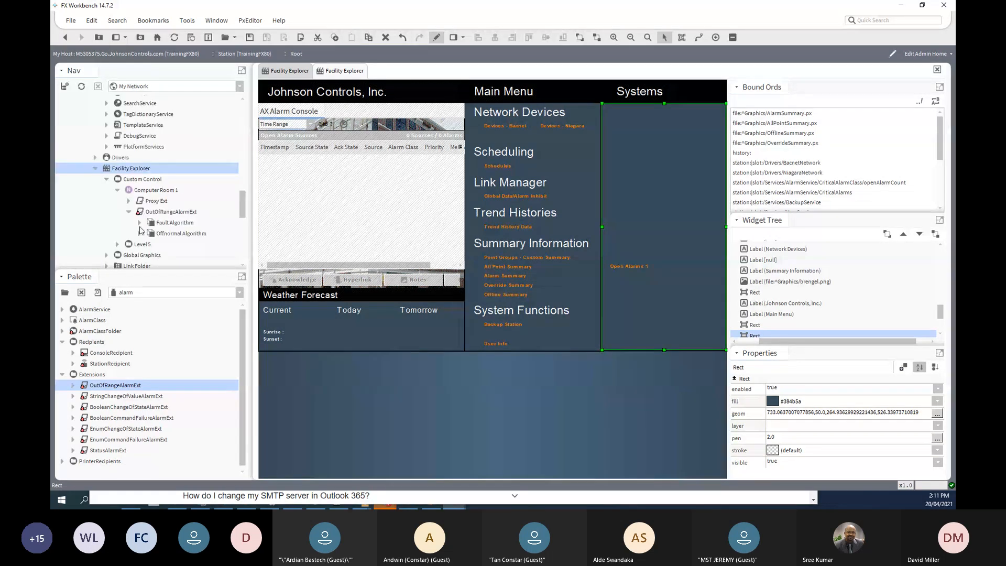
left_click(144, 193)
- Set Computer Room 1 to 25 through its Set action
right_click(144, 192)
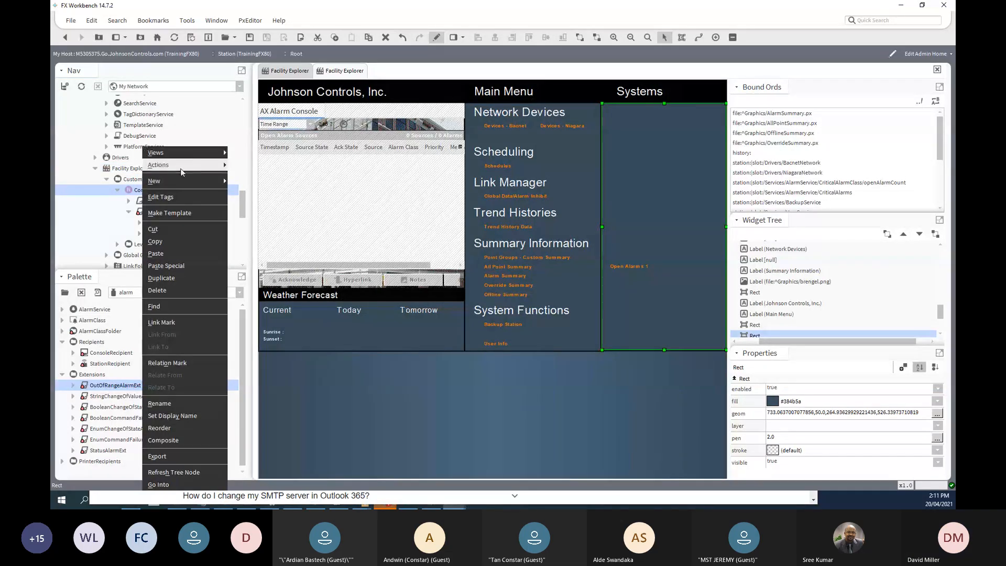
mouse_move(223, 162)
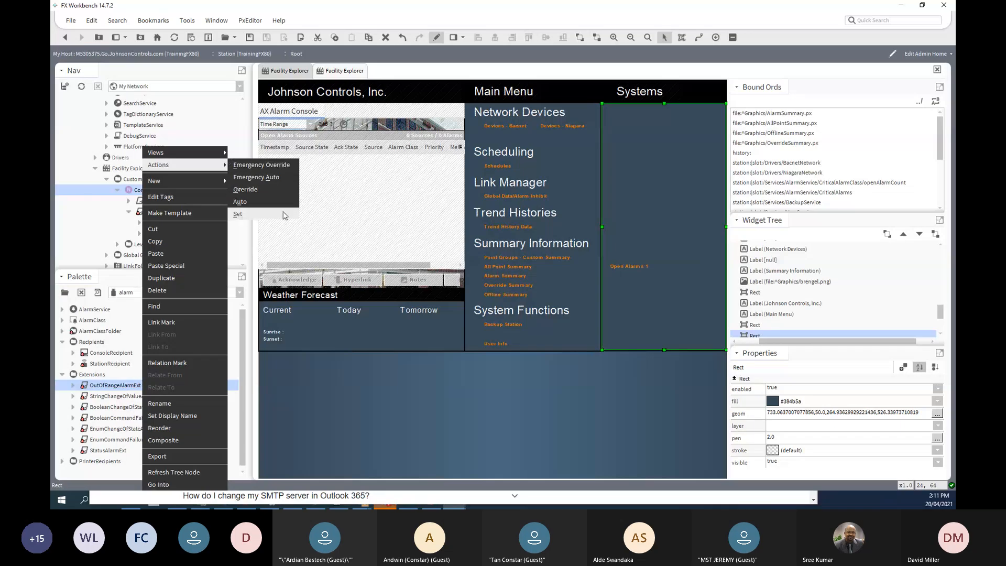
left_click(282, 213)
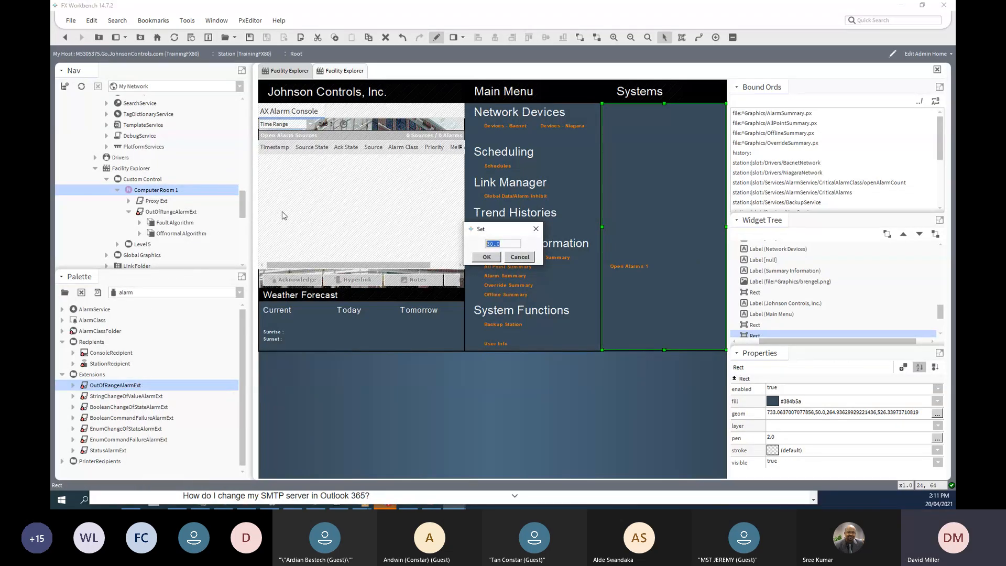
type("25")
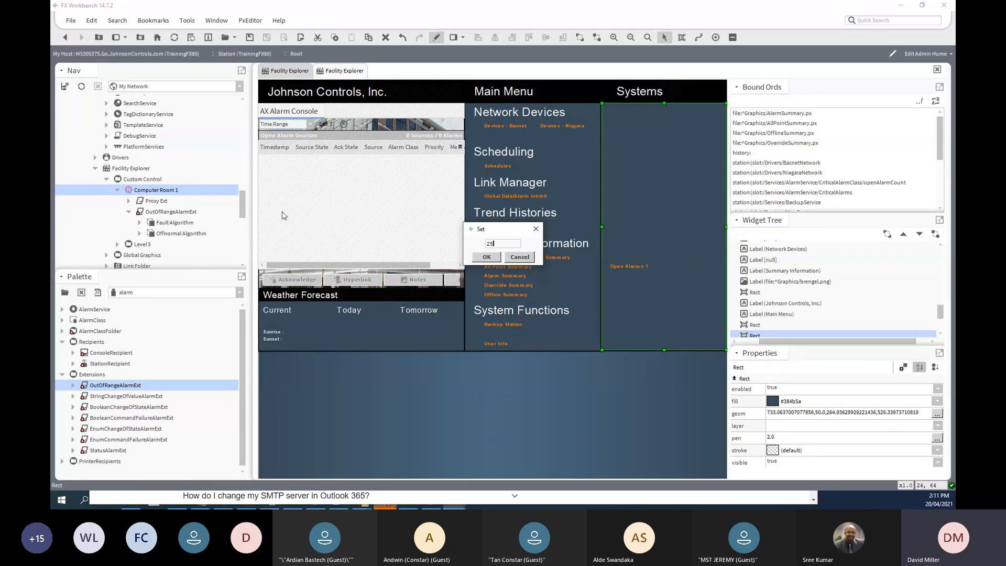
left_click(487, 257)
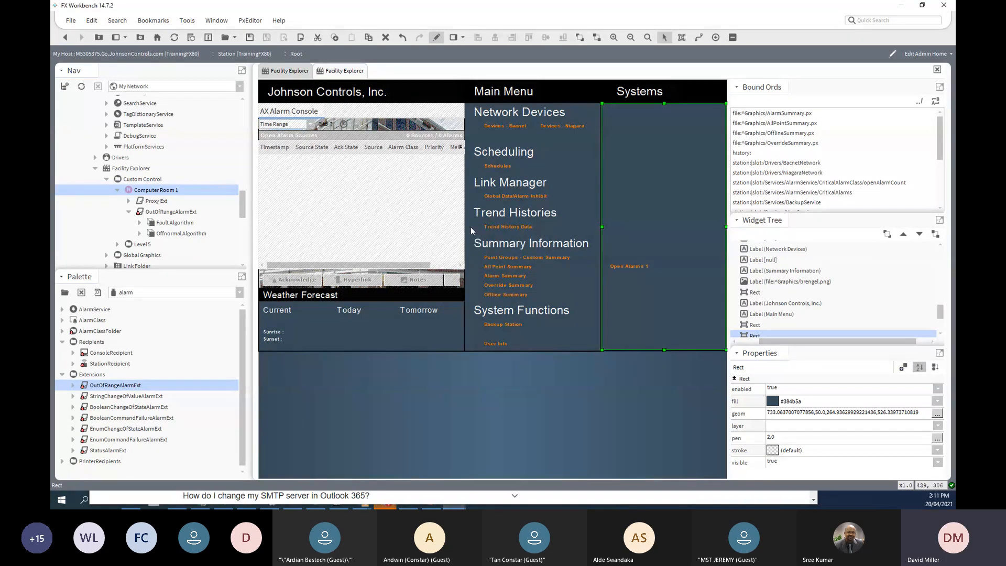
- In live view, acknowledge the returned-to-normal CriticalAlarms alarm so the count reads Open Alarms 0
left_click(438, 38)
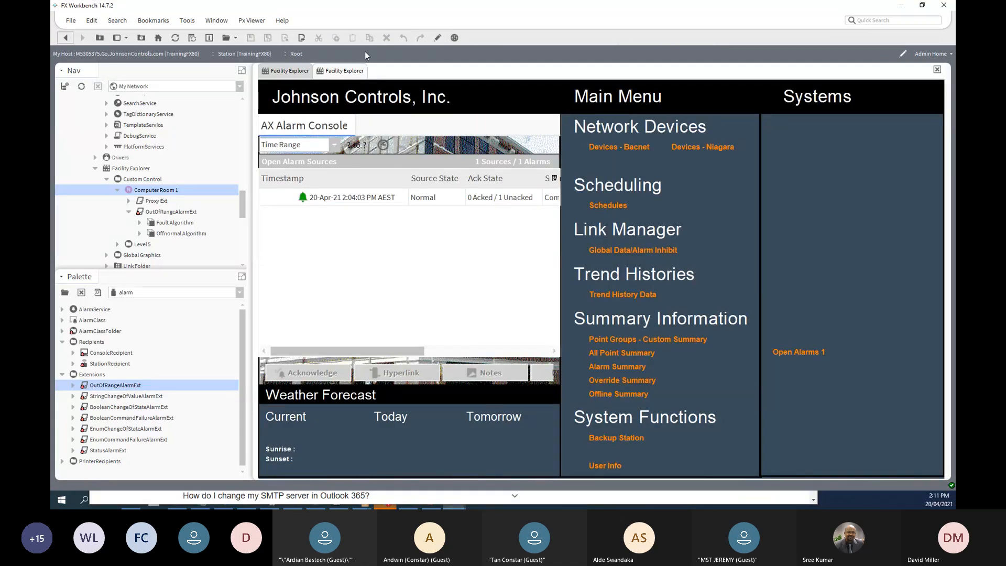
left_click(798, 356)
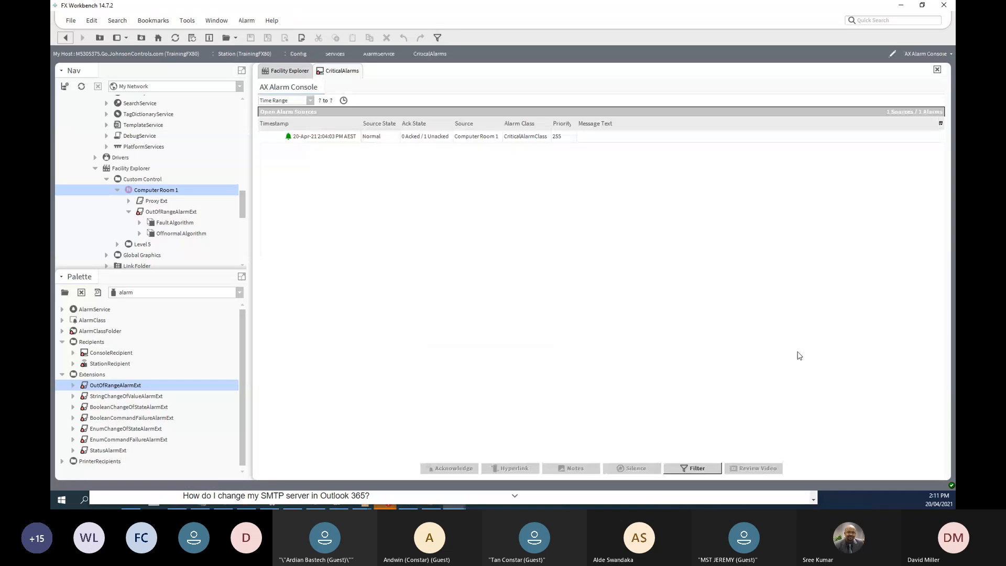
left_click(323, 137)
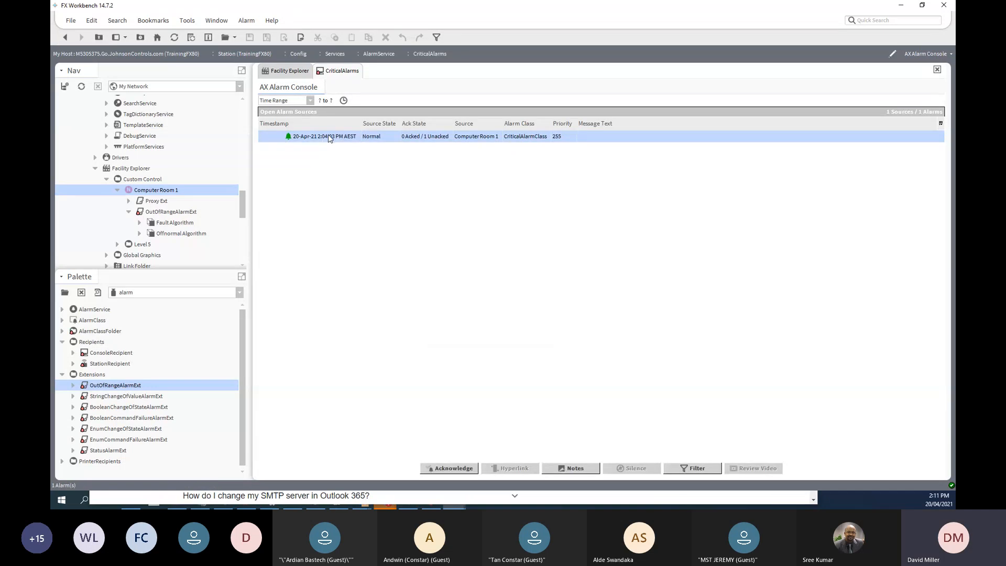
left_click(443, 470)
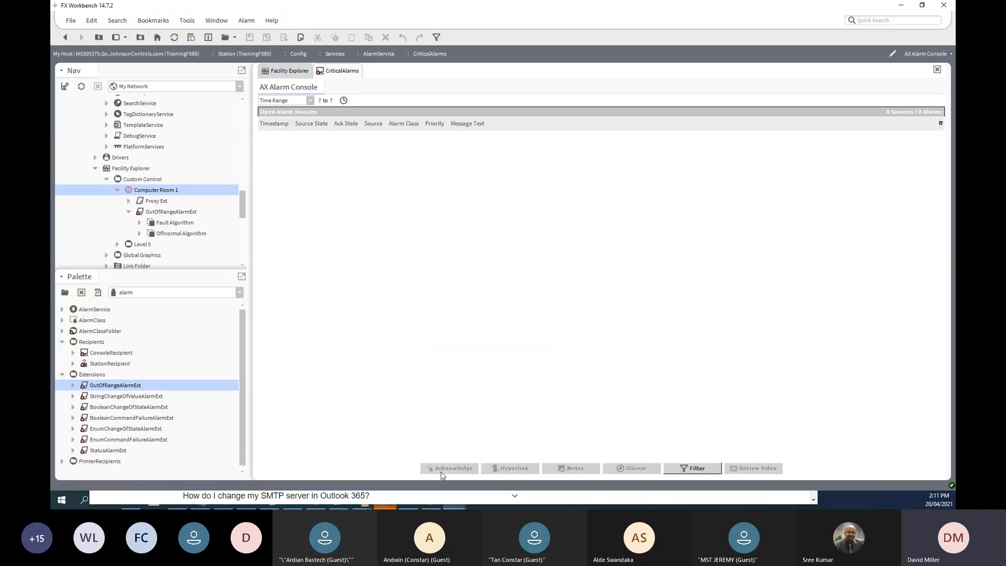
left_click(65, 38)
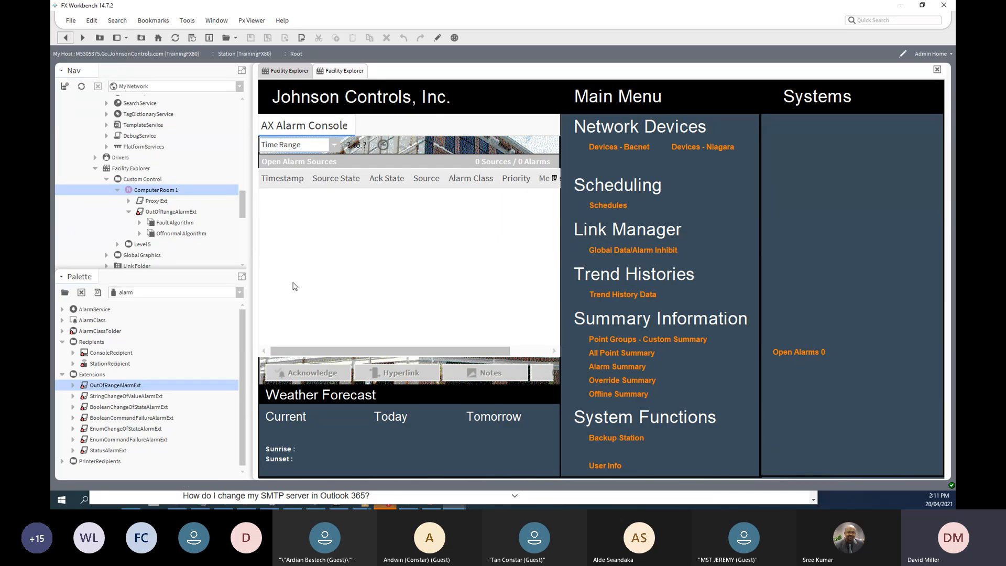
- Set Computer Room 1 to 17 to trigger a Low Temperature Alarm
right_click(155, 192)
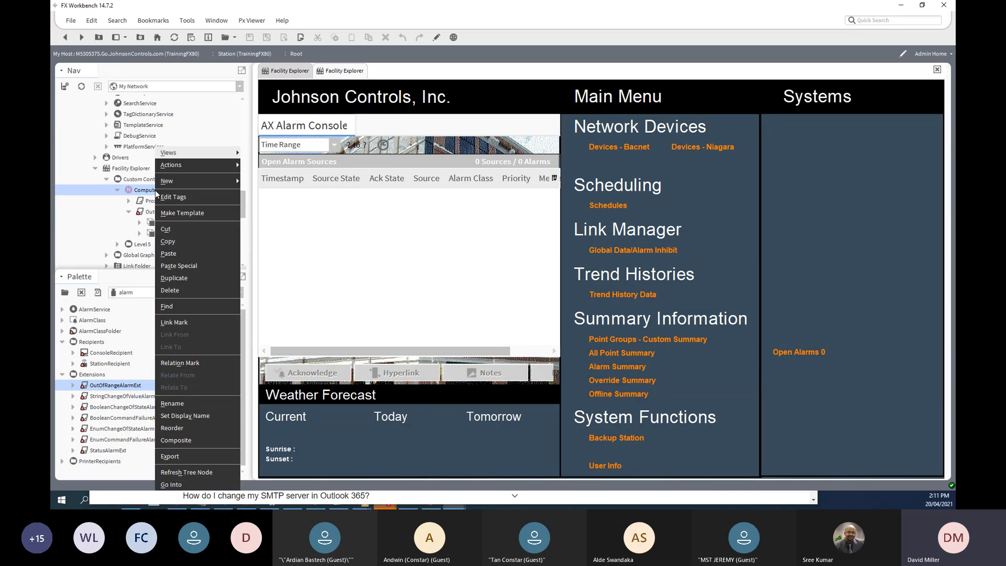
mouse_move(225, 165)
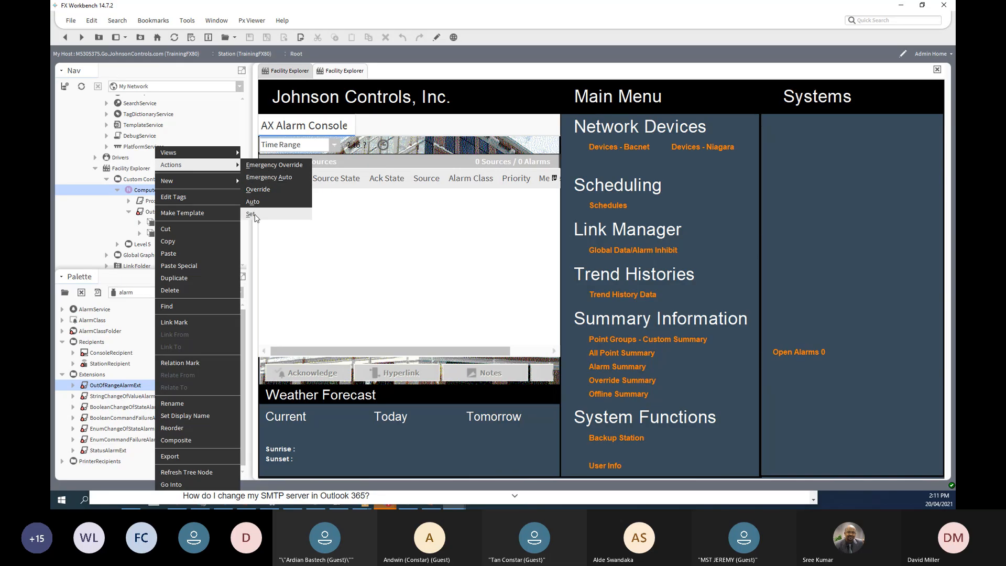
left_click(251, 214)
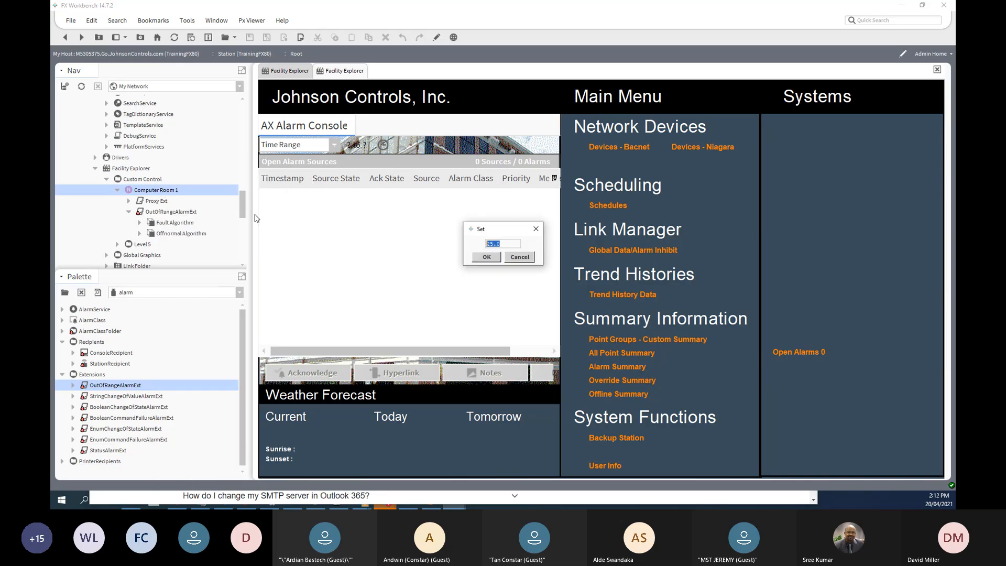
type("17")
left_click(492, 258)
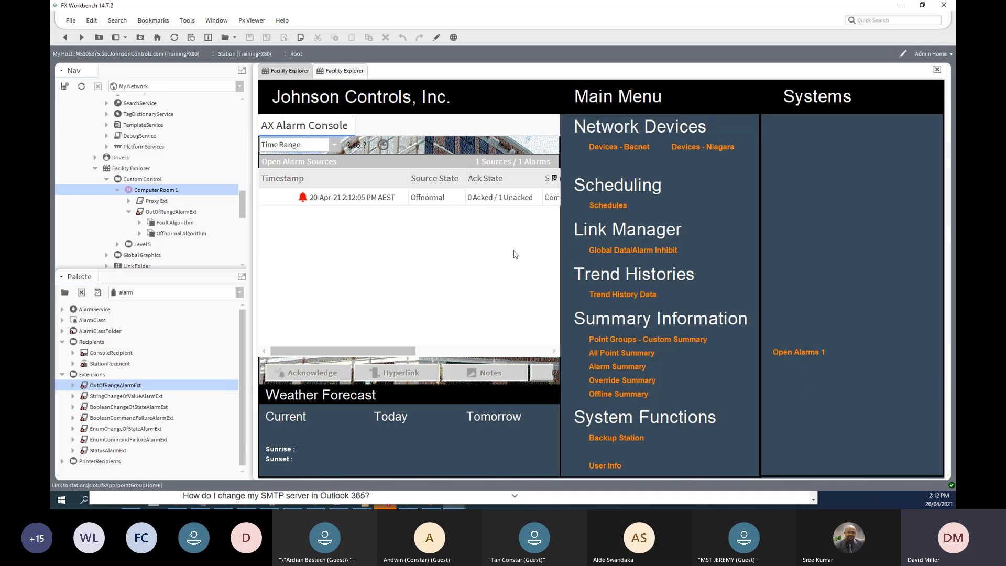
- Acknowledge the Low Temperature Alarm in the CriticalAlarms console and return home
left_click(800, 356)
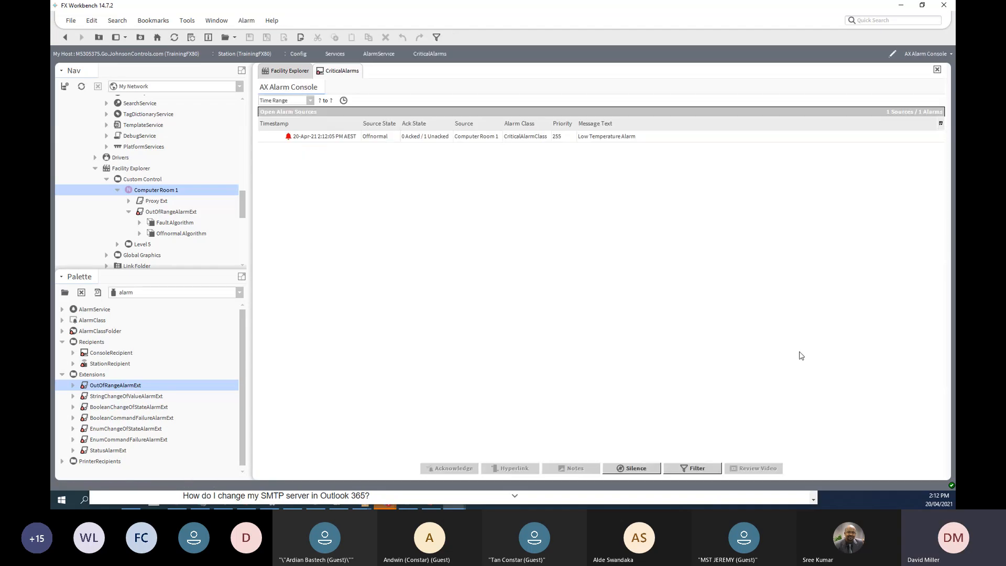
left_click(330, 139)
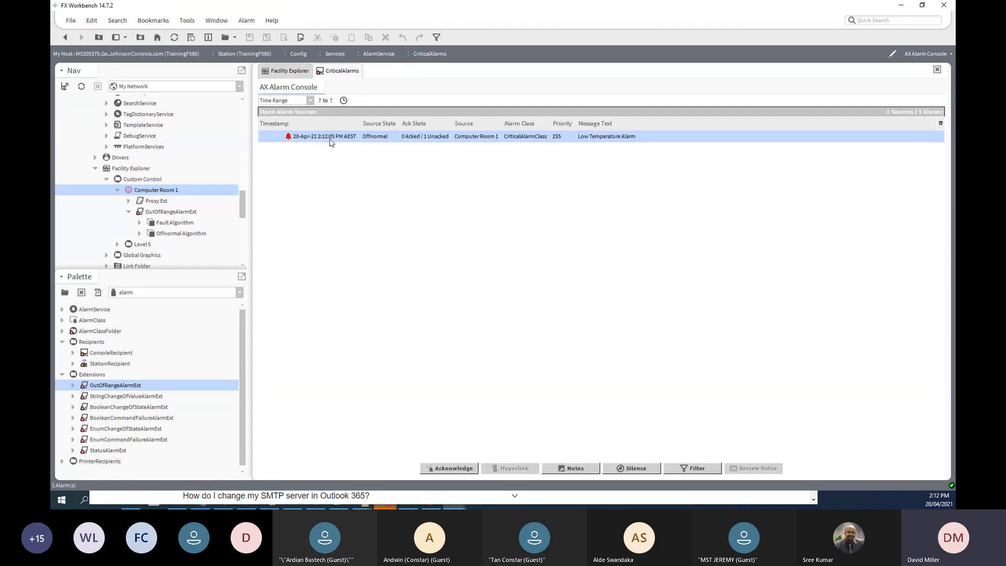
left_click(454, 468)
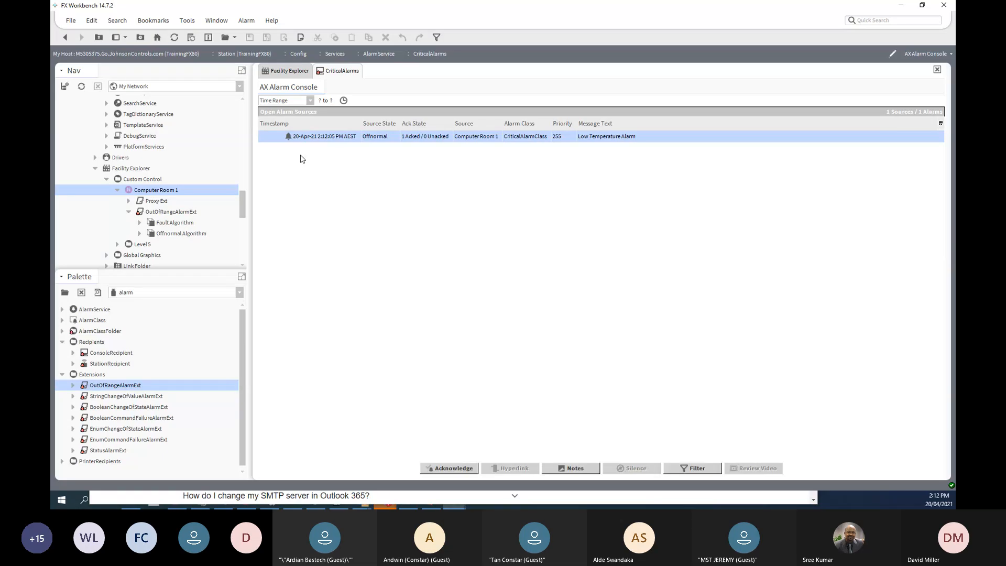
left_click(65, 37)
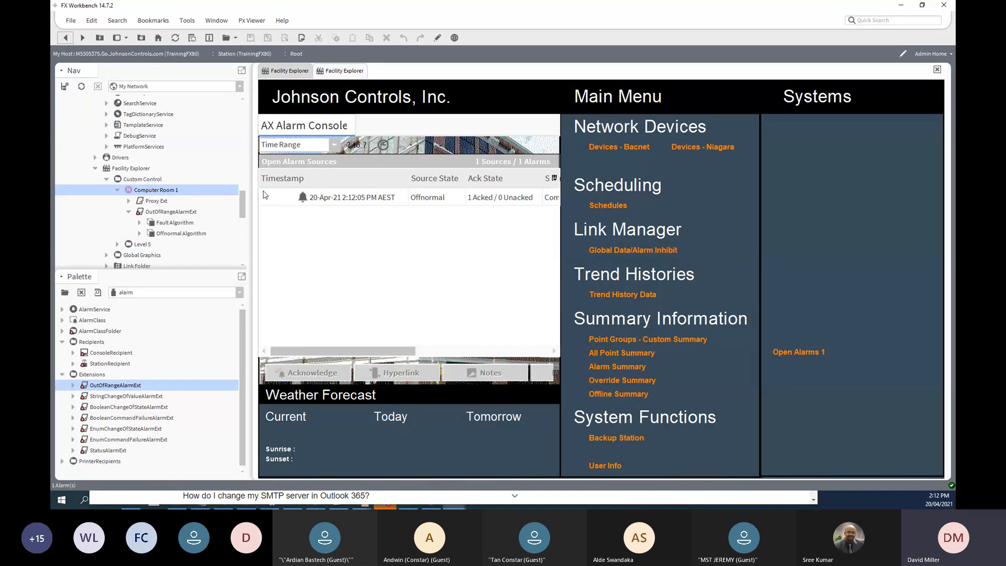
- Set Computer Room 1 back to 25
right_click(168, 192)
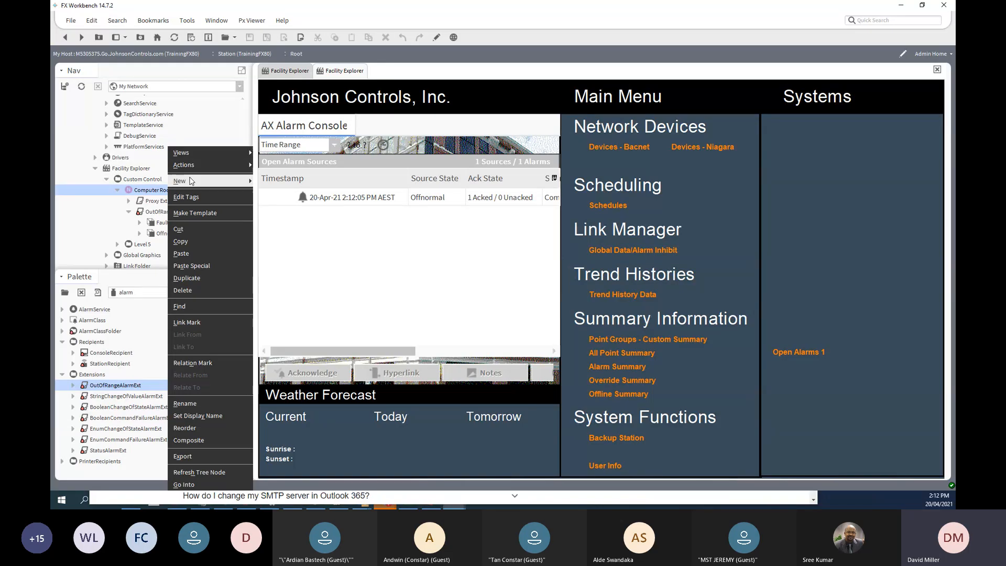
mouse_move(206, 162)
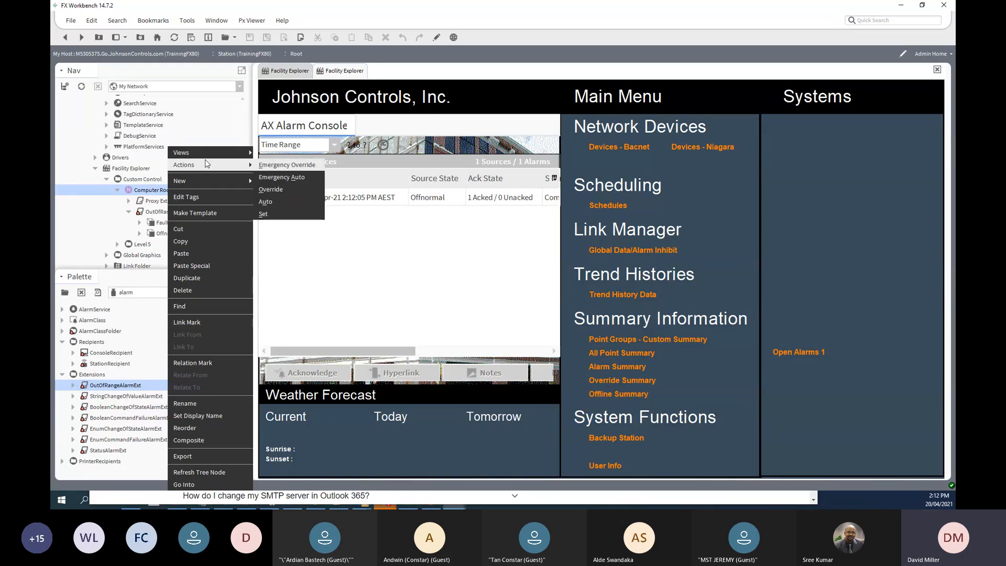
left_click(264, 214)
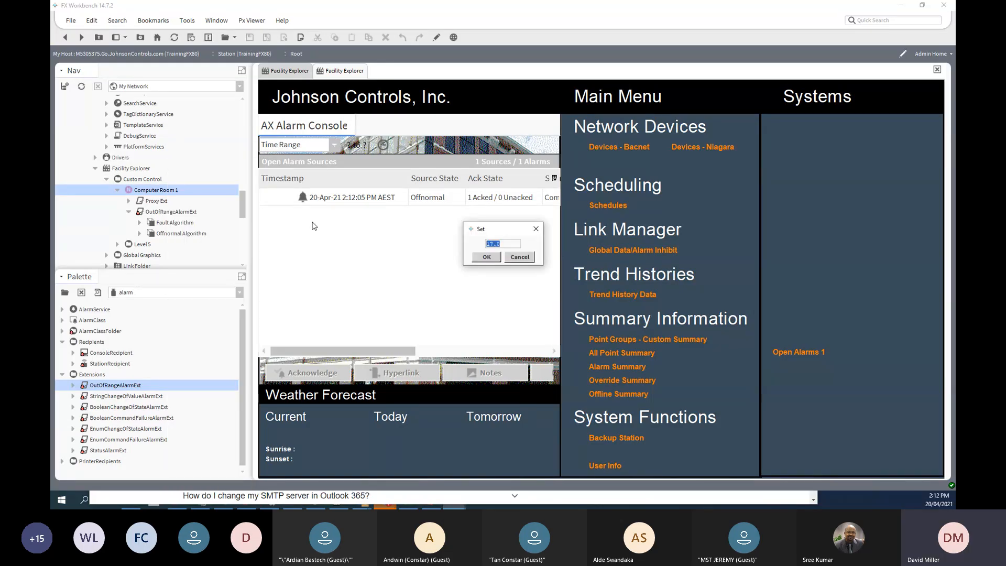
type("25")
left_click(487, 256)
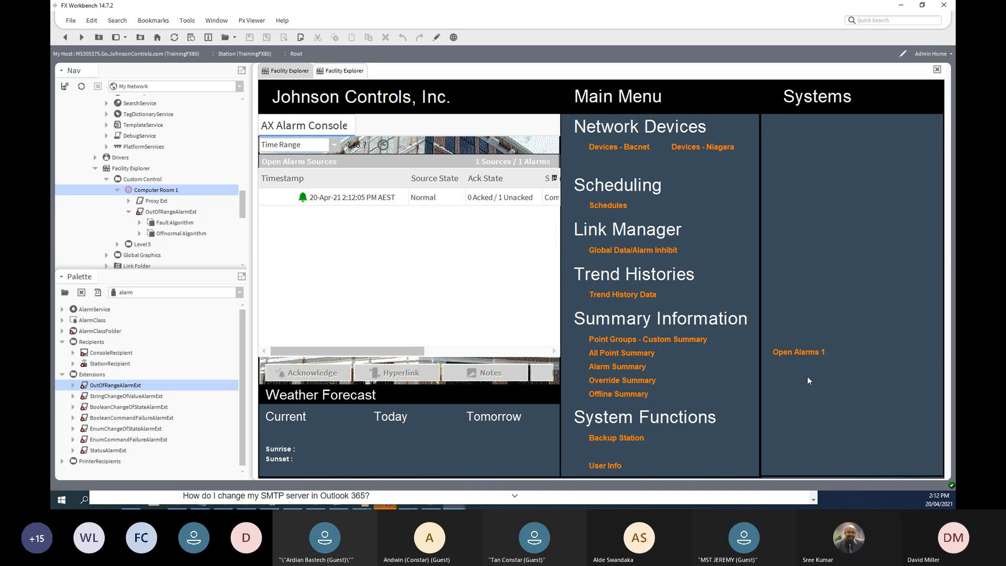
- Acknowledge the returned-to-normal alarm in CriticalAlarms and return to the home page
left_click(807, 353)
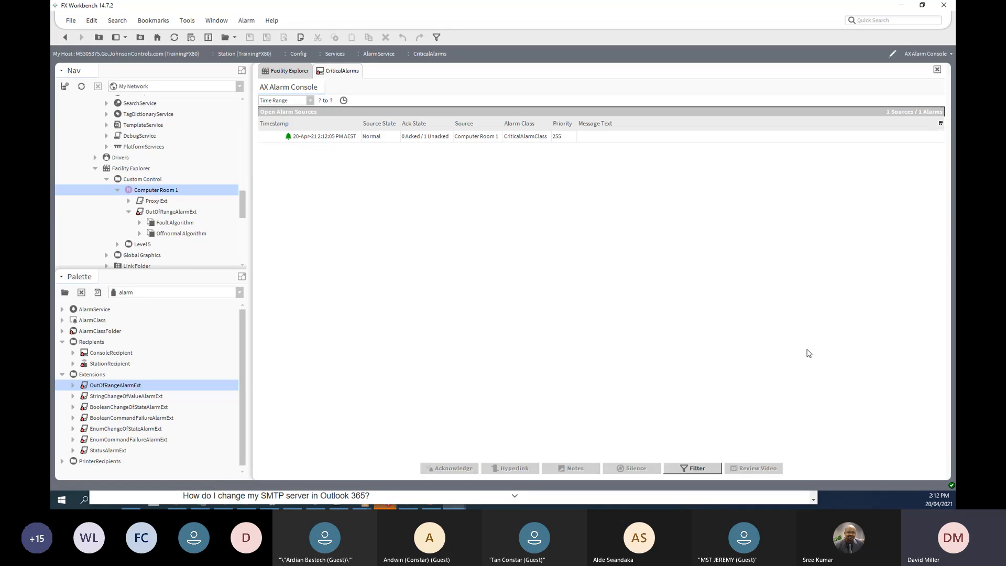
left_click(328, 137)
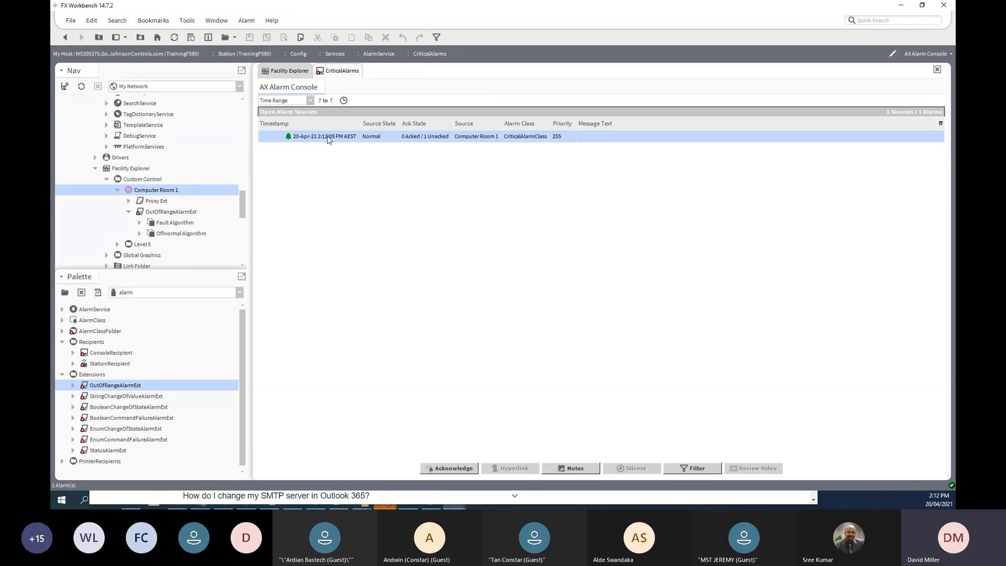
left_click(453, 468)
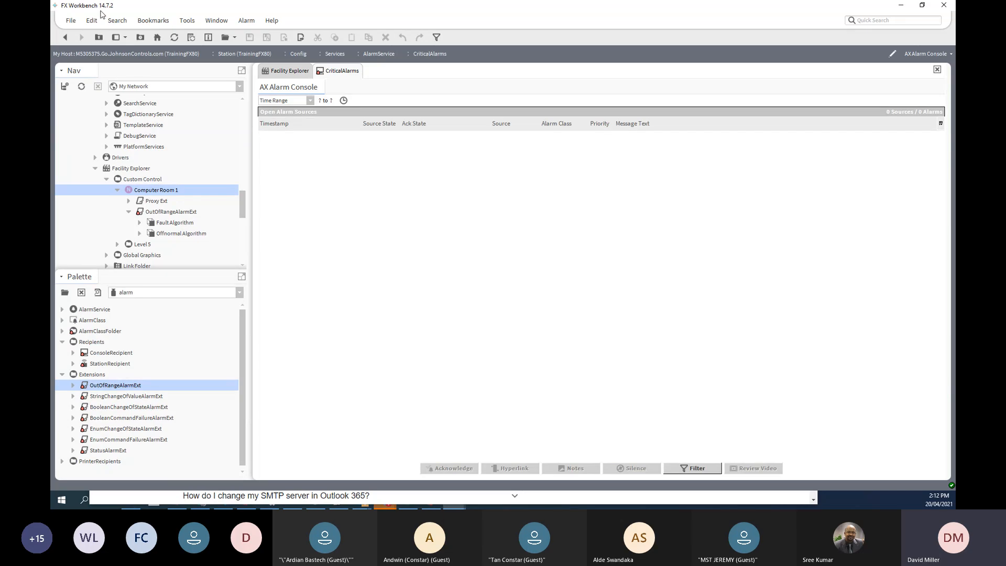
left_click(65, 37)
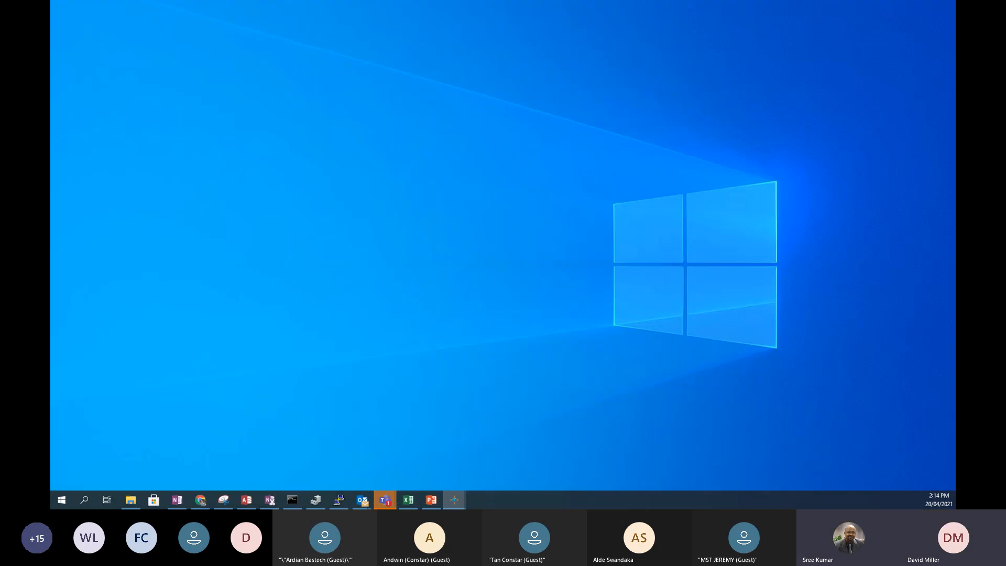
key("alt+Tab")
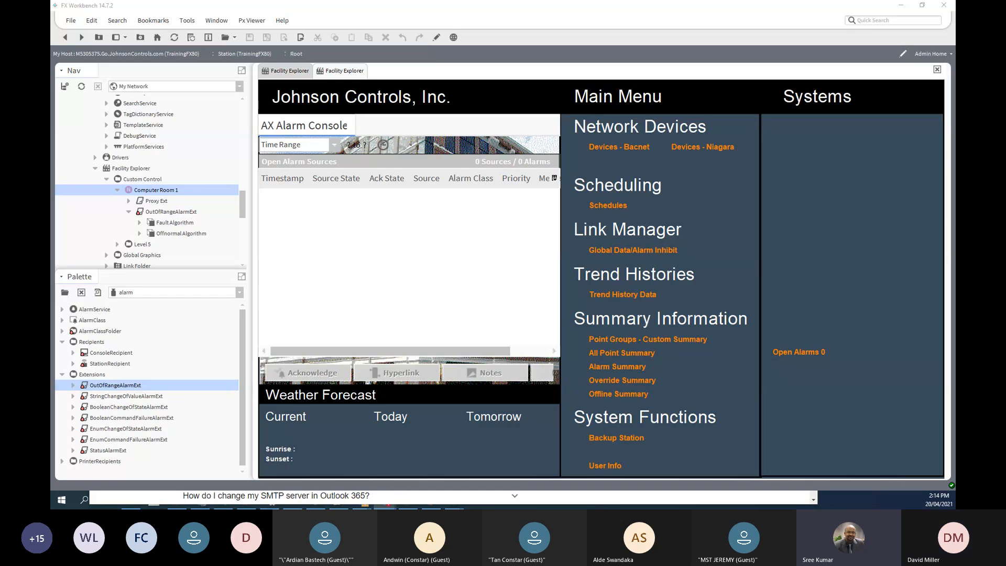